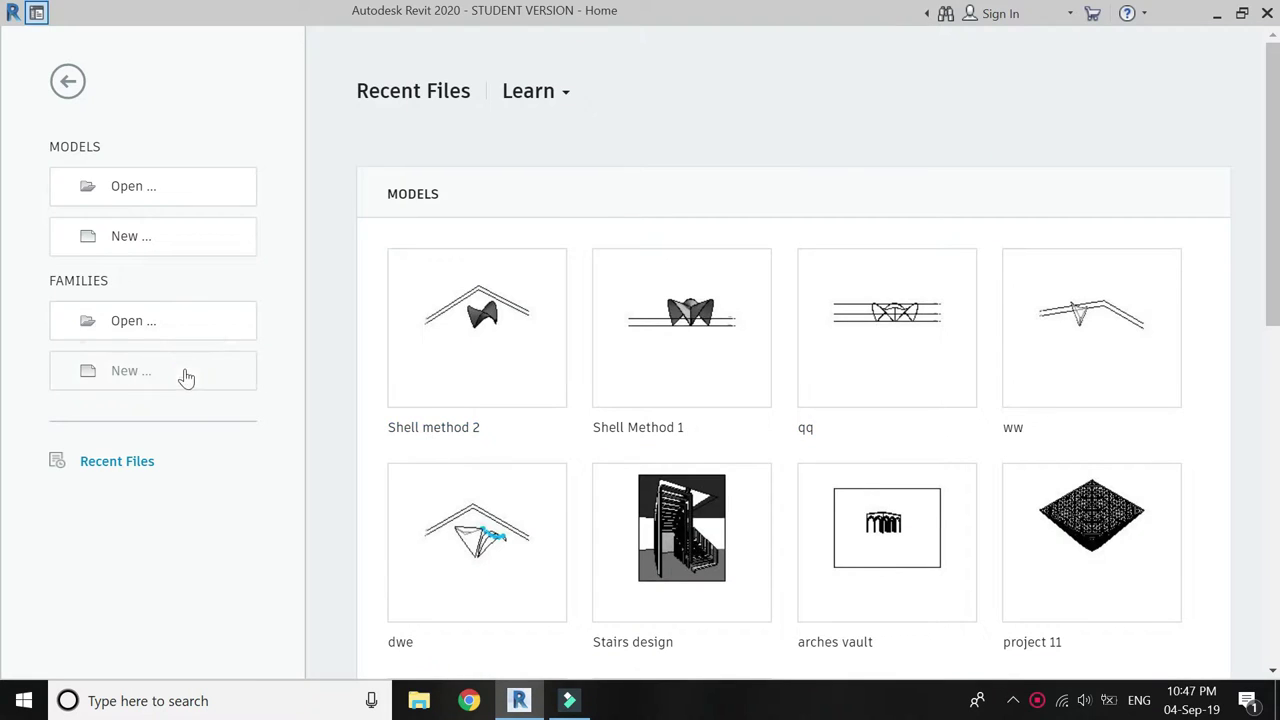
From the Revit Home screen, start a new family from a template
click(183, 372)
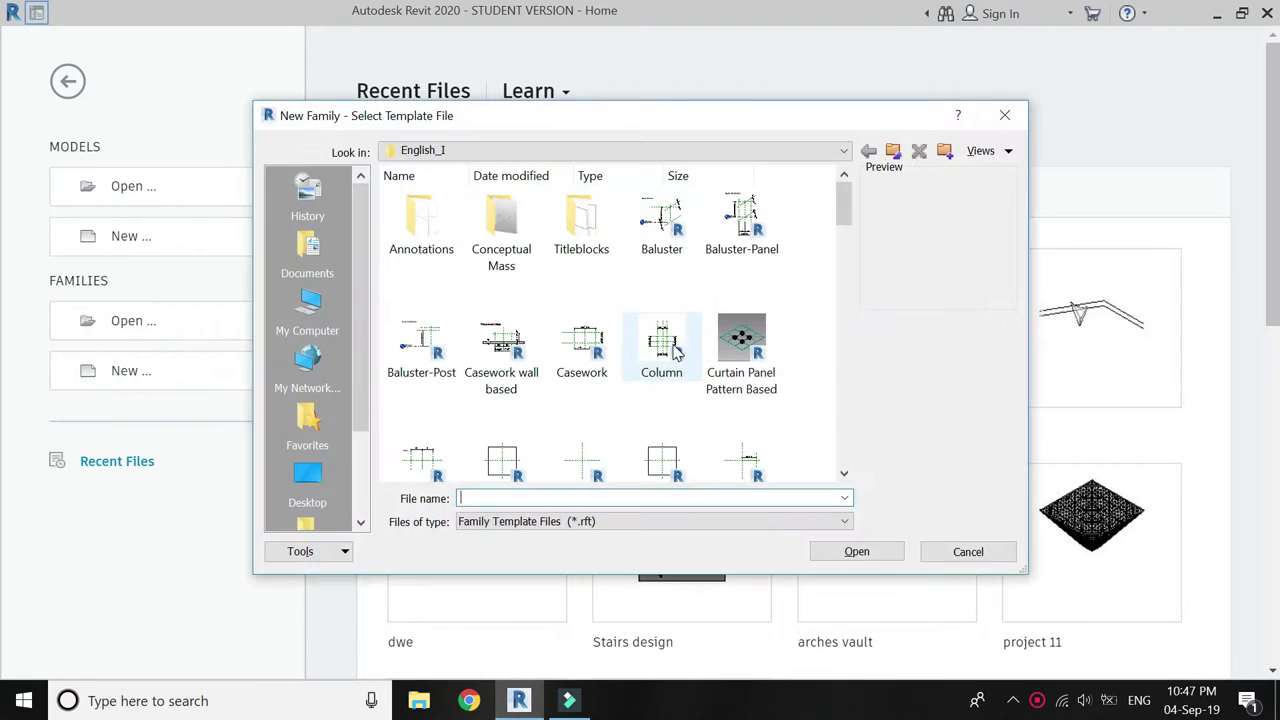
Create a new family from the Window.rft template
click(741, 343)
key(w)
click(756, 442)
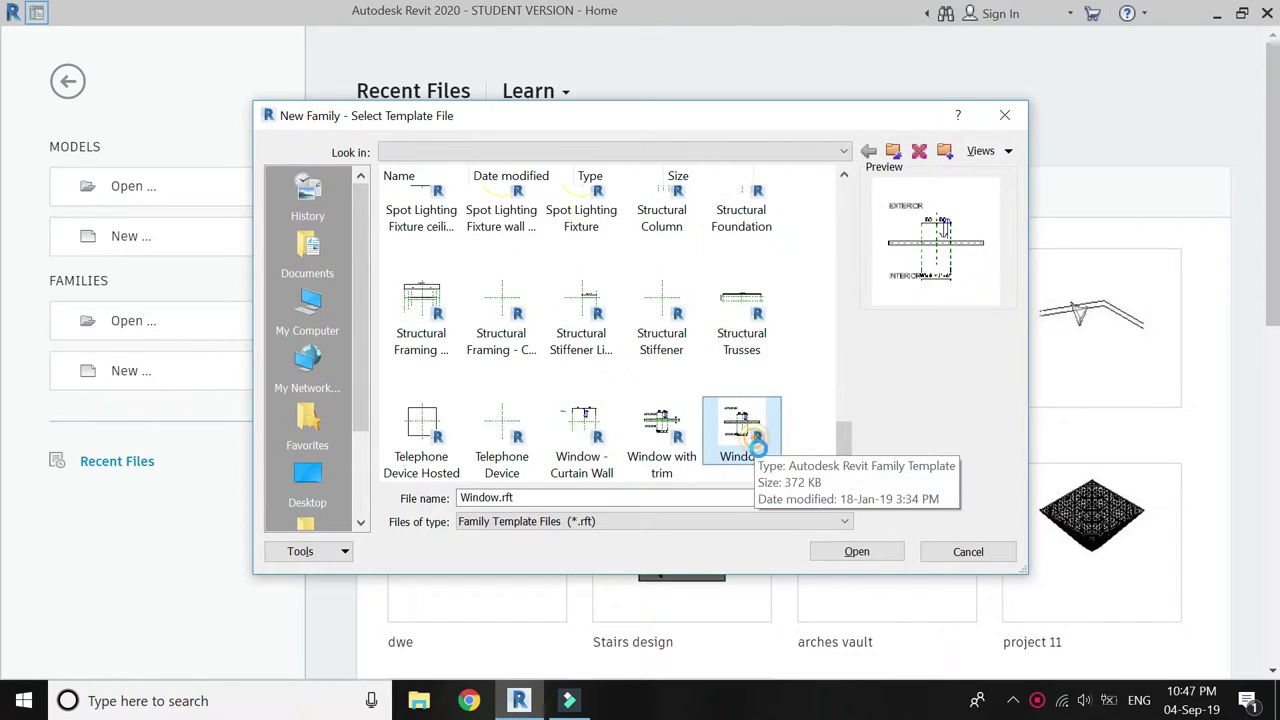
click(840, 553)
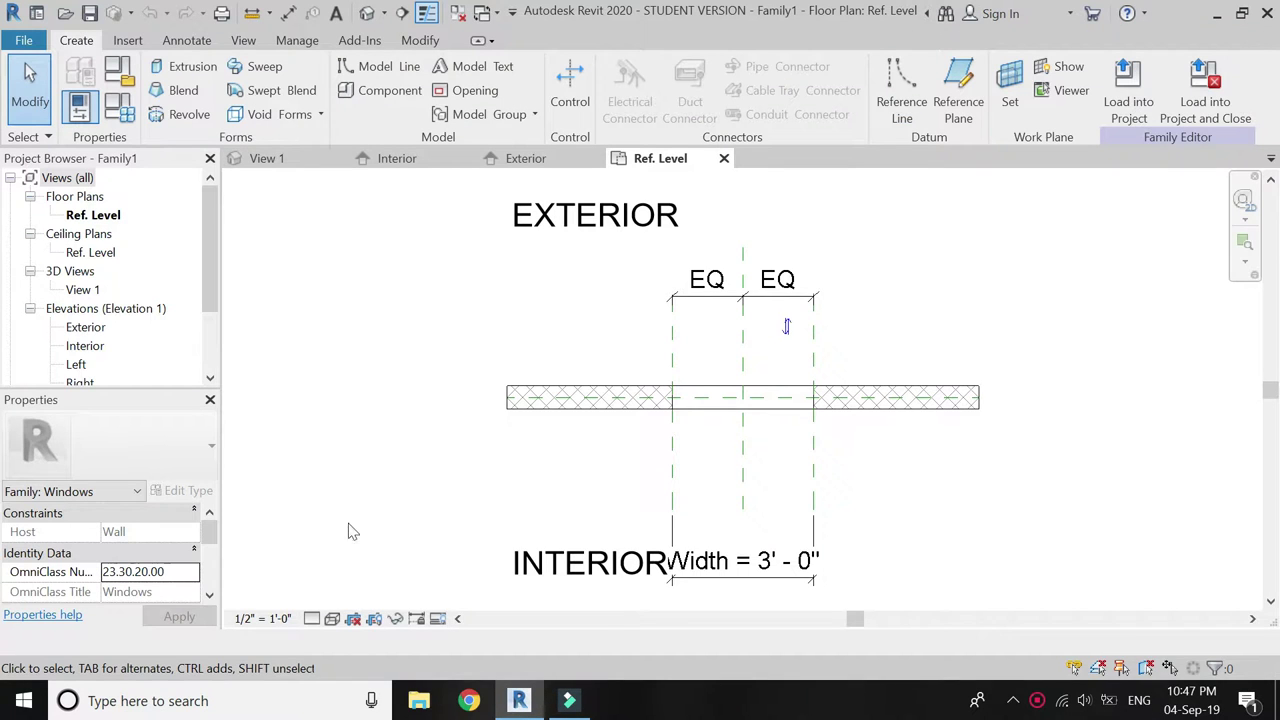
Set the view scale to 3" = 1'-0" and switch to the Interior elevation
click(280, 620)
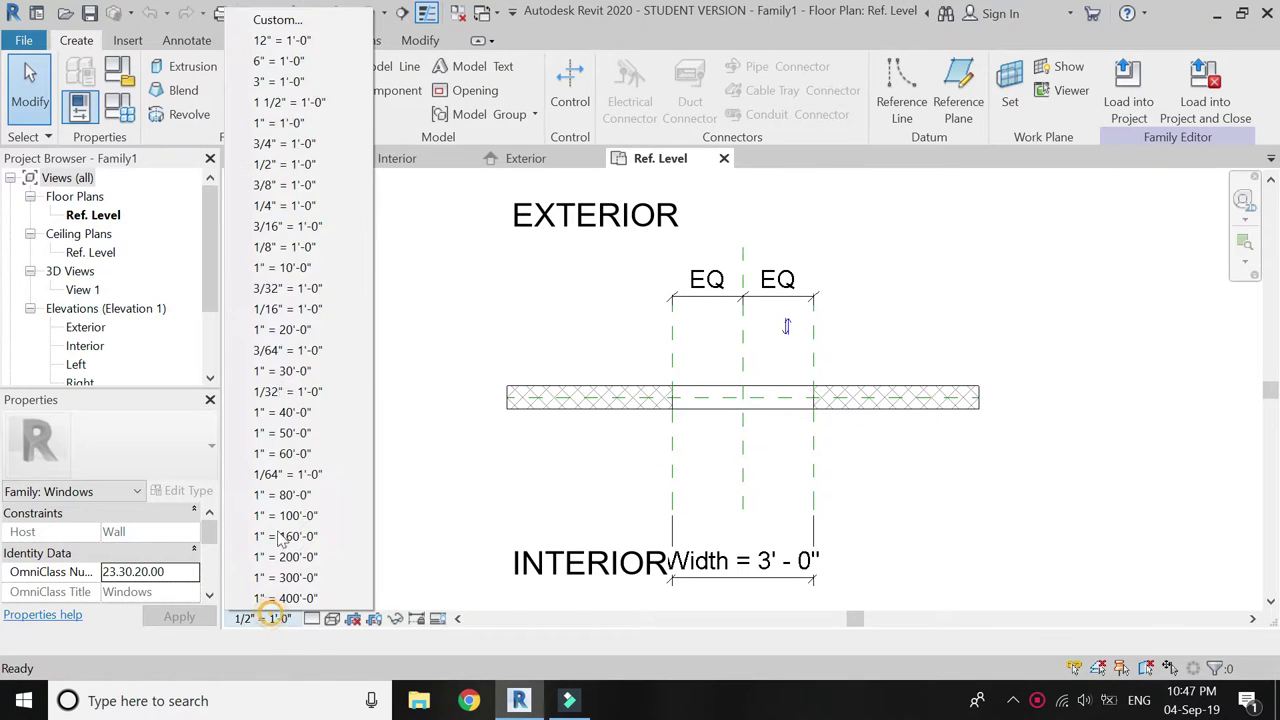
click(270, 79)
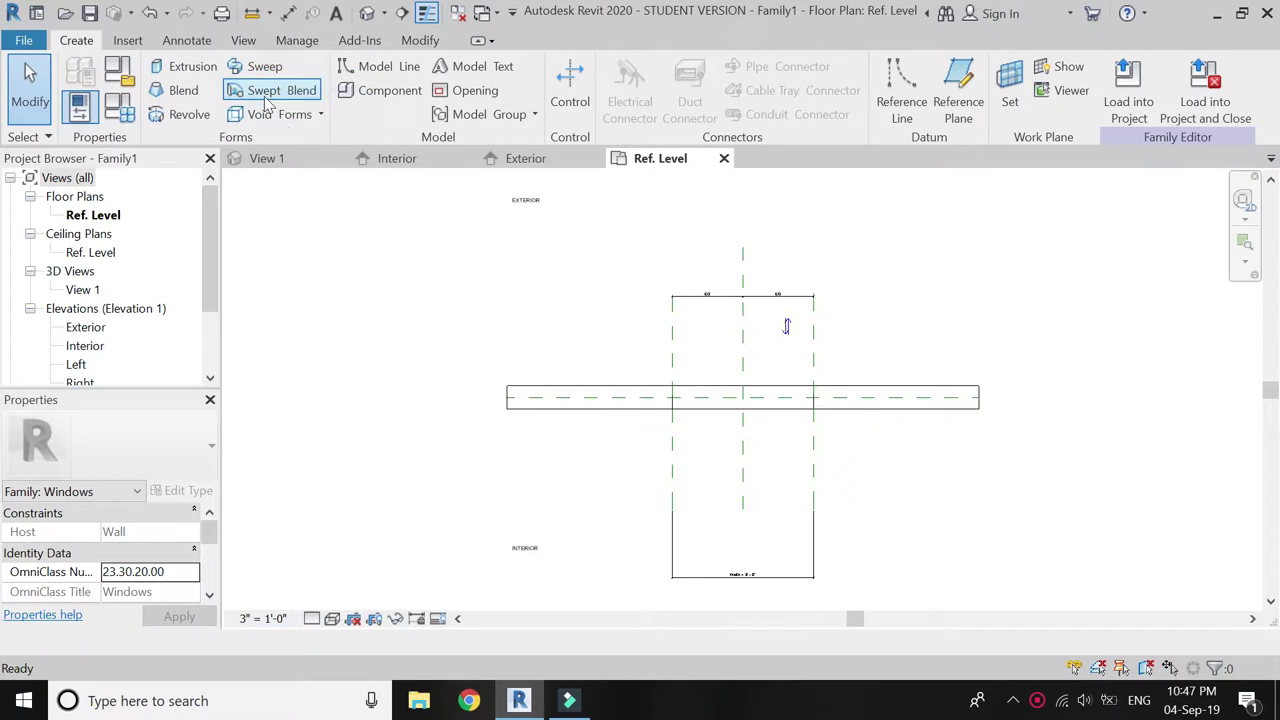
click(389, 162)
scroll(785, 487, up, 1)
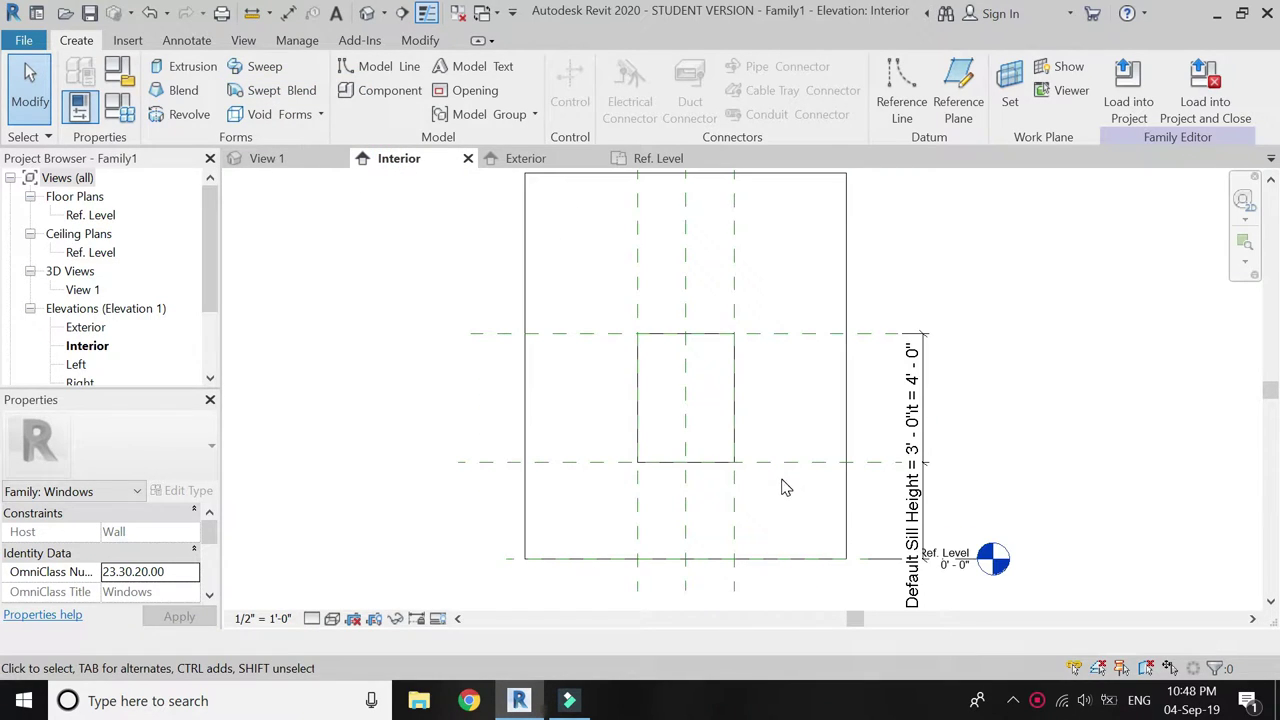
In Family Types, set Default Sill Height to 2'-0" and apply it
click(121, 108)
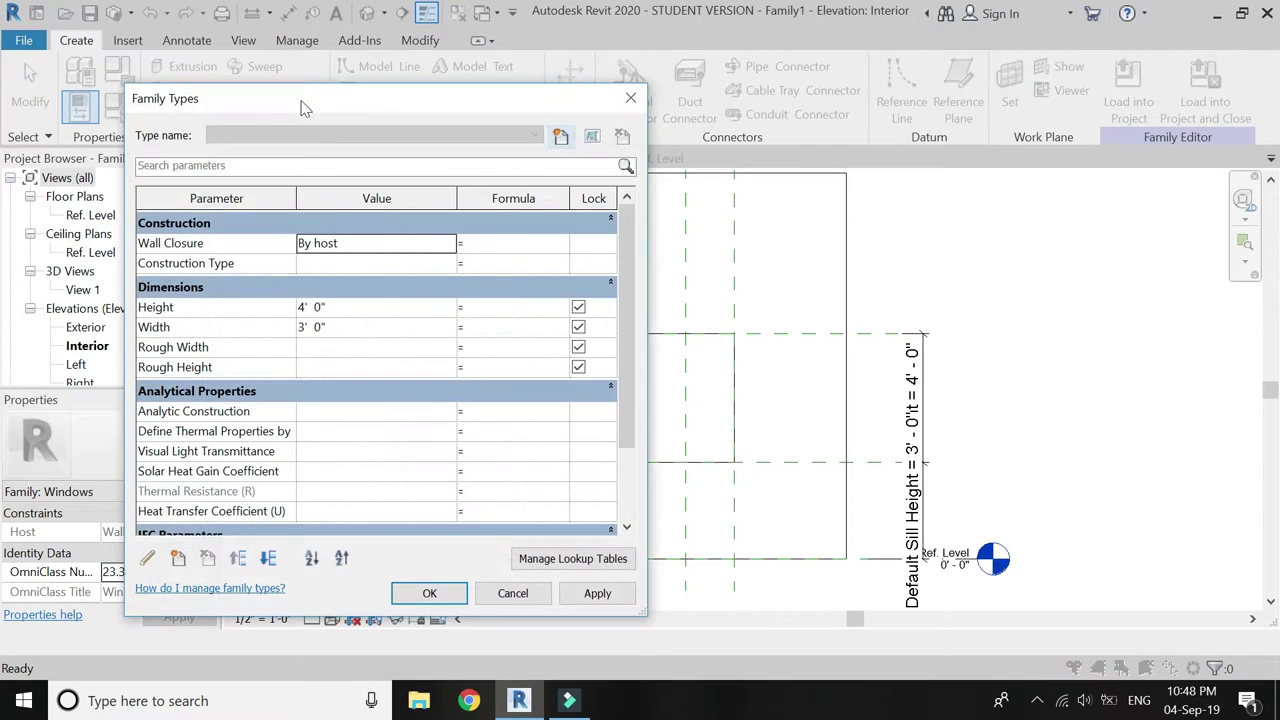
drag(322, 110, 262, 106)
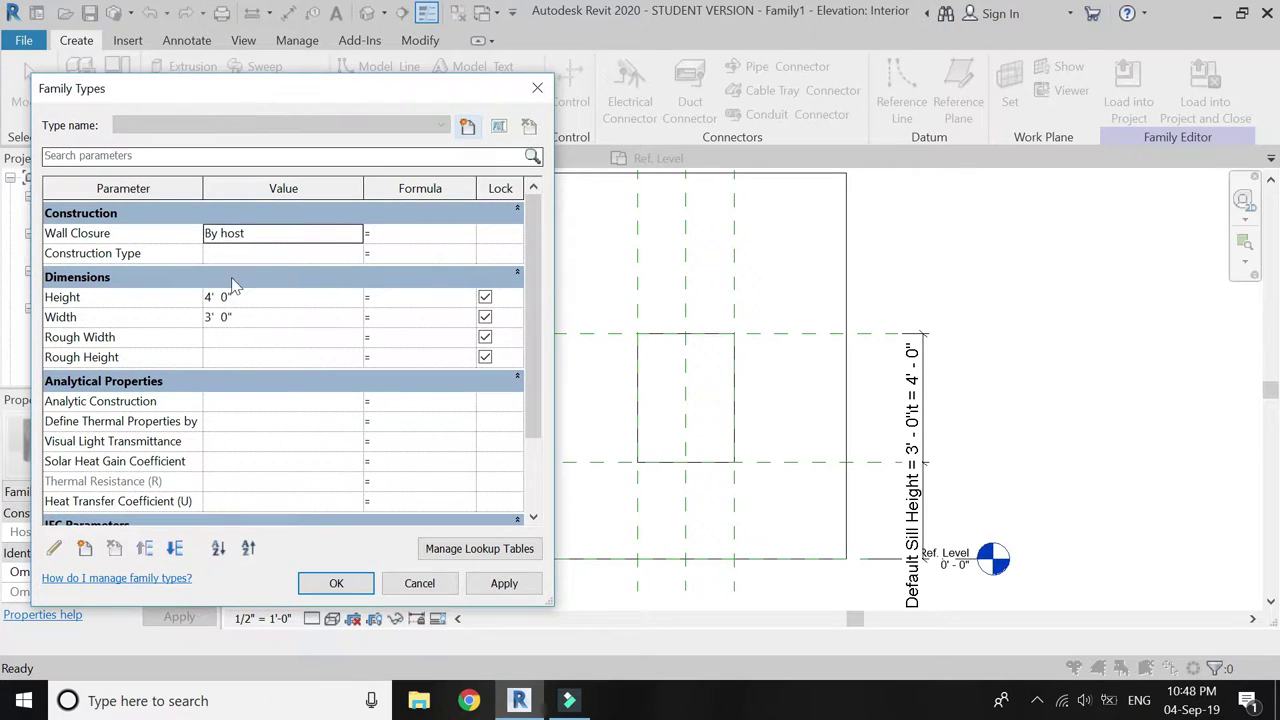
scroll(281, 463, down, 2)
scroll(281, 463, down, 1)
click(267, 460)
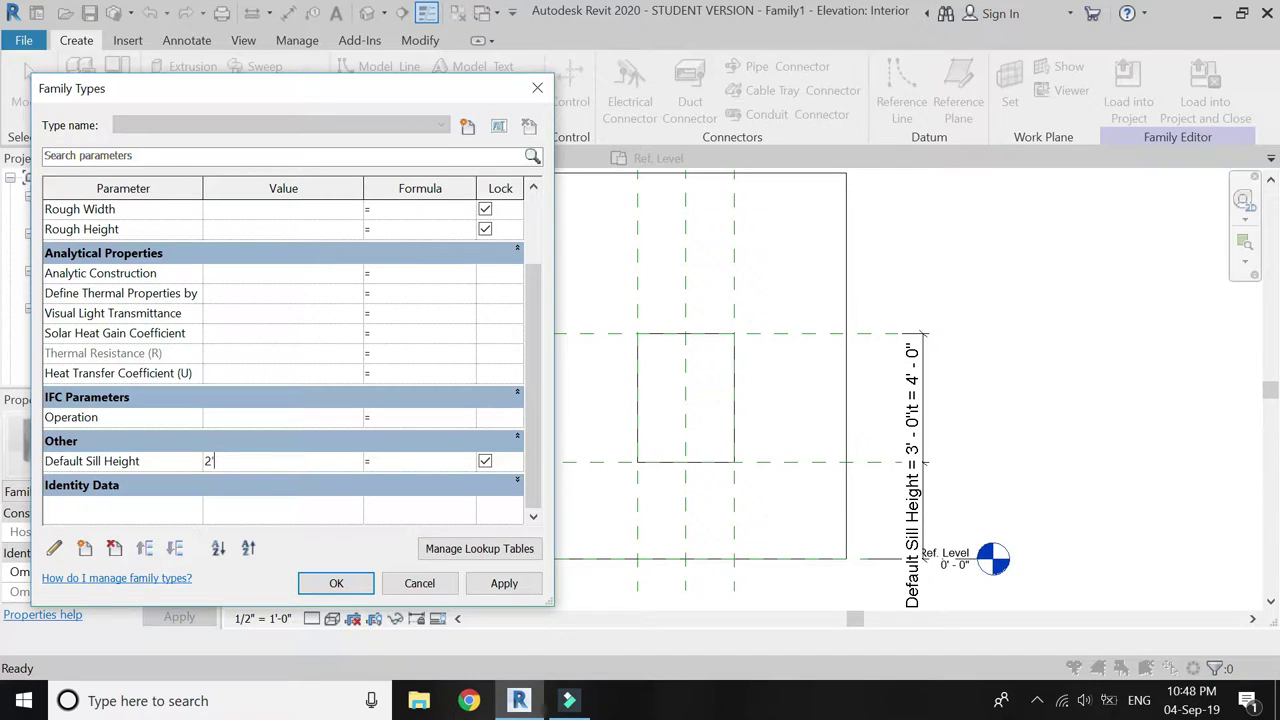
click(497, 583)
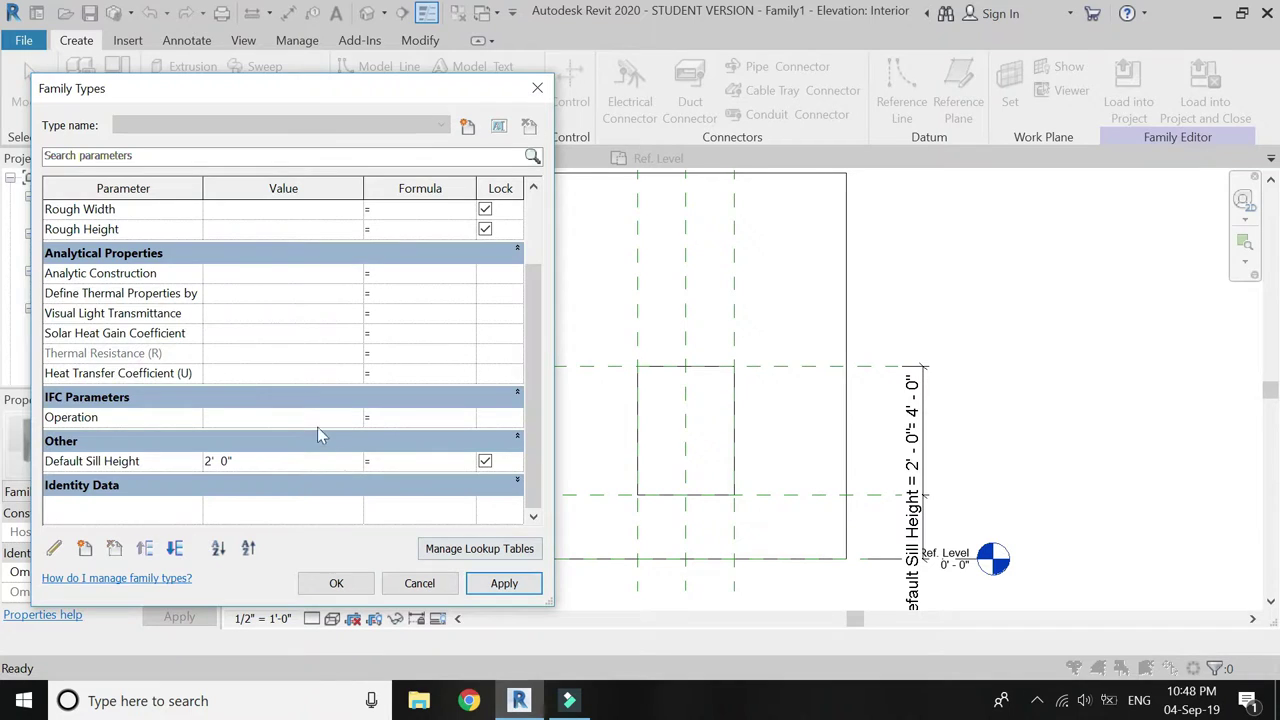
Set Height and Width both to 6'-0", apply, and close Family Types
scroll(243, 374, up, 3)
click(251, 316)
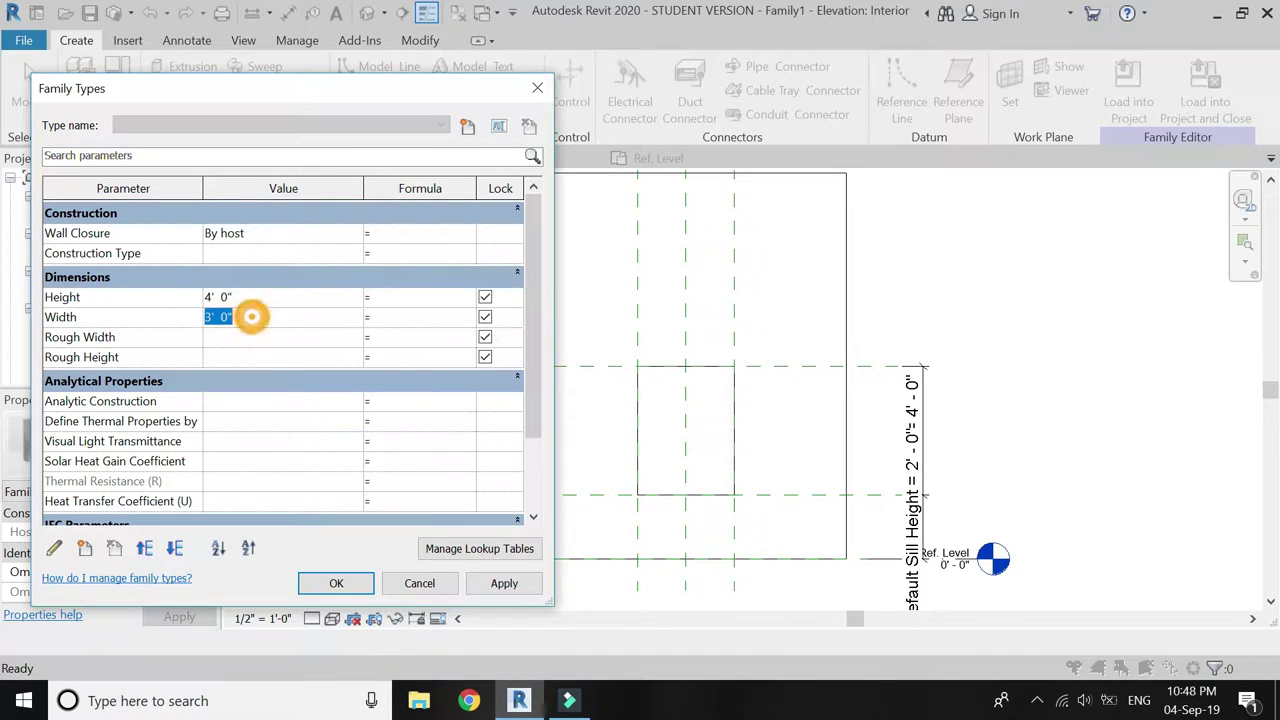
click(247, 297)
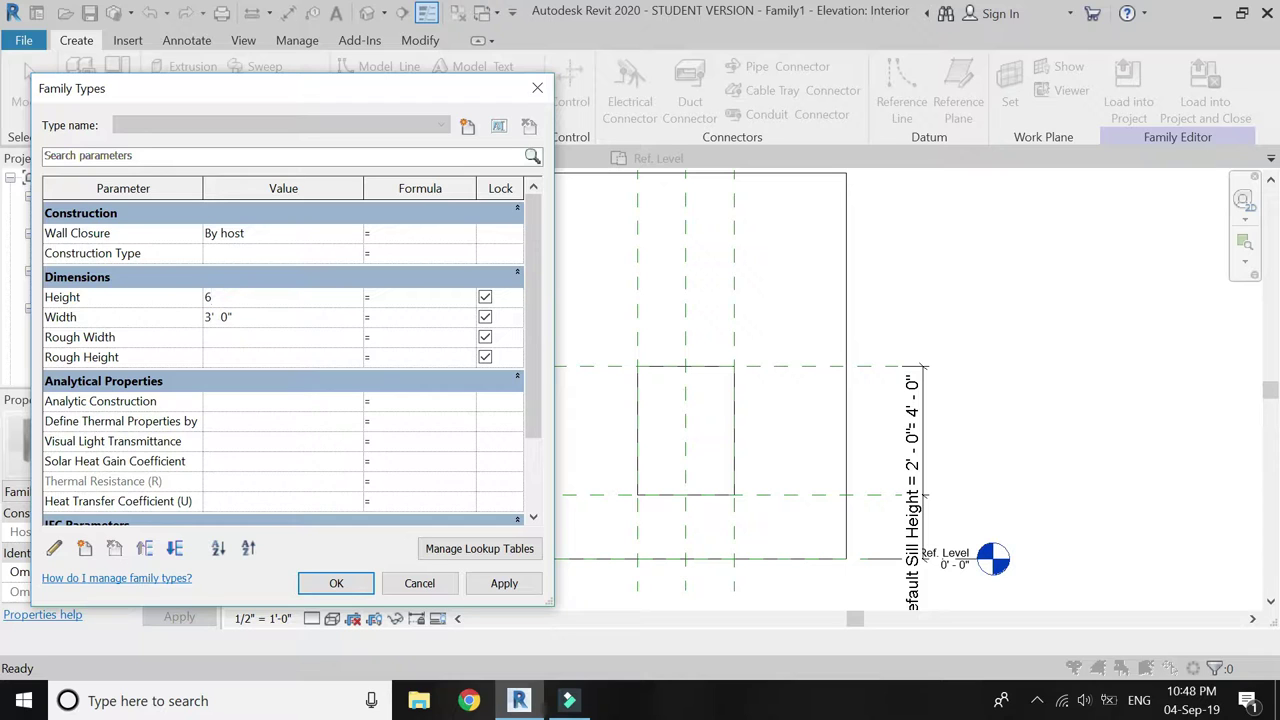
click(504, 584)
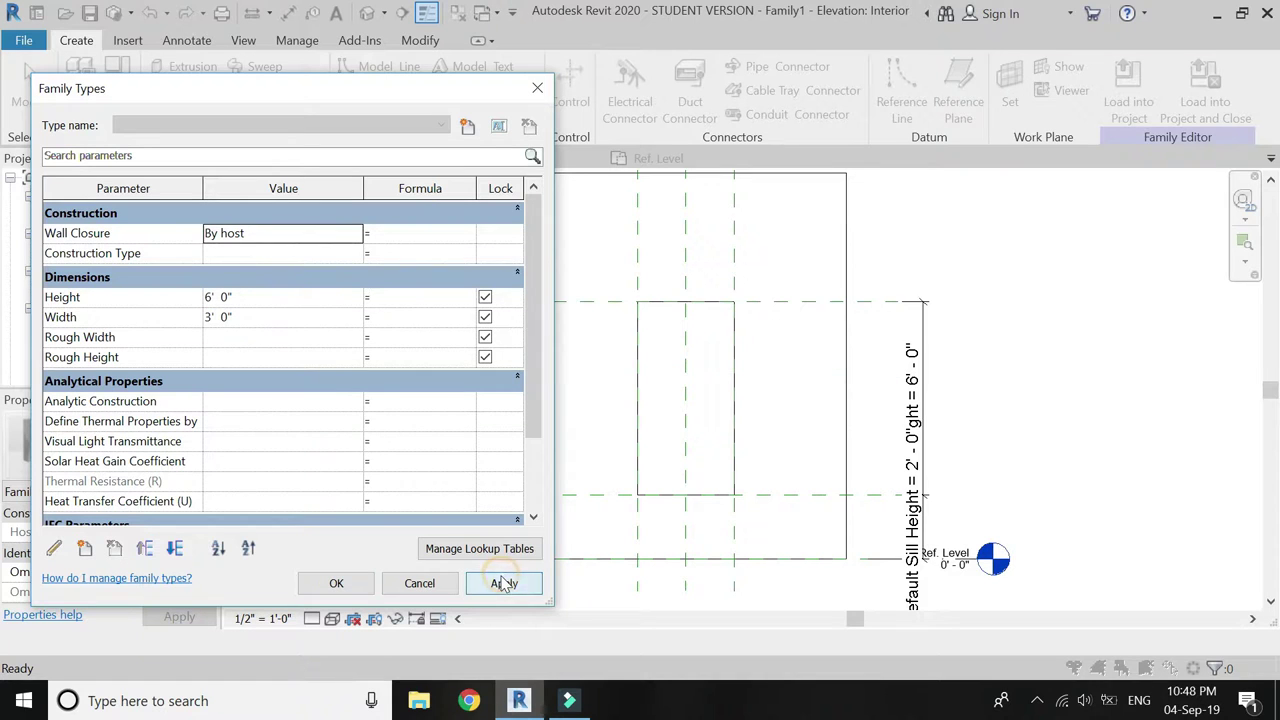
click(260, 318)
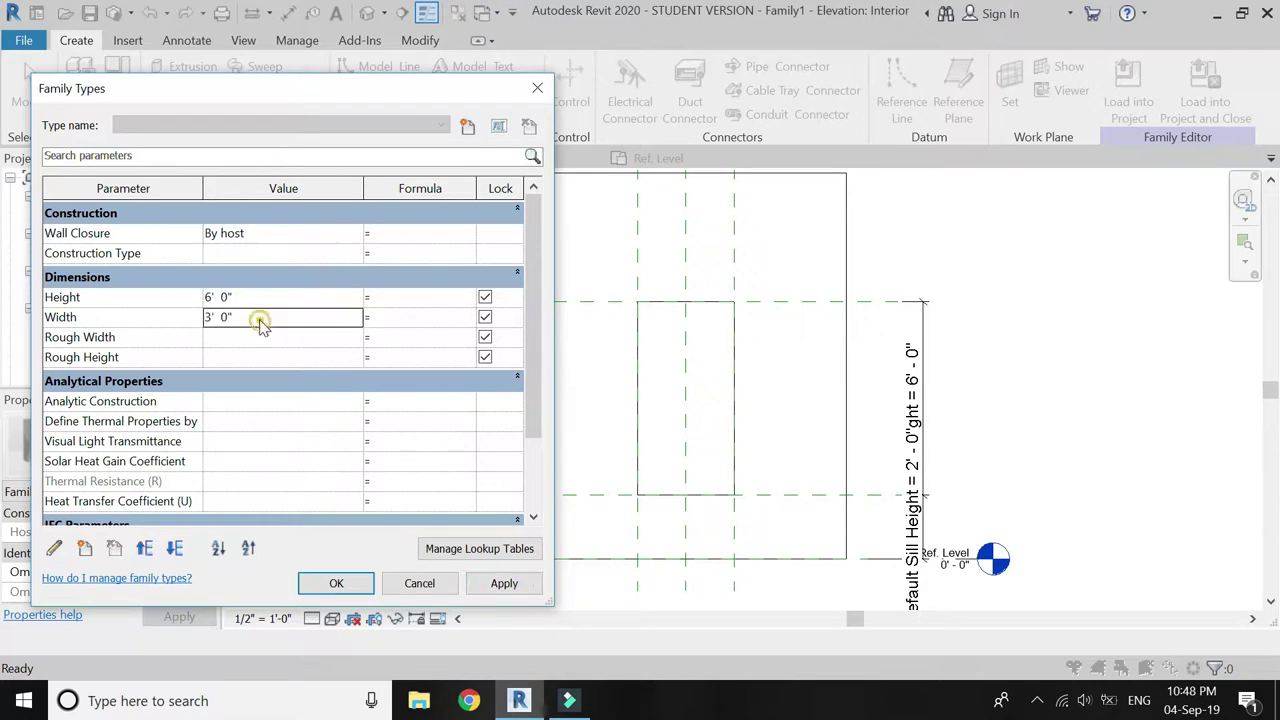
text(6)
key(Tab)
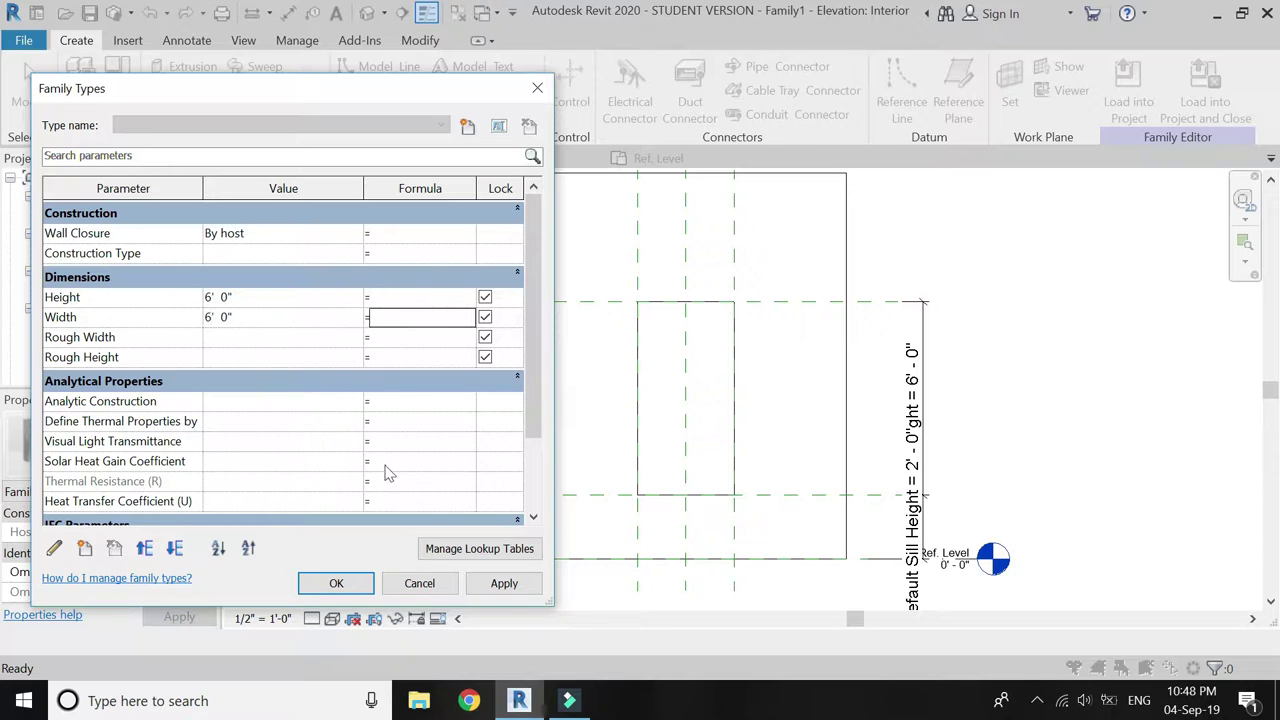
click(490, 584)
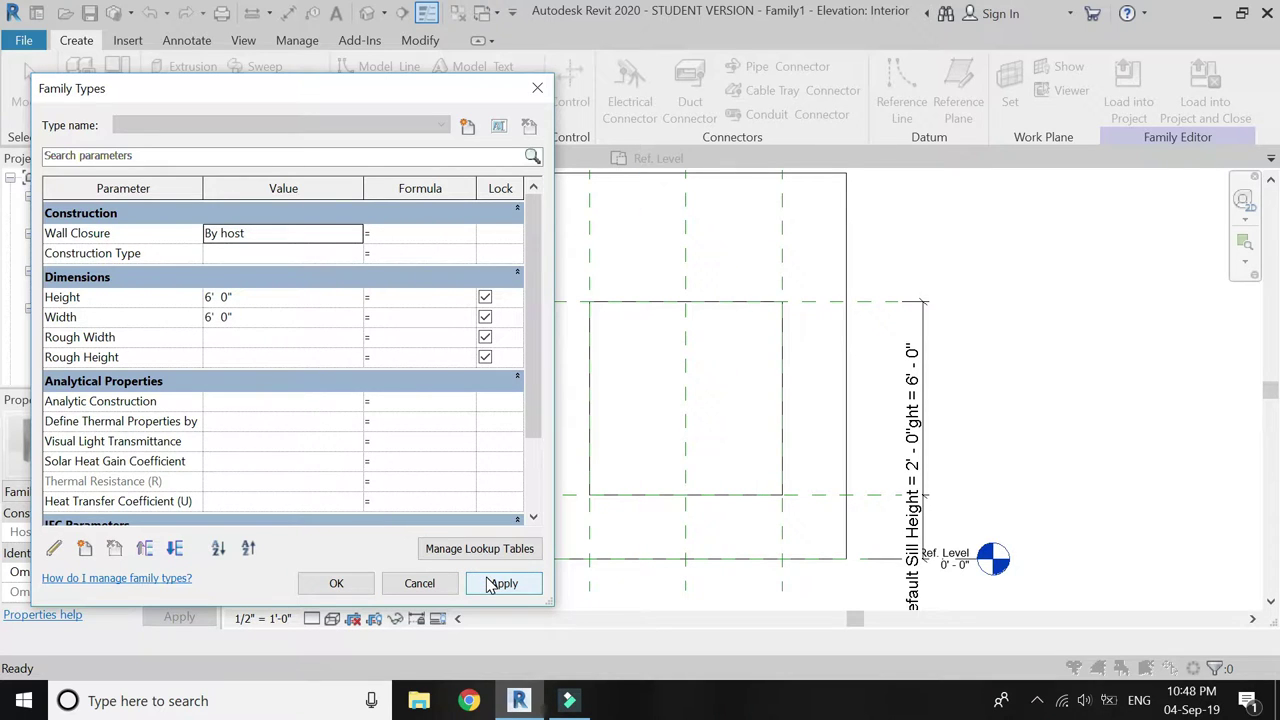
click(354, 585)
Draw two horizontal reference planes, one low across the window and one above the head
scroll(370, 420, down, 1)
scroll(700, 455, up, 2)
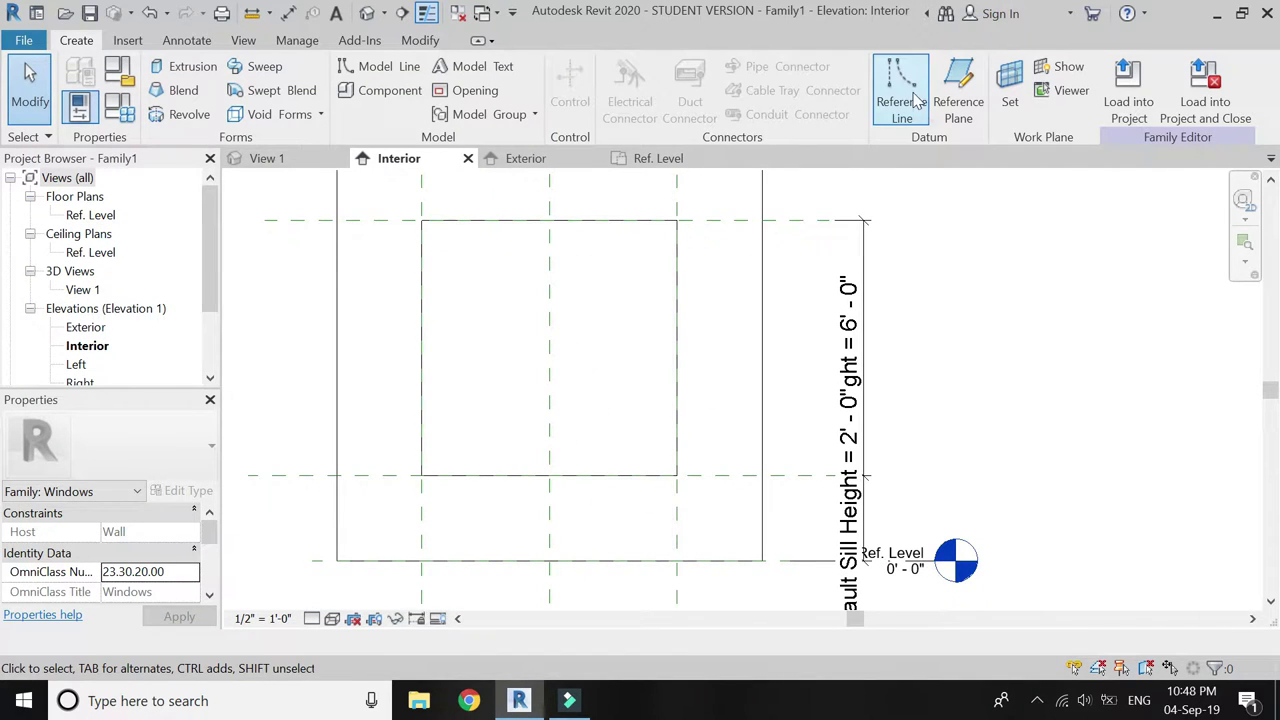
click(958, 95)
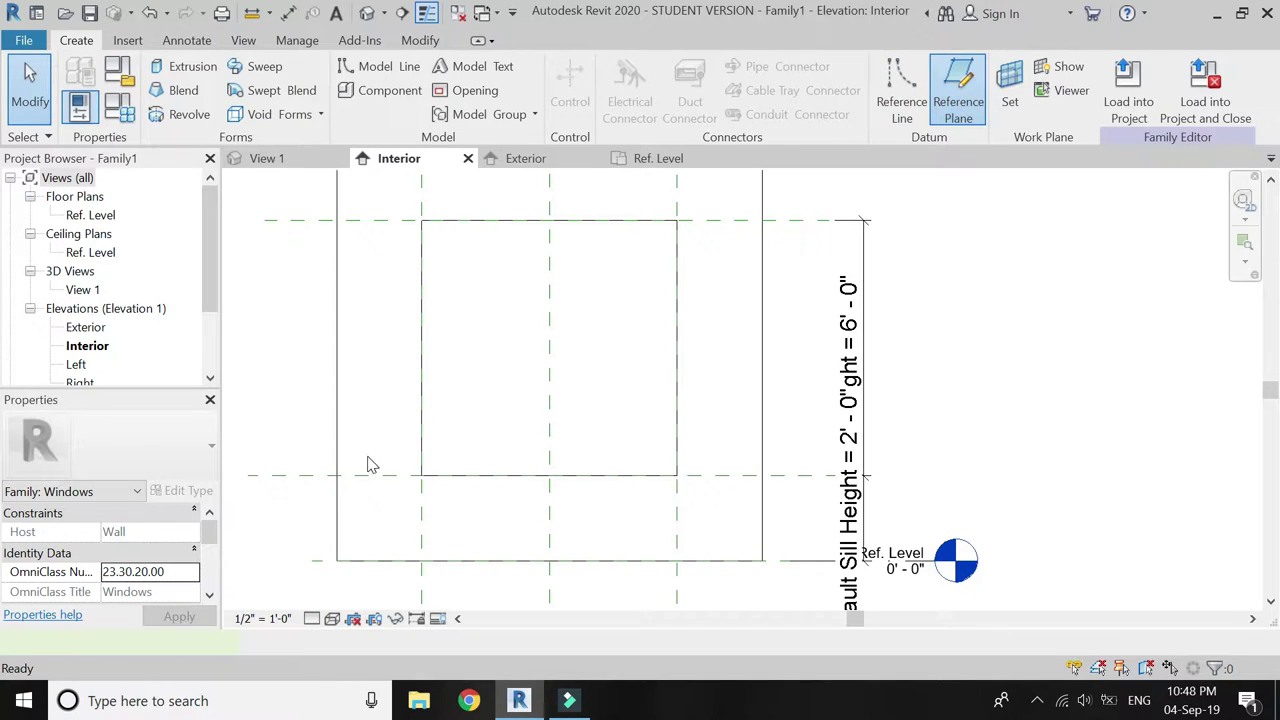
click(264, 499)
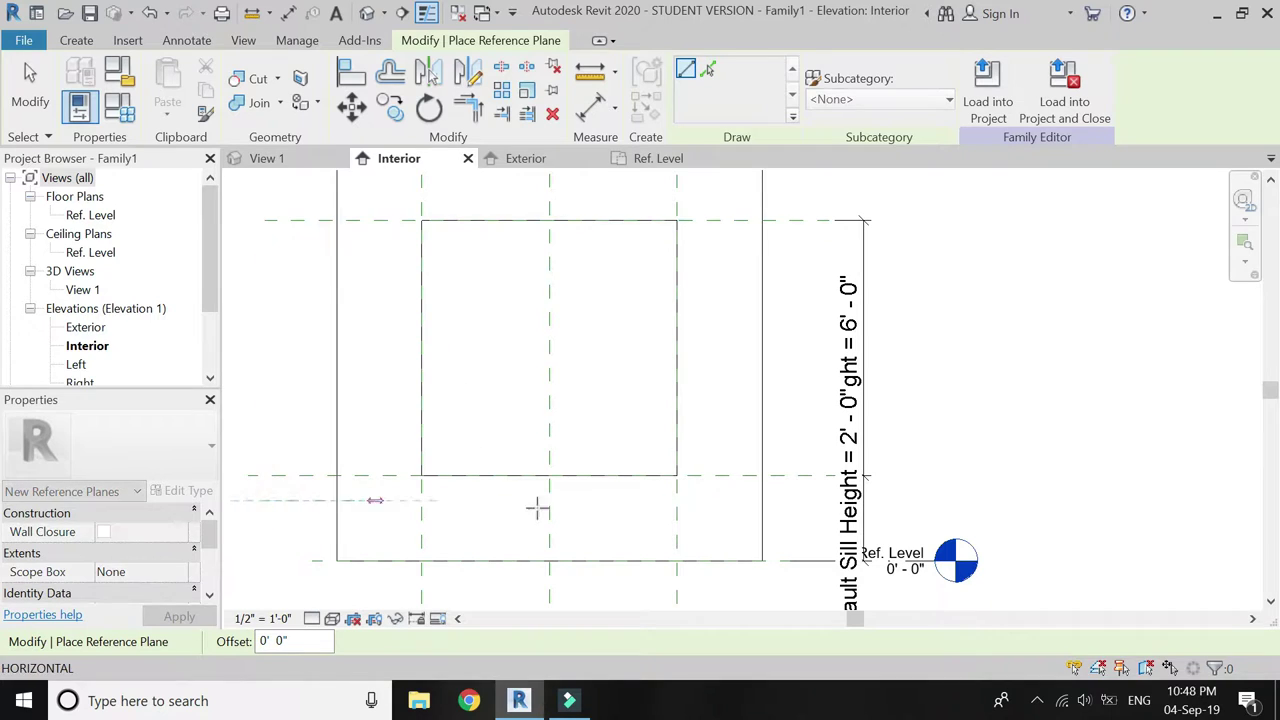
click(826, 500)
scroll(694, 516, down, 1)
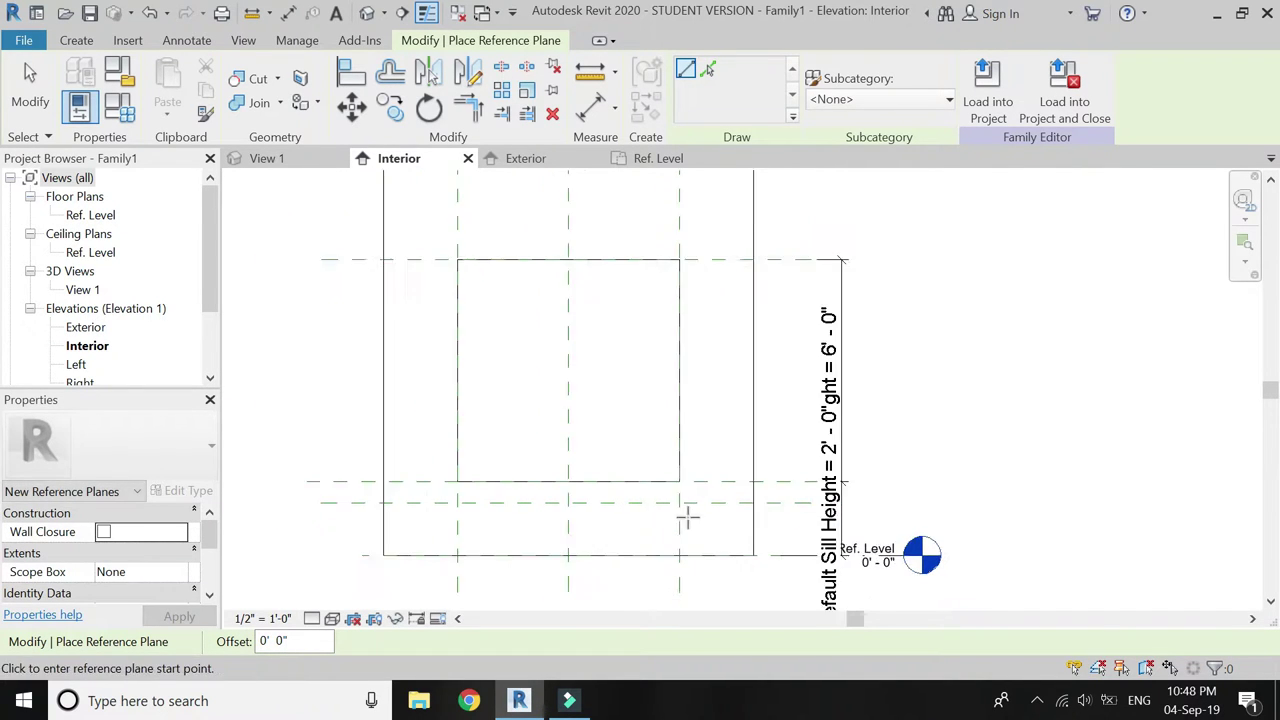
click(395, 262)
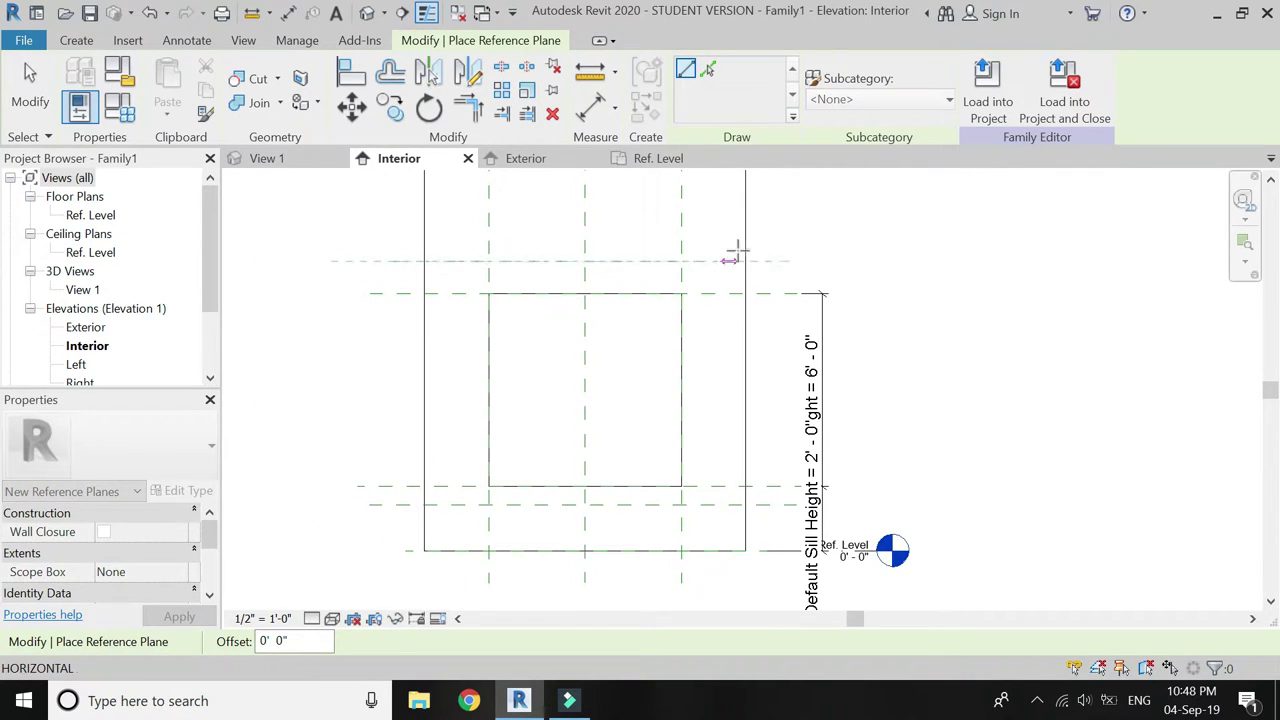
click(785, 262)
key(Escape)
key(Escape)
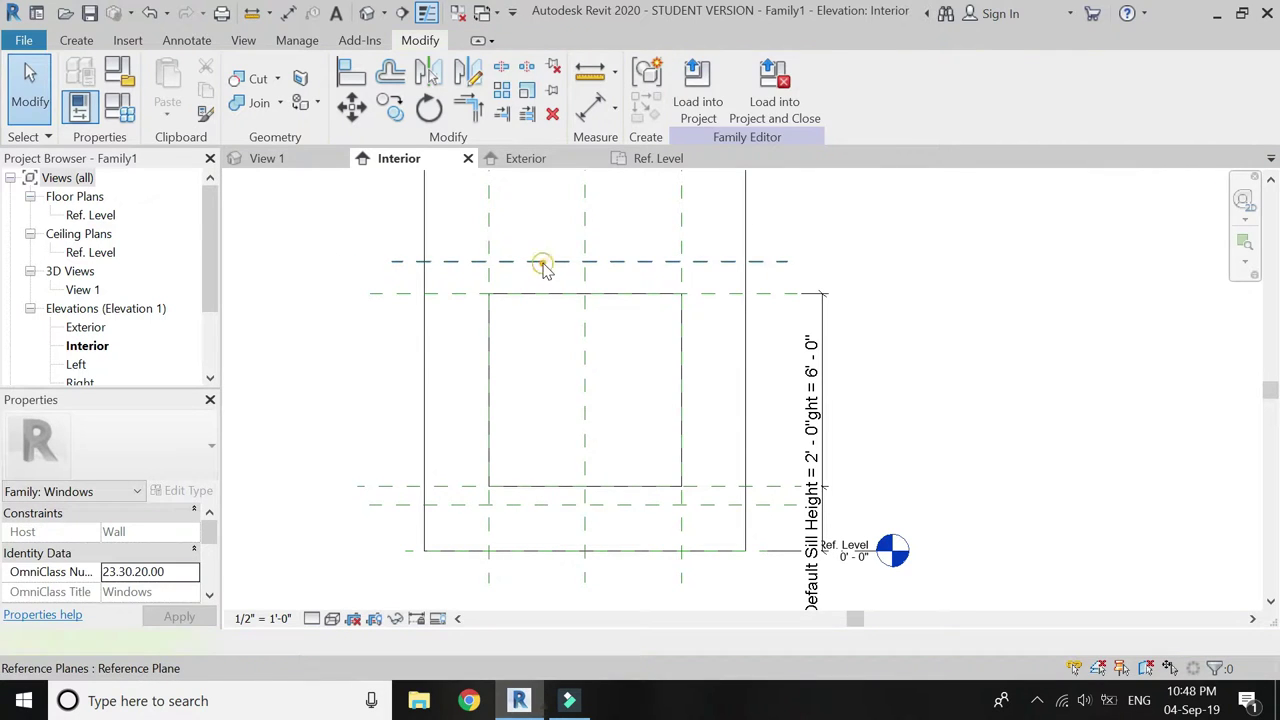
Move the upper reference plane to 0'-6" above the window head
click(540, 263)
scroll(500, 290, up, 4)
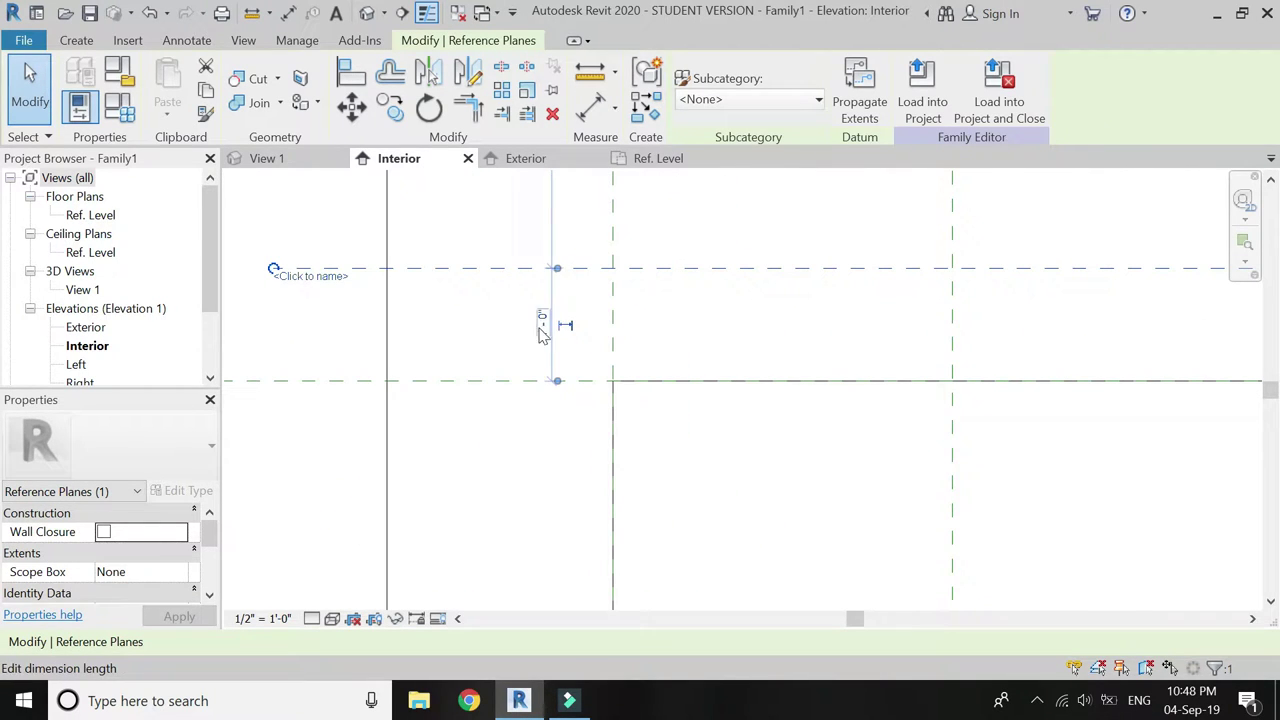
click(540, 323)
text(6")
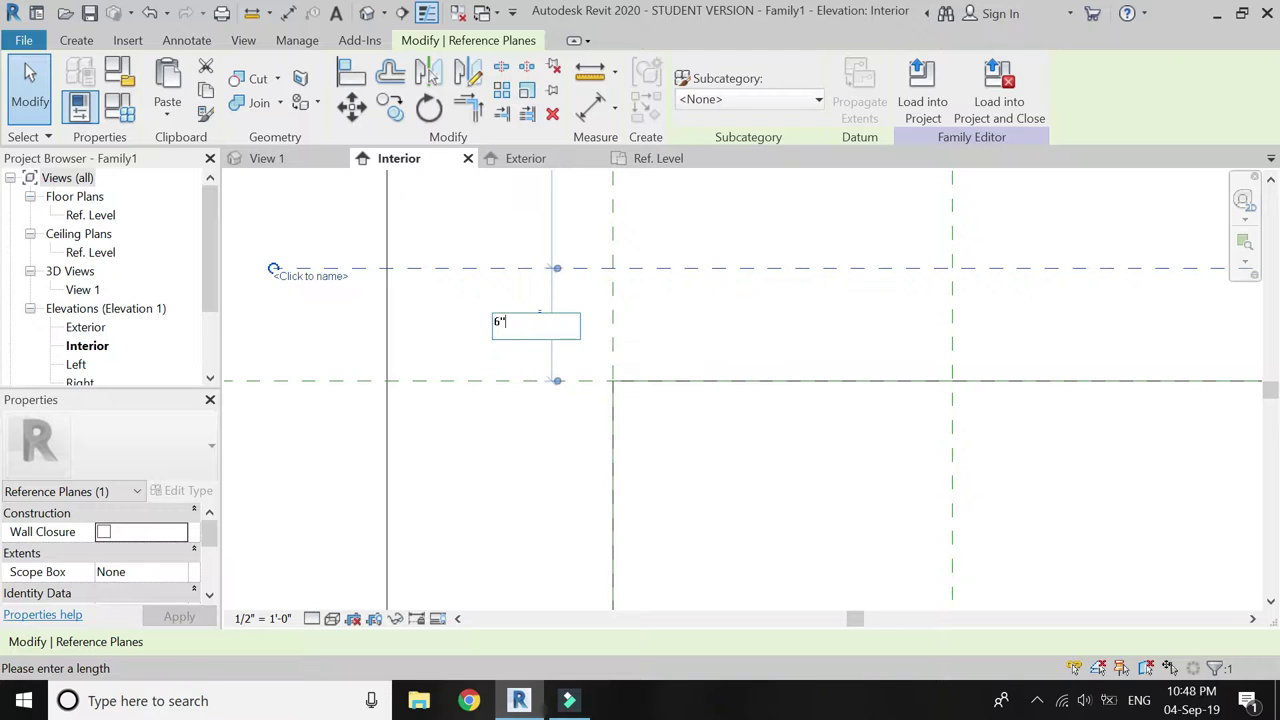
key(Return)
scroll(474, 391, down, 1)
key(Escape)
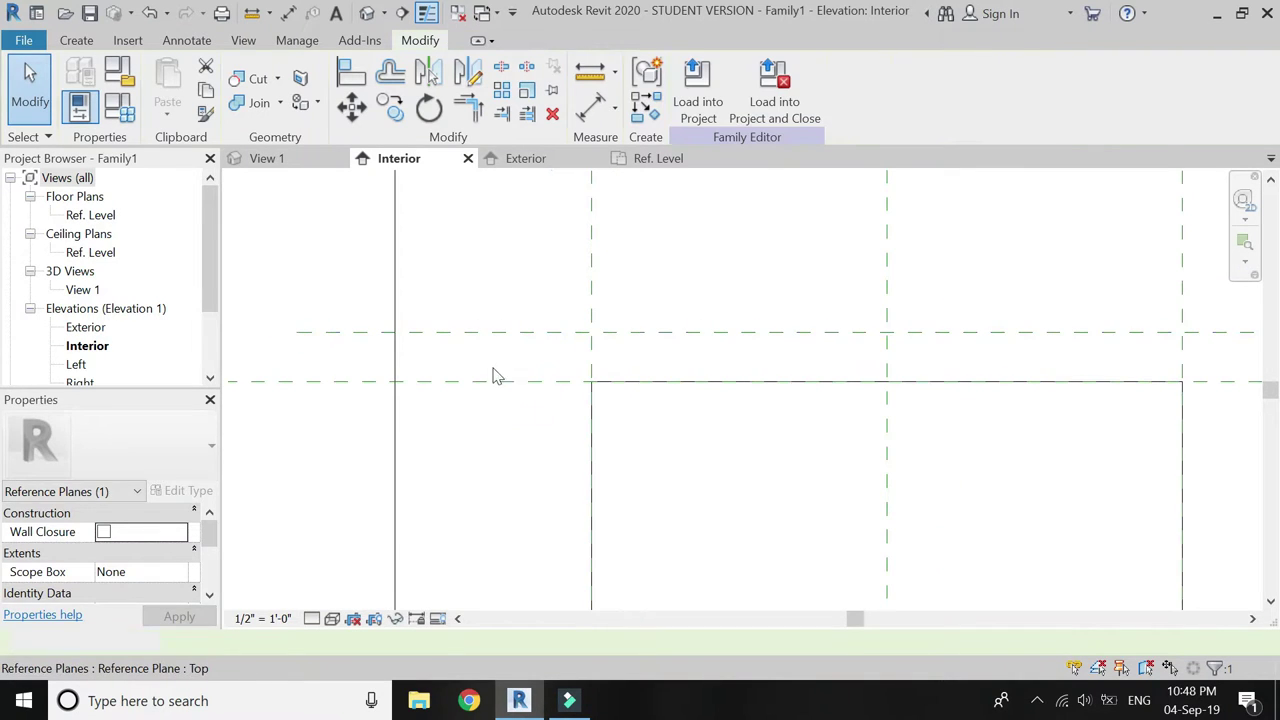
click(546, 335)
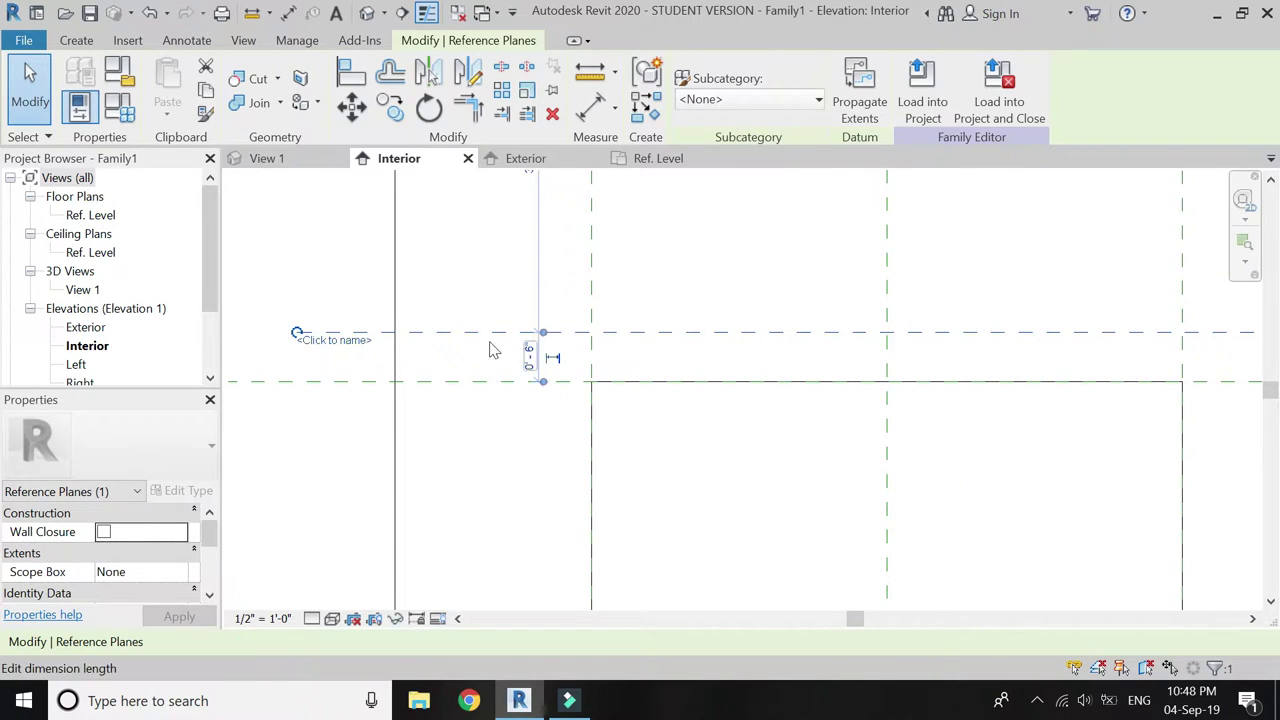
scroll(491, 352, down, 2)
scroll(490, 355, up, 3)
key(Escape)
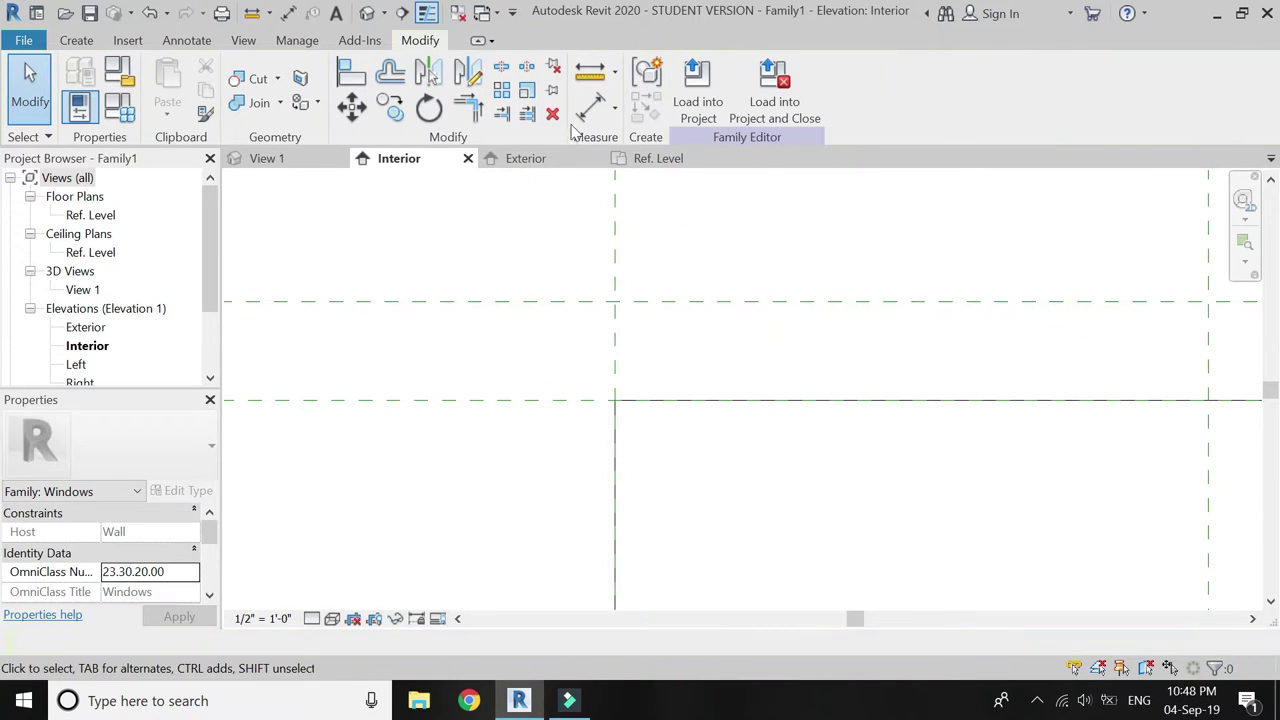
Add a 0'-6" aligned dimension between the planes and set the view scale to 3" = 1'-0"
key(d)
key(i)
click(532, 400)
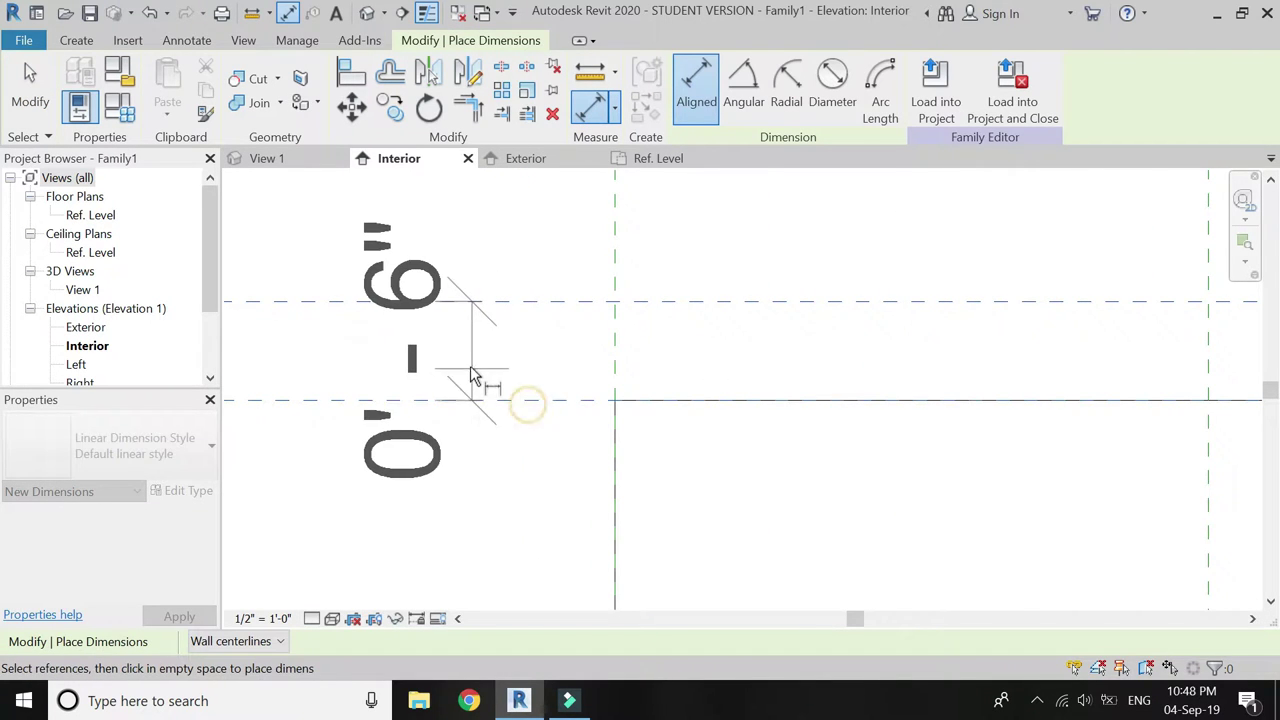
click(472, 372)
scroll(548, 340, down, 5)
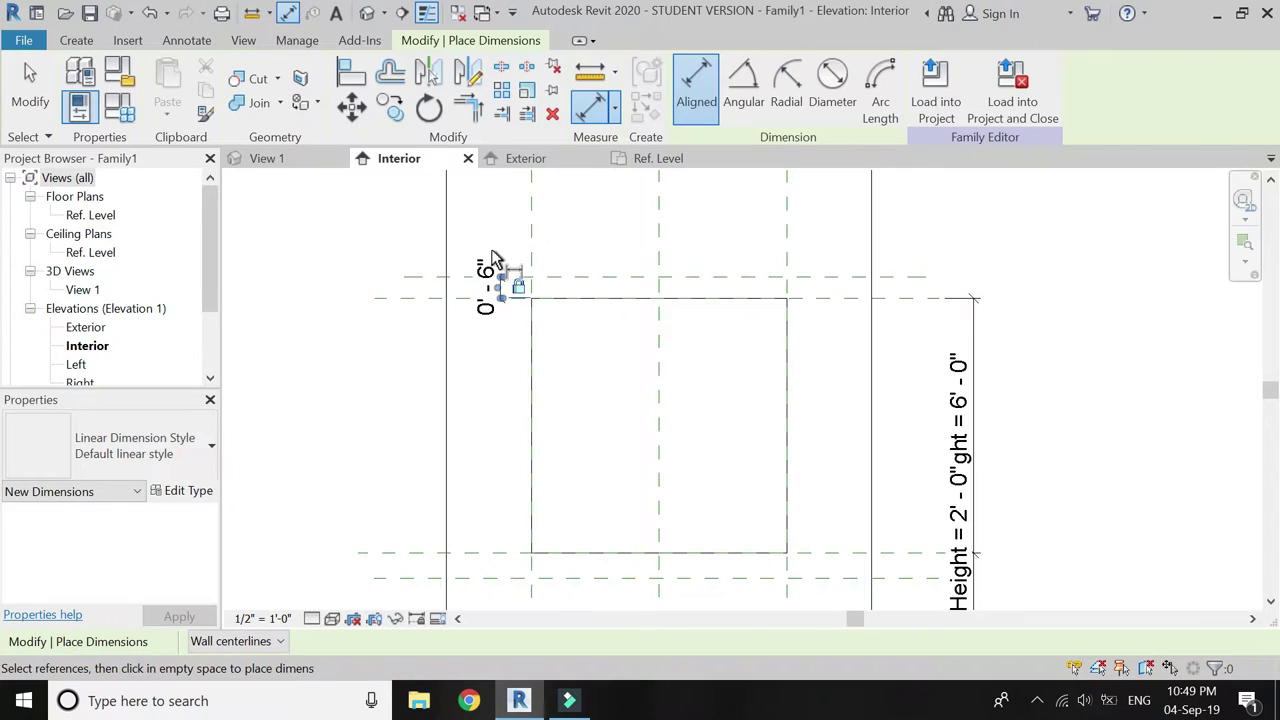
click(285, 621)
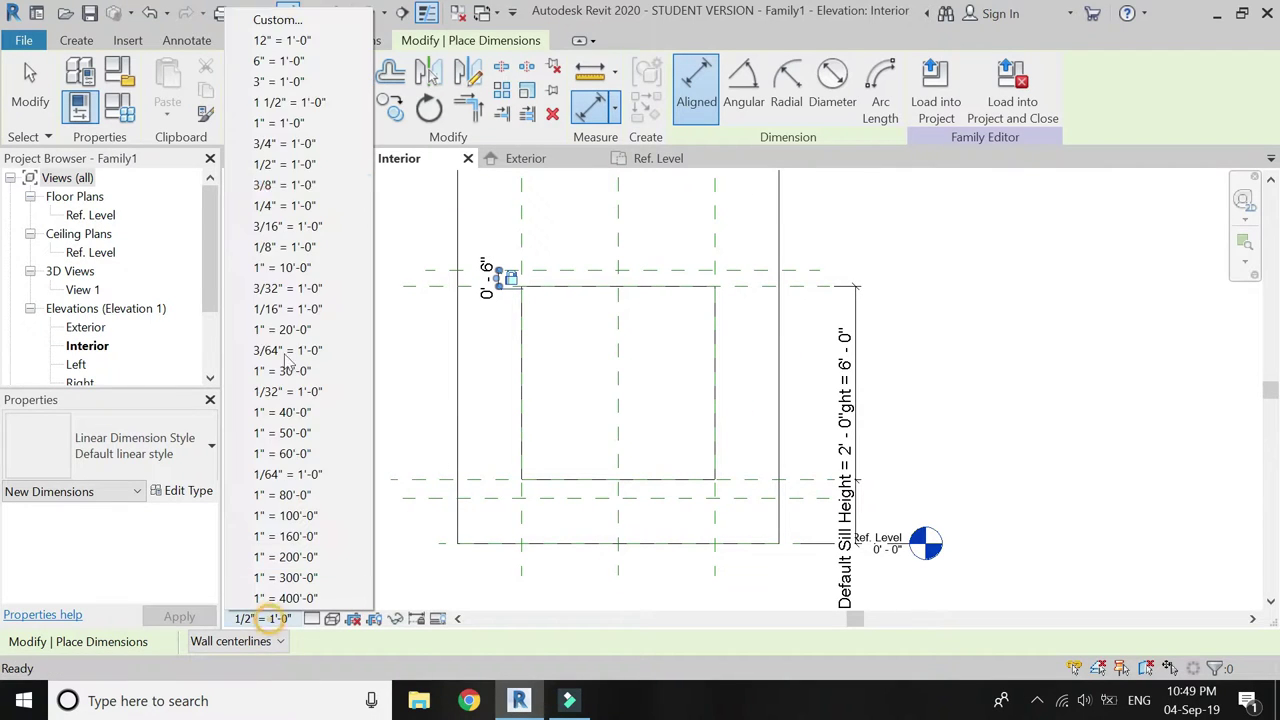
click(280, 79)
Change the lower reference plane's spacing from 0' 7" to 6"
key(Escape)
key(Escape)
scroll(485, 530, up, 5)
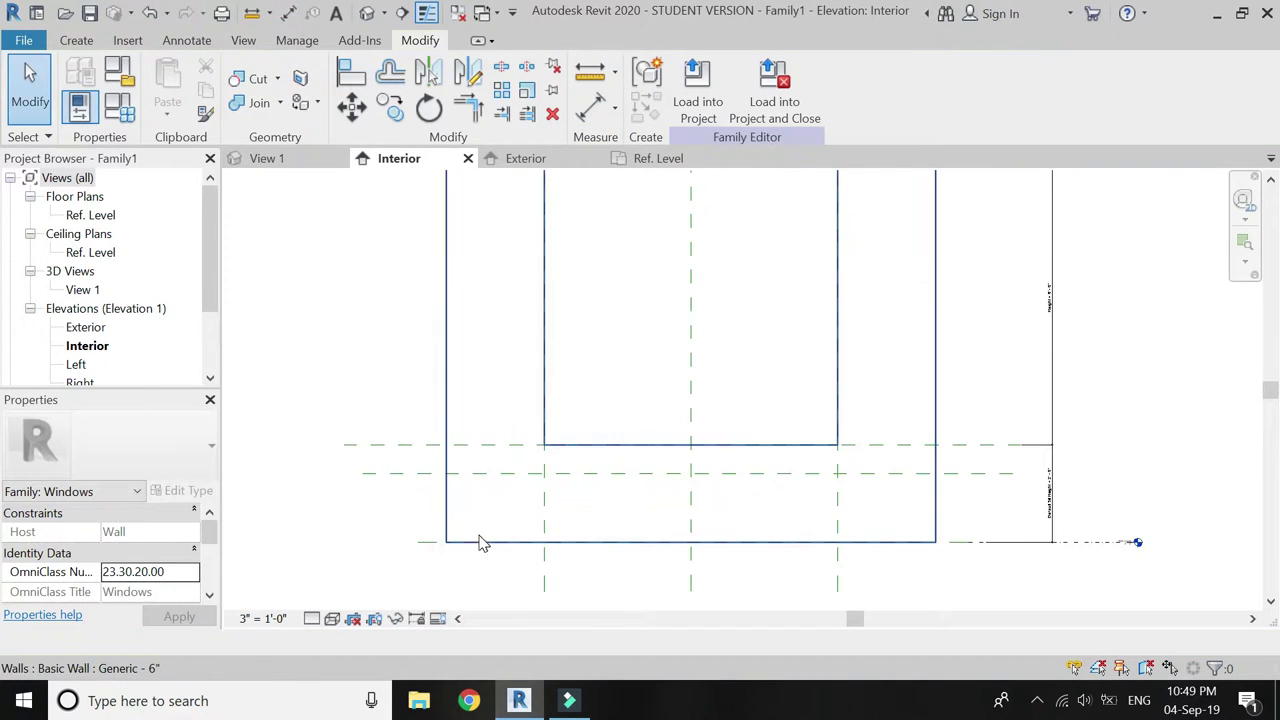
click(497, 467)
scroll(498, 458, up, 3)
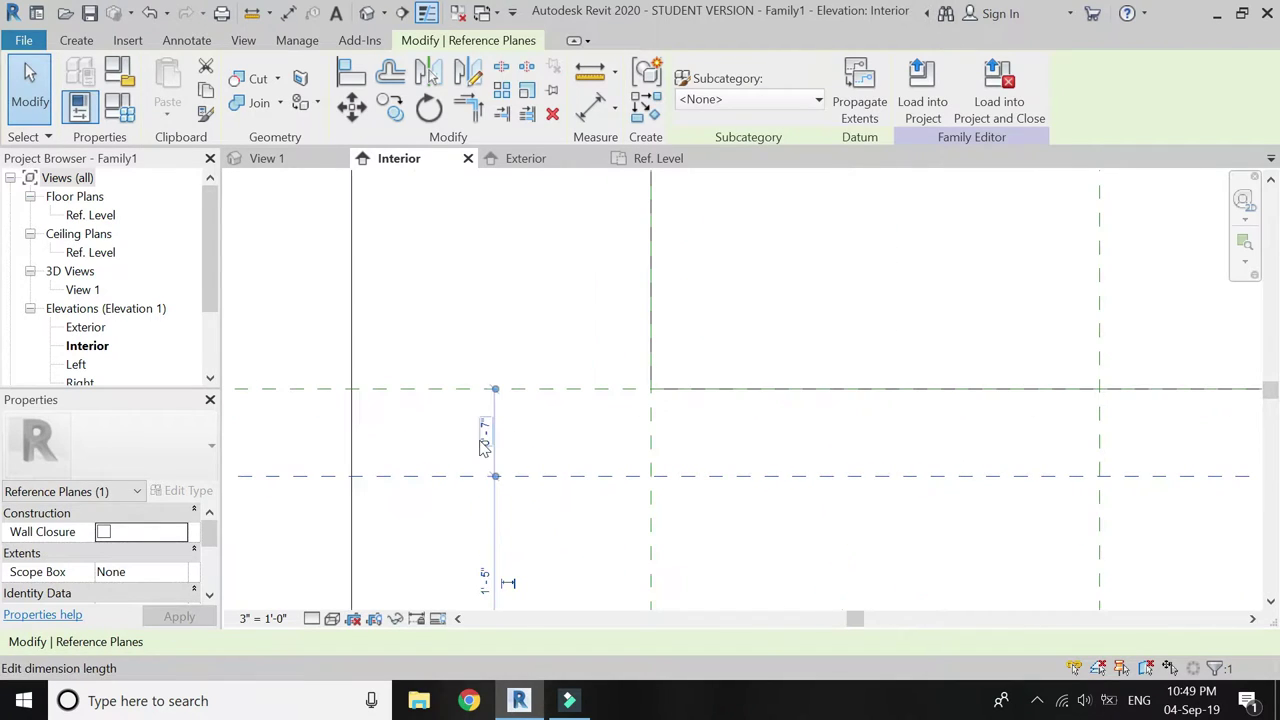
click(485, 432)
text(6")
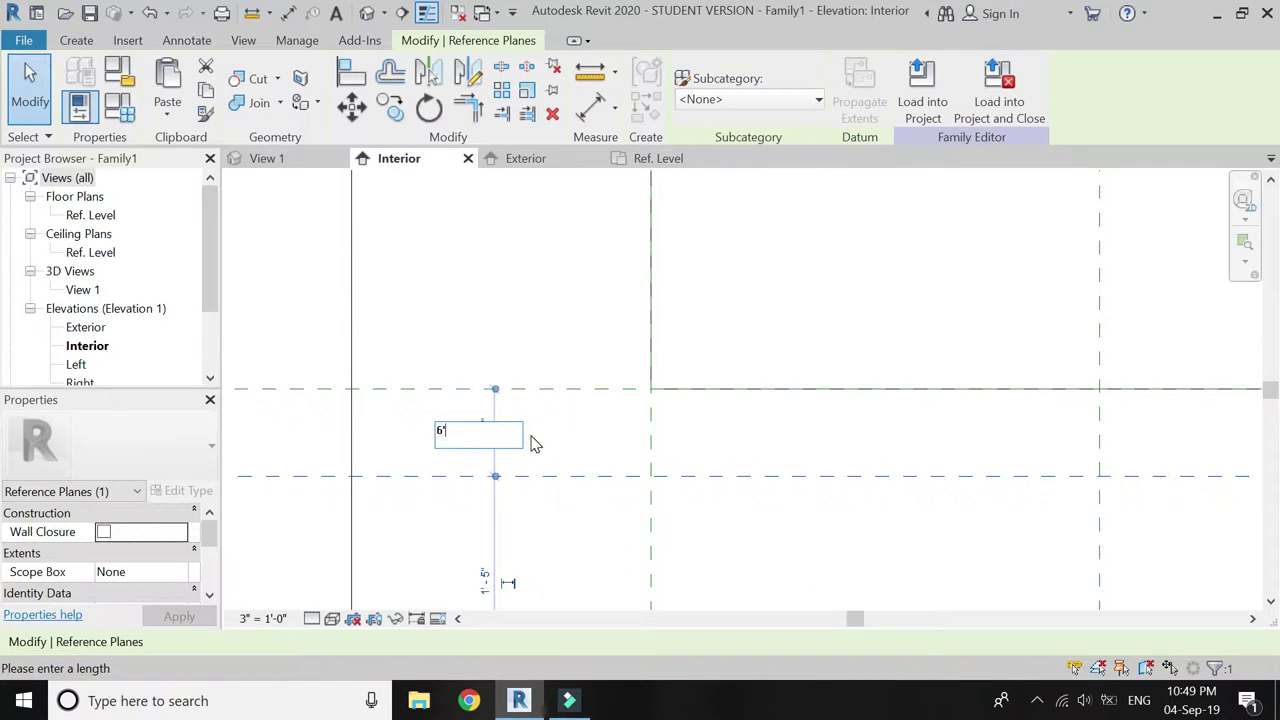
key(Return)
Dimension the upper and lower reference planes, then open the Ref. Level floor plan
key(Escape)
click(590, 107)
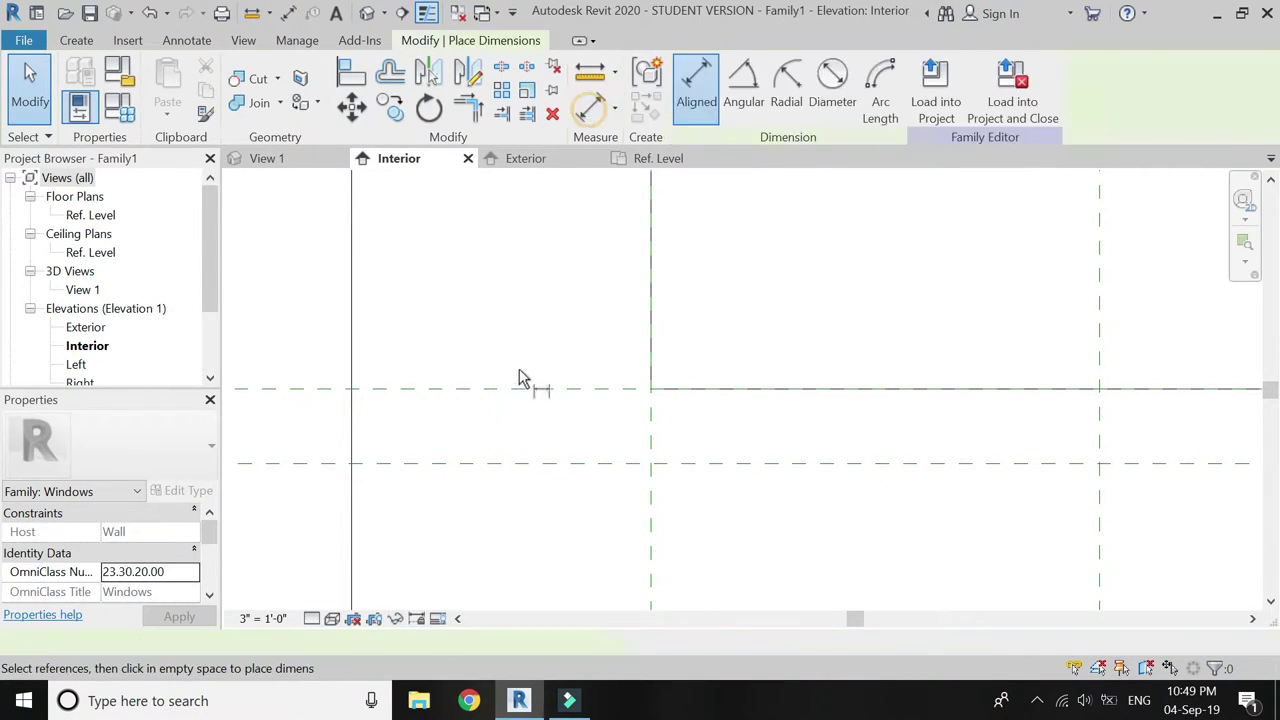
click(505, 390)
click(503, 467)
click(445, 425)
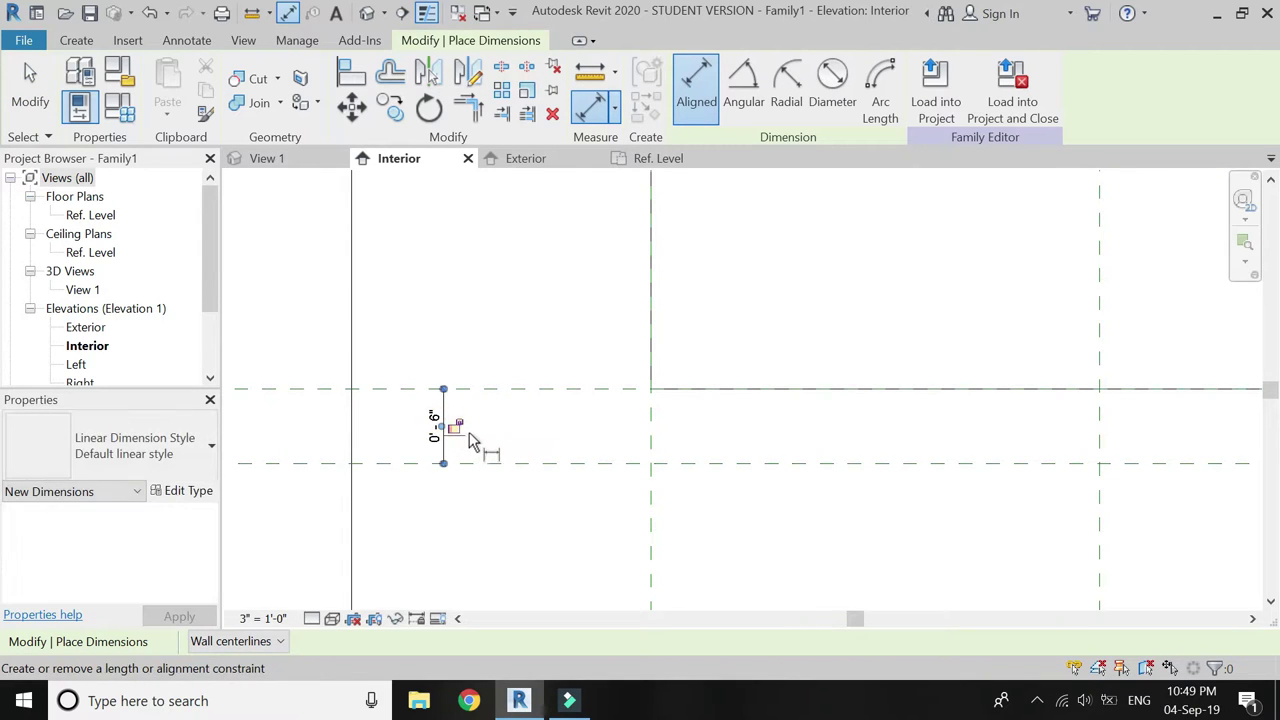
scroll(460, 496, down, 3)
scroll(460, 496, down, 2)
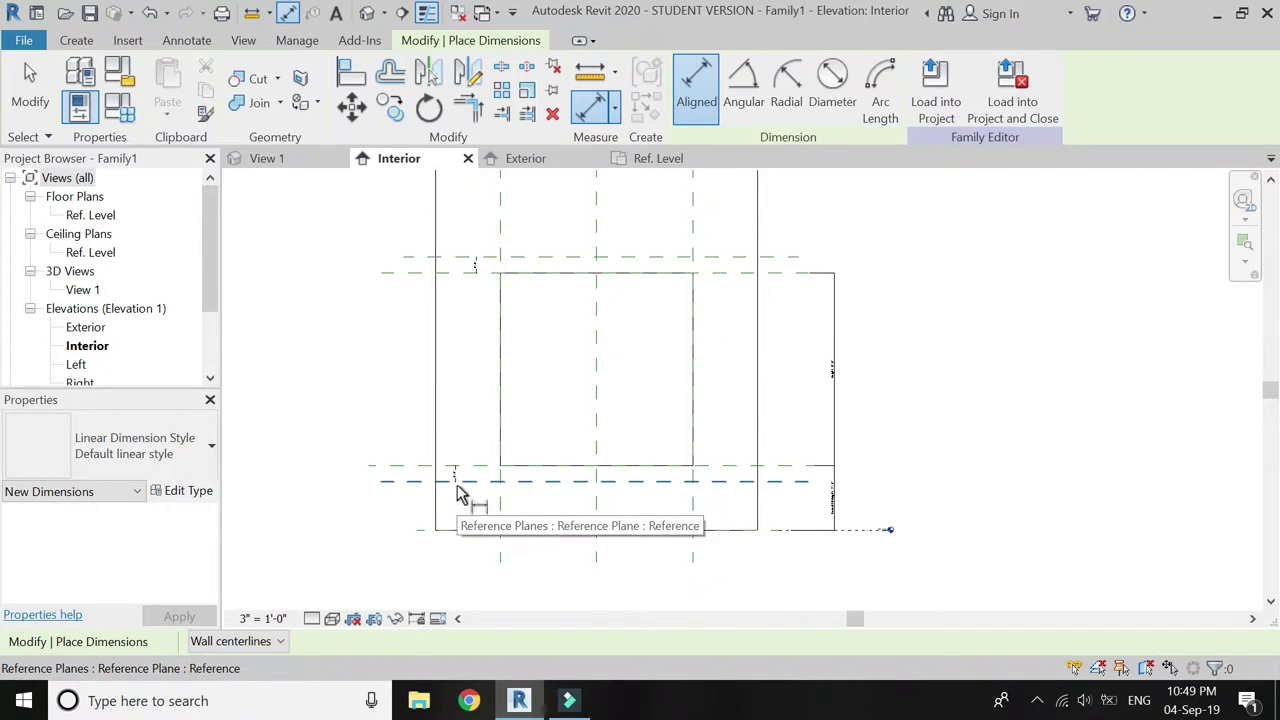
key(Escape)
key(Escape)
click(666, 160)
Draw two diagonal reference planes from the wall's right and left ends meeting on the centre line
scroll(680, 280, down, 2)
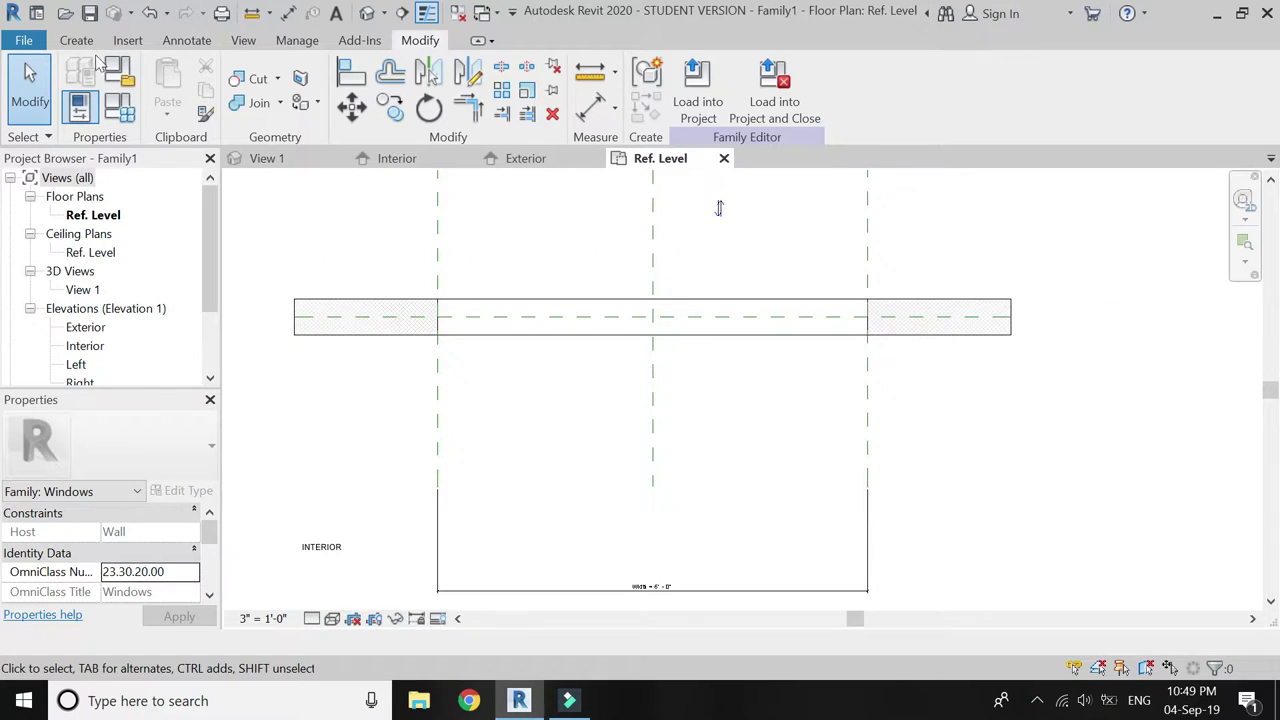
click(85, 48)
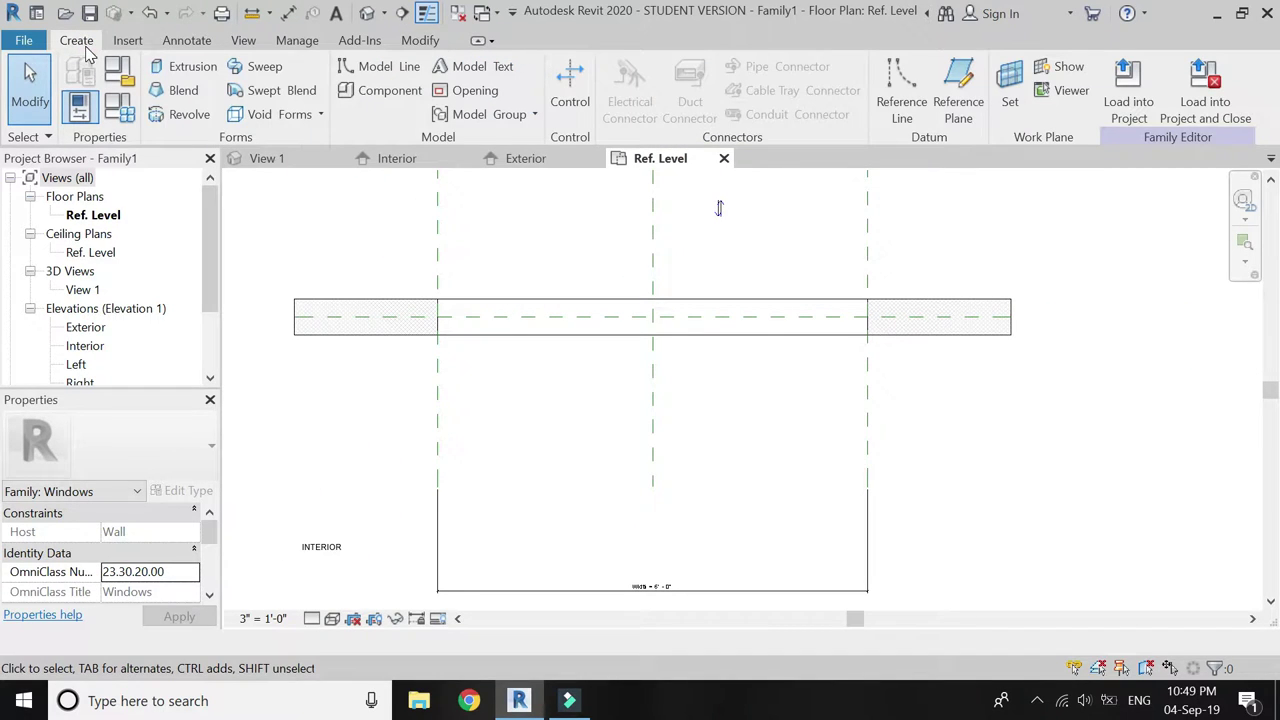
click(962, 88)
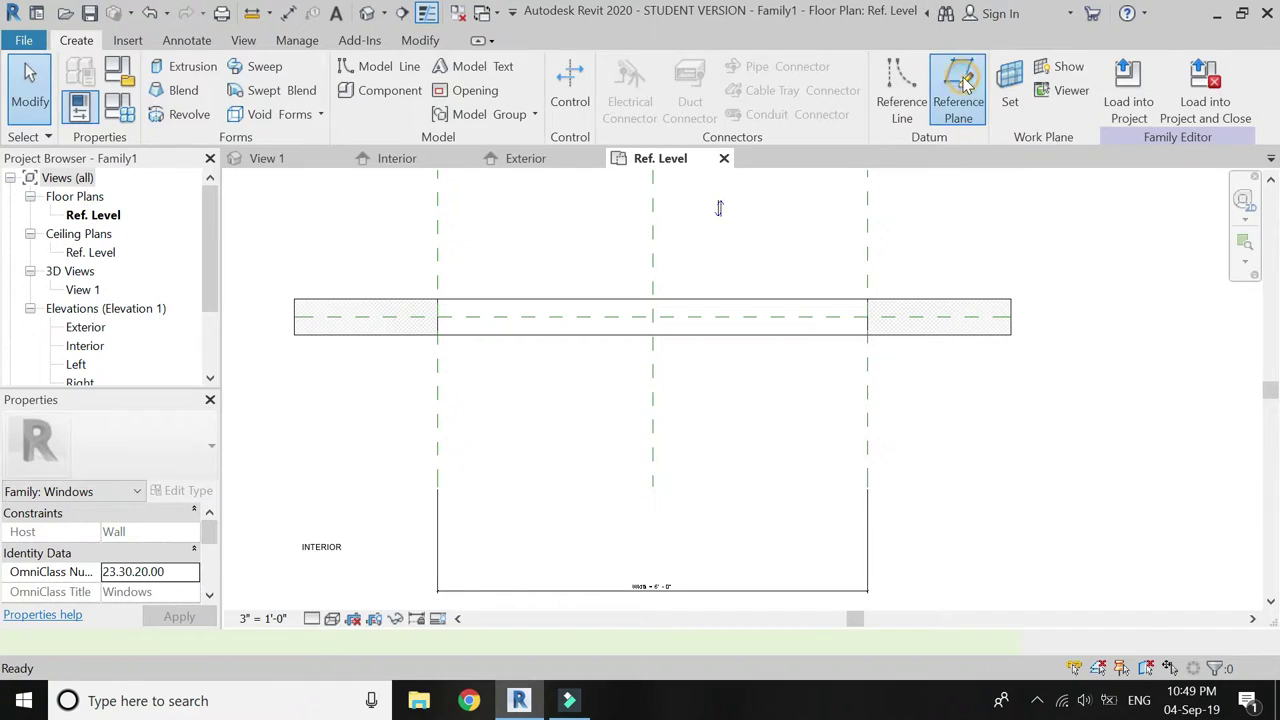
click(867, 334)
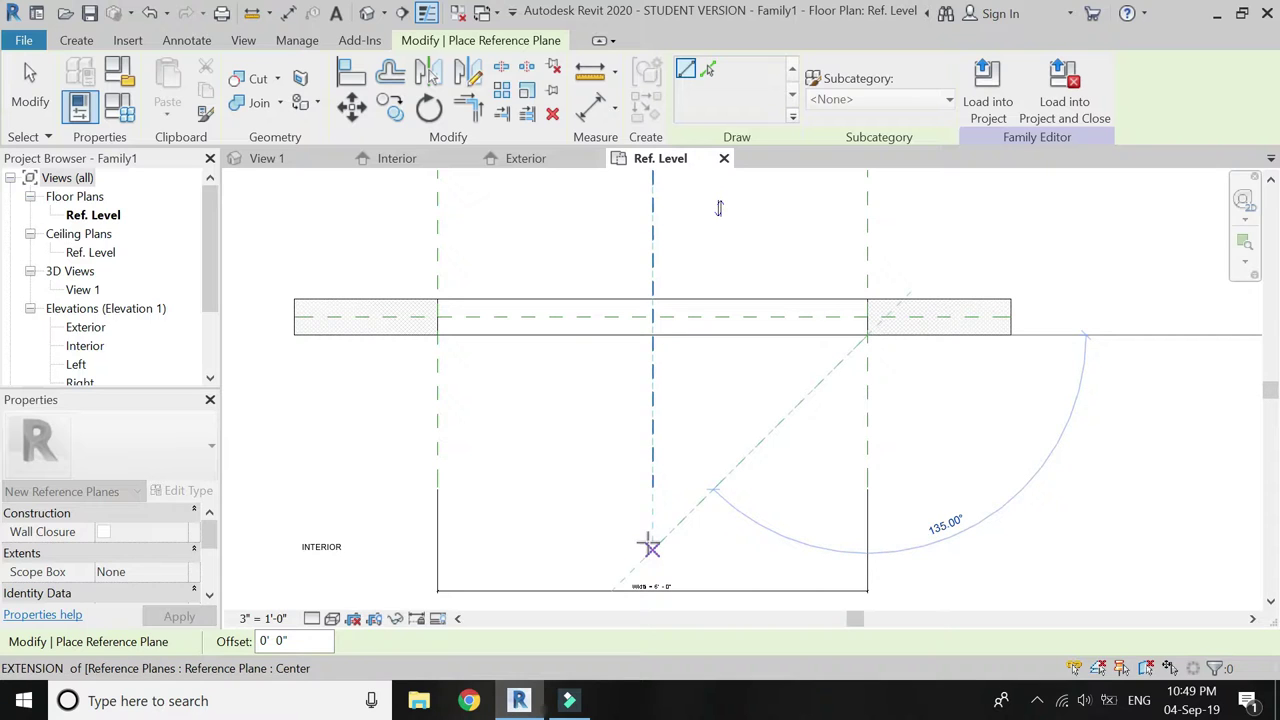
click(648, 545)
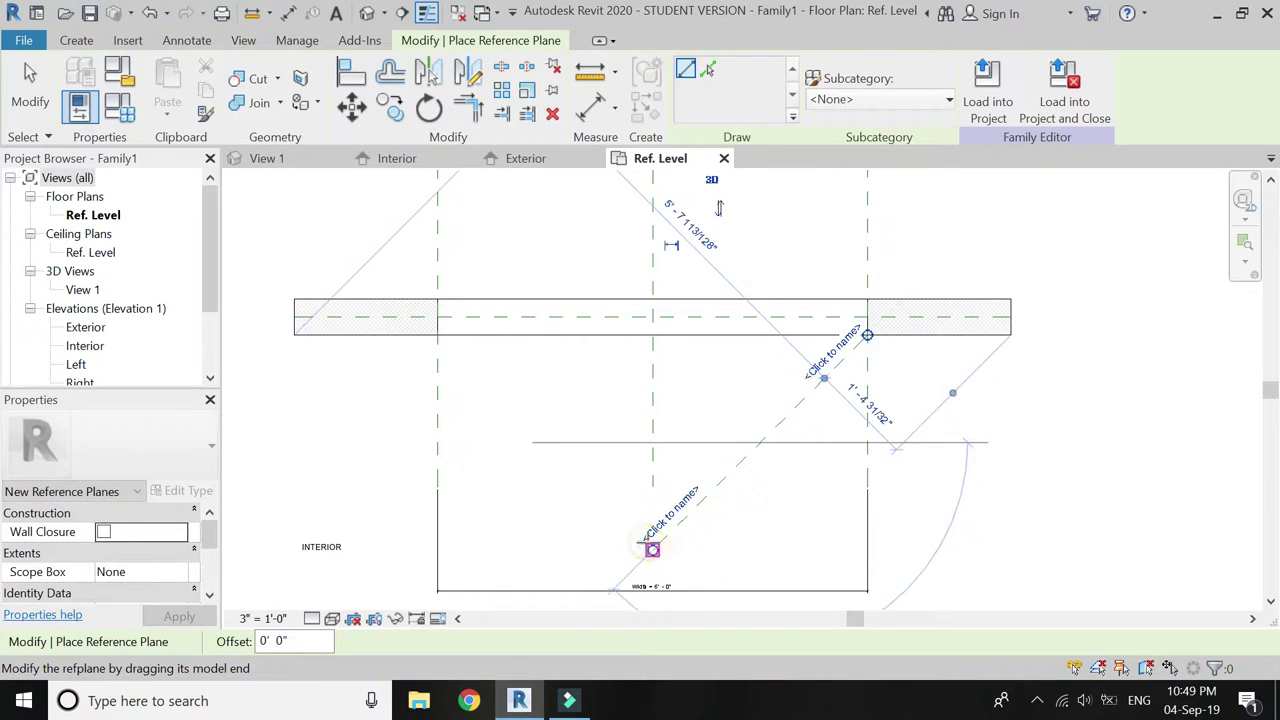
click(449, 345)
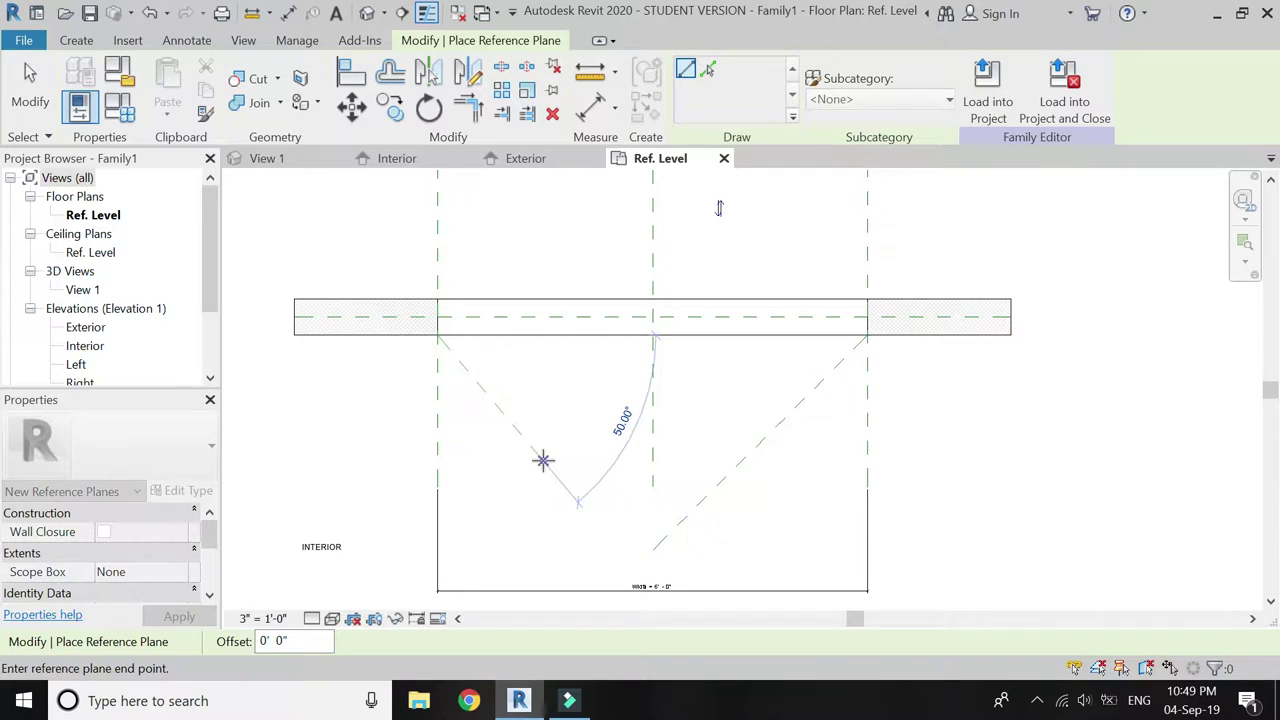
click(652, 547)
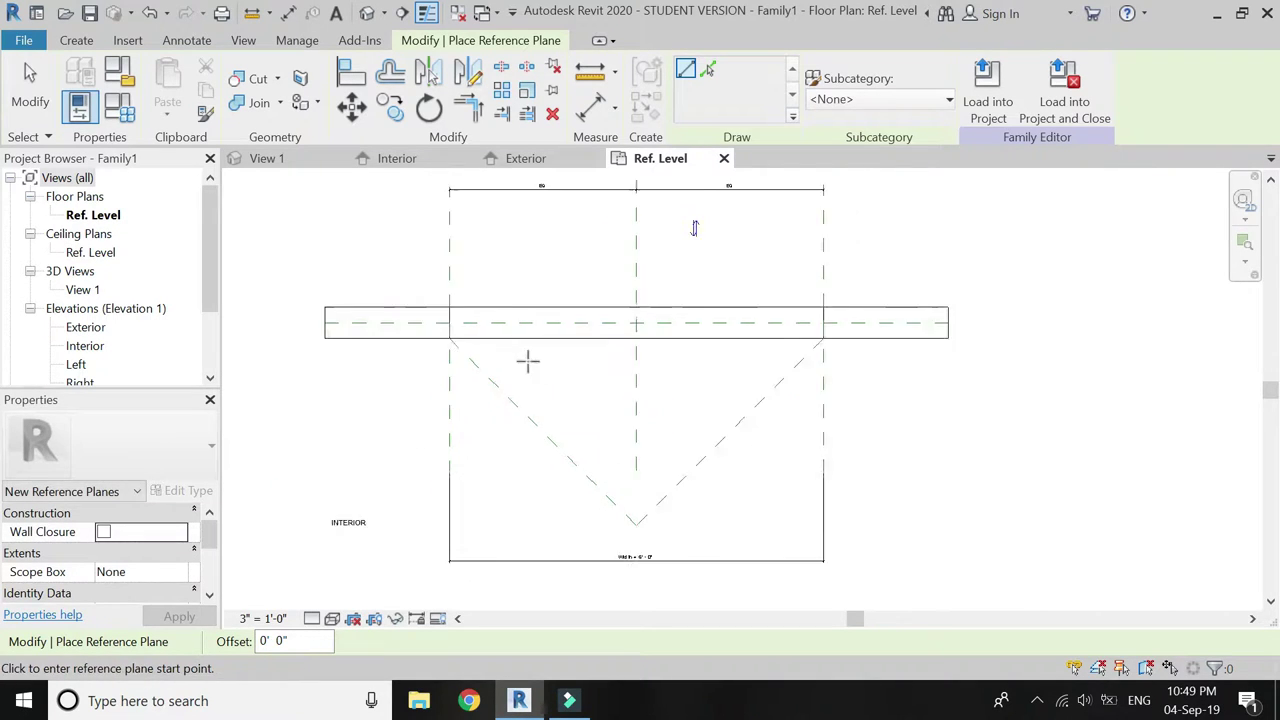
scroll(524, 360, down, 2)
key(Escape)
key(Escape)
scroll(660, 506, up, 2)
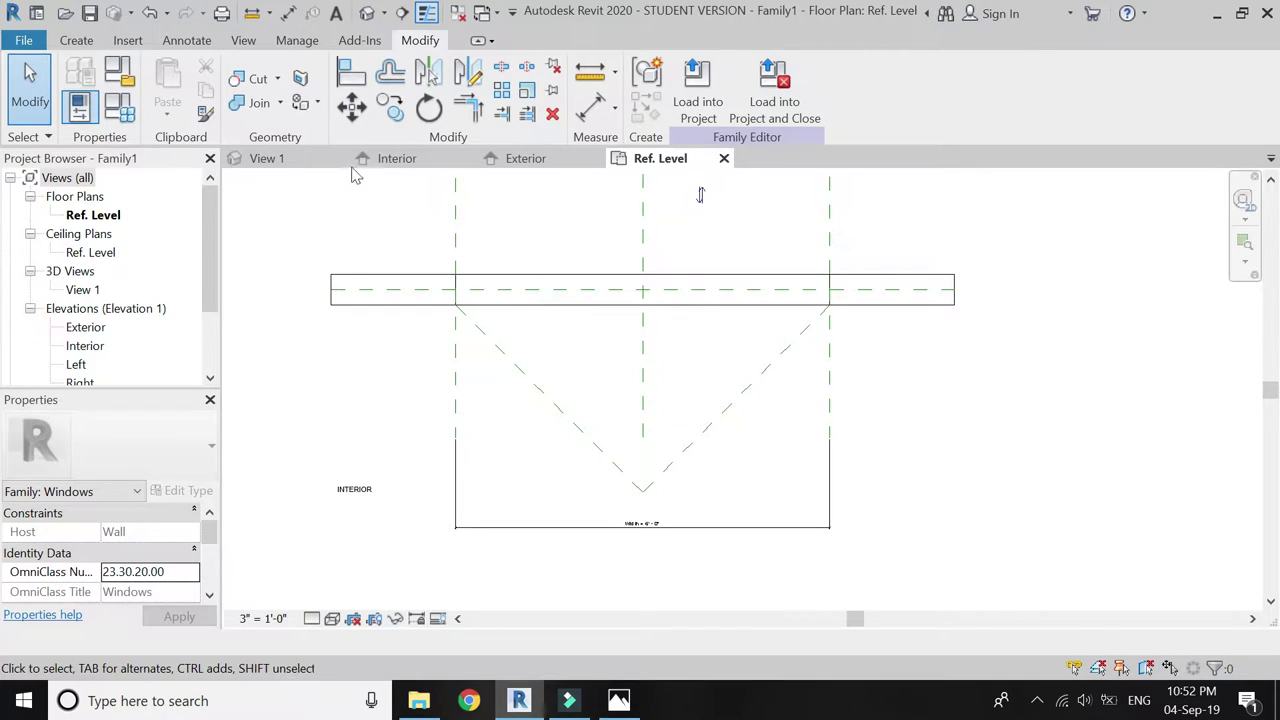
In the Interior elevation, start a swept blend path sketched on the wall work plane
click(392, 158)
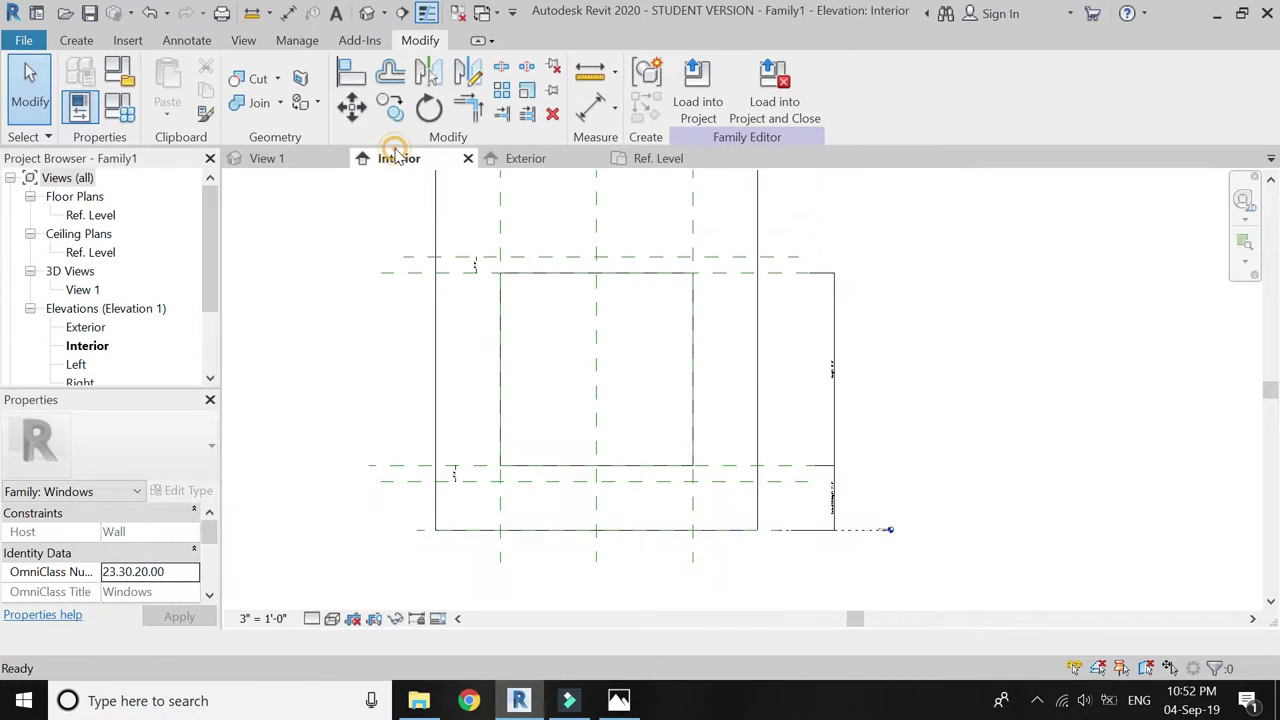
click(78, 41)
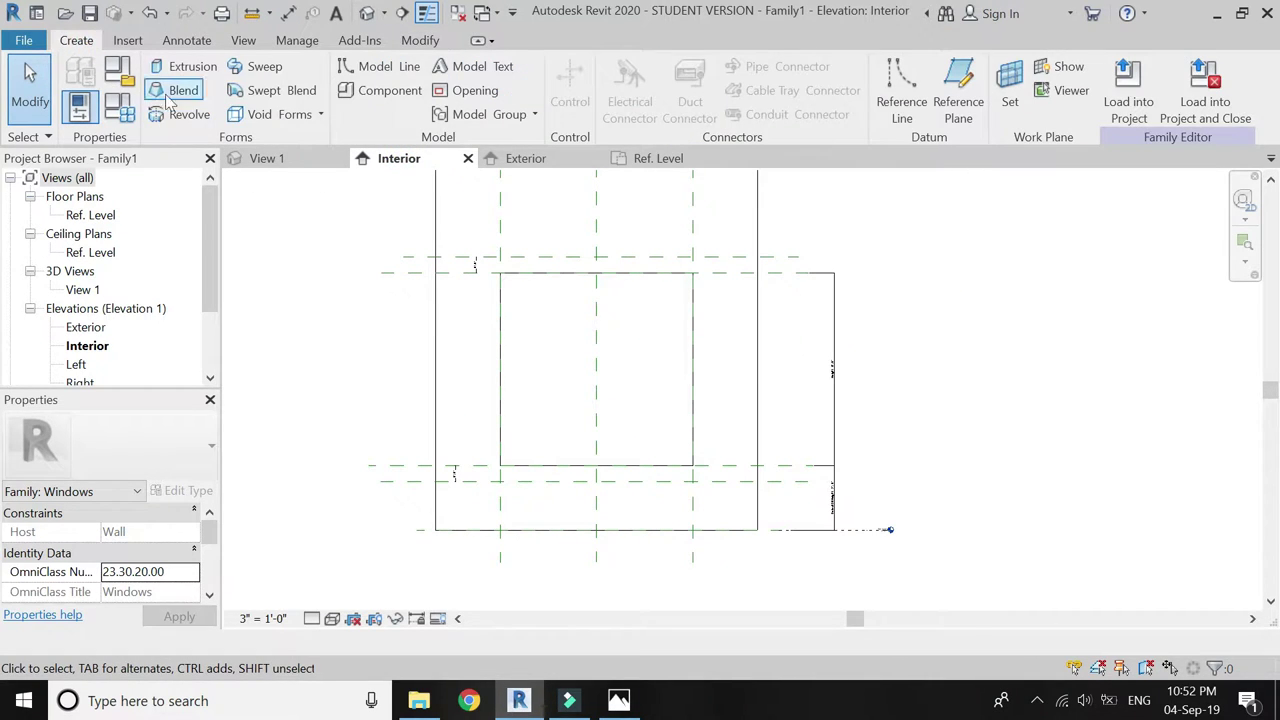
click(294, 91)
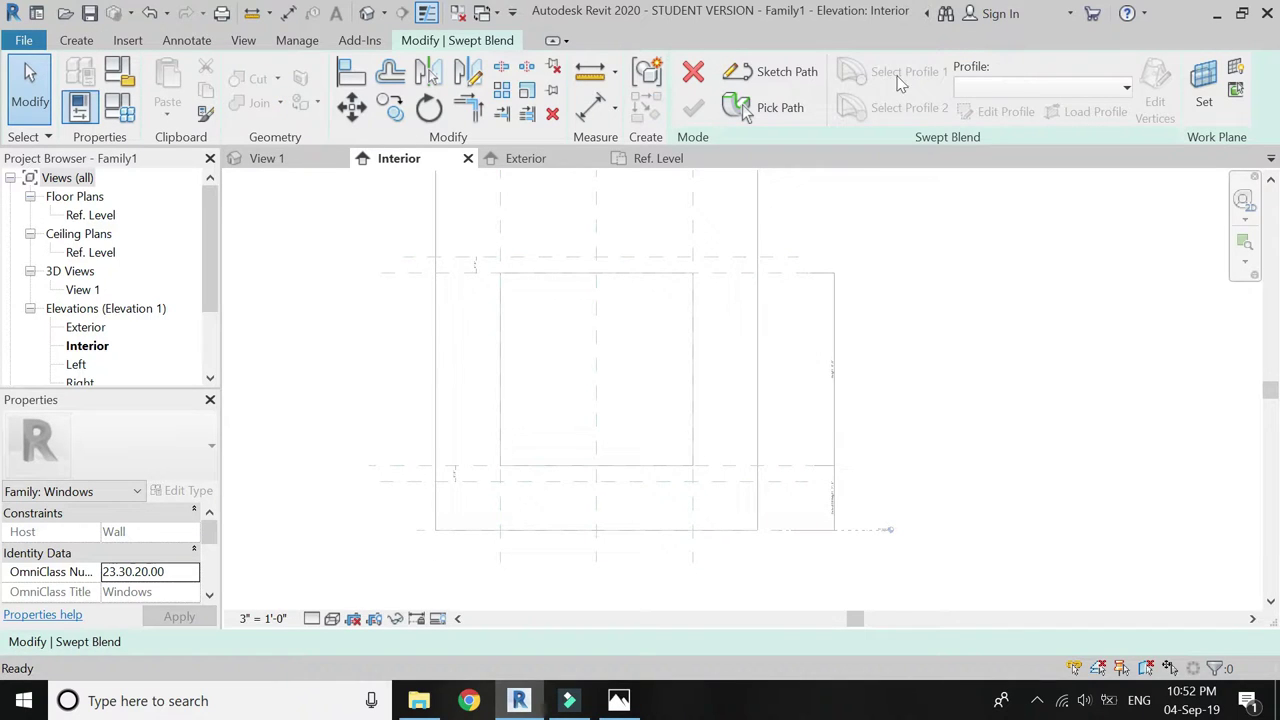
click(775, 71)
click(866, 104)
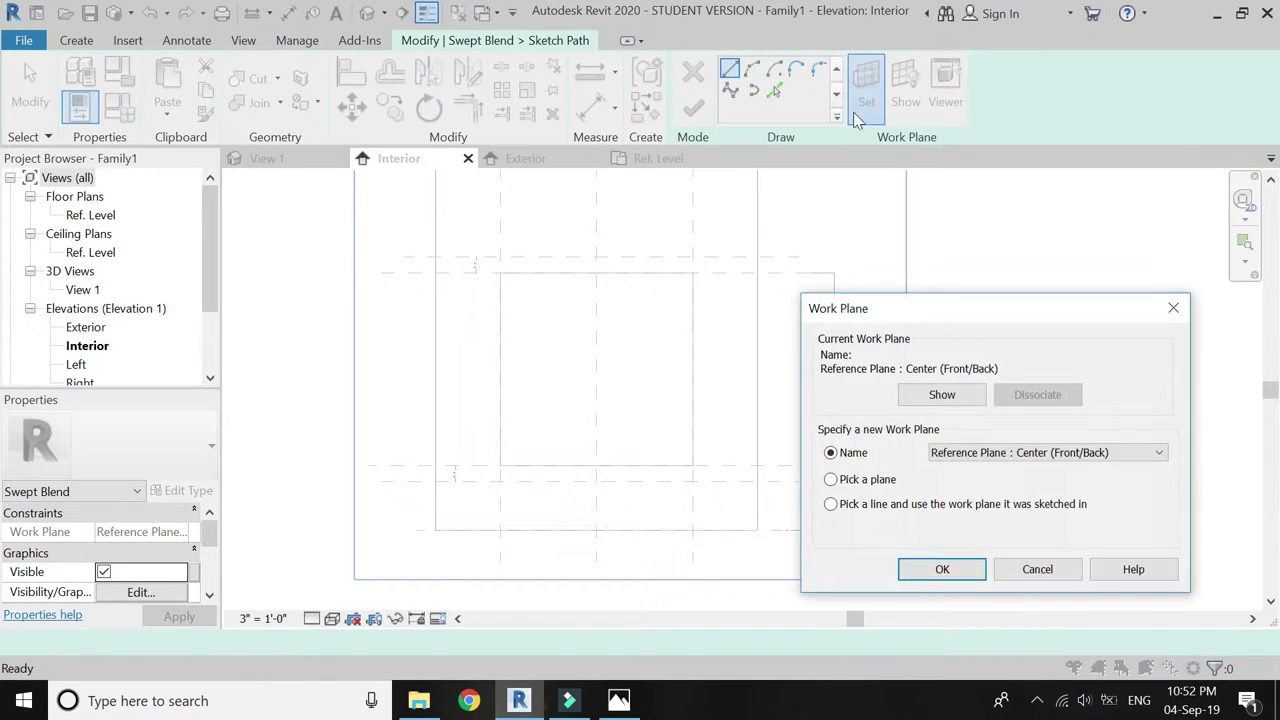
click(908, 568)
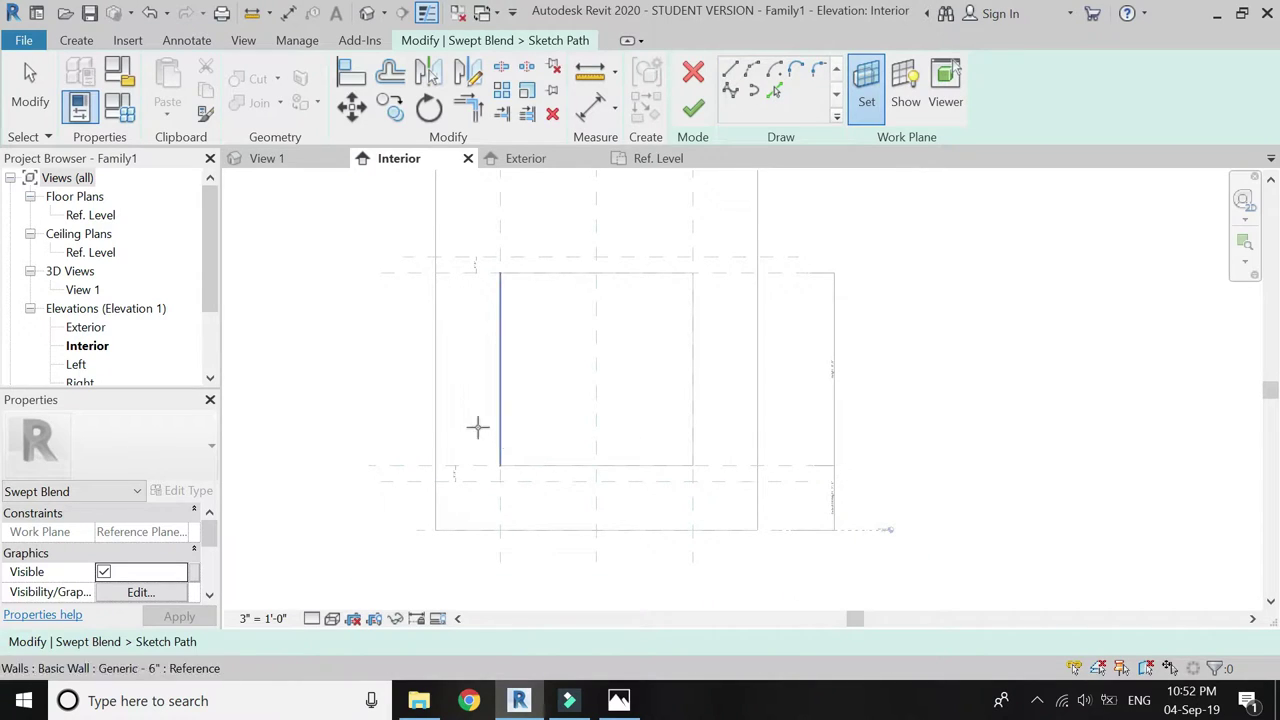
click(443, 403)
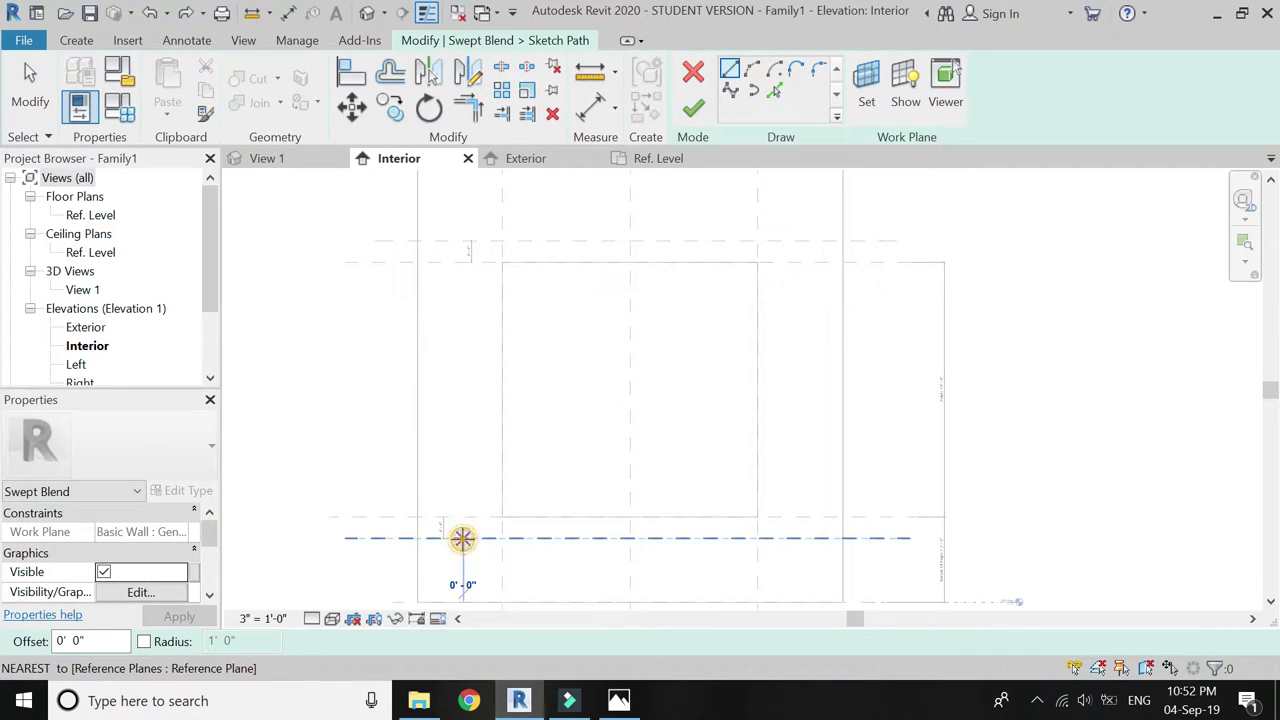
Draw a vertical path line locked to the bottom and top reference planes
click(463, 538)
click(463, 241)
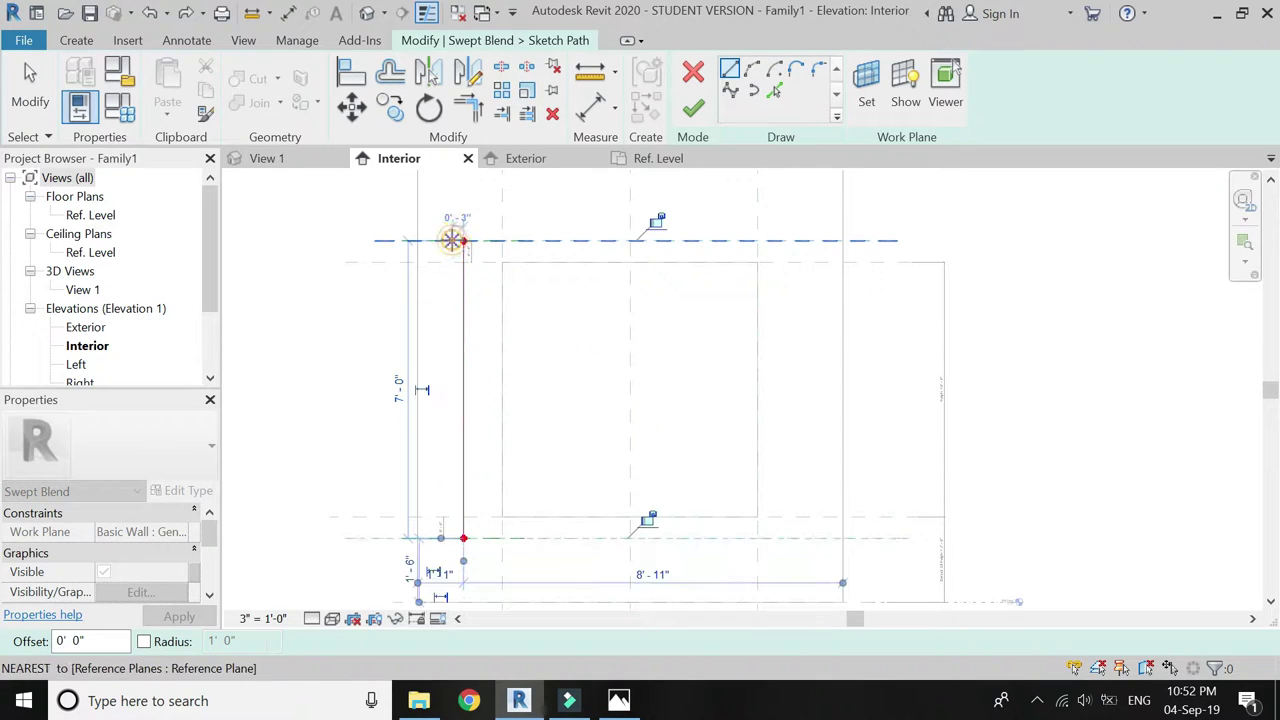
click(648, 520)
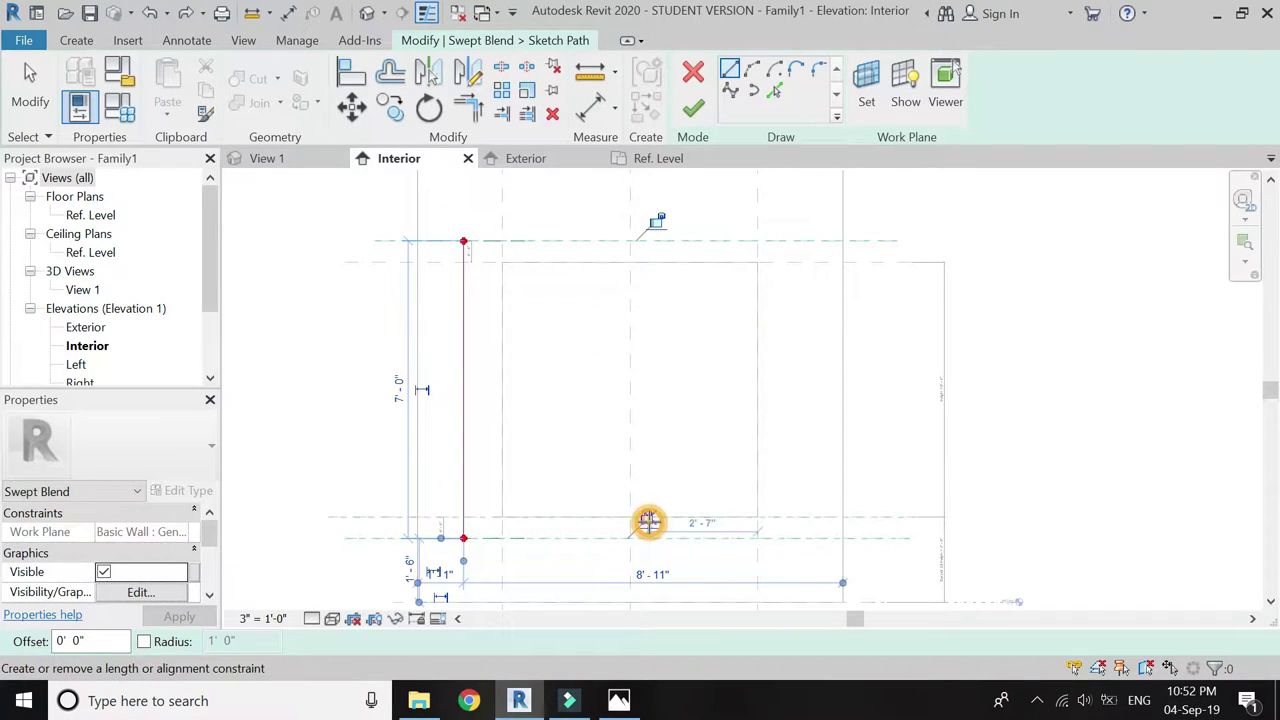
click(656, 221)
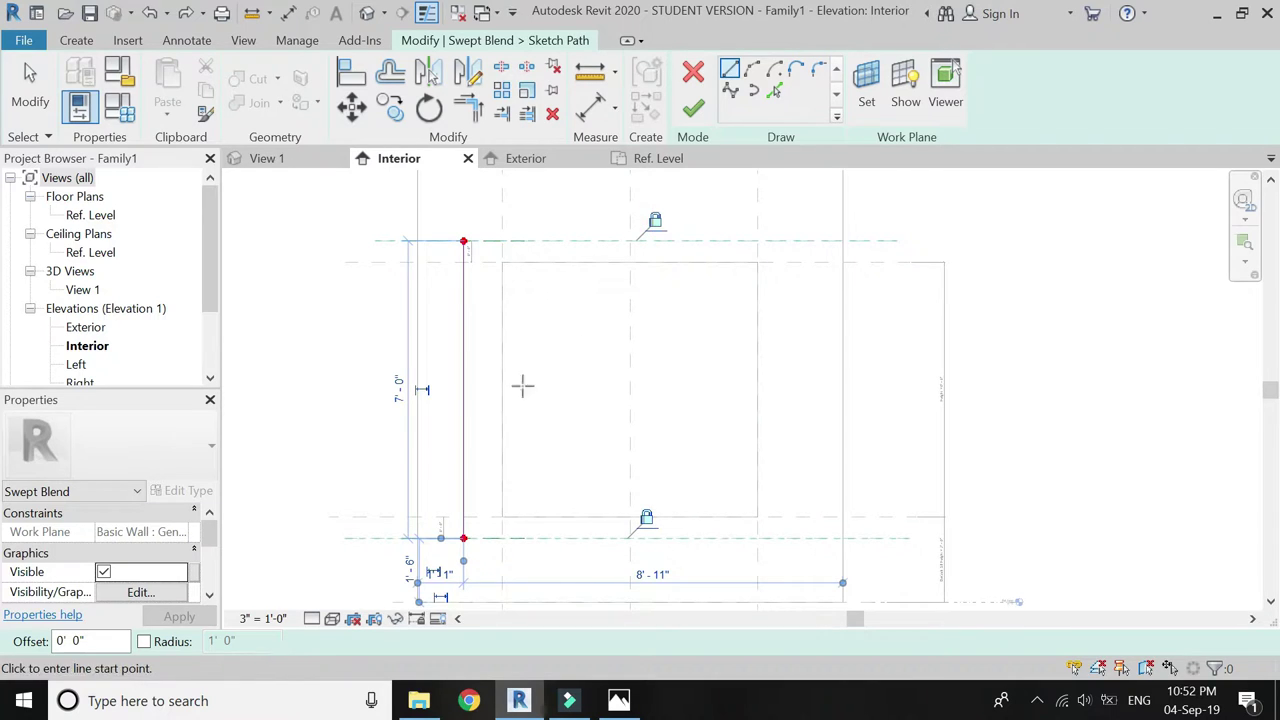
key(Escape)
key(Escape)
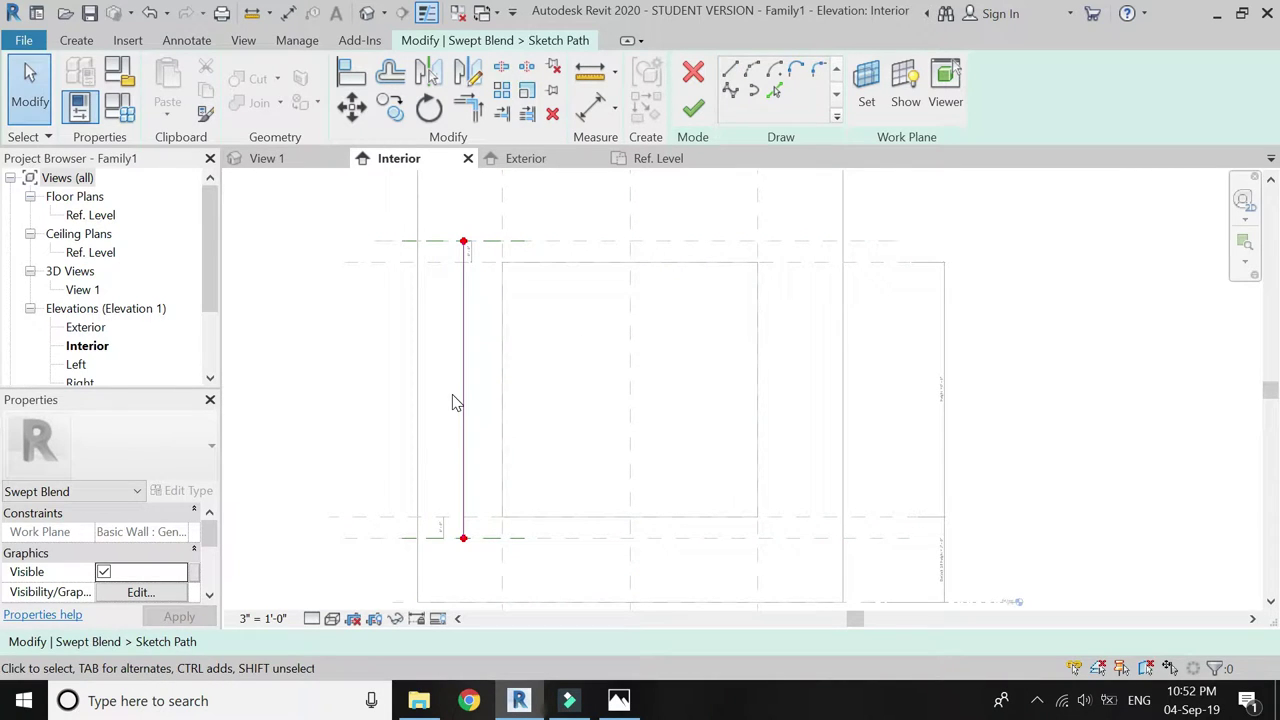
Finish the sweep path and begin editing the first profile in the Ref. Level plan
click(695, 112)
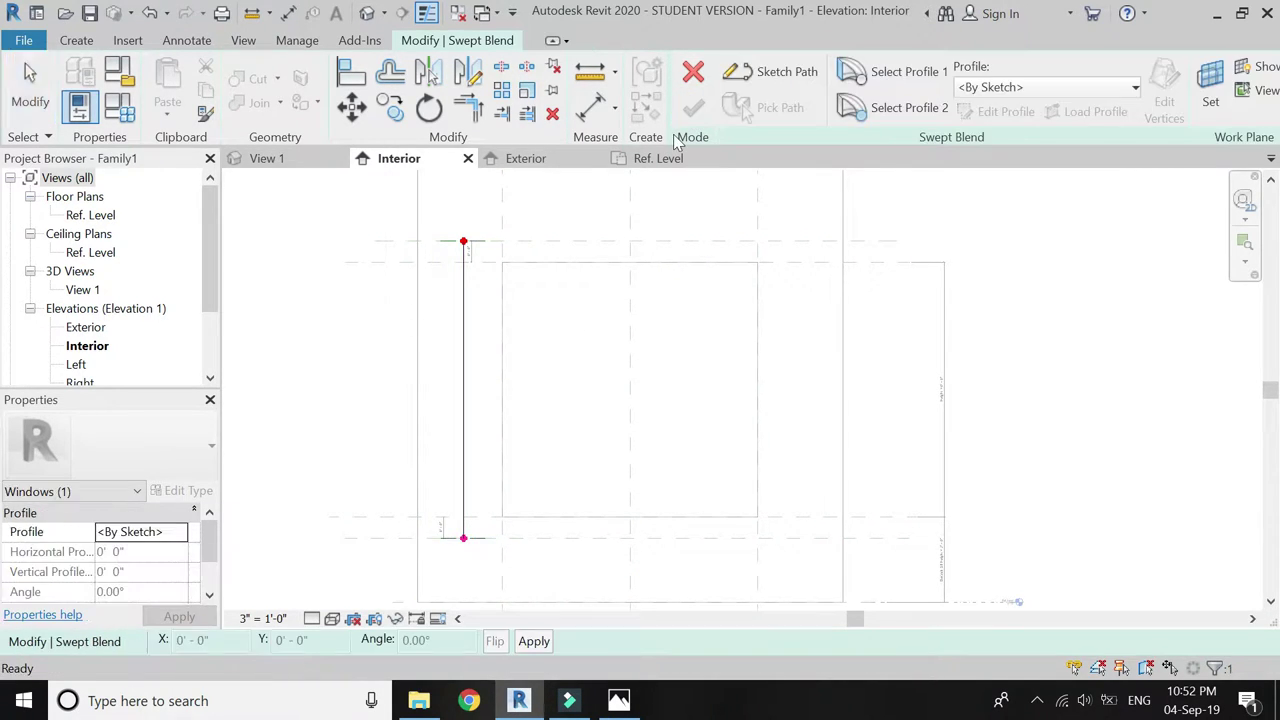
click(650, 162)
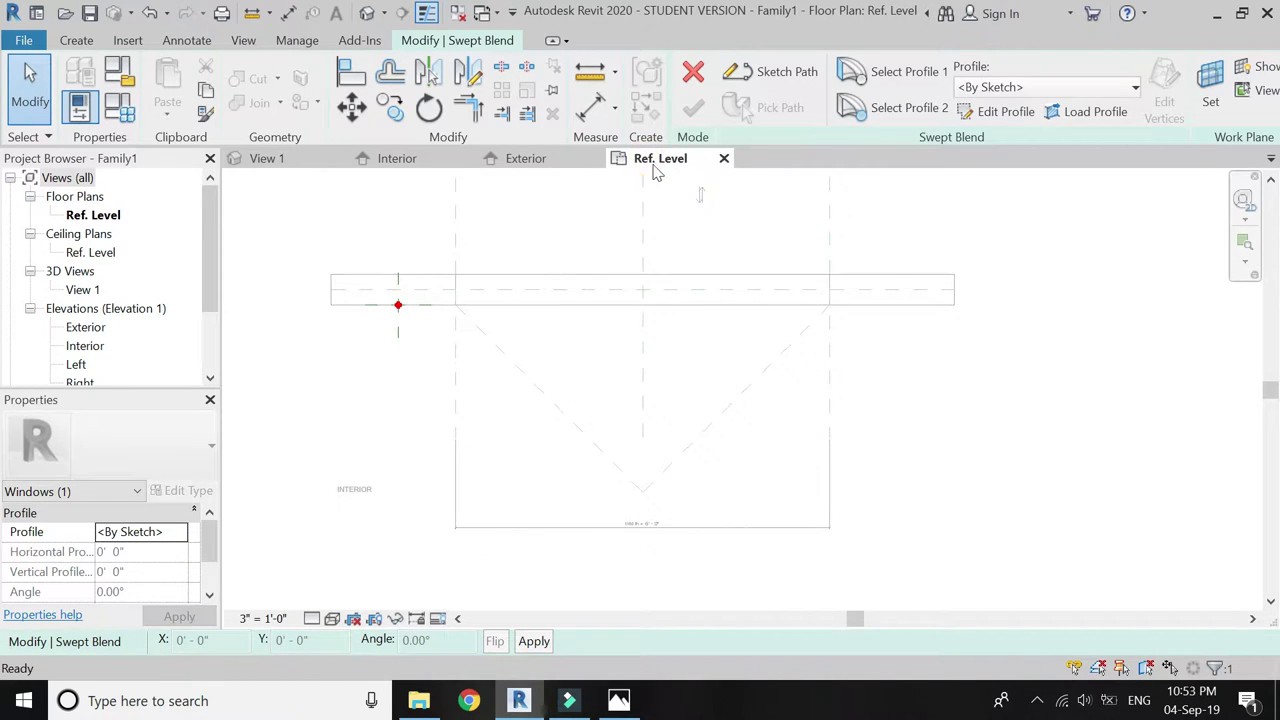
click(984, 116)
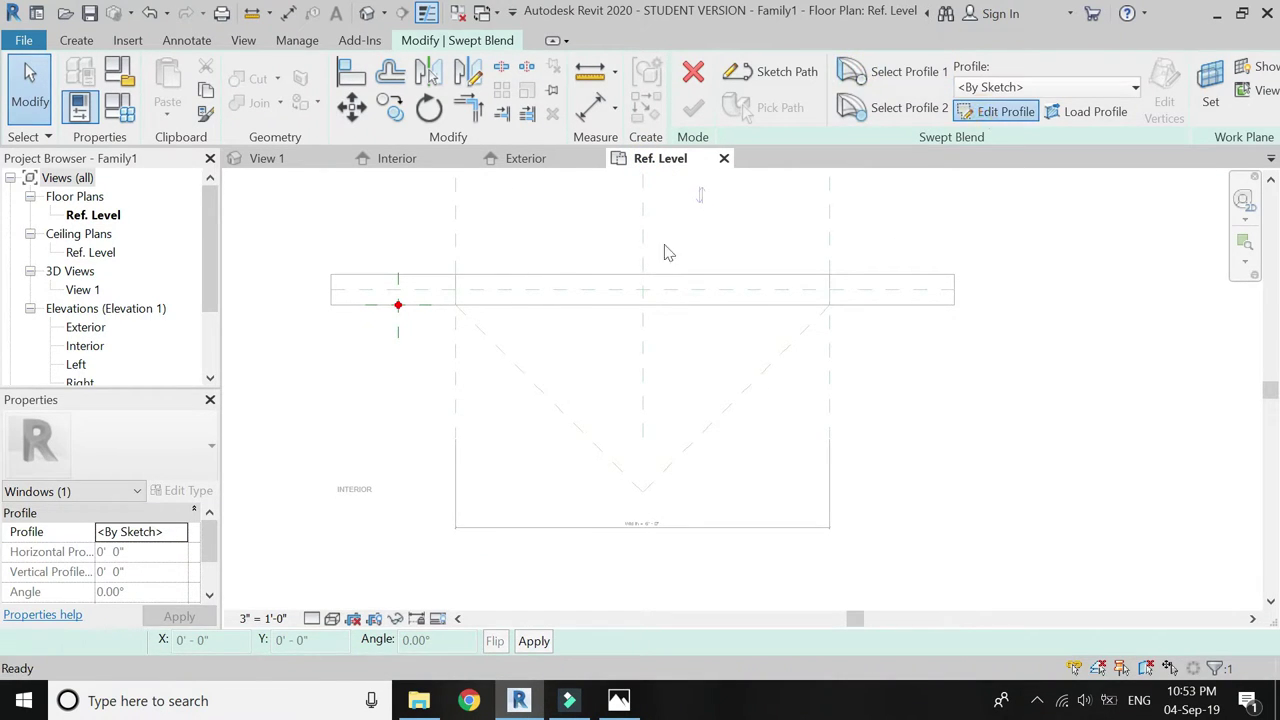
scroll(398, 308, up, 3)
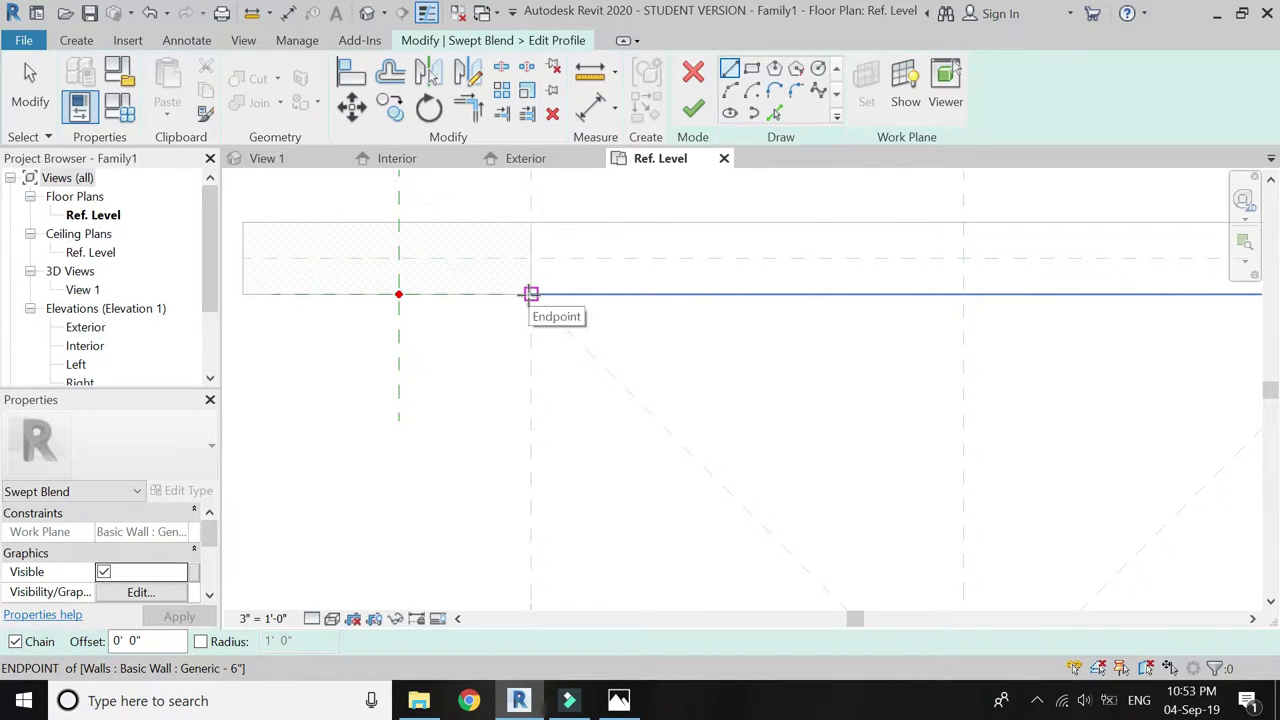
Sketch the V profile's two legs, the right leg rising at 30° to the wall edge
click(531, 293)
scroll(385, 294, down, 2)
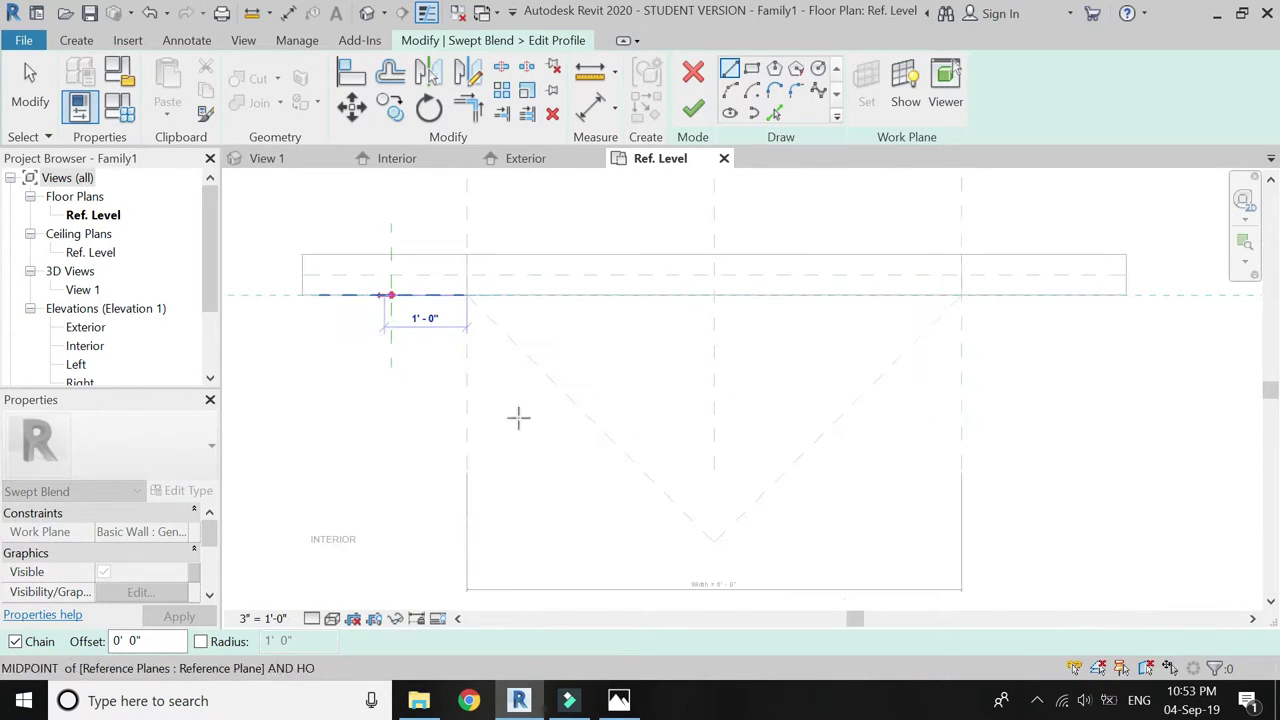
click(713, 542)
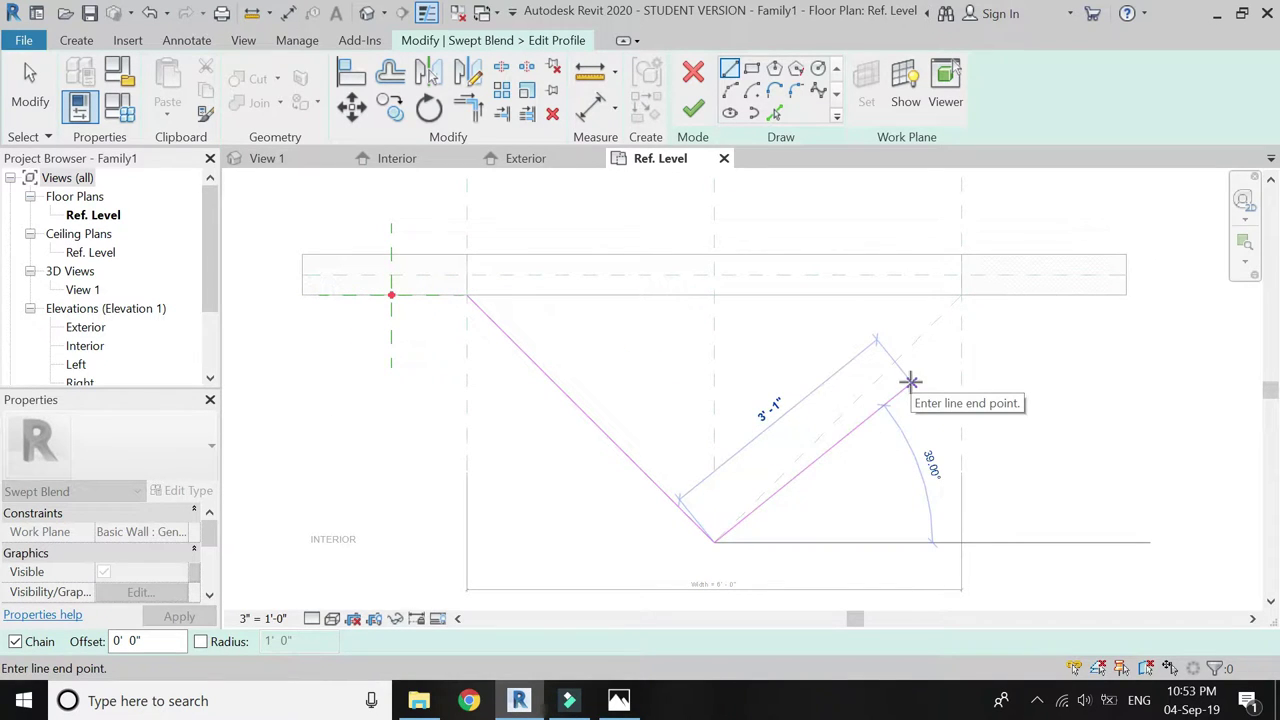
click(958, 297)
key(Escape)
key(Escape)
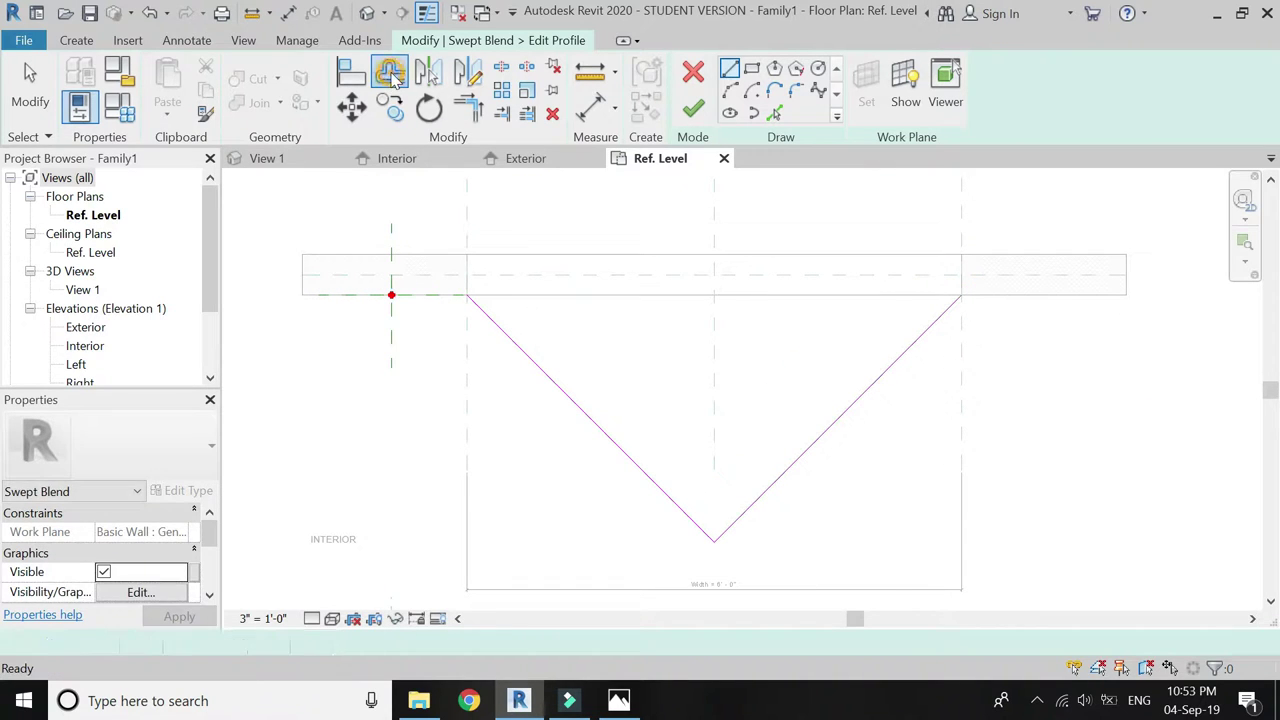
click(393, 78)
Make a 4" offset copy of the profile's left leg
double_click(470, 641)
text(4)
scroll(636, 384, down, 1)
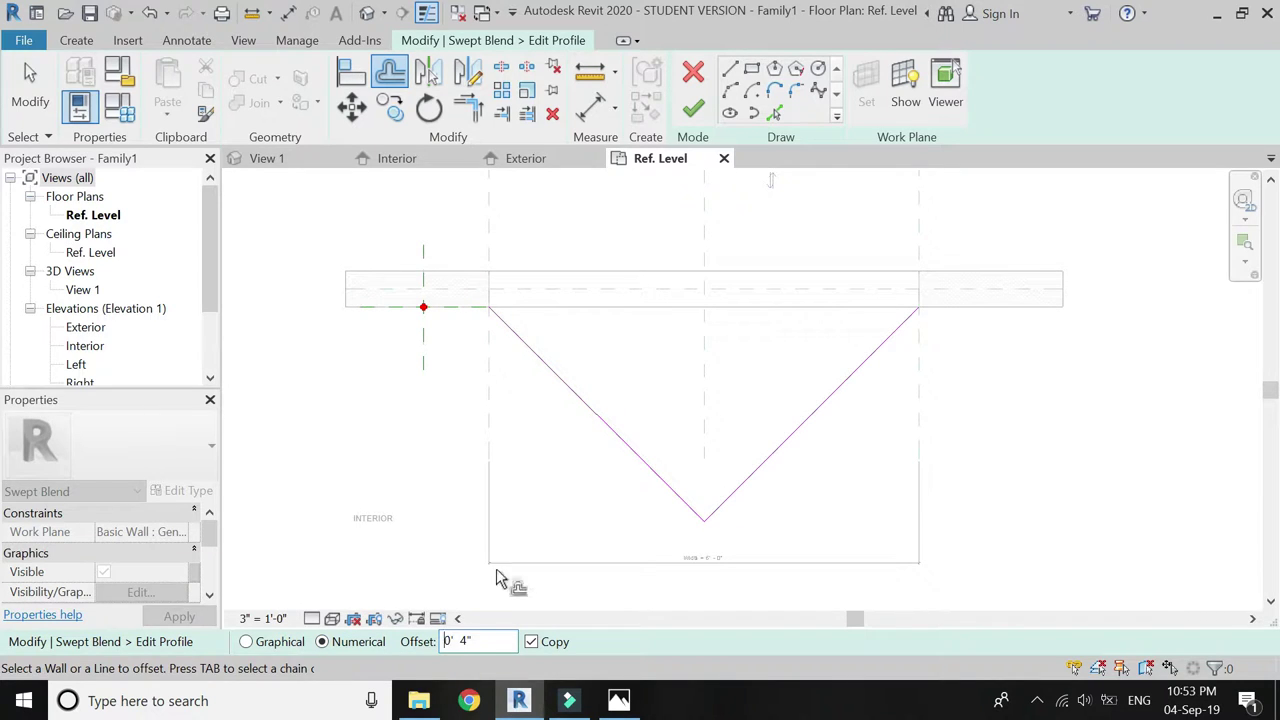
click(590, 420)
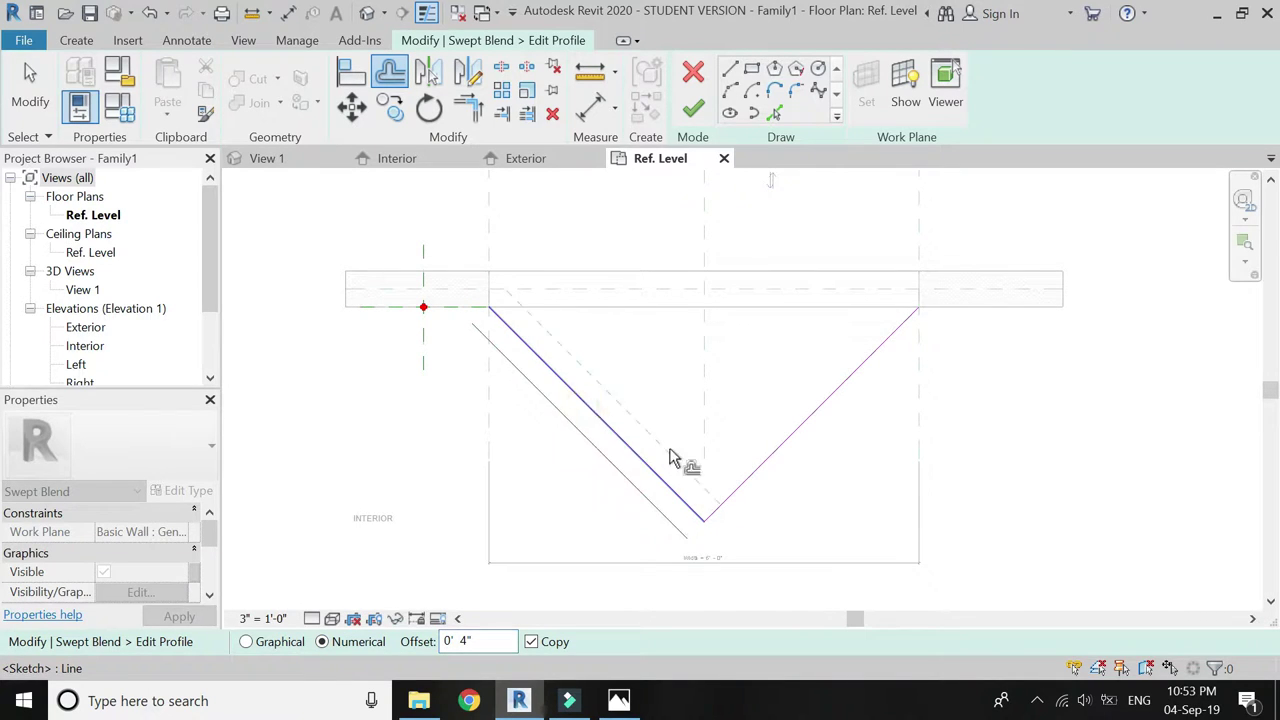
Draw a short line along the wall face from the slanted line's end
click(729, 70)
scroll(480, 314, up, 3)
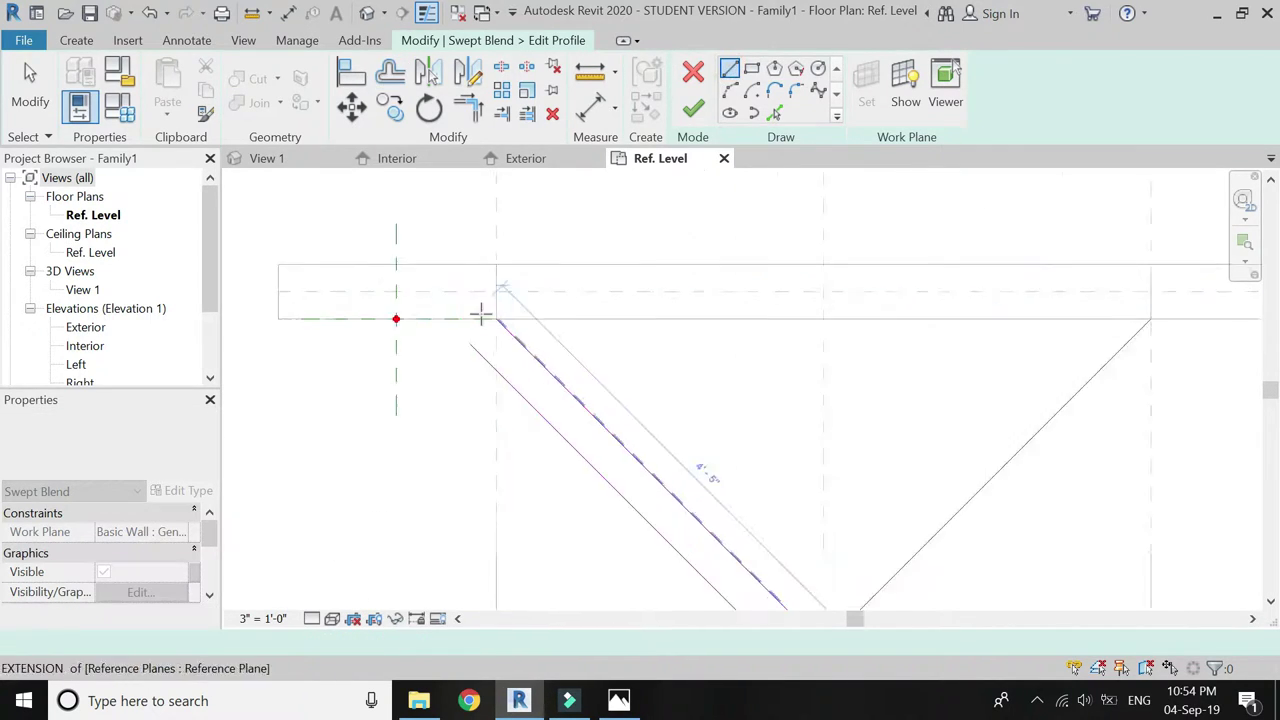
click(509, 323)
click(466, 323)
key(Escape)
key(Escape)
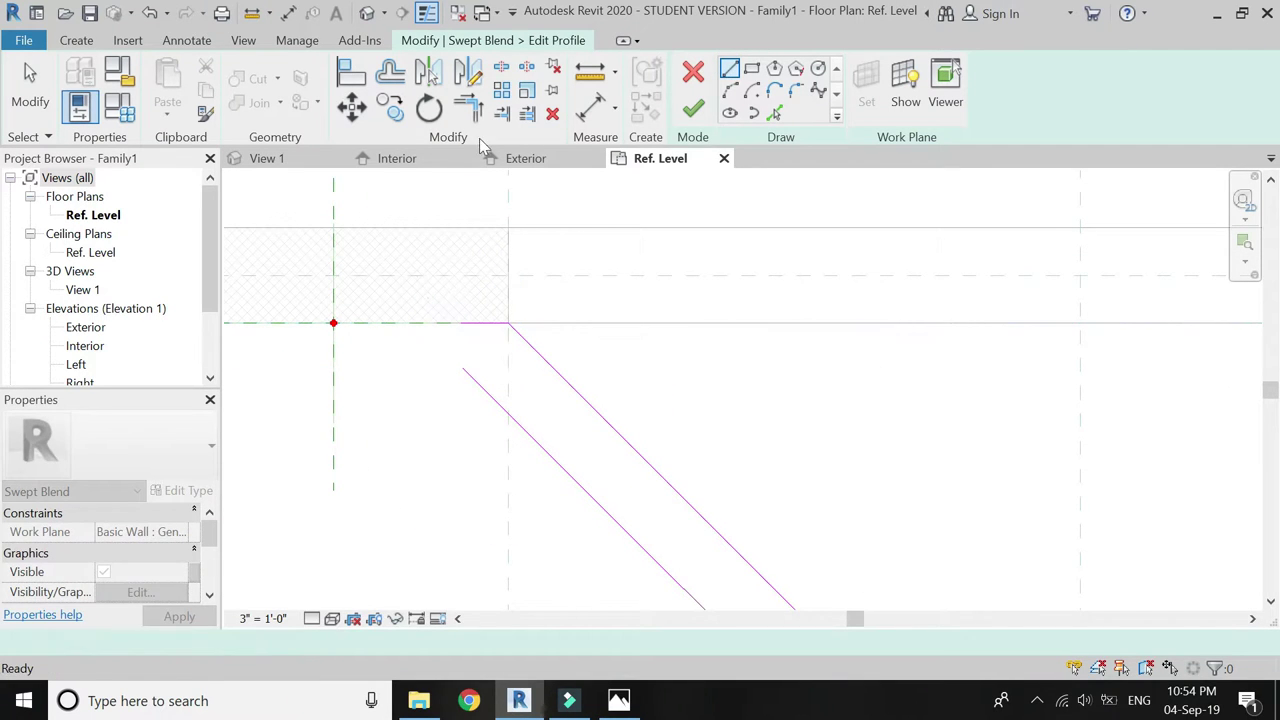
Trim/Extend to Corner the short line with the offset leg and the two legs at the bottom
click(468, 107)
click(480, 325)
click(471, 386)
scroll(425, 325, down, 5)
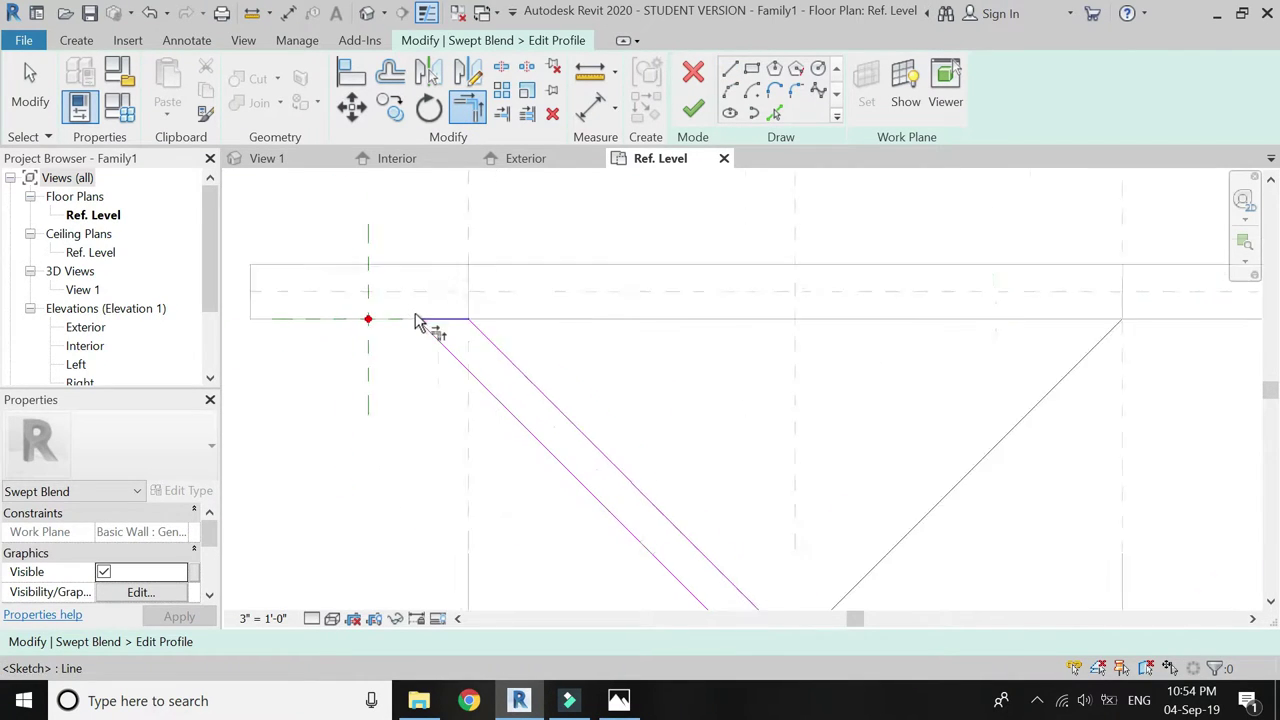
click(603, 511)
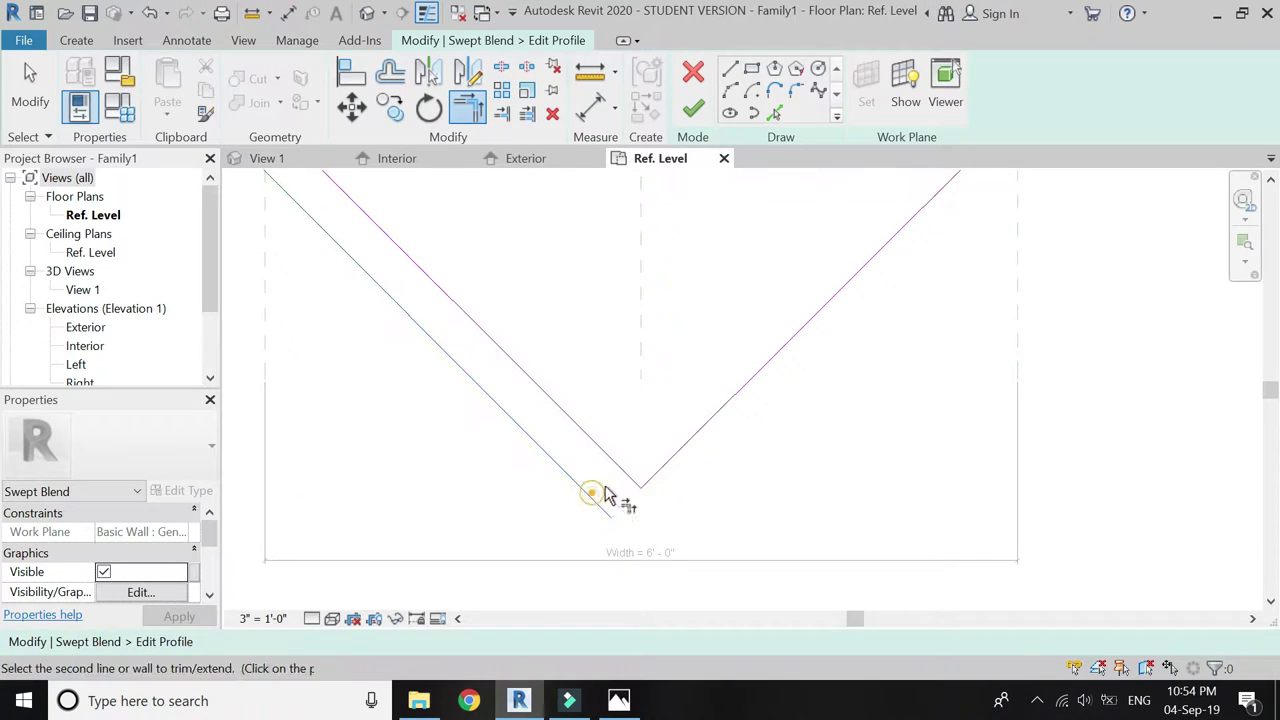
click(659, 465)
scroll(657, 485, down, 2)
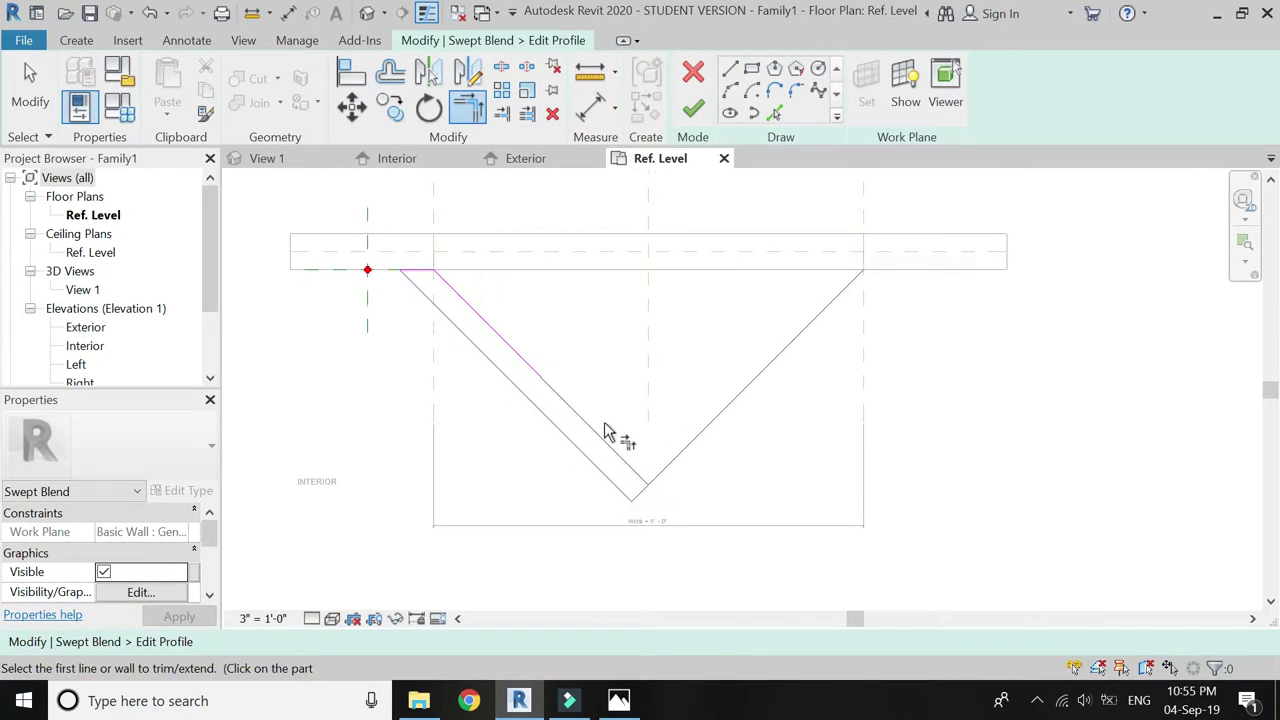
key(Escape)
Delete the original inner left line of the profile
click(613, 453)
key(Delete)
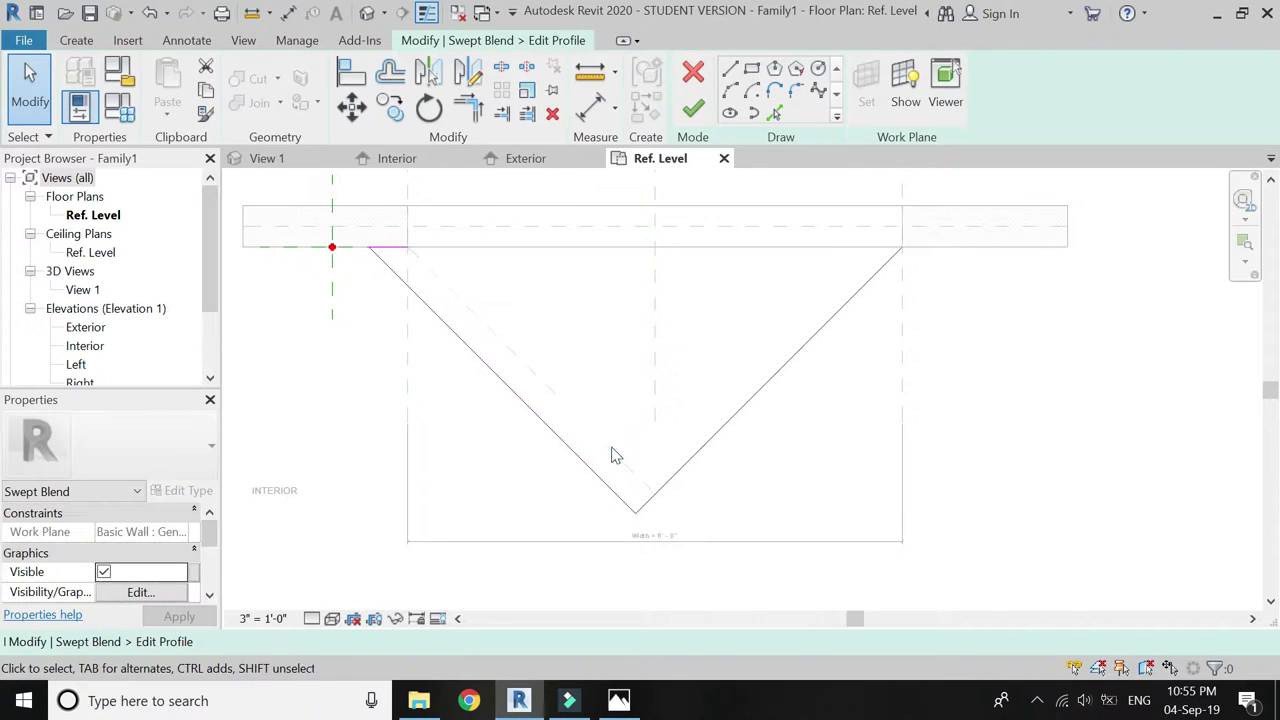
click(403, 249)
click(540, 357)
Draw a horizontal line across the top of the V to close the profile
click(727, 68)
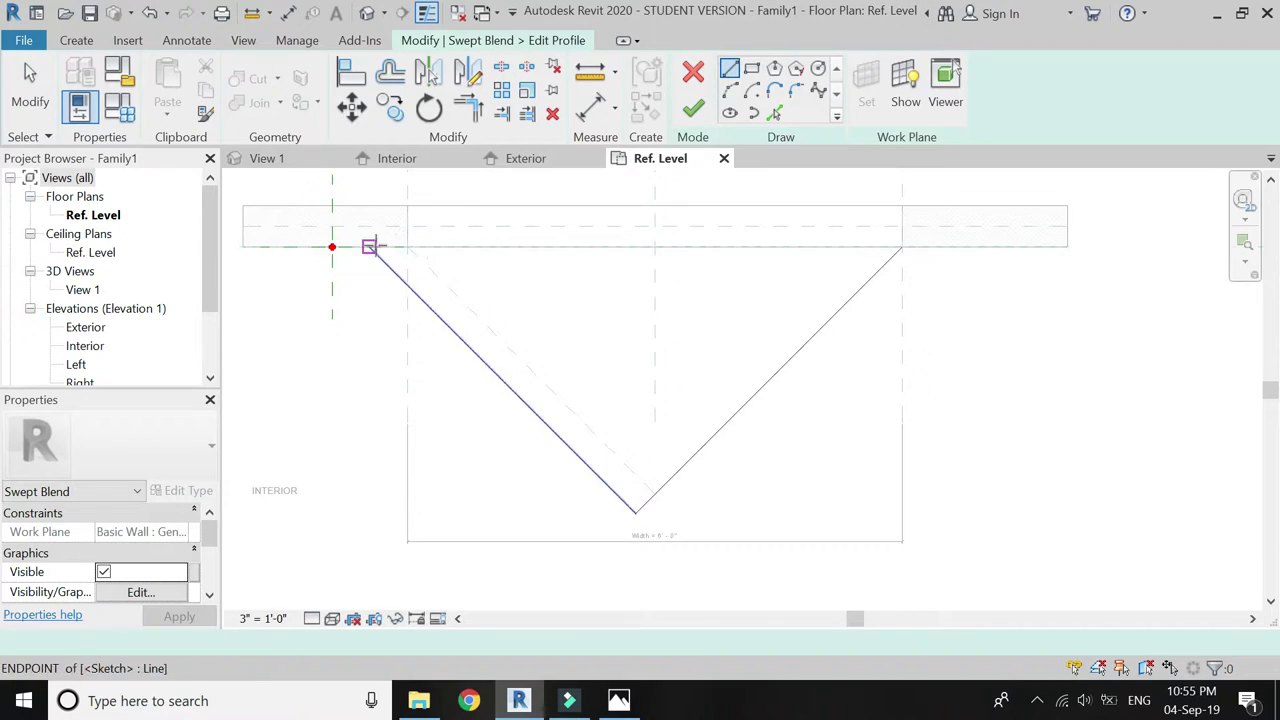
click(369, 246)
click(900, 246)
middle_drag(423, 251, 411, 181)
key(Escape)
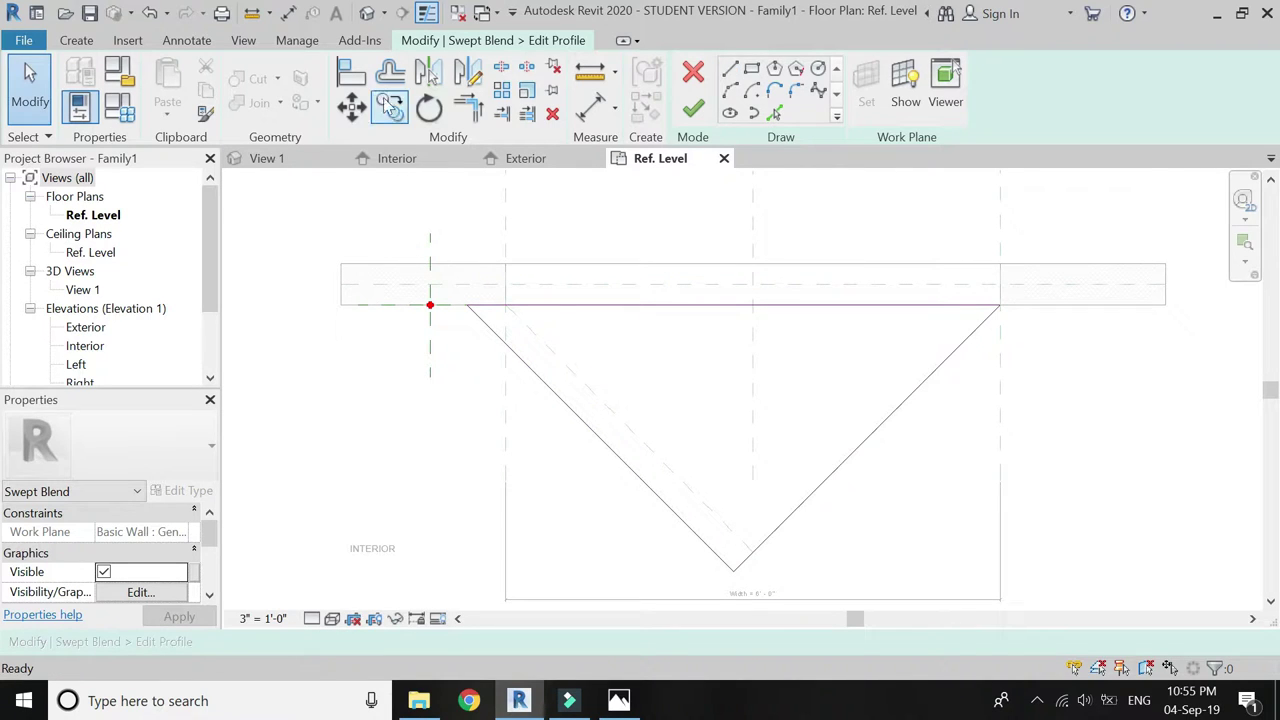
click(78, 40)
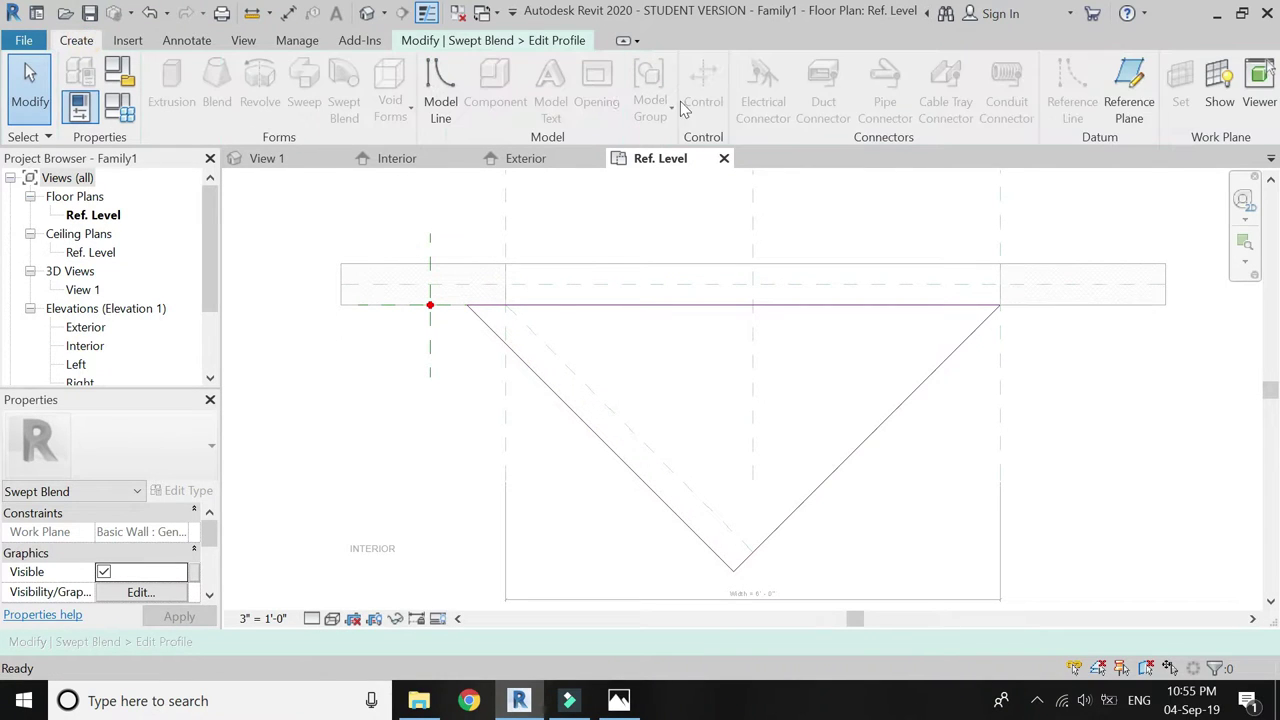
Add a vertical reference plane at the profile's left corner, dimensioned 0'-5 21/32" to the neighbouring plane
click(1129, 95)
scroll(528, 320, up, 4)
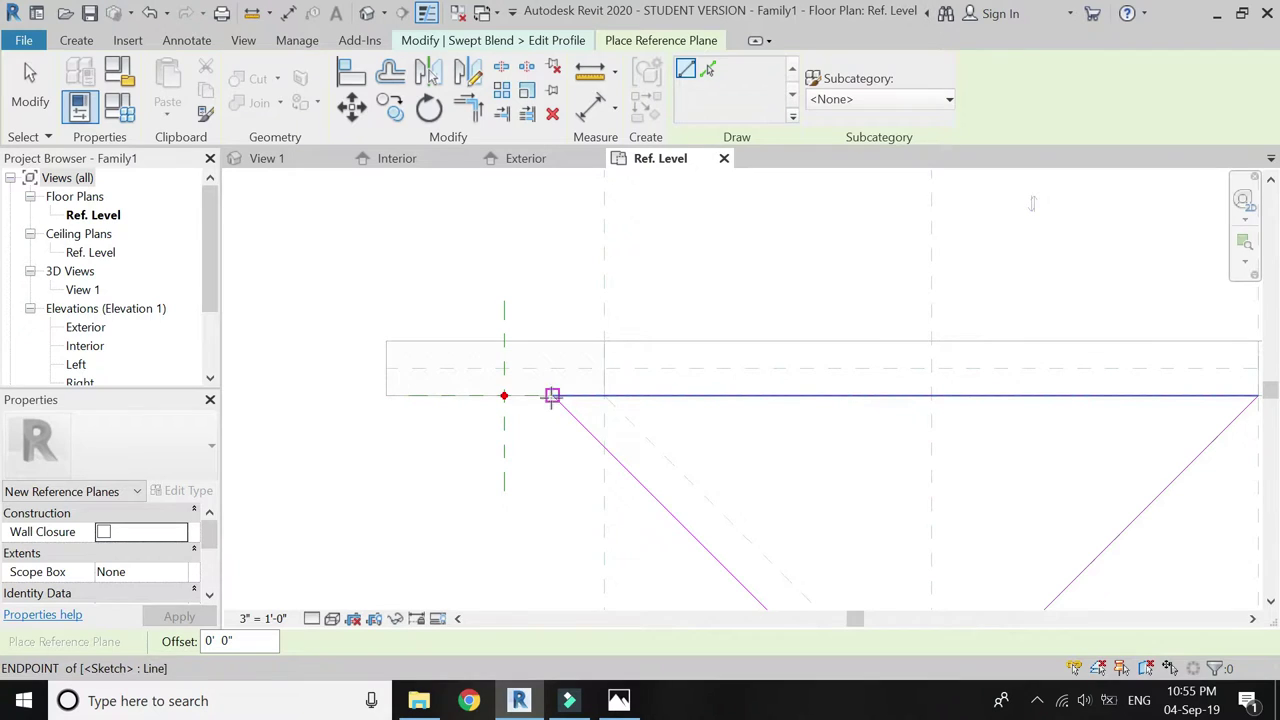
click(552, 396)
click(553, 220)
click(552, 209)
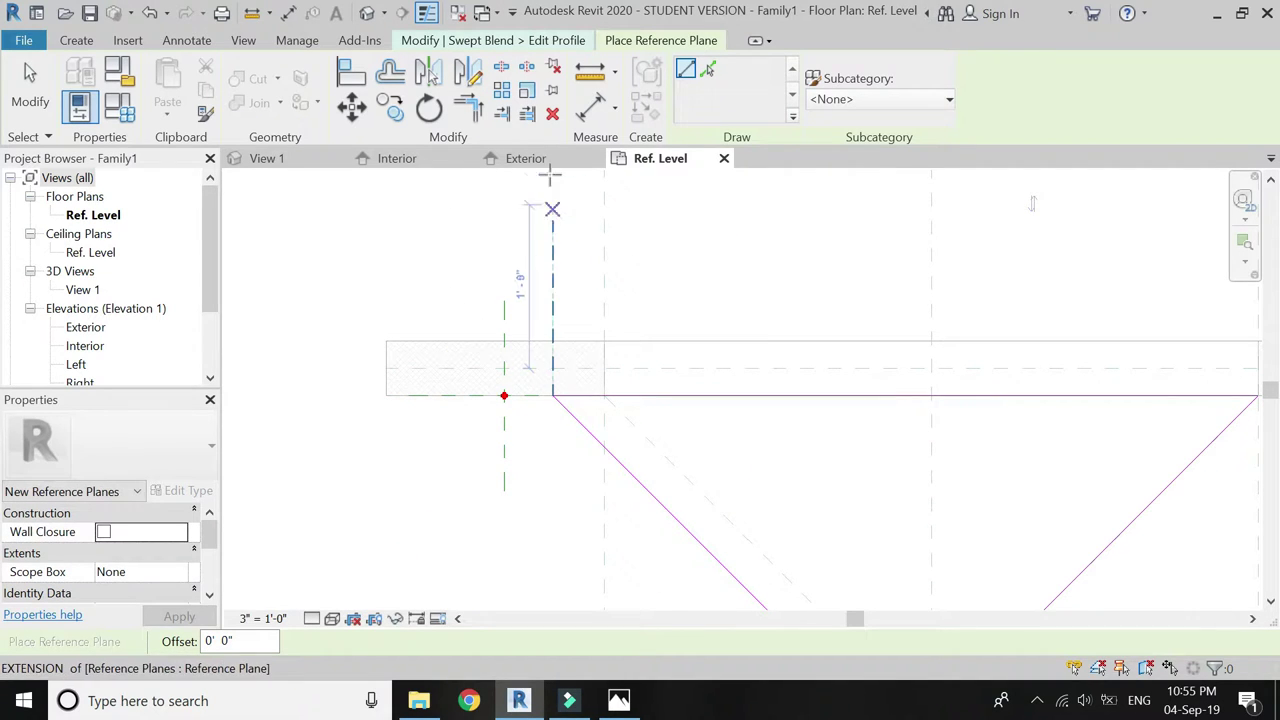
click(588, 108)
click(555, 287)
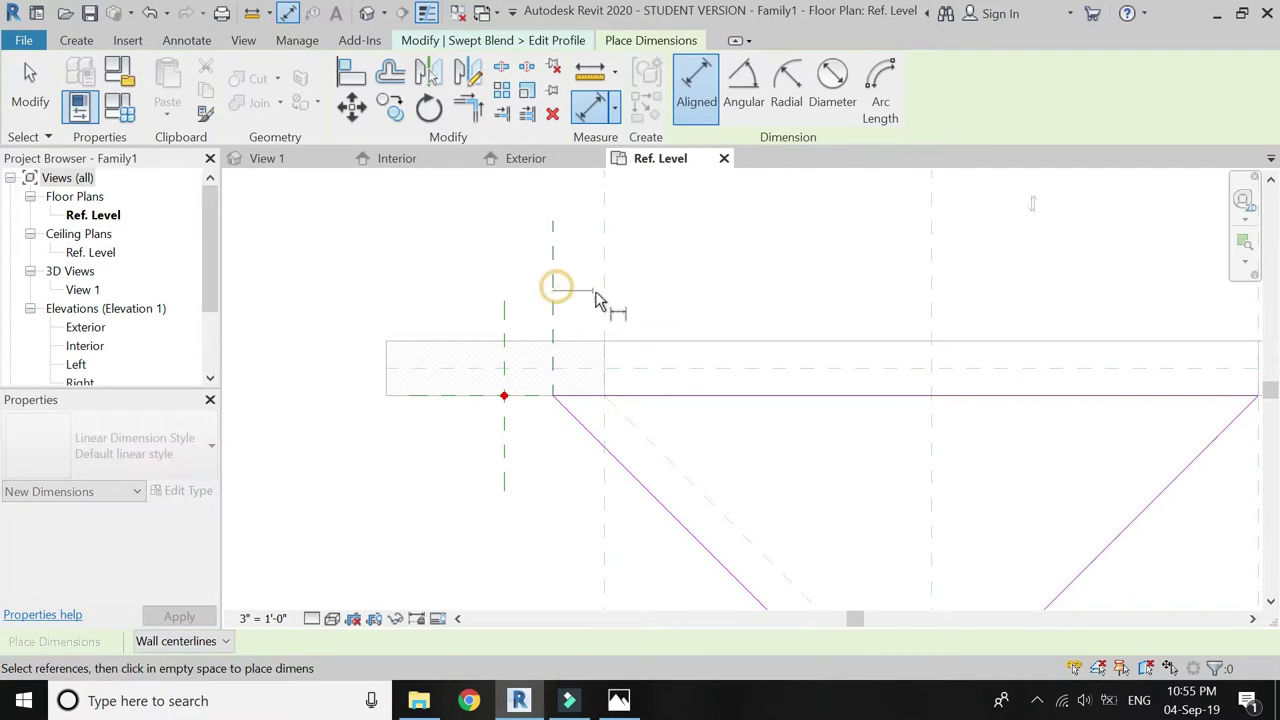
click(603, 293)
click(596, 306)
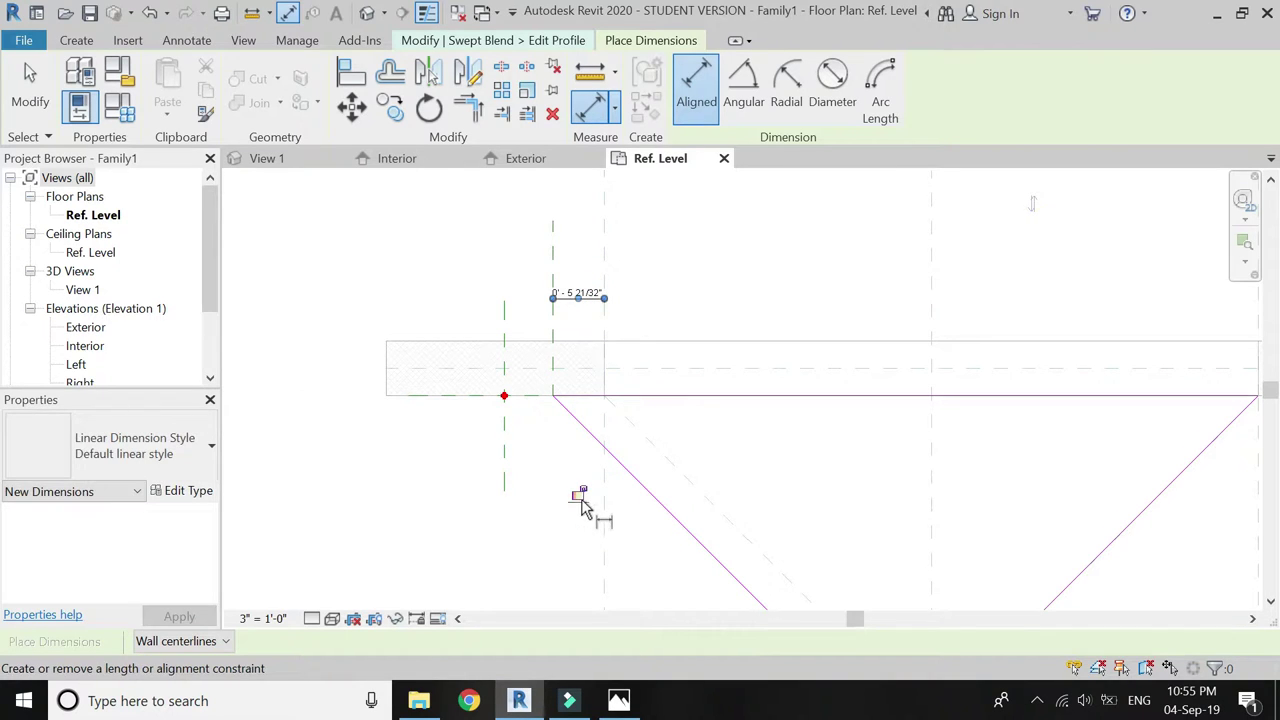
scroll(406, 265, down, 2)
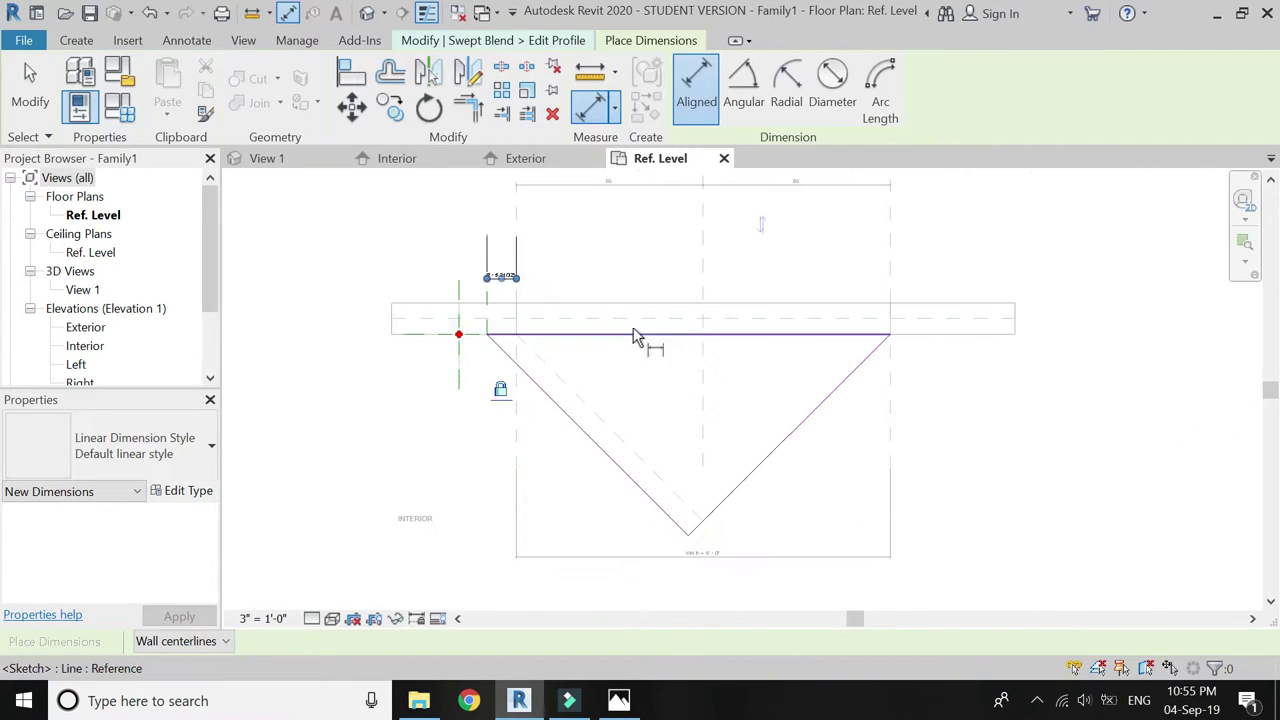
scroll(505, 332, up, 4)
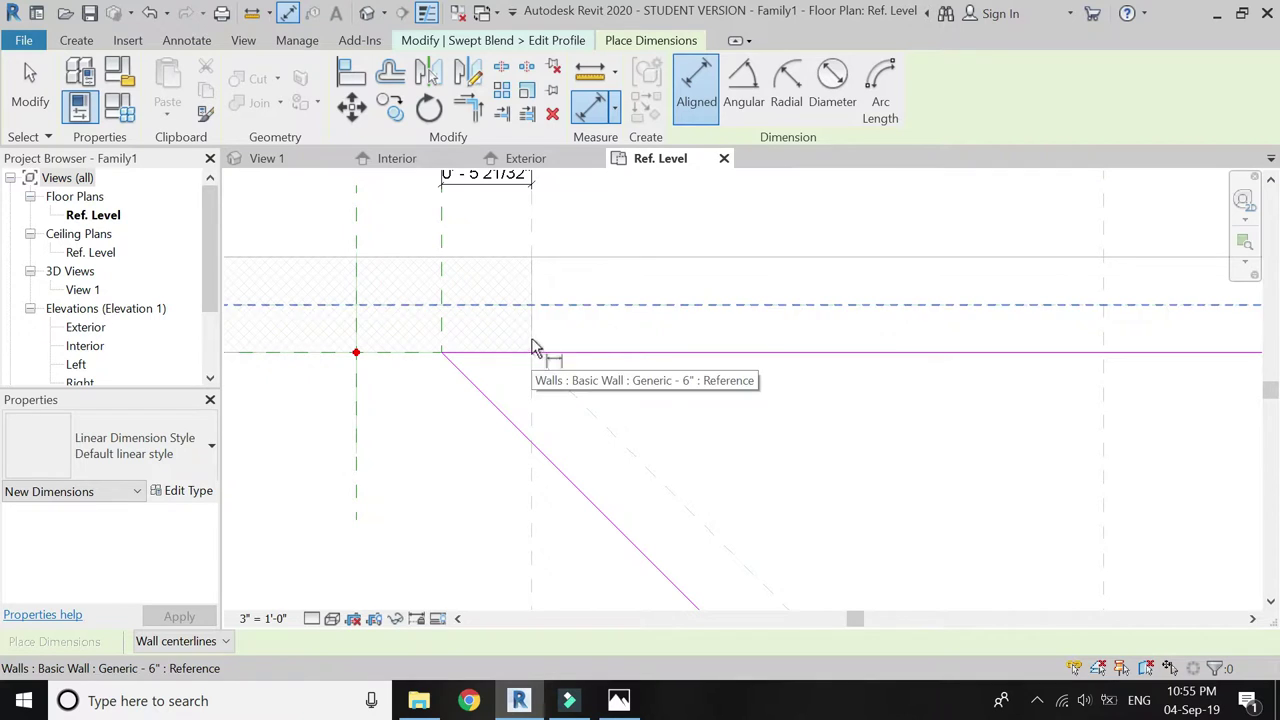
Align the profile's corner to the Left reference plane and lock it
click(345, 78)
scroll(368, 350, down, 3)
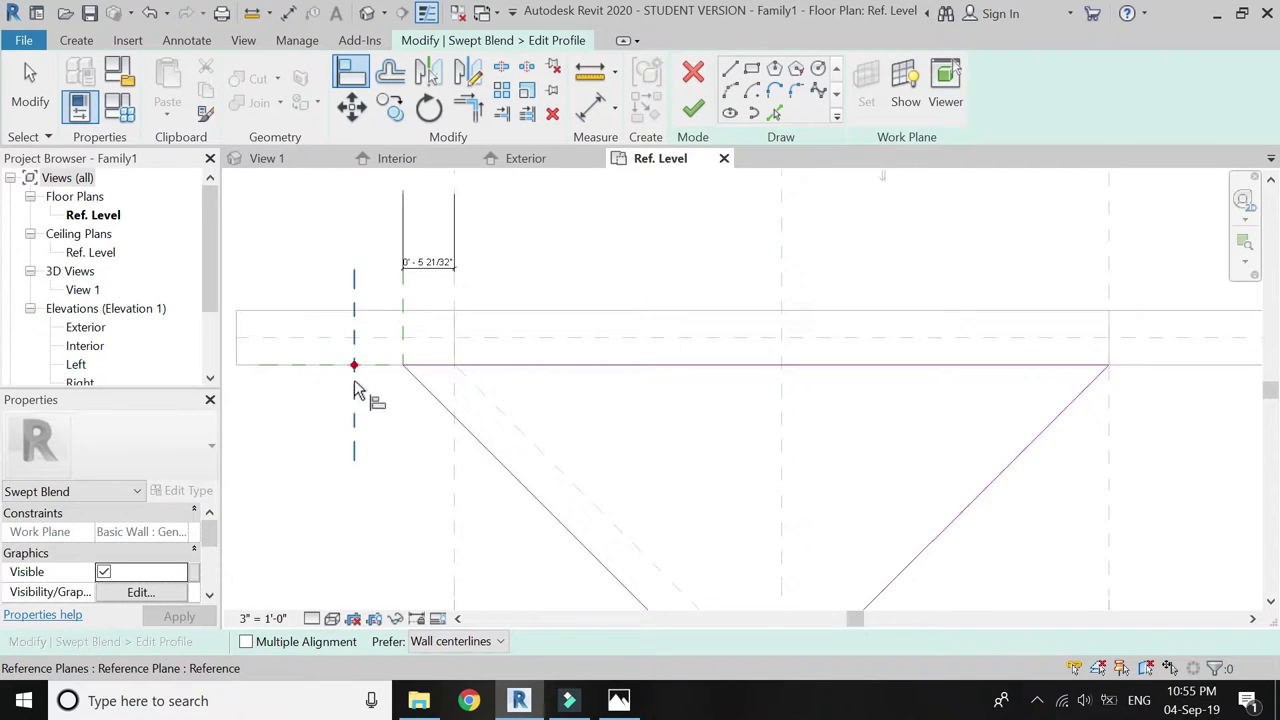
scroll(800, 400, up, 3)
scroll(788, 368, up, 2)
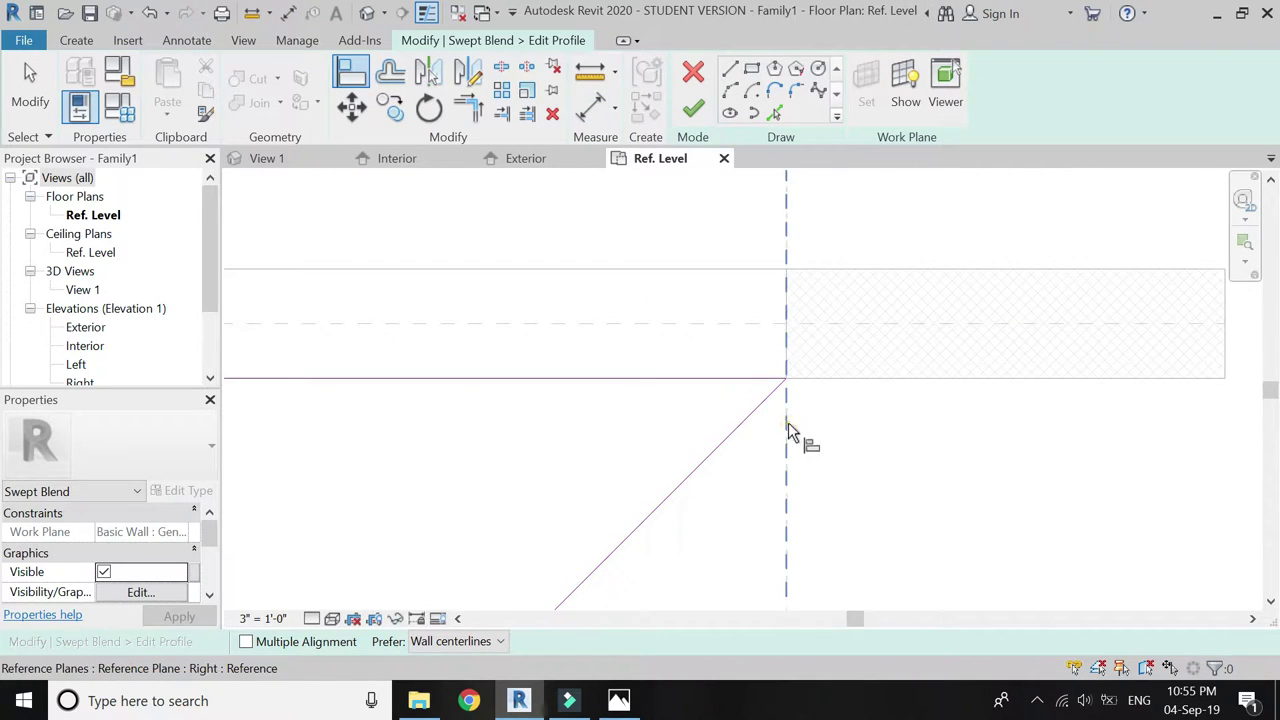
click(786, 380)
scroll(931, 443, down, 3)
scroll(576, 443, up, 5)
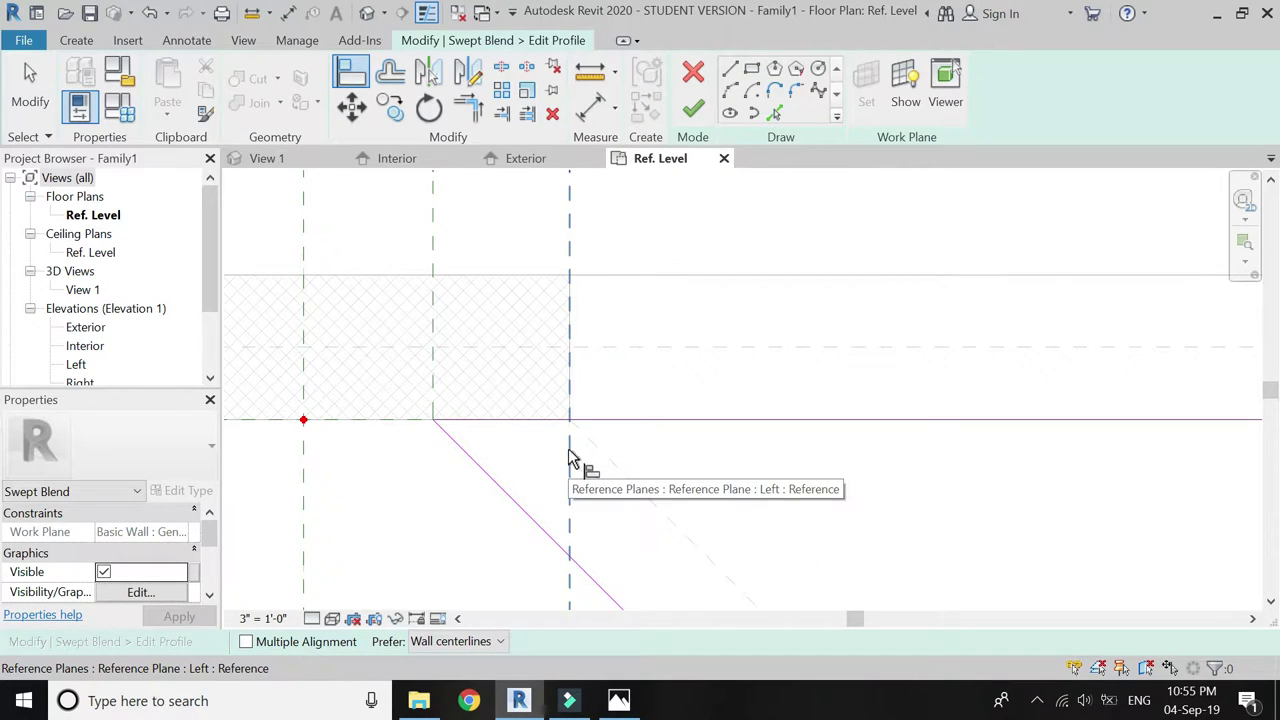
click(570, 458)
scroll(463, 360, down, 3)
scroll(449, 334, up, 3)
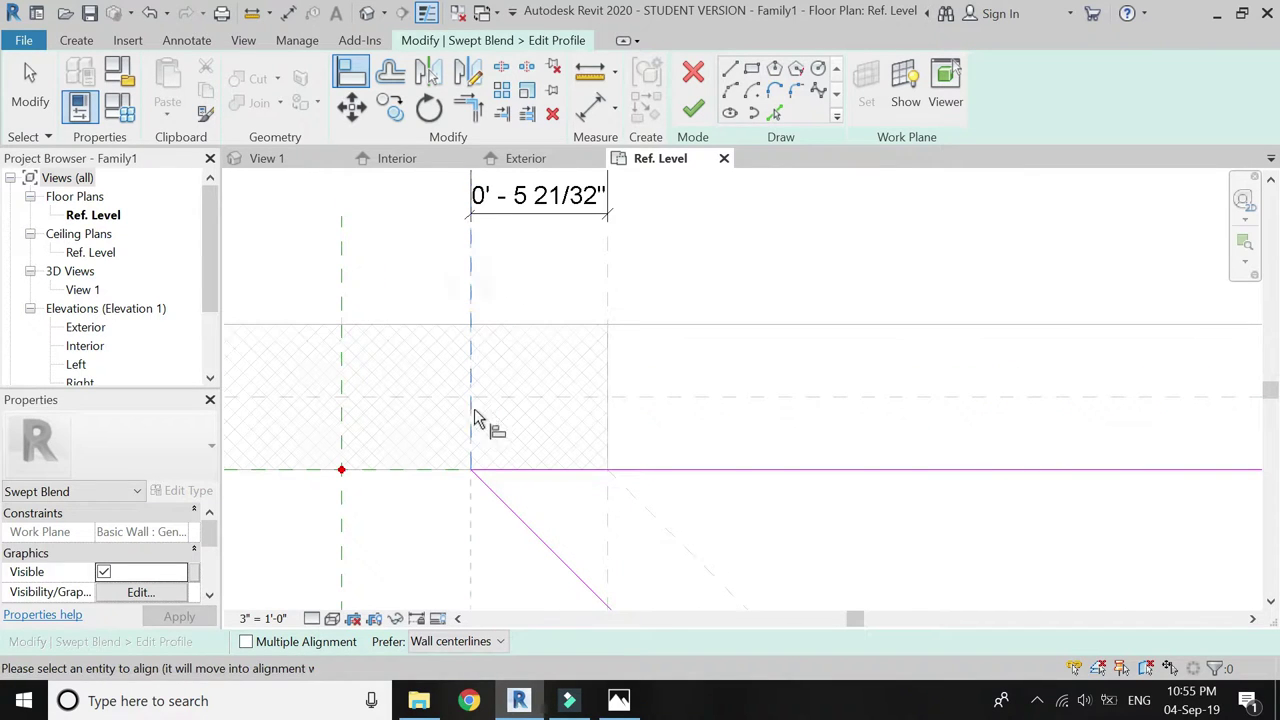
click(449, 303)
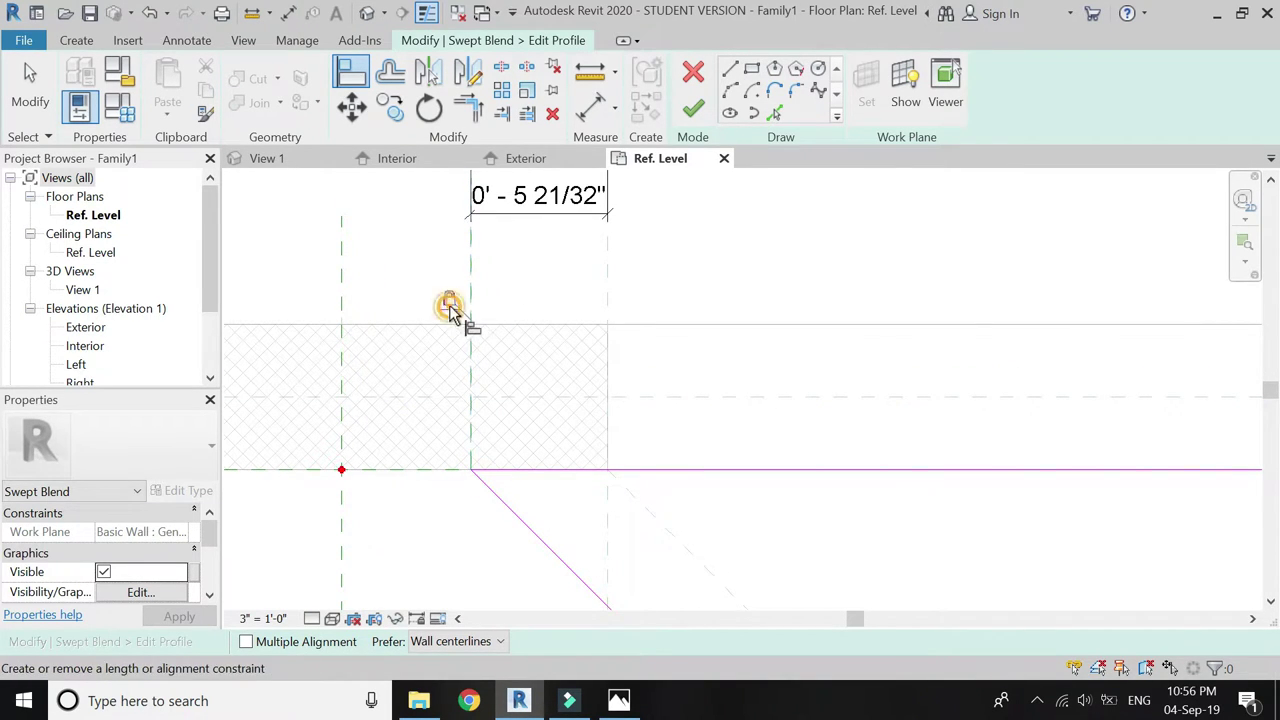
scroll(371, 251, down, 5)
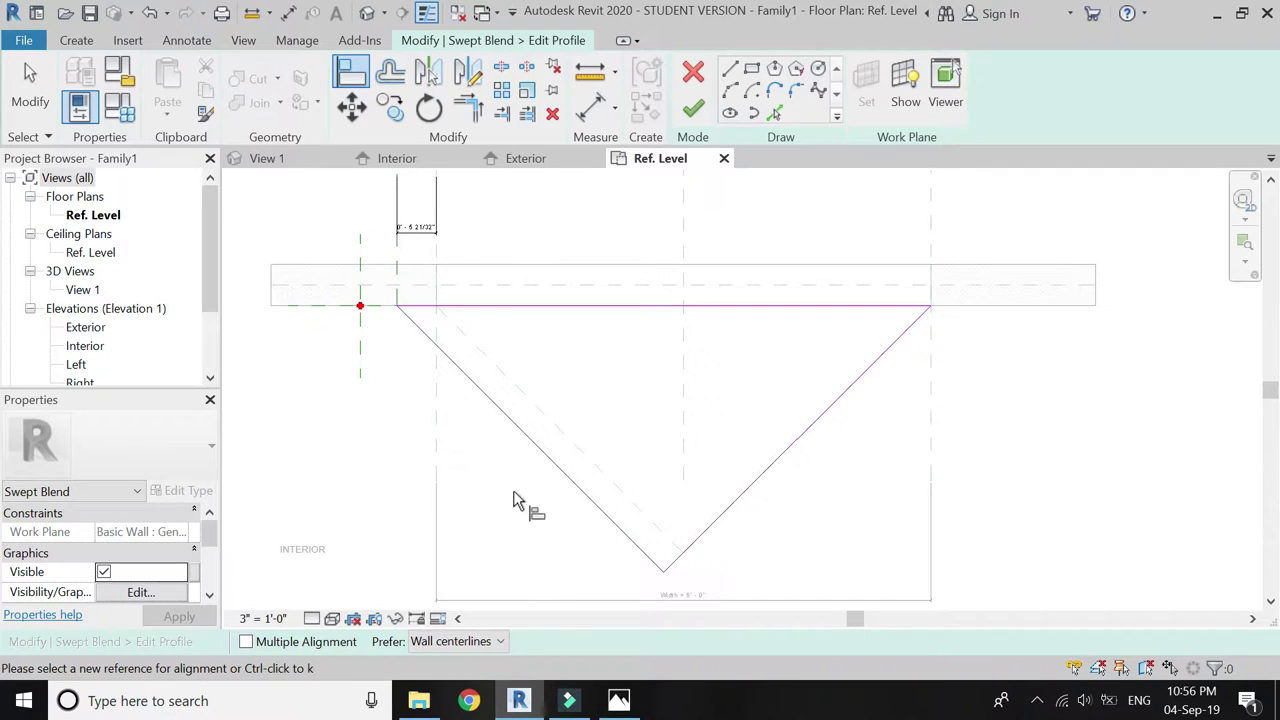
Place an aligned dimension along the profile's slanted left leg, corner to bottom vertex
scroll(514, 496, down, 1)
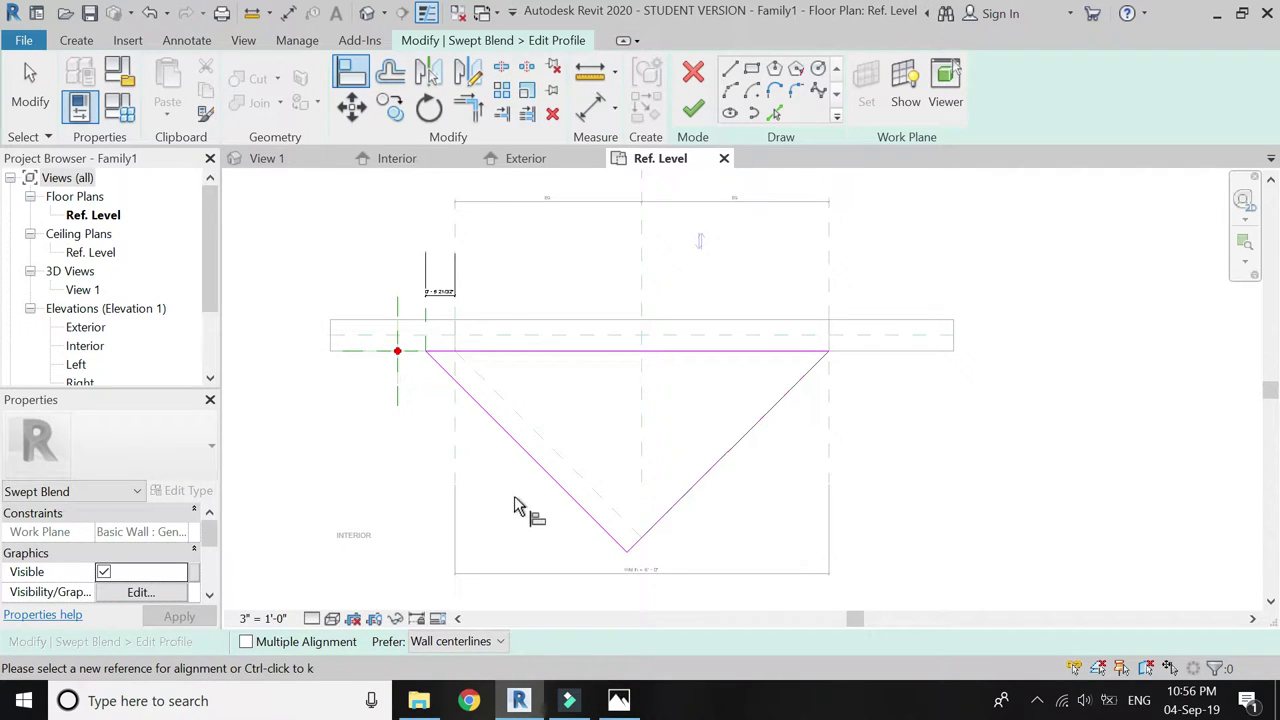
click(592, 110)
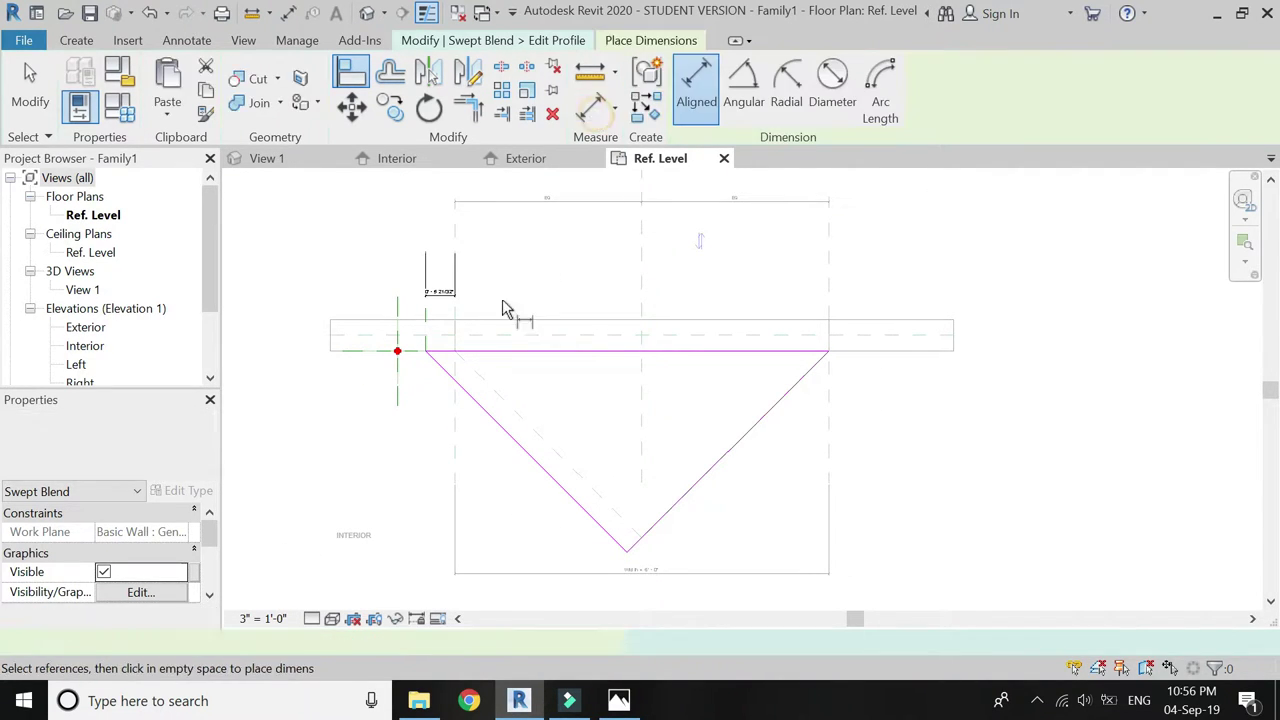
click(428, 353)
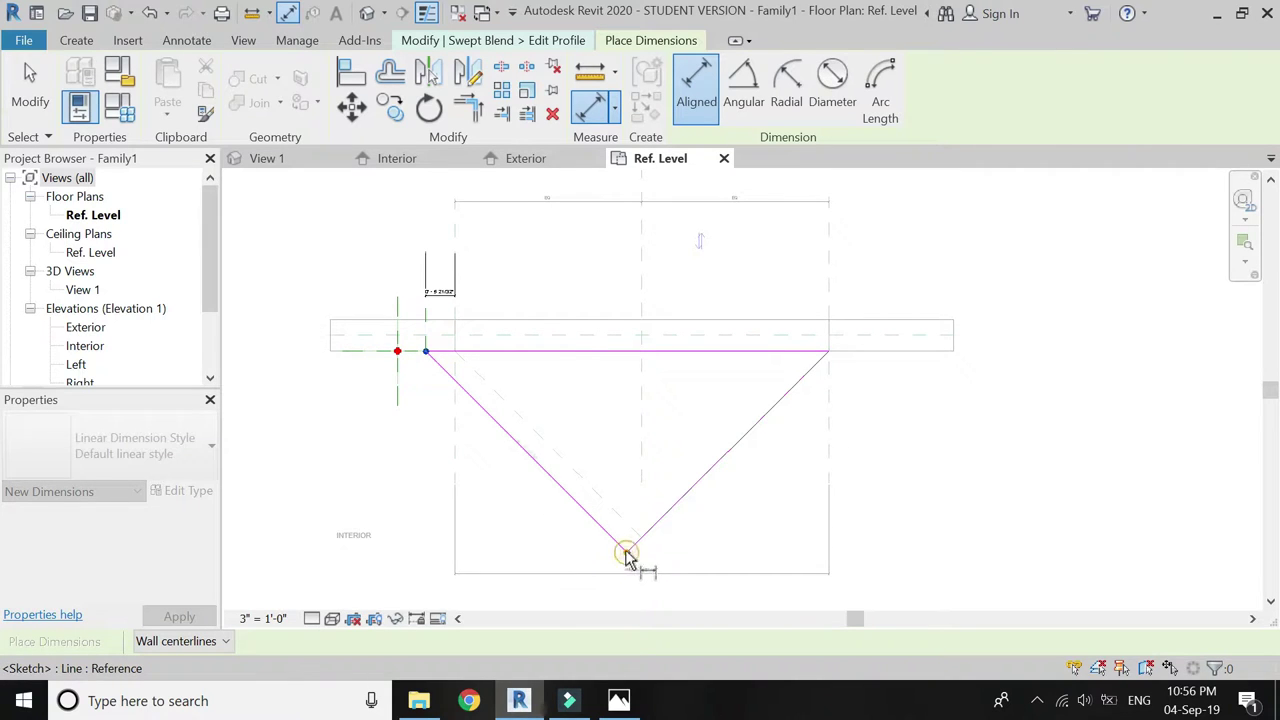
click(626, 556)
scroll(514, 500, up, 3)
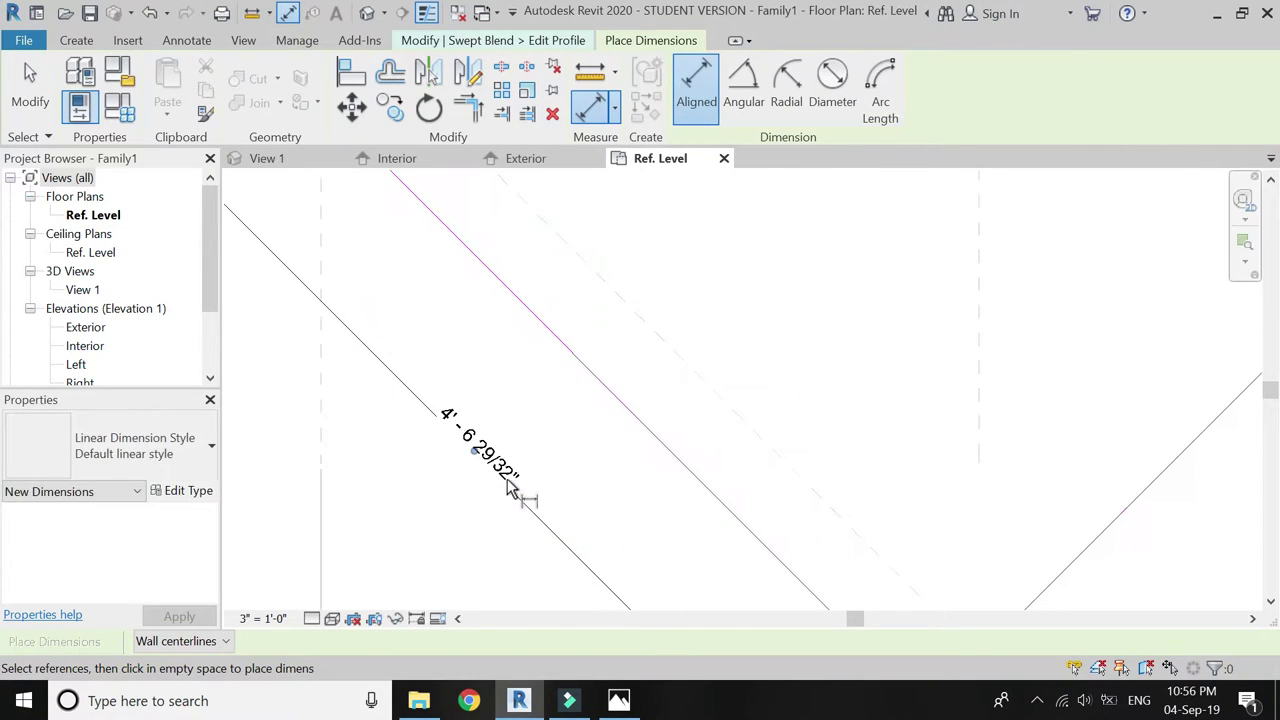
click(535, 425)
scroll(535, 425, down, 3)
key(Escape)
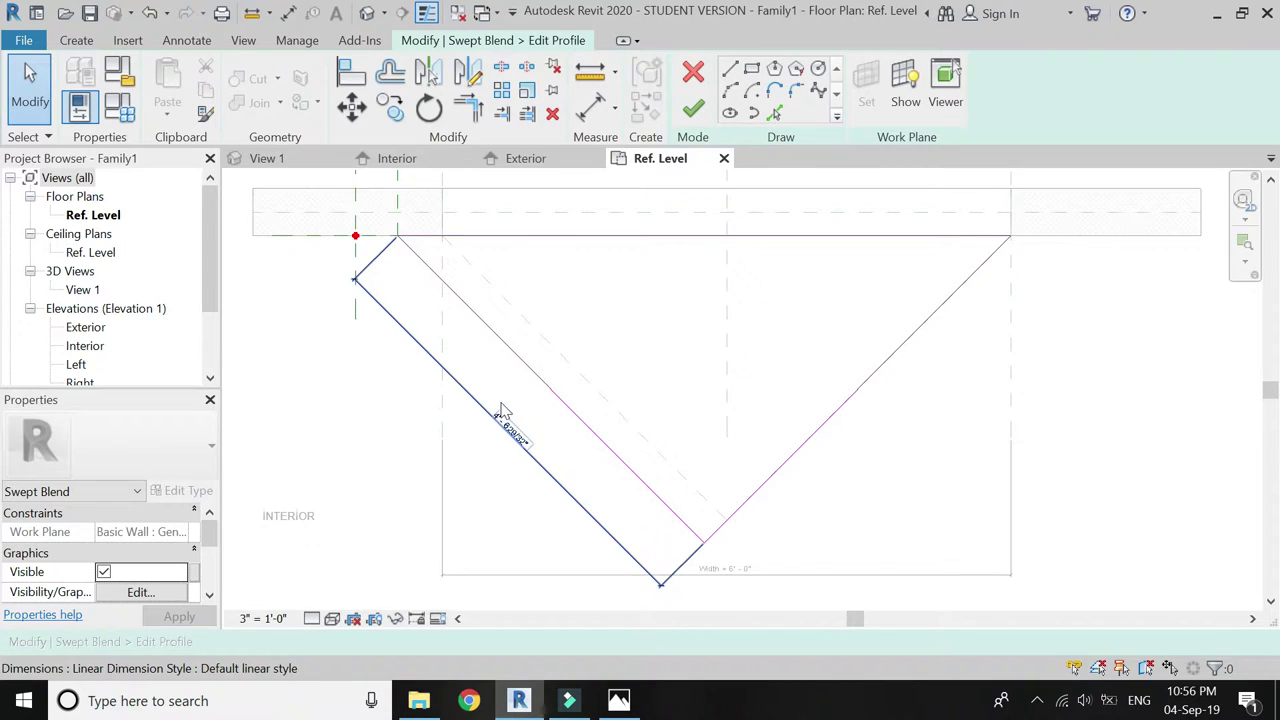
scroll(503, 412, up, 2)
Label the slanted-leg dimension with a new type parameter 'side lenght bottom'
click(530, 465)
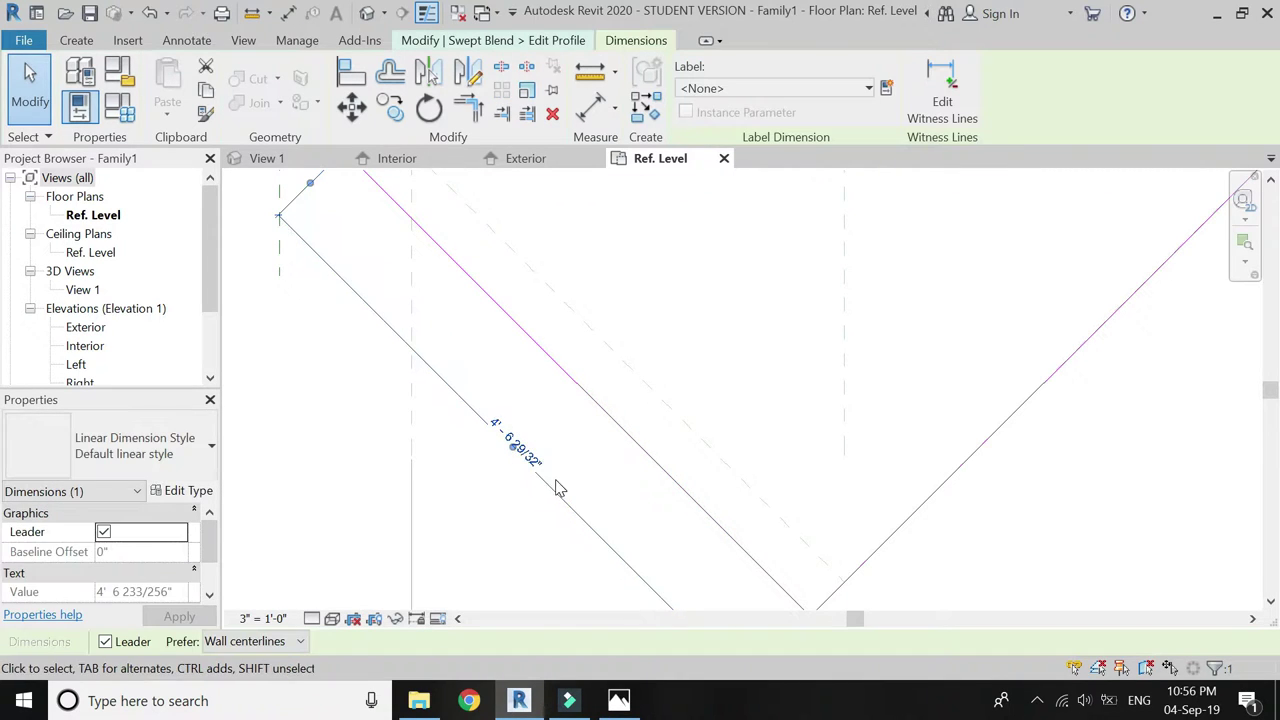
click(886, 89)
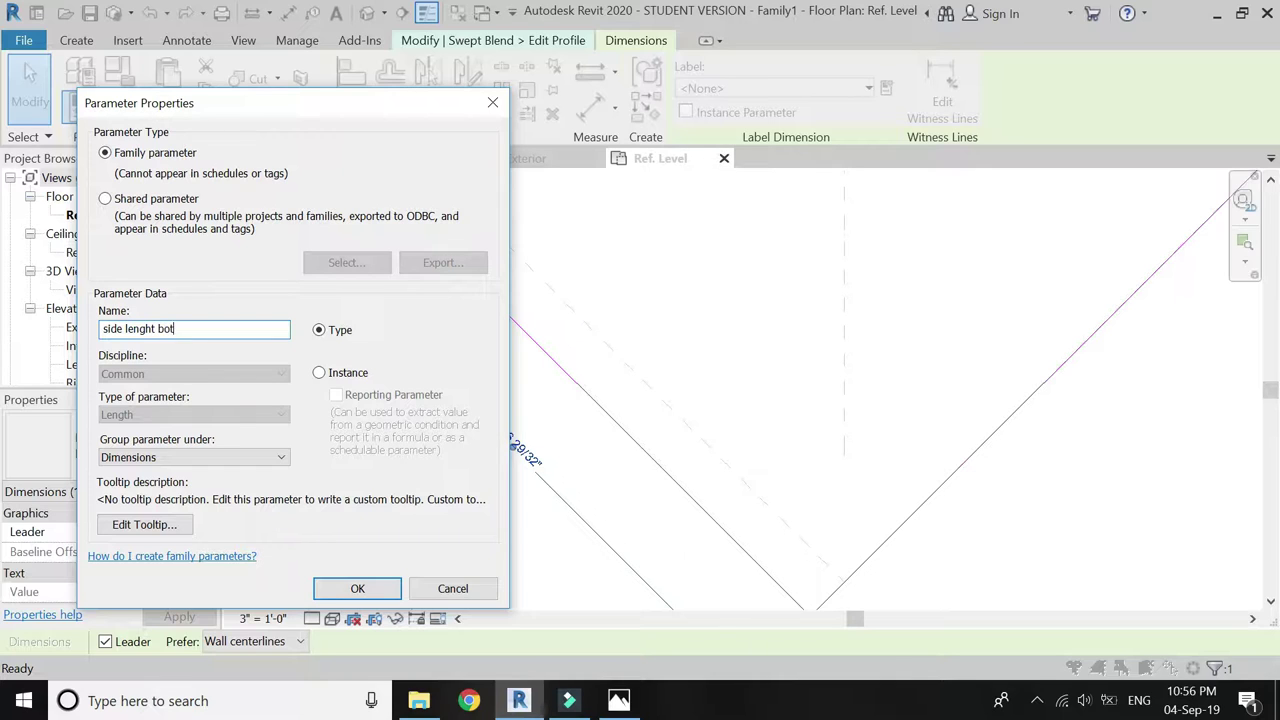
key(Return)
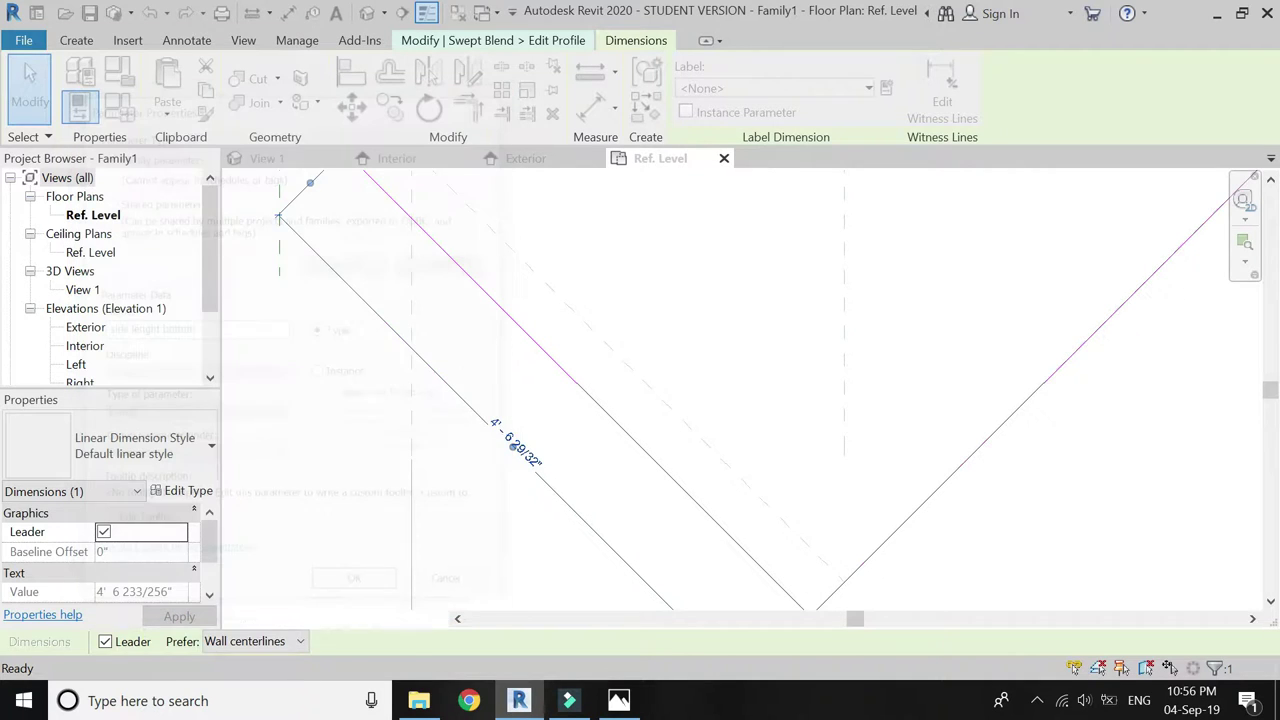
key(Escape)
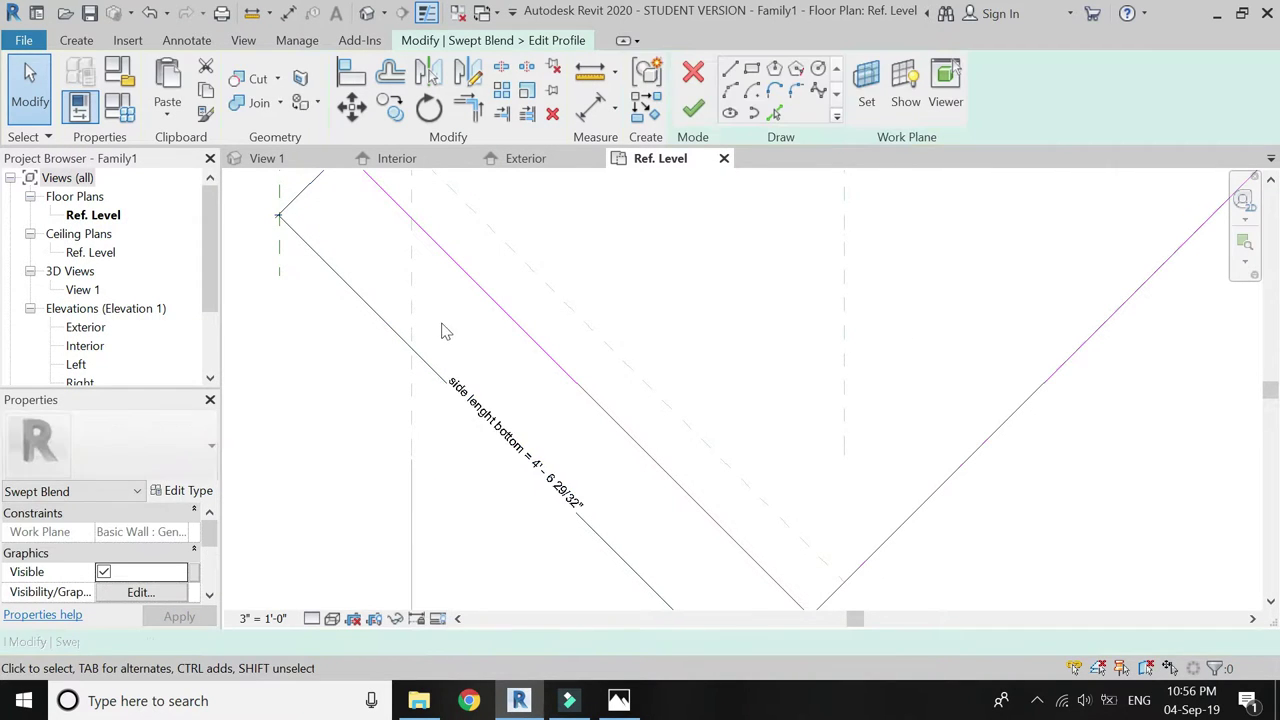
scroll(448, 352, down, 3)
scroll(448, 352, up, 2)
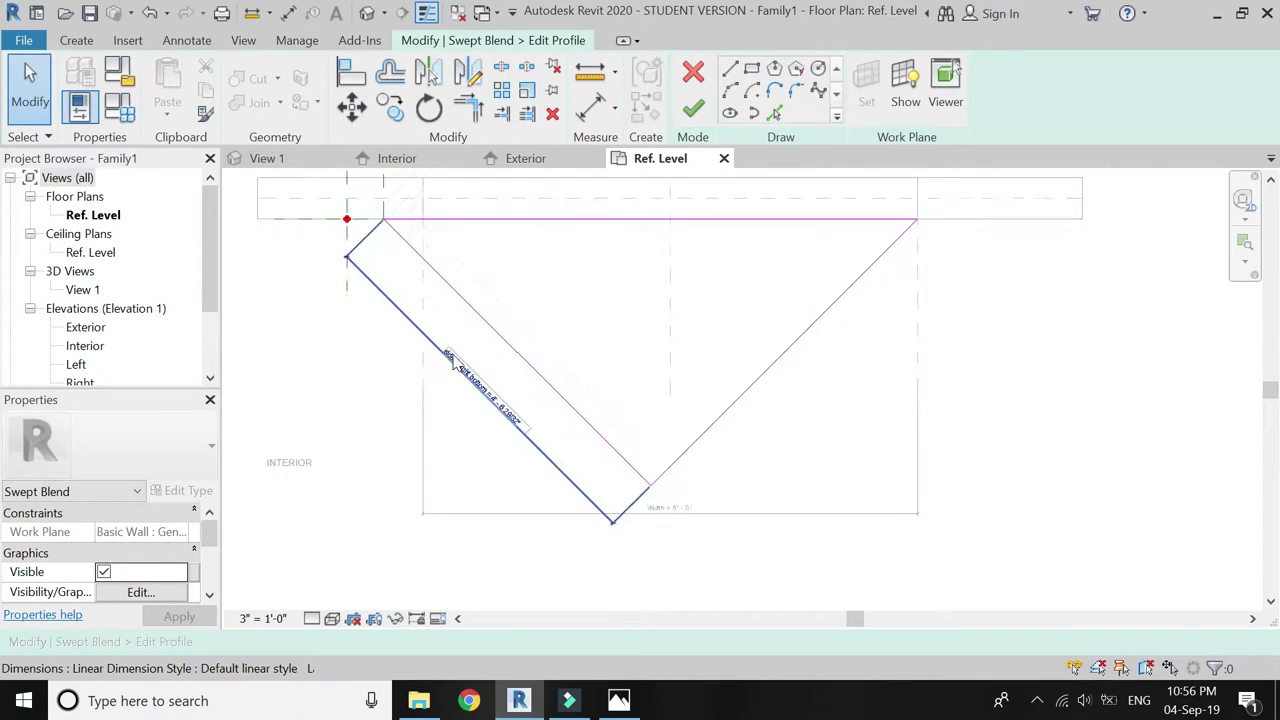
Set the side lenght bottom dimension value to 5'
click(516, 428)
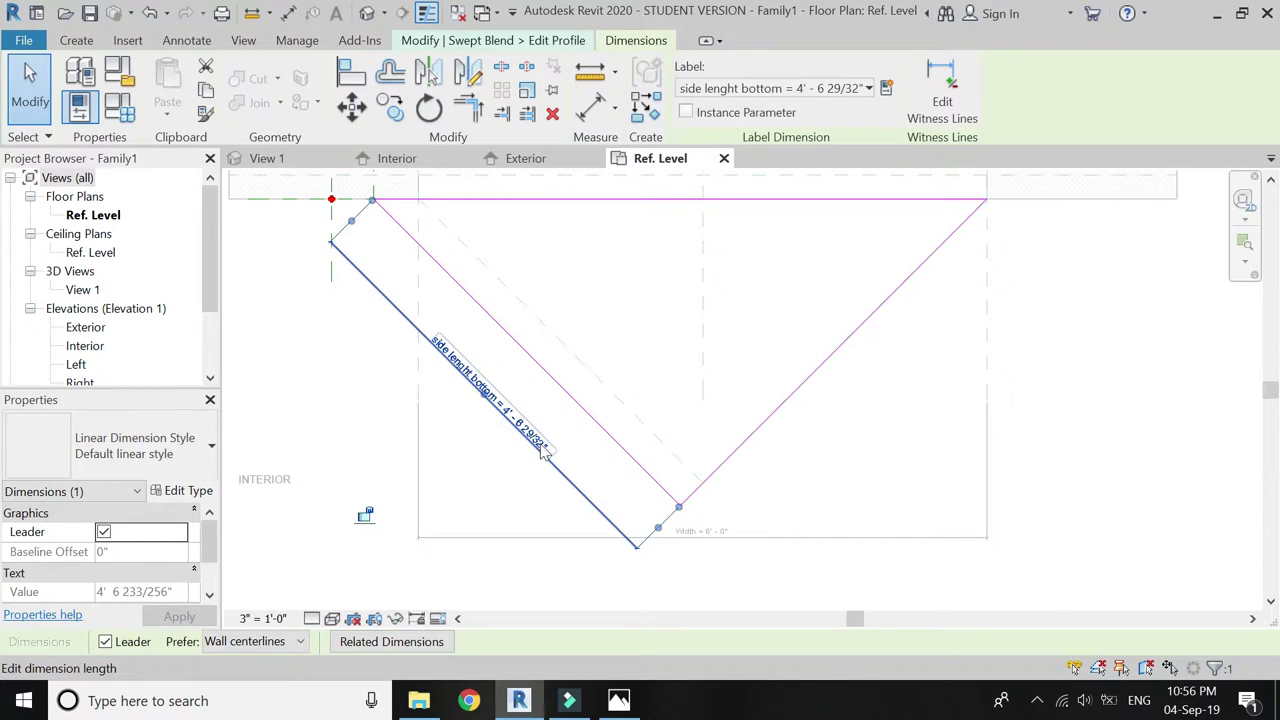
click(545, 470)
text(5)
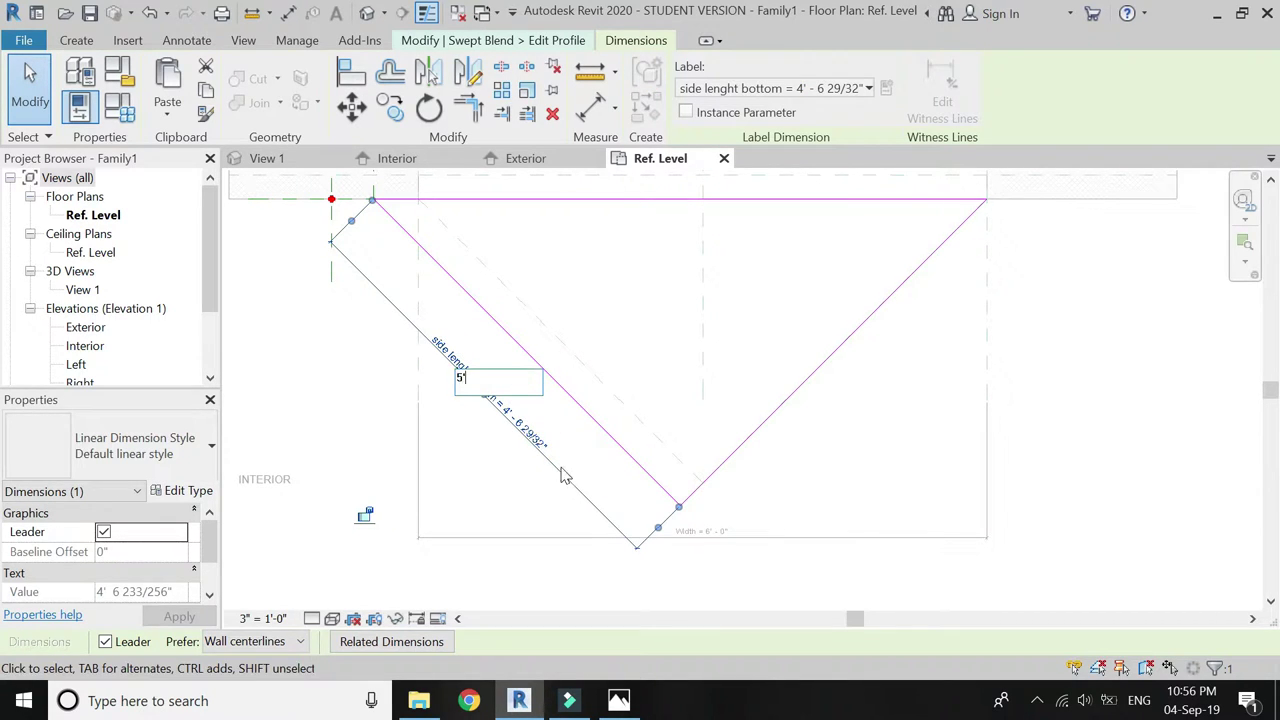
key(Return)
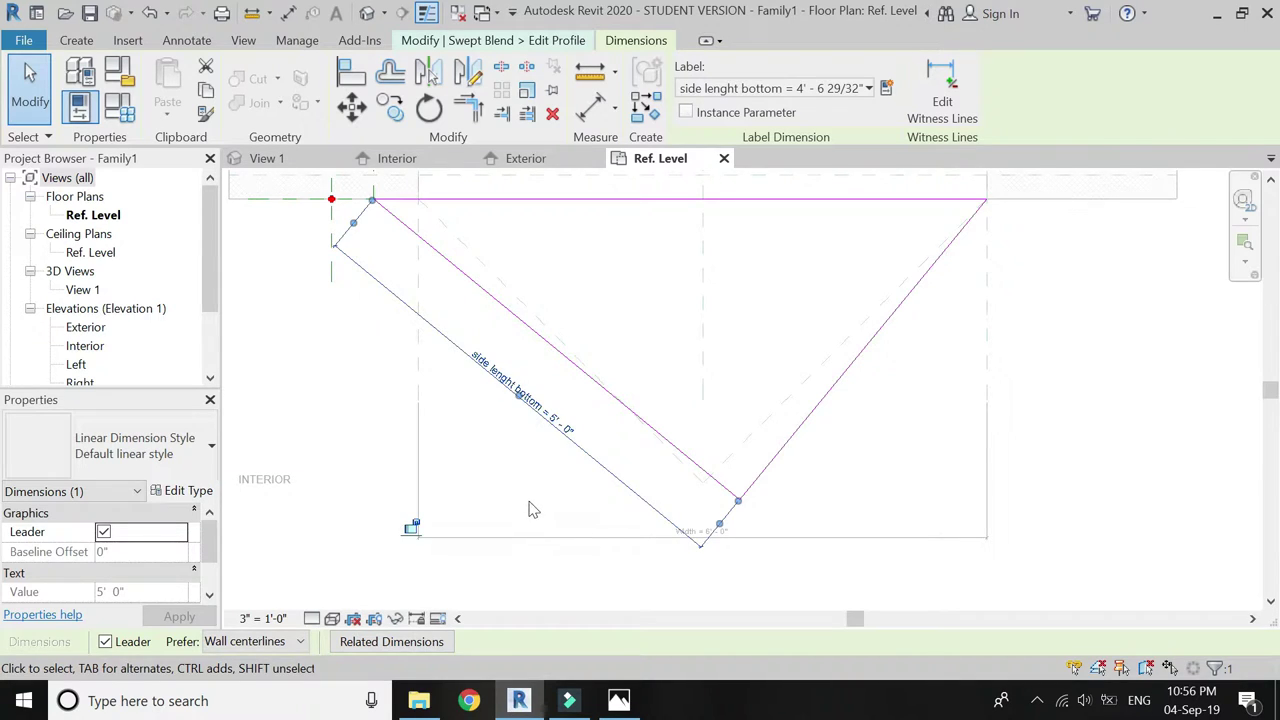
scroll(533, 510, down, 1)
click(470, 510)
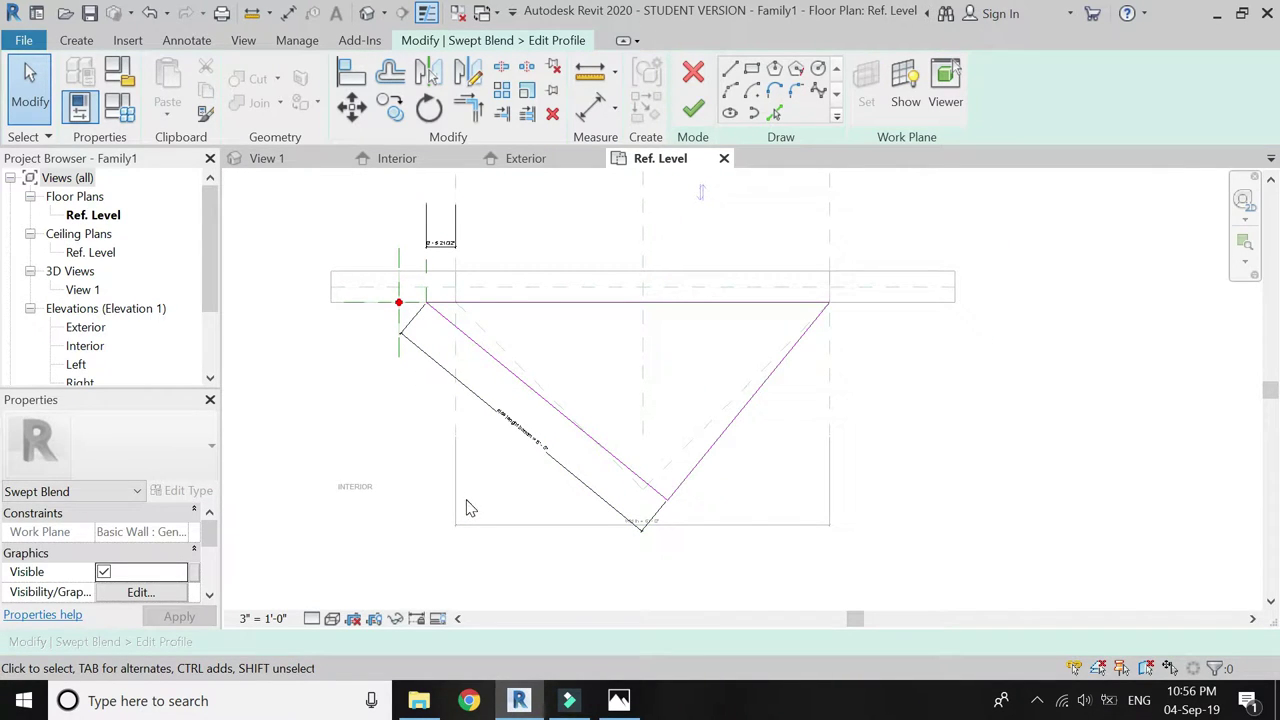
scroll(492, 465, up, 1)
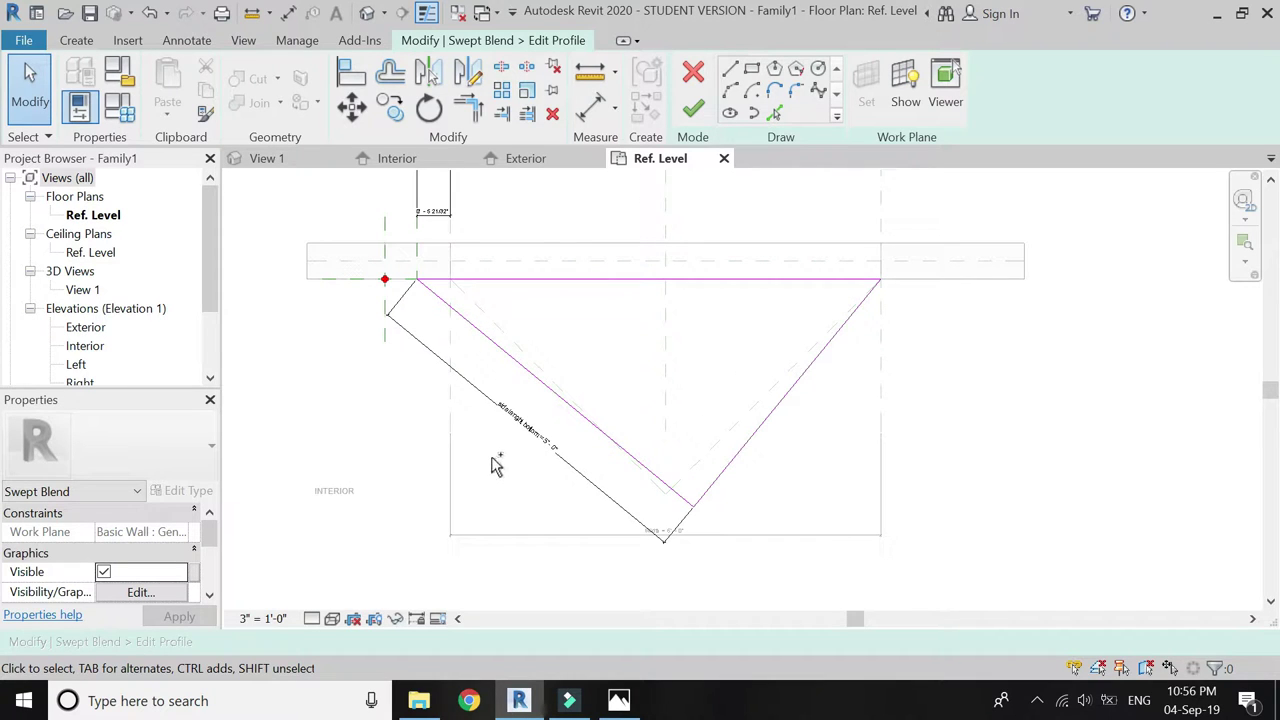
scroll(497, 465, up, 1)
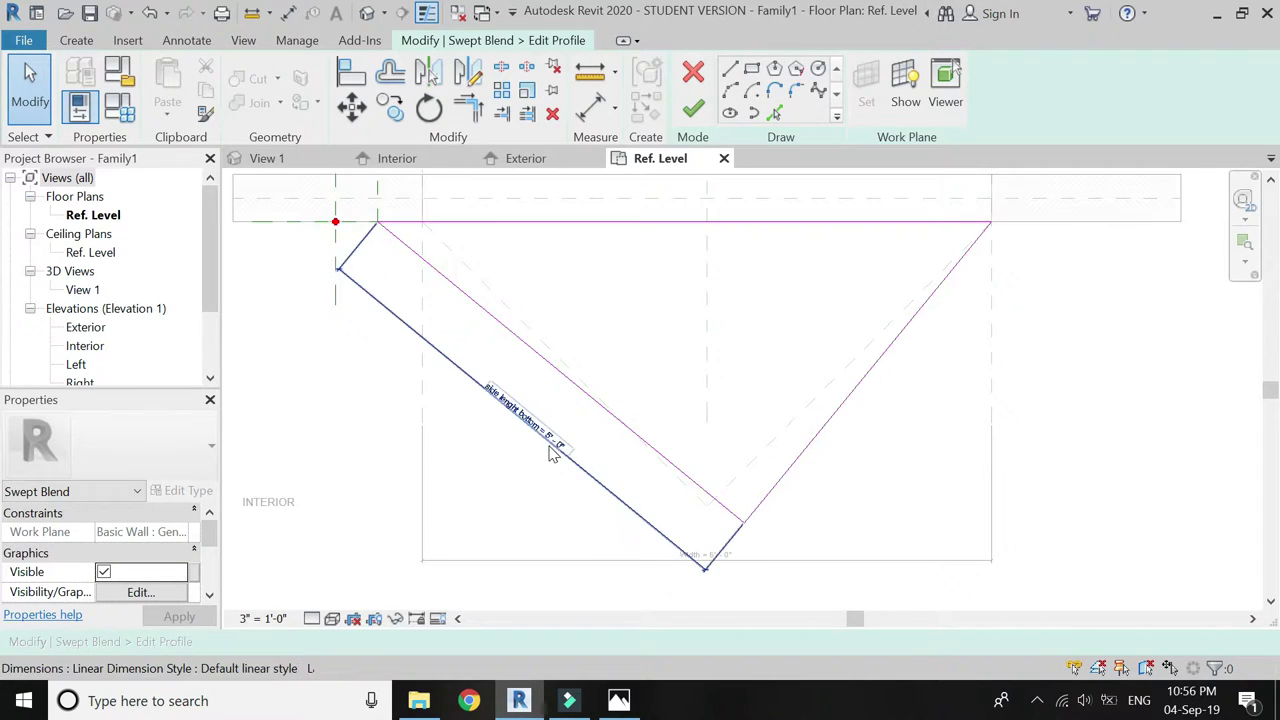
Add a 45° angular dimension between the top line and the diagonal
click(556, 447)
key(Escape)
click(615, 110)
click(622, 185)
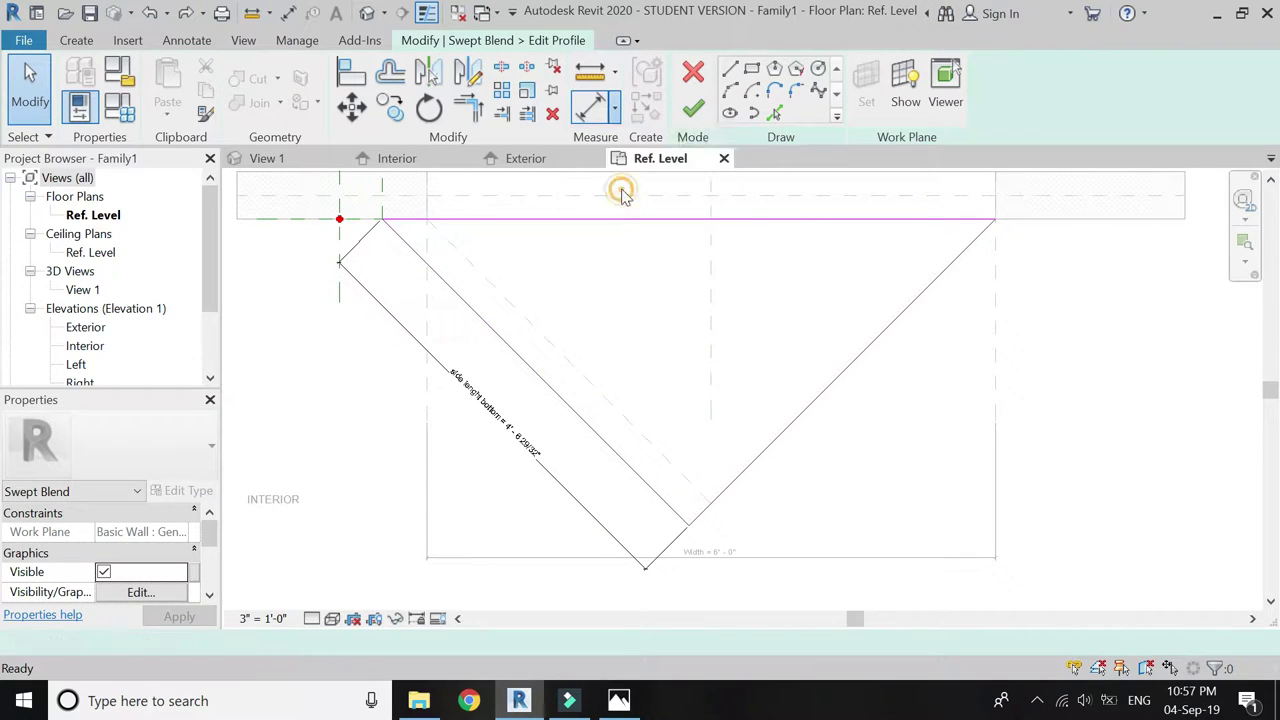
click(503, 218)
click(463, 296)
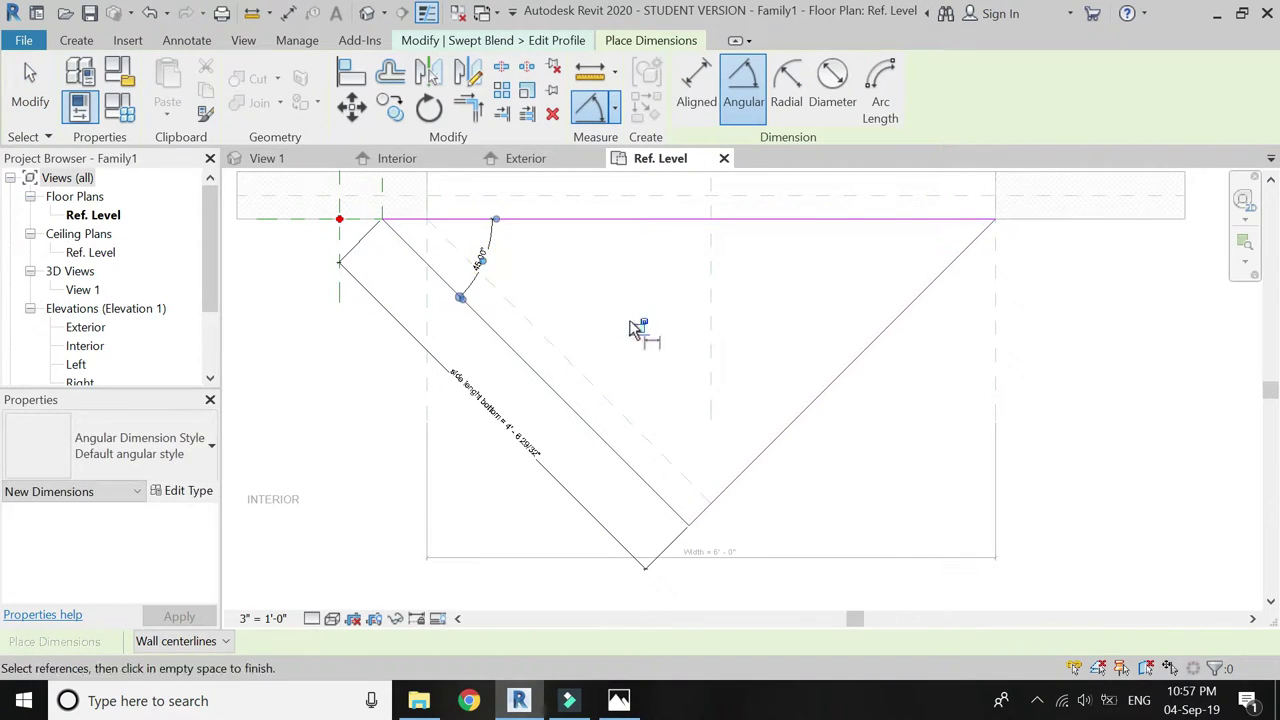
scroll(560, 375, down, 1)
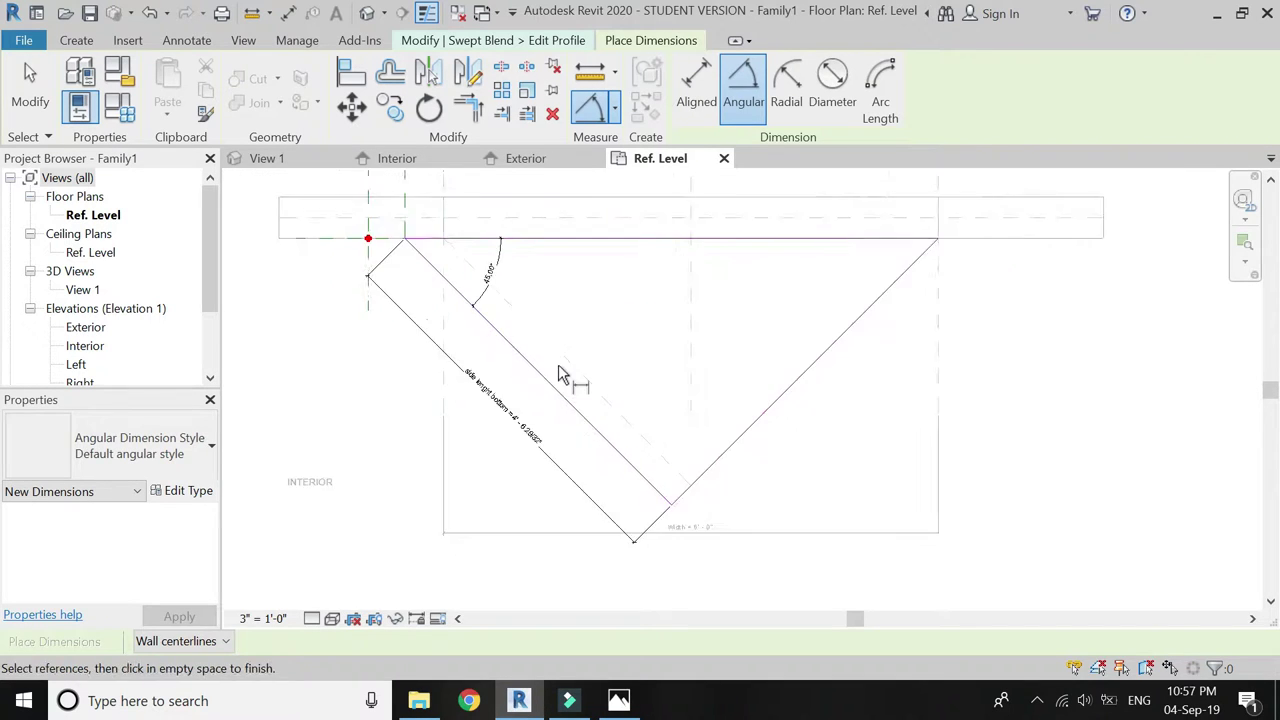
key(Escape)
scroll(506, 303, up, 1)
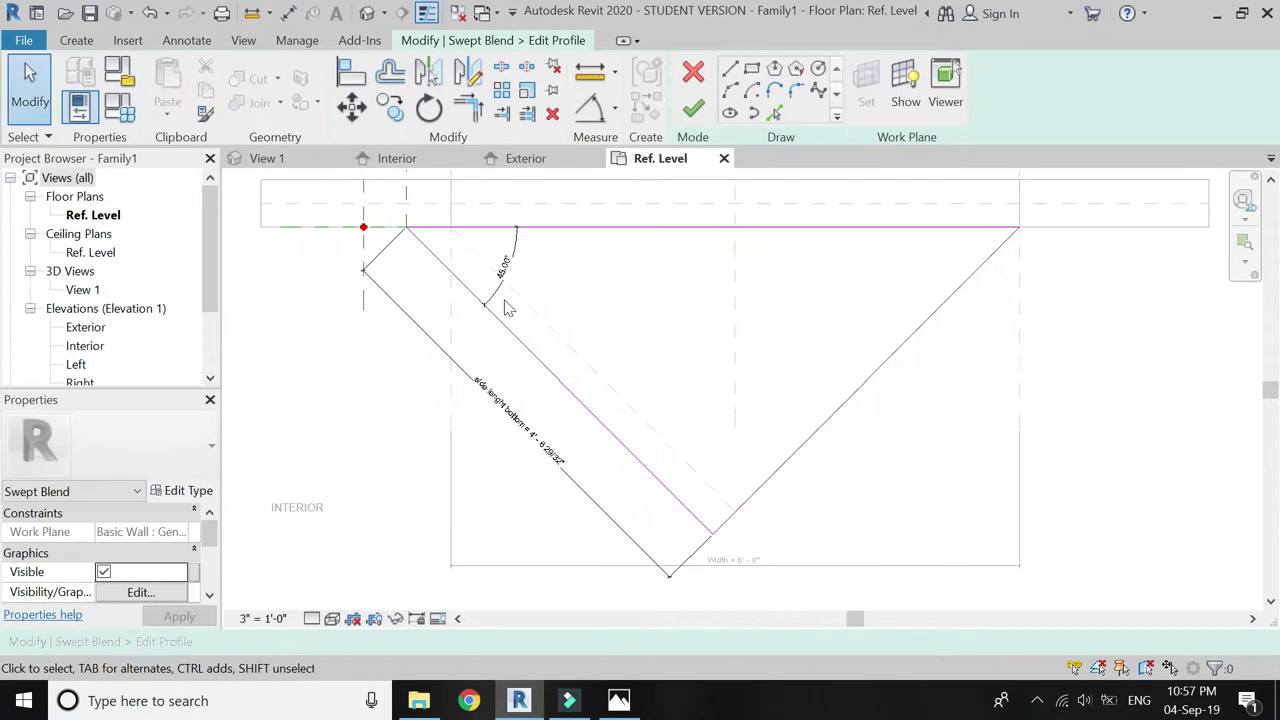
Set the side lenght bottom dimension to 5' 0"
click(554, 455)
click(554, 455)
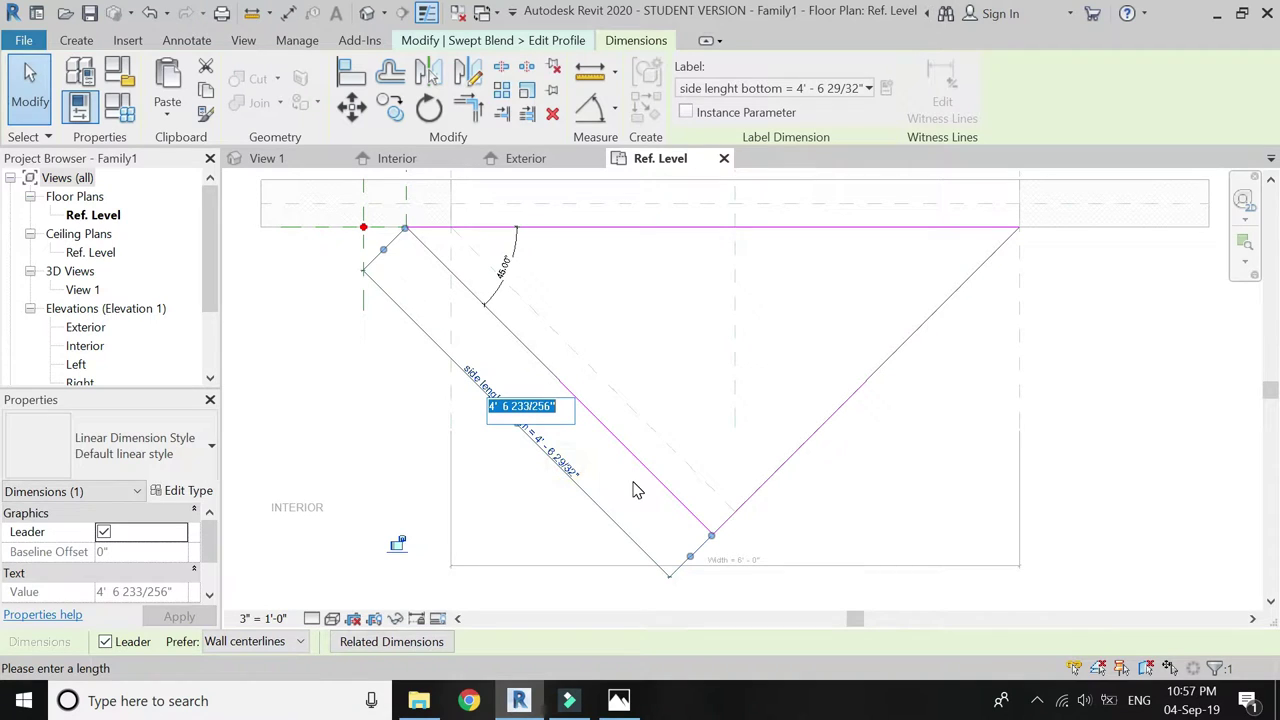
text(5')
key(Return)
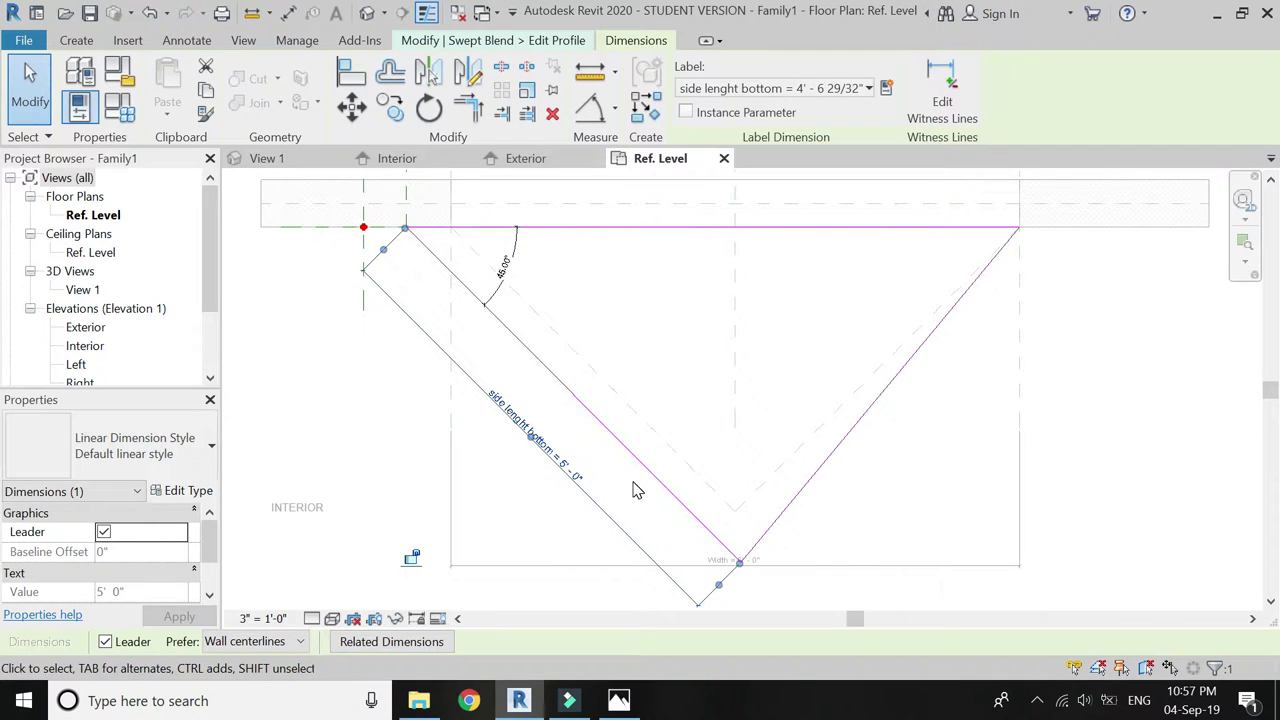
key(Escape)
scroll(486, 420, down, 1)
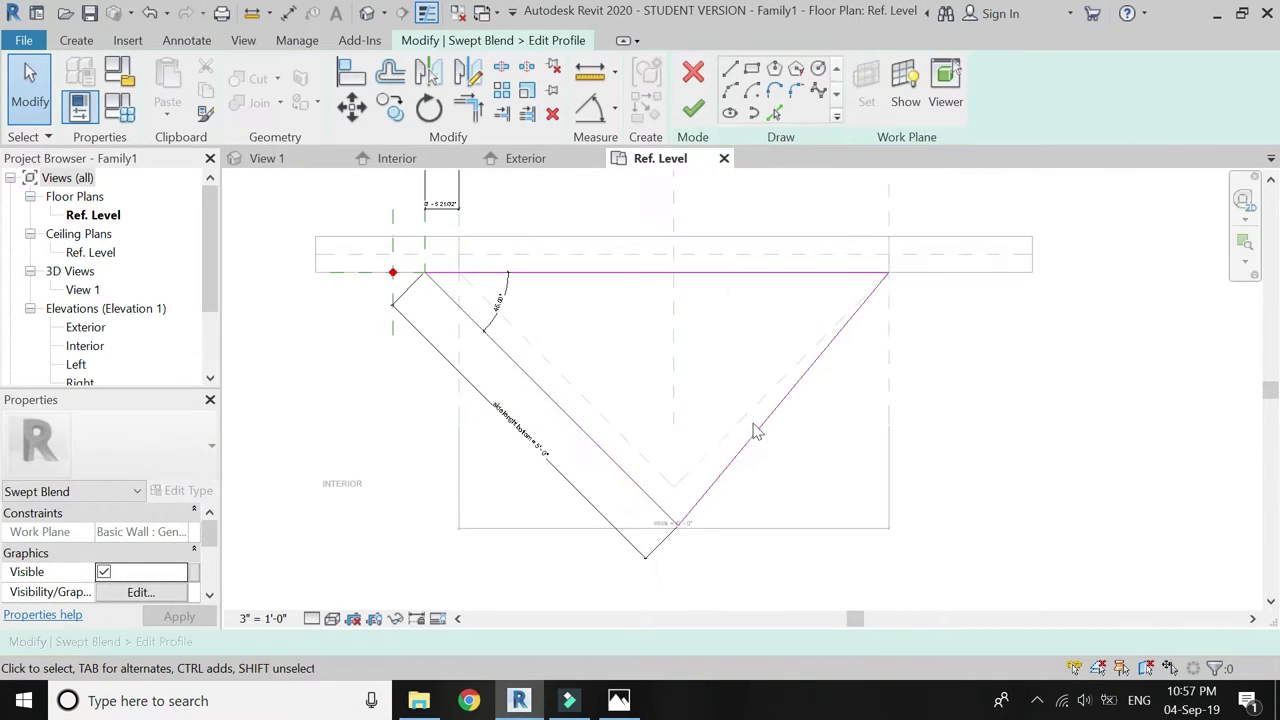
scroll(585, 444, up, 1)
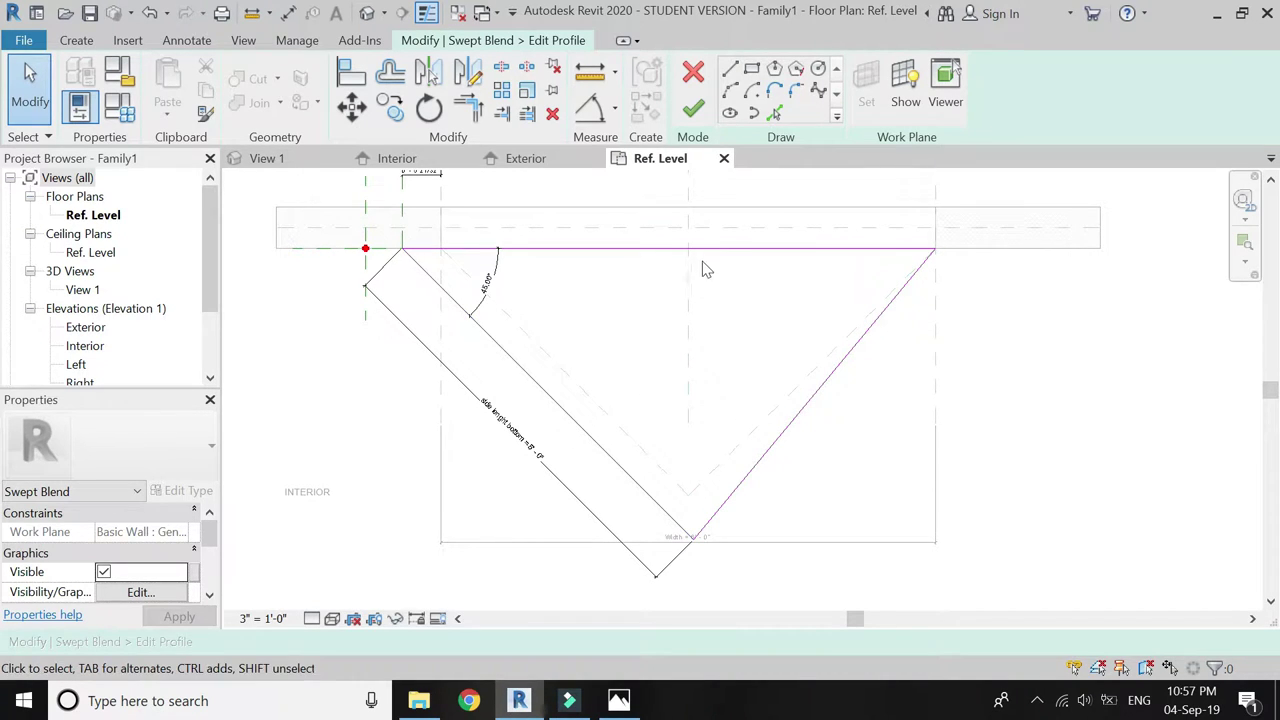
scroll(645, 430, down, 1)
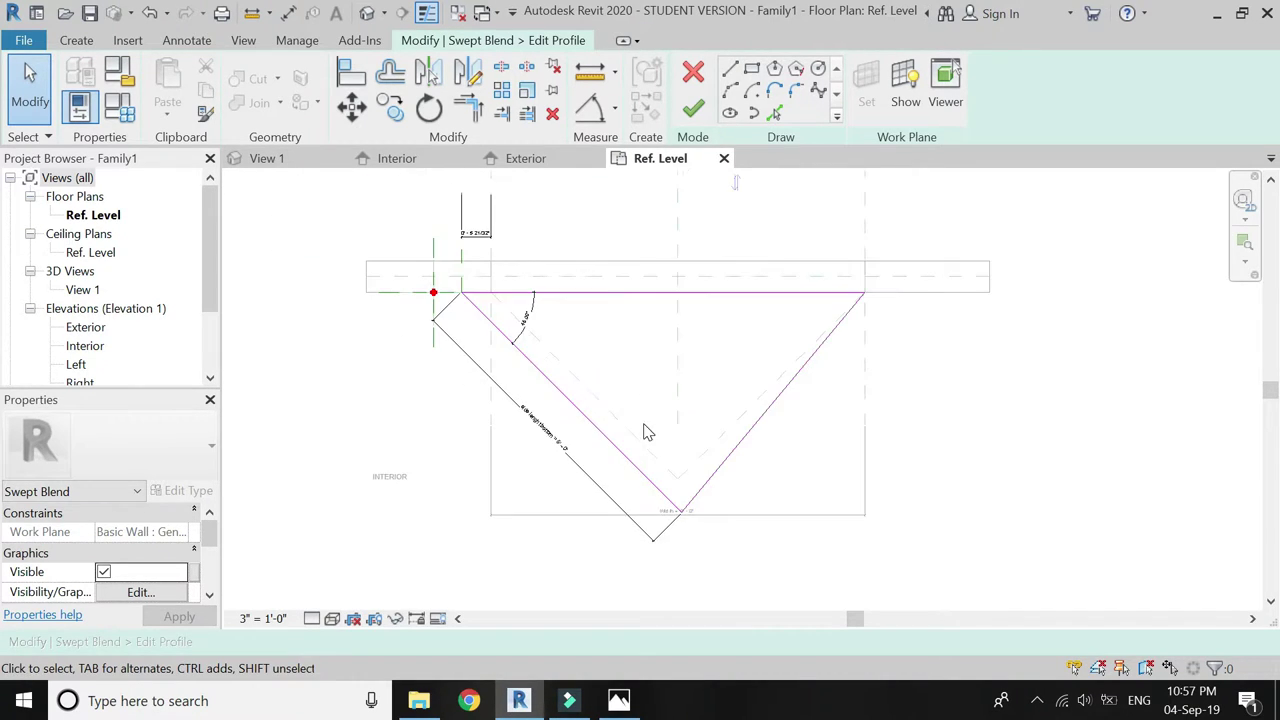
Finish the first profile, then draw a closed triangle: 45° left leg, 30° right leg, top line
click(692, 113)
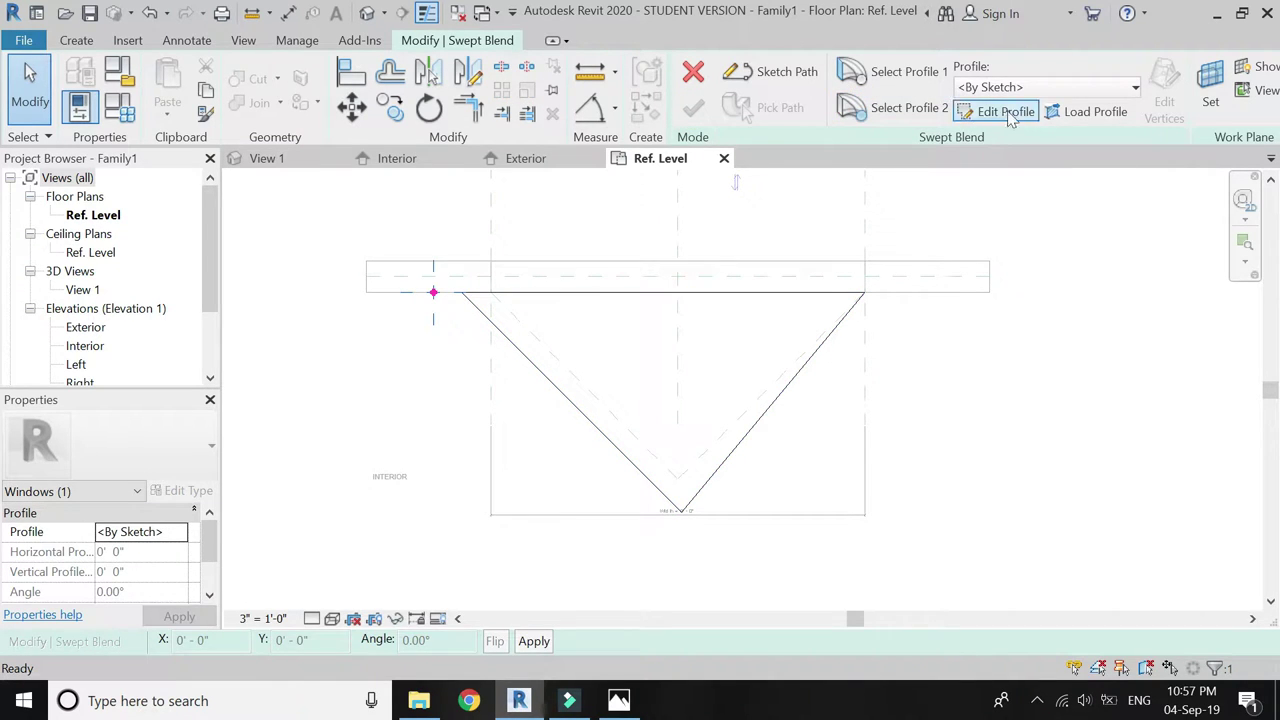
click(1010, 112)
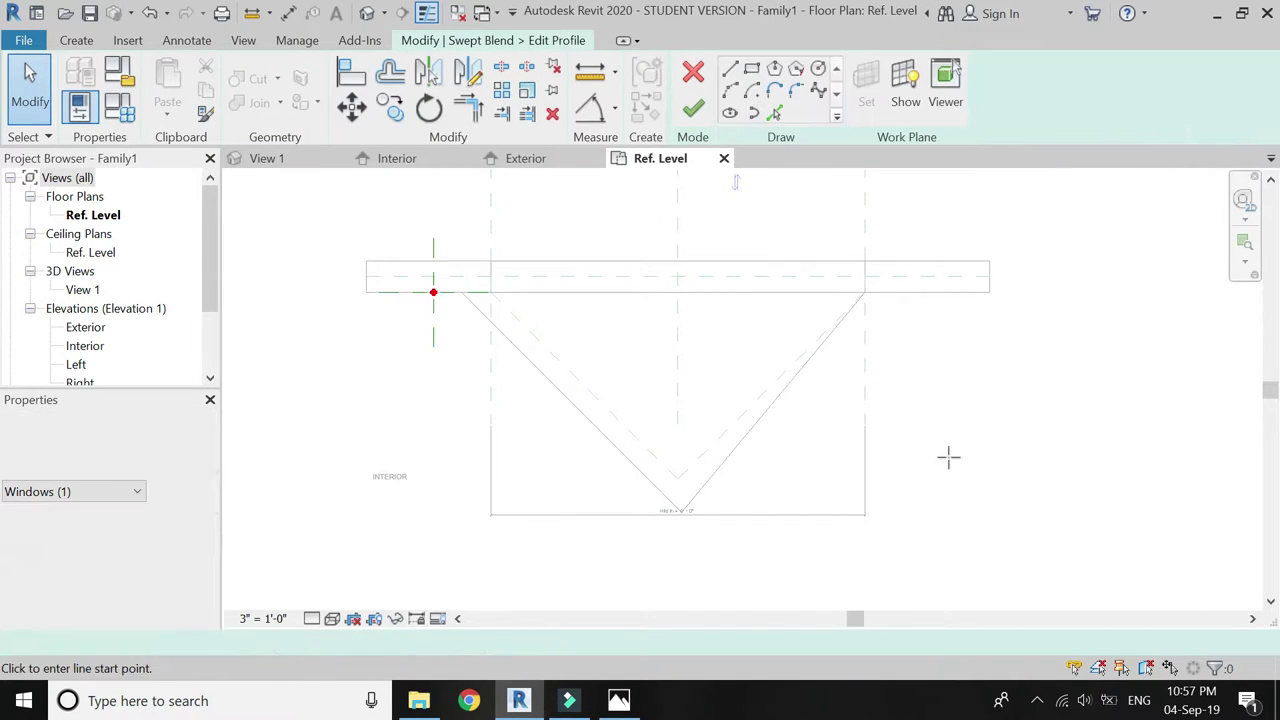
click(494, 294)
scroll(486, 294, up, 1)
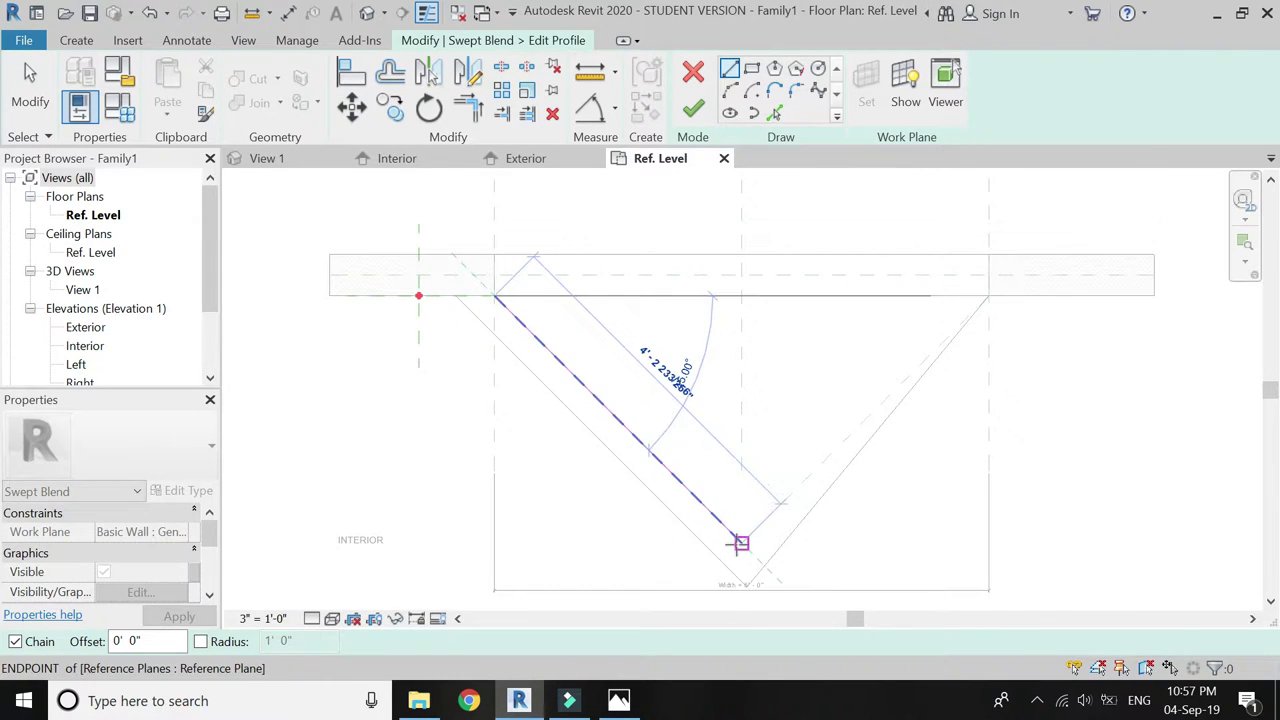
click(672, 475)
click(980, 296)
click(686, 294)
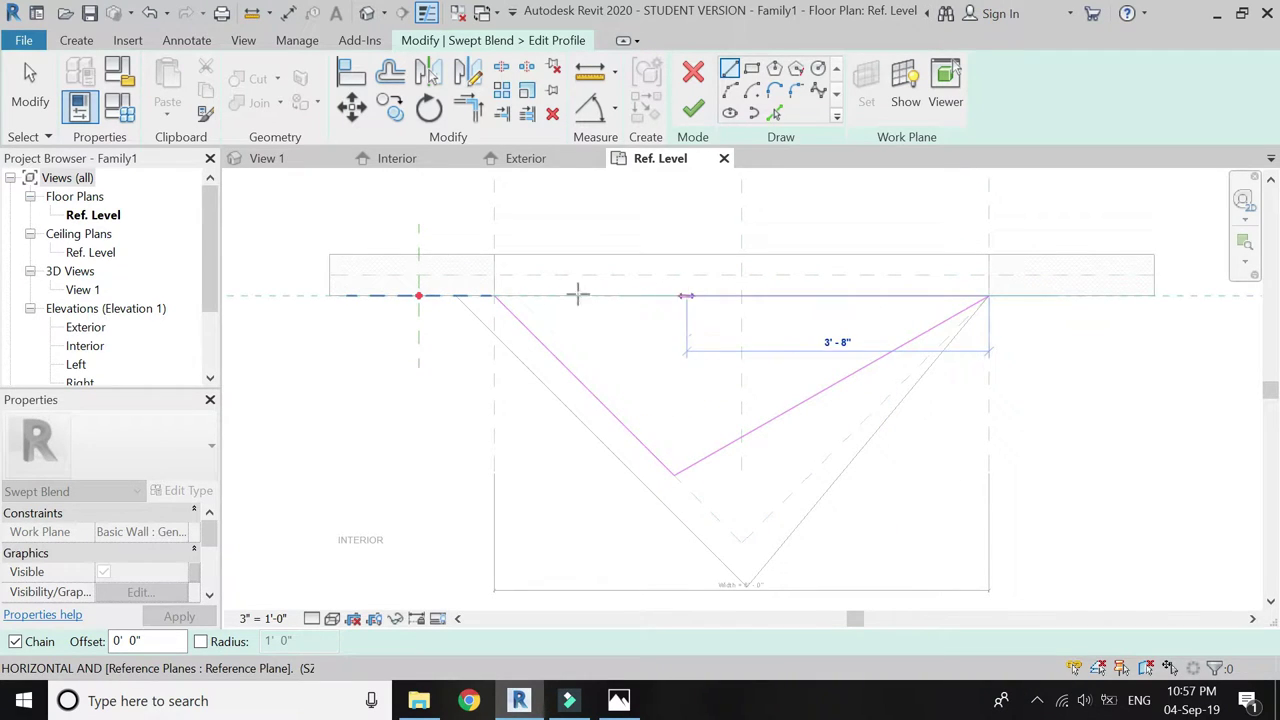
click(496, 295)
key(o)
key(f)
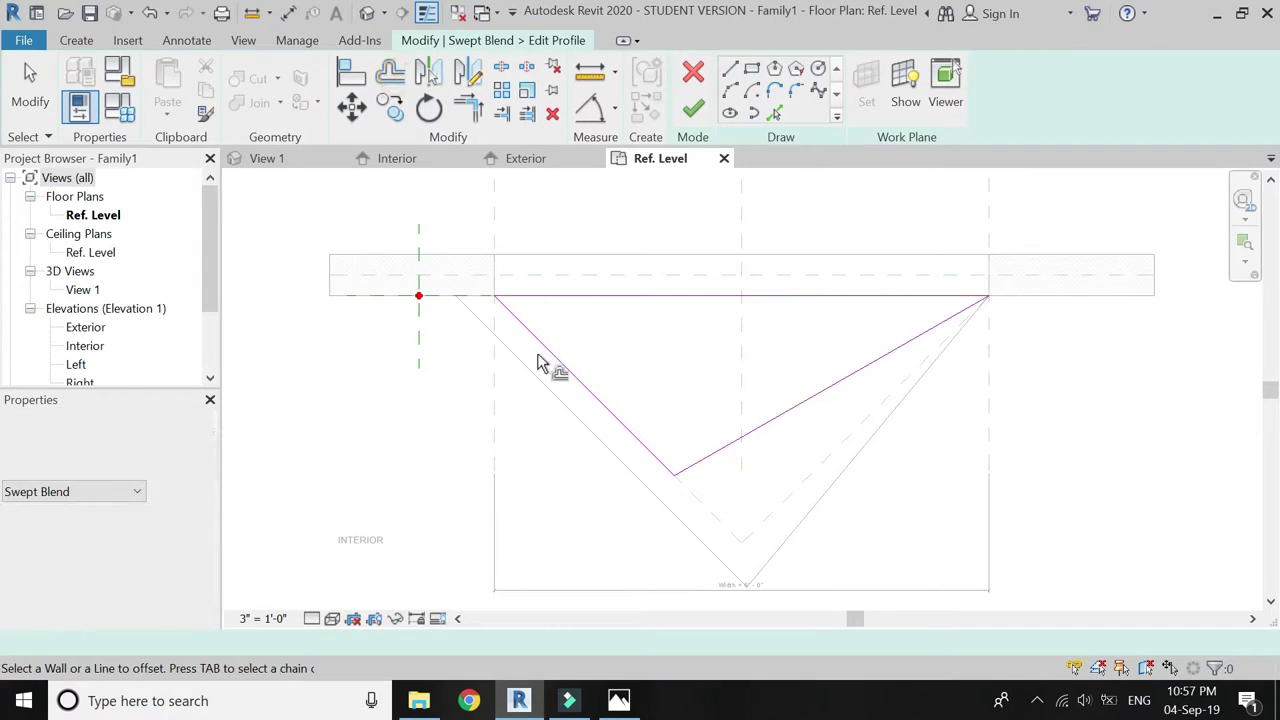
key(Escape)
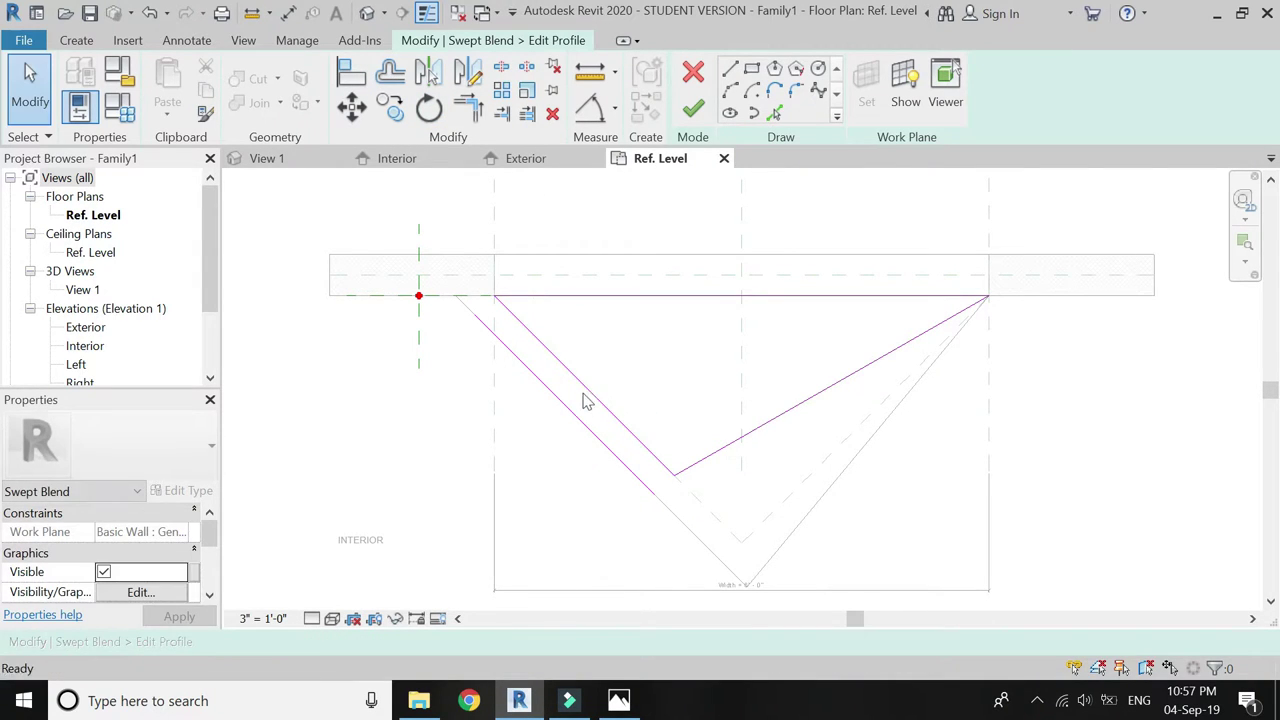
Delete the extra diagonal line and trim the triangle's lines into clean corners
click(582, 384)
key(Delete)
click(467, 107)
click(543, 295)
click(512, 351)
click(557, 405)
click(708, 455)
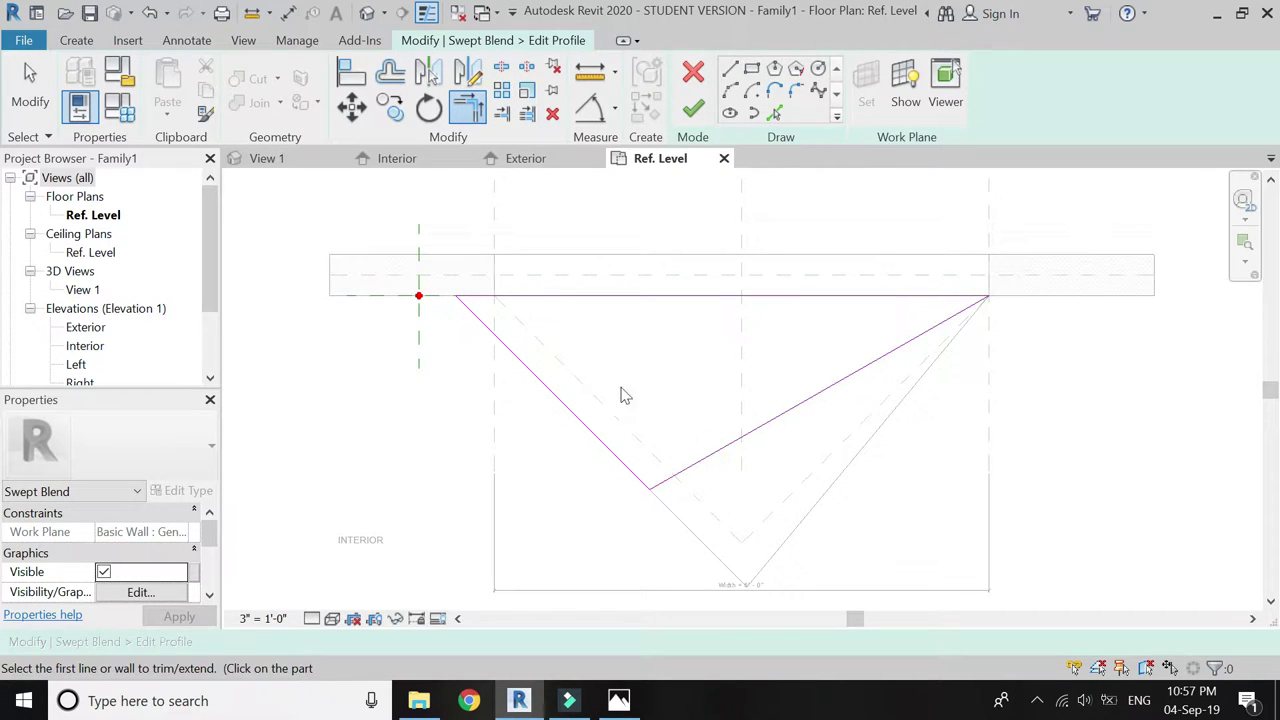
key(Escape)
scroll(597, 337, down, 1)
scroll(591, 325, up, 1)
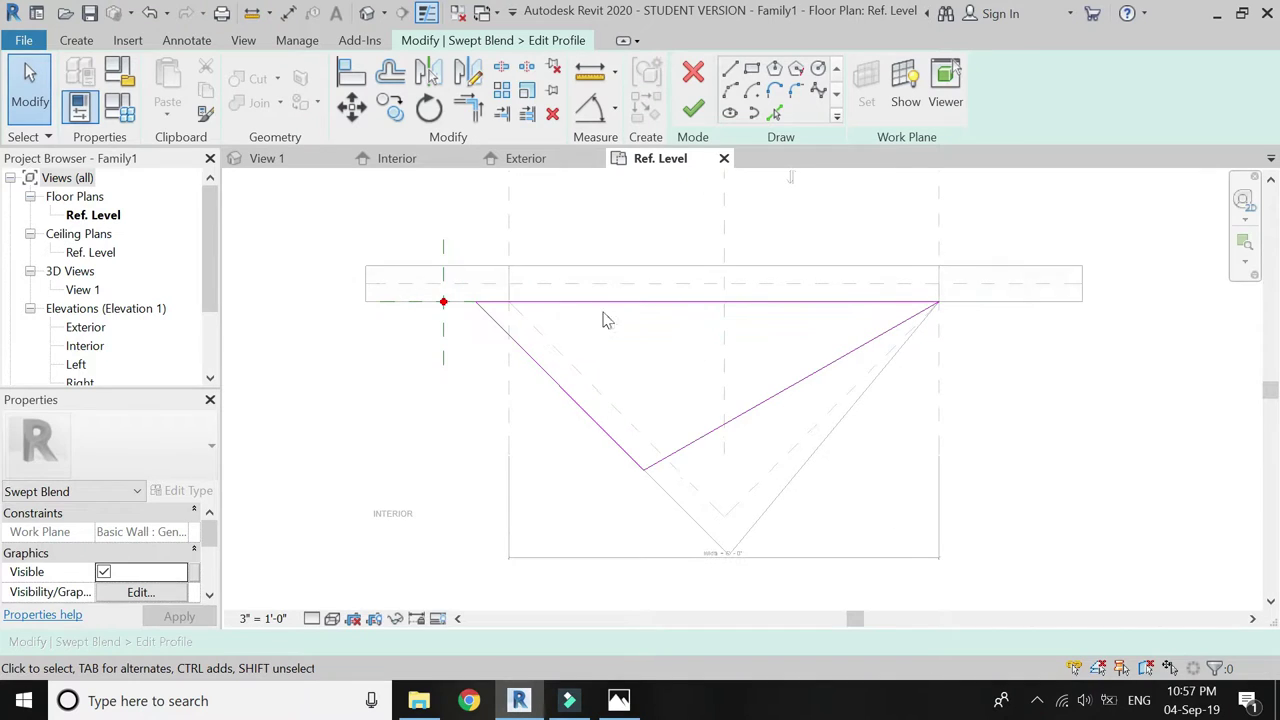
Add a 45.00° angular dimension between the top line and the left diagonal
click(592, 110)
click(570, 302)
click(541, 366)
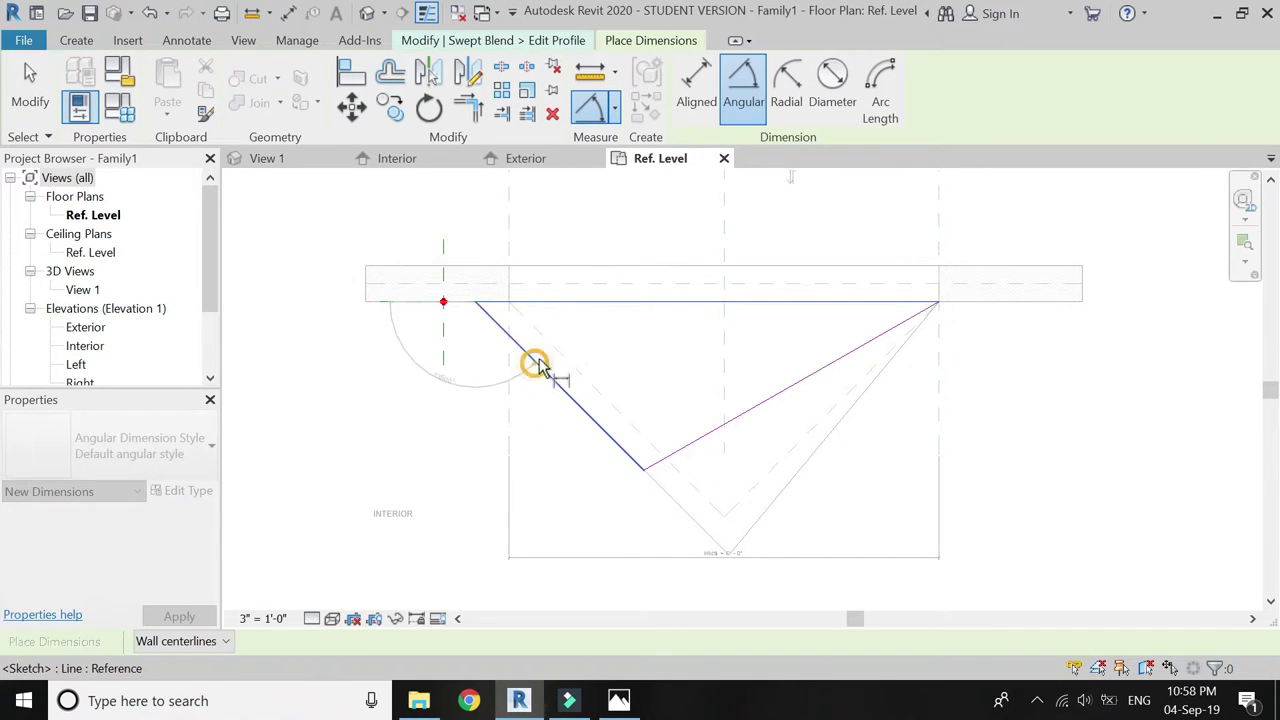
click(565, 340)
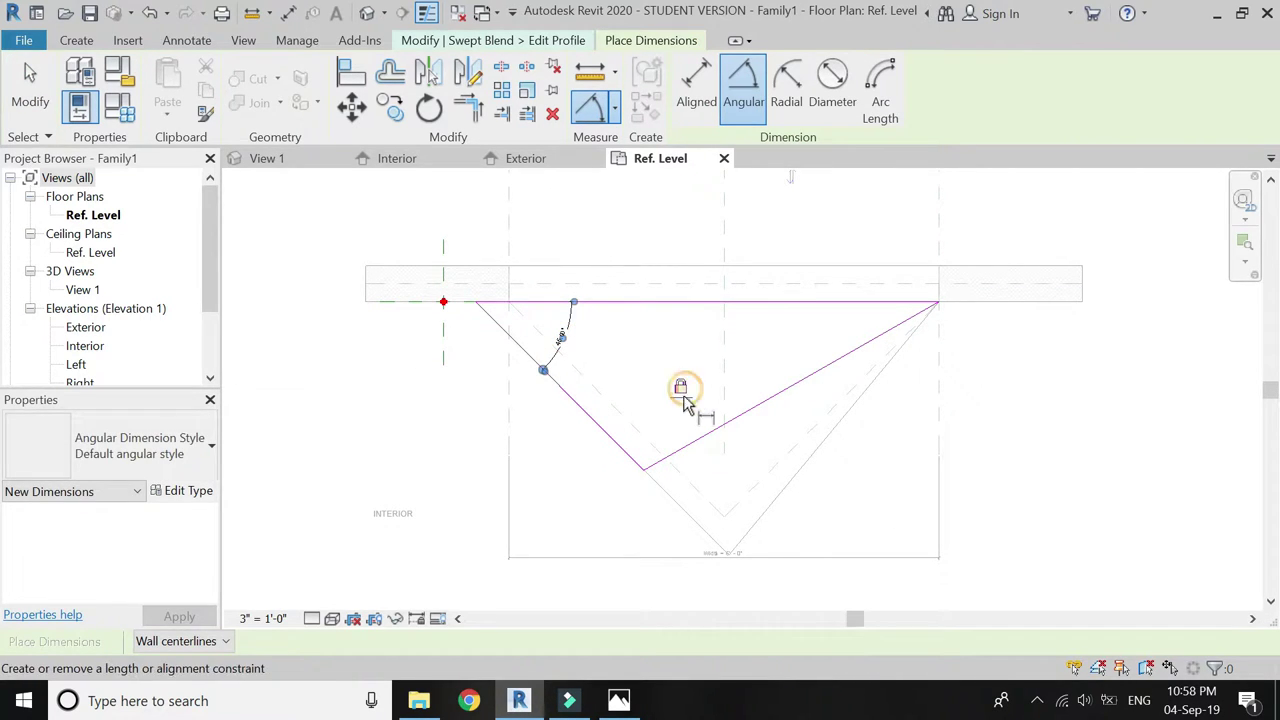
middle_drag(519, 330, 565, 405)
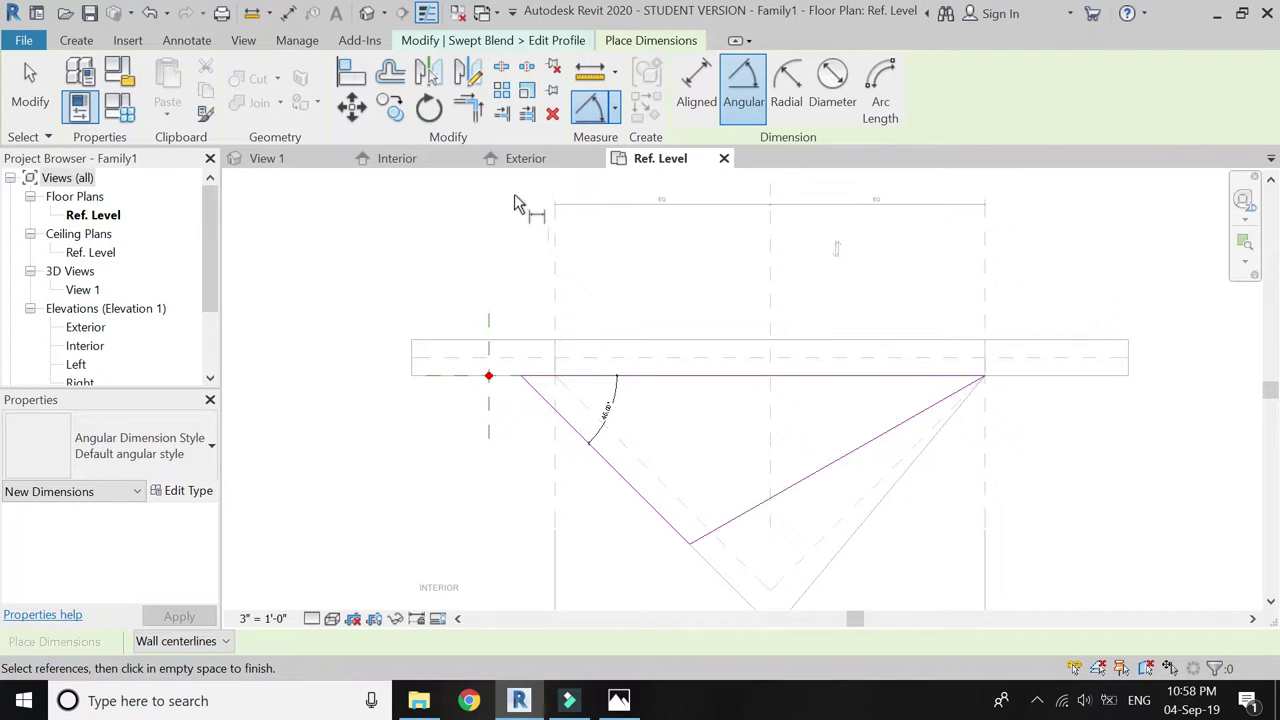
Add a vertical reference plane at the left corner and dimension its gap to the neighbouring plane
click(76, 40)
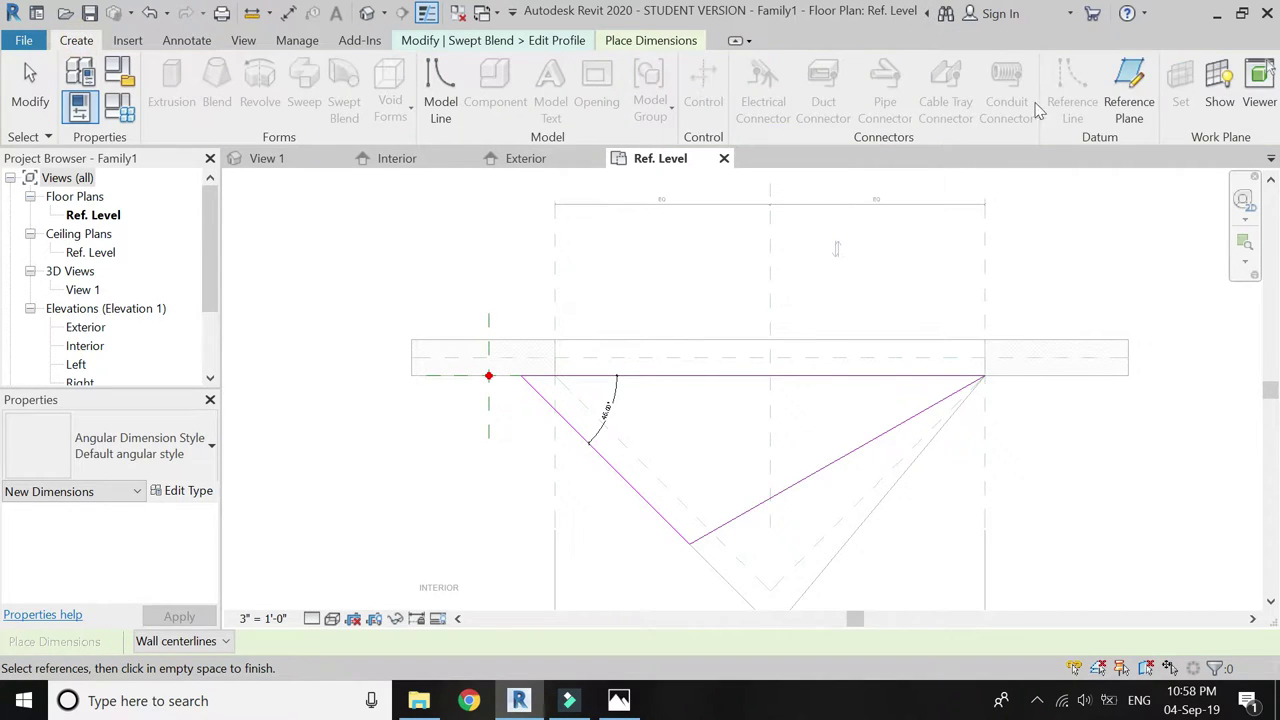
click(1128, 100)
click(521, 375)
click(523, 243)
click(615, 108)
click(600, 140)
click(548, 300)
click(521, 292)
click(537, 283)
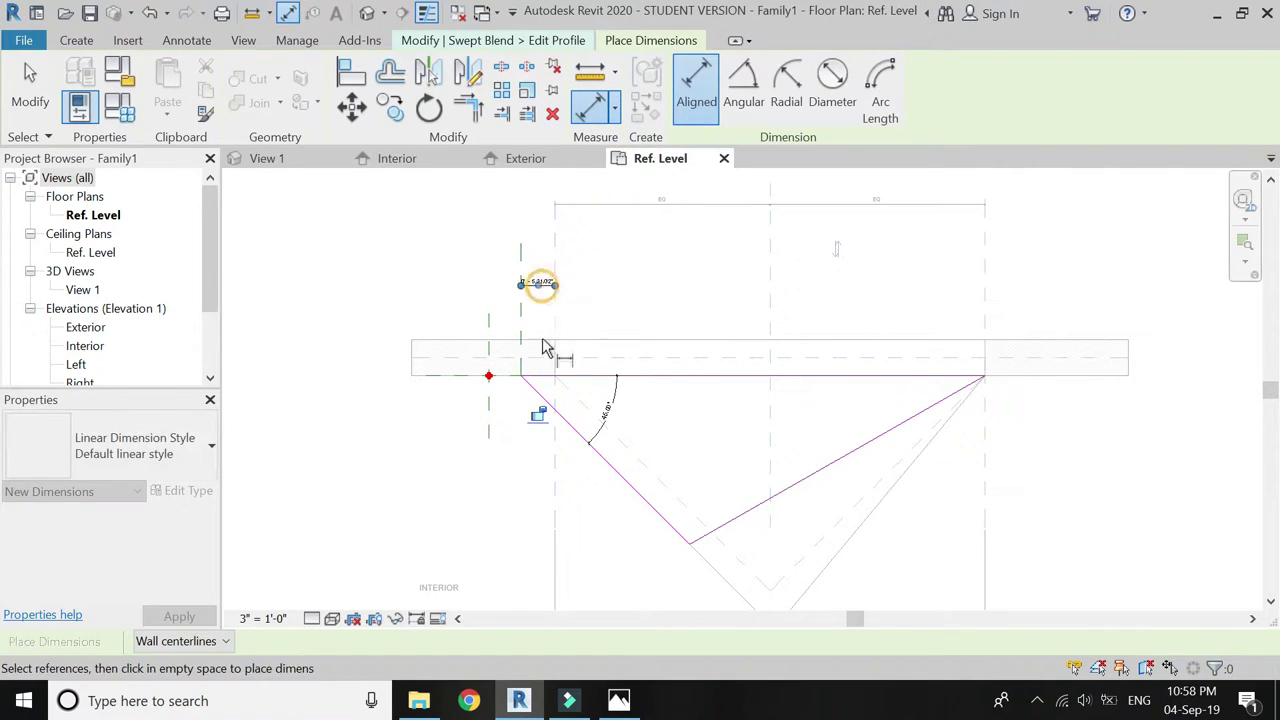
Align the profile's right corner to the Right reference plane and lock it
click(351, 88)
scroll(545, 380, up, 5)
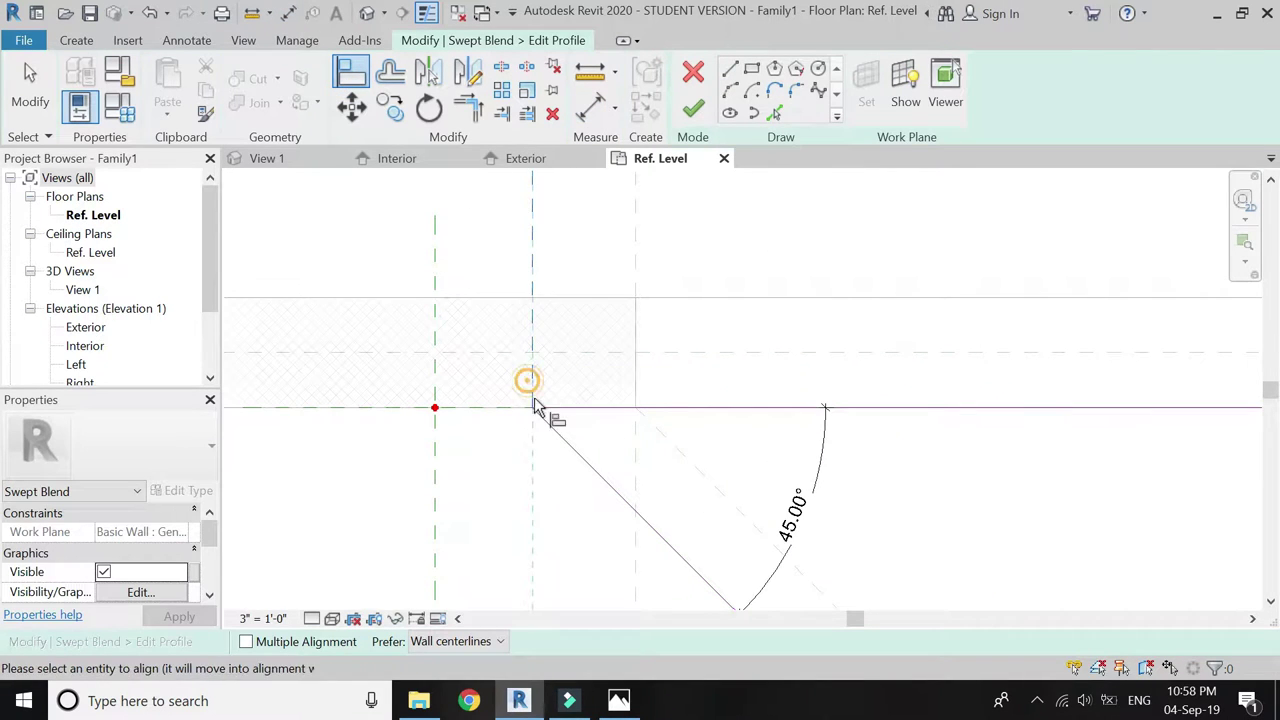
click(537, 393)
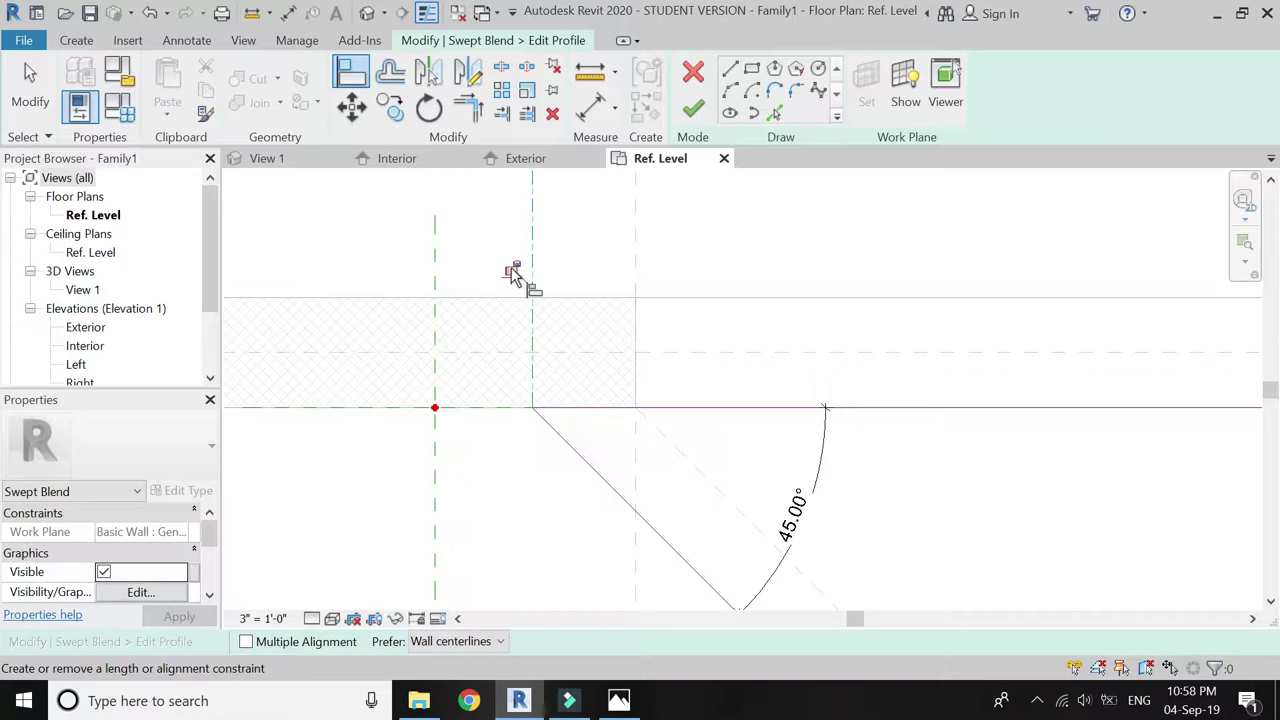
scroll(443, 234, down, 5)
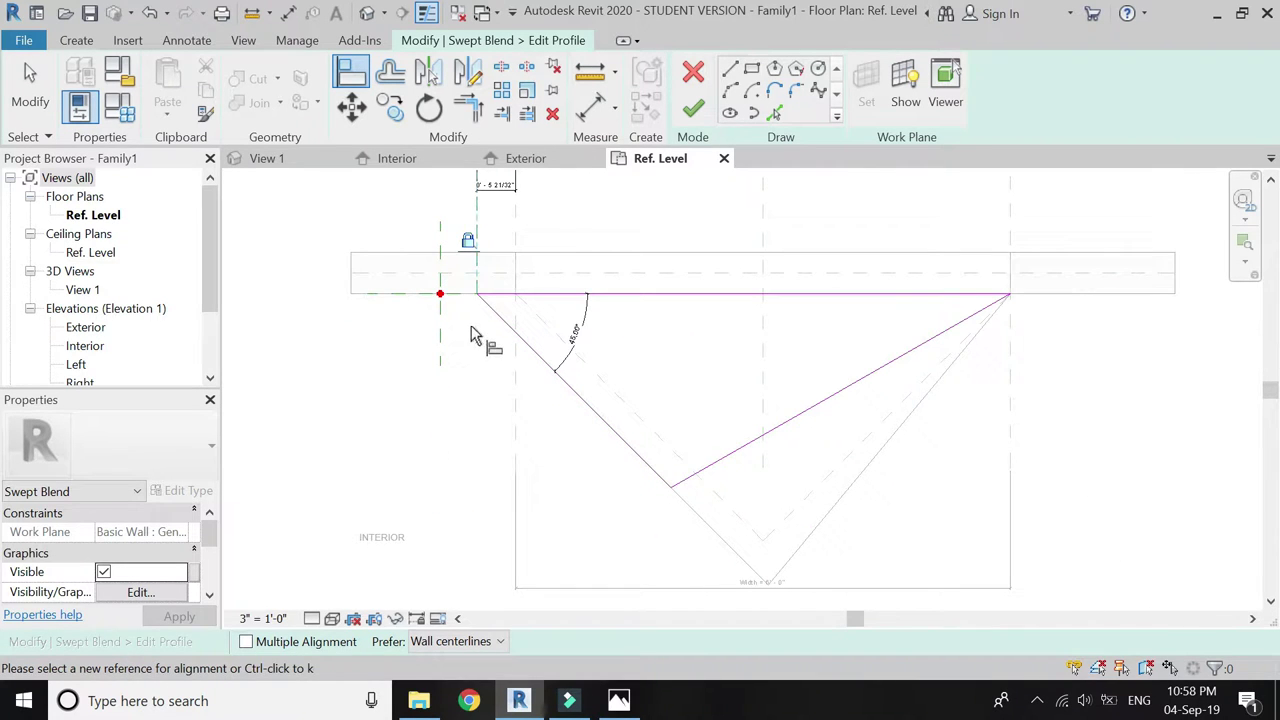
scroll(472, 295, up, 5)
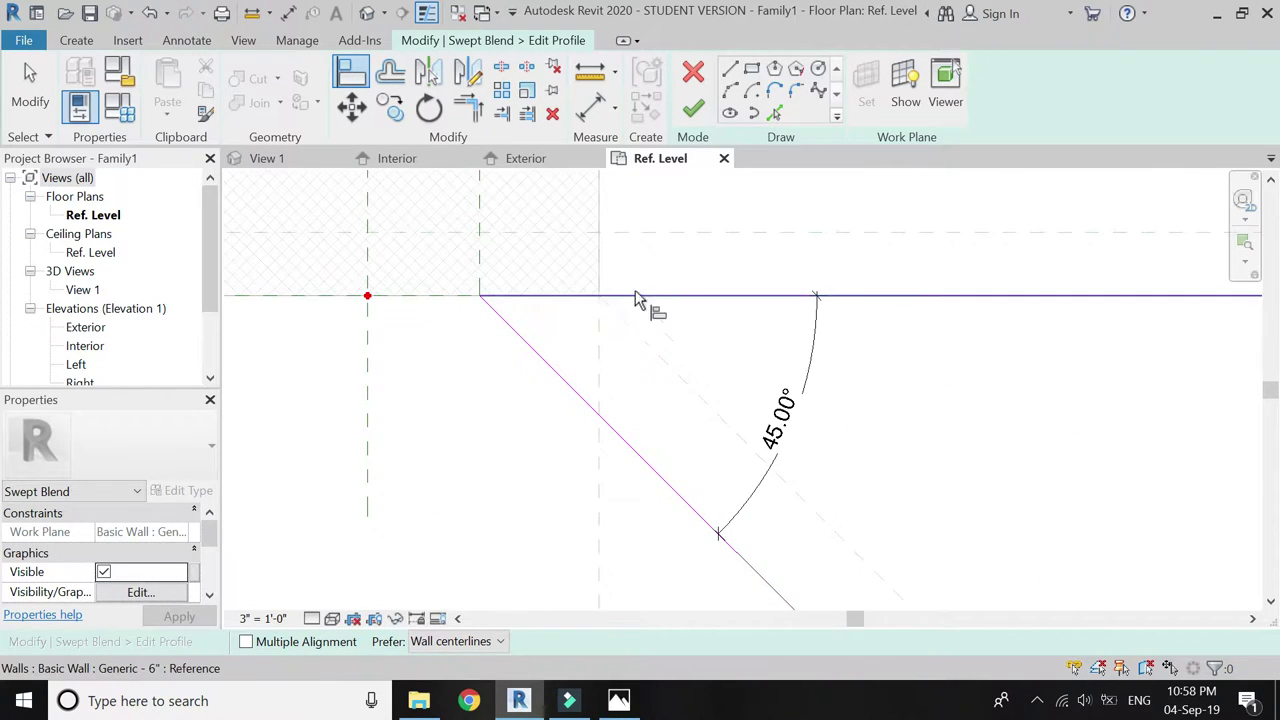
scroll(500, 372, down, 3)
scroll(960, 350, up, 5)
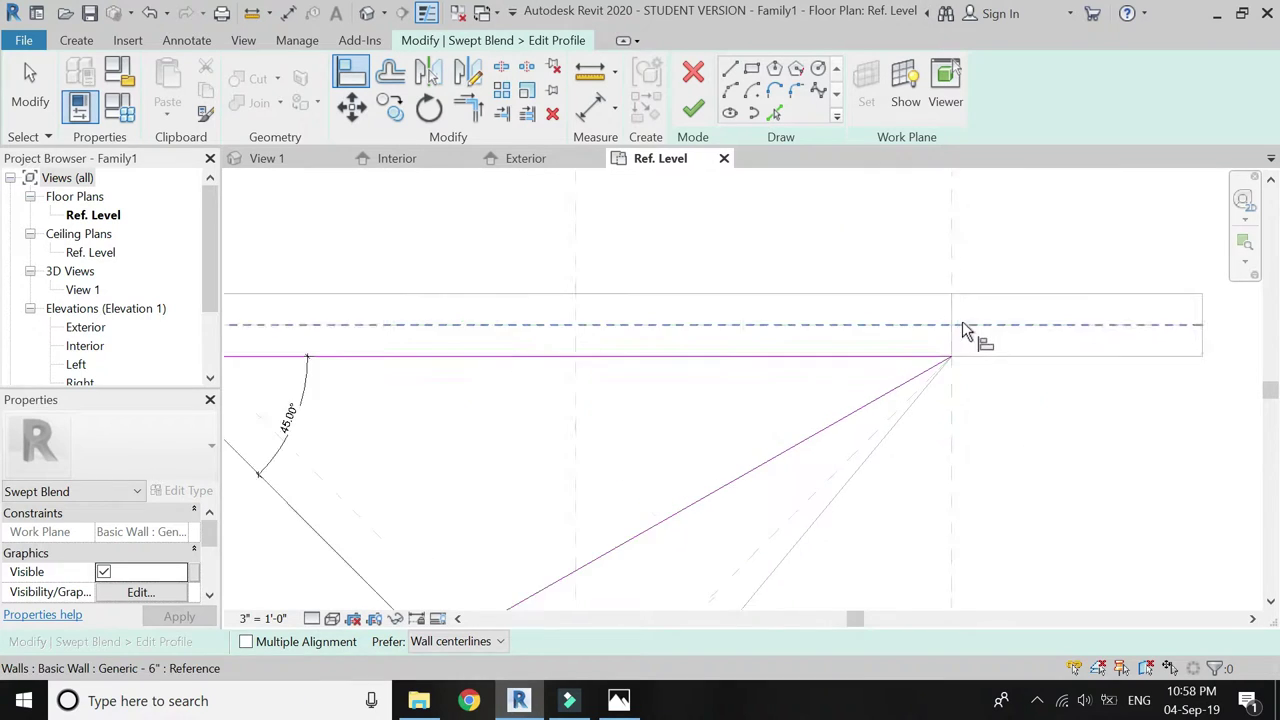
click(951, 233)
click(947, 394)
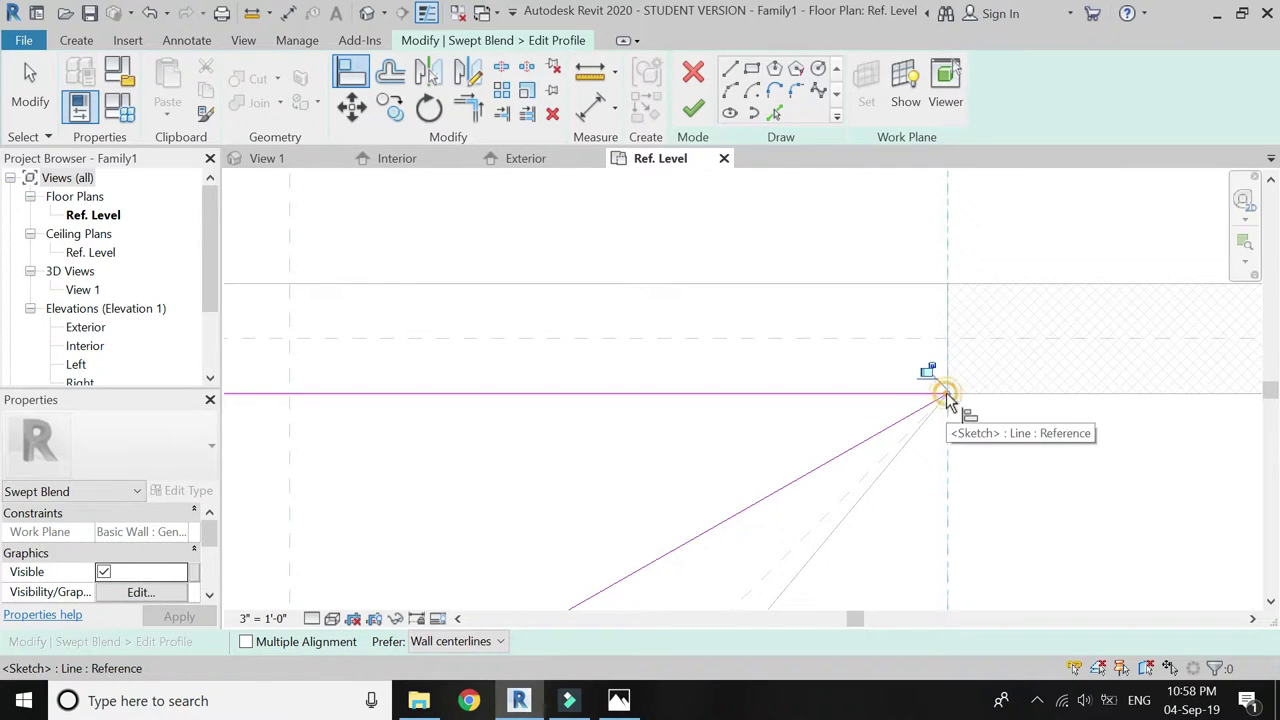
scroll(874, 331, down, 4)
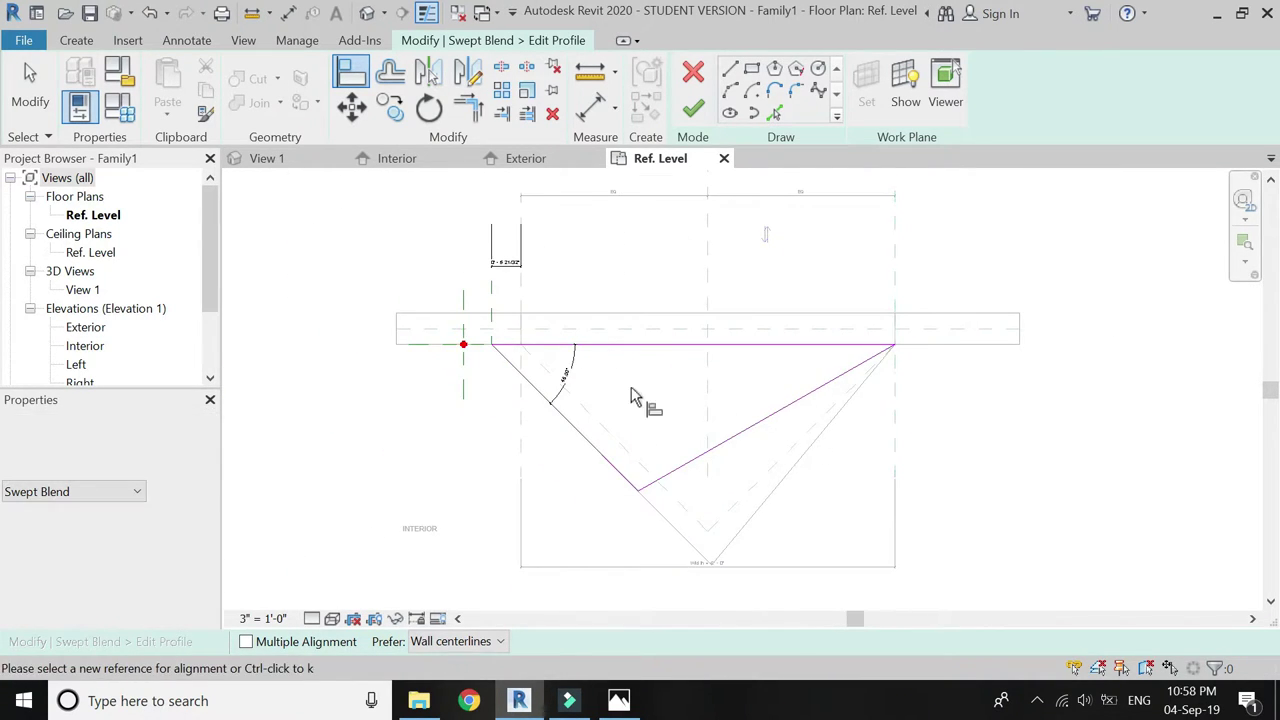
Place an aligned dimension along the profile's long angled side
click(590, 106)
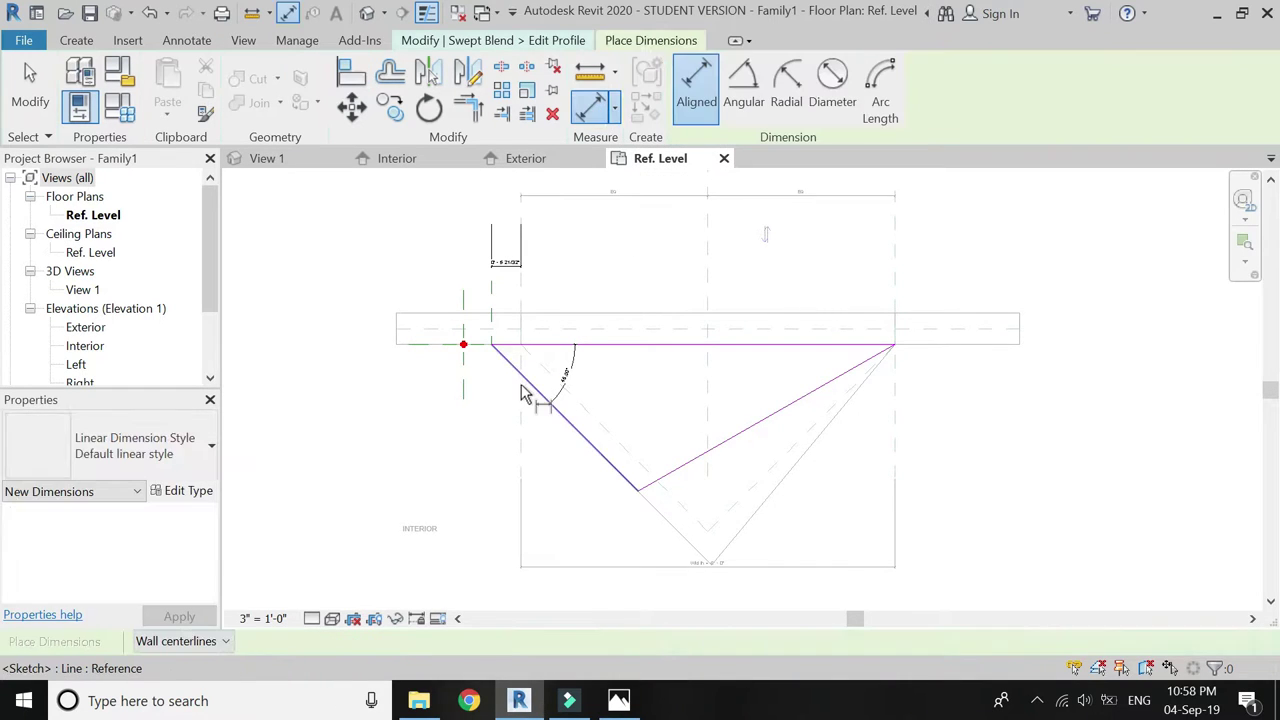
scroll(502, 335, up, 2)
click(478, 330)
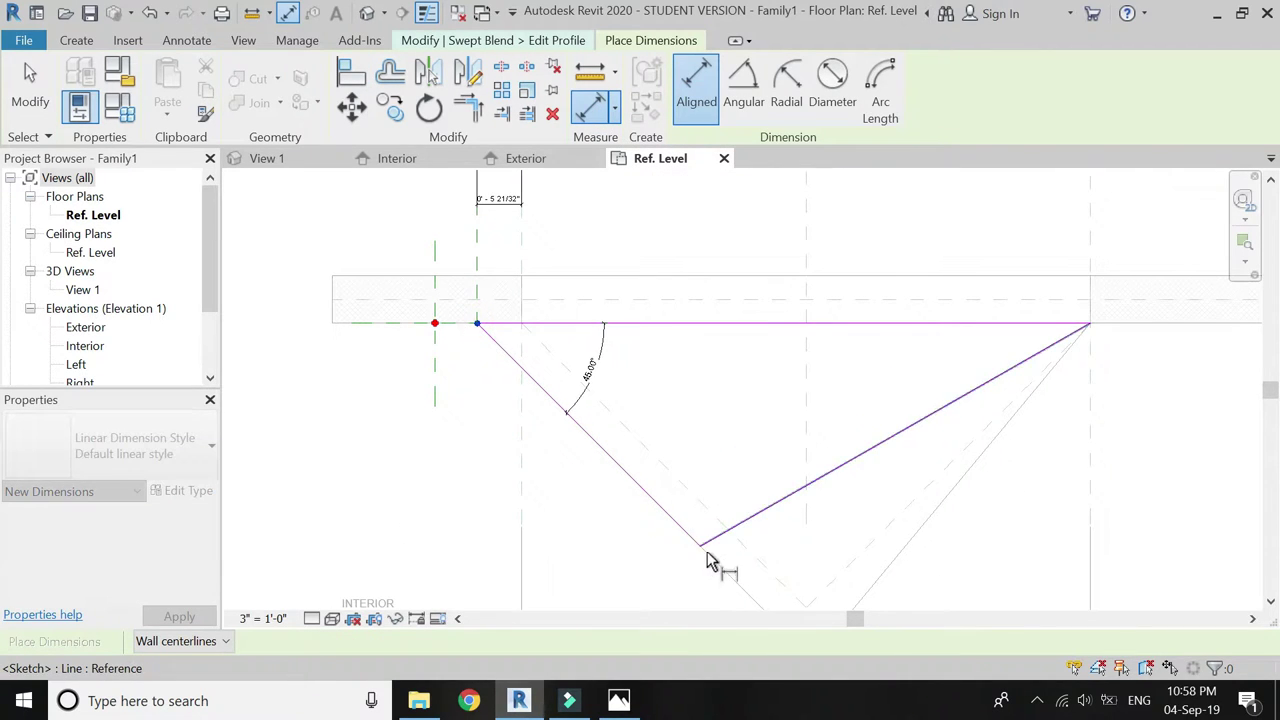
click(600, 570)
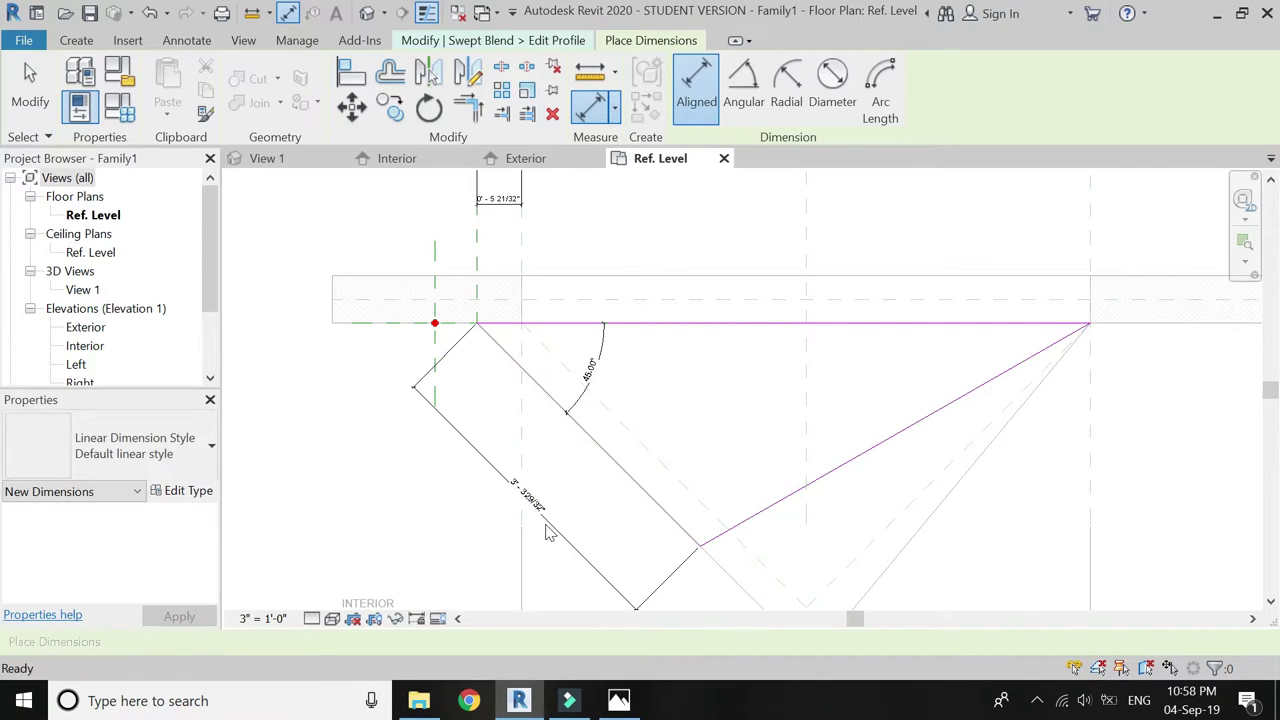
key(Escape)
Label the angled-side dimension with a new parameter 'side distance top'
click(527, 500)
click(885, 88)
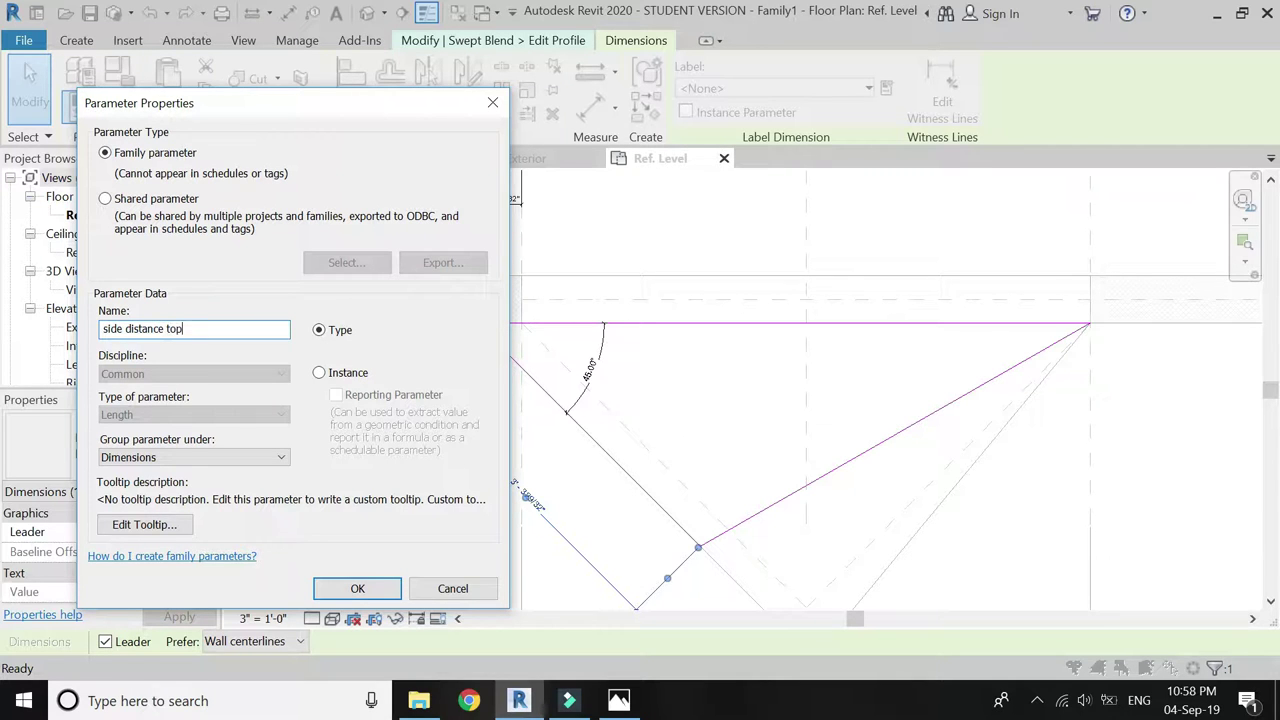
key(Return)
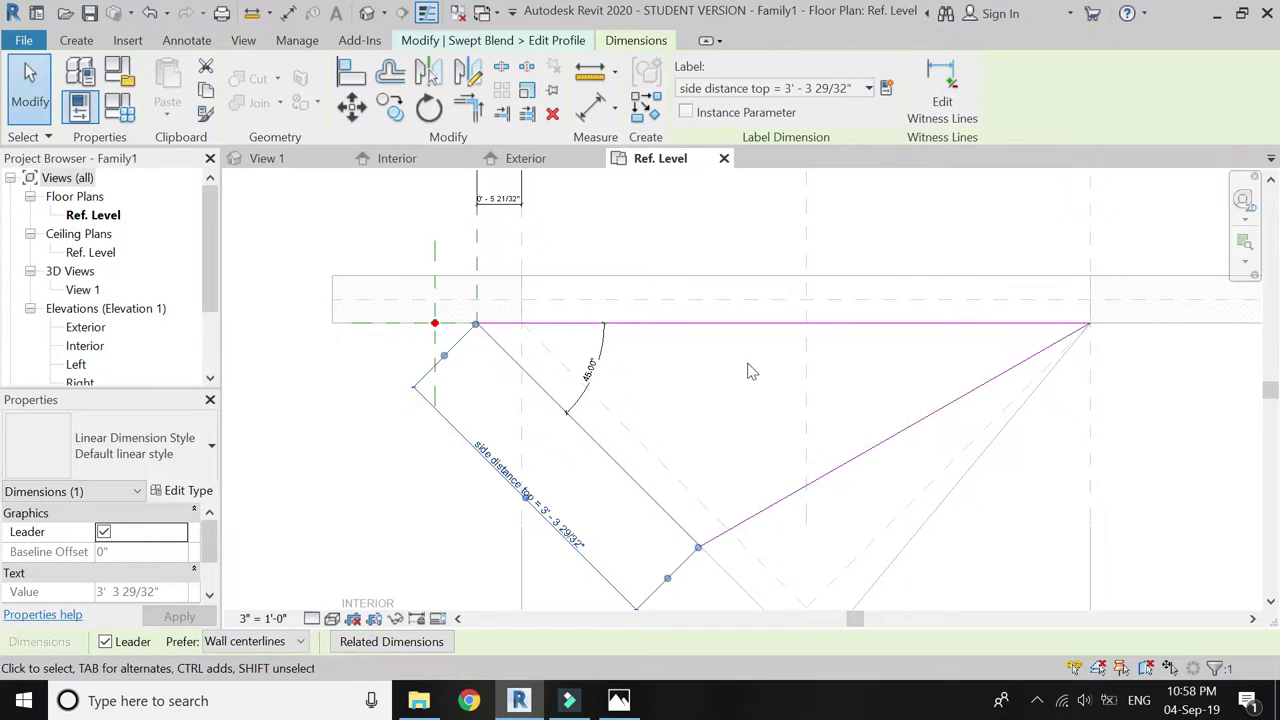
scroll(592, 370, up, 1)
middle_drag(592, 370, 560, 240)
Set the side distance top dimension to 5'
click(550, 425)
click(550, 425)
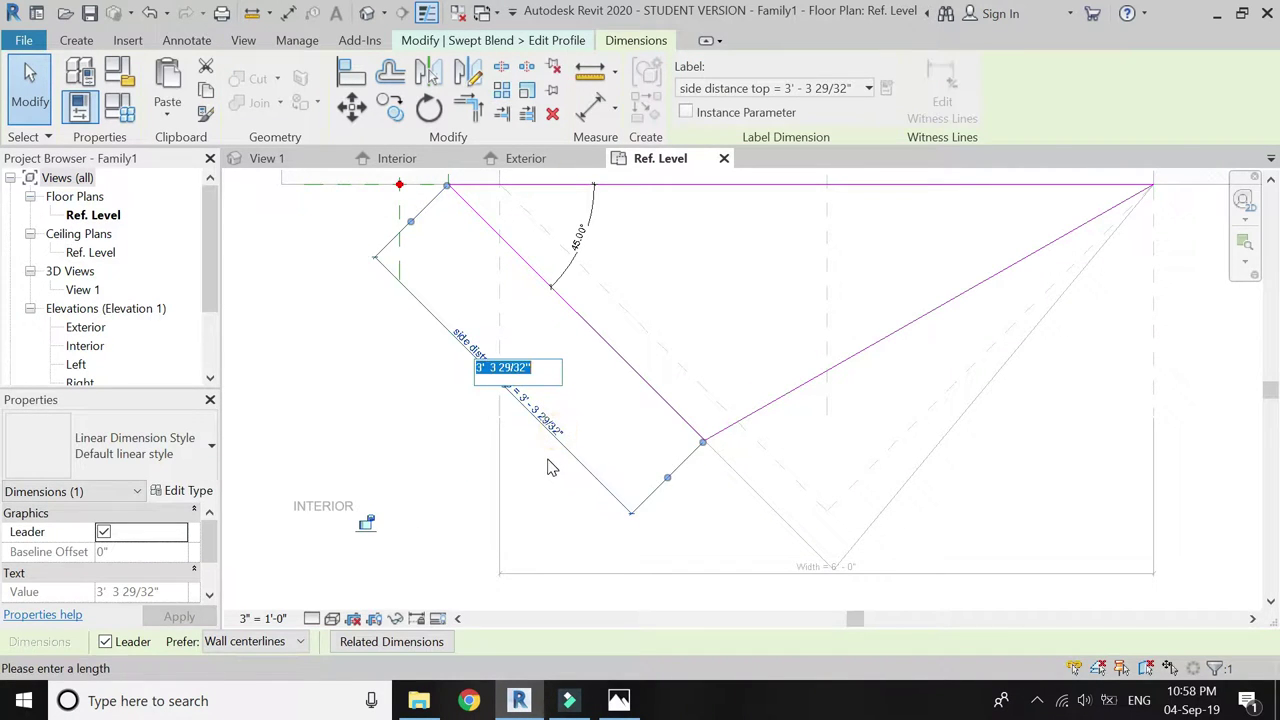
text(5')
key(Return)
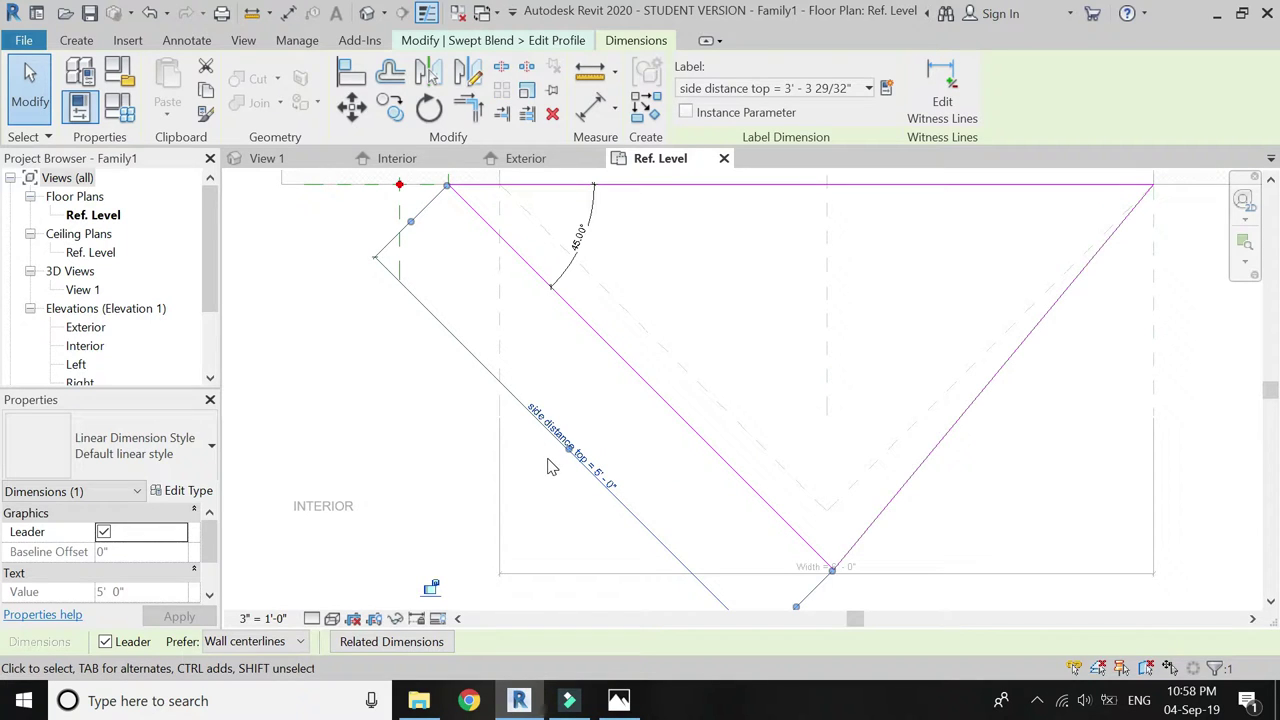
scroll(605, 330, down, 3)
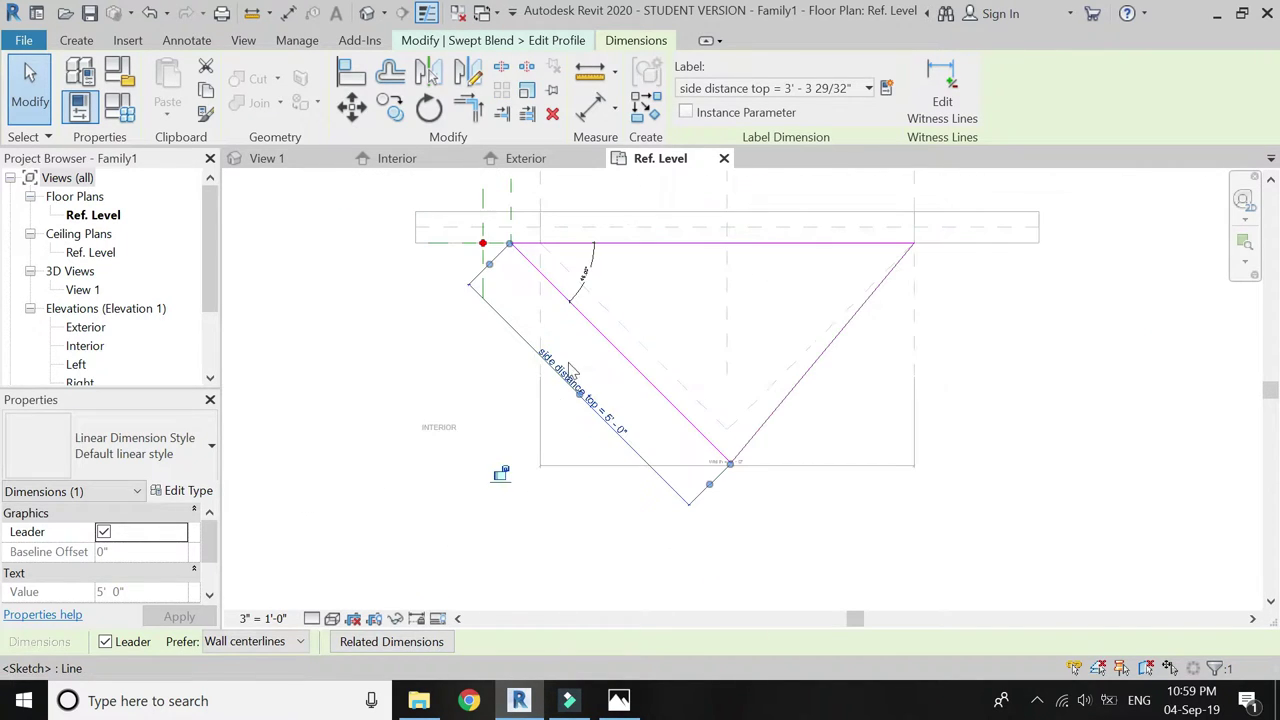
click(565, 460)
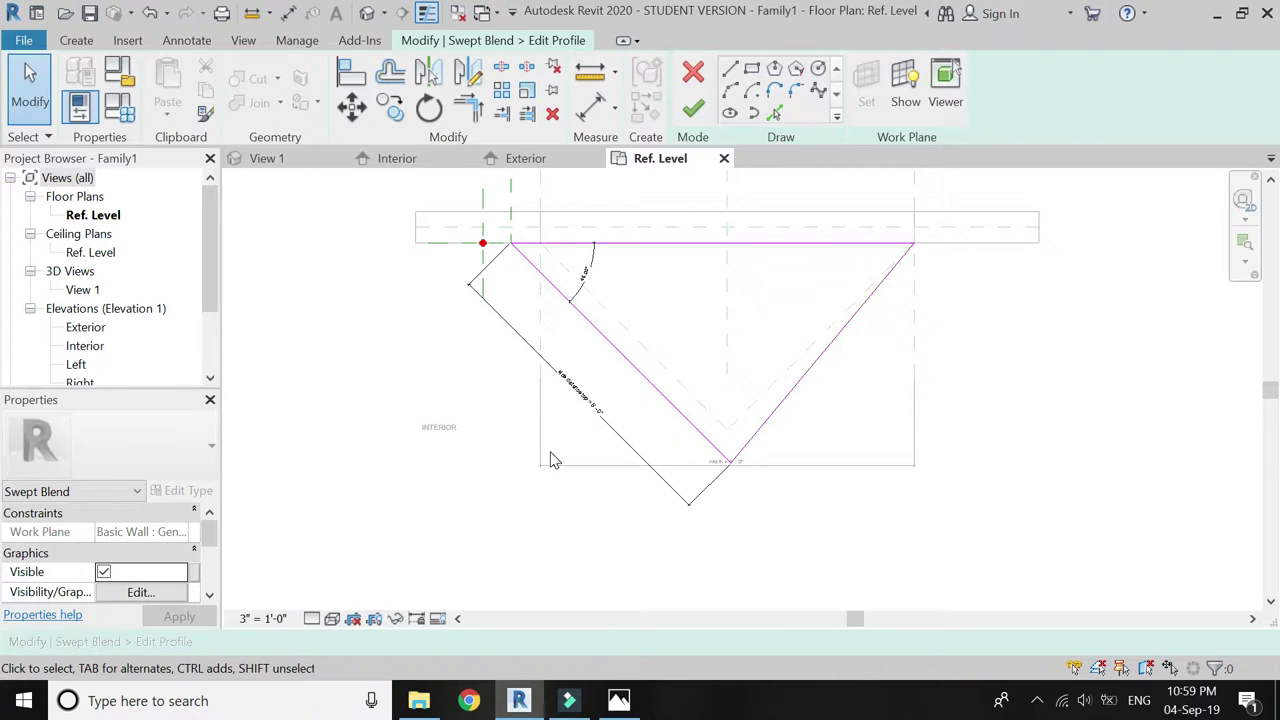
Change side distance top to 1', then finally to 6' 0"
click(601, 418)
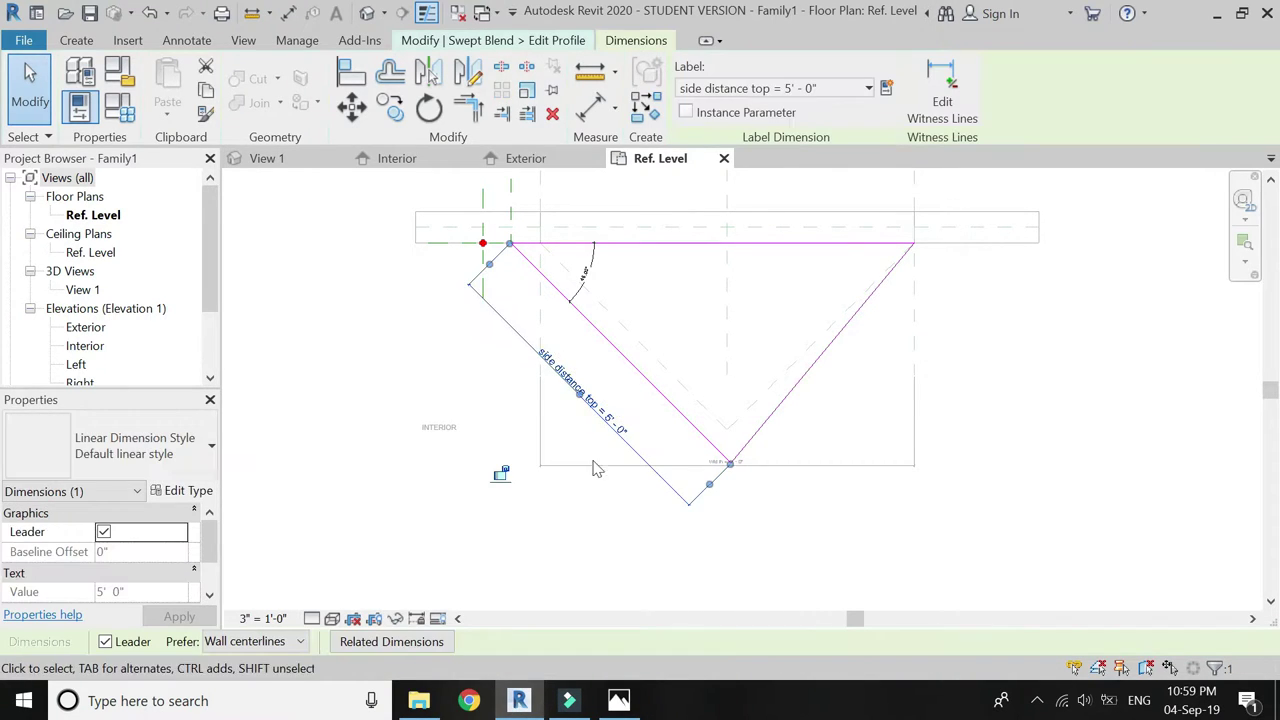
click(610, 423)
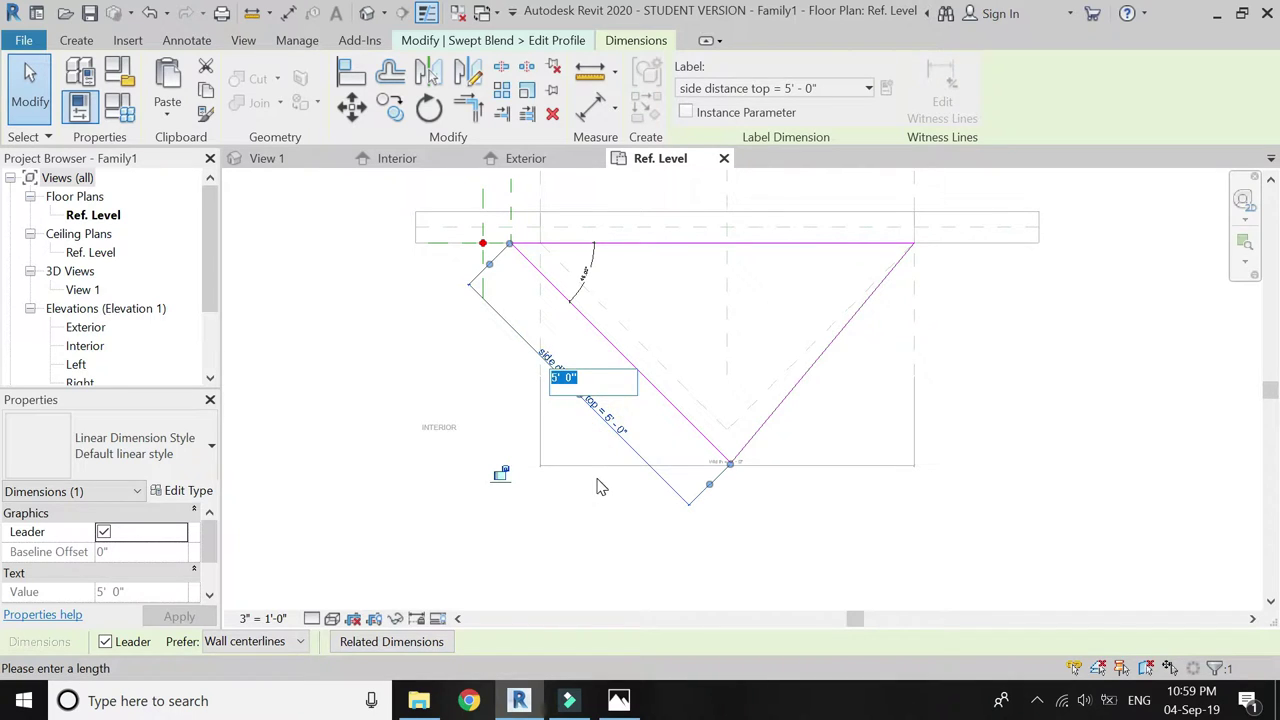
key(Return)
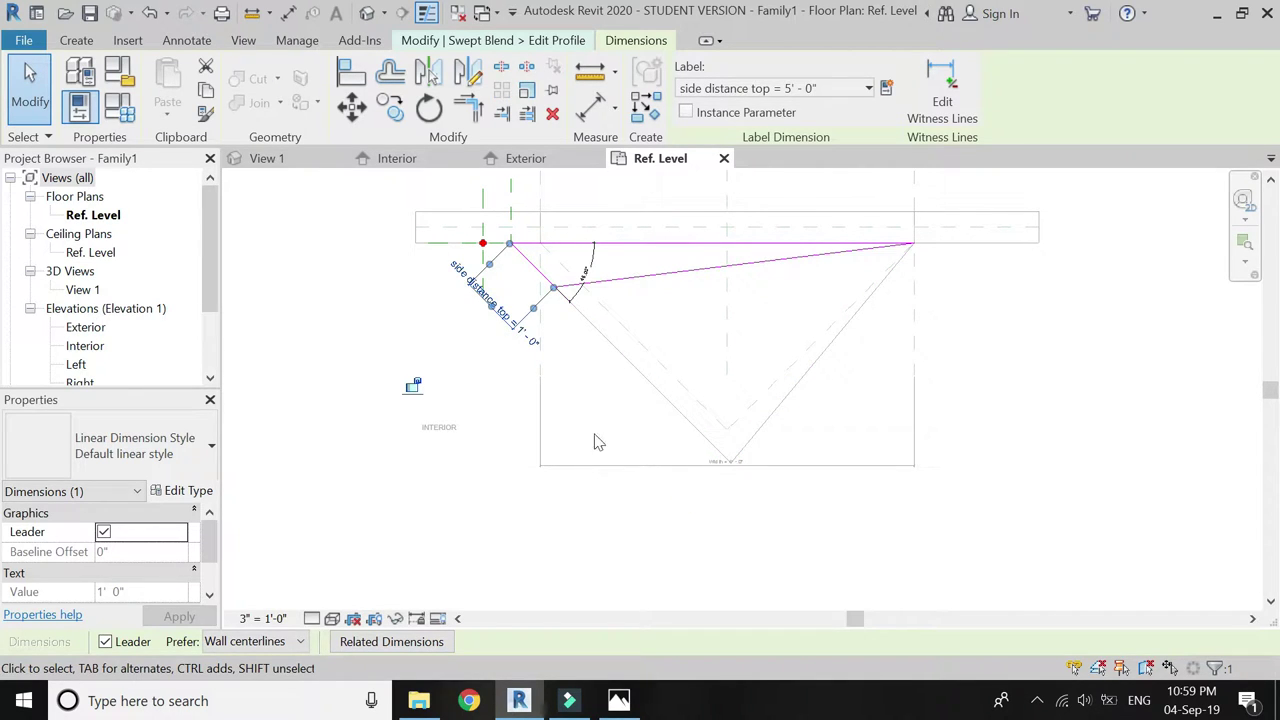
click(533, 340)
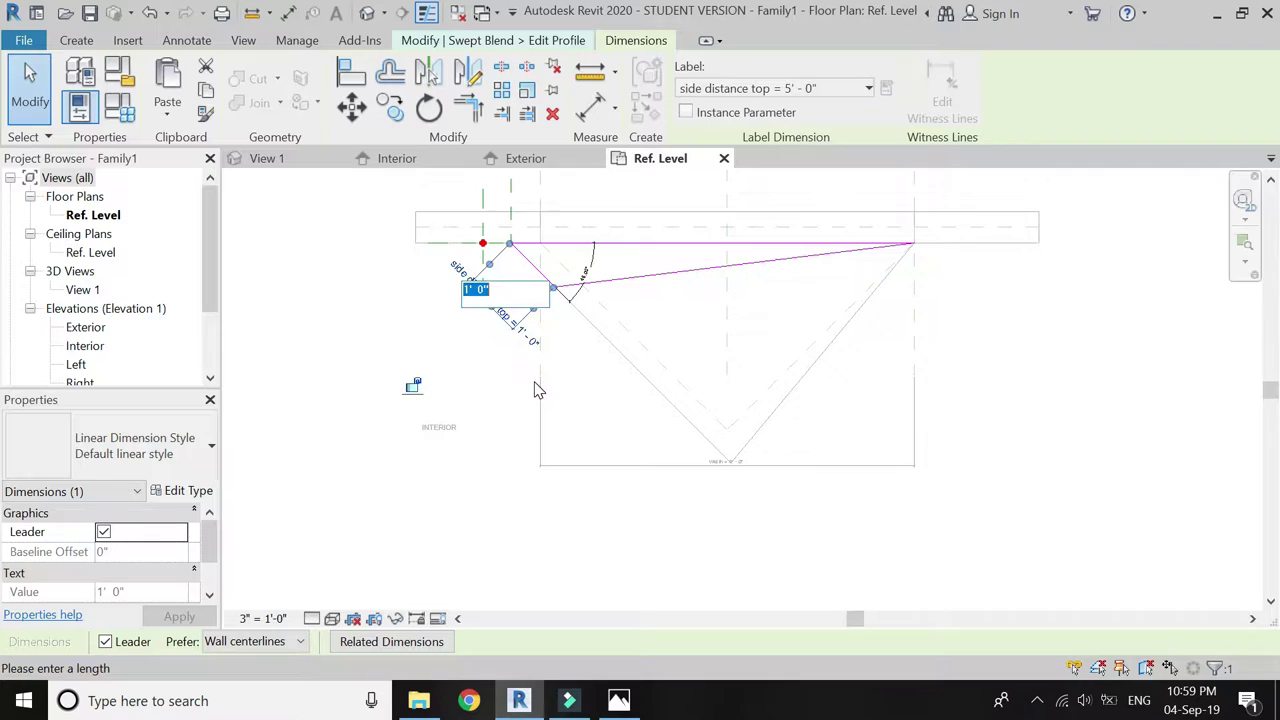
key(Return)
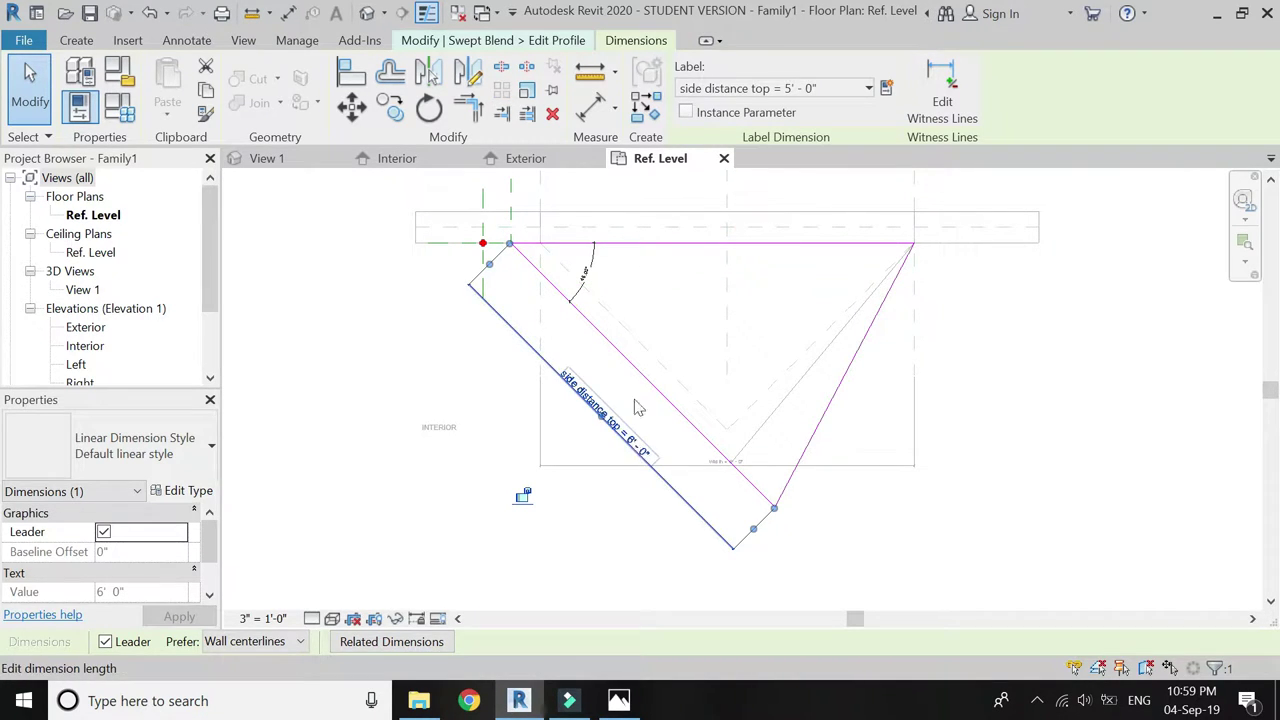
click(615, 263)
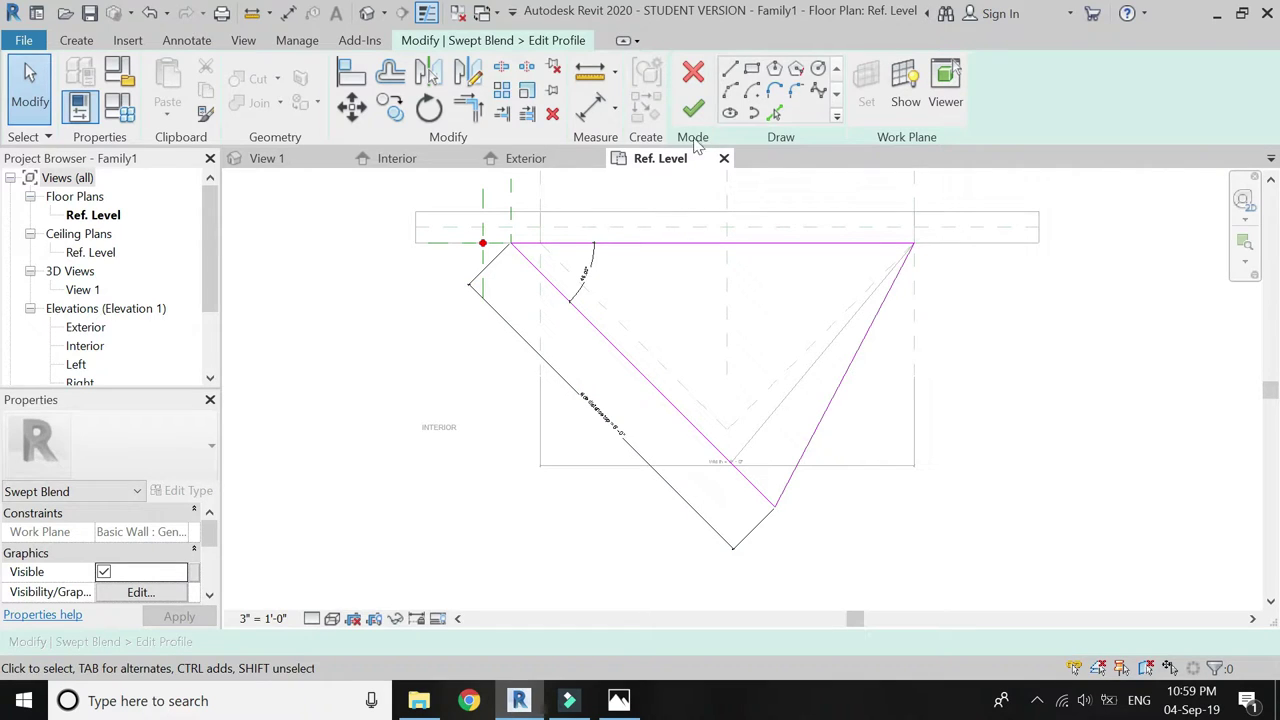
Finish the profile sketch and the swept blend to create the V-shaped frame solid
click(695, 110)
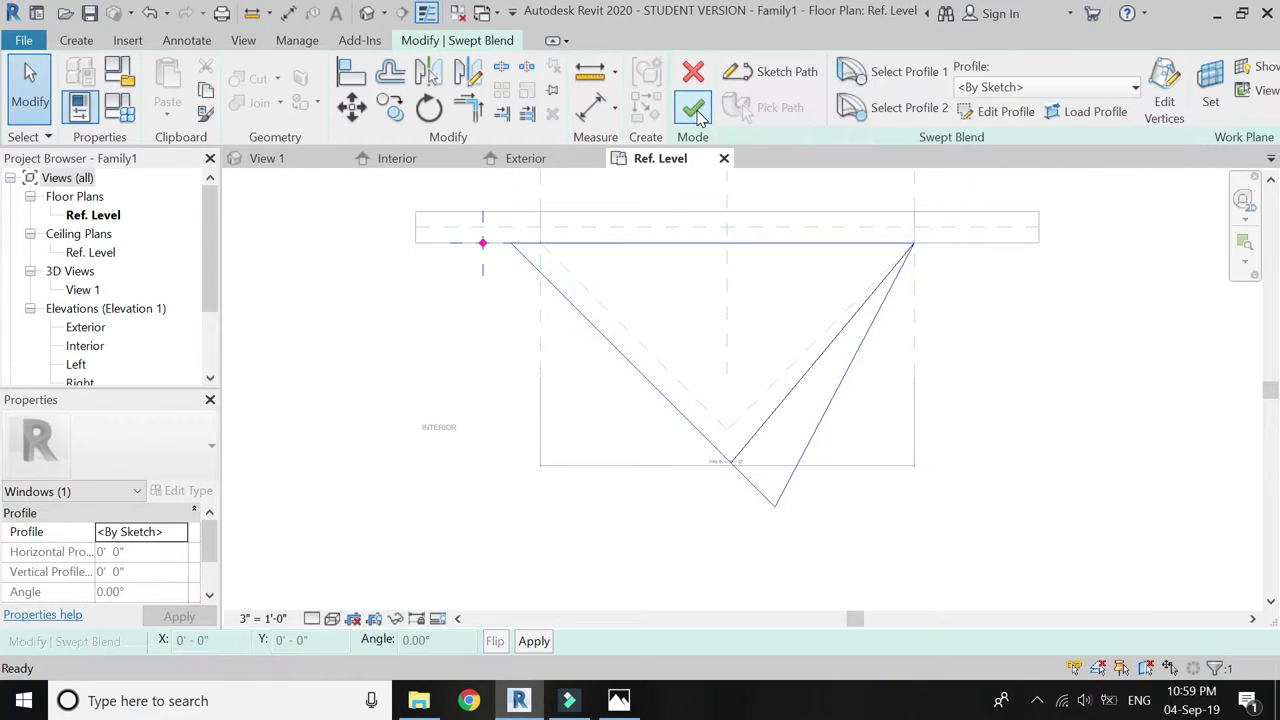
click(695, 110)
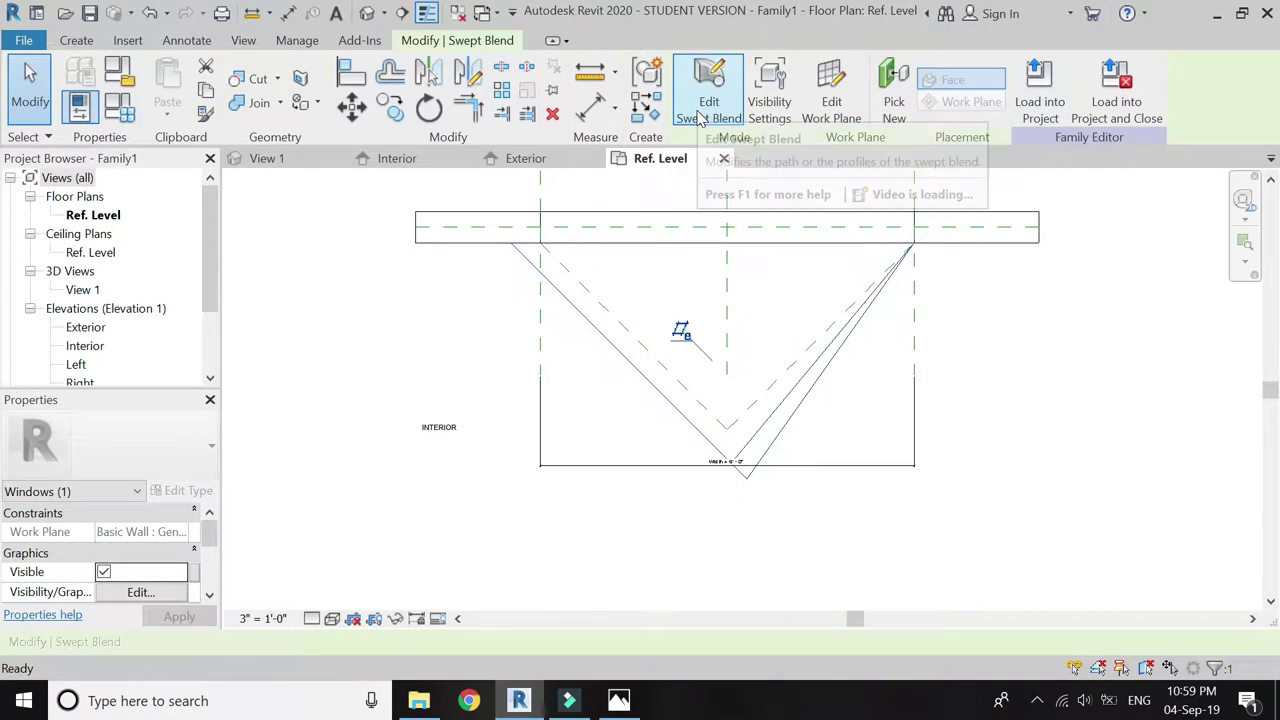
key(Escape)
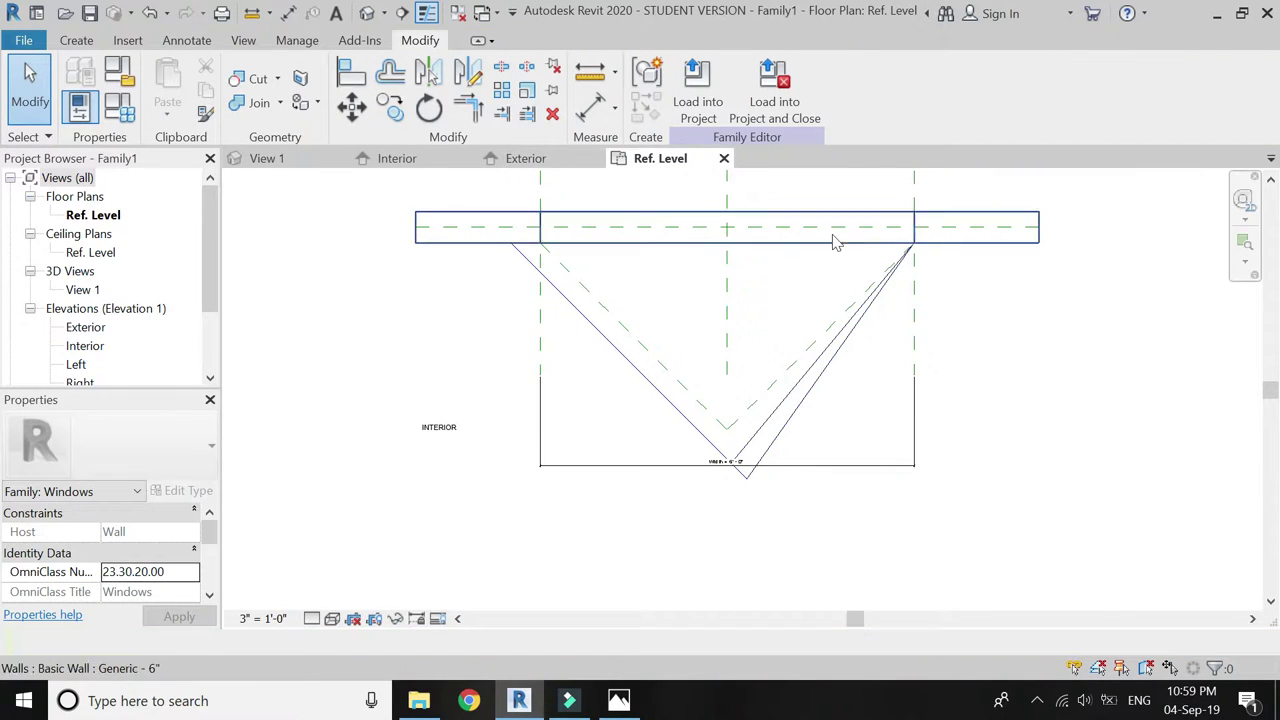
Inspect the frame in the Default 3D View, then return to the Ref. Level plan
click(369, 16)
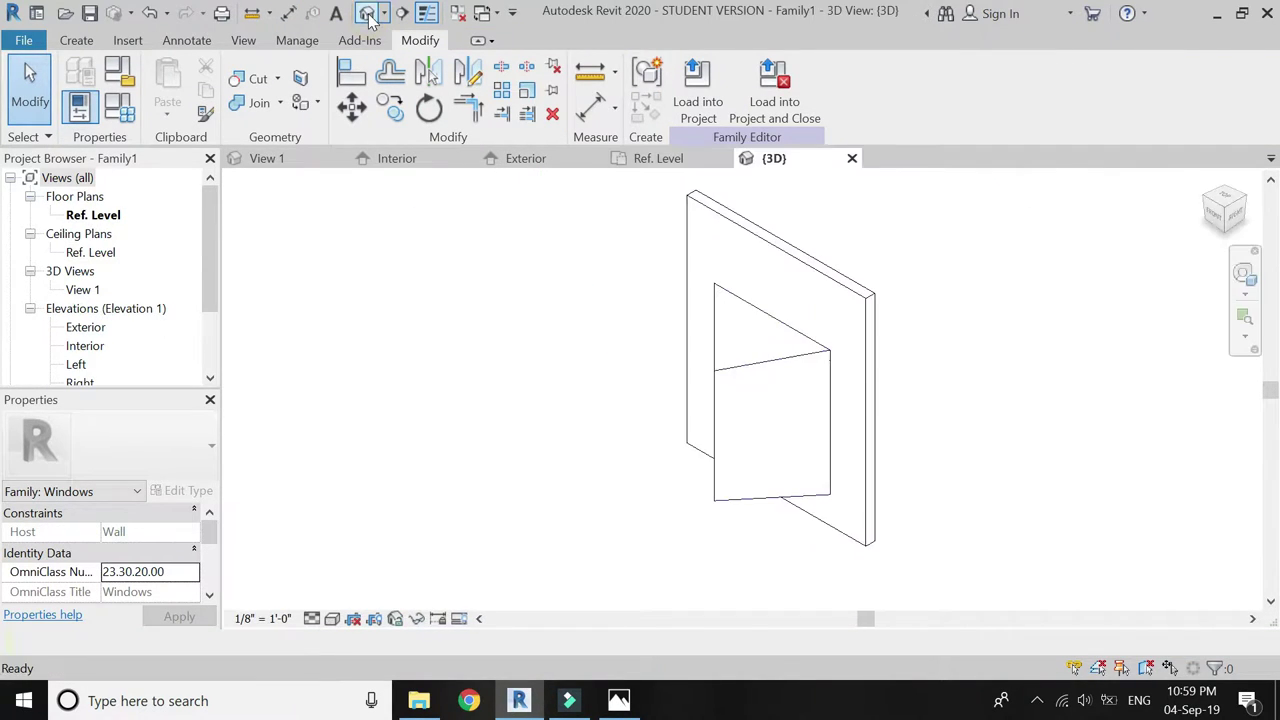
click(1247, 280)
drag(1014, 240, 779, 397)
drag(805, 450, 811, 411)
key(Escape)
click(655, 160)
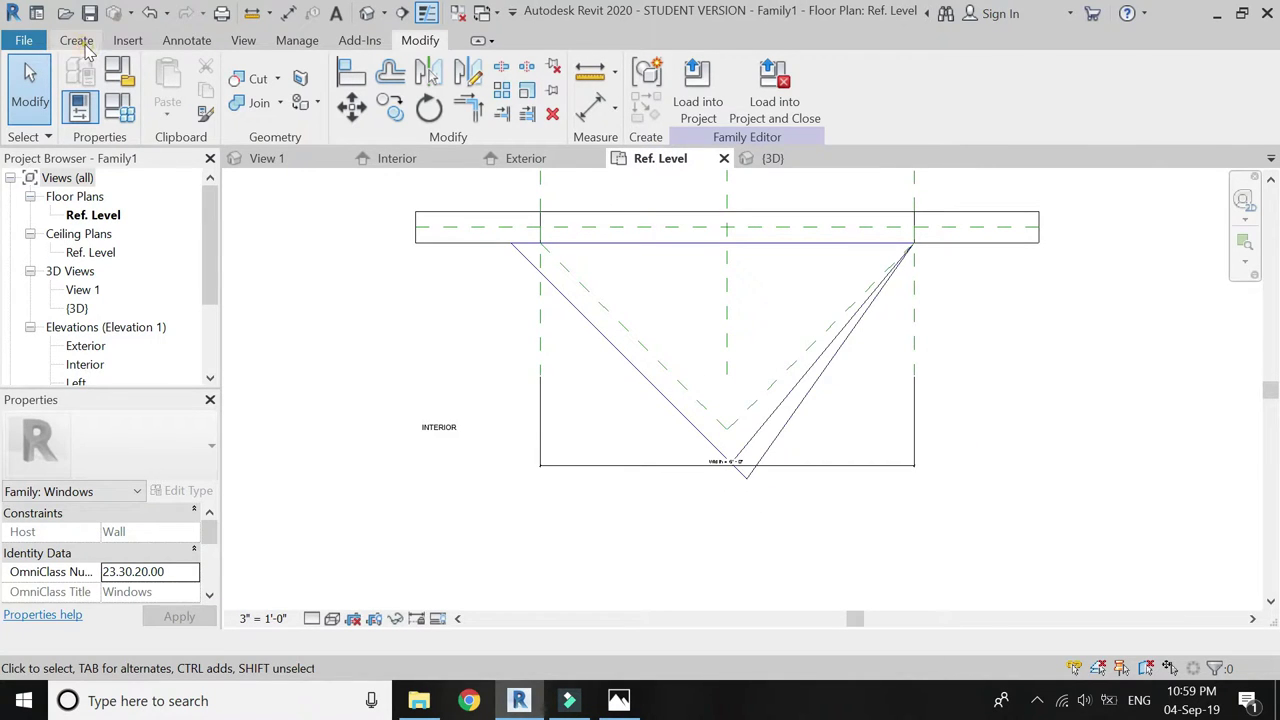
Cancel the solid extrusion sketch without creating it
click(77, 41)
click(183, 67)
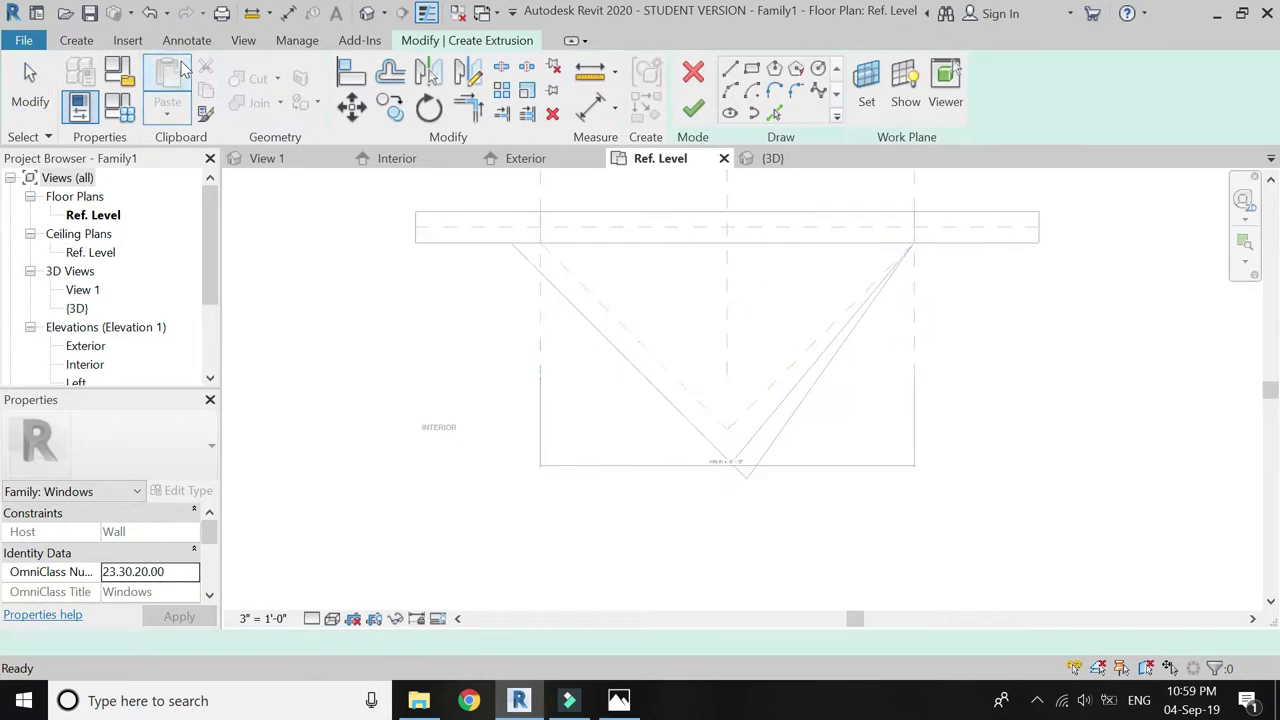
click(692, 78)
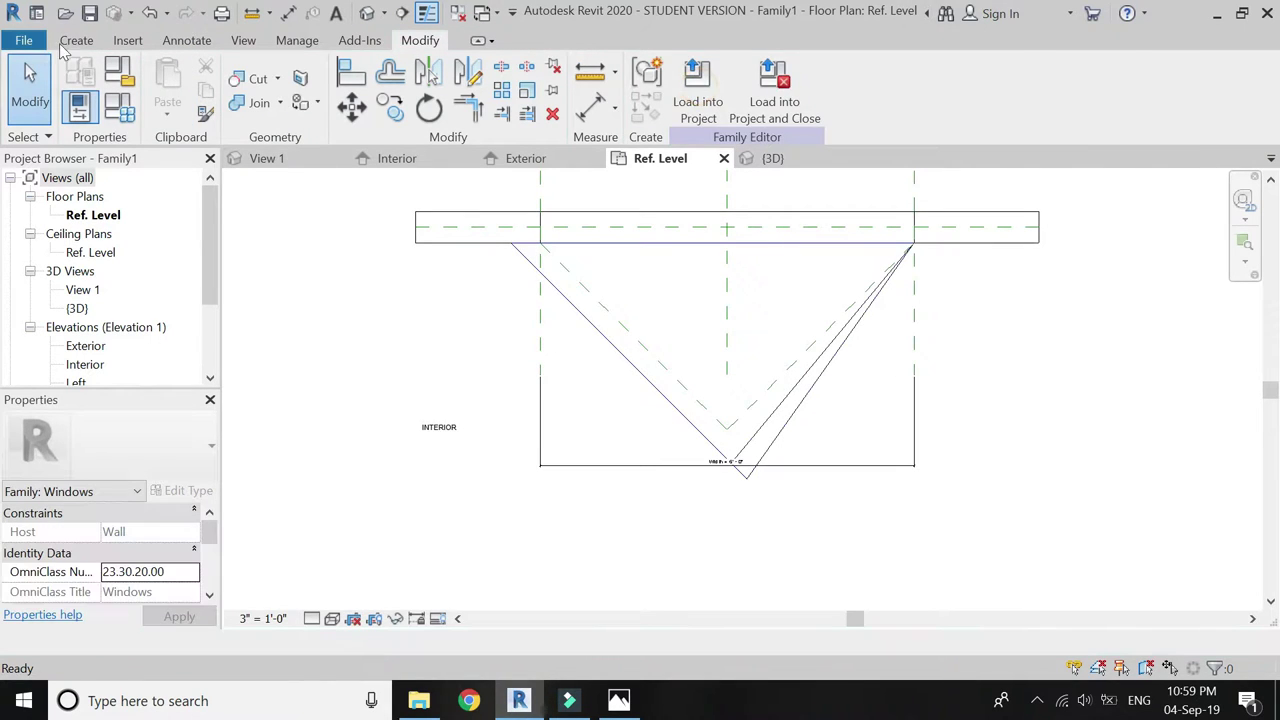
Start a void extrusion with Reference Plane: Sill as its work plane
click(76, 40)
click(319, 115)
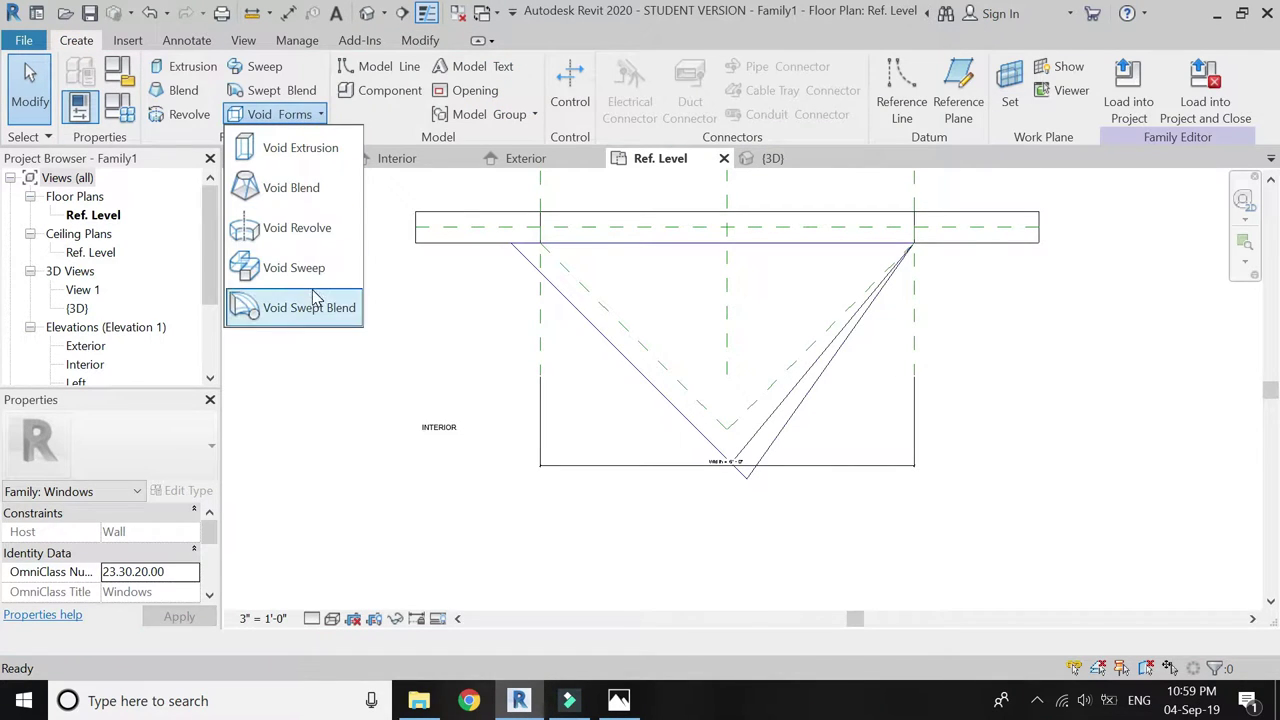
click(290, 163)
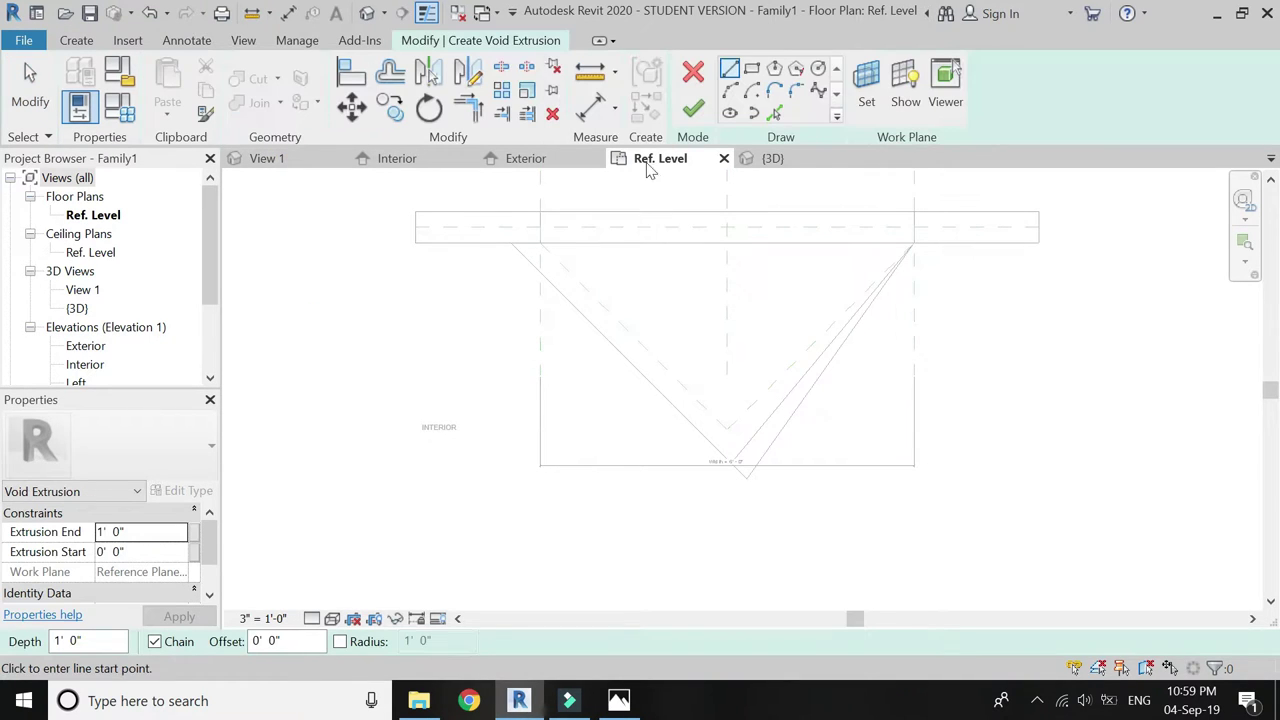
click(864, 104)
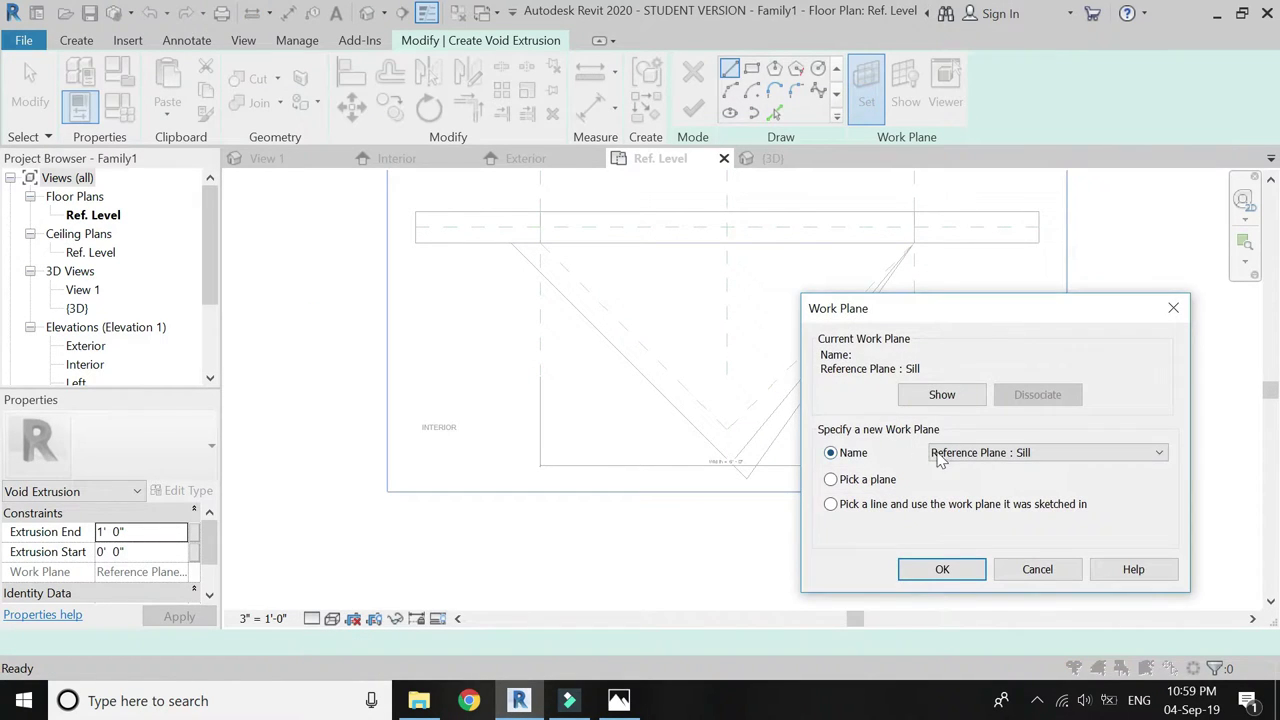
click(943, 569)
Sketch the void's left diagonal edge and the vertical edge up to the wall corner
scroll(606, 220, up, 2)
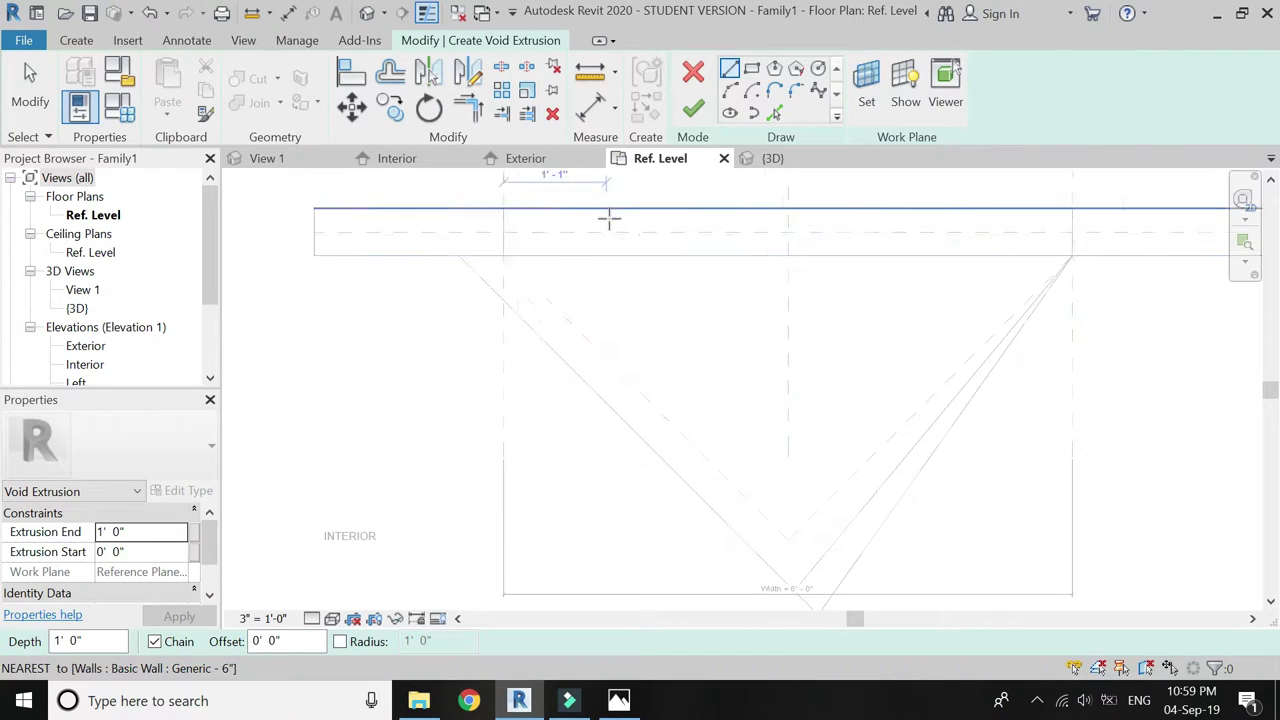
click(502, 257)
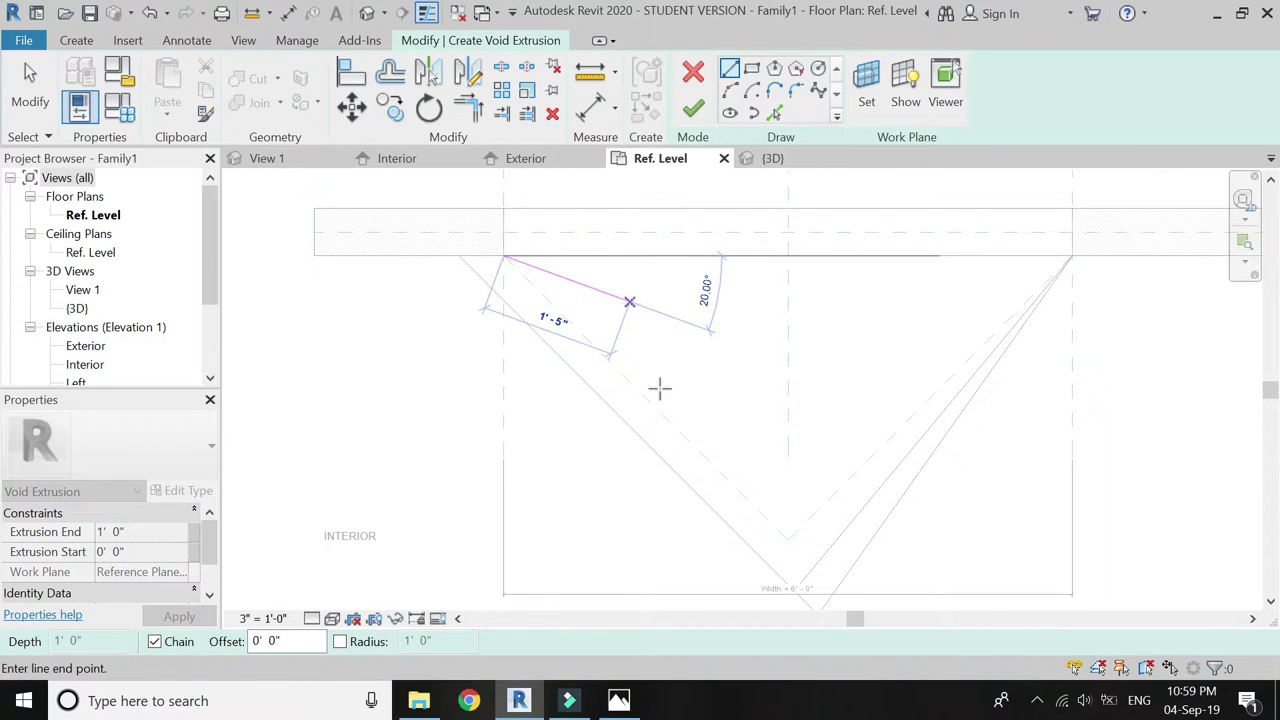
scroll(708, 463, down, 3)
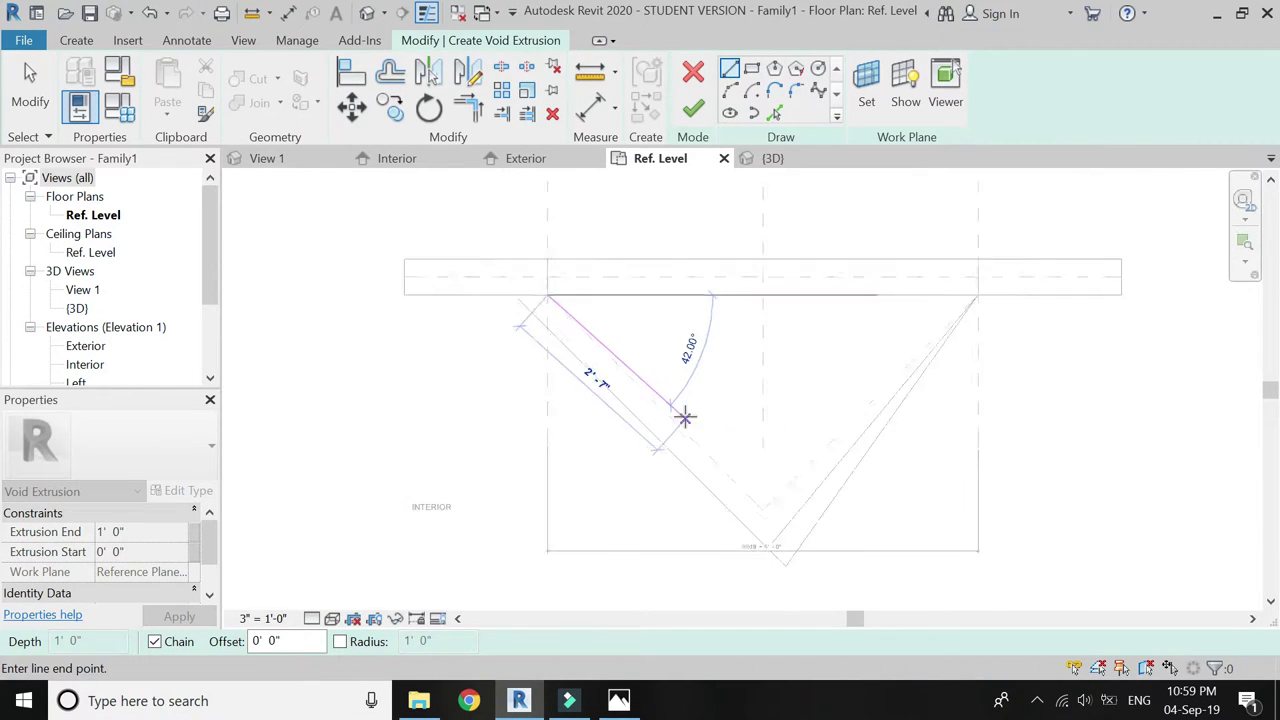
scroll(717, 443, down, 1)
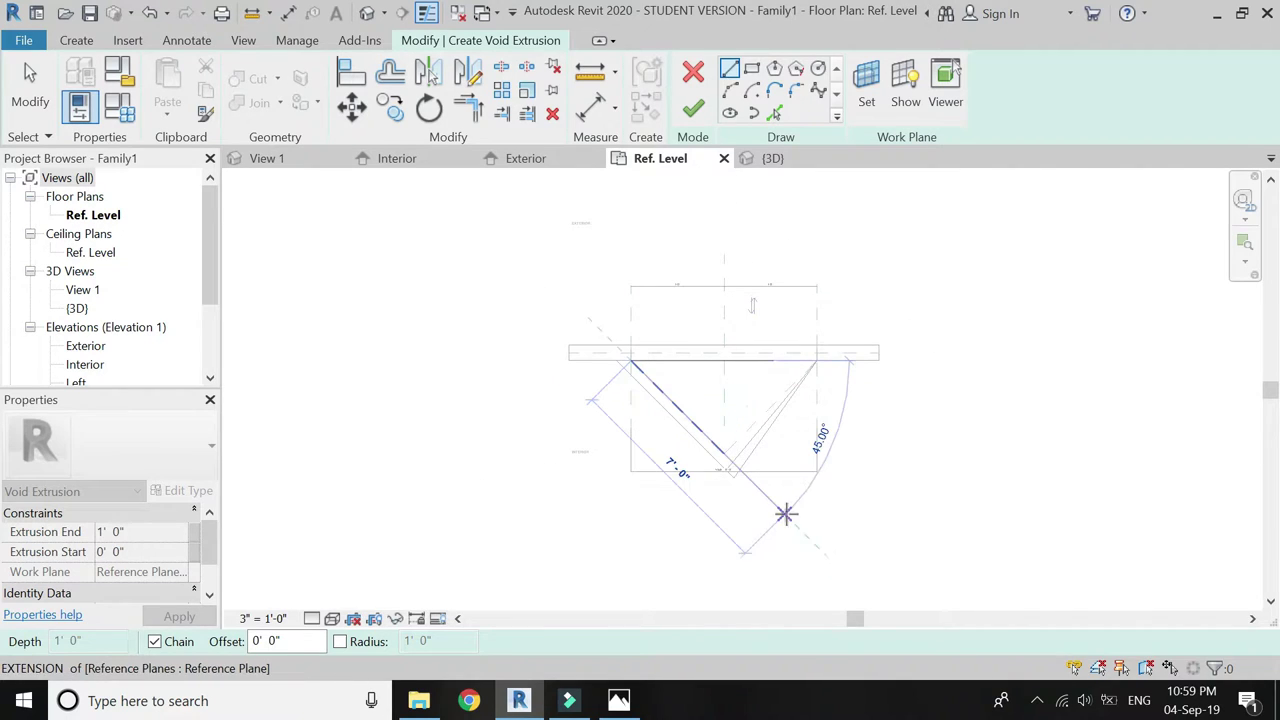
click(818, 548)
scroll(816, 344, up, 3)
scroll(816, 344, up, 2)
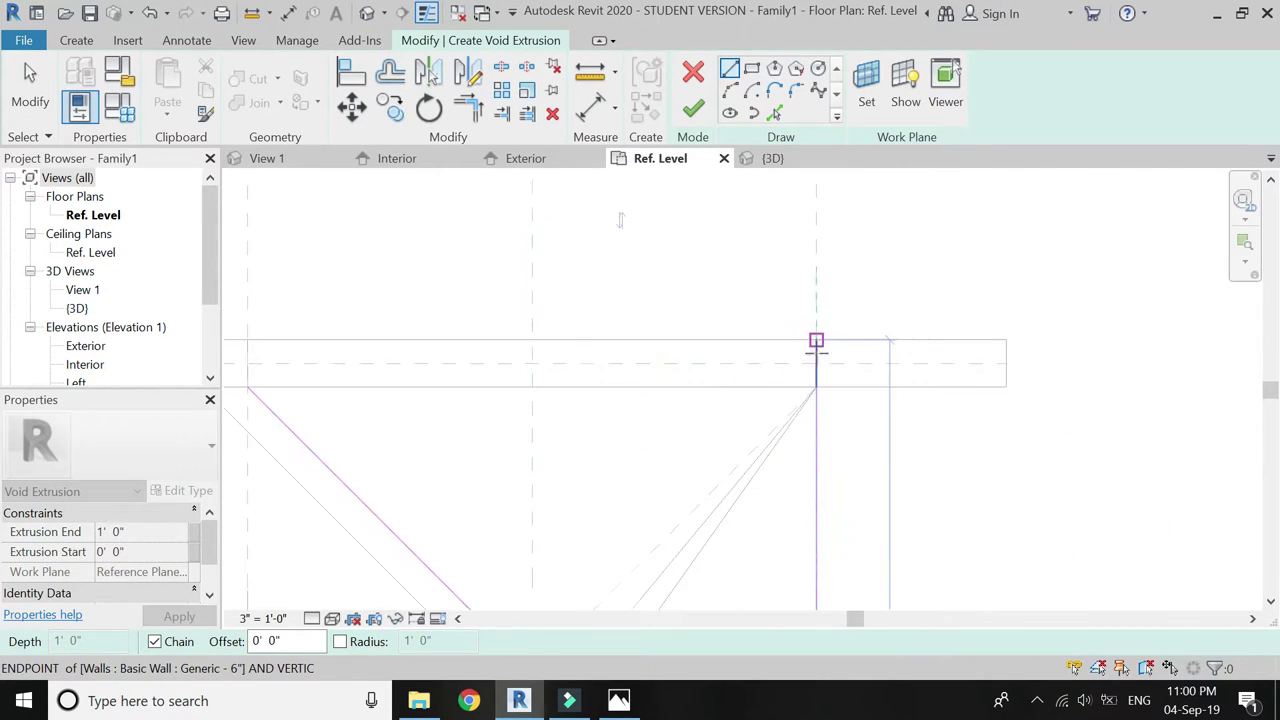
click(815, 383)
Close the void outline, set Extrusion End to 5' 0" and finish the sketch
scroll(1020, 397, down, 2)
scroll(714, 400, up, 2)
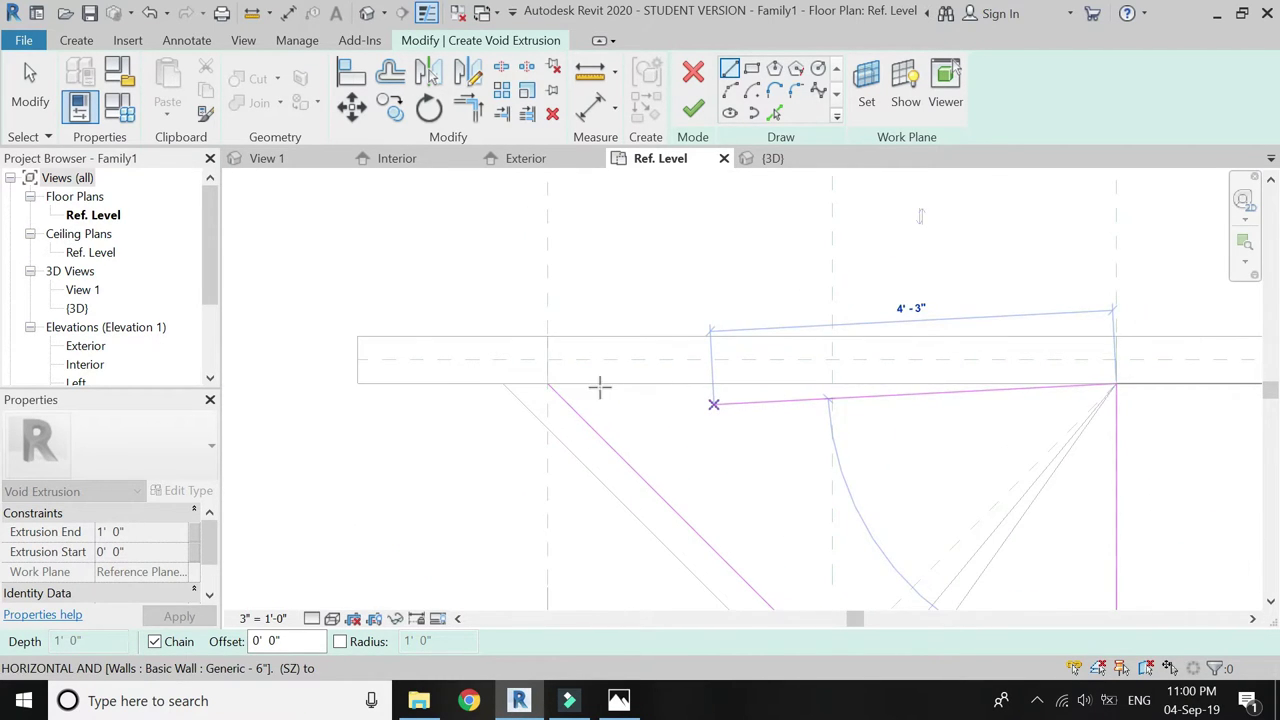
click(548, 383)
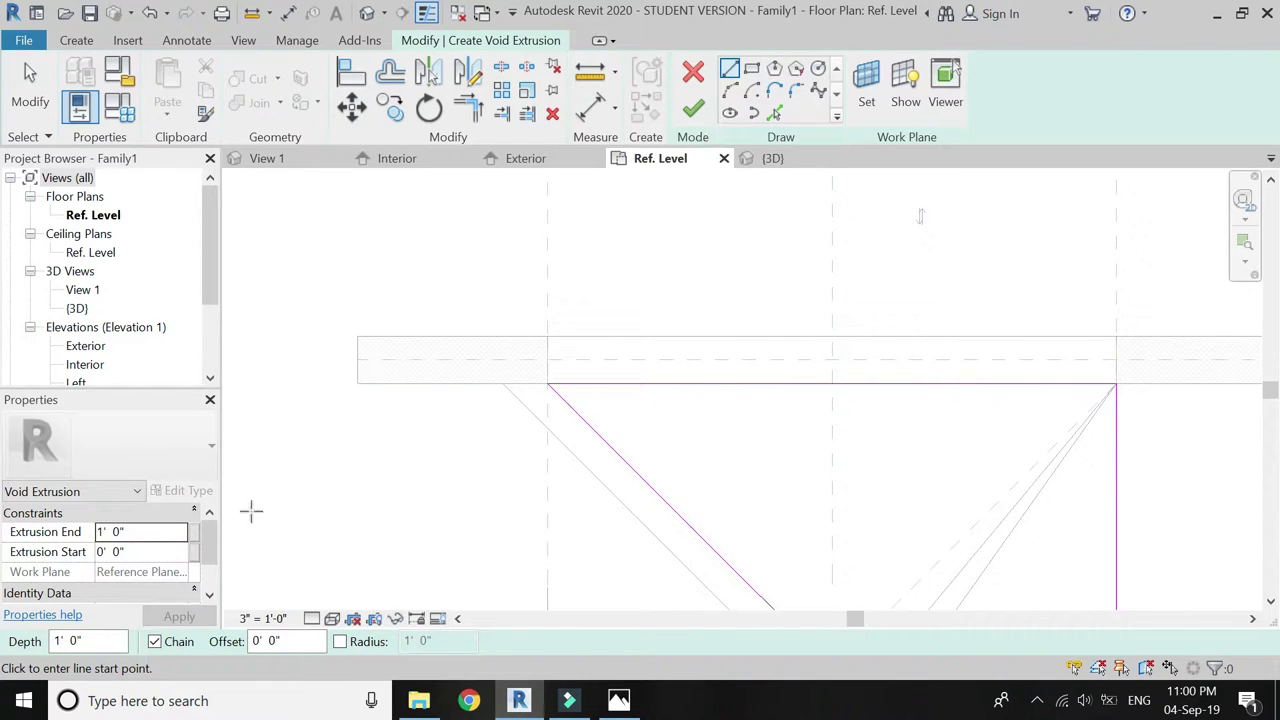
click(160, 531)
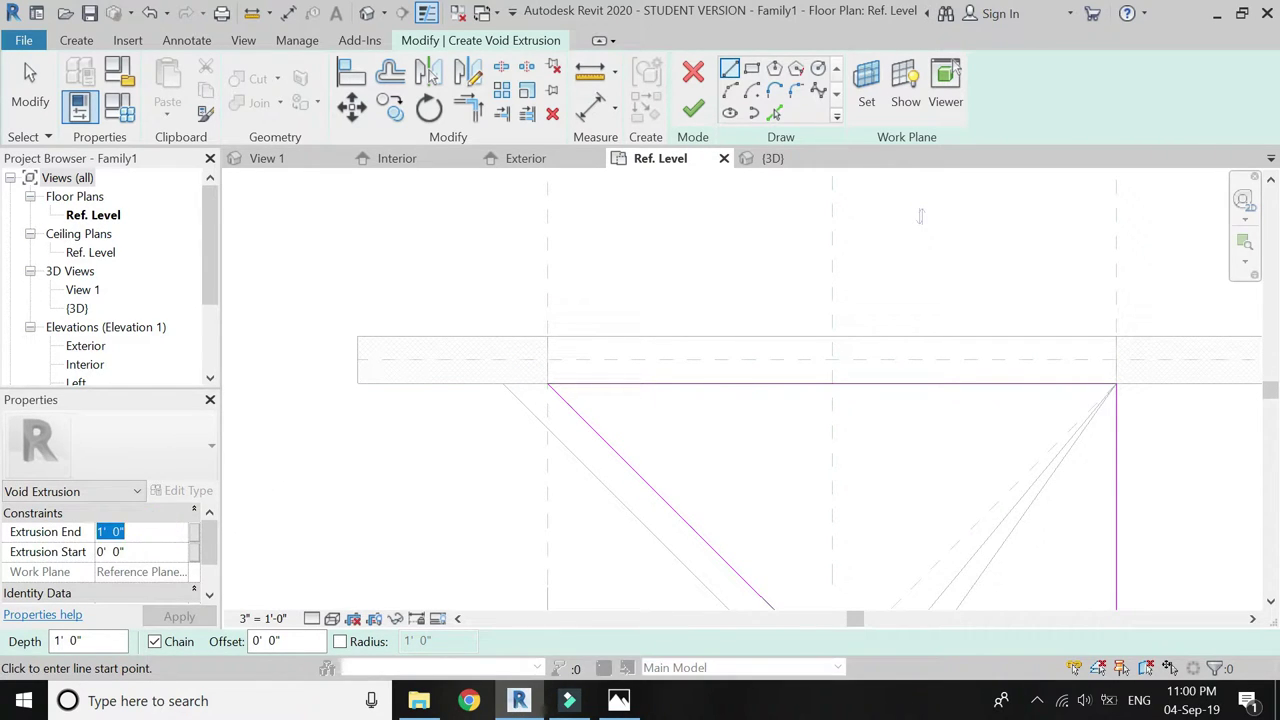
click(693, 108)
In the Interior elevation, stretch the void's top up to the upper reference plane
click(422, 158)
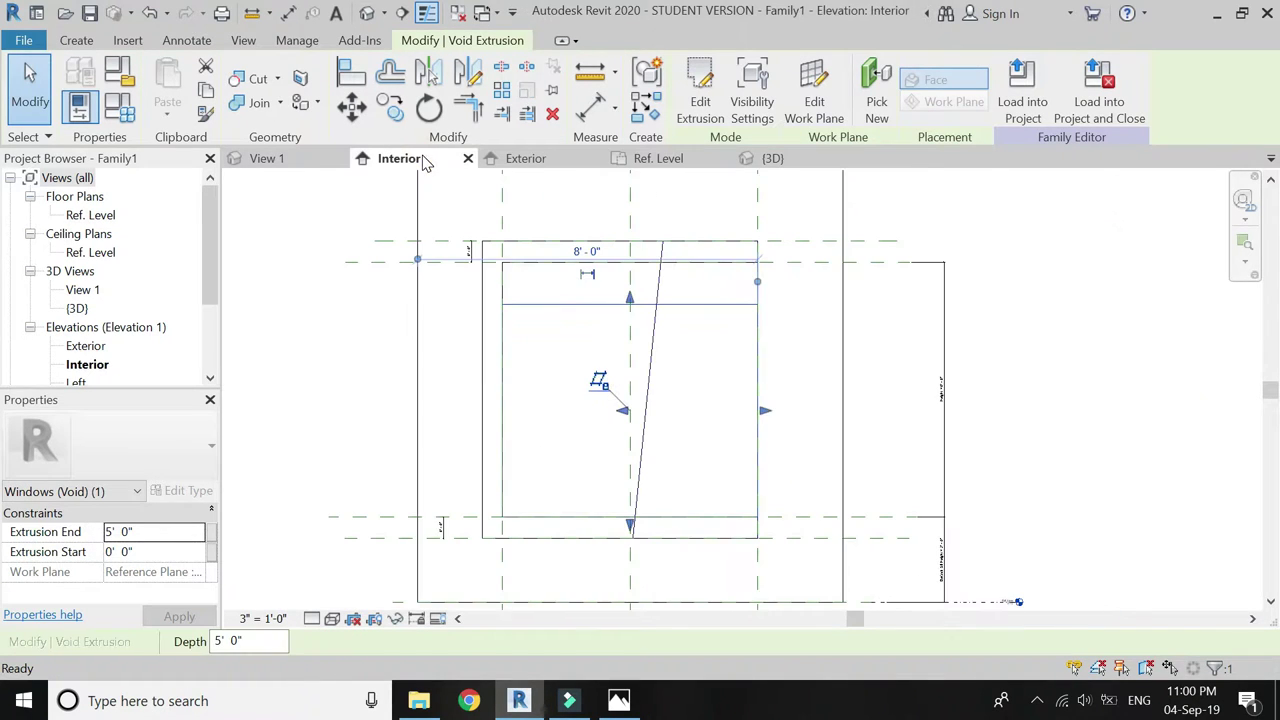
scroll(566, 283, up, 3)
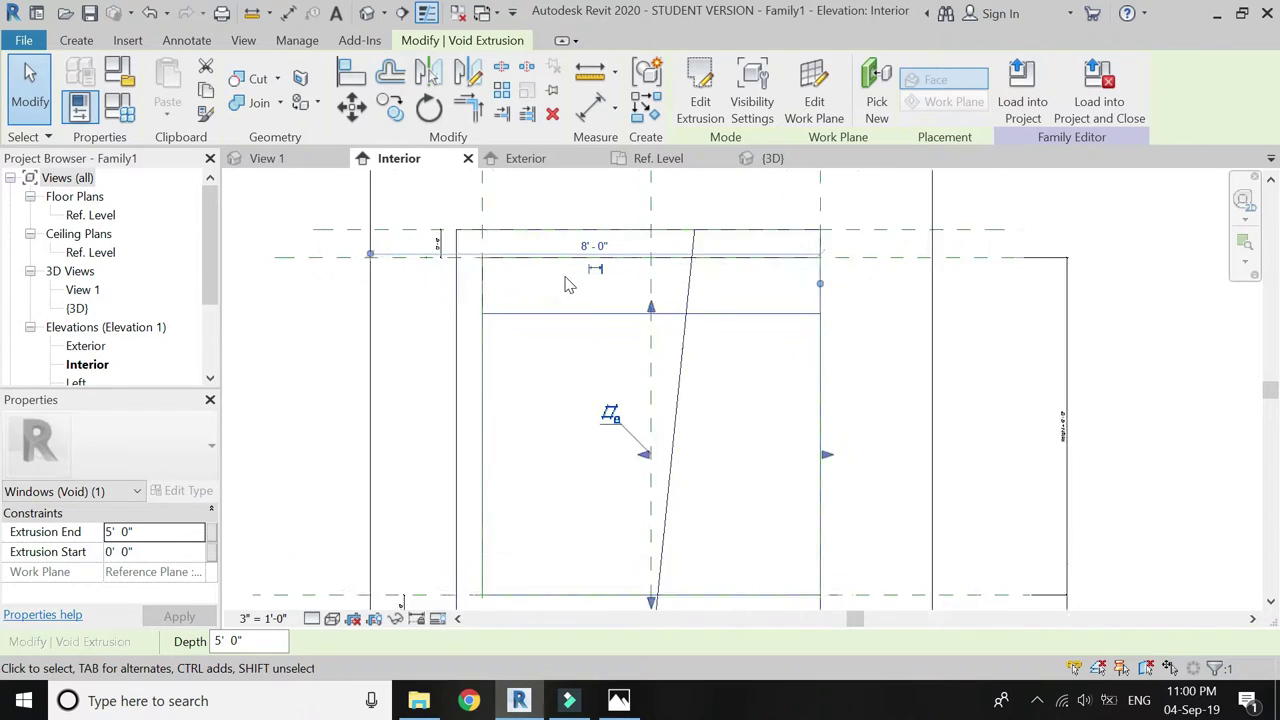
drag(670, 318, 677, 240)
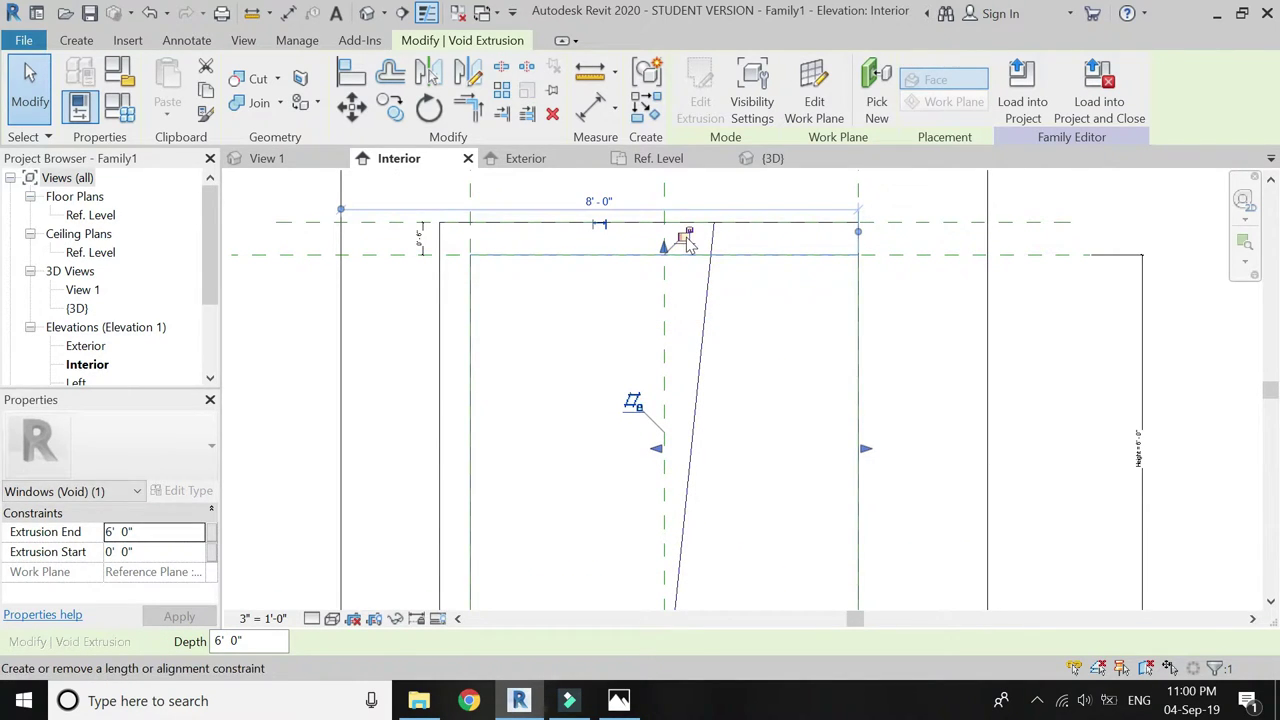
scroll(634, 331, down, 2)
key(Escape)
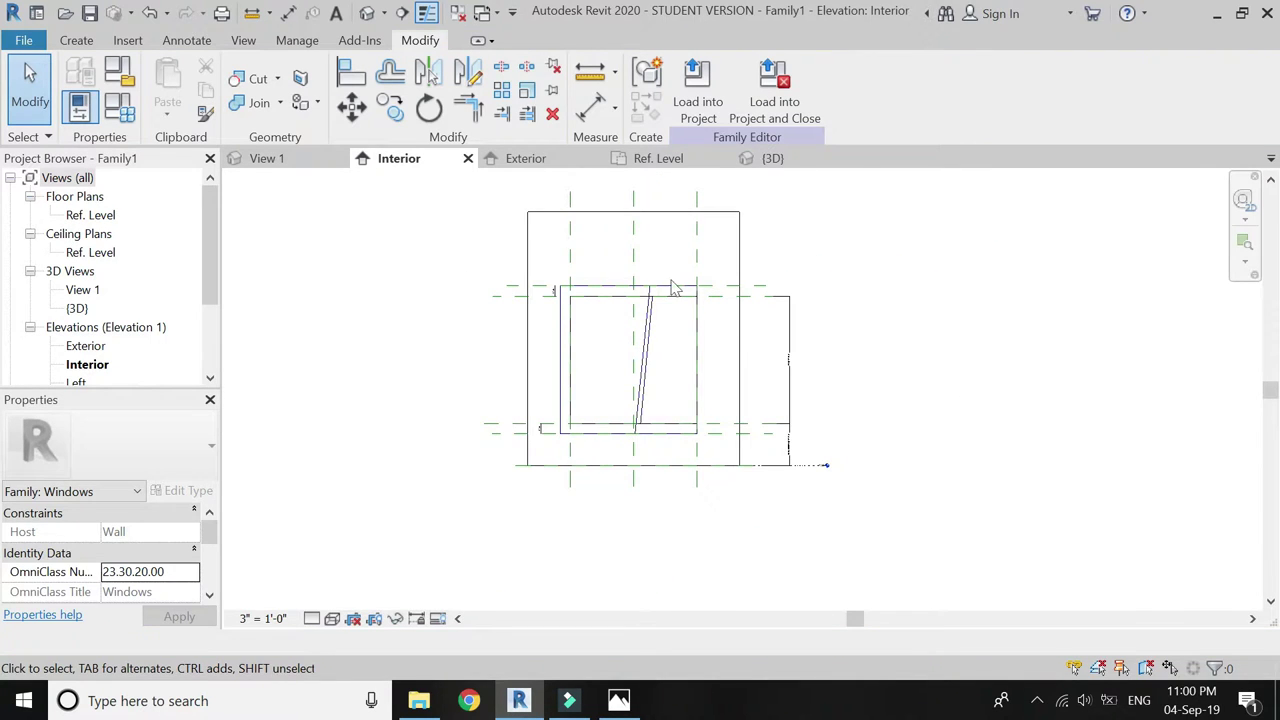
Orbit the {3D} view to check the void cut, then return to Interior
click(772, 158)
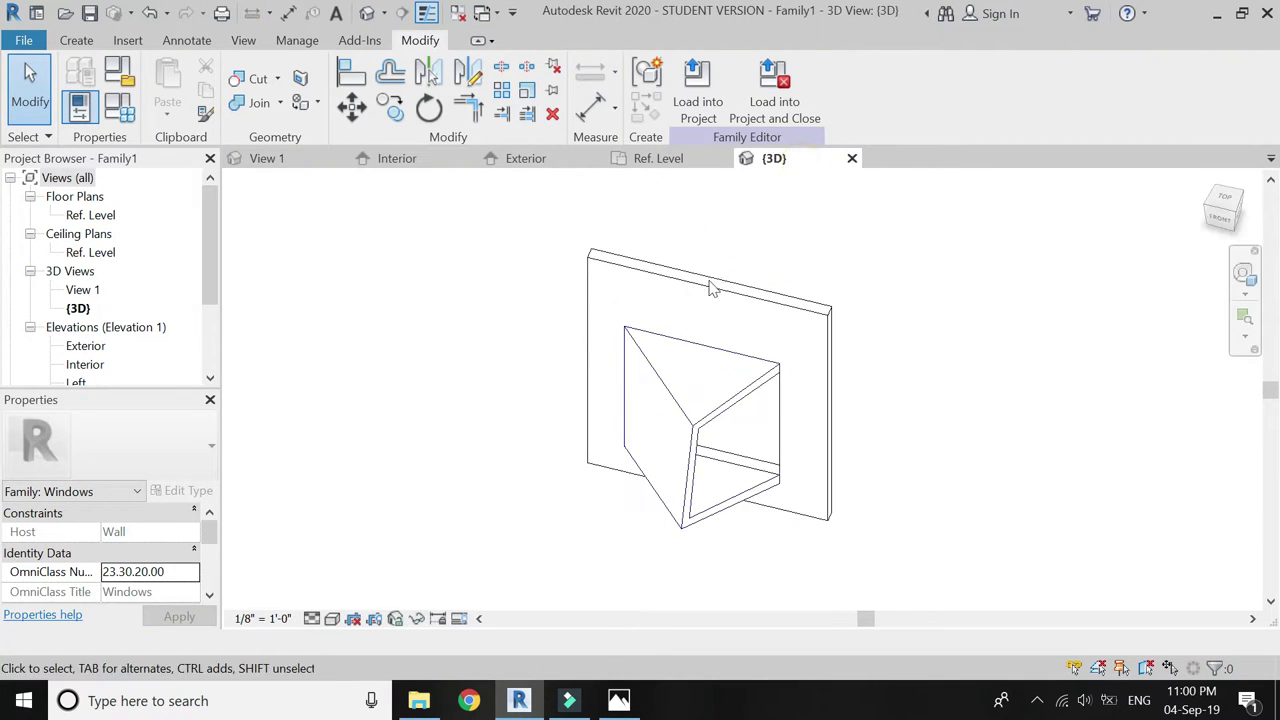
click(1243, 272)
drag(988, 270, 748, 435)
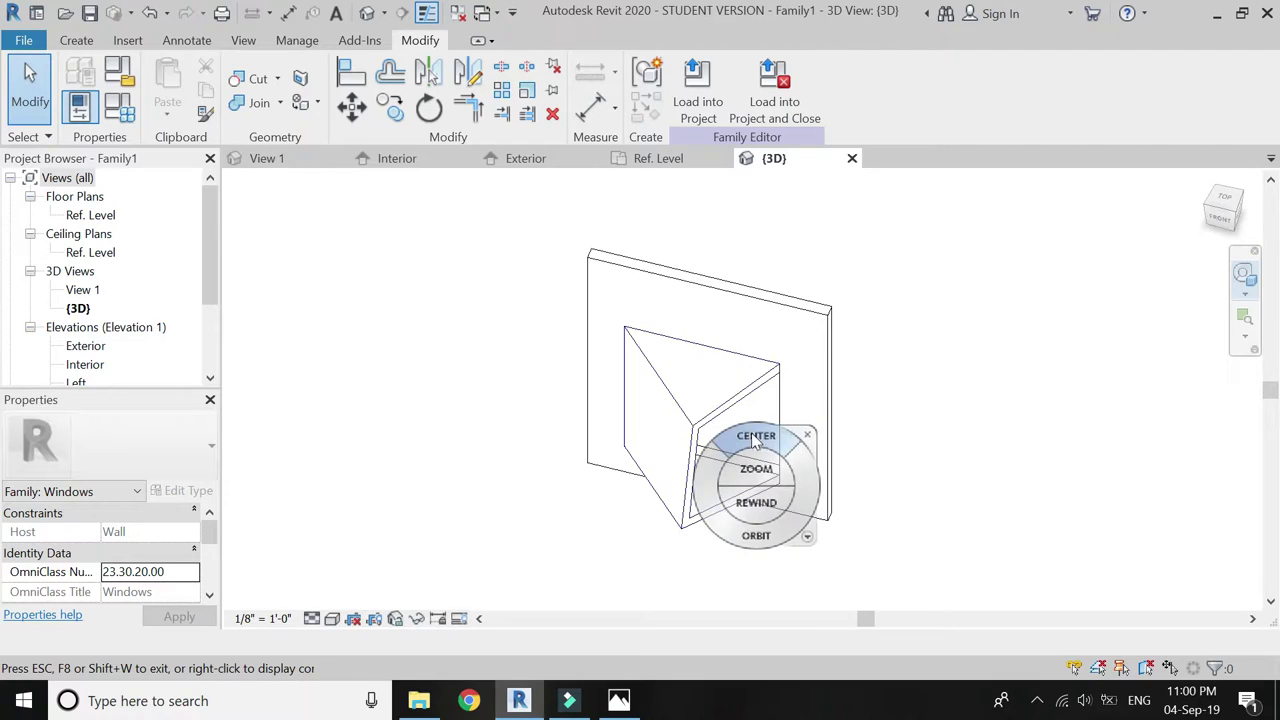
drag(804, 503, 750, 455)
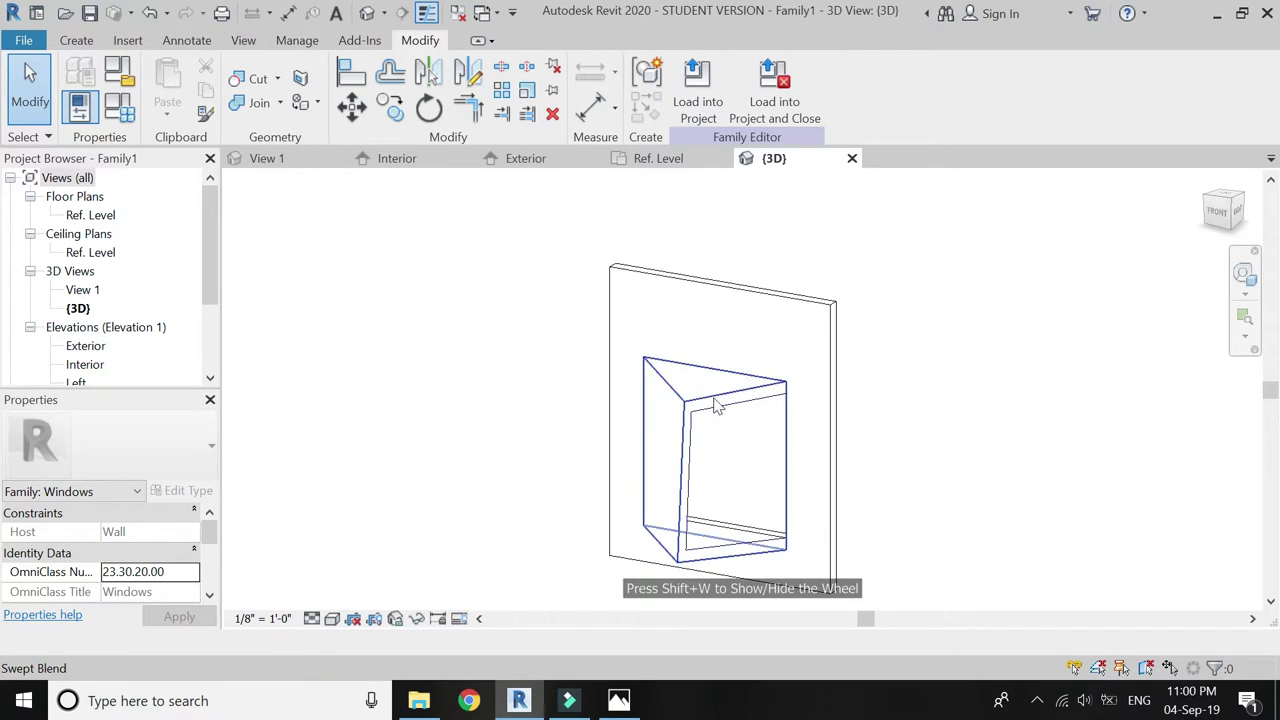
click(409, 164)
scroll(555, 290, up, 5)
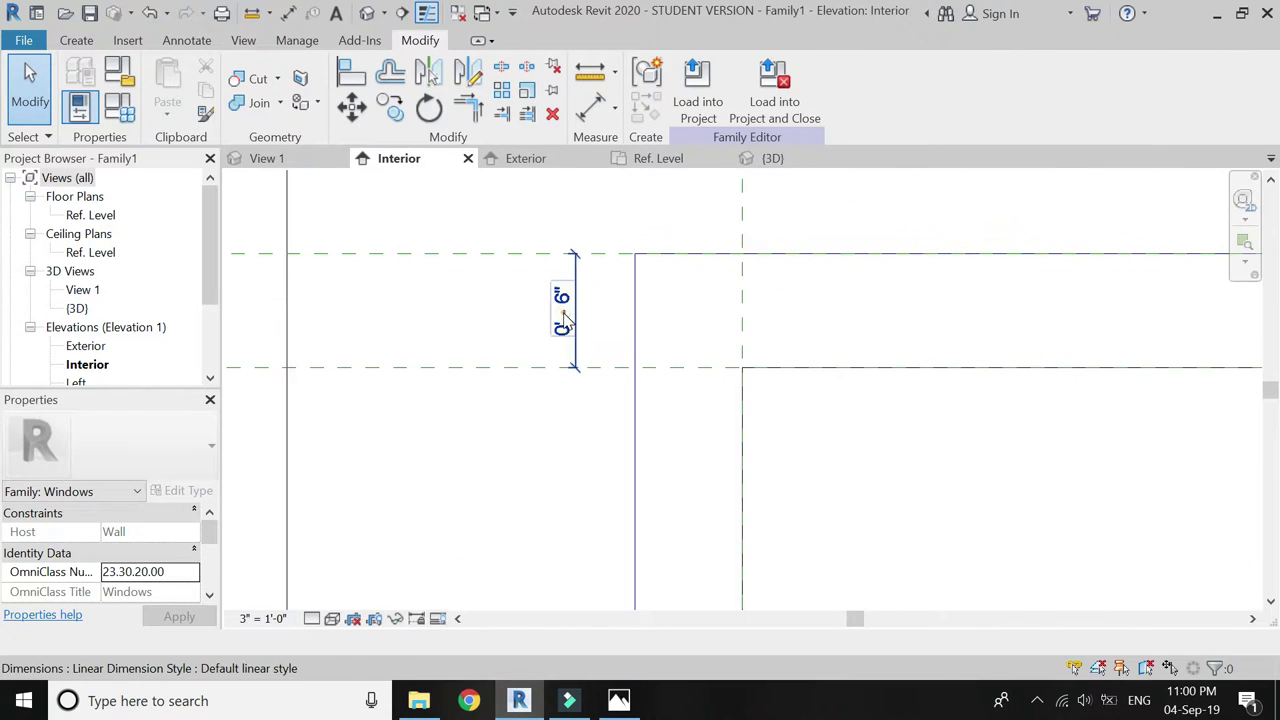
Change the top 0'-6" reference plane spacing to 4"
click(578, 310)
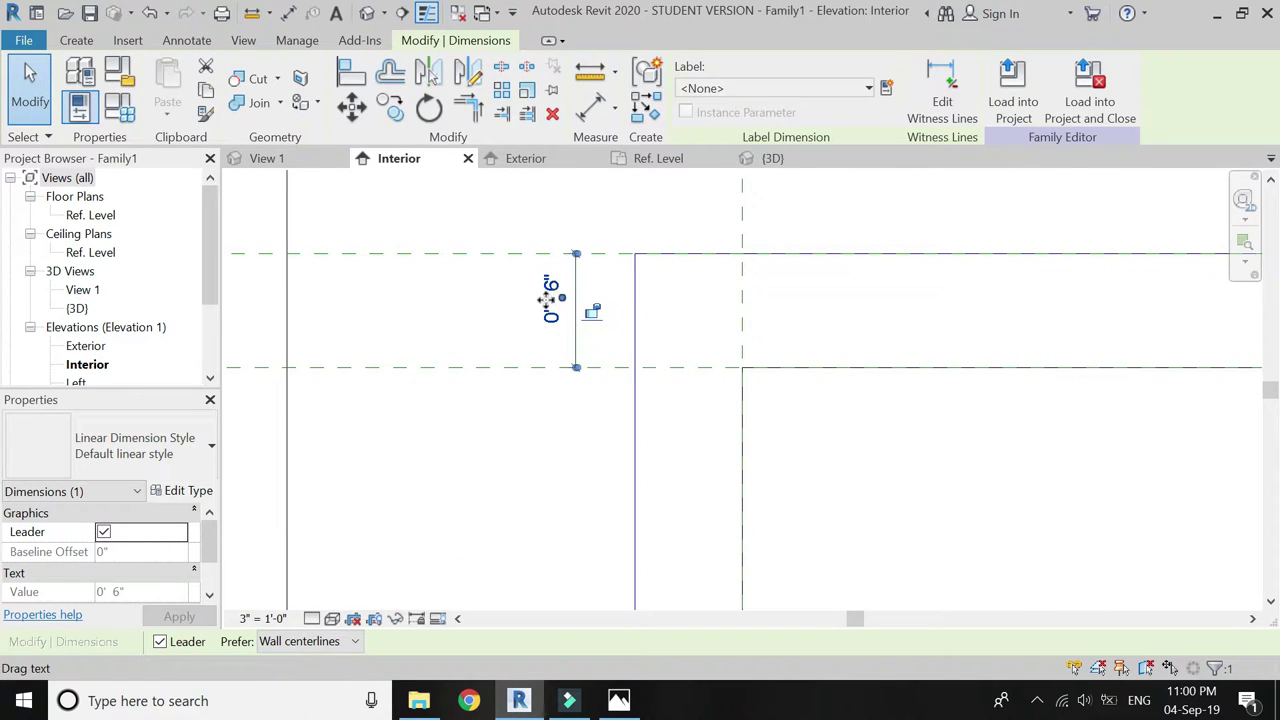
key(Escape)
click(545, 253)
click(550, 294)
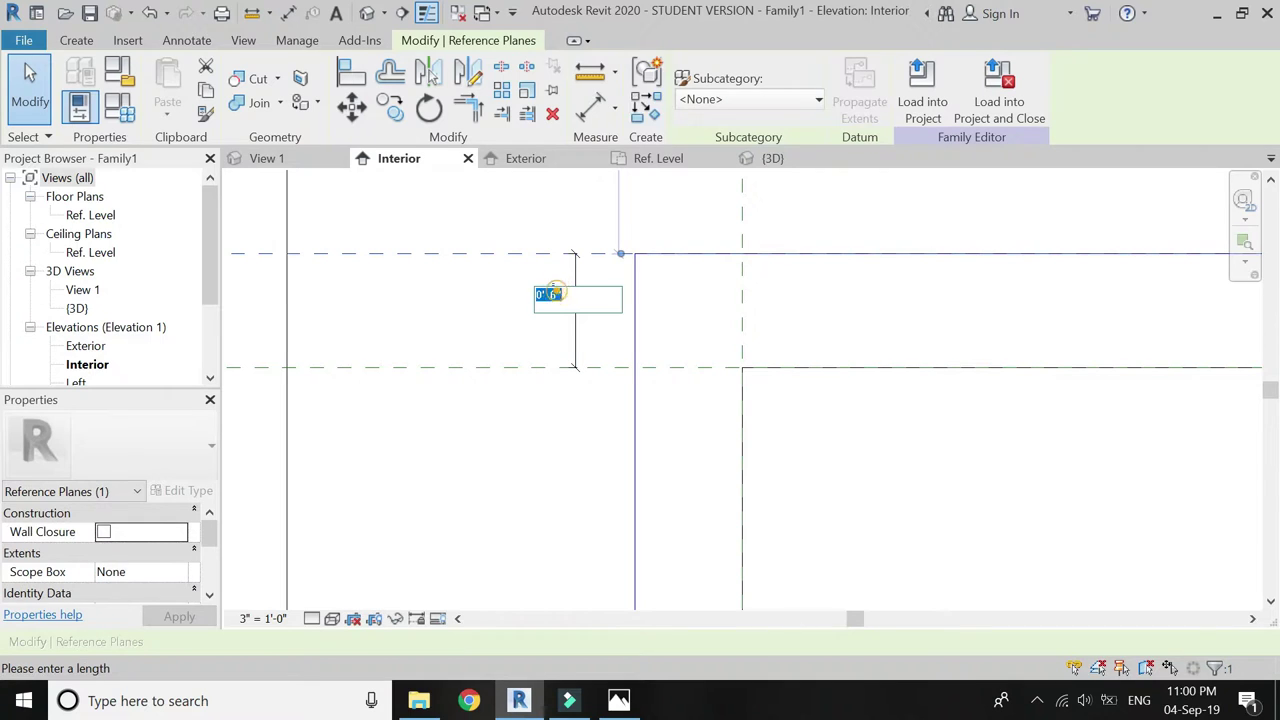
text(4")
key(Return)
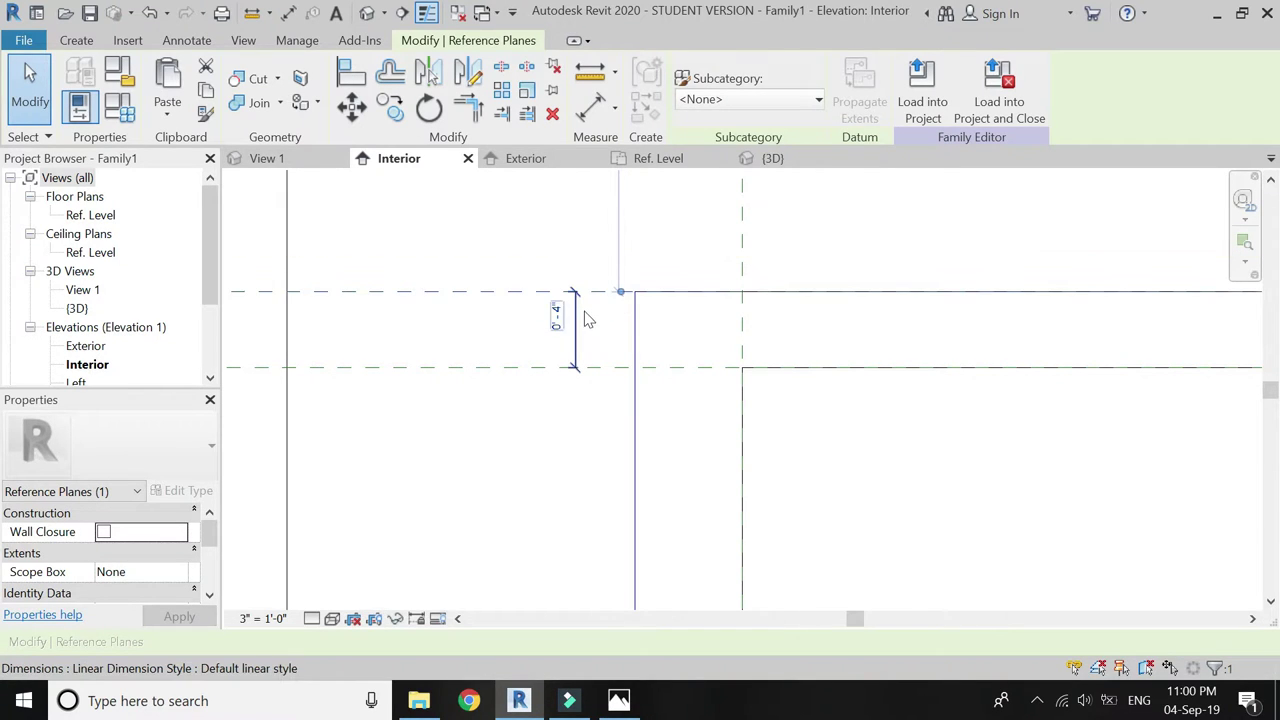
click(578, 334)
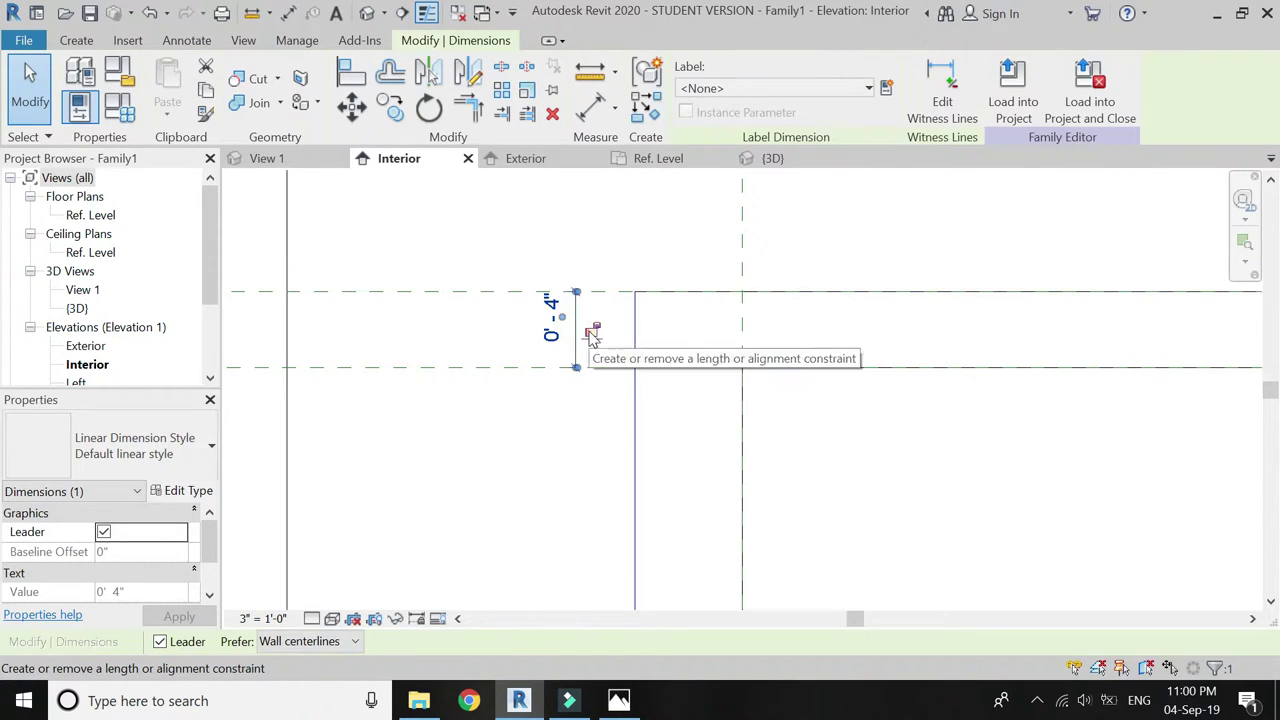
click(586, 243)
scroll(586, 246, down, 3)
scroll(566, 430, up, 5)
Change the lower 0'-6" reference plane spacing to 4" as well
click(545, 420)
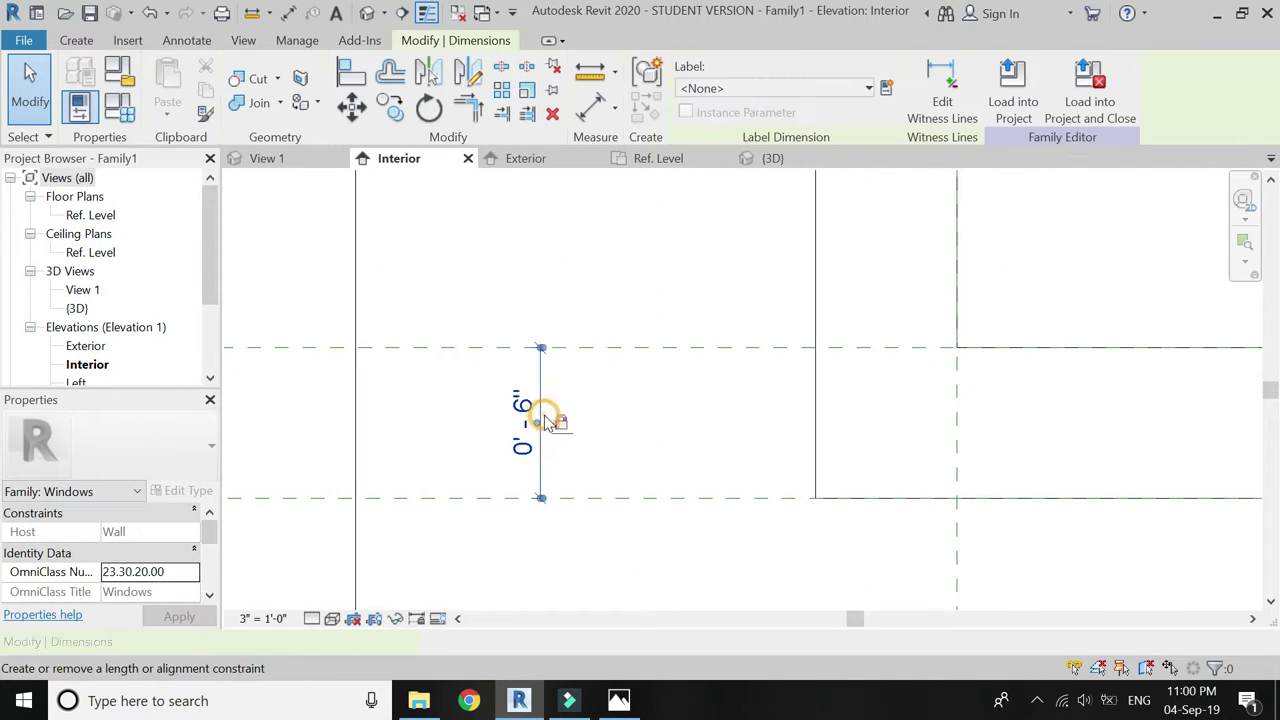
key(Escape)
click(580, 492)
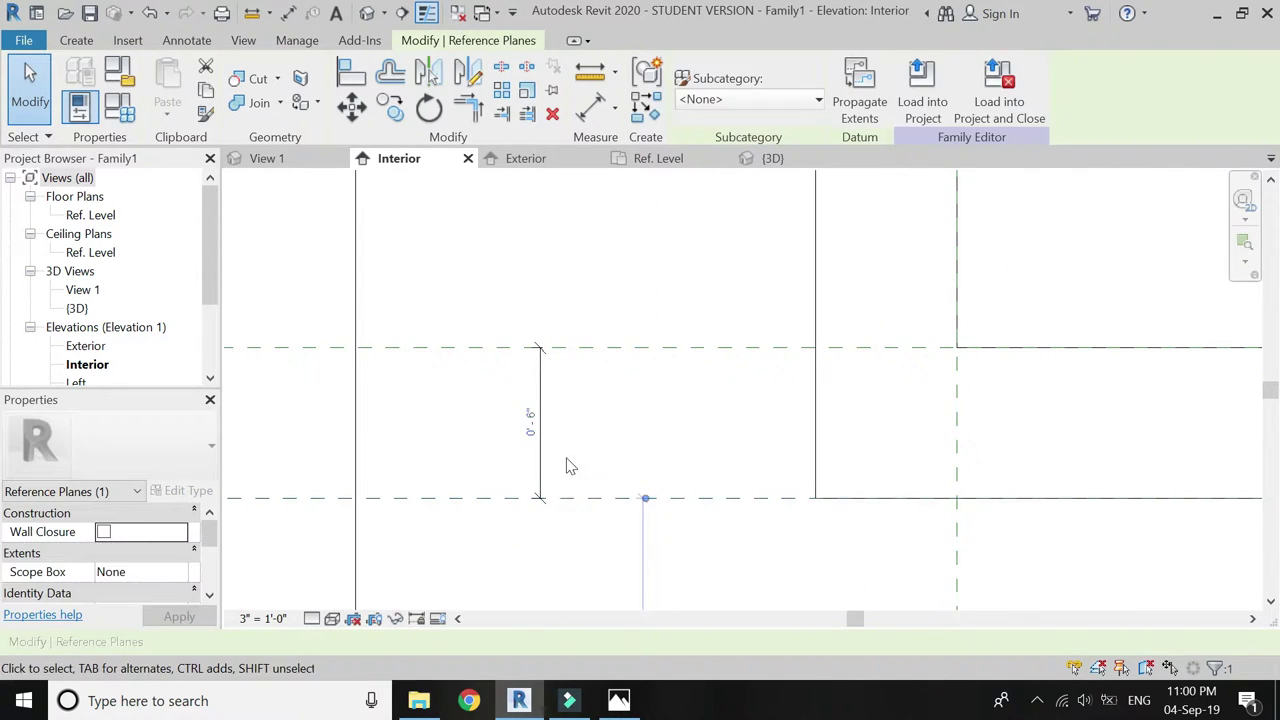
click(525, 420)
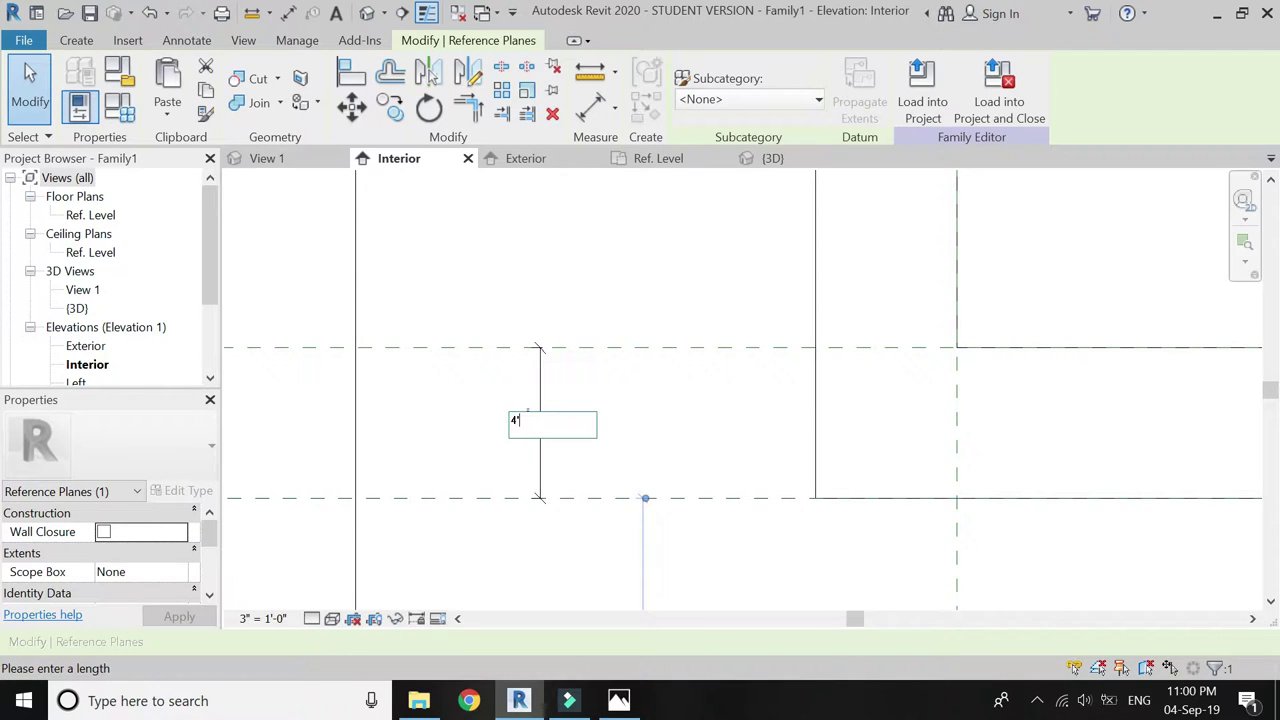
text(4")
key(Return)
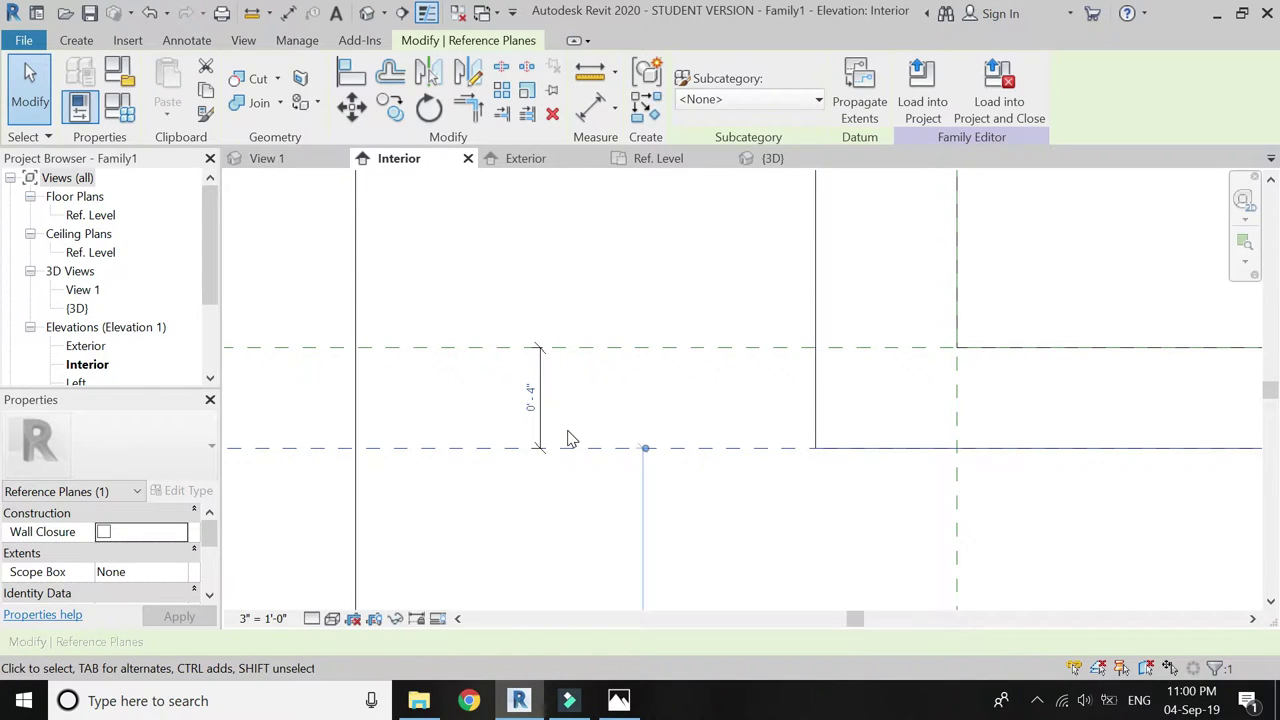
click(533, 375)
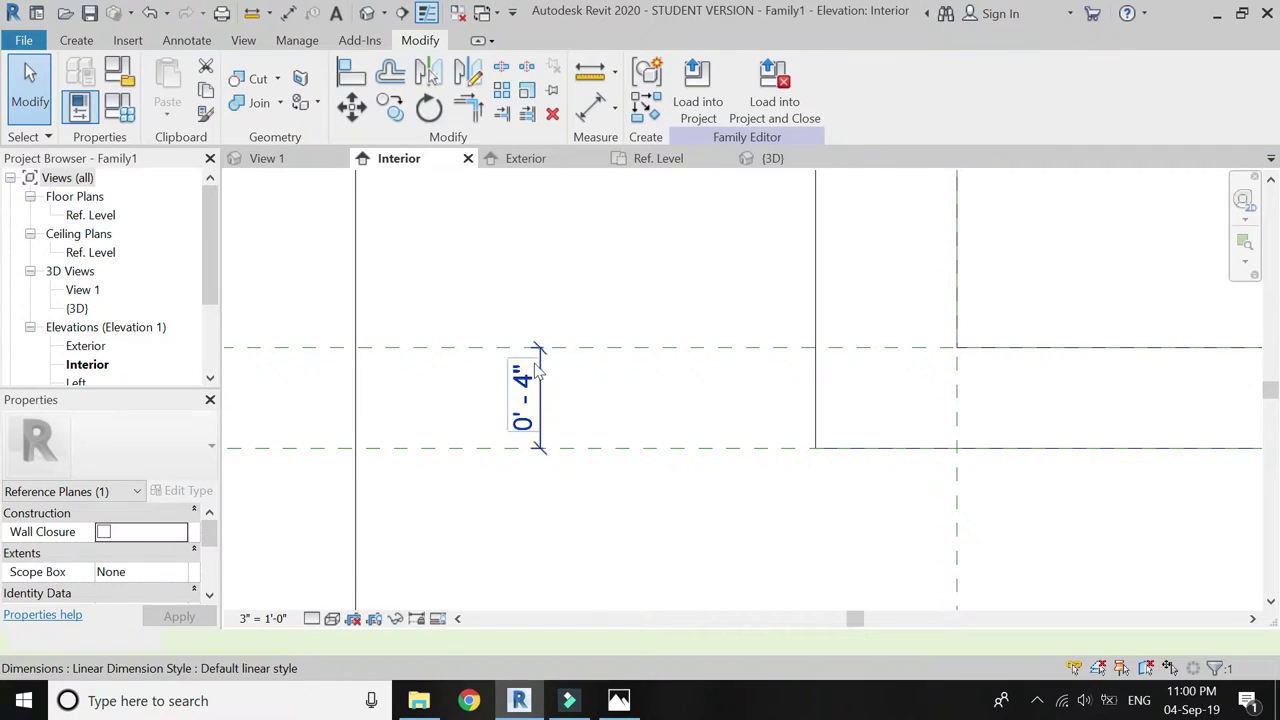
scroll(523, 394, down, 5)
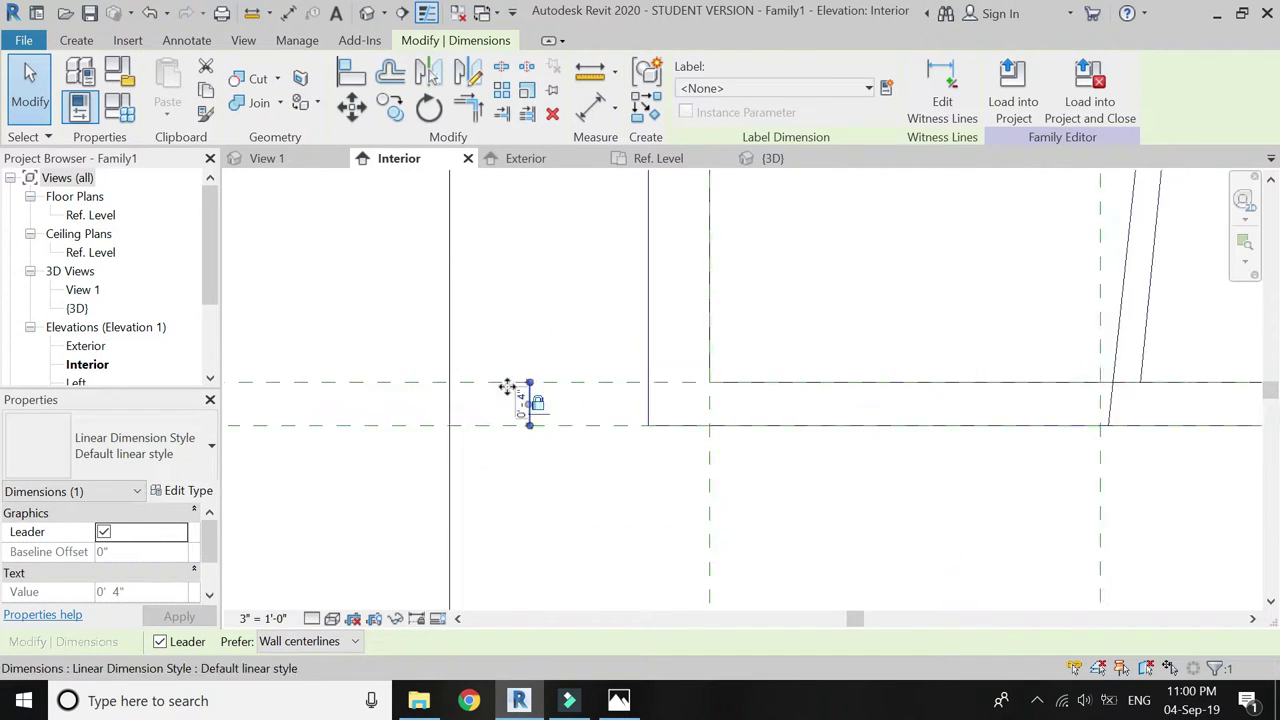
key(Escape)
scroll(510, 477, up, 4)
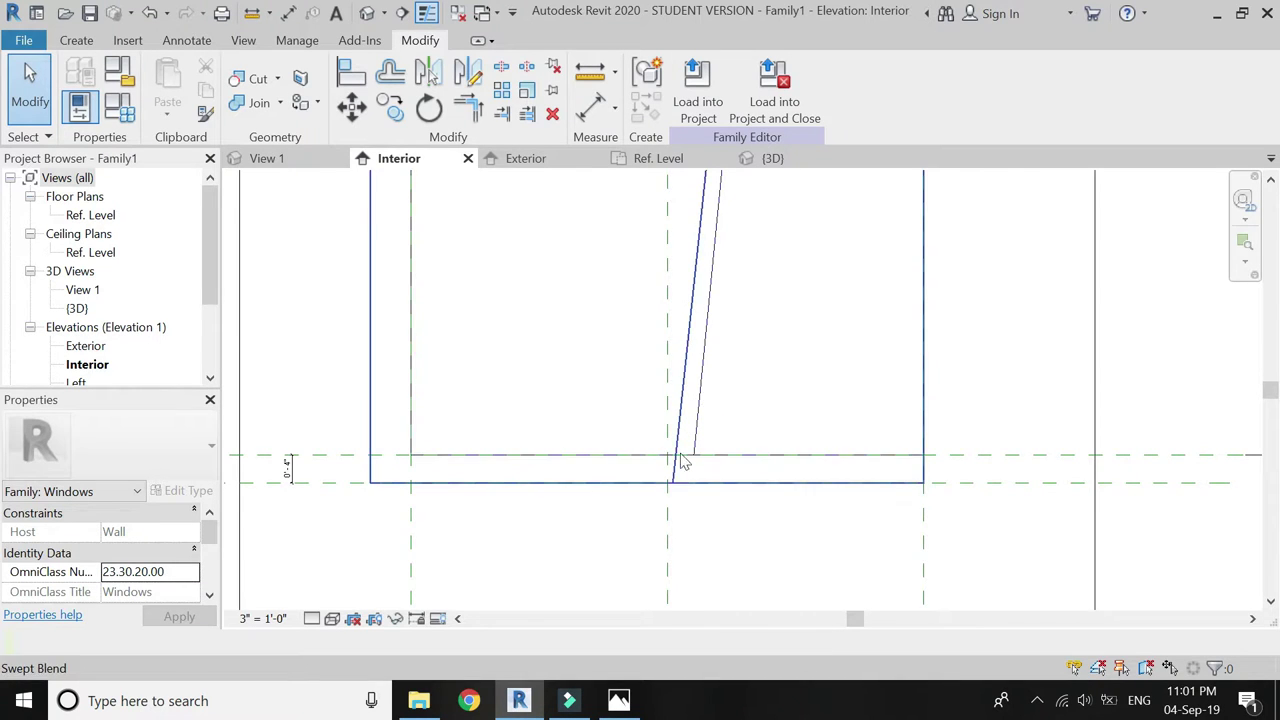
Orbit the {3D} view to inspect the angled swept-blend frame
click(772, 158)
scroll(766, 523, up, 5)
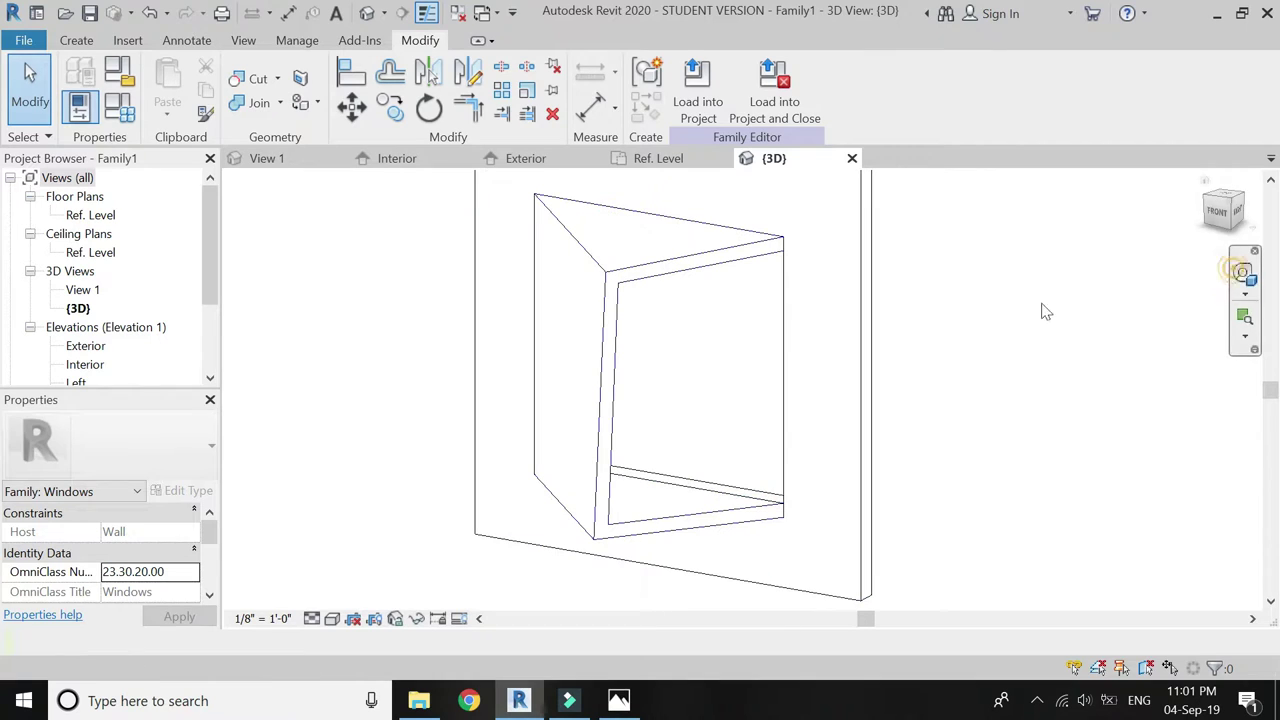
click(1244, 274)
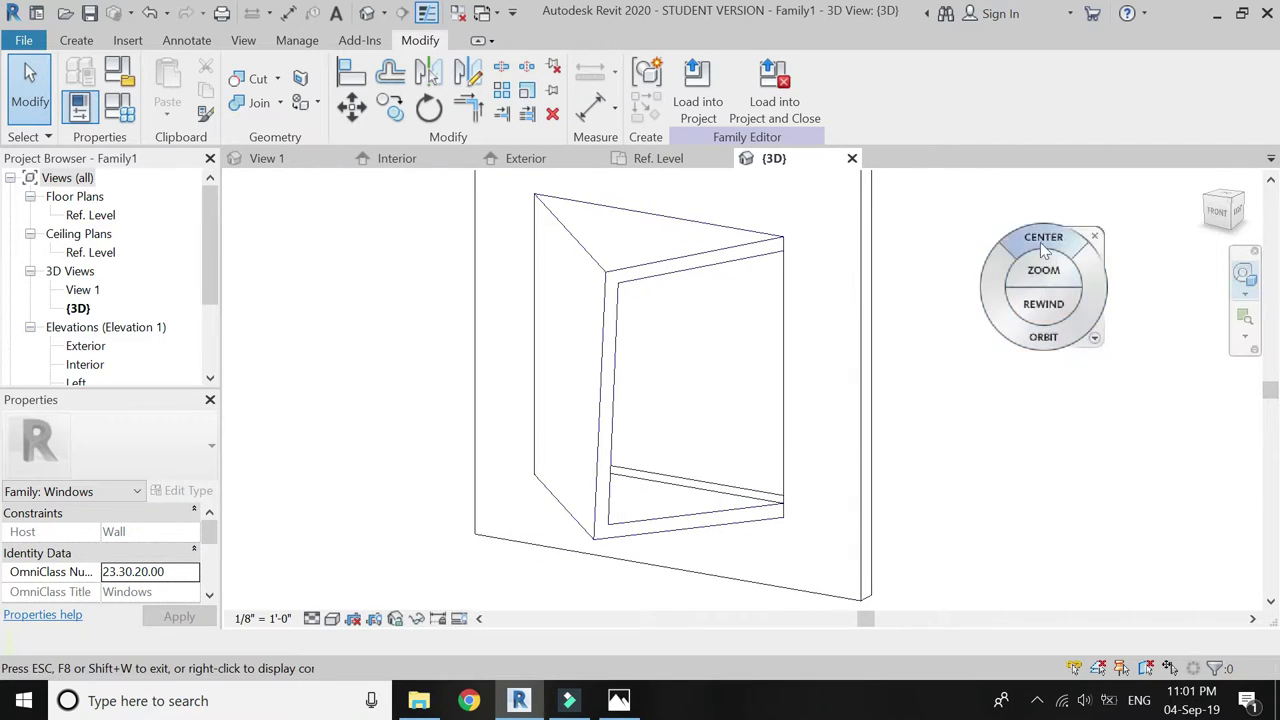
mouse_move(742, 446)
mouse_down()
mouse_move(616, 451)
mouse_move(659, 457)
mouse_move(665, 440)
mouse_move(786, 434)
mouse_move(751, 449)
mouse_move(734, 400)
mouse_up()
click(117, 108)
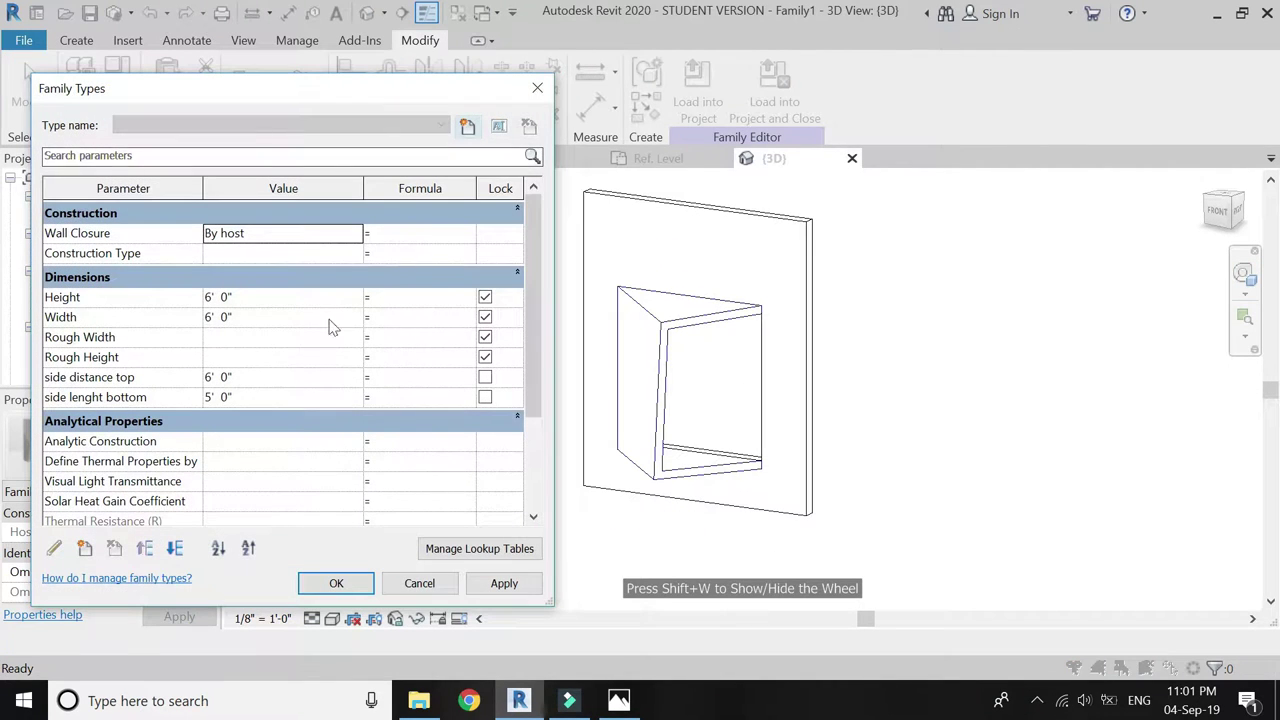
click(246, 377)
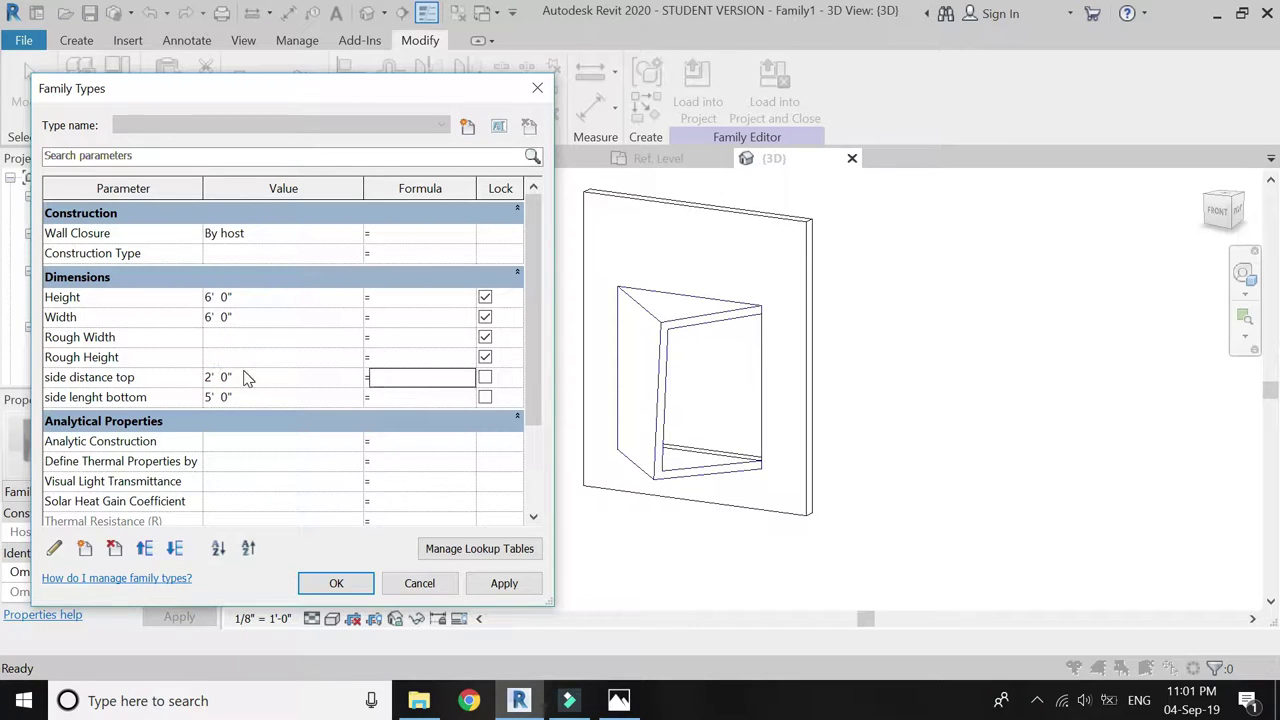
click(476, 592)
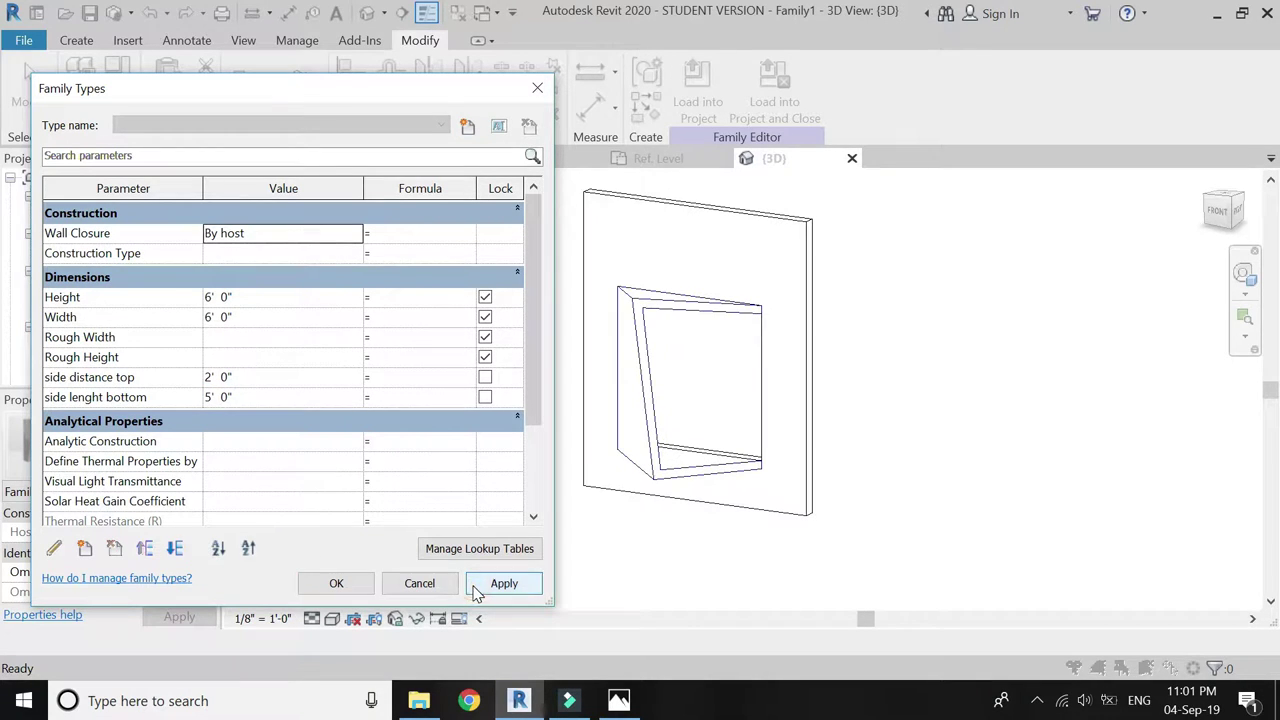
click(246, 397)
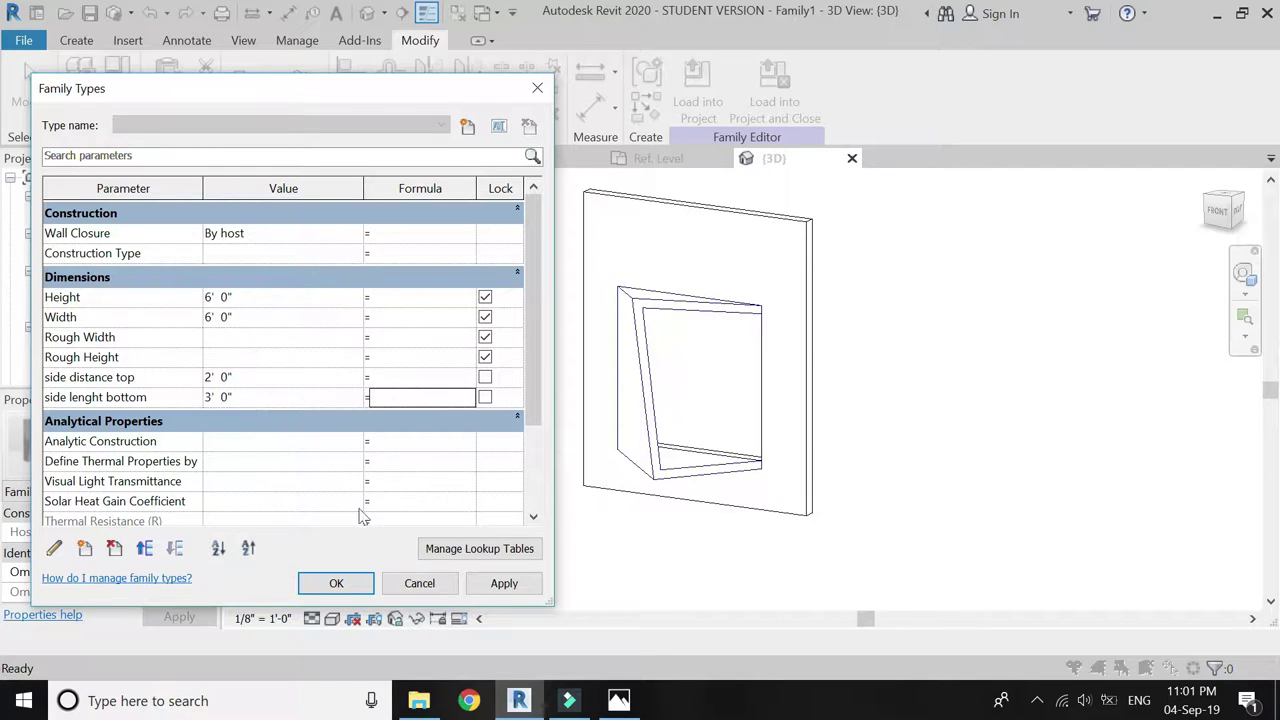
click(484, 587)
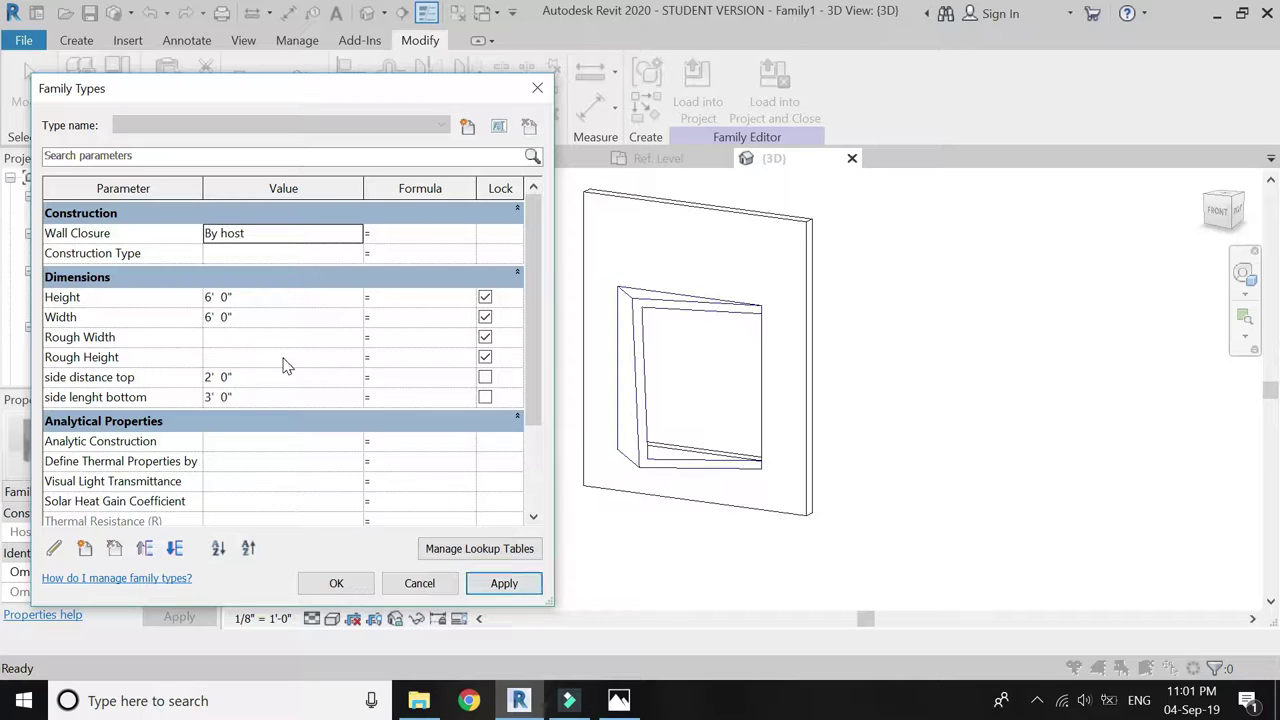
click(244, 298)
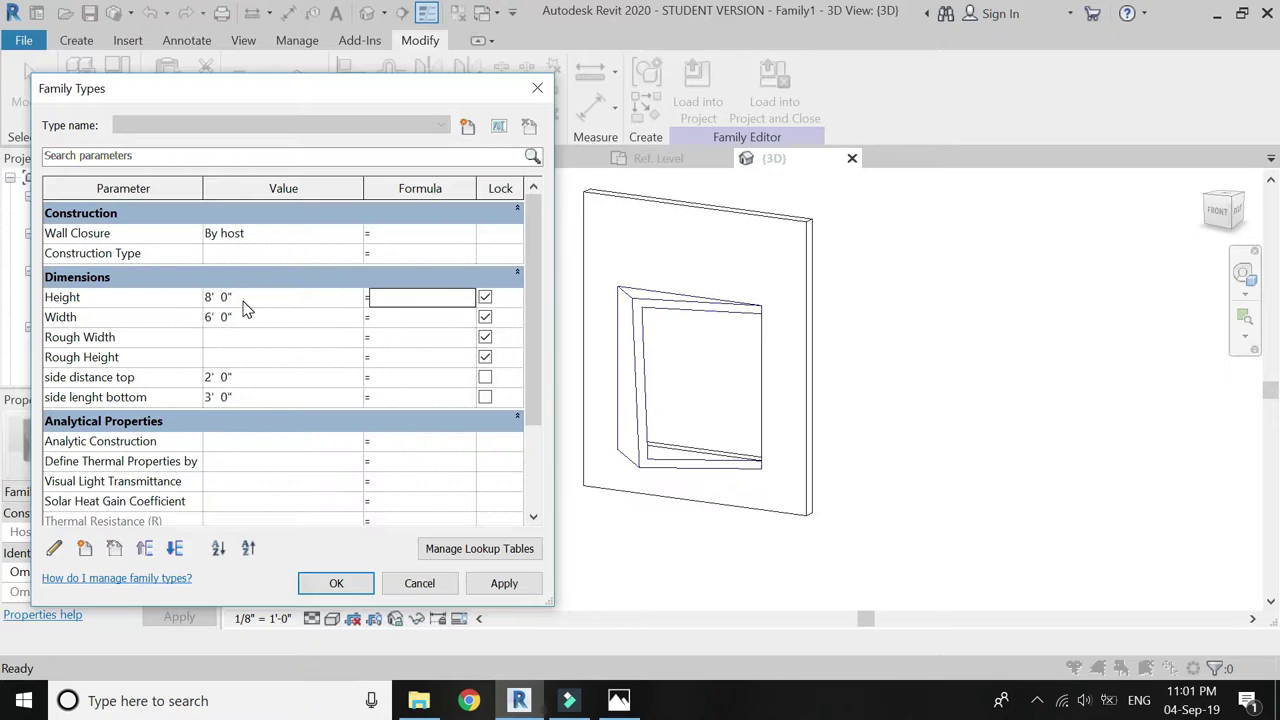
click(484, 587)
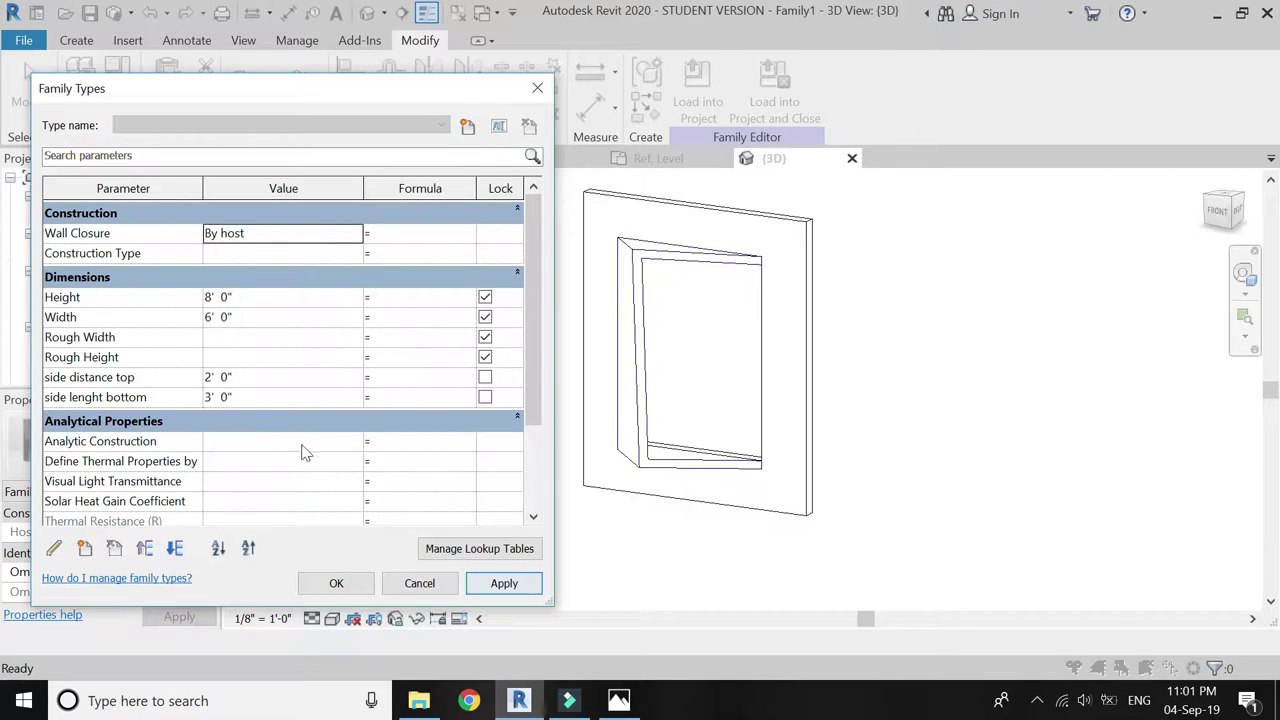
click(248, 316)
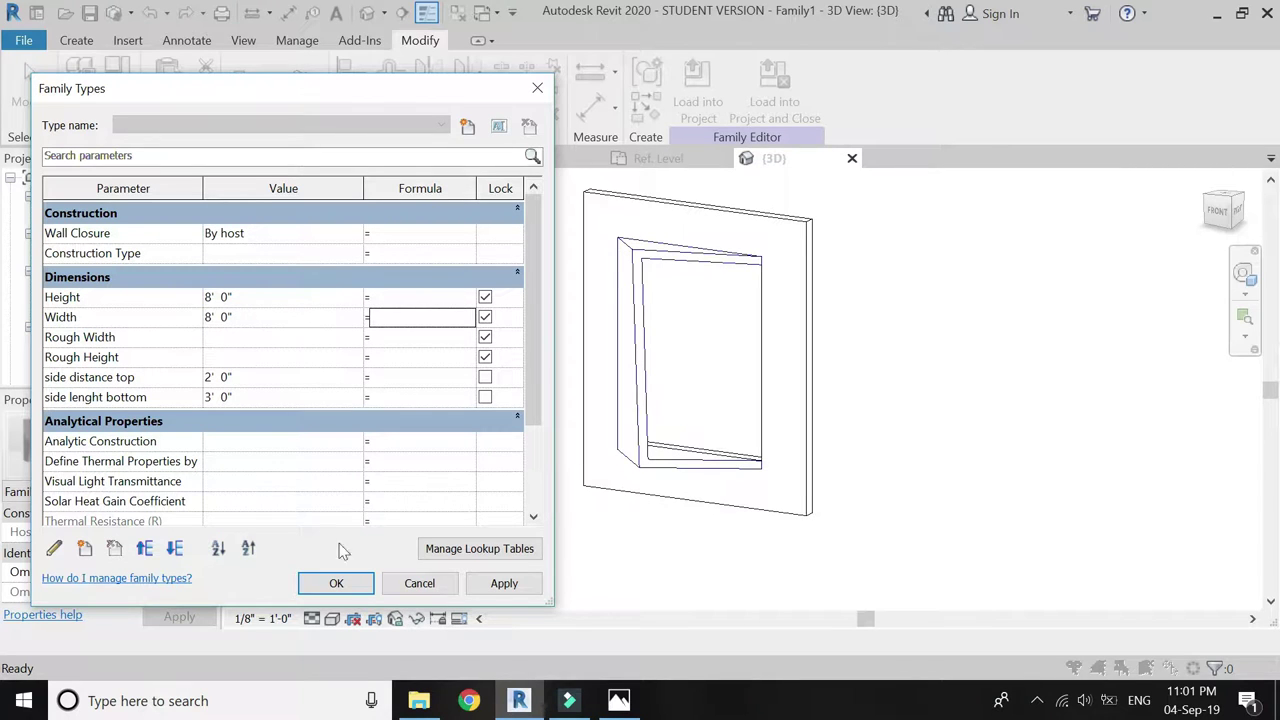
click(508, 587)
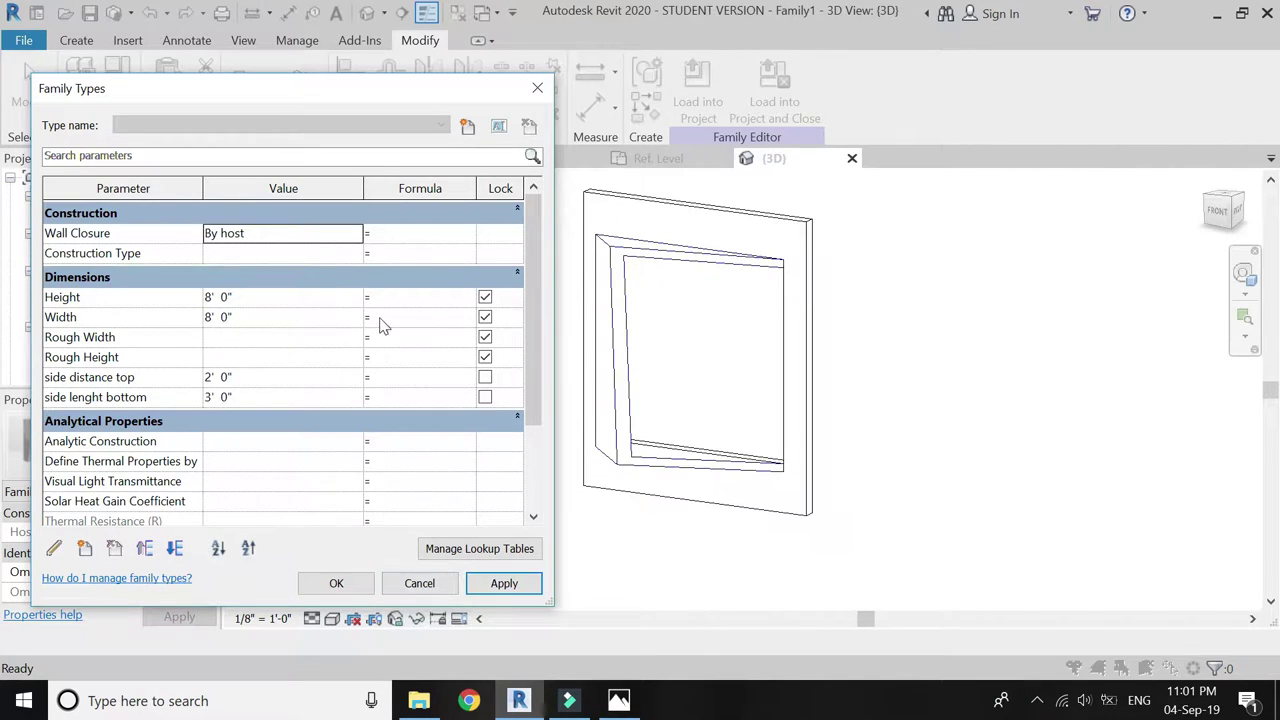
scroll(330, 456, down, 3)
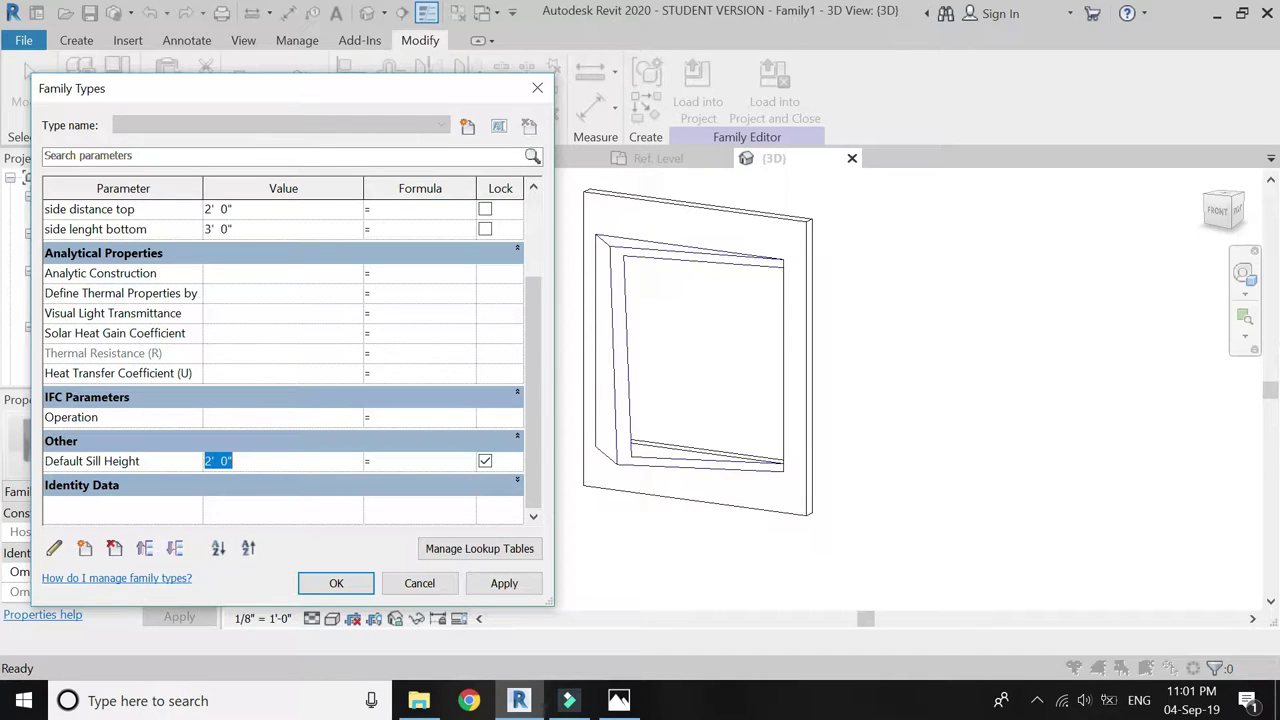
click(489, 585)
click(455, 586)
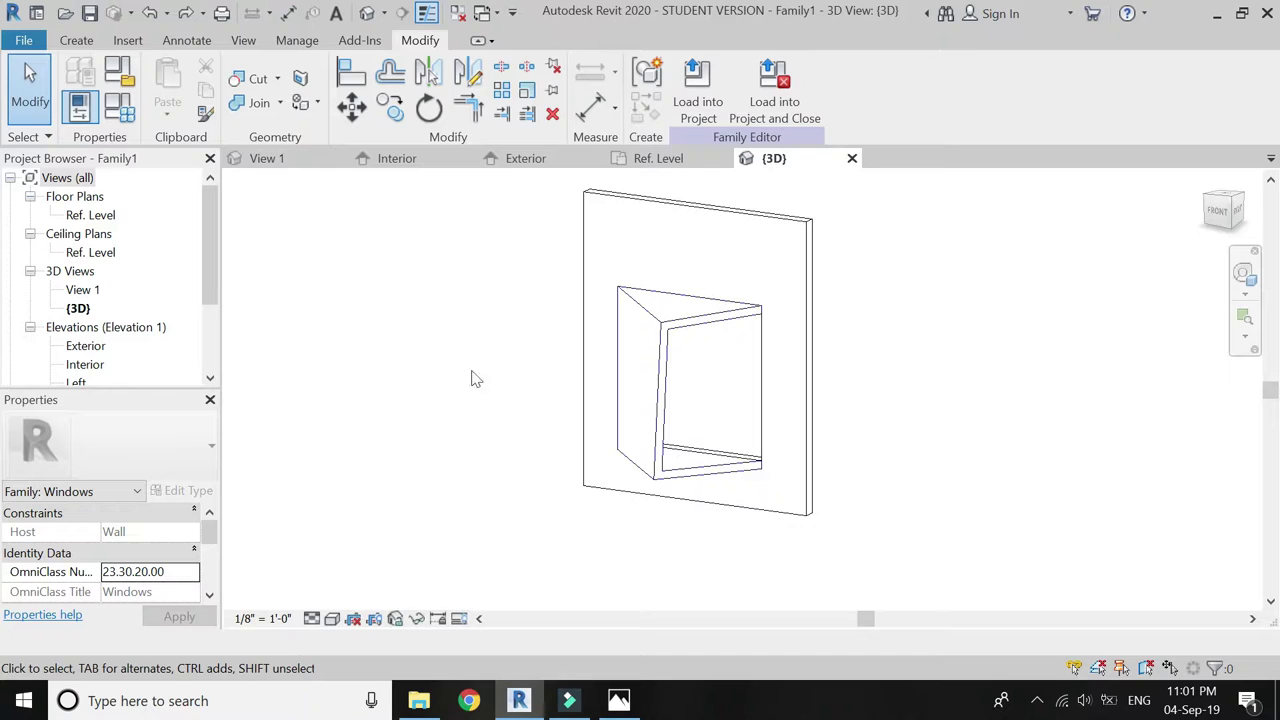
In the Ref. Level plan, name the diagonal reference plane 'Sliding window', then return to 3D
click(681, 161)
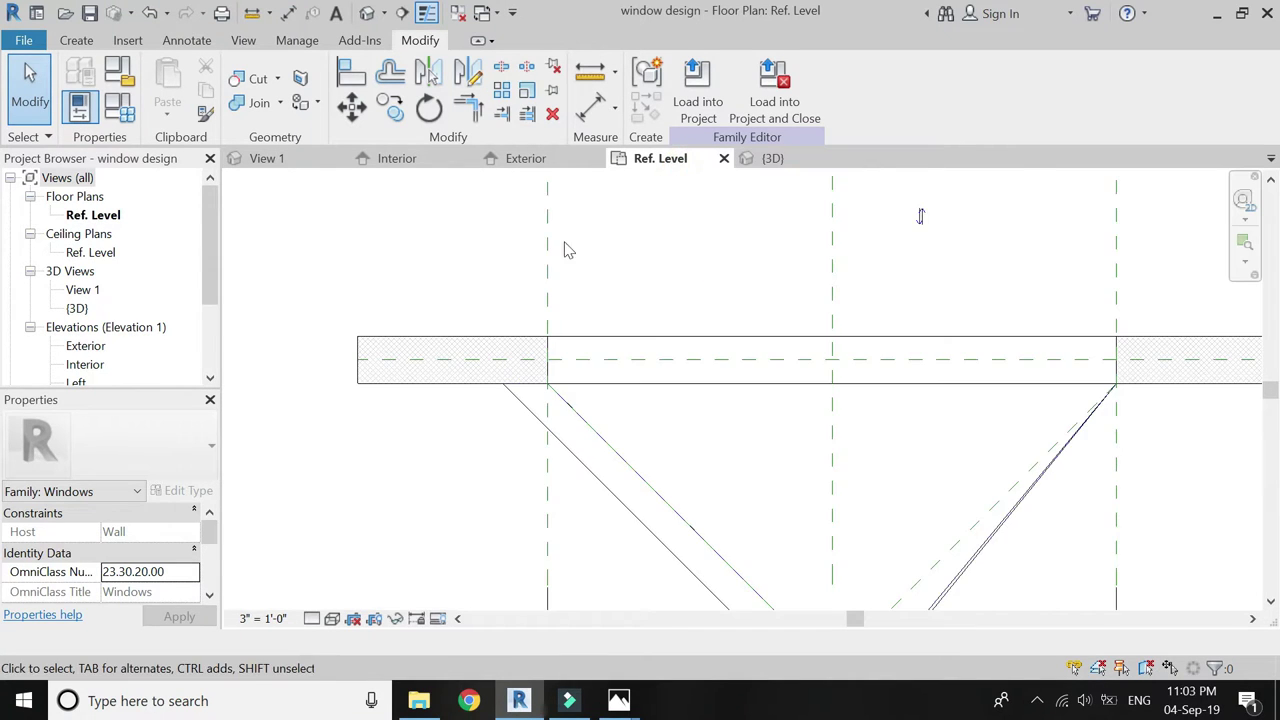
scroll(688, 445, up, 2)
click(686, 436)
click(690, 442)
click(692, 443)
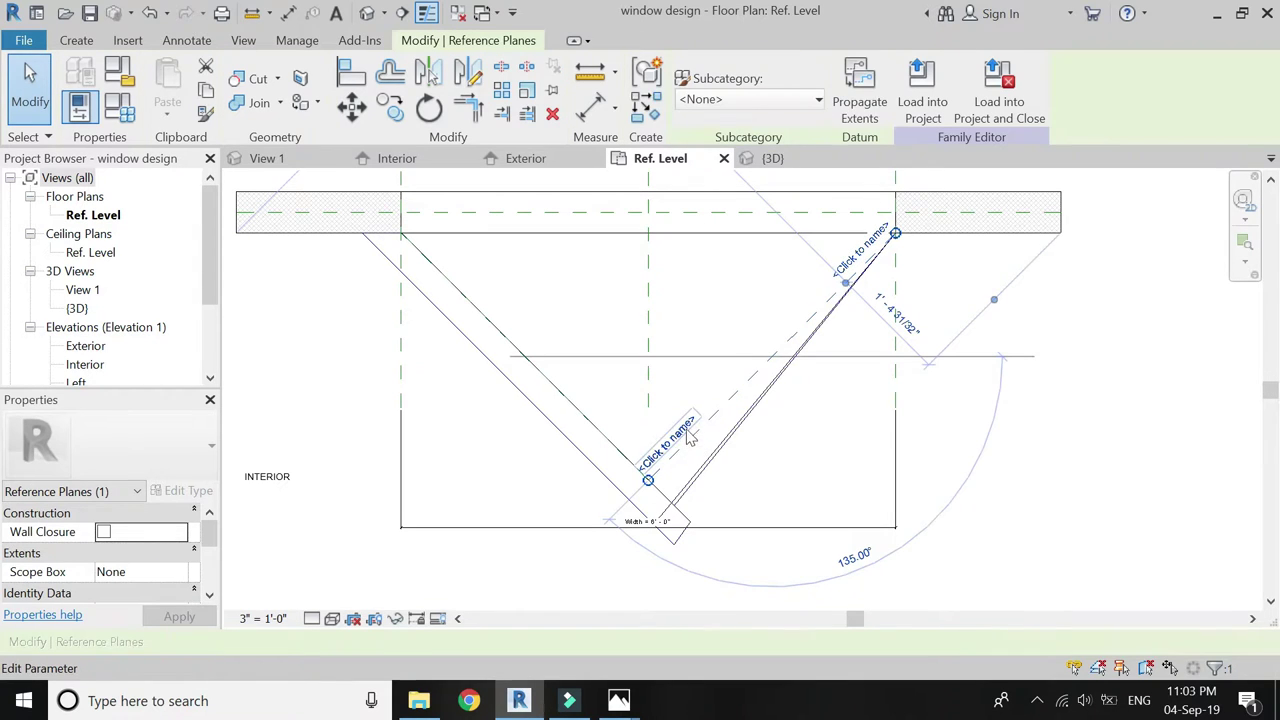
click(692, 440)
text(Slidi)
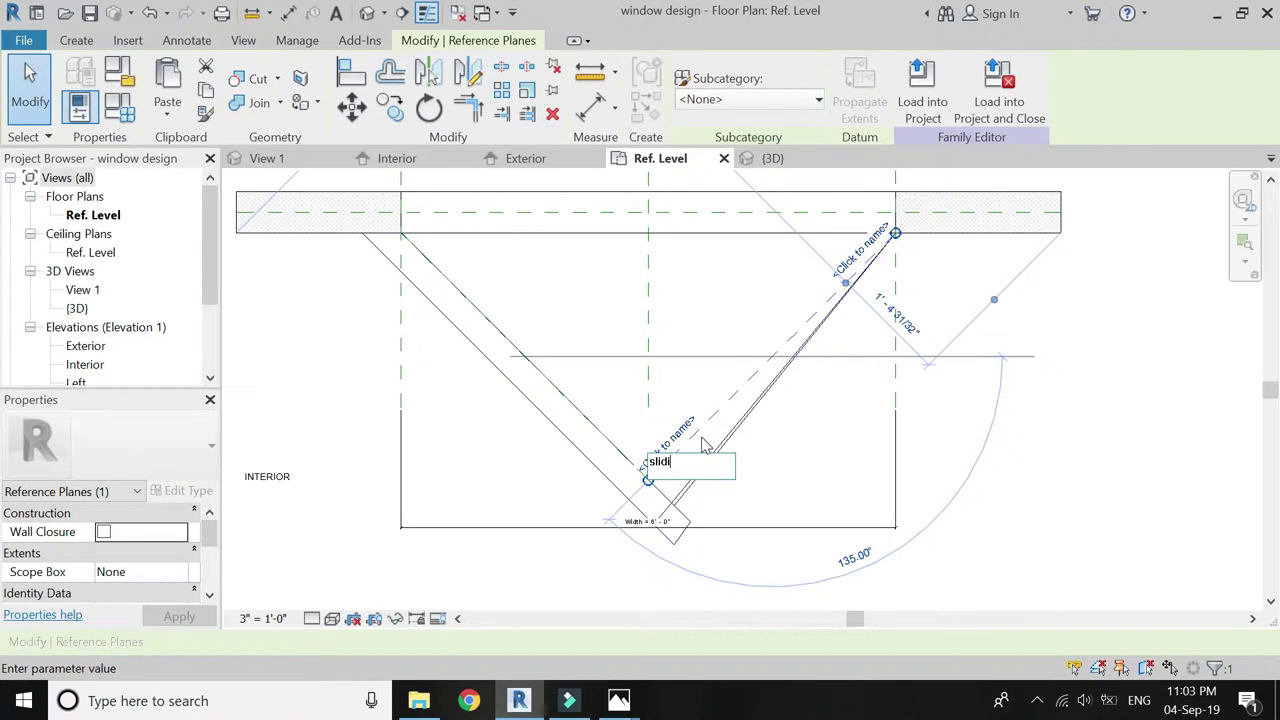
text(ng window)
key(Return)
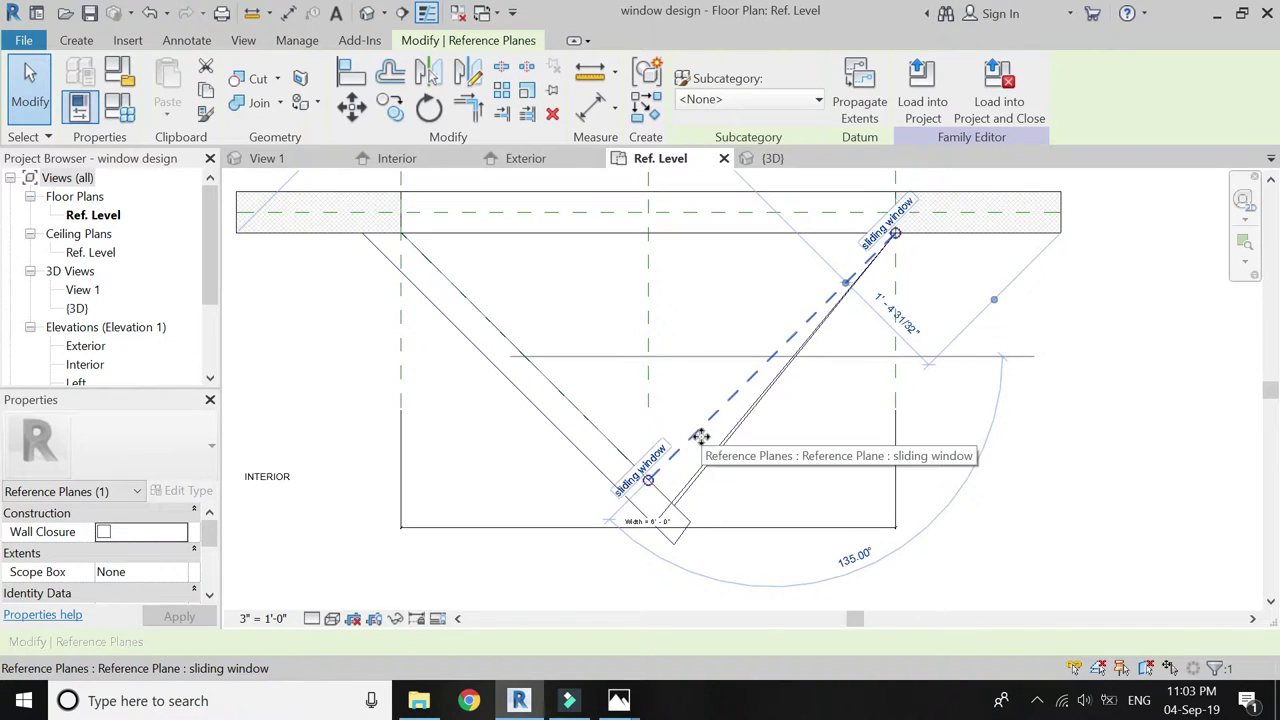
key(Escape)
scroll(723, 418, down, 1)
scroll(726, 403, up, 1)
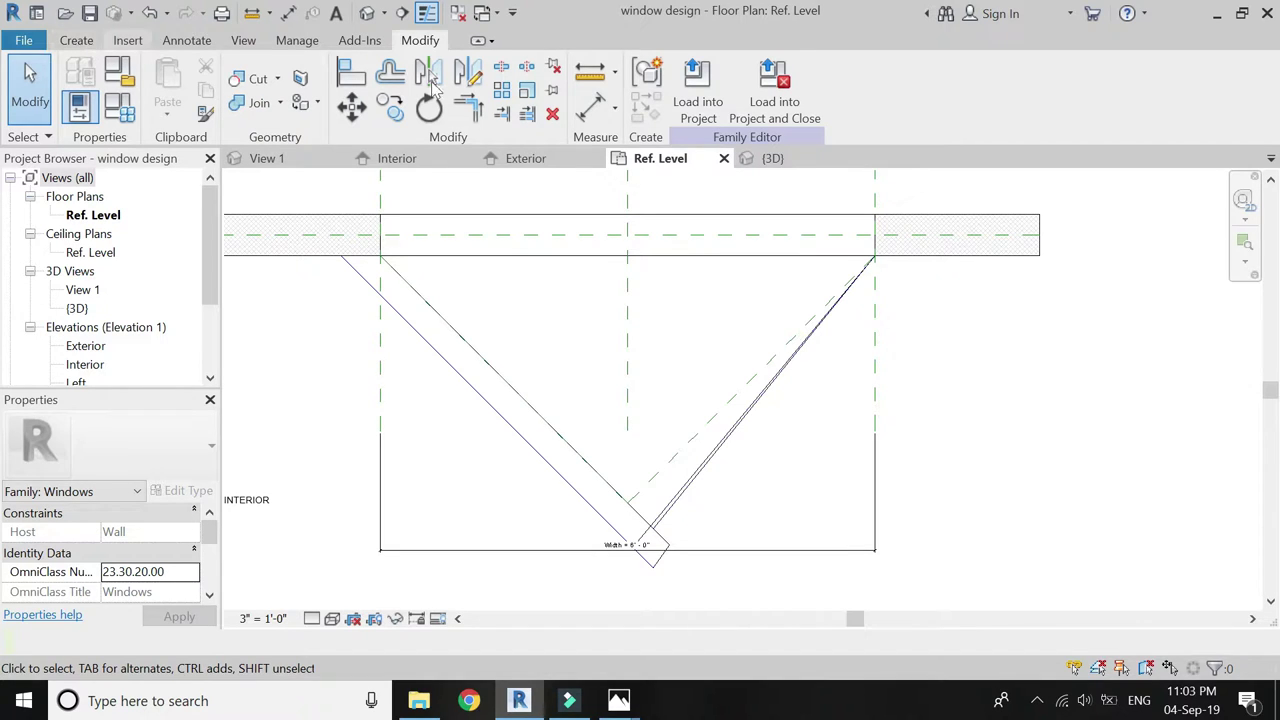
click(830, 160)
Start a sweep path sketch on the 'sliding window' reference plane
scroll(622, 527, up, 3)
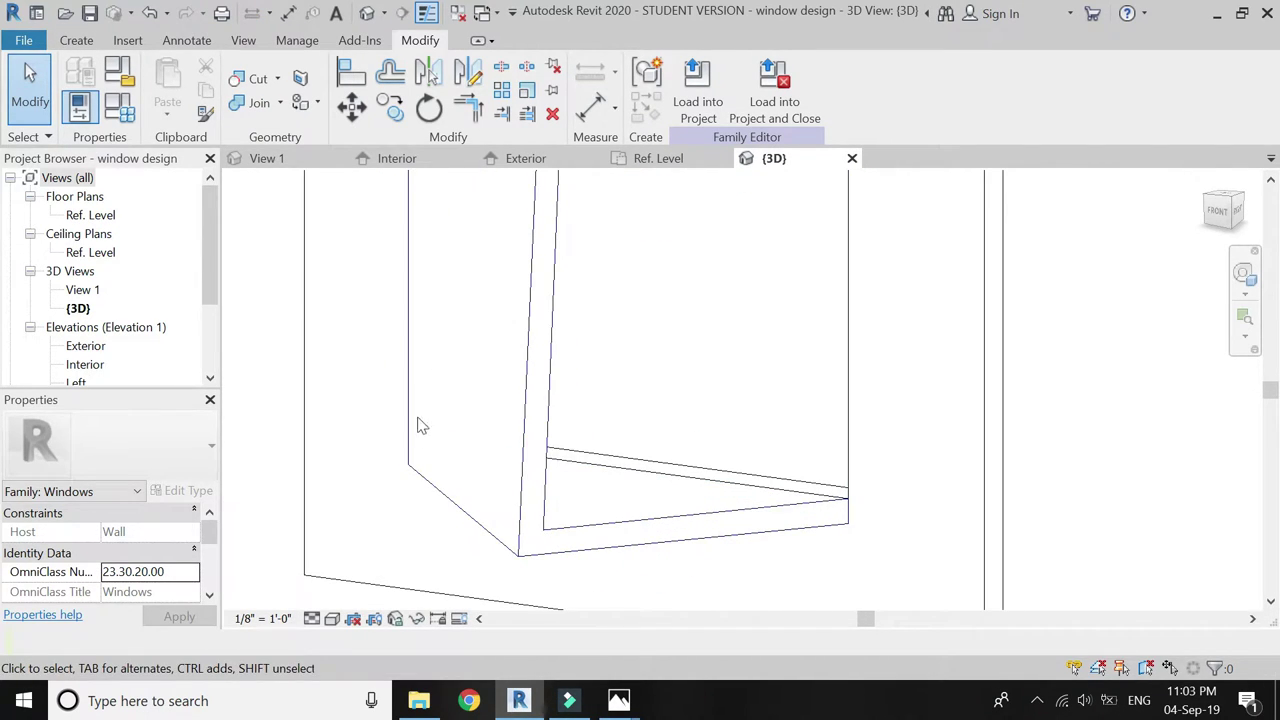
scroll(412, 445, down, 2)
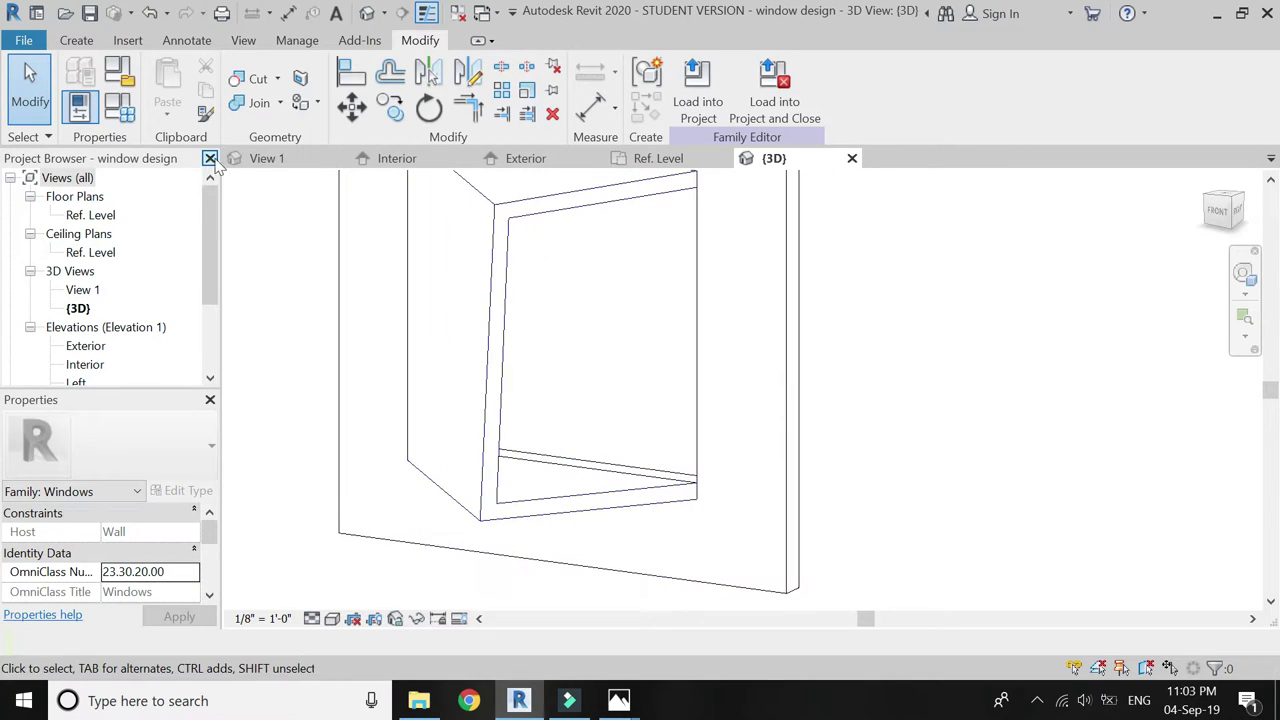
click(78, 40)
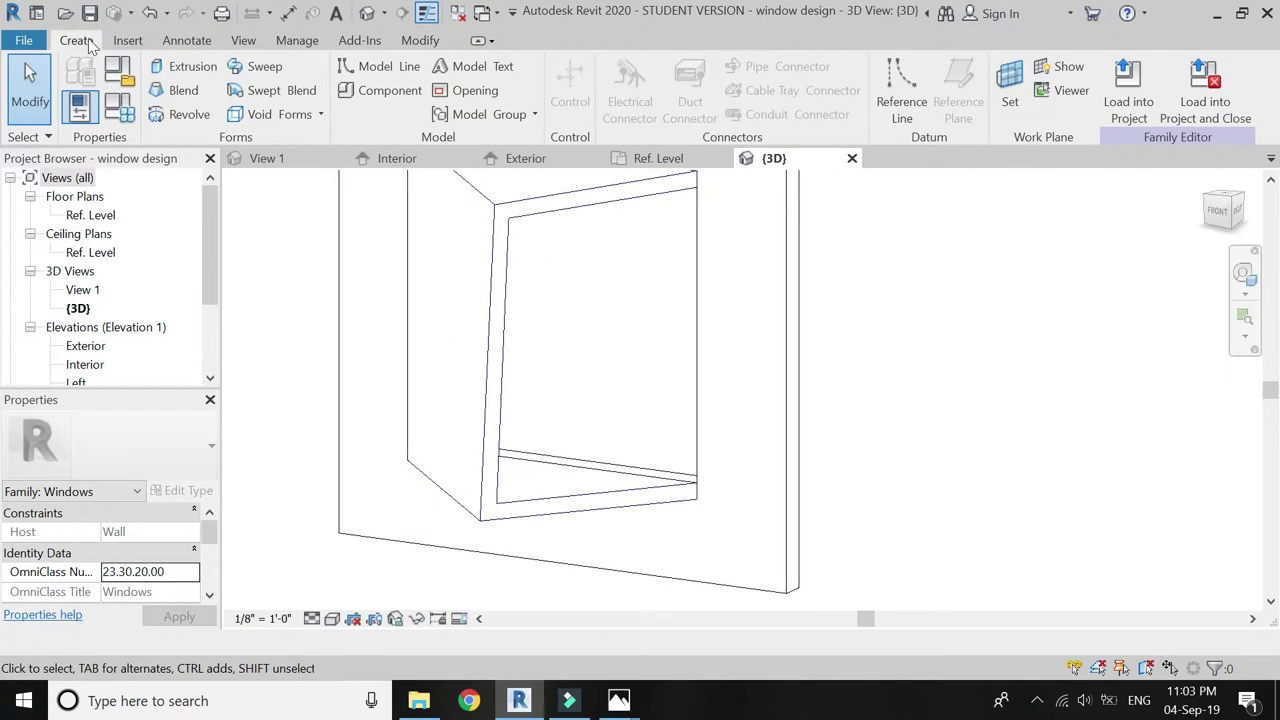
click(238, 72)
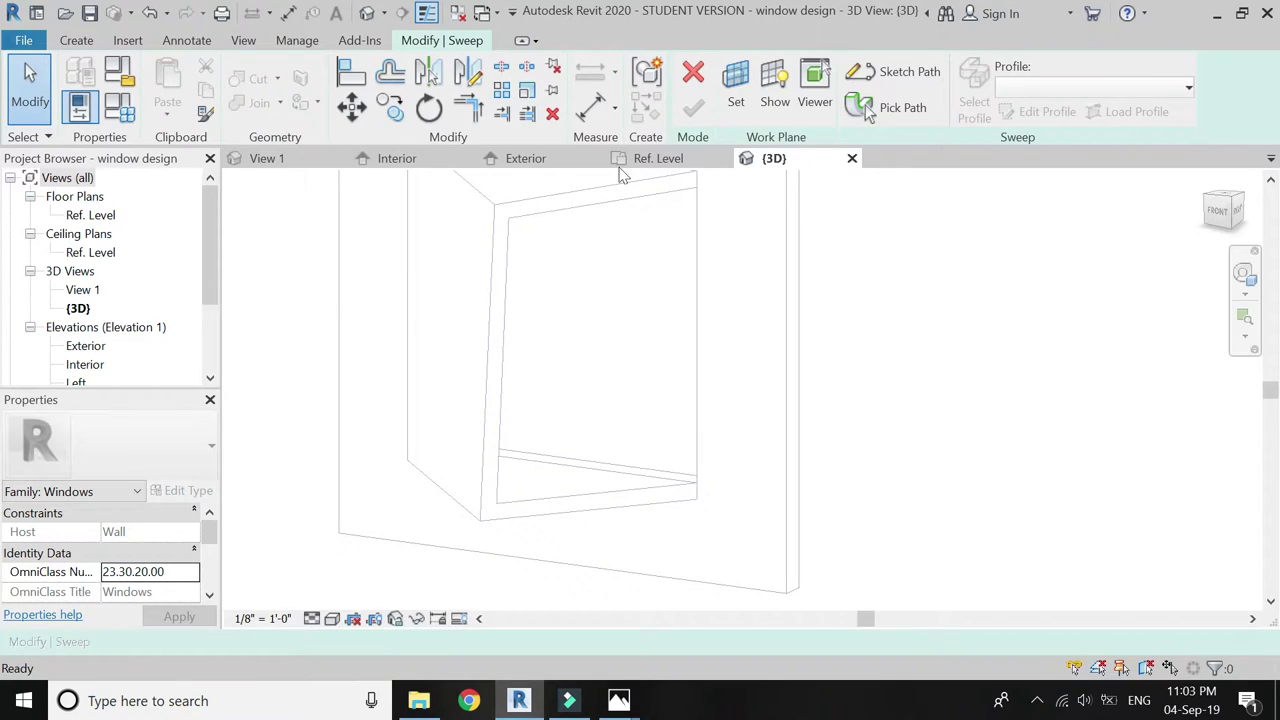
click(932, 80)
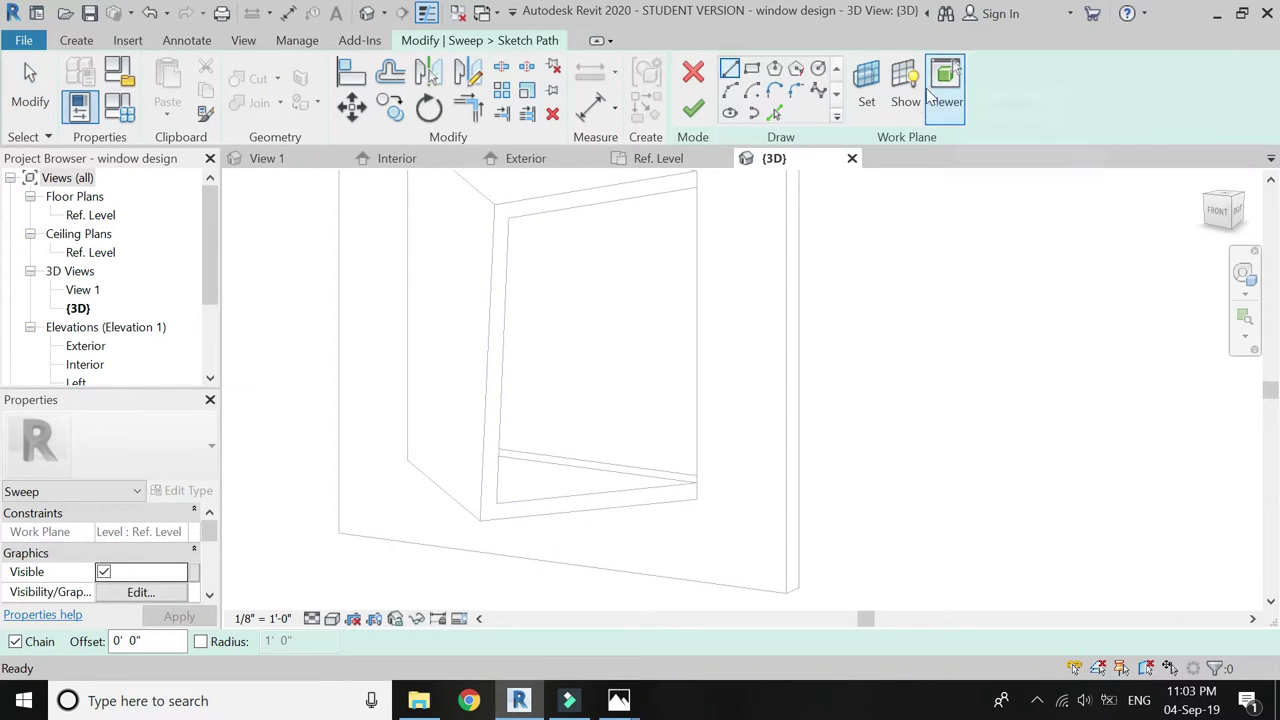
click(870, 98)
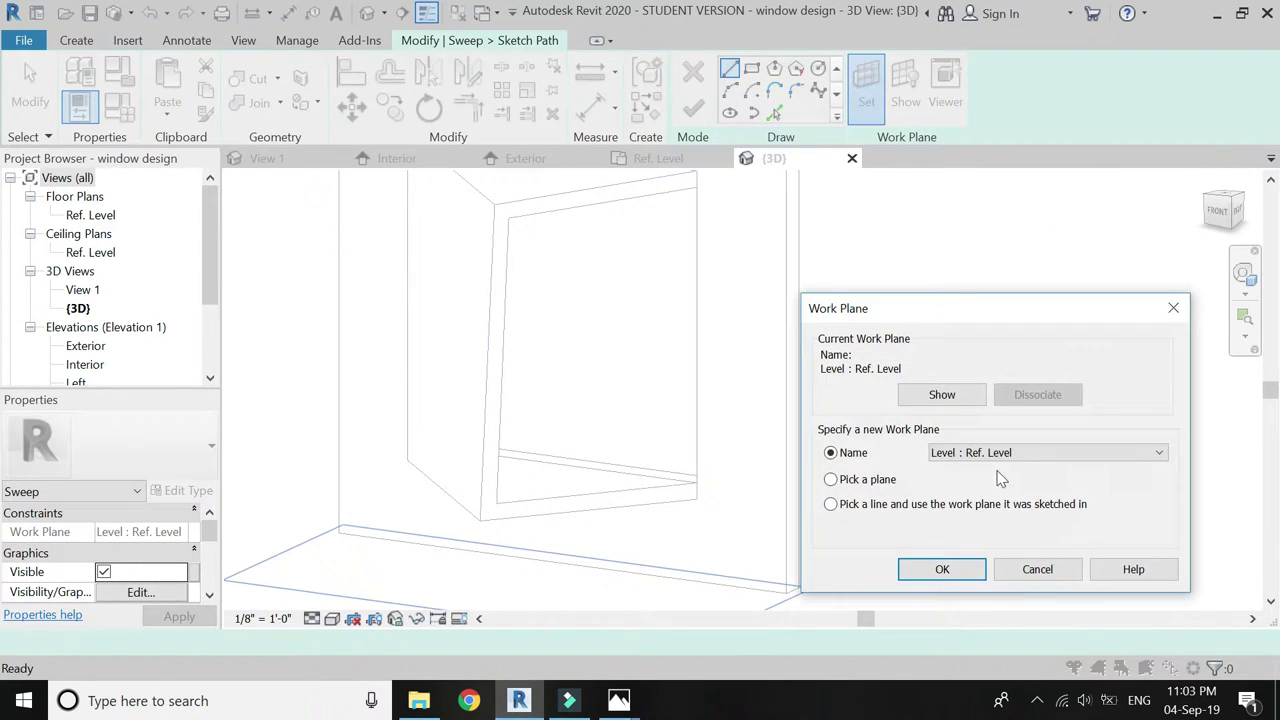
click(998, 455)
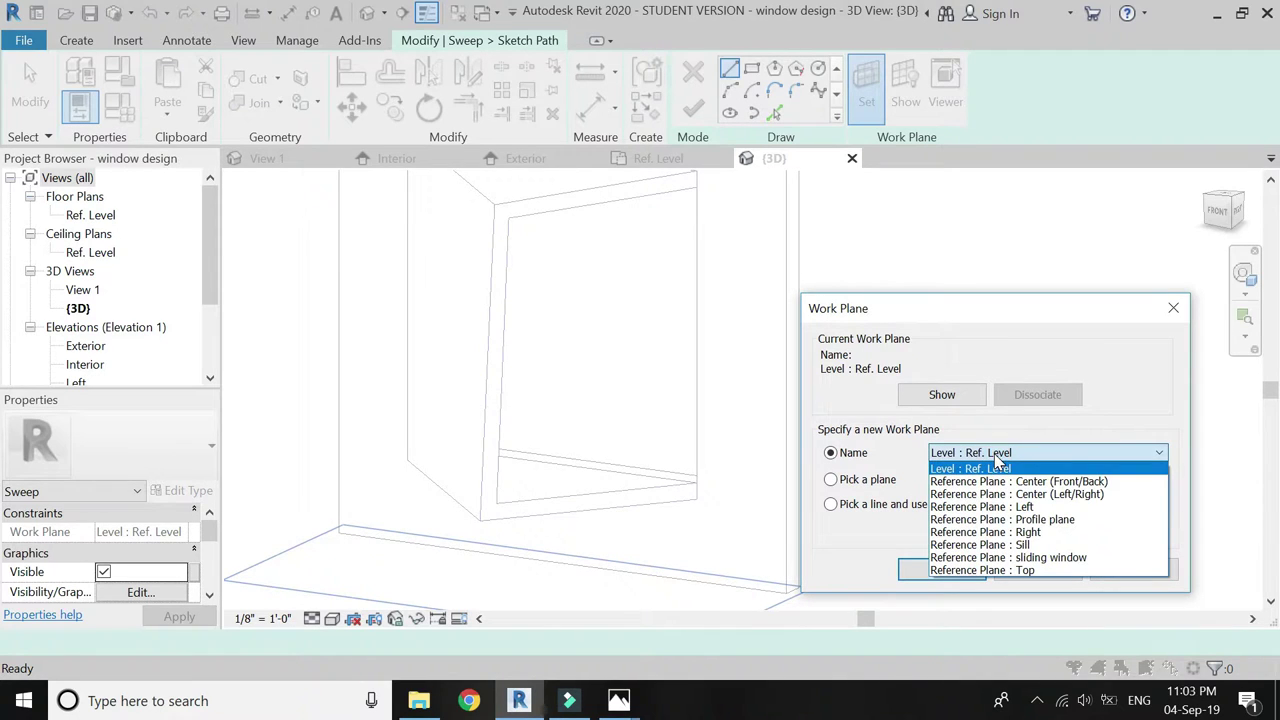
click(1008, 557)
click(962, 568)
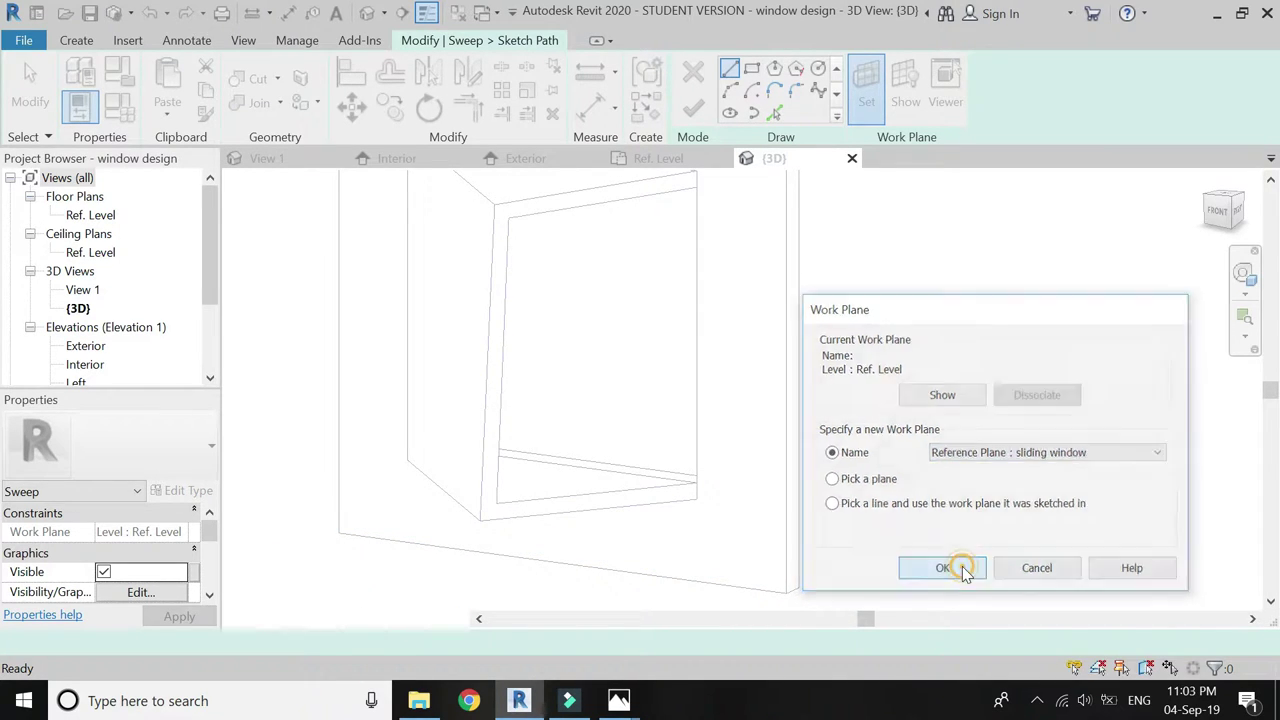
Draw four path lines around the frame opening, closing at the starting corner
middle_drag(736, 245, 714, 497)
click(726, 525)
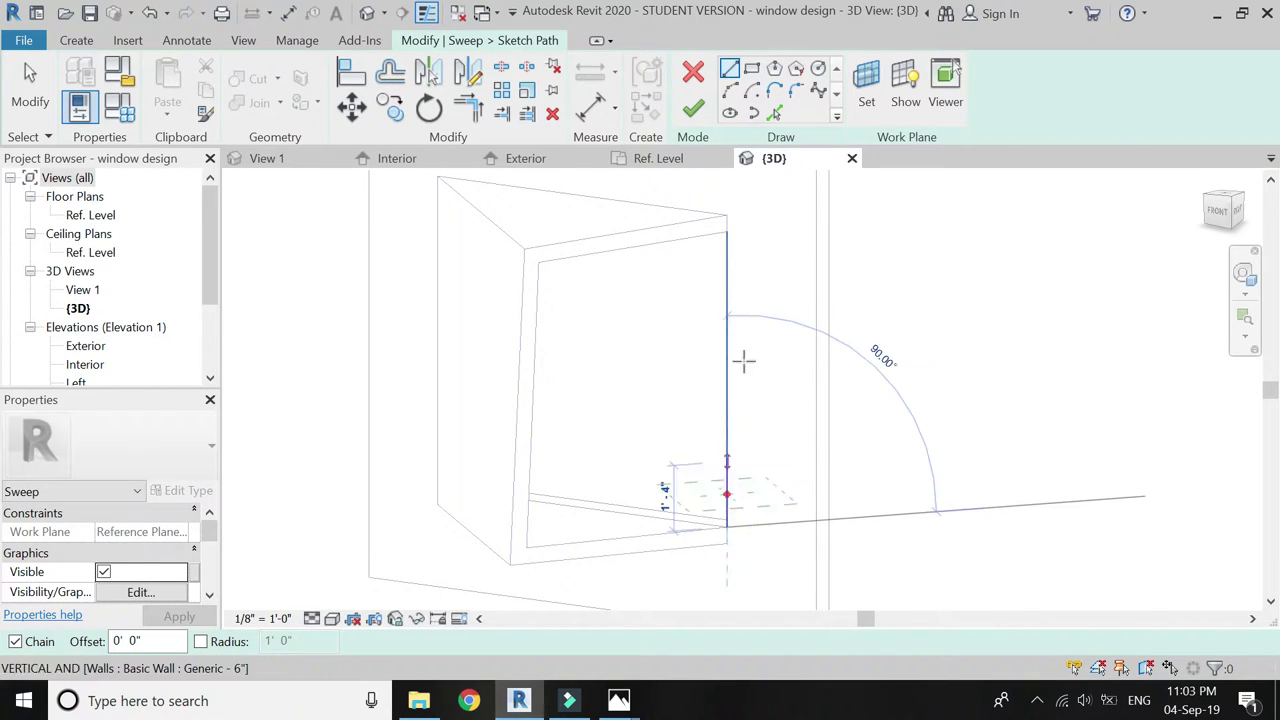
click(727, 231)
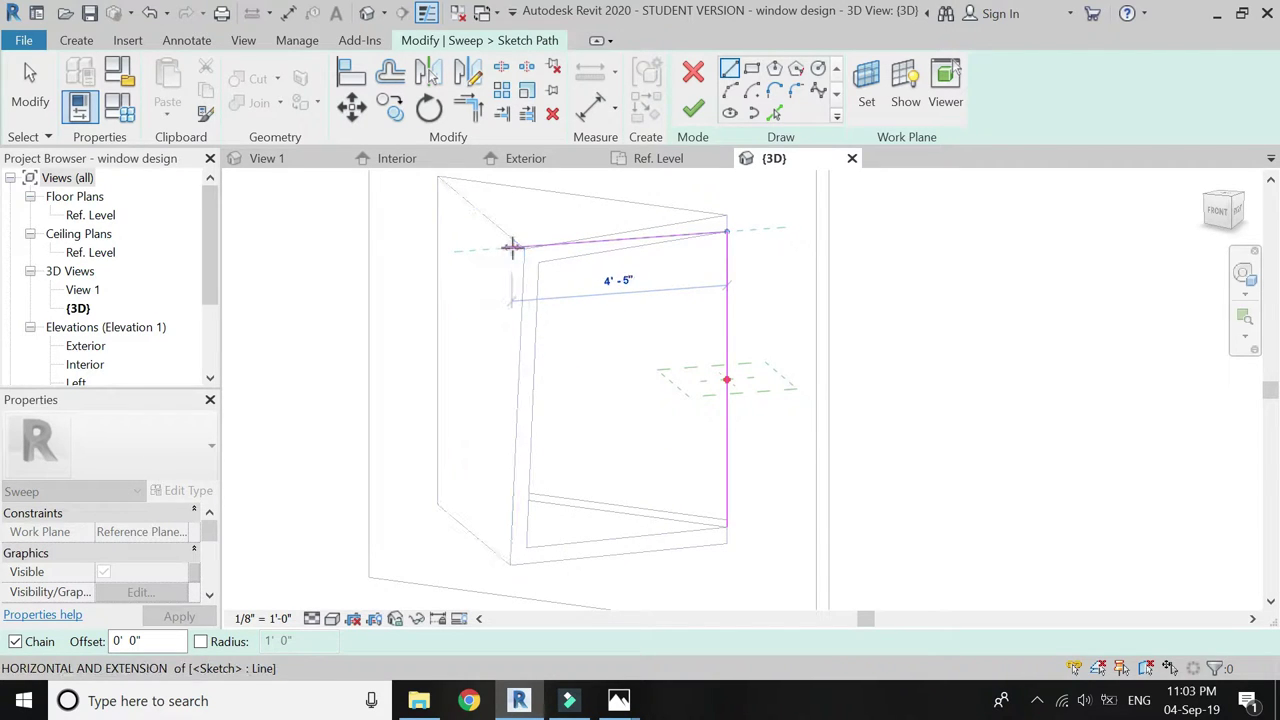
click(506, 247)
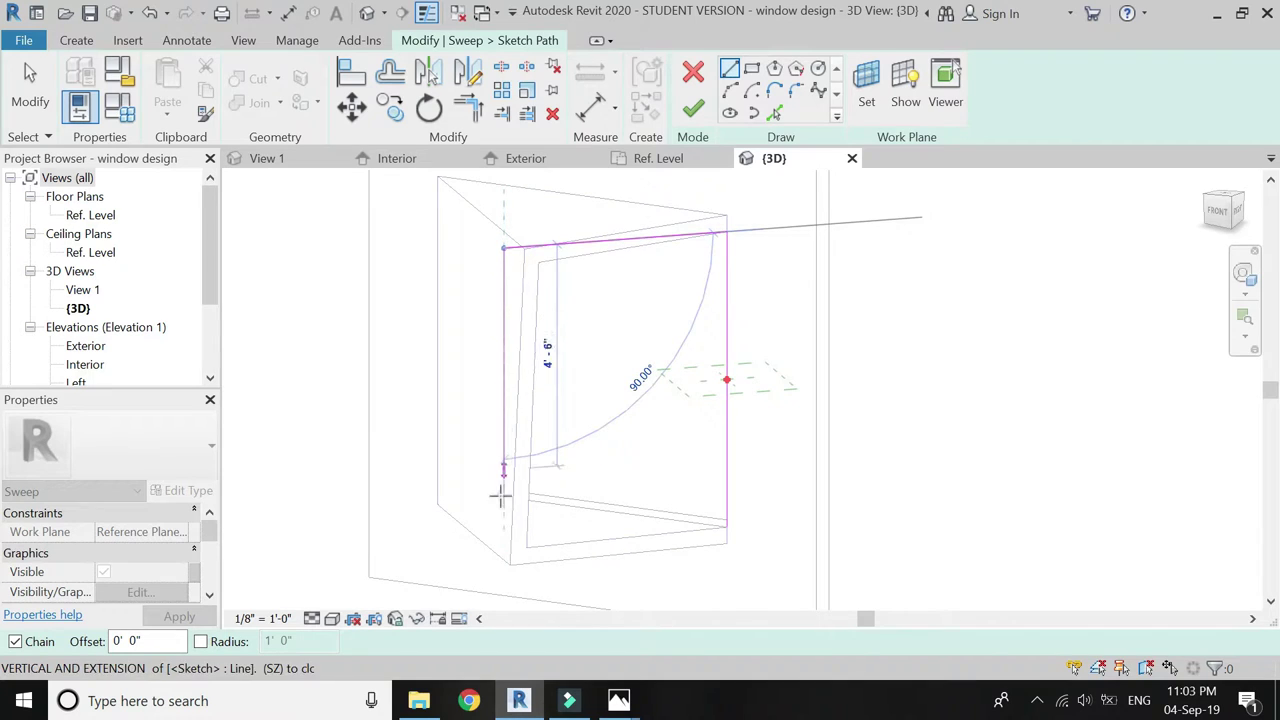
click(504, 543)
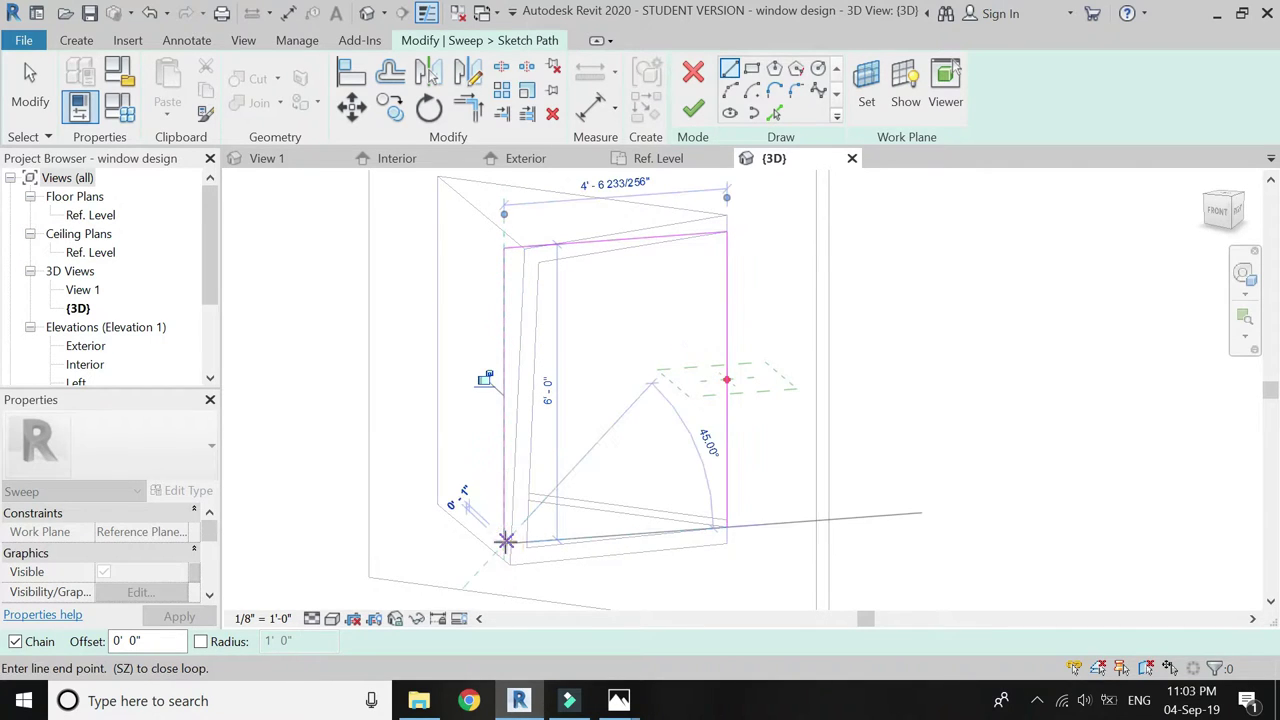
click(727, 528)
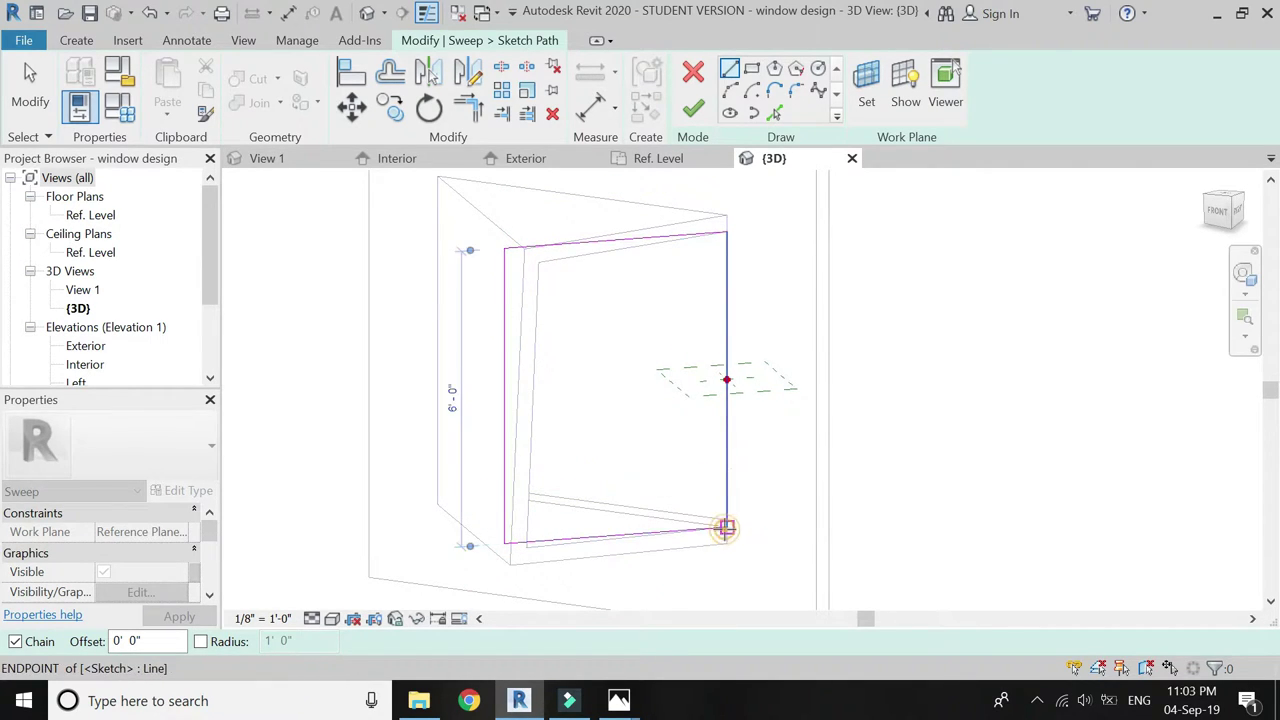
Orbit the 3D view to see the sweep path from above
click(1244, 276)
drag(983, 316, 690, 535)
click(823, 491)
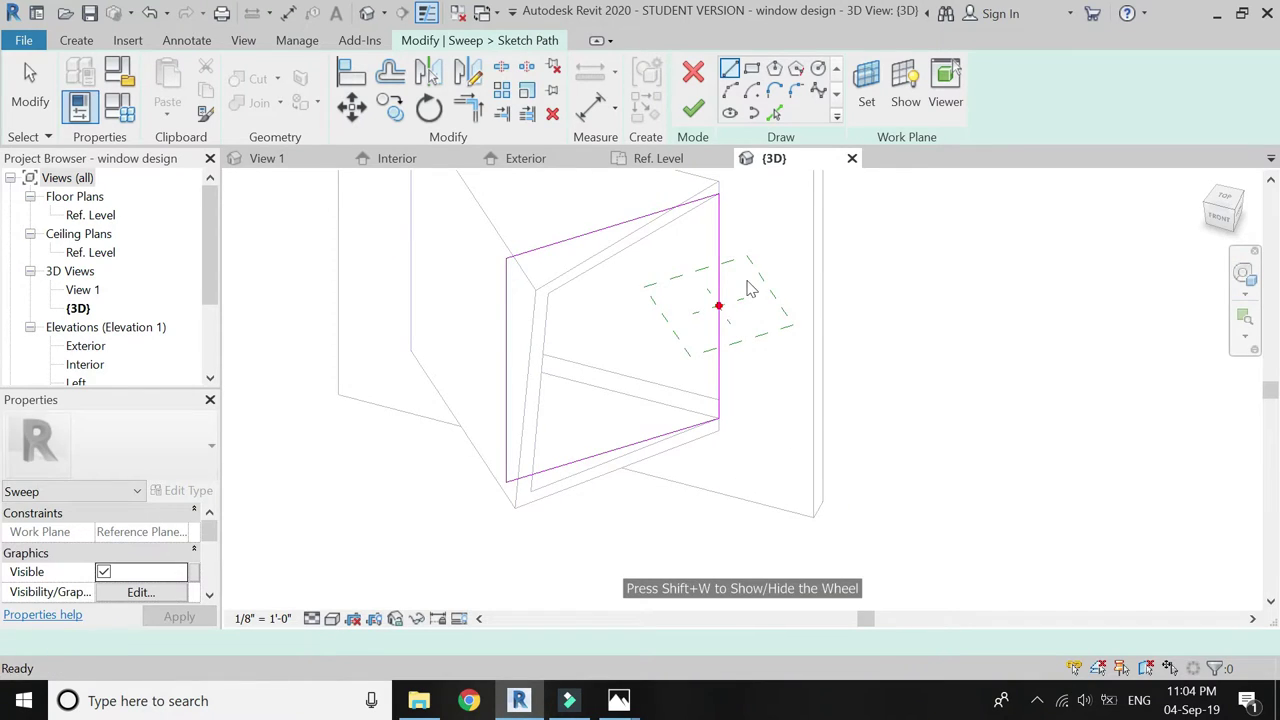
Accept the sweep path and begin editing its profile in the Ref. Level plan
click(693, 108)
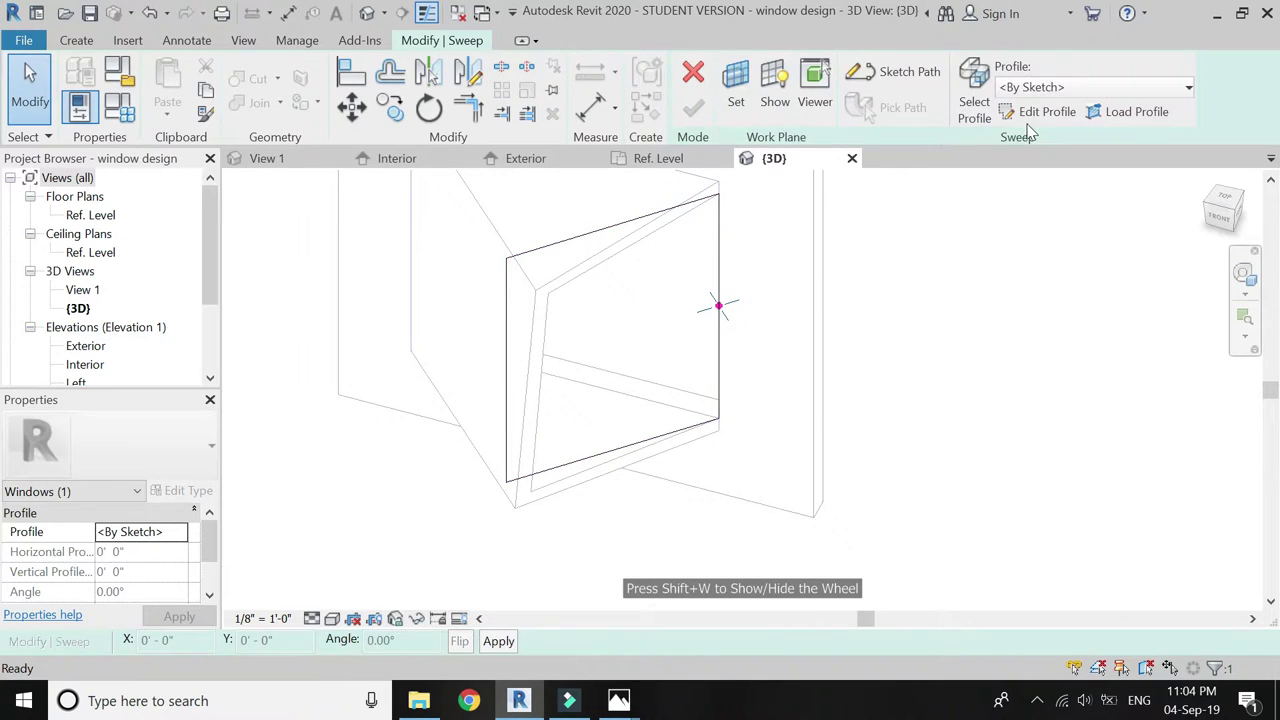
click(1035, 112)
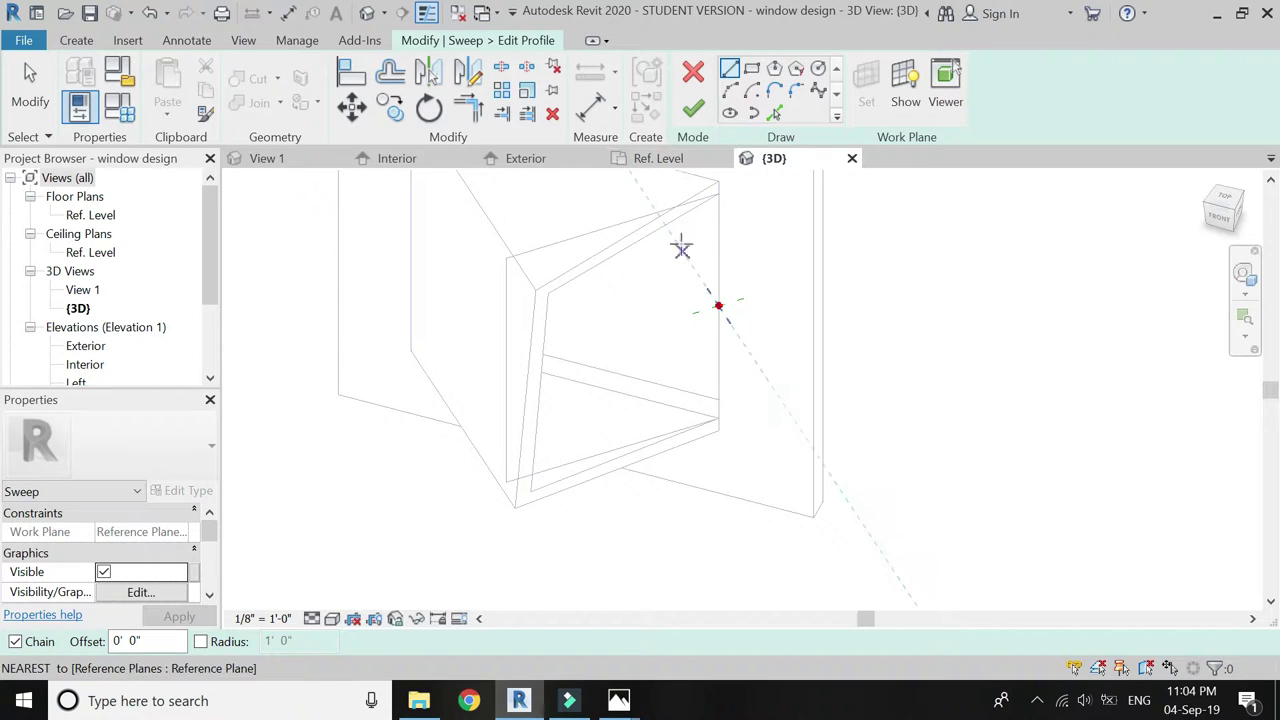
click(676, 166)
scroll(840, 310, up, 5)
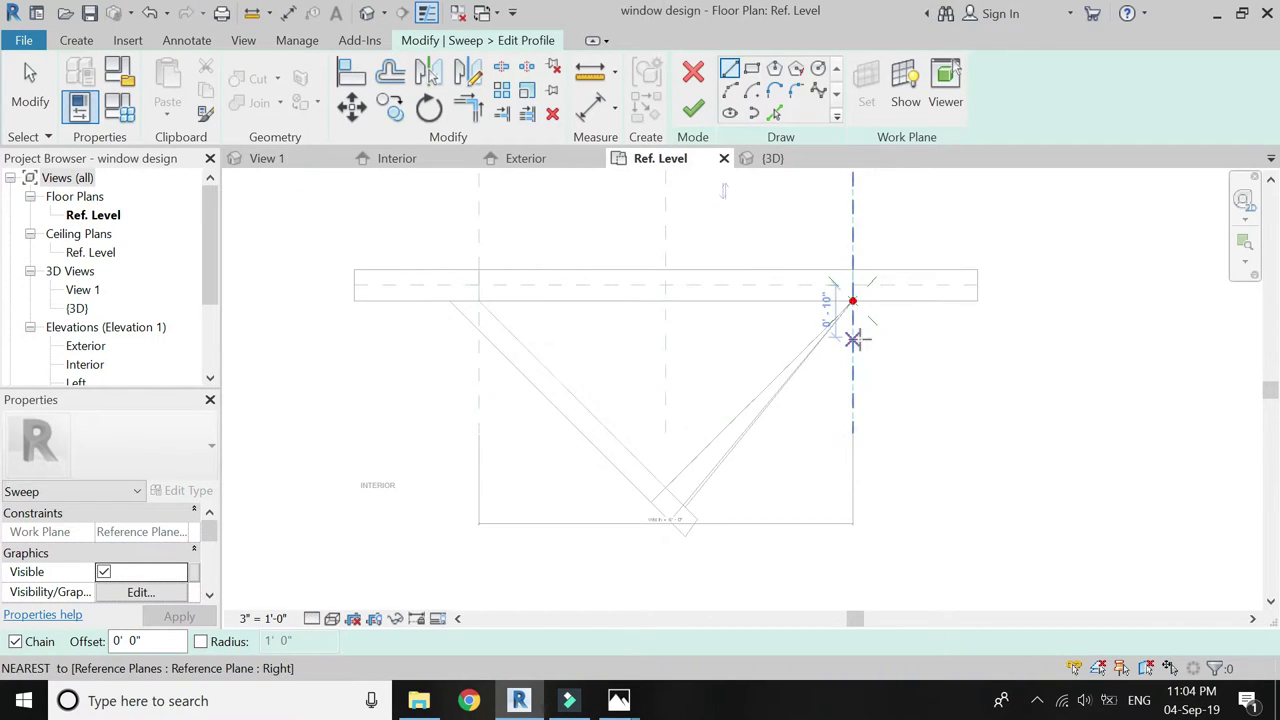
scroll(840, 310, up, 1)
Draw the profile's first rectangular tooth from the path point along the diagonal
click(822, 360)
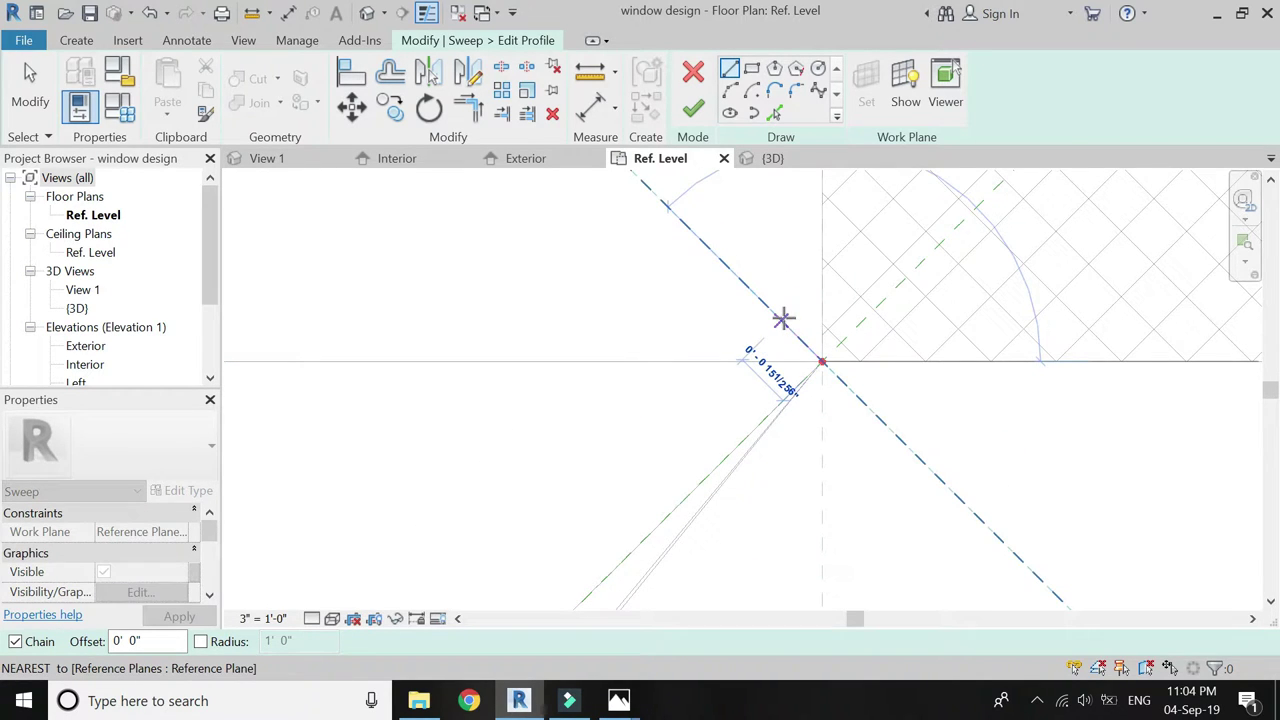
scroll(805, 345, up, 1)
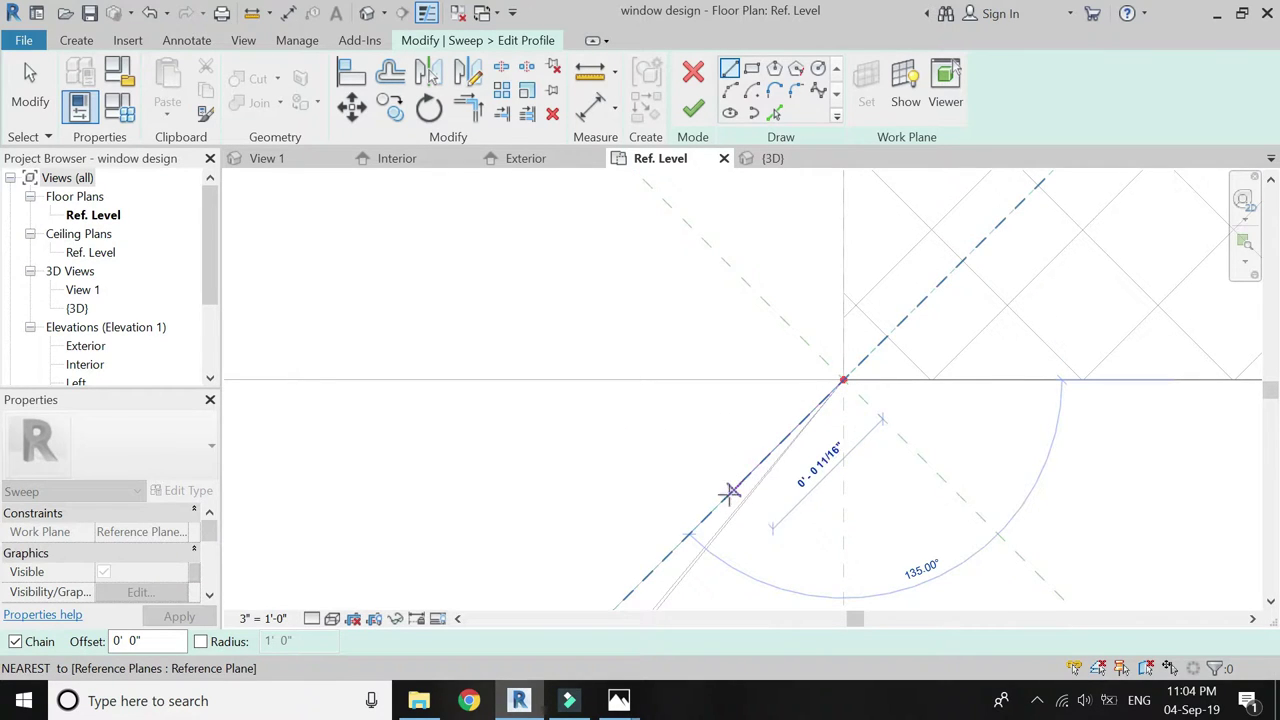
middle_drag(748, 445, 715, 467)
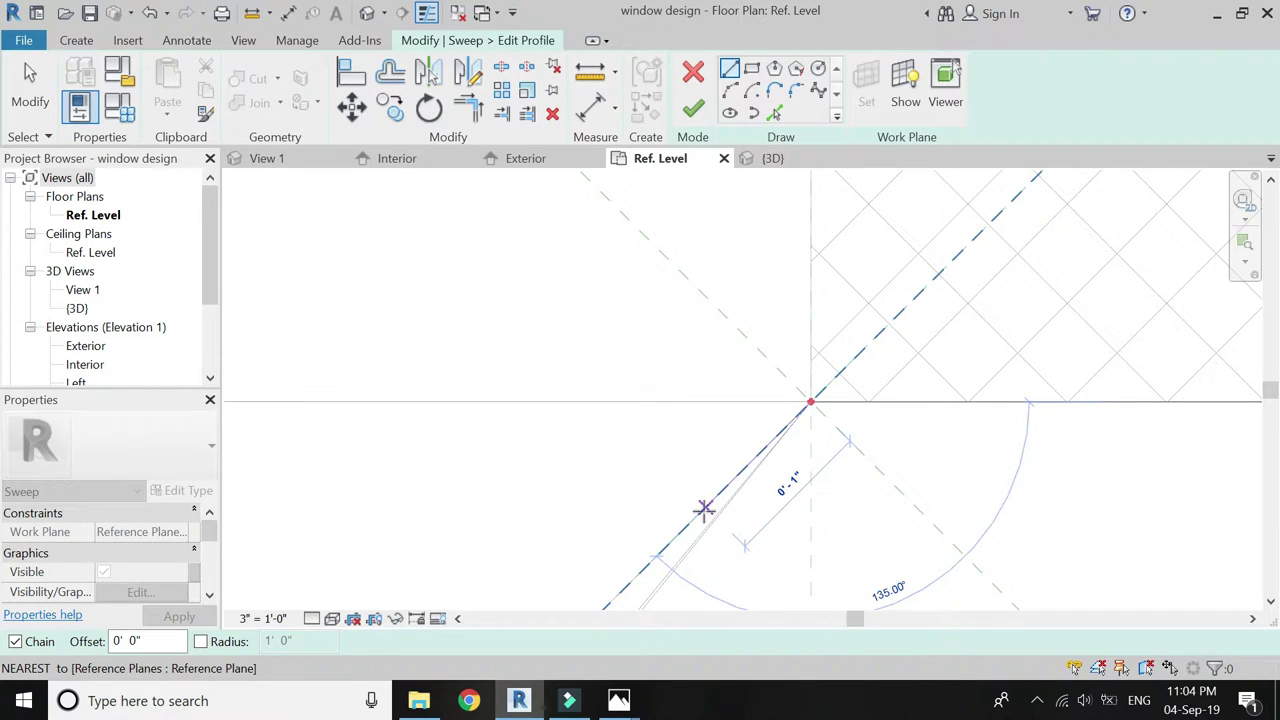
click(704, 509)
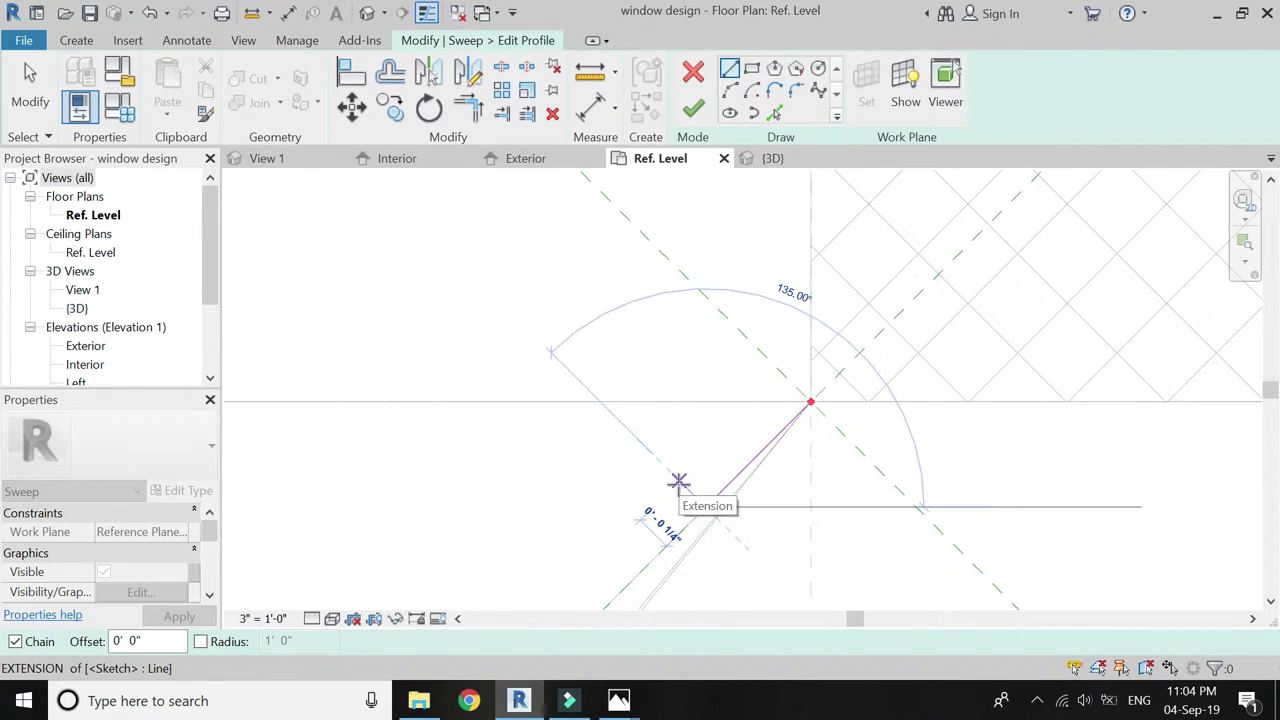
click(678, 482)
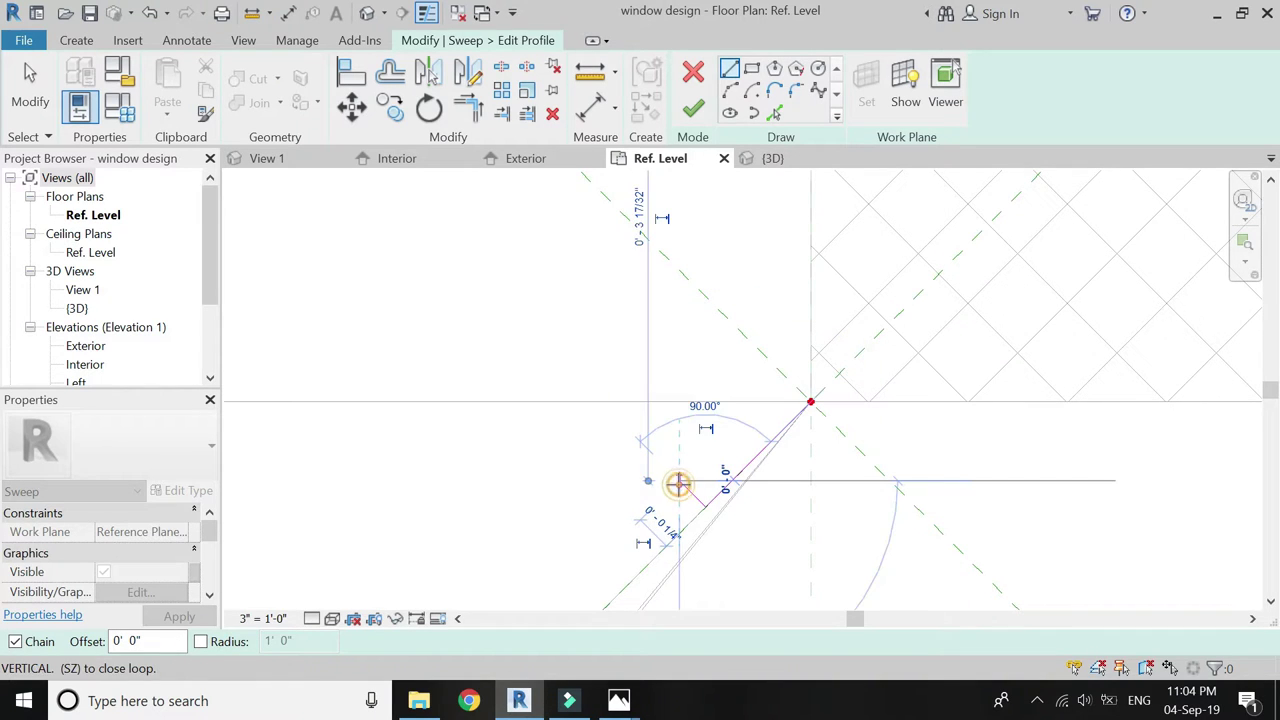
click(730, 430)
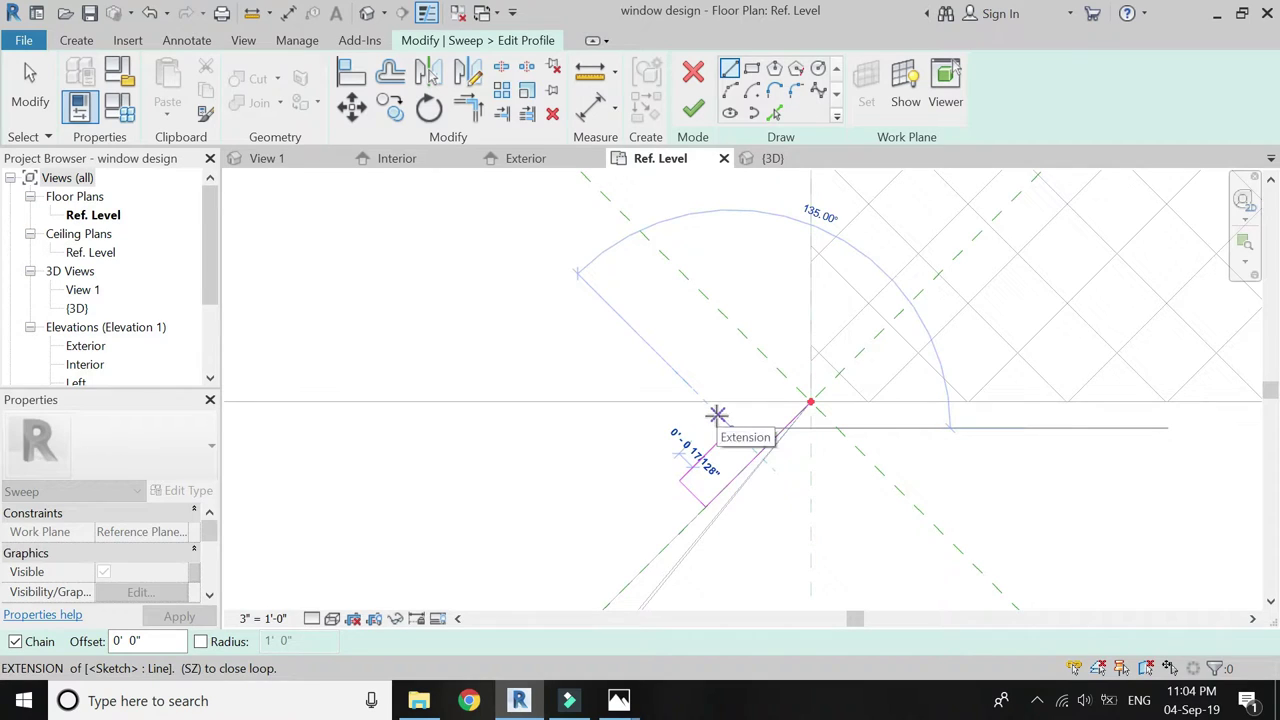
scroll(716, 415, up, 3)
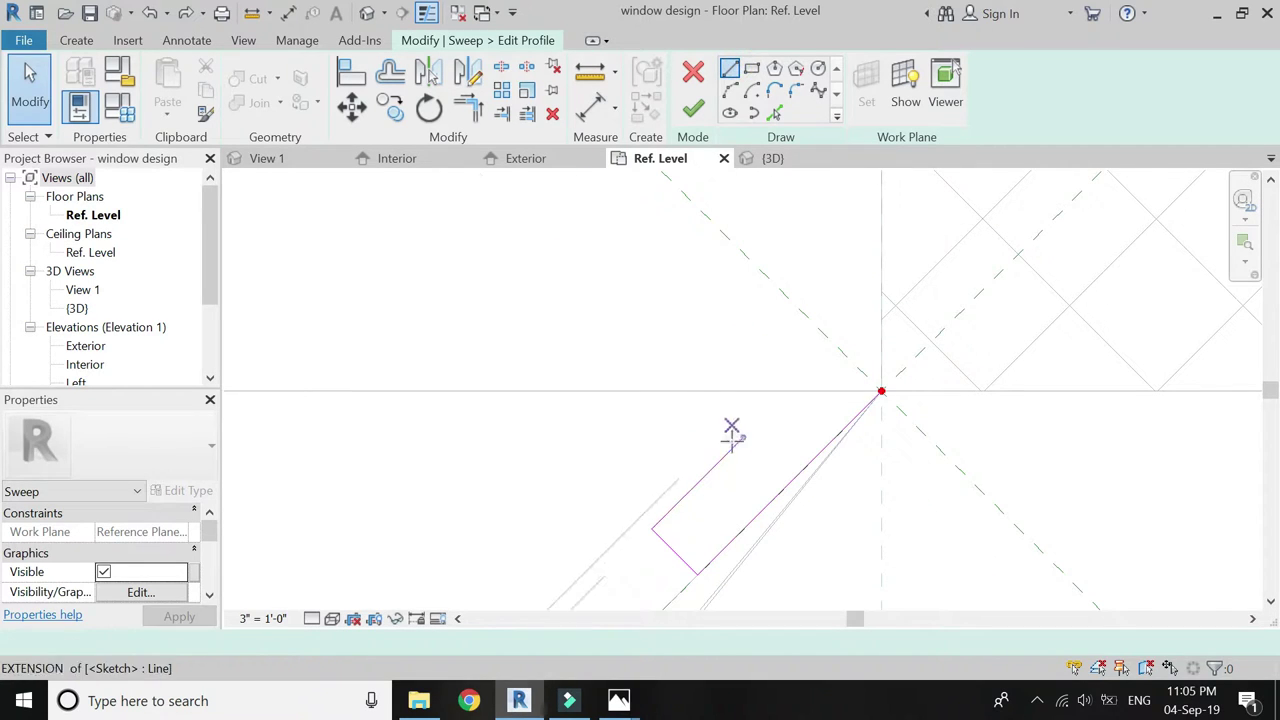
click(741, 438)
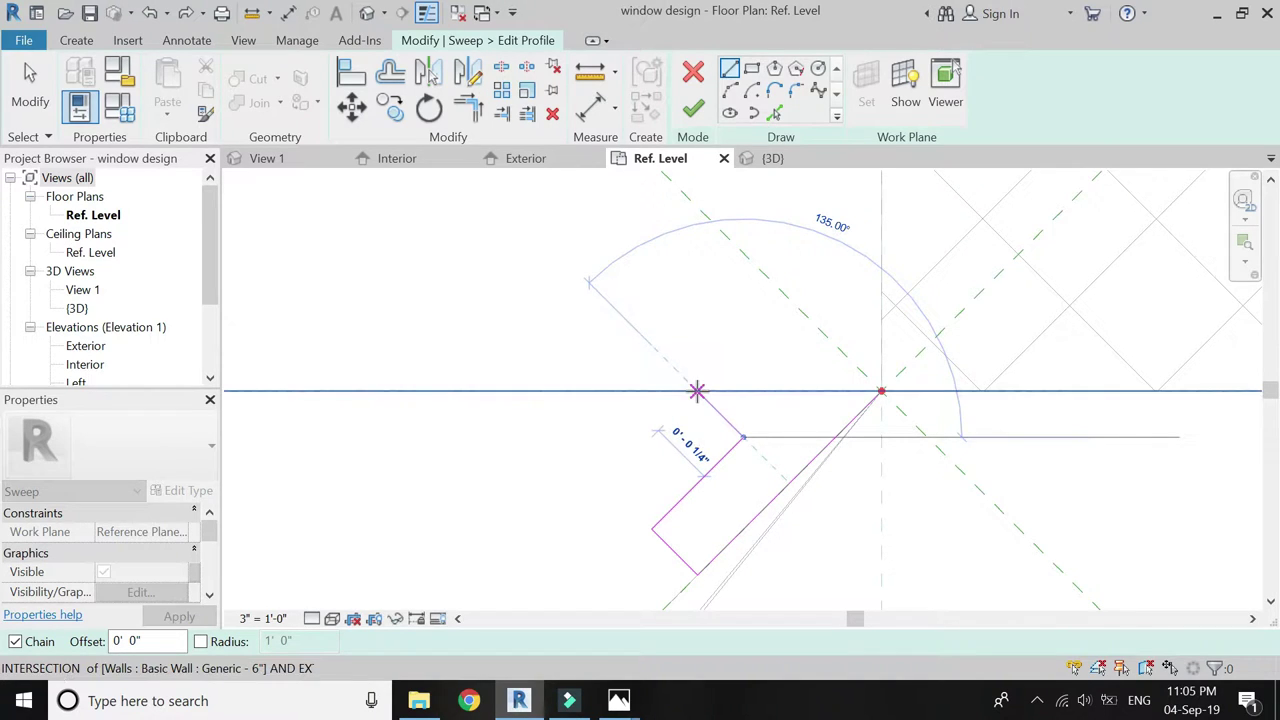
click(697, 392)
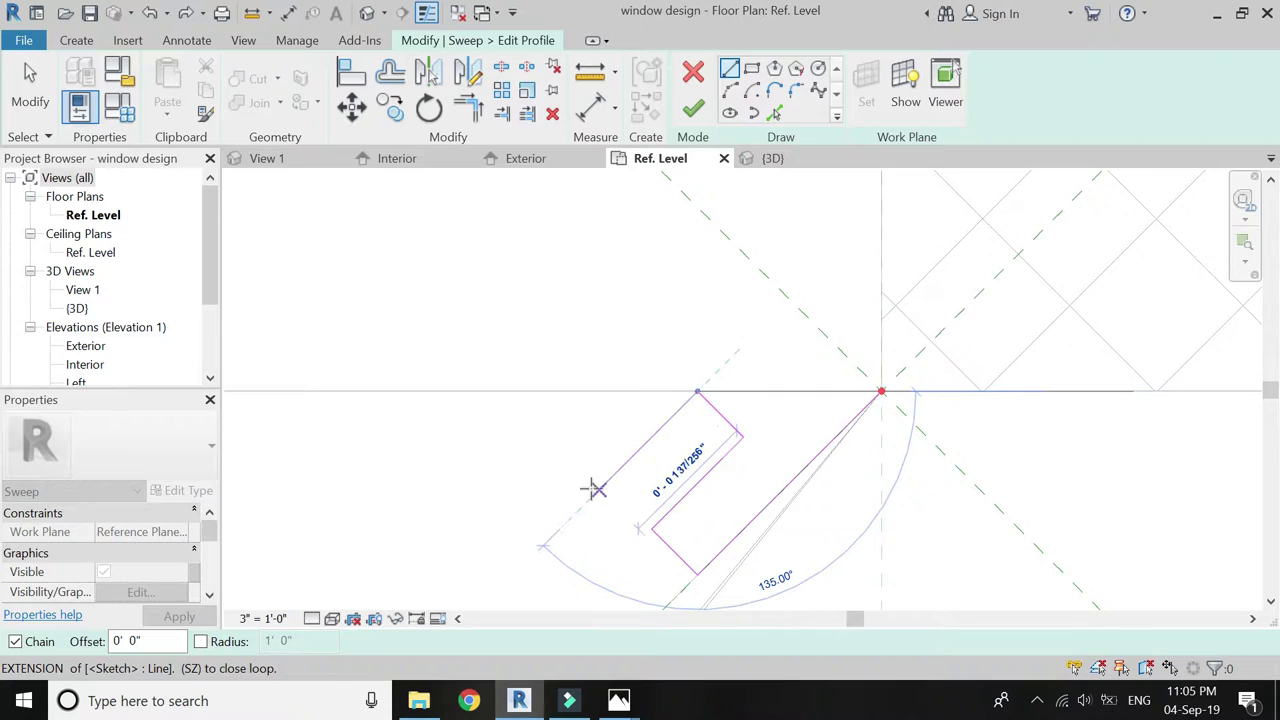
Draw the second rectangular tooth of the sweep profile
click(601, 482)
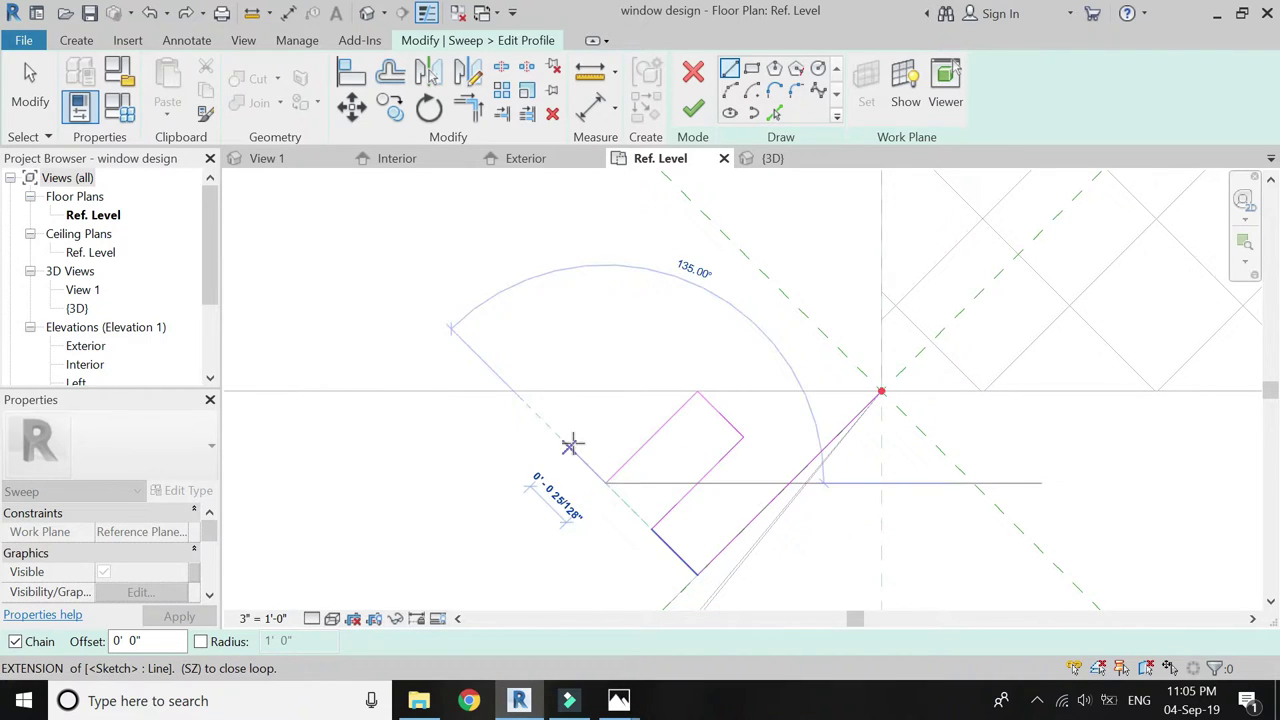
click(560, 436)
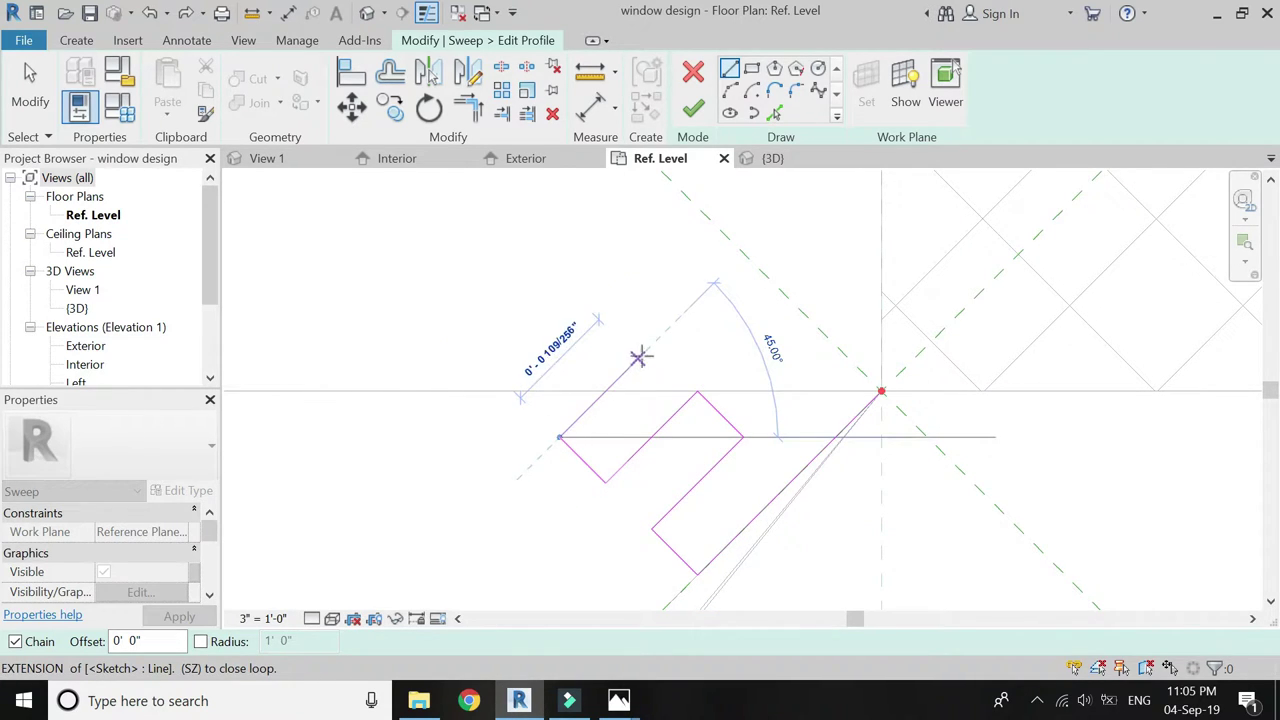
click(652, 345)
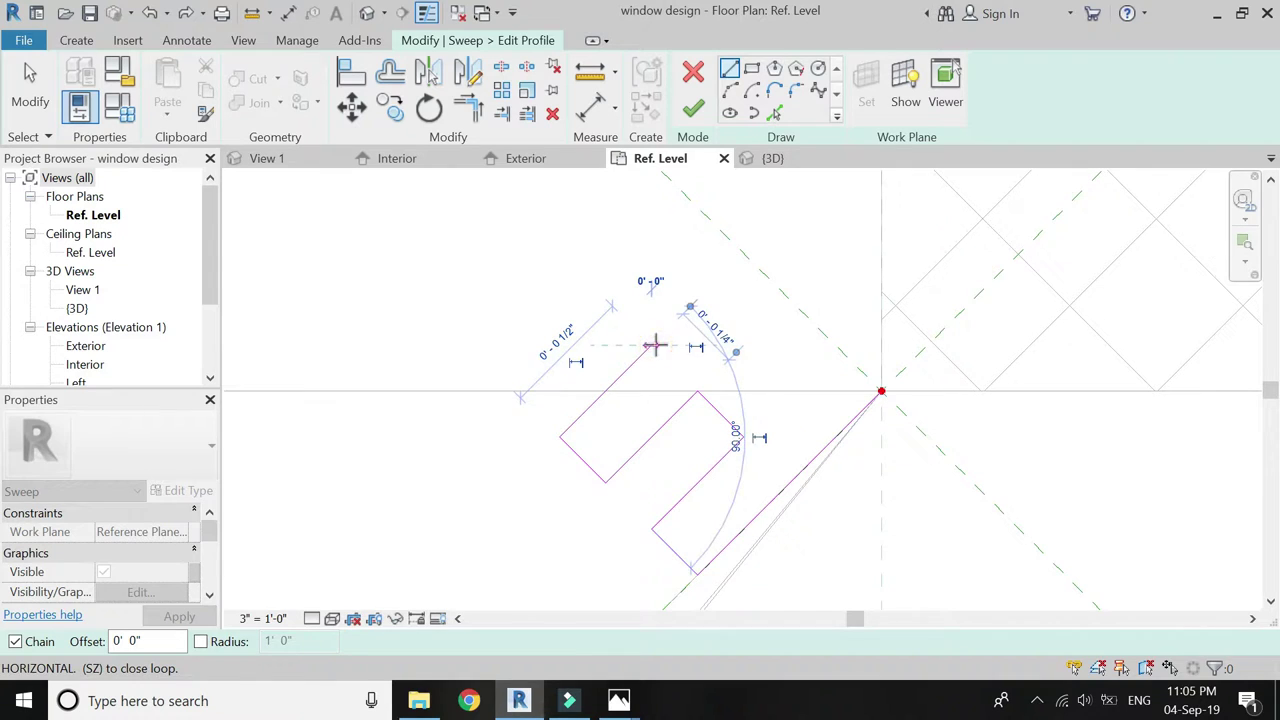
click(605, 299)
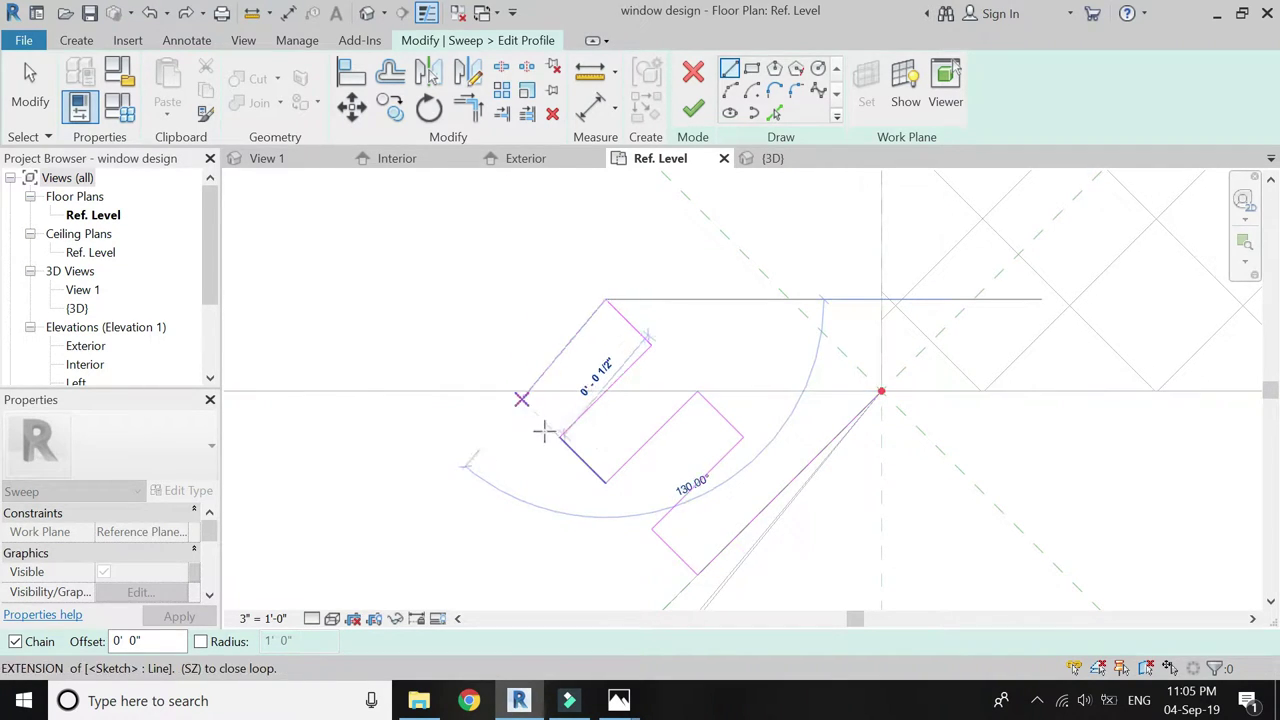
scroll(497, 390, up, 2)
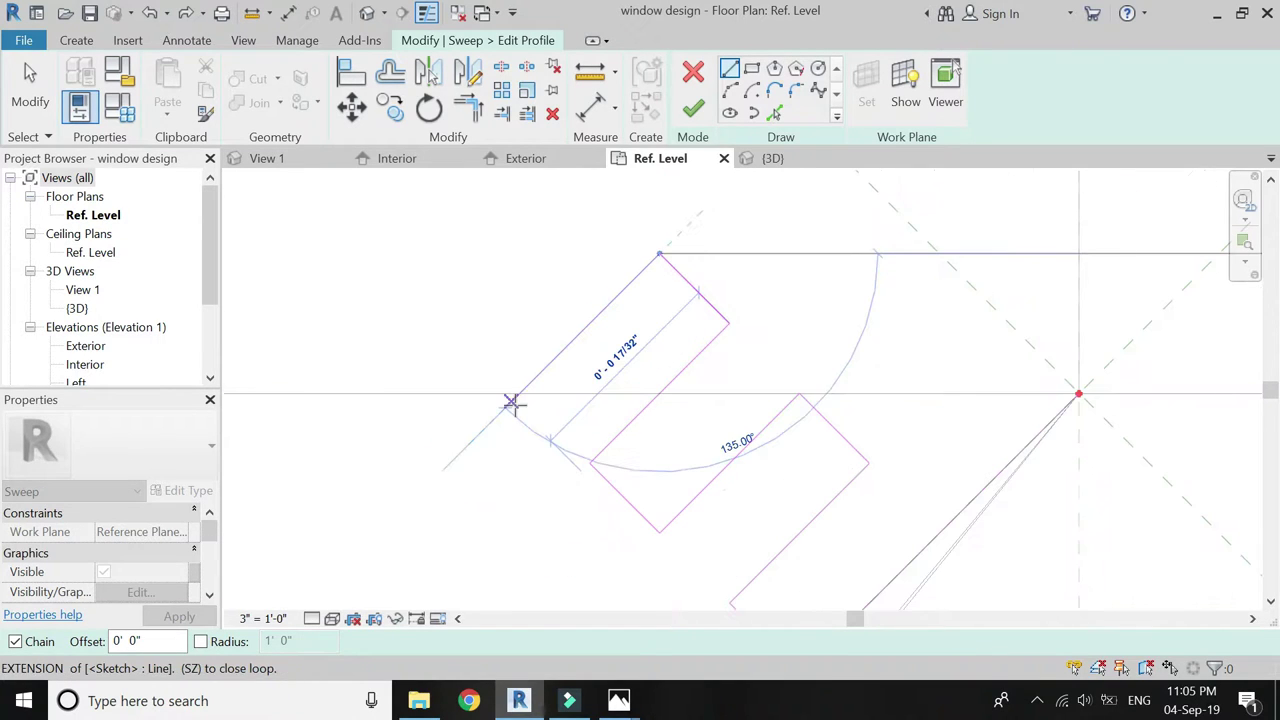
Draw the third tooth and close the profile back at the path point
click(520, 400)
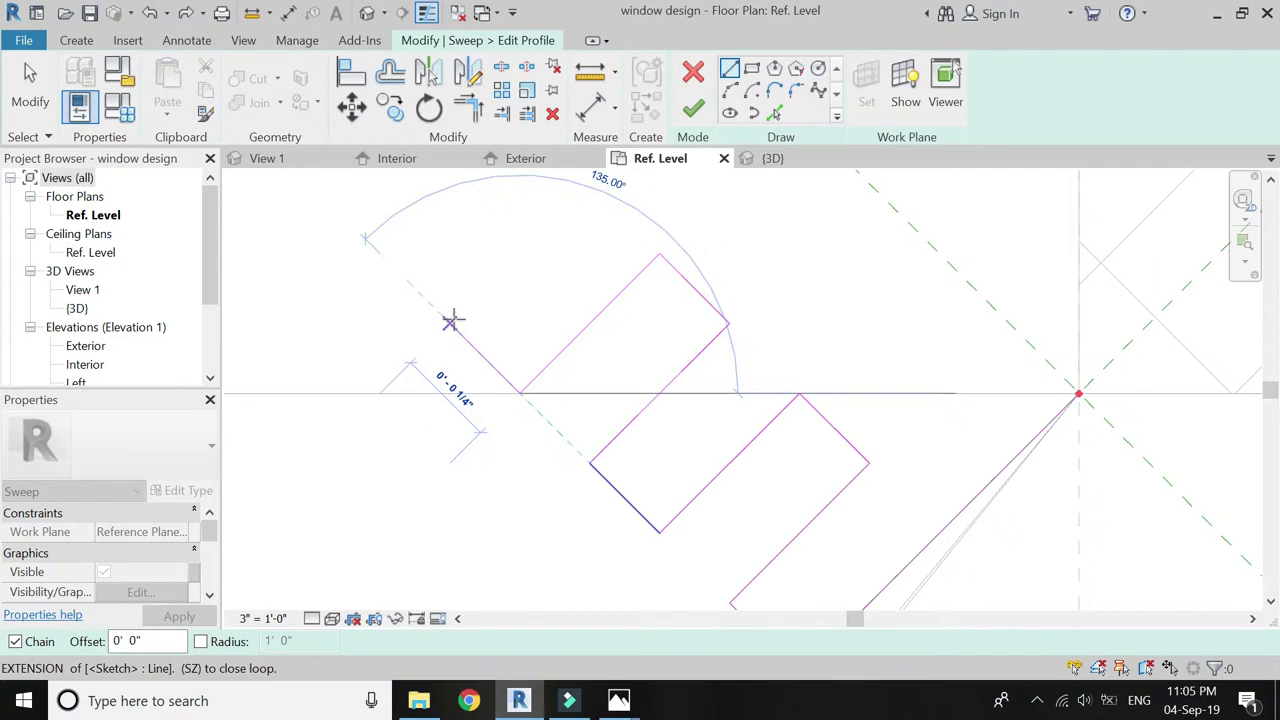
scroll(452, 320, down, 2)
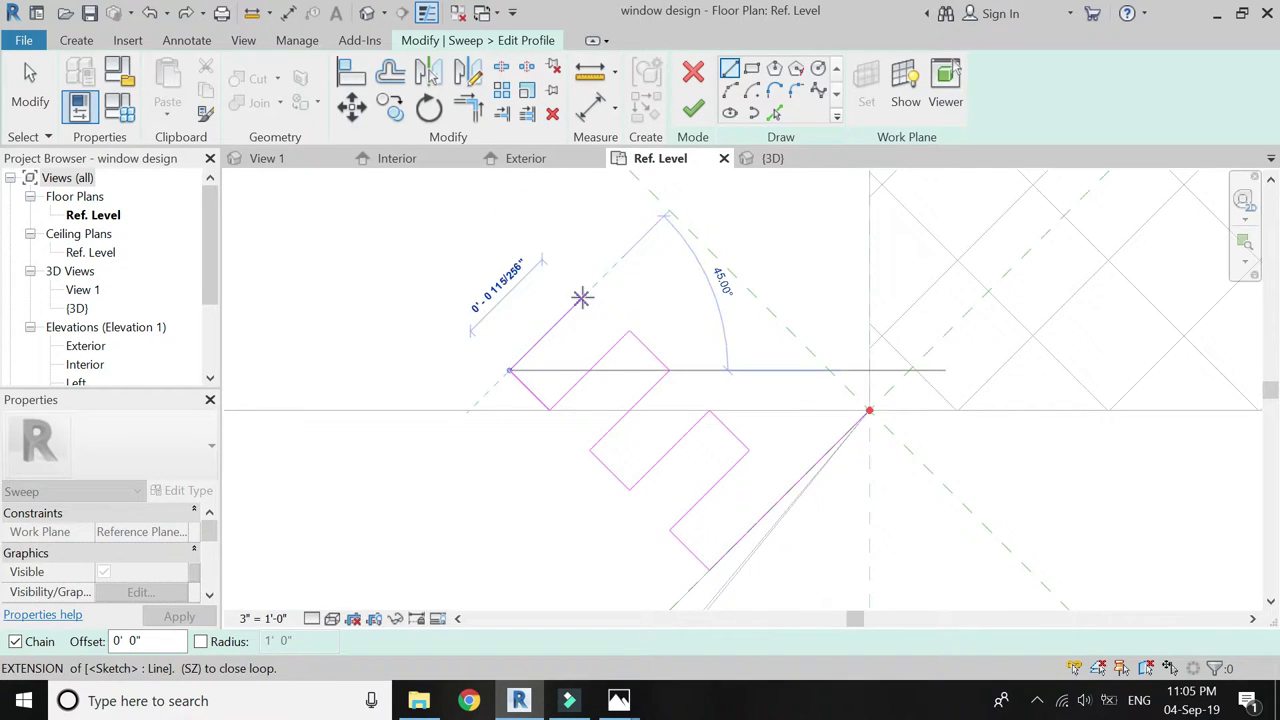
click(590, 291)
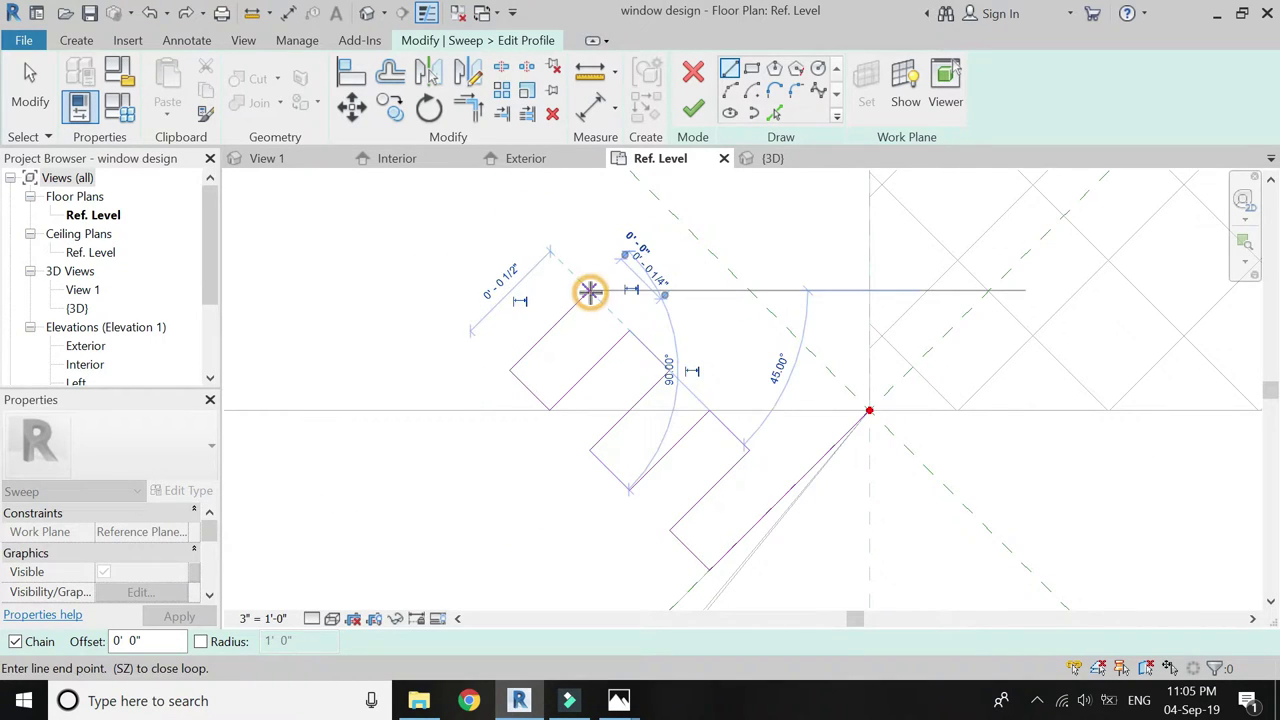
click(549, 251)
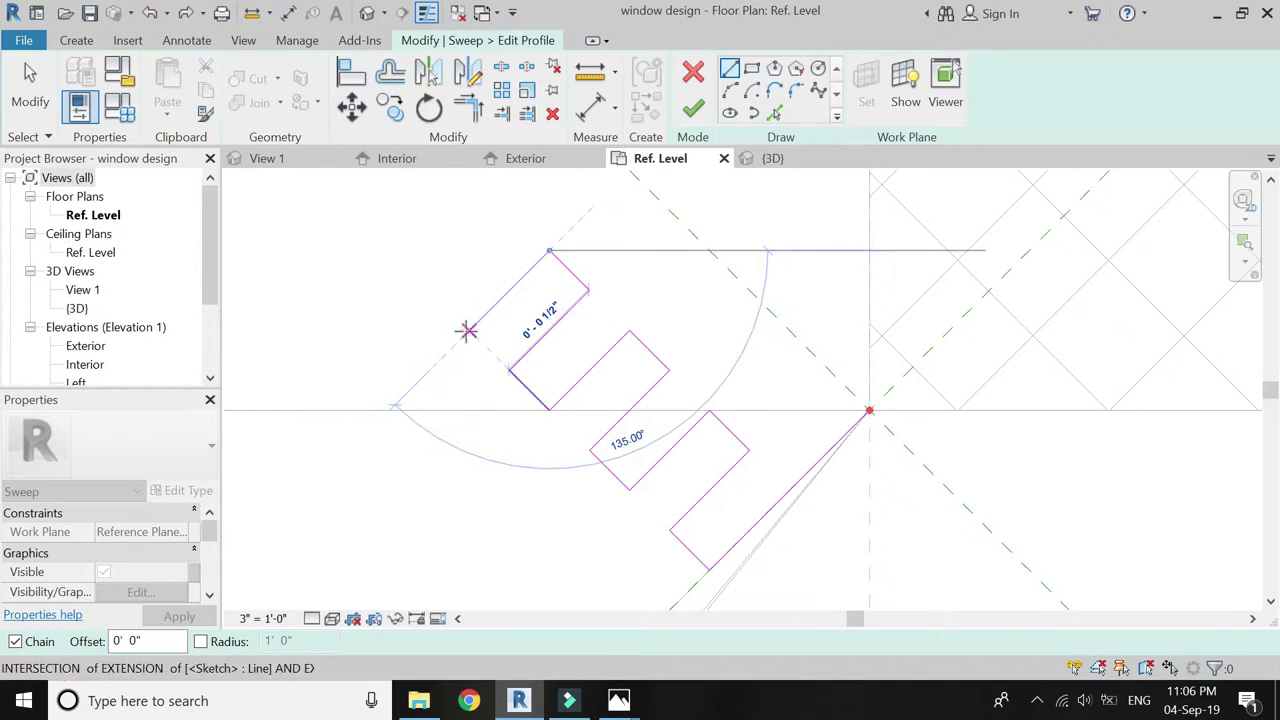
click(466, 330)
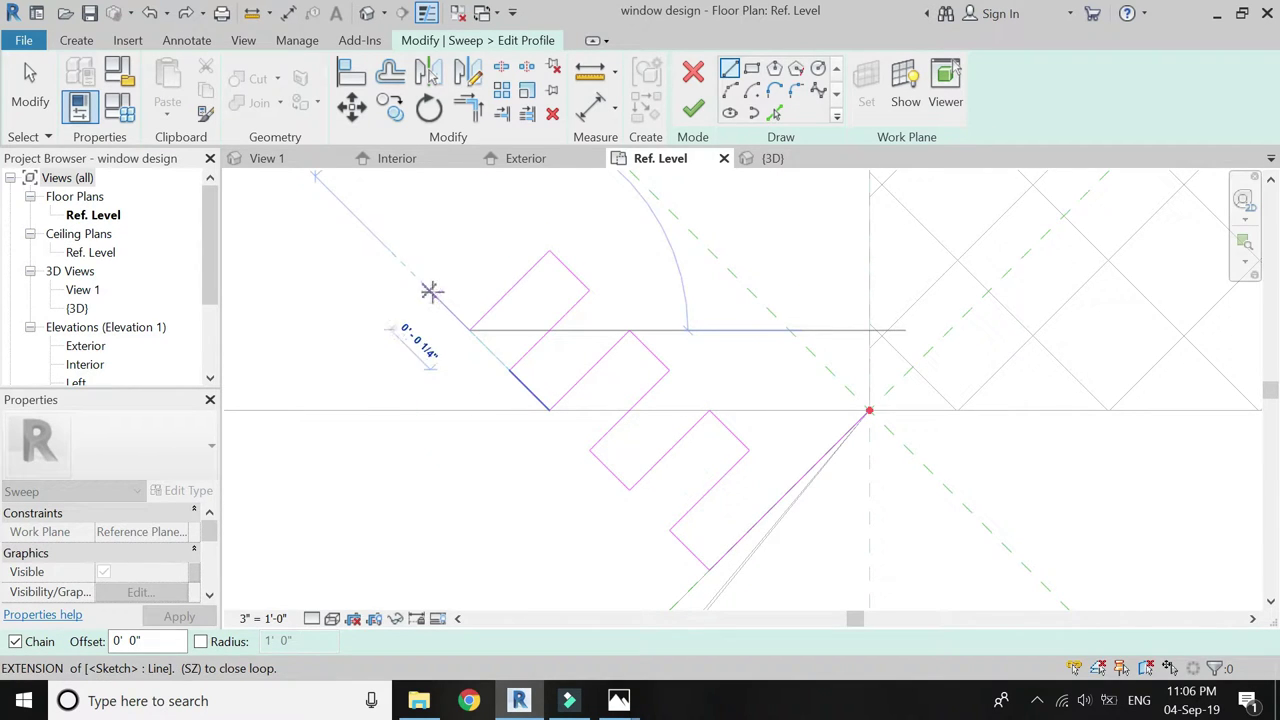
click(430, 289)
scroll(592, 409, down, 3)
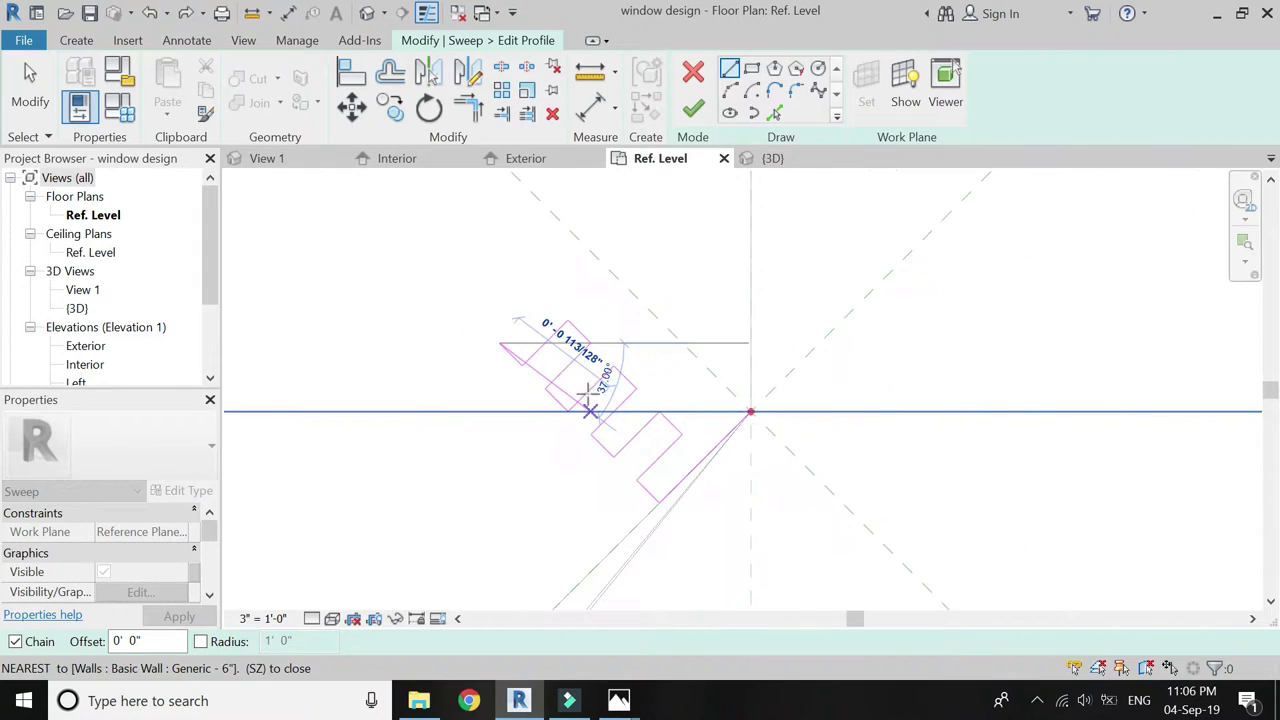
click(590, 255)
click(750, 412)
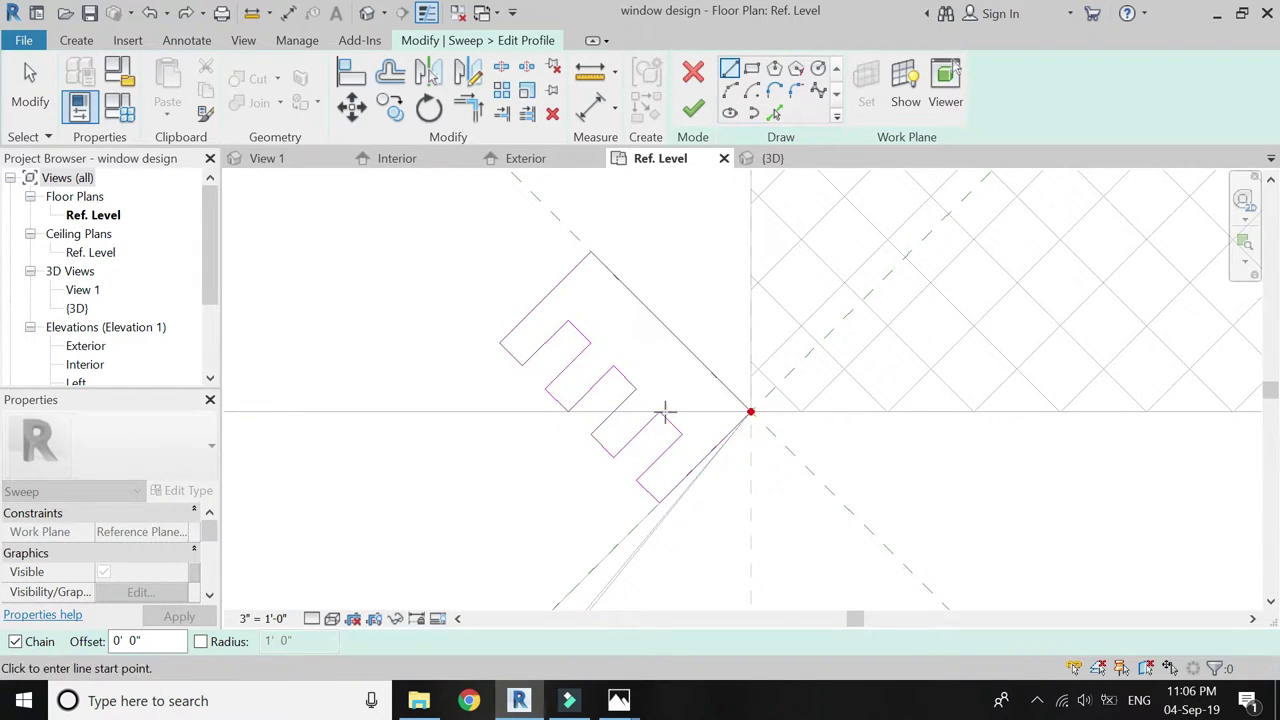
key(Escape)
scroll(651, 443, up, 2)
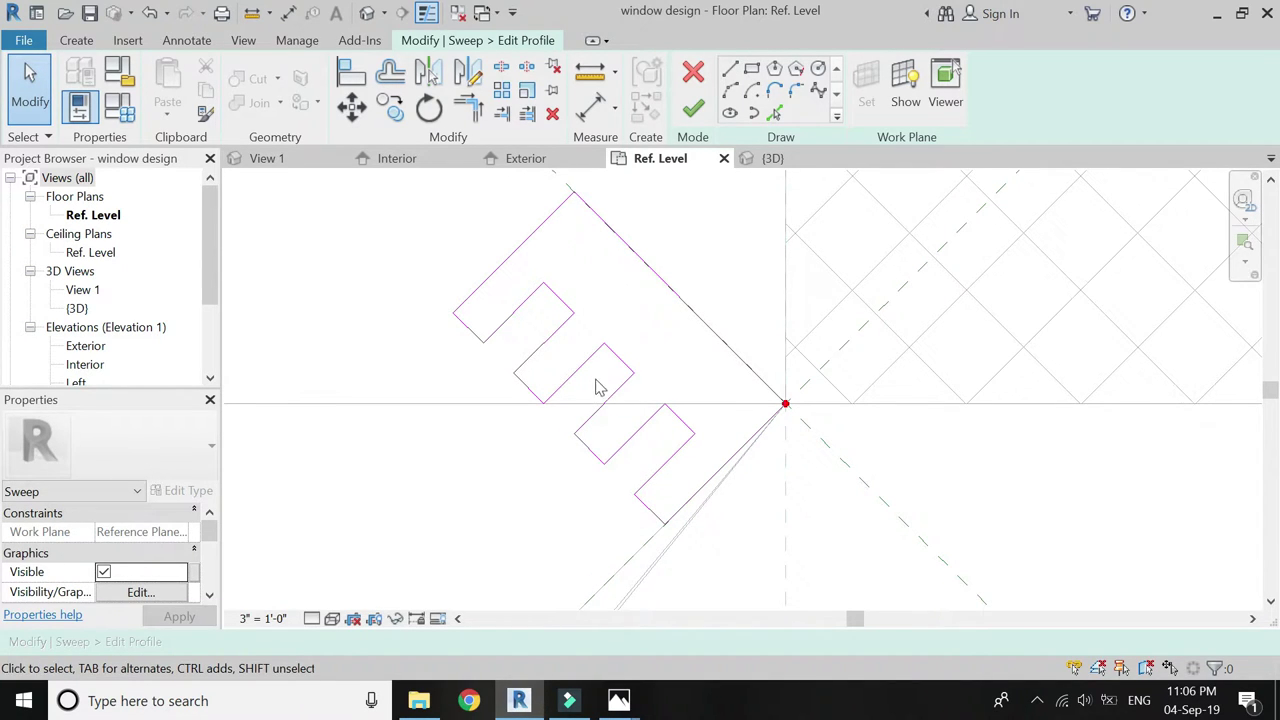
Move seven selected comb-profile sketch lines by a typed distance of 1
scroll(568, 378, up, 2)
drag(598, 416, 501, 353)
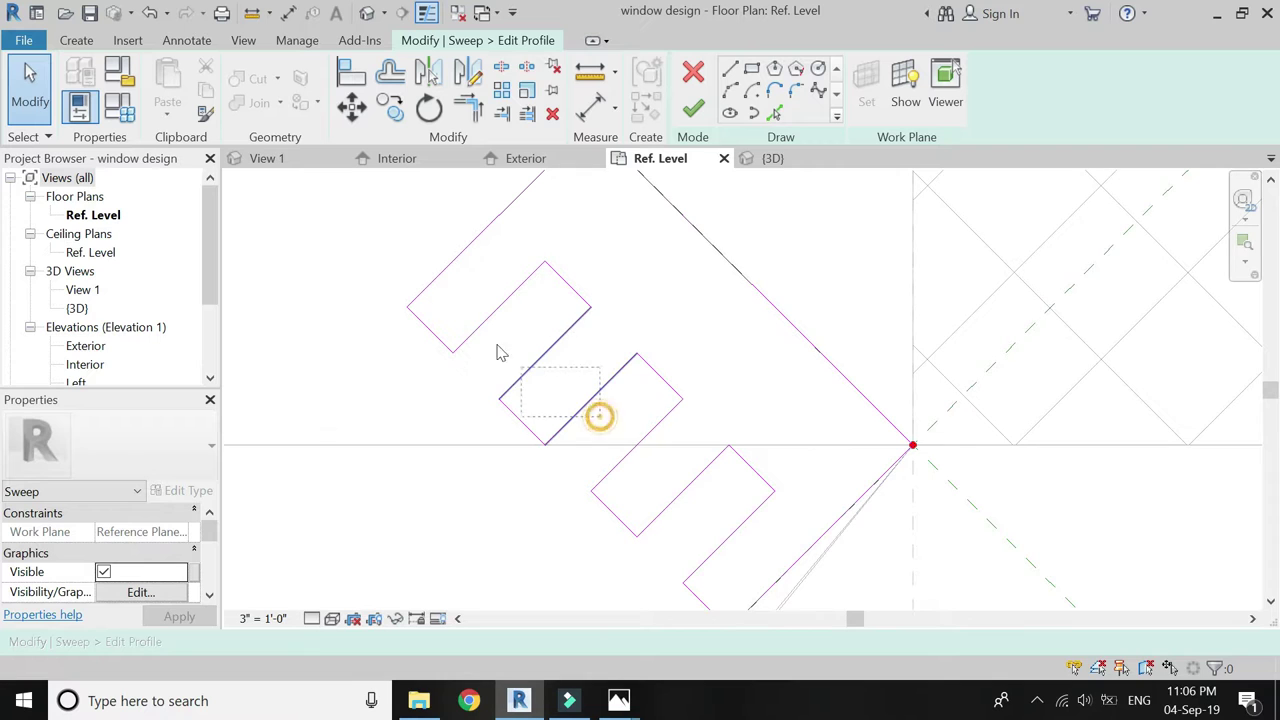
drag(447, 298, 410, 278)
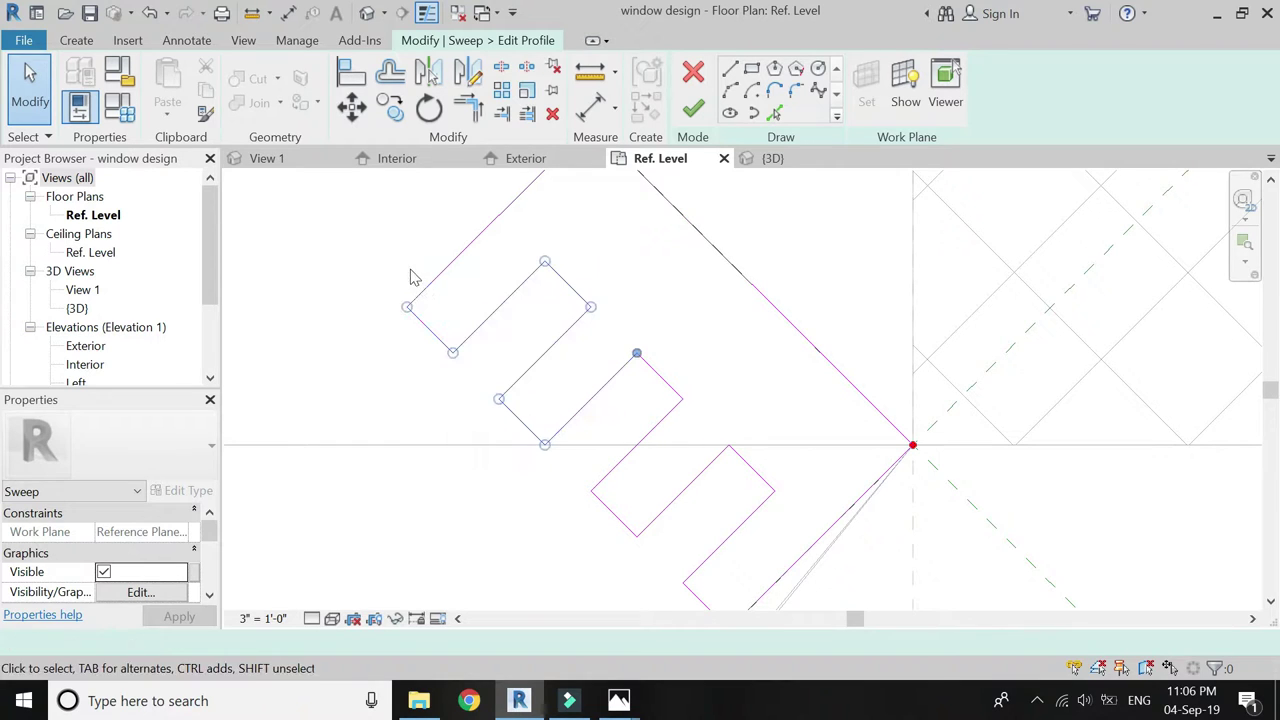
click(351, 106)
scroll(634, 325, up, 2)
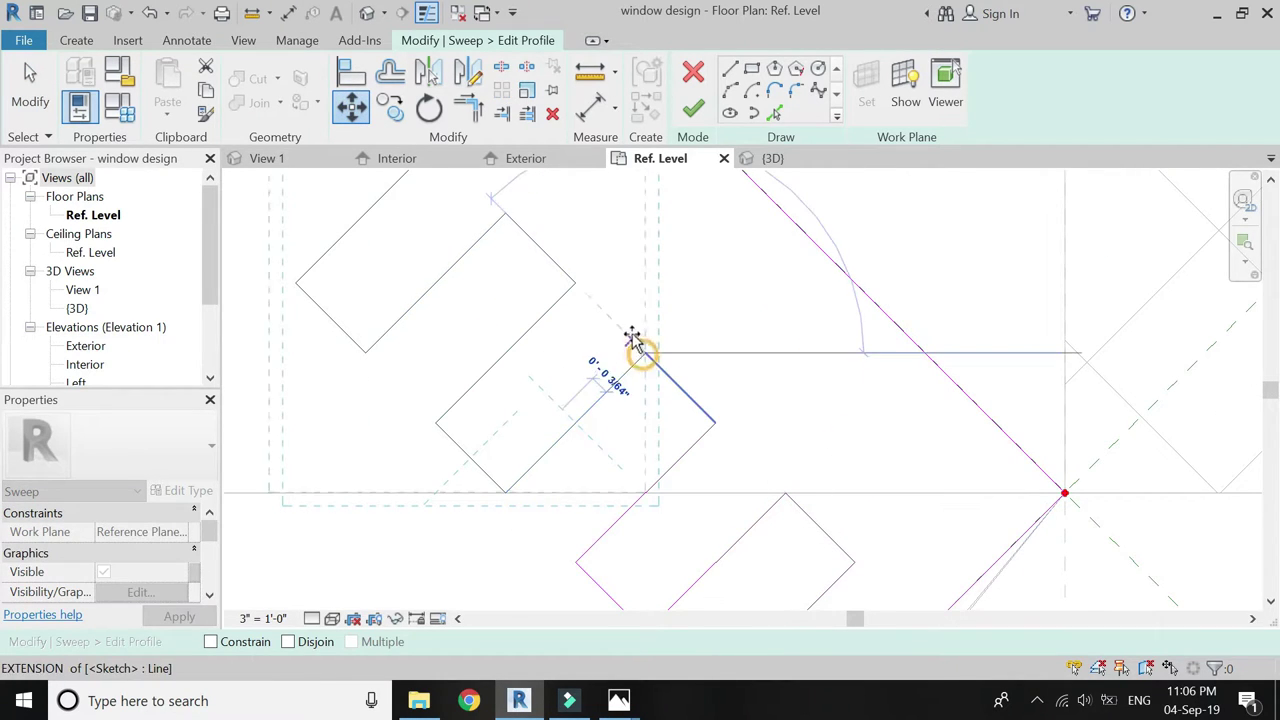
text(1/16)
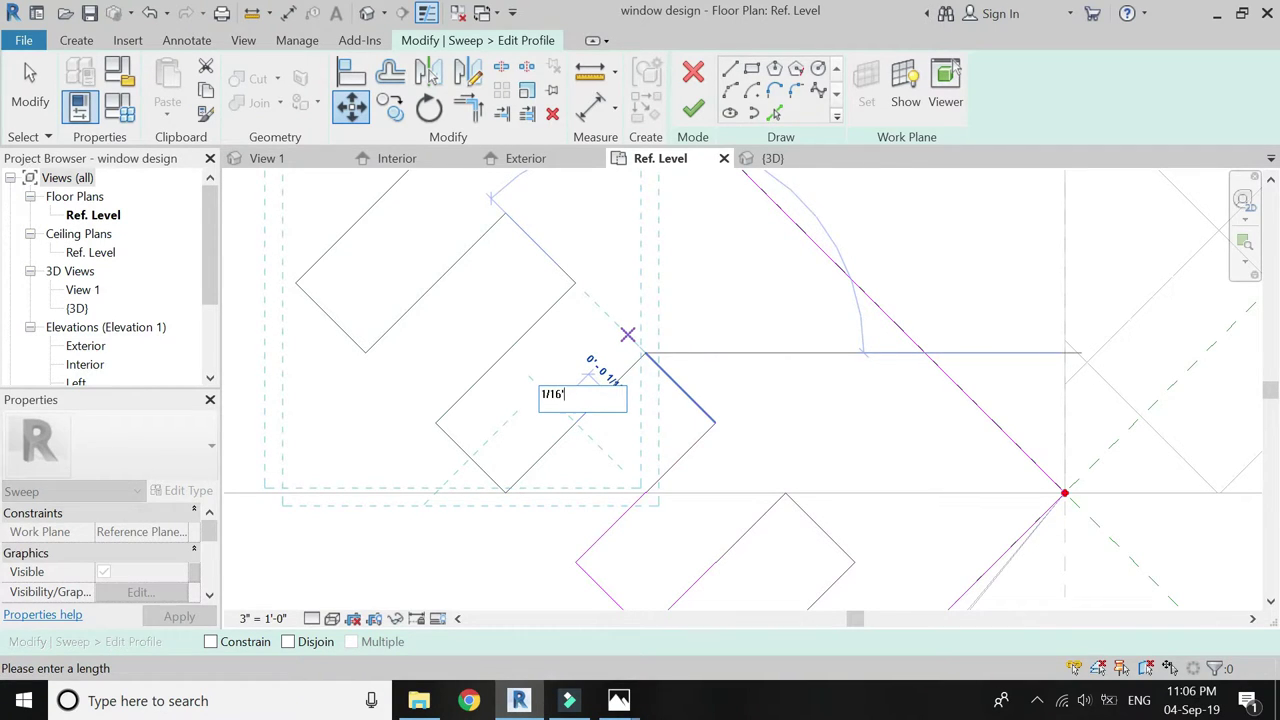
key(Return)
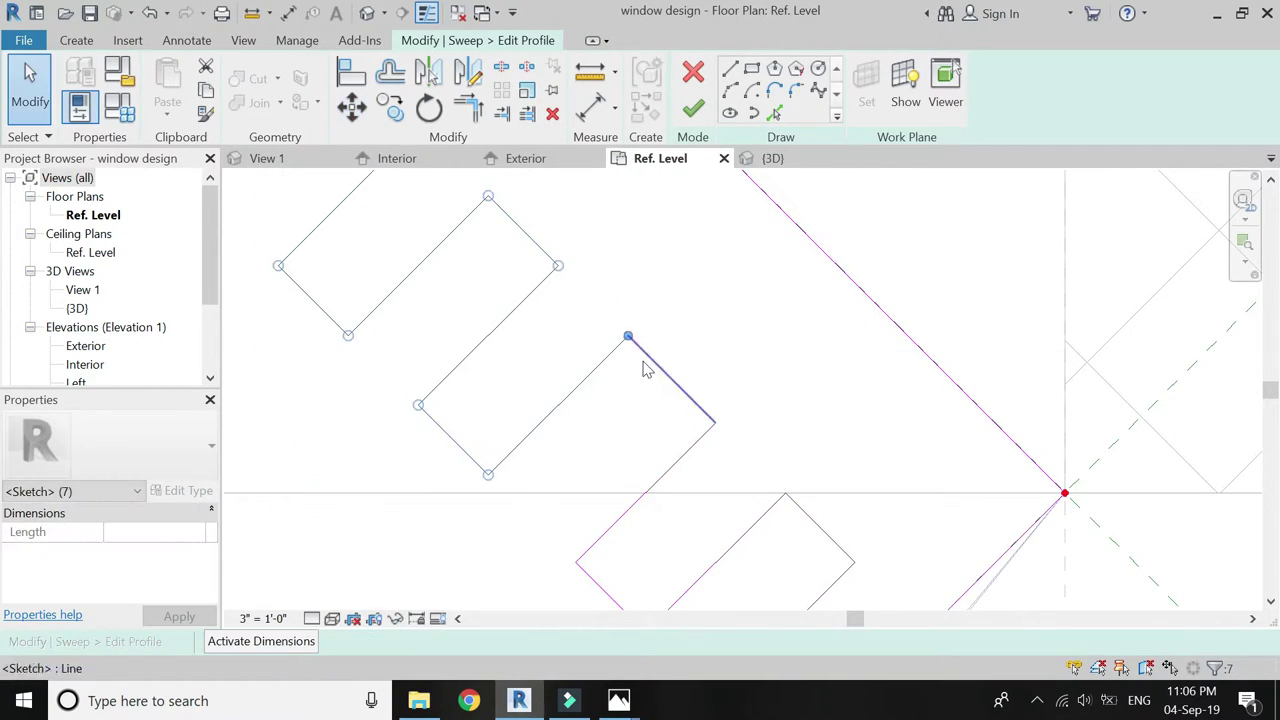
Move the profile's lower sketch lines with MV, snapping endpoint to endpoint
scroll(573, 340, down, 2)
scroll(573, 340, down, 1)
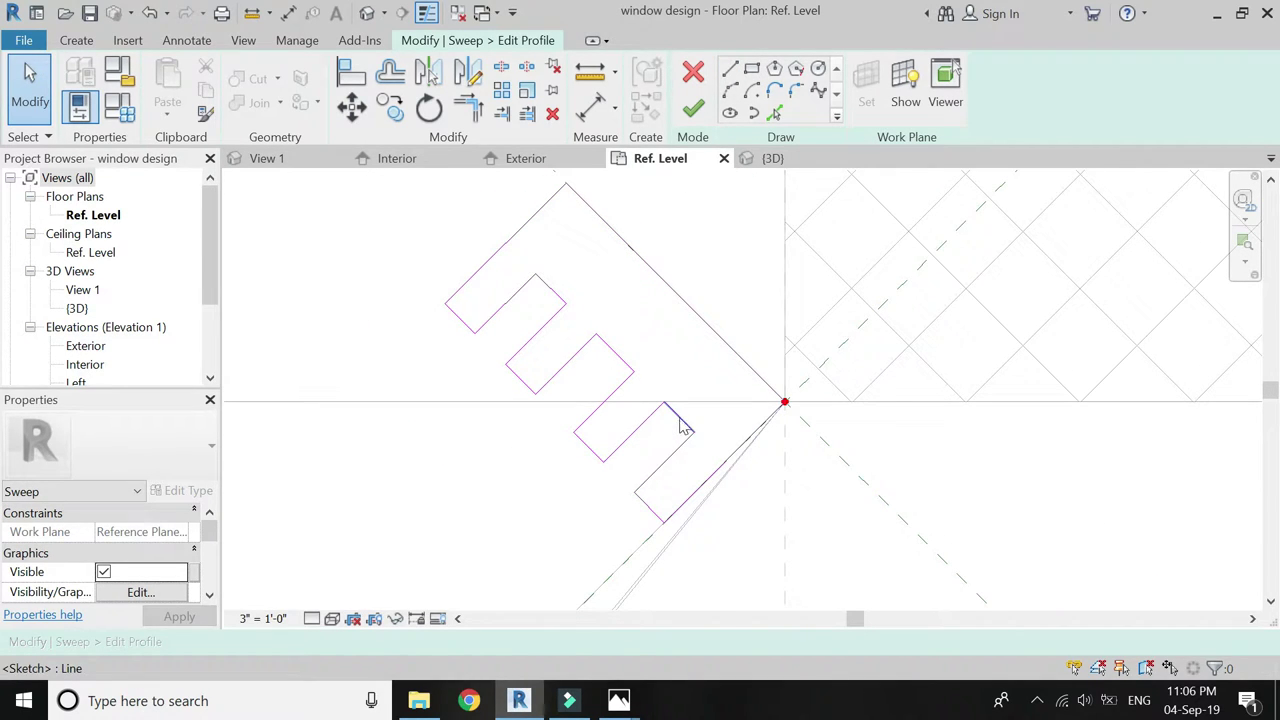
scroll(658, 453, up, 2)
mouse_move(606, 482)
mouse_down()
mouse_move(517, 406)
mouse_move(344, 202)
mouse_up()
key(m)
key(v)
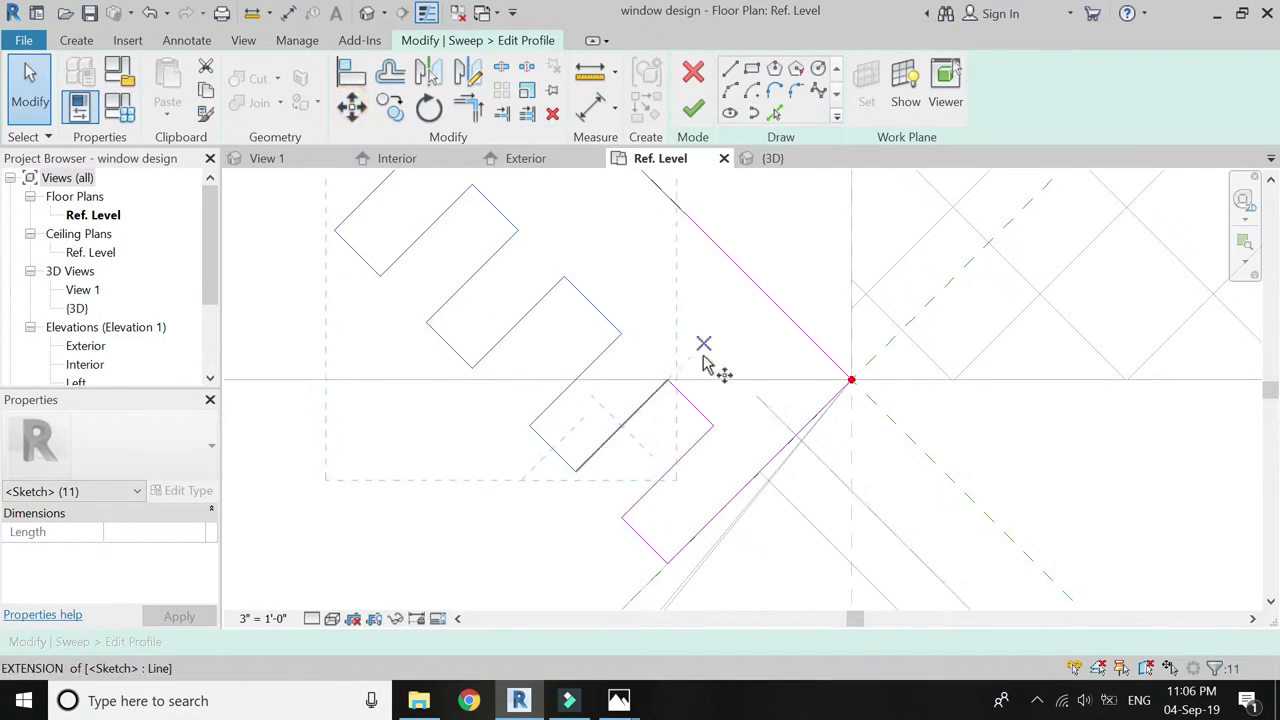
scroll(700, 370, up, 2)
click(667, 376)
click(701, 407)
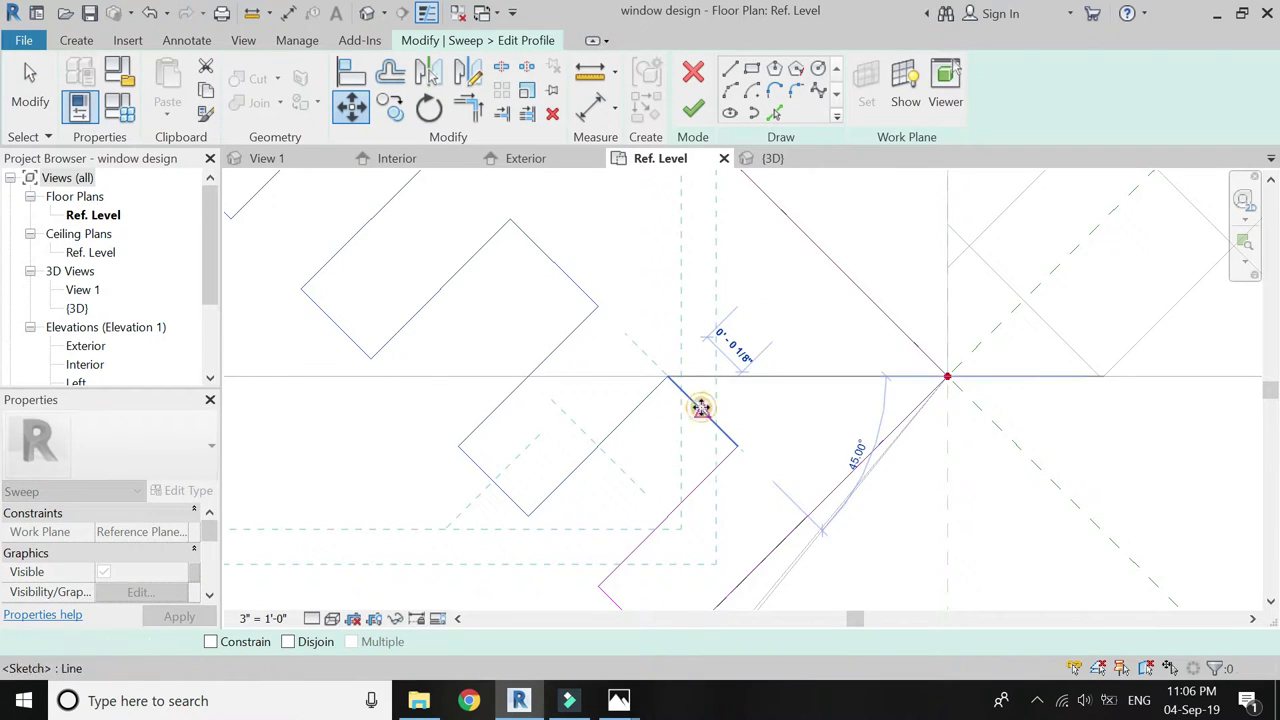
click(701, 407)
scroll(723, 440, down, 3)
key(Escape)
Move the top rectangle's sketch lines from its top endpoint to the midpoint position
scroll(585, 374, up, 3)
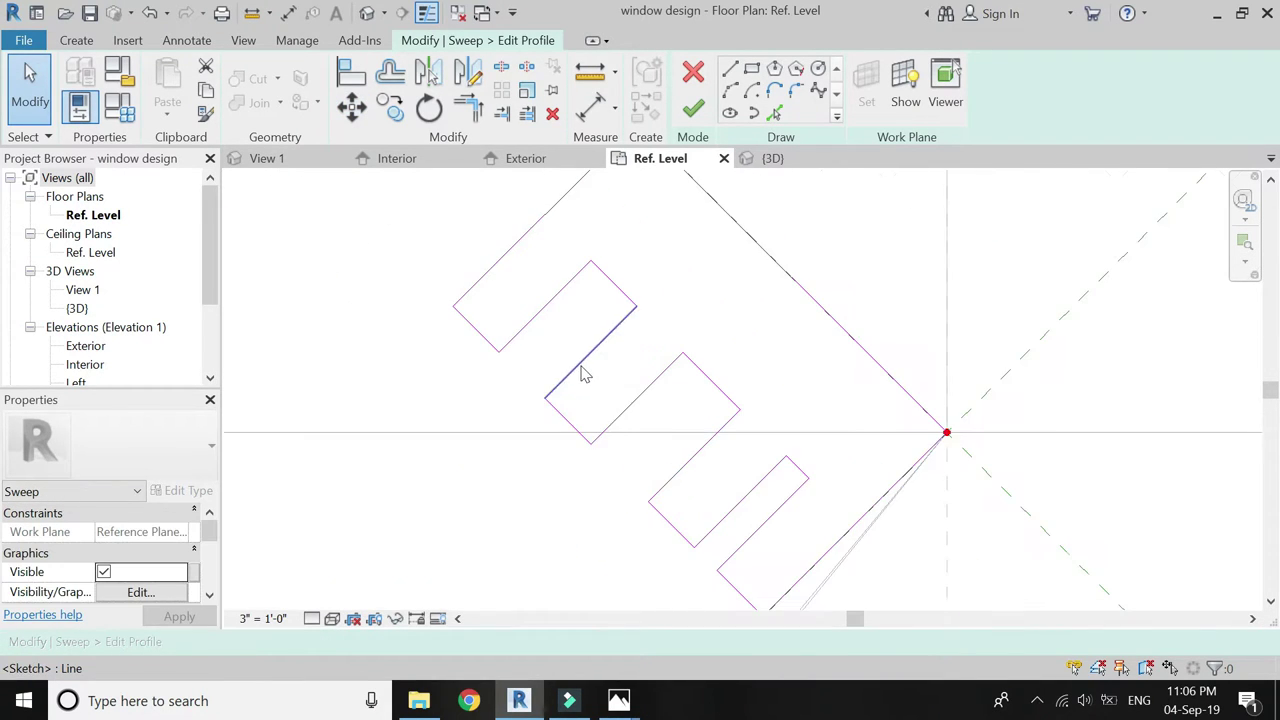
scroll(591, 457, down, 1)
scroll(551, 371, up, 1)
drag(580, 390, 463, 303)
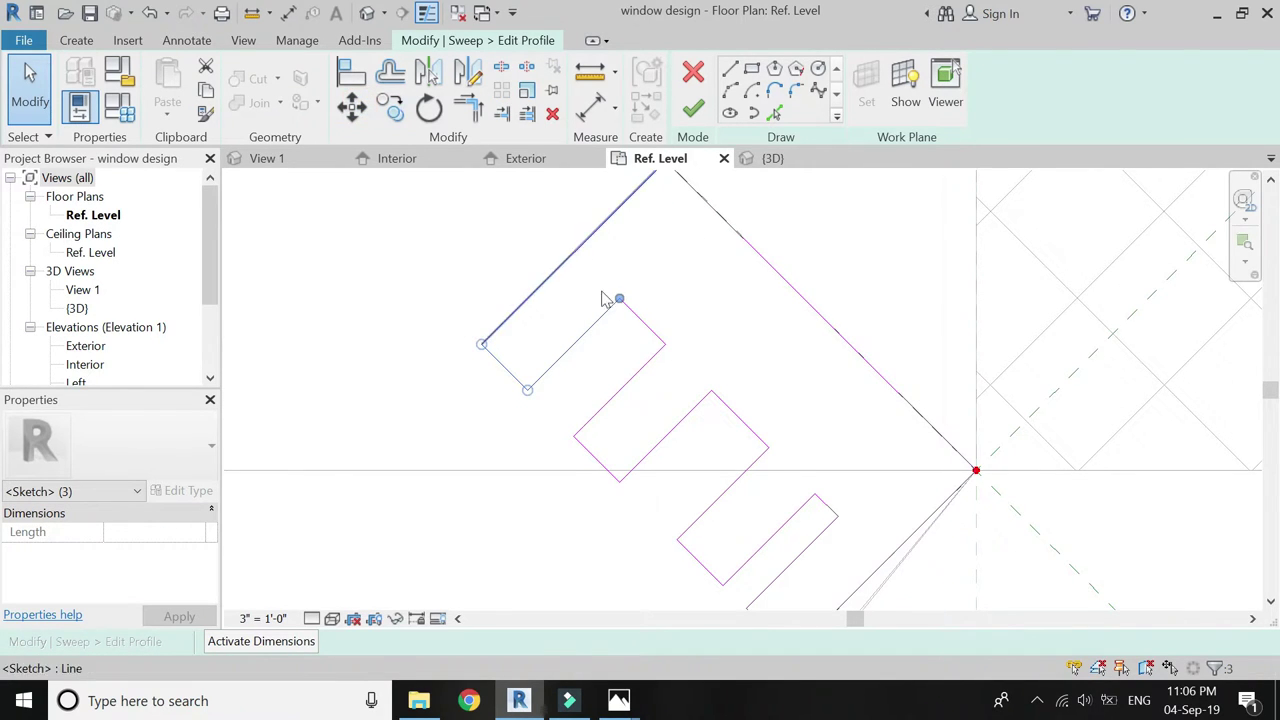
scroll(617, 294, up, 1)
click(351, 107)
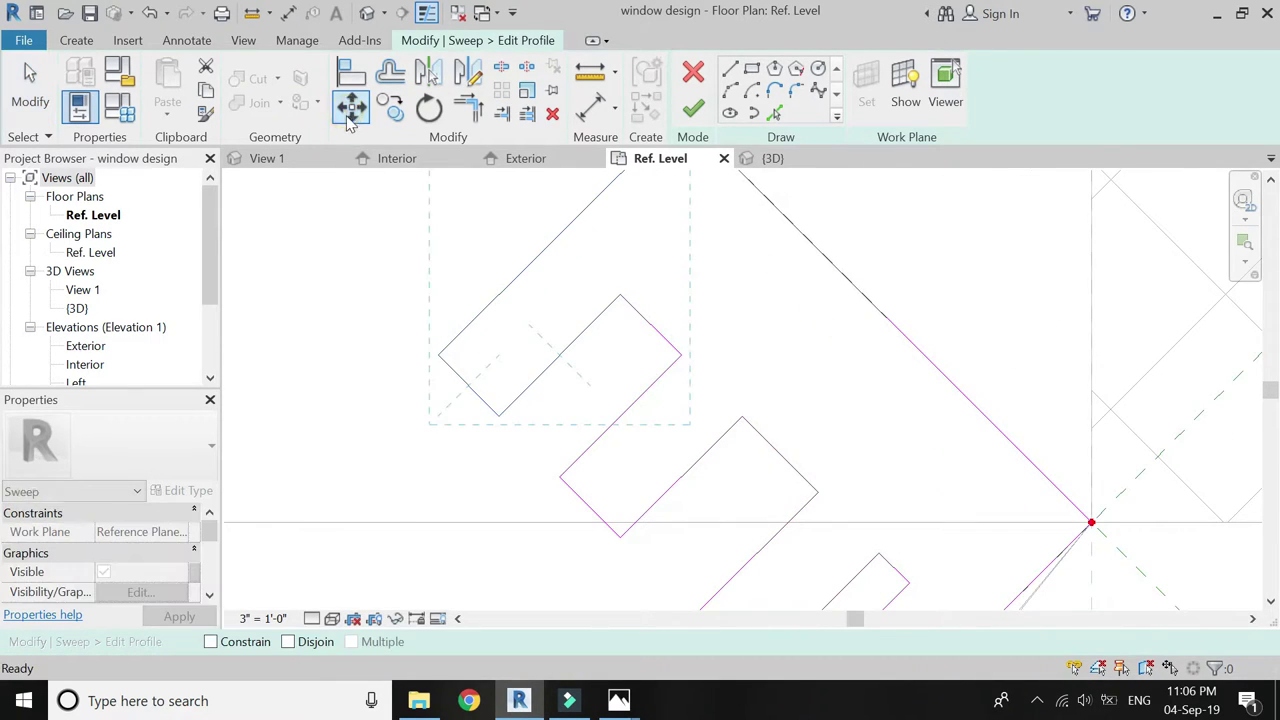
click(620, 296)
click(644, 323)
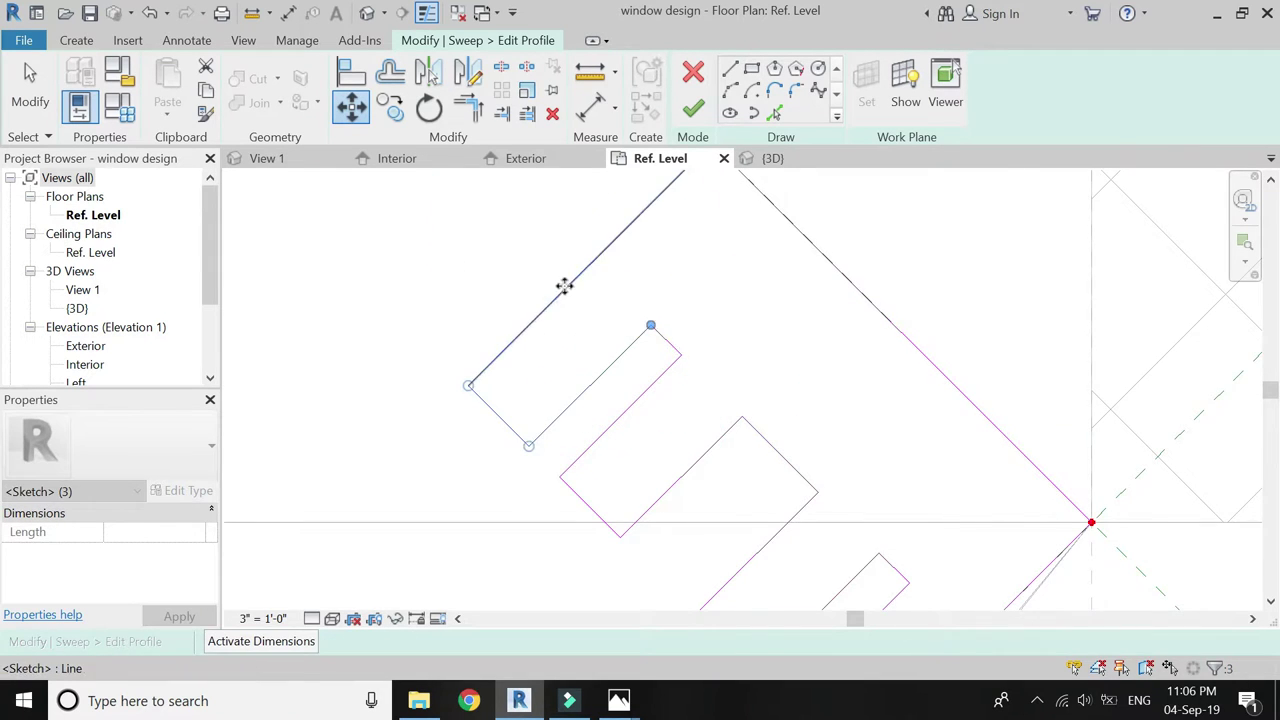
scroll(543, 260, down, 3)
key(Escape)
Finish the profile edit and complete the comb sweep
scroll(718, 395, down, 2)
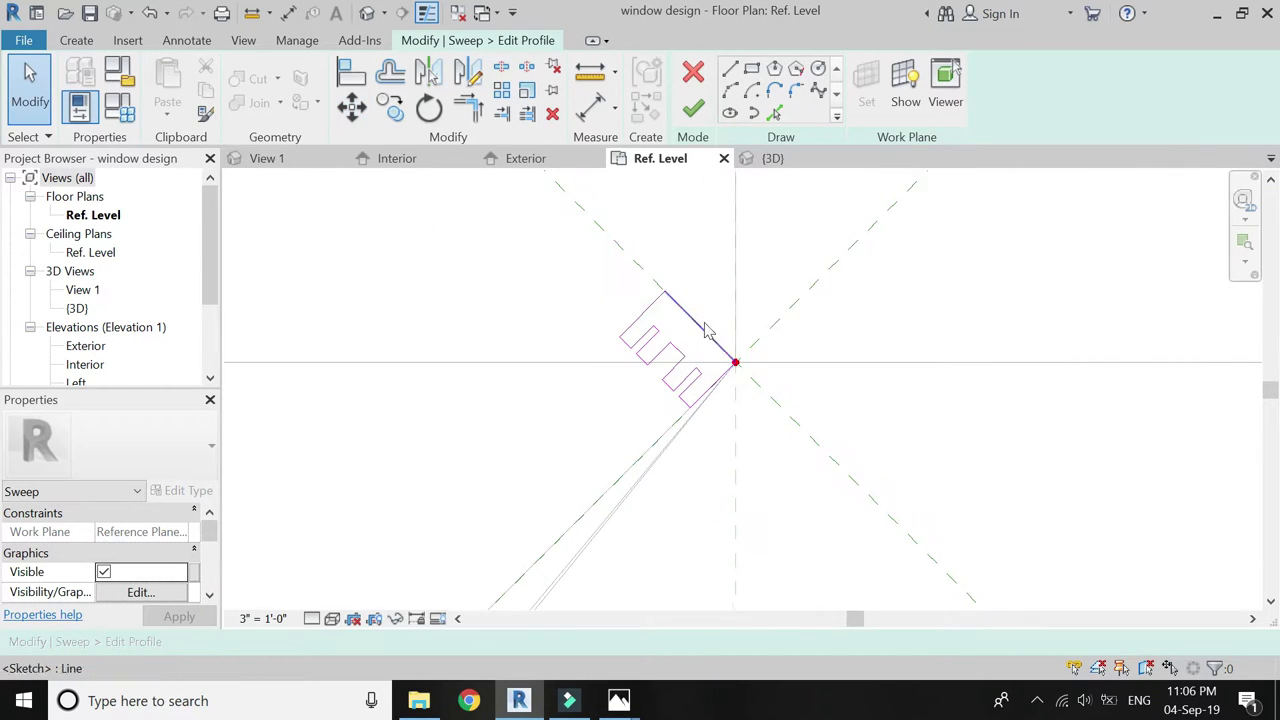
click(693, 108)
click(694, 111)
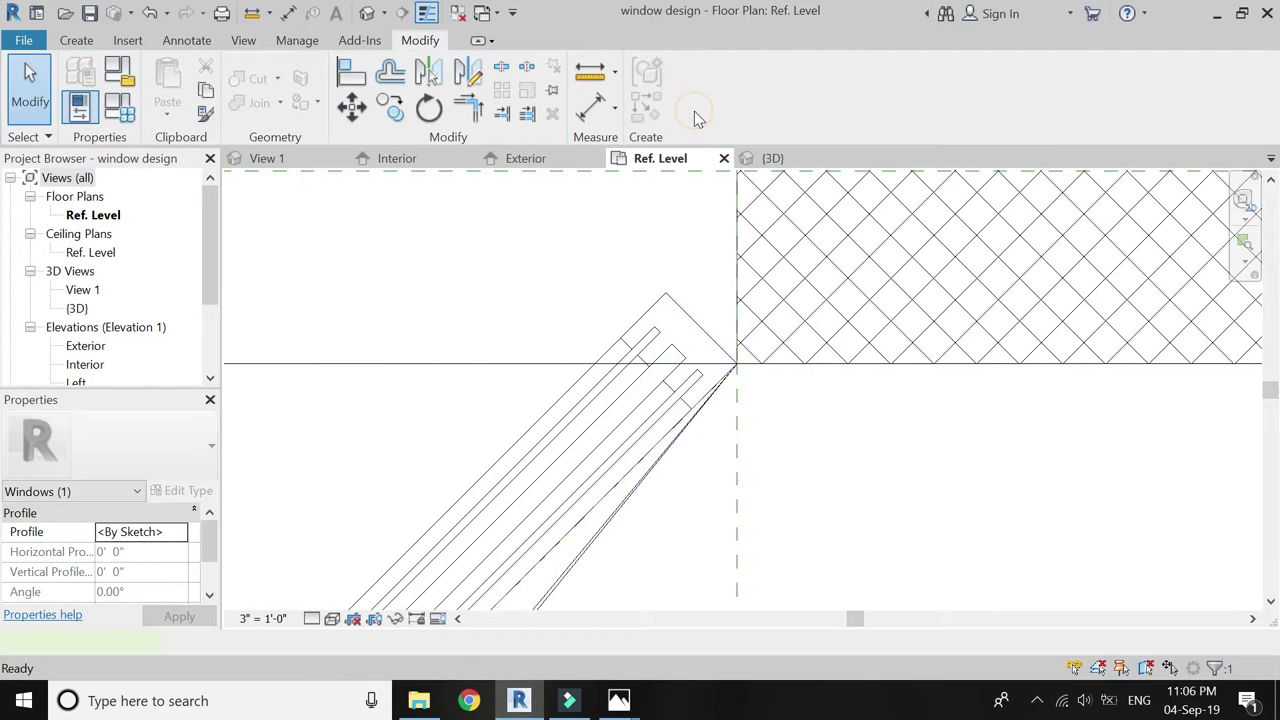
In the 3D view, open the comb sweep's path sketch and select its diagonal path line
click(772, 158)
scroll(424, 490, up, 2)
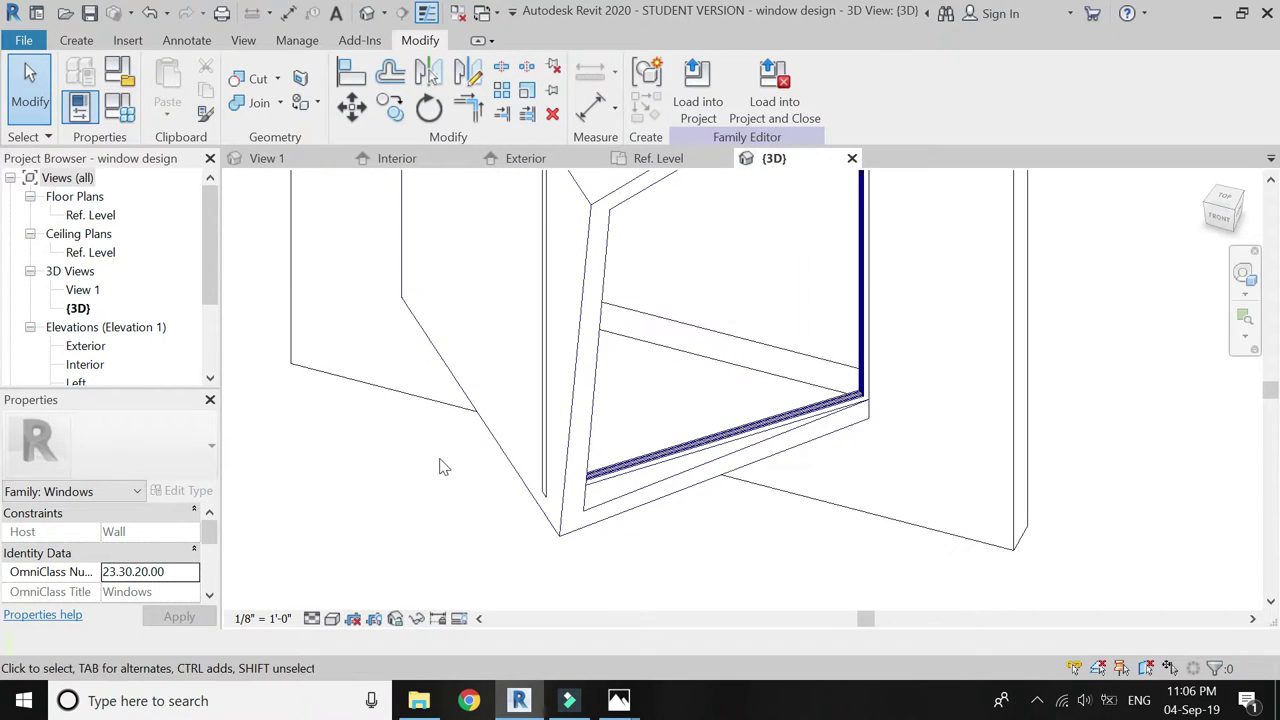
click(541, 484)
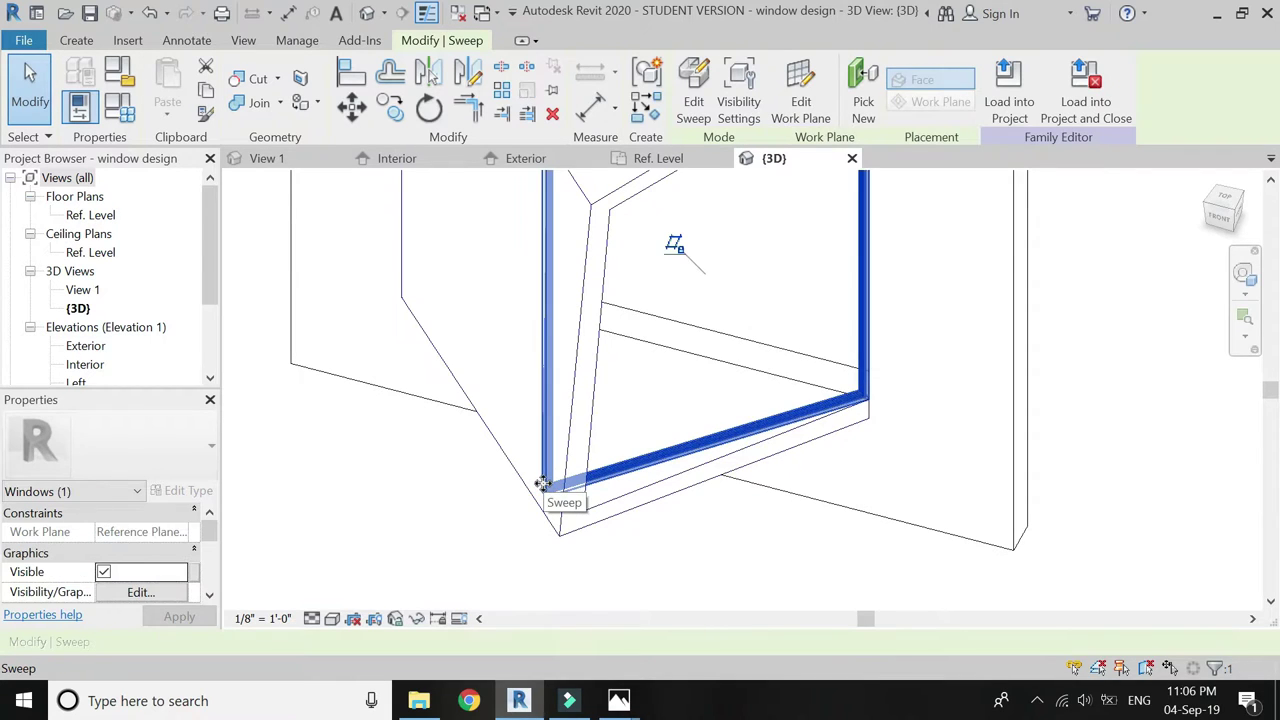
double_click(543, 478)
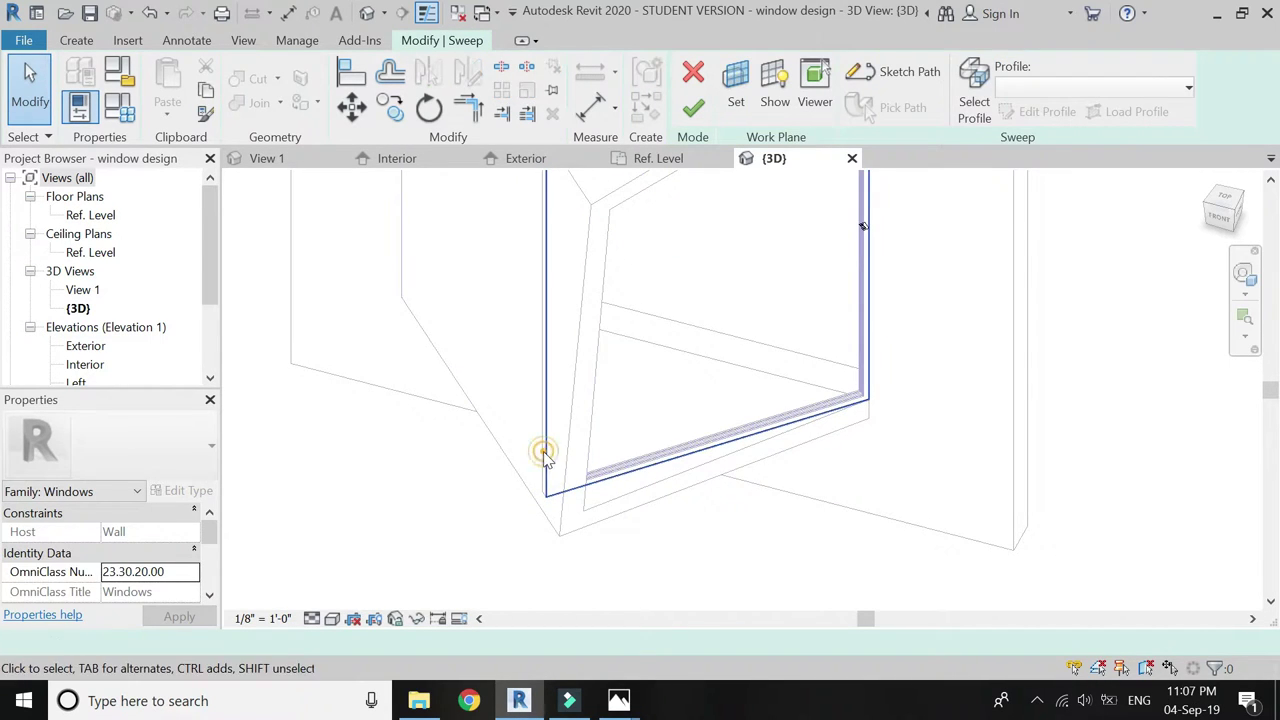
double_click(545, 458)
scroll(714, 280, up, 3)
click(705, 300)
scroll(690, 340, down, 4)
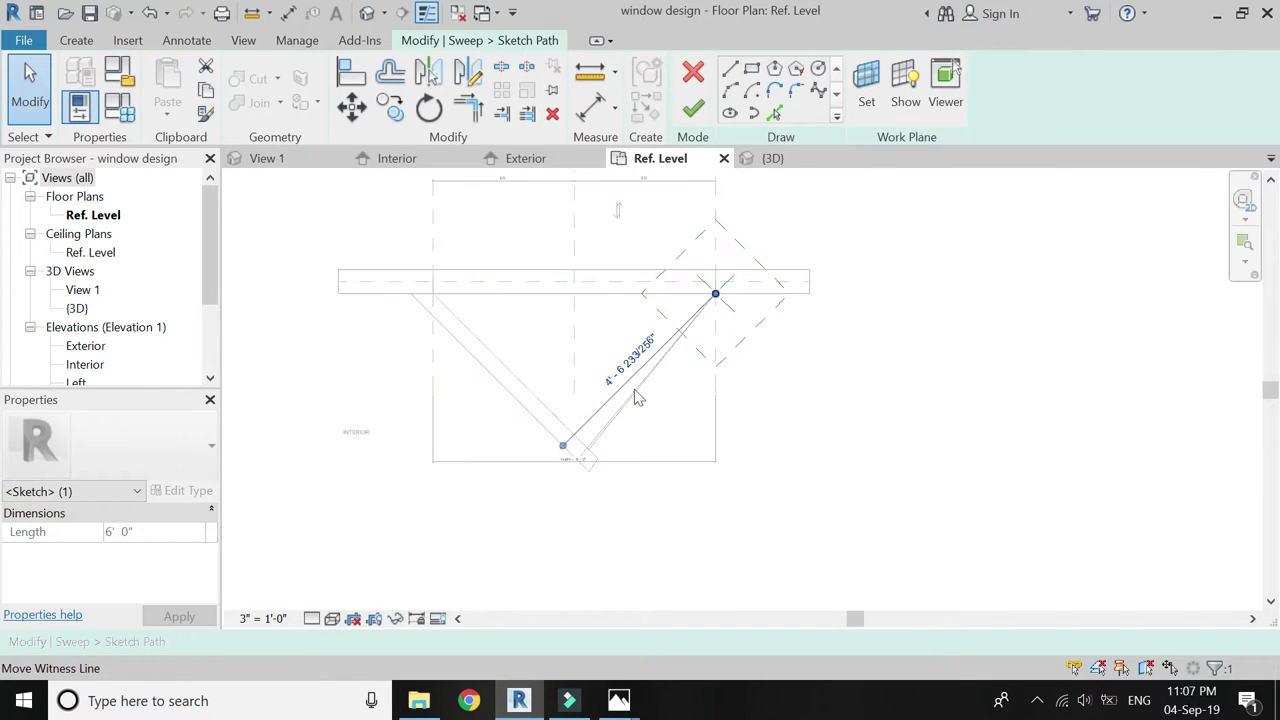
scroll(566, 443, up, 5)
click(563, 434)
click(550, 422)
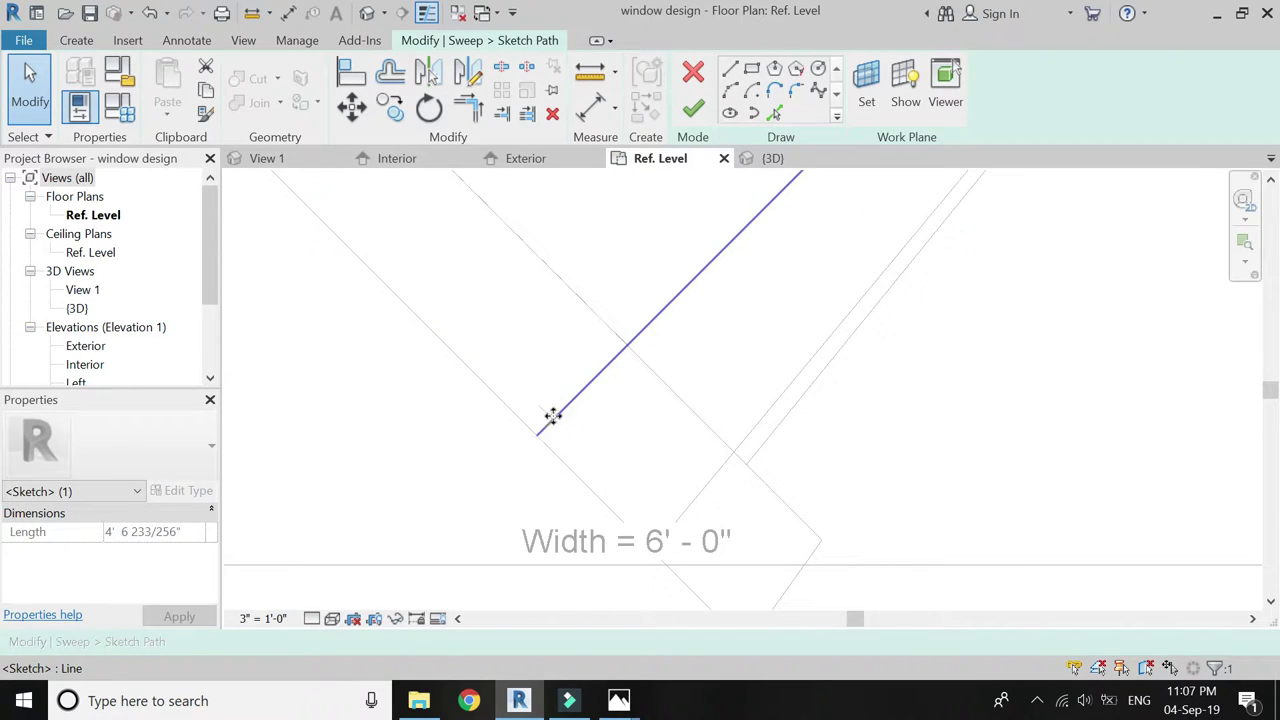
Check the left and right vertical path lines in the Exterior elevation
click(557, 162)
click(645, 380)
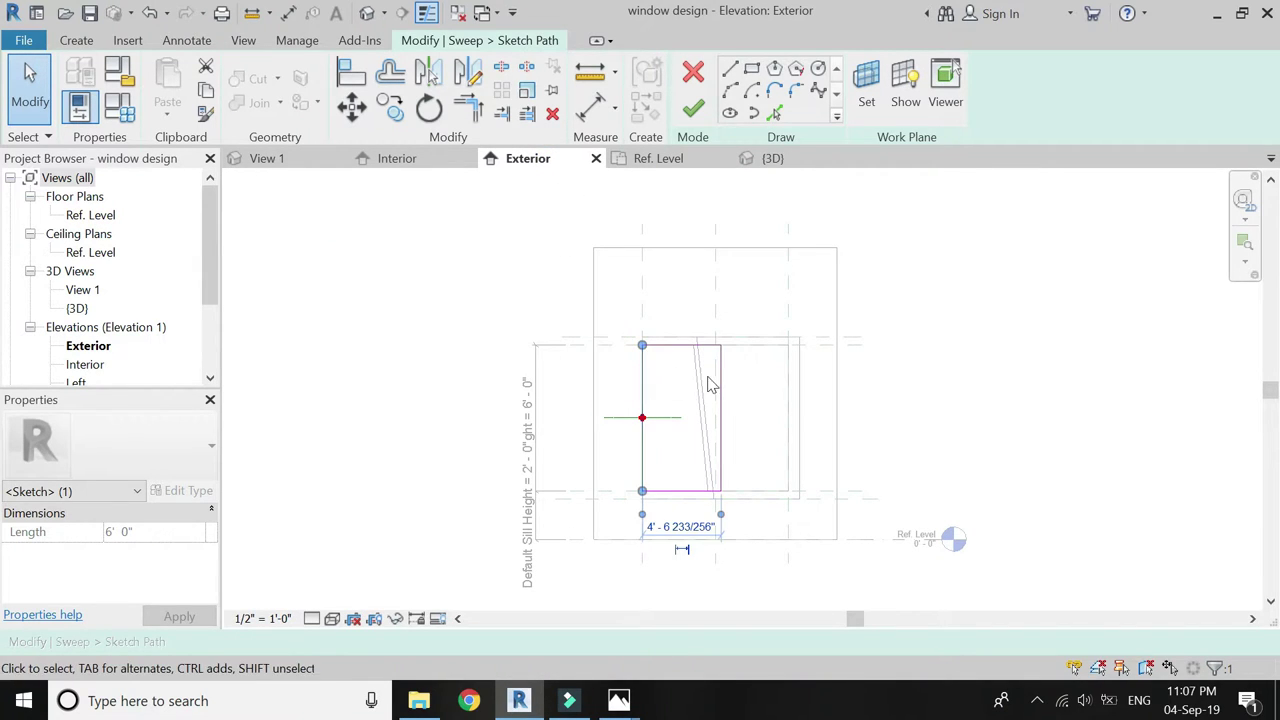
click(720, 371)
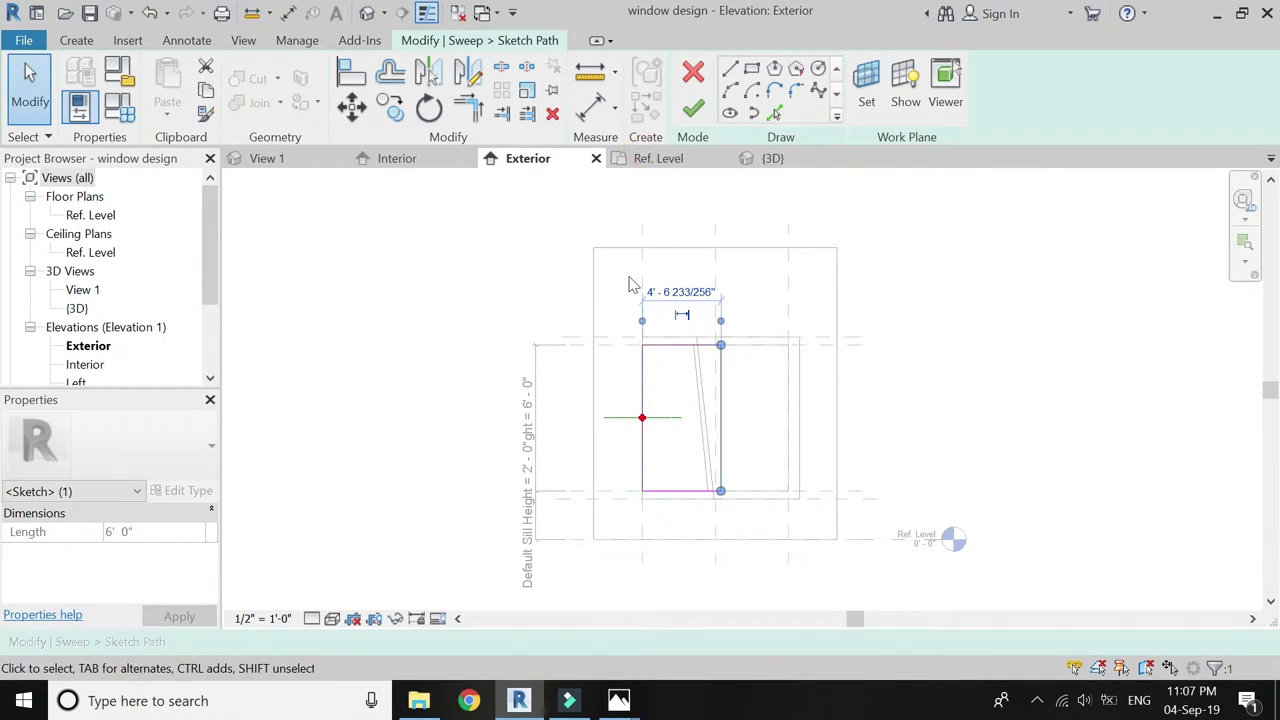
click(655, 160)
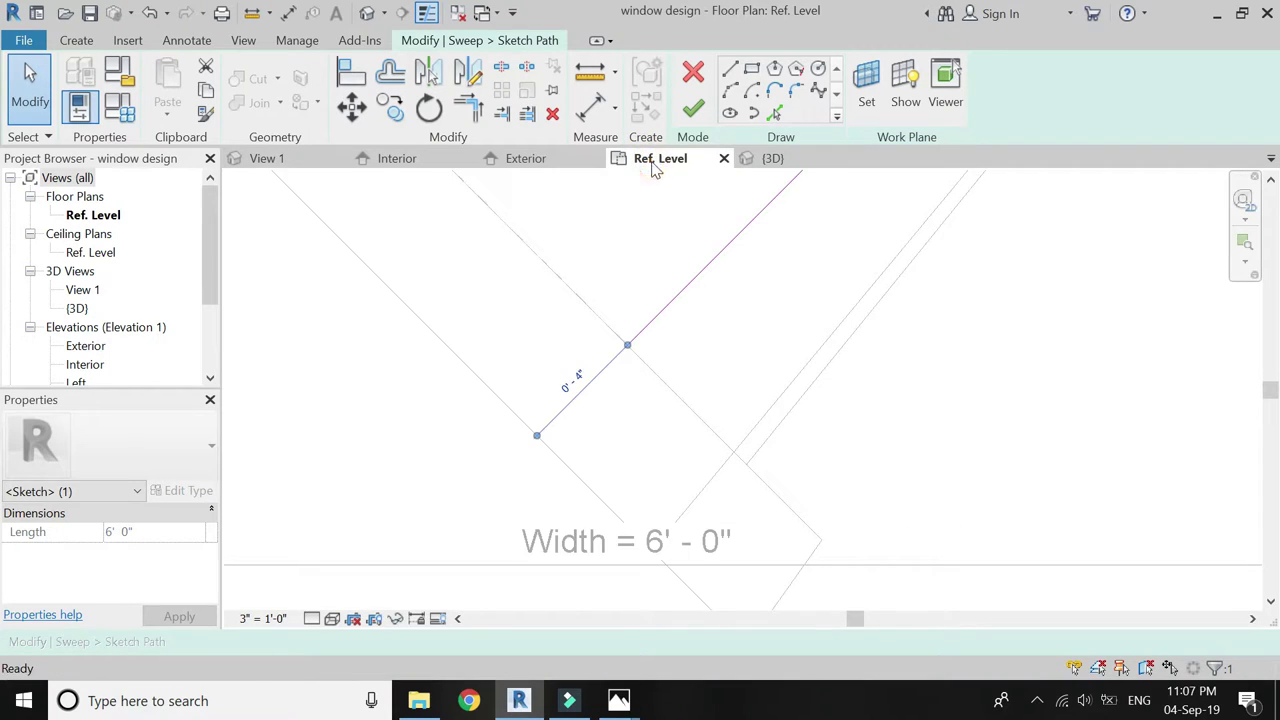
Move the diagonal path line to narrow the run to 4' - 2 233/256", then finish the sweep
click(351, 108)
click(537, 435)
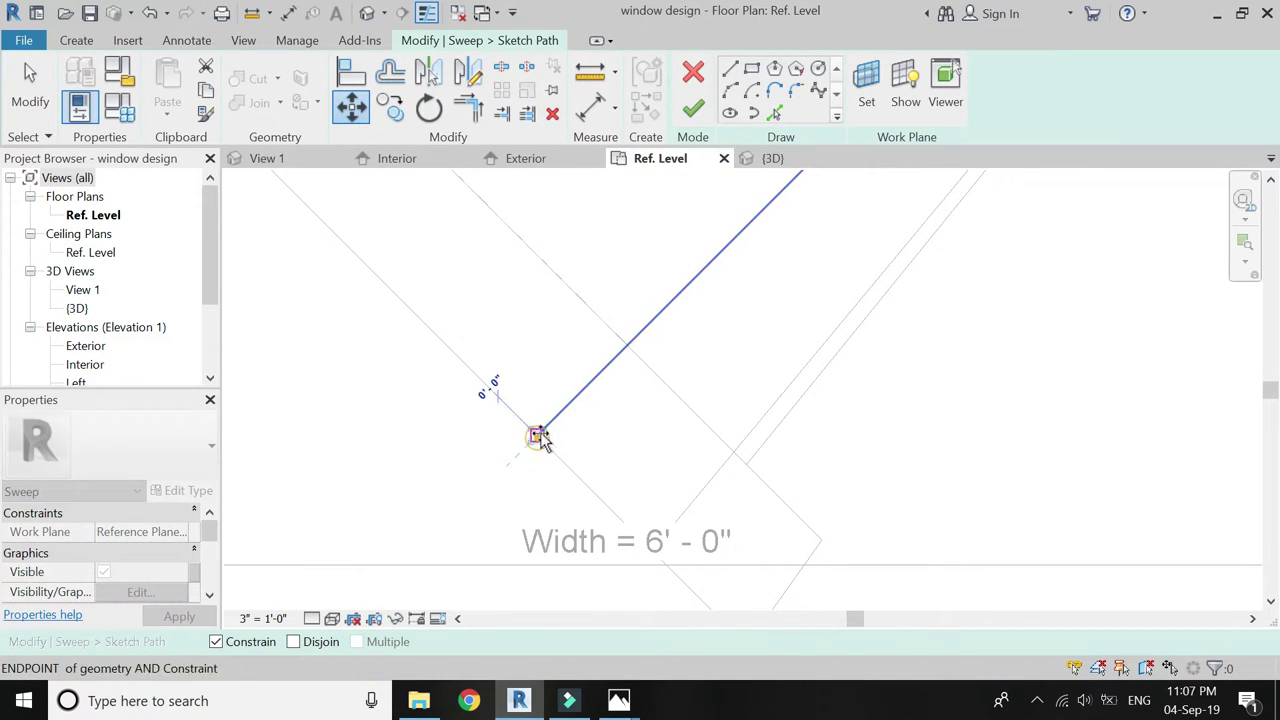
click(623, 349)
scroll(590, 460, down, 1)
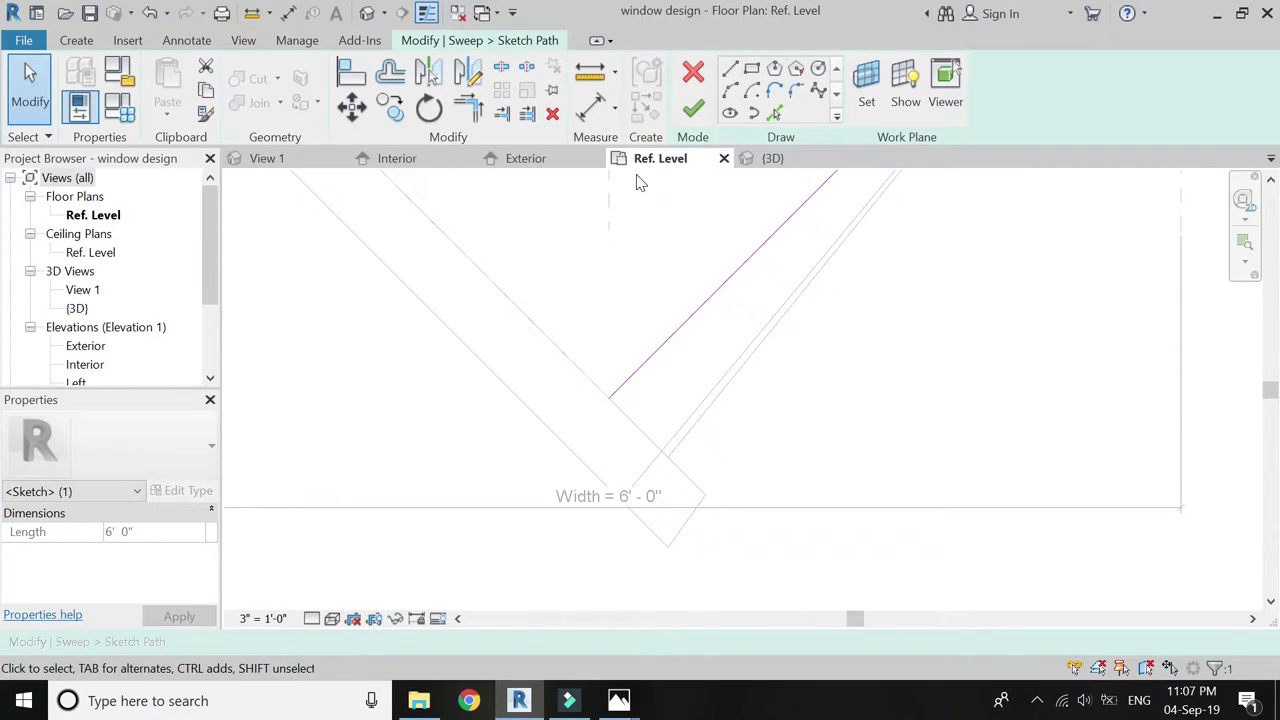
click(543, 163)
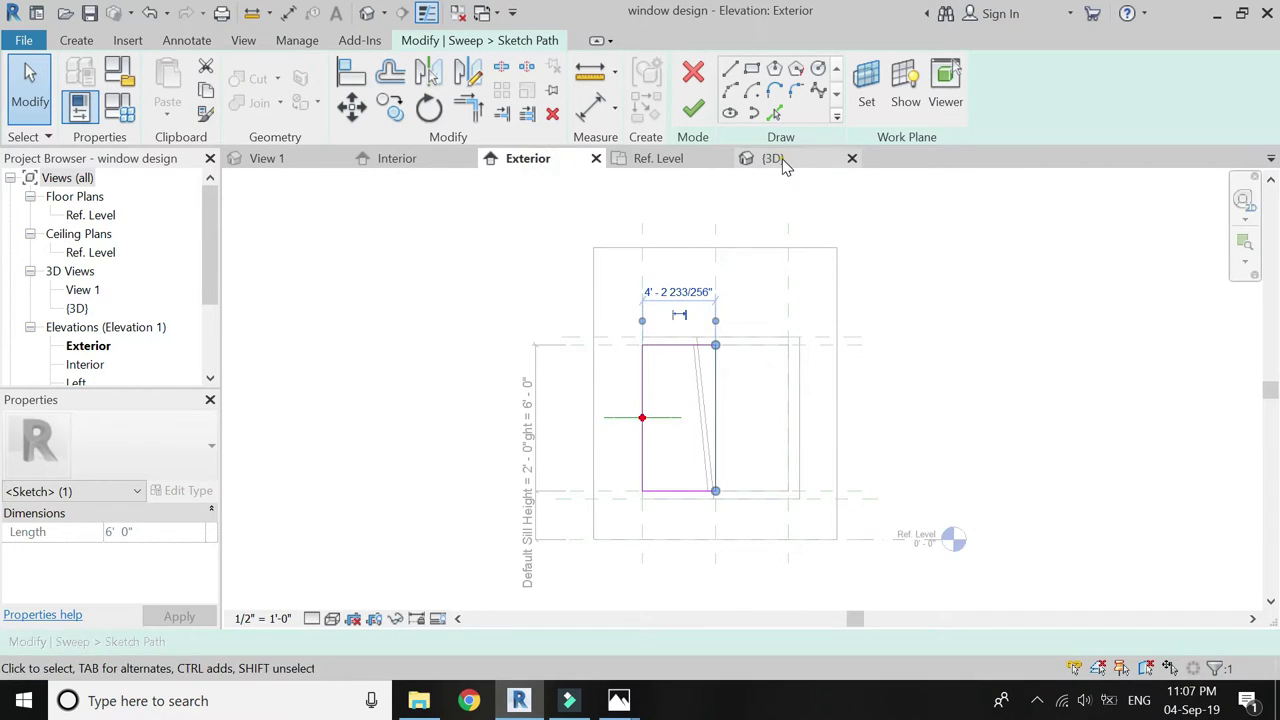
click(775, 160)
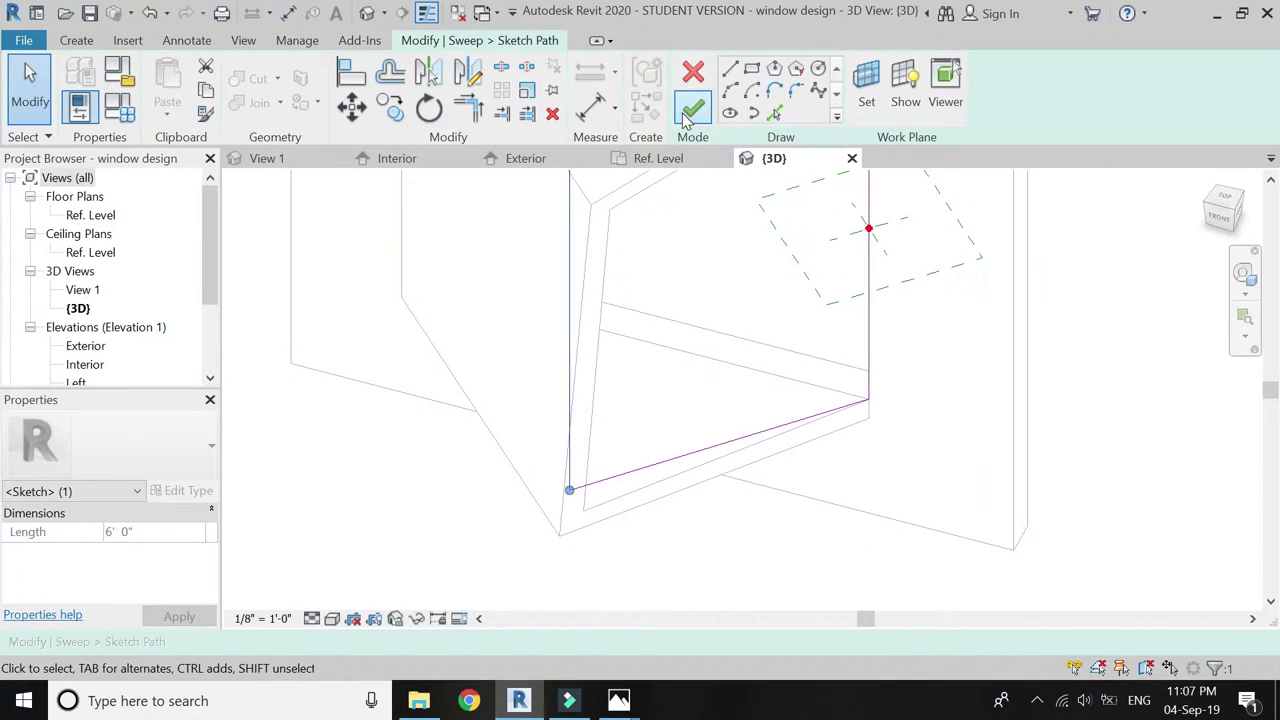
click(688, 115)
click(691, 108)
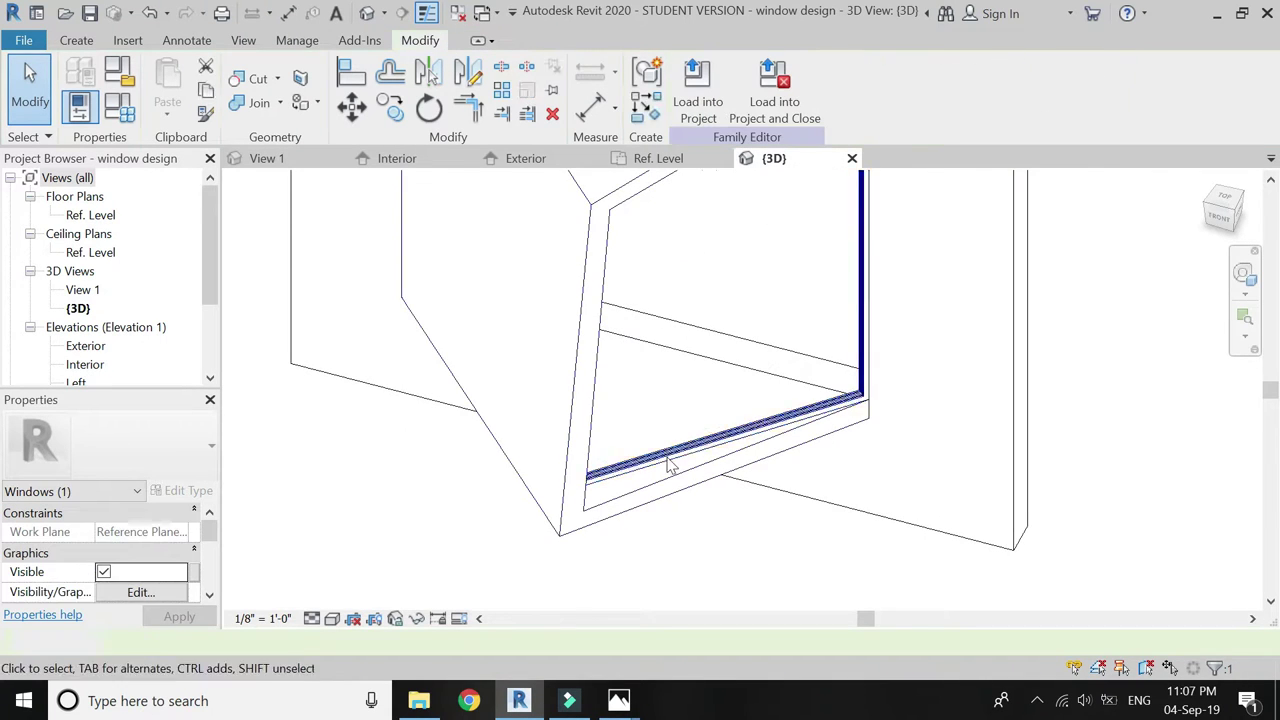
Zoom to the frame corner, set the 3D view to Shaded, and bring up the Create tools
scroll(870, 466, up, 5)
key(shift+w)
scroll(858, 365, up, 5)
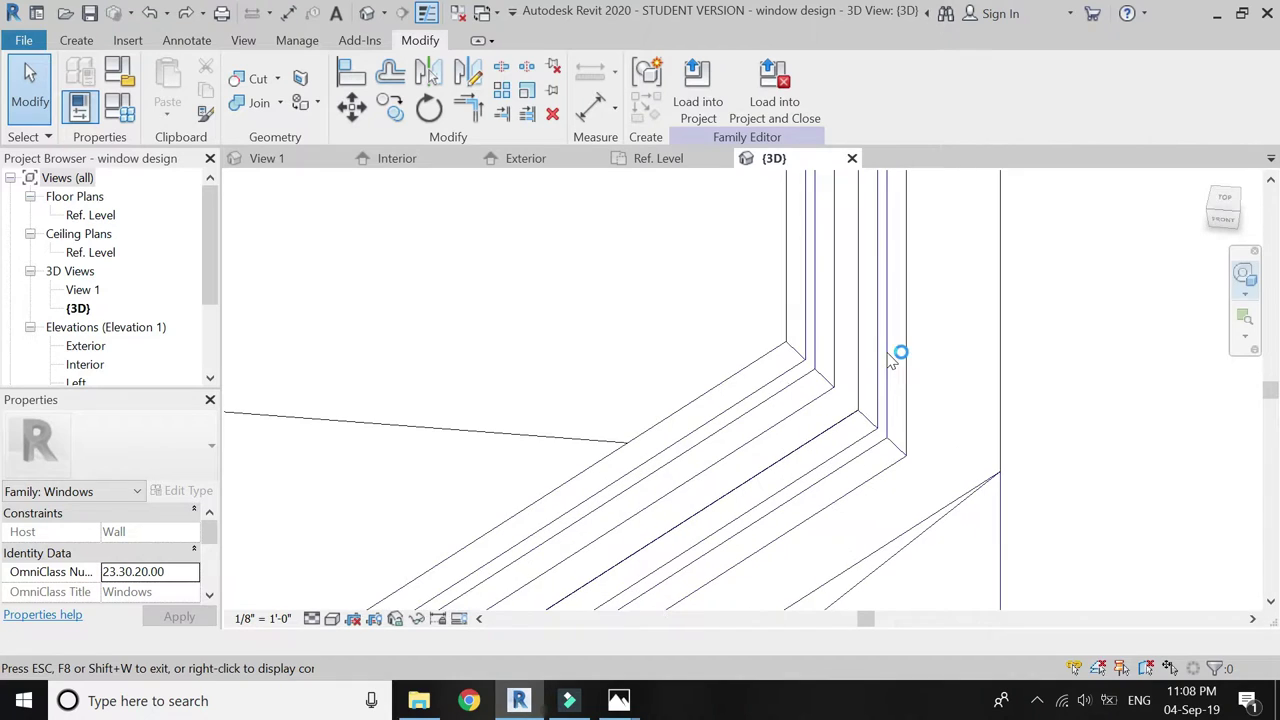
key(Escape)
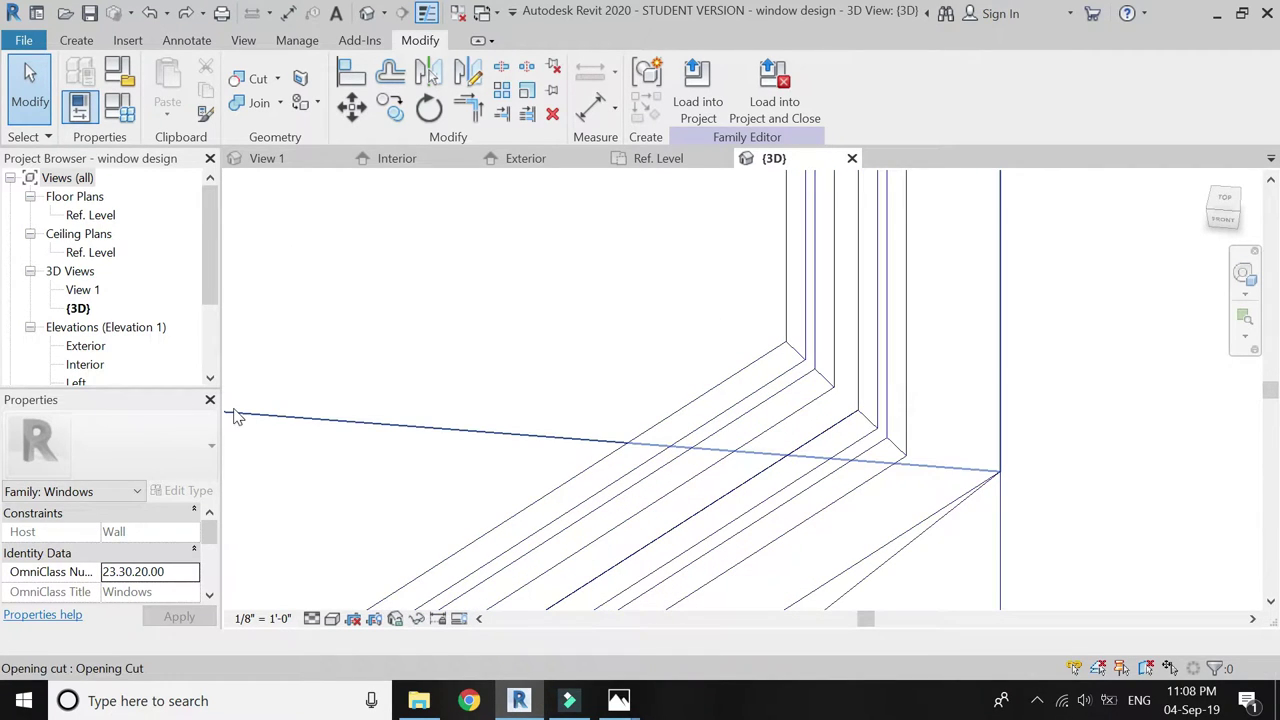
click(331, 619)
click(355, 534)
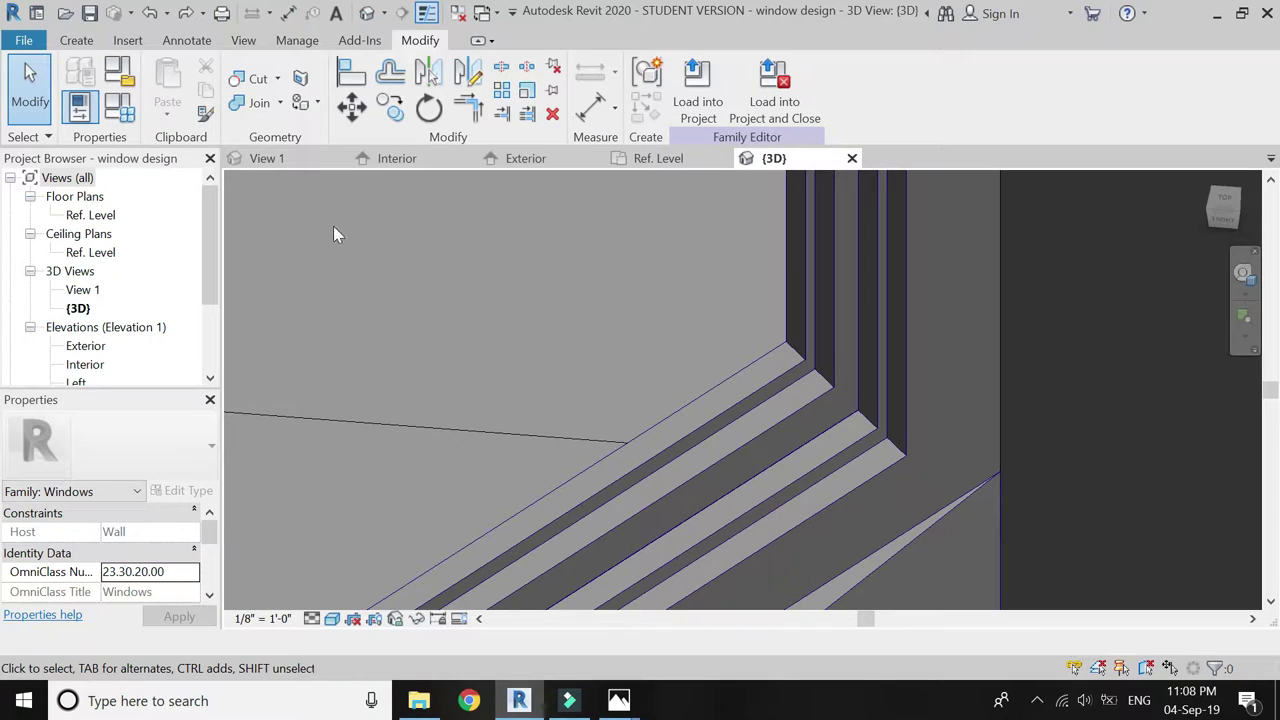
click(78, 41)
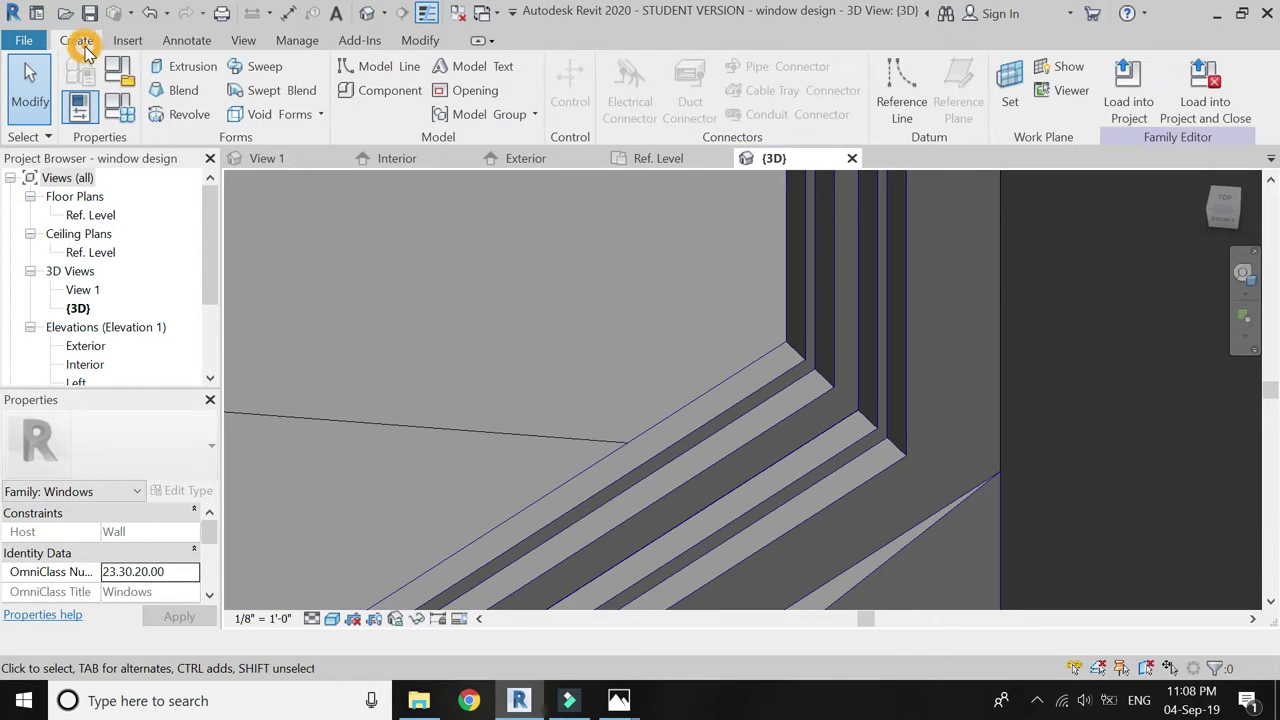
Start an extrusion with its work plane picked on the sweep's face, then go to the Interior elevation
click(160, 70)
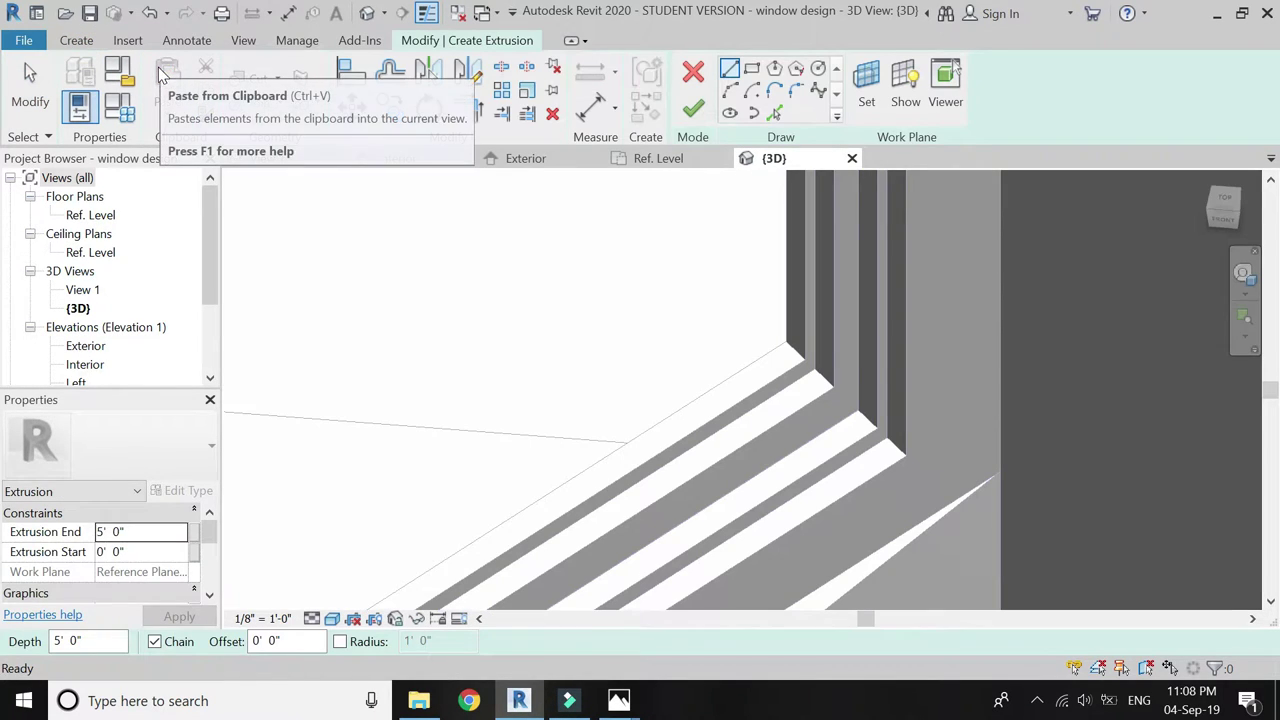
click(866, 86)
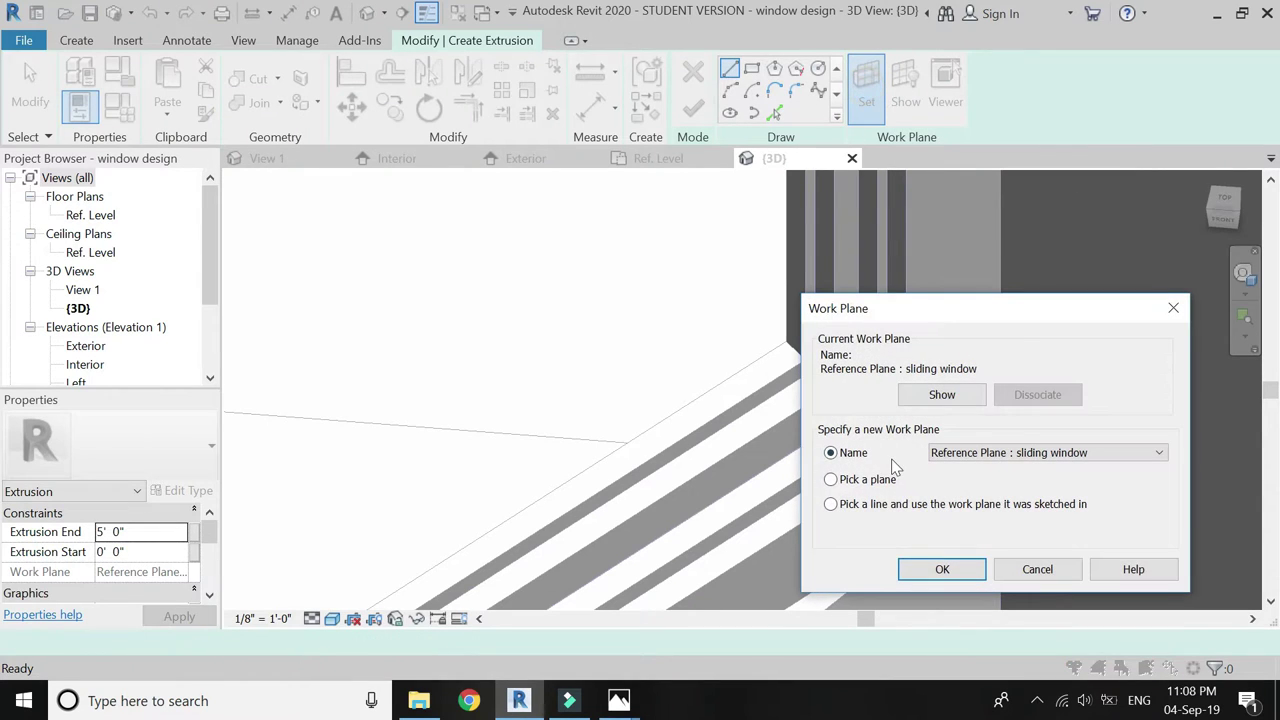
click(941, 569)
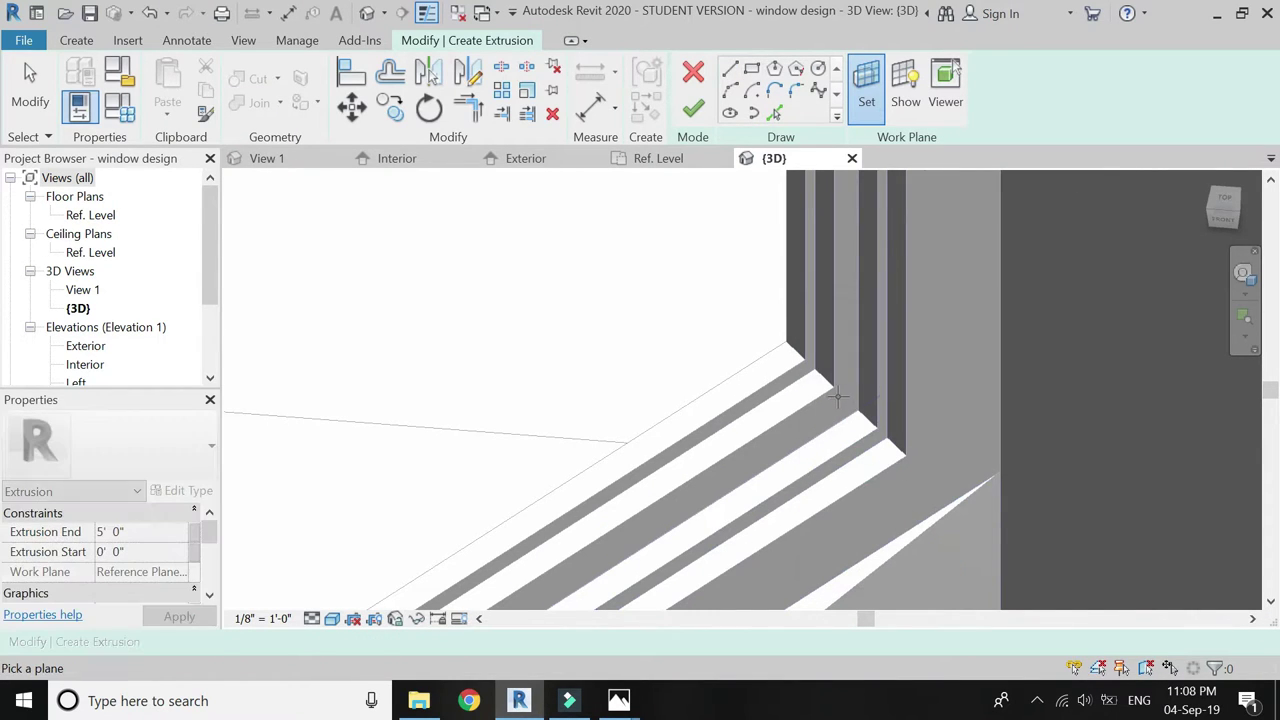
click(832, 392)
shift+middle_drag(943, 423, 793, 316)
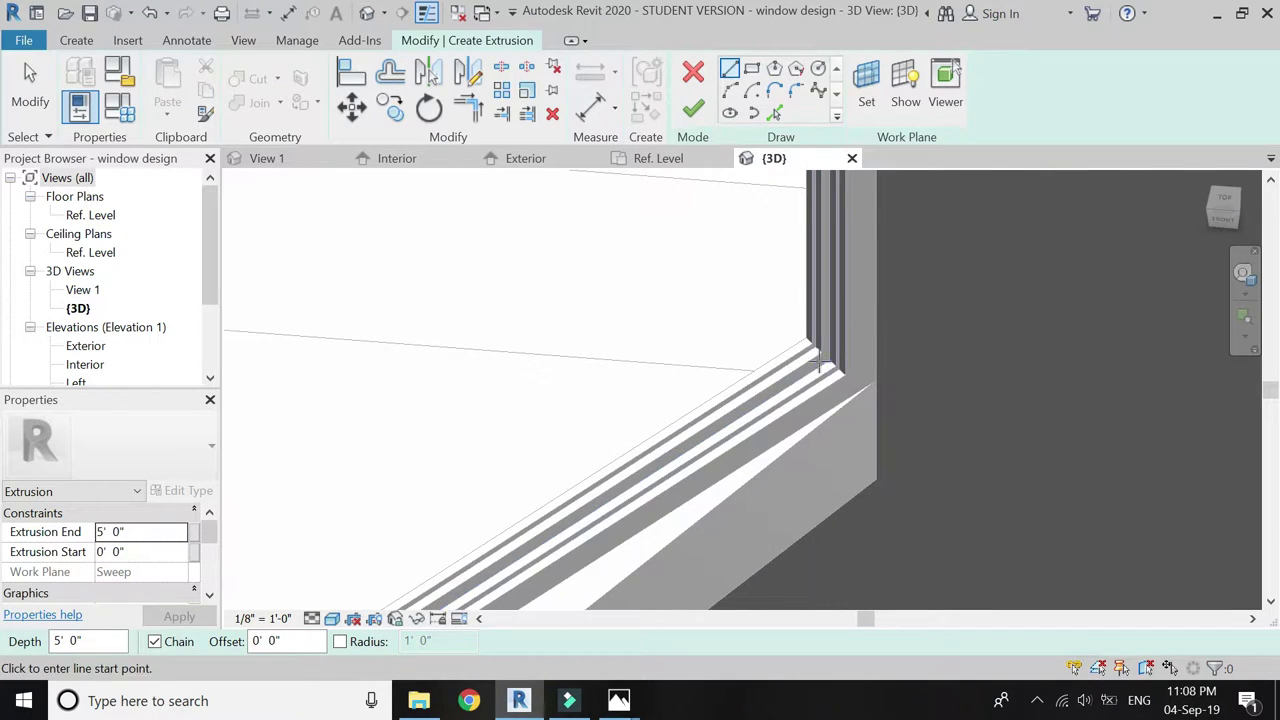
click(445, 162)
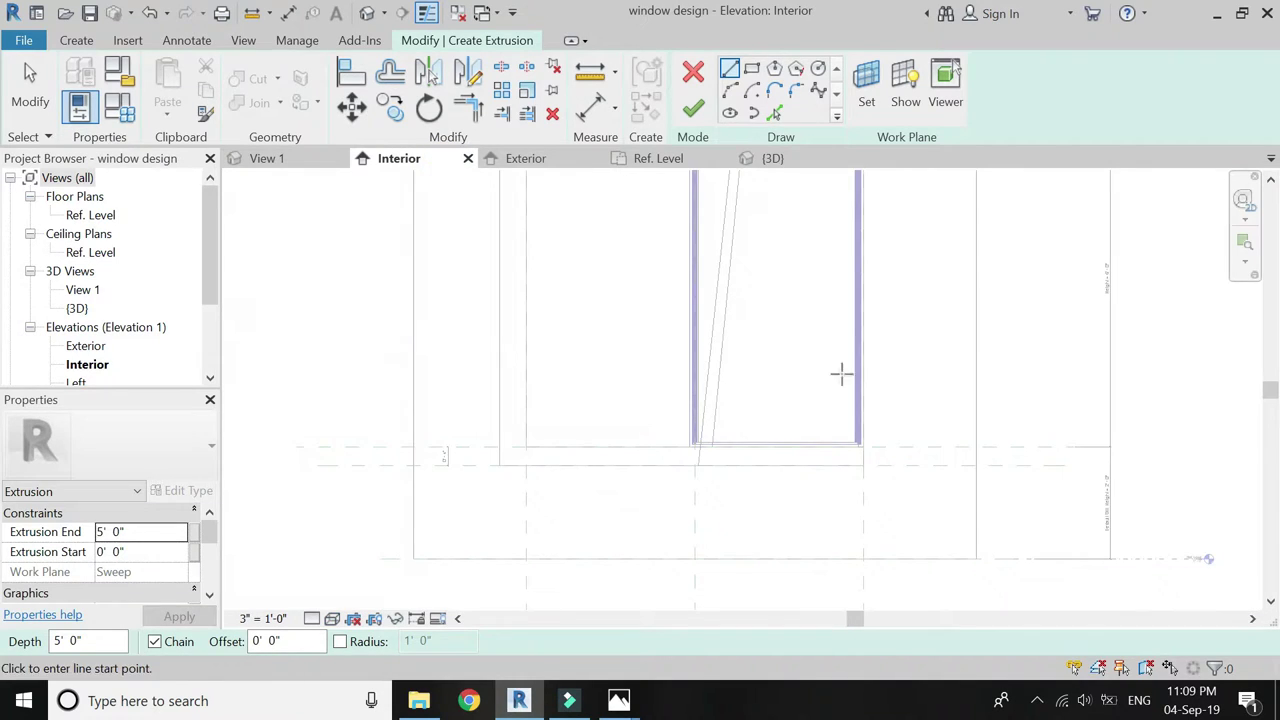
Draw a rectangle from the sweep's end to the opposite corner on the sweep
scroll(850, 480, down, 4)
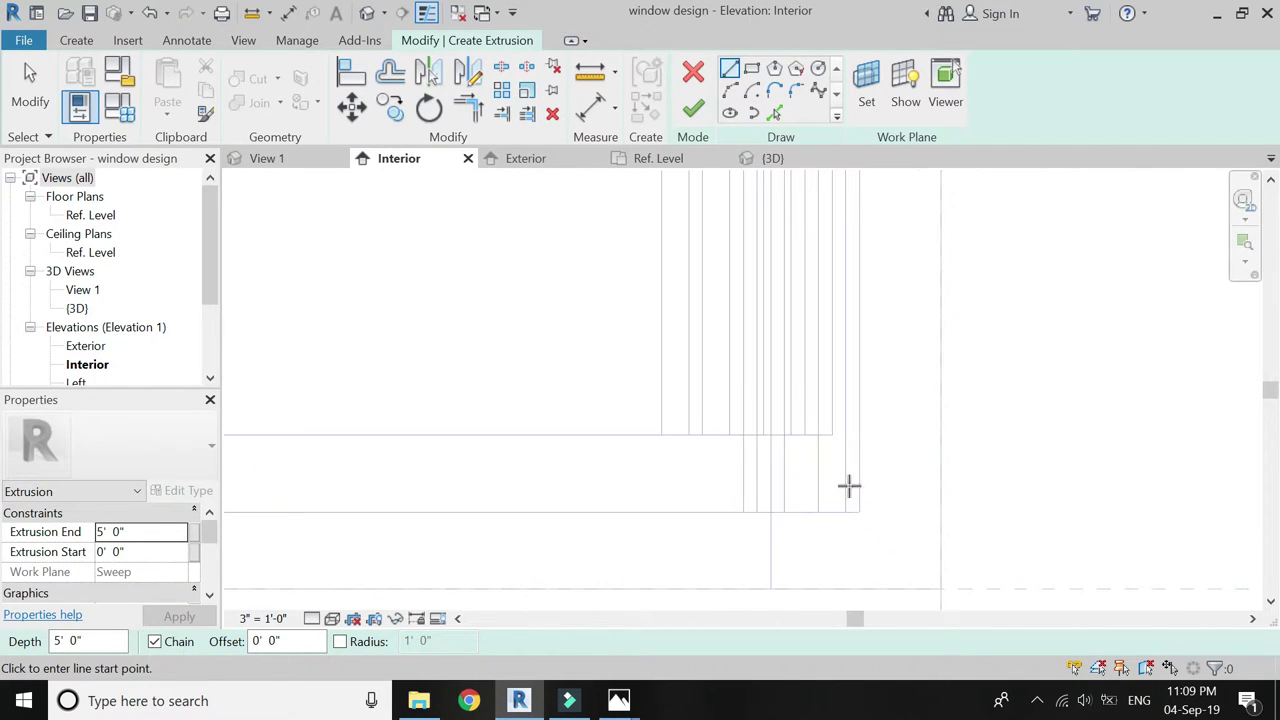
scroll(838, 468, down, 1)
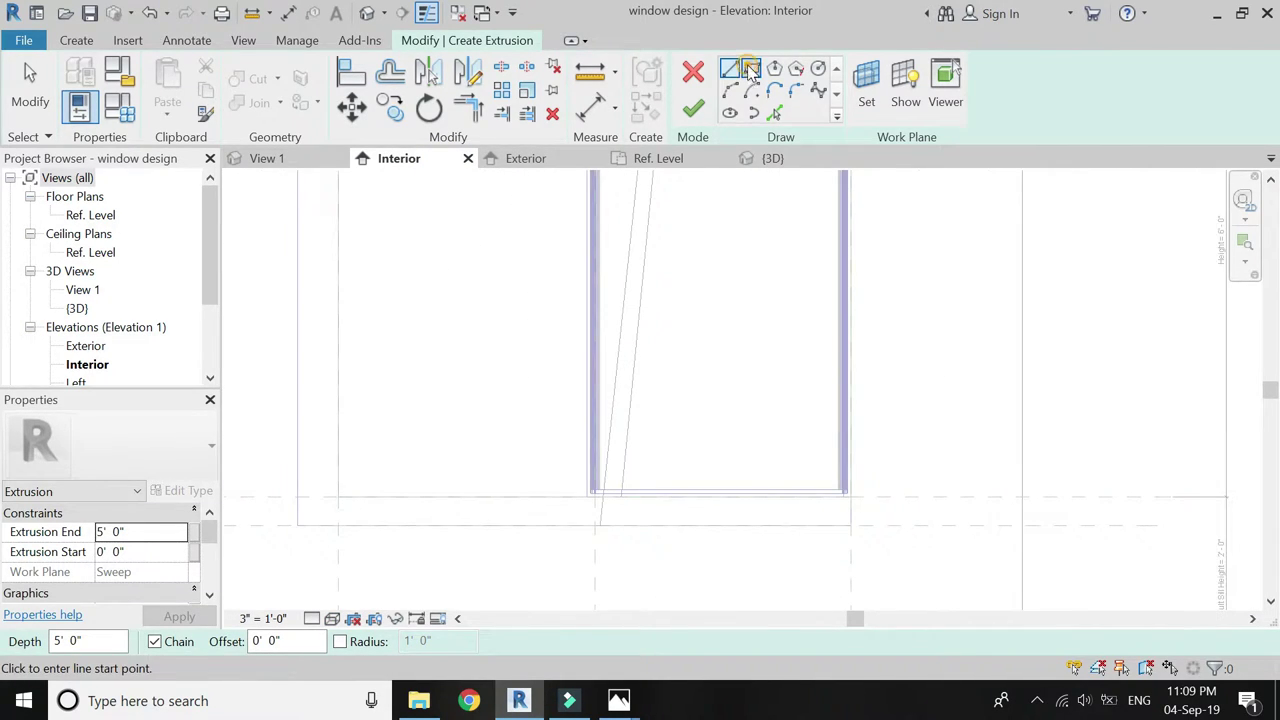
click(752, 69)
scroll(814, 446, down, 3)
scroll(807, 224, up, 5)
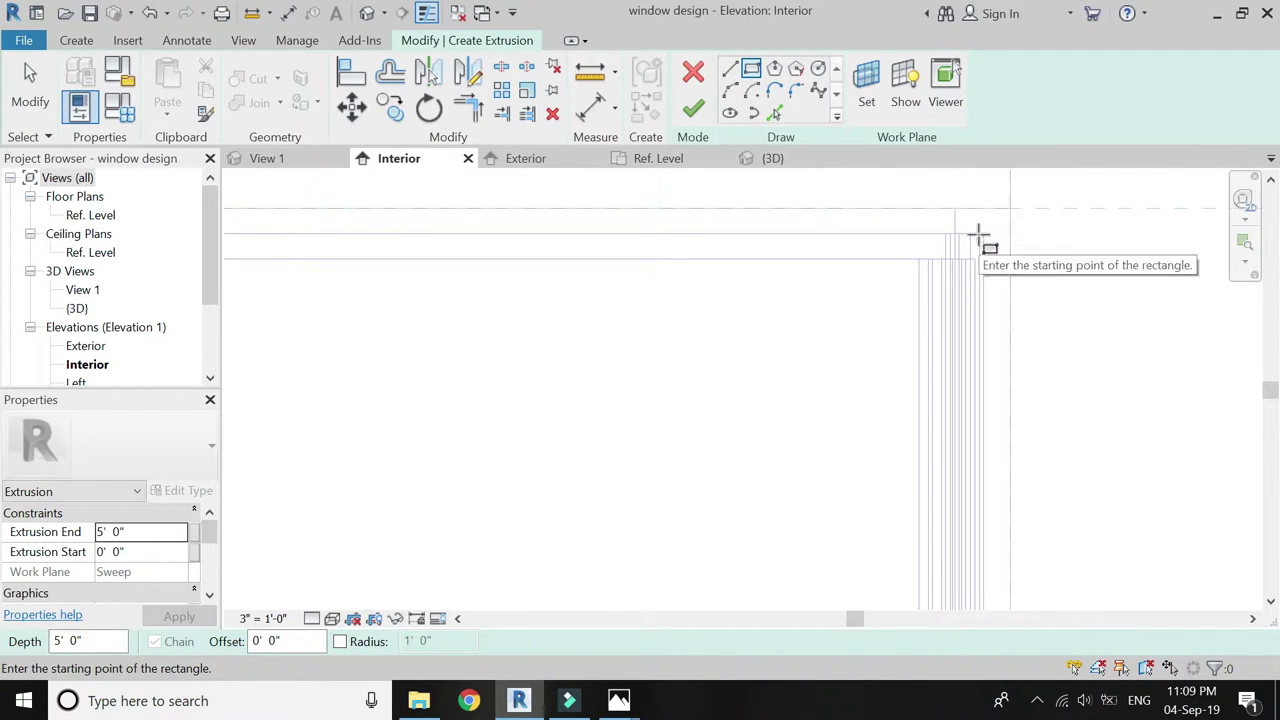
scroll(960, 232, up, 3)
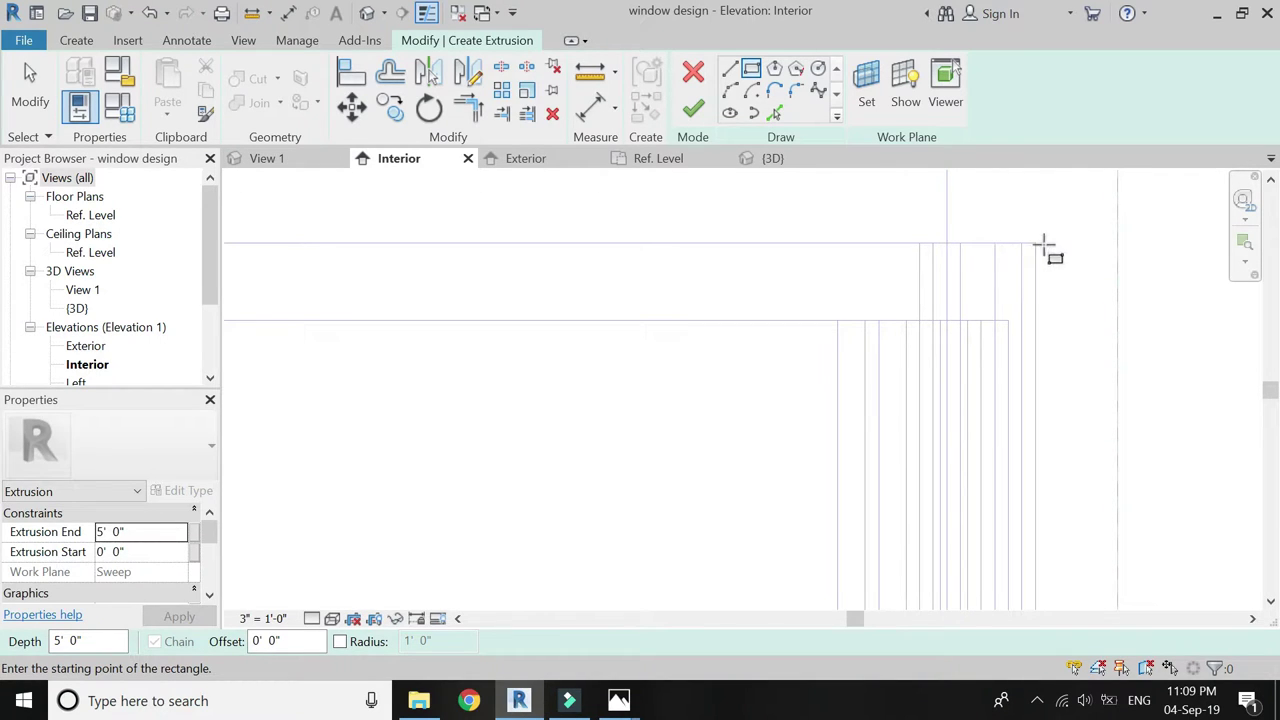
click(960, 243)
scroll(951, 191, up, 6)
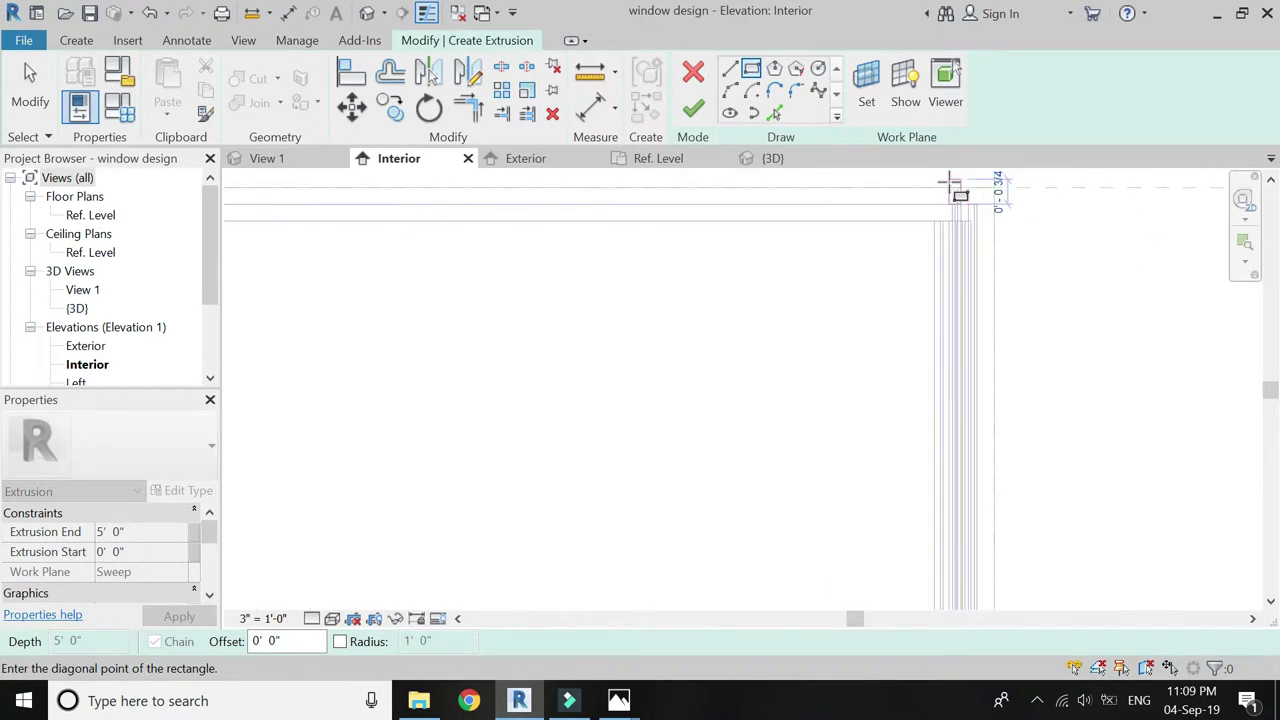
scroll(857, 343, down, 3)
scroll(846, 428, up, 4)
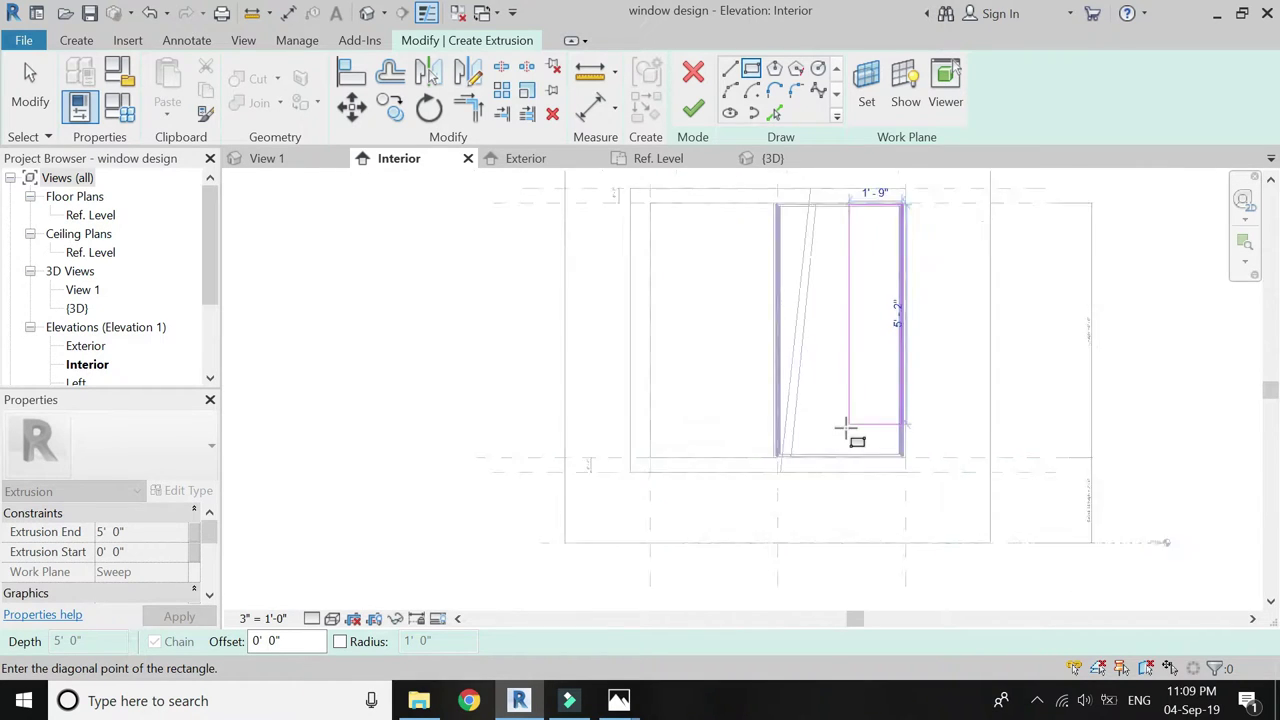
scroll(836, 460, up, 5)
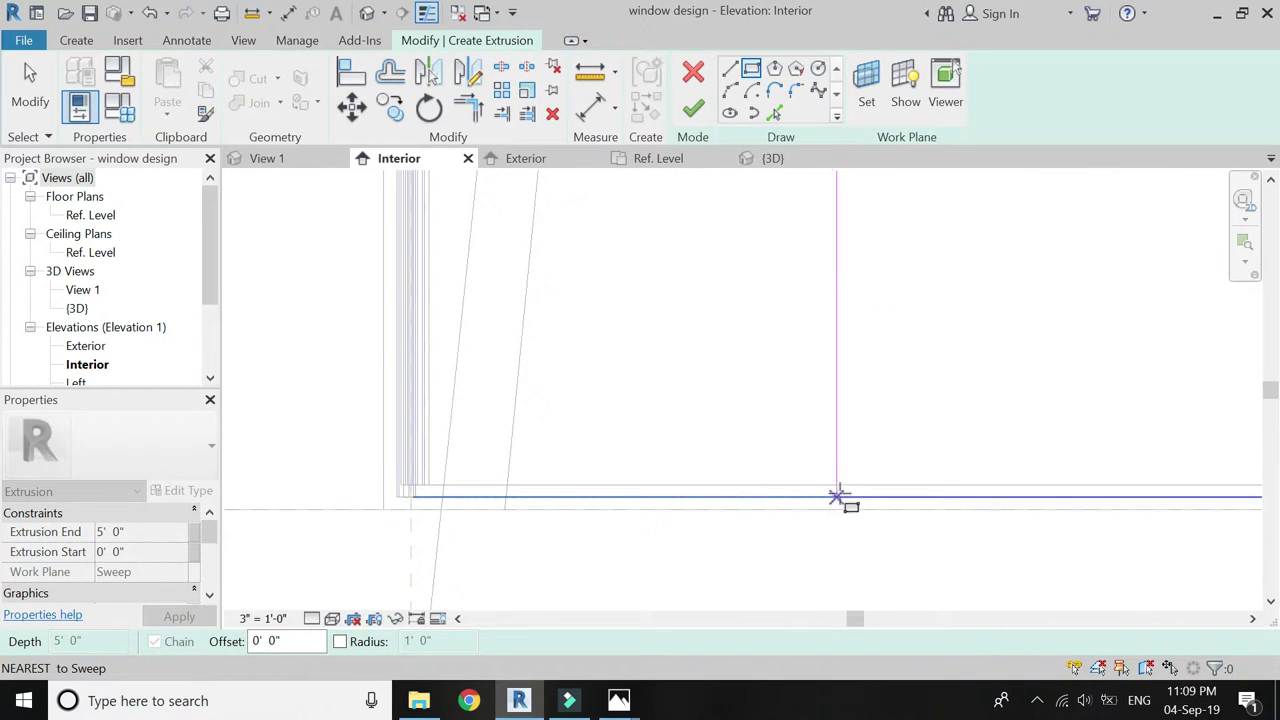
click(846, 497)
scroll(771, 514, down, 3)
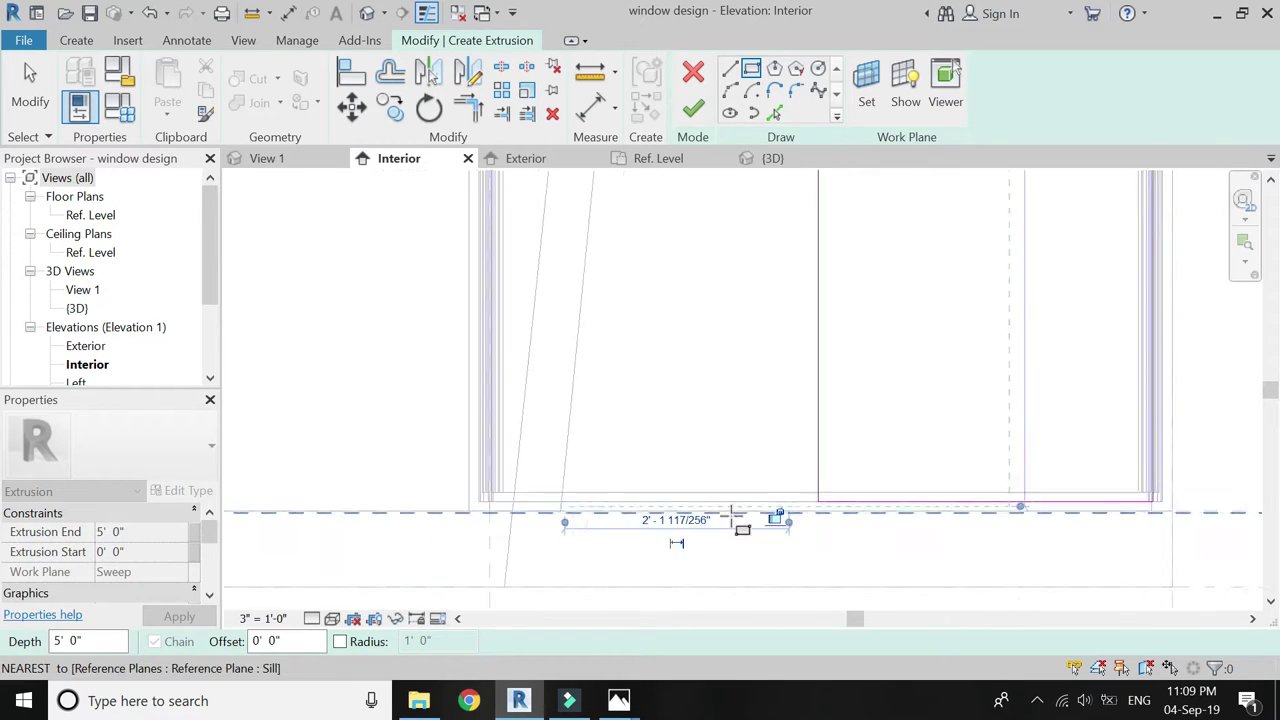
key(Escape)
Move the rectangle's left sketch line slightly left into place
click(350, 112)
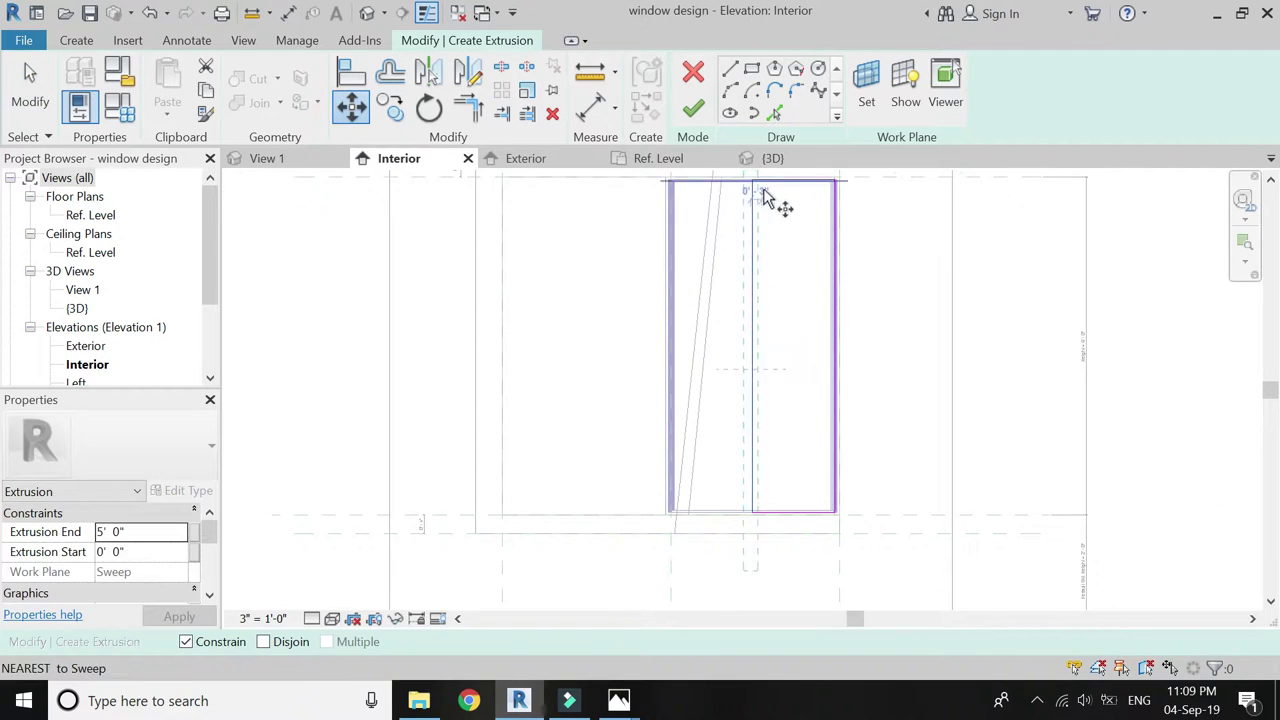
scroll(762, 230, up, 5)
click(749, 251)
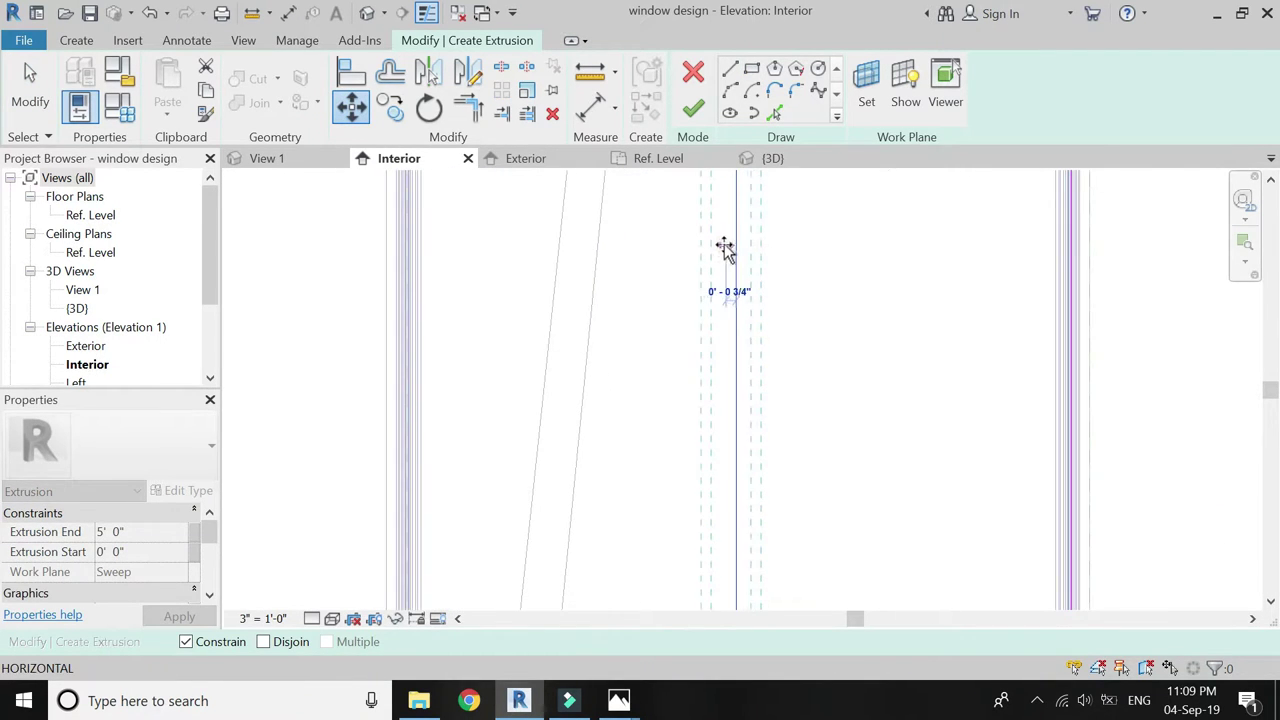
click(723, 248)
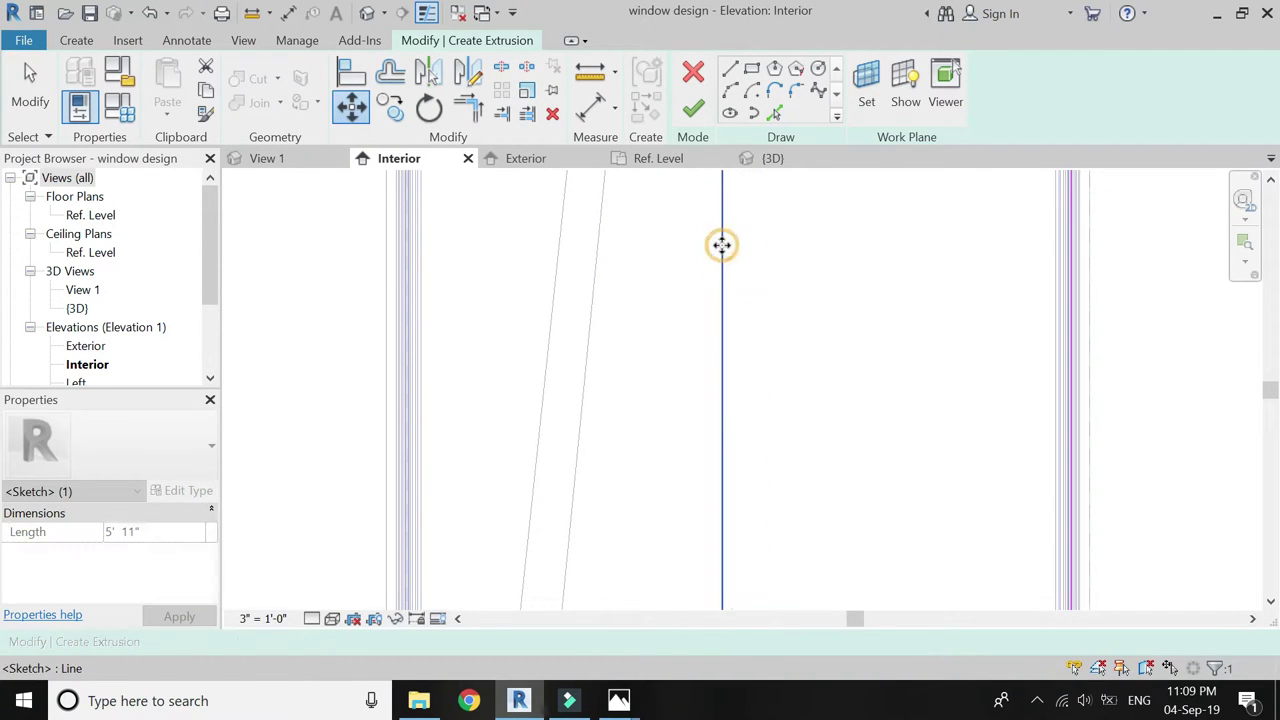
scroll(686, 240, down, 4)
key(Escape)
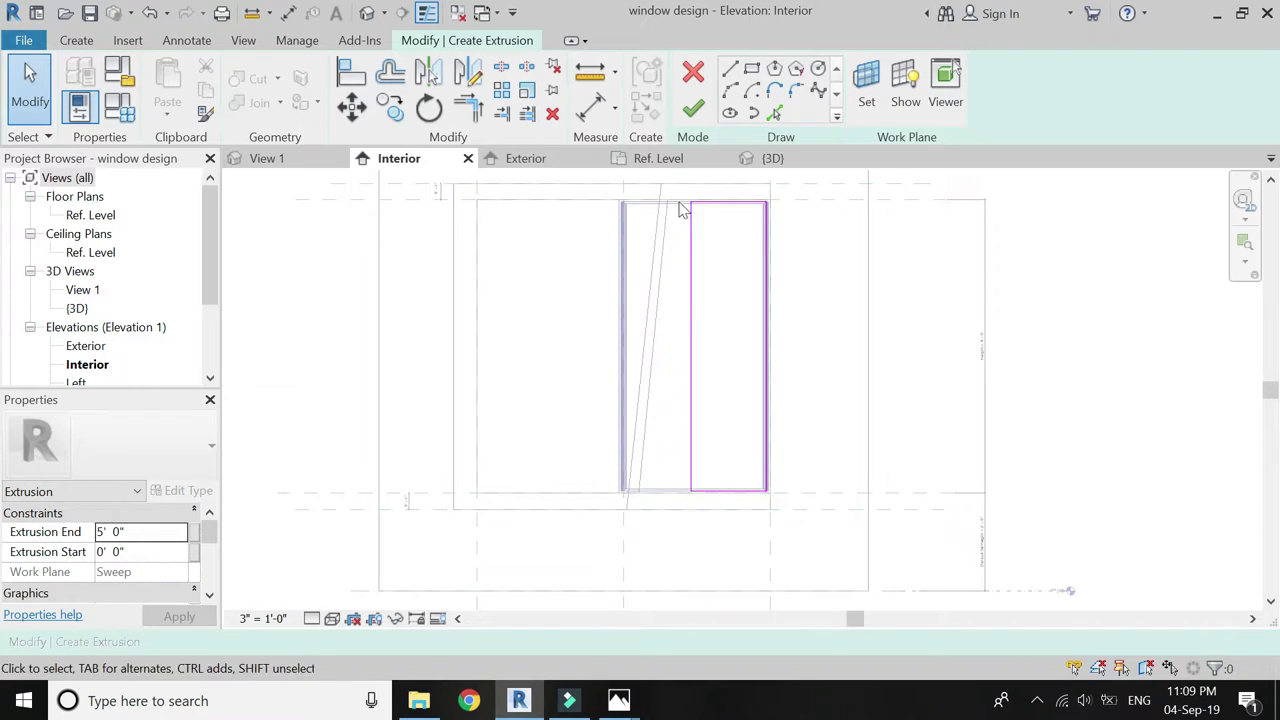
scroll(690, 192, up, 2)
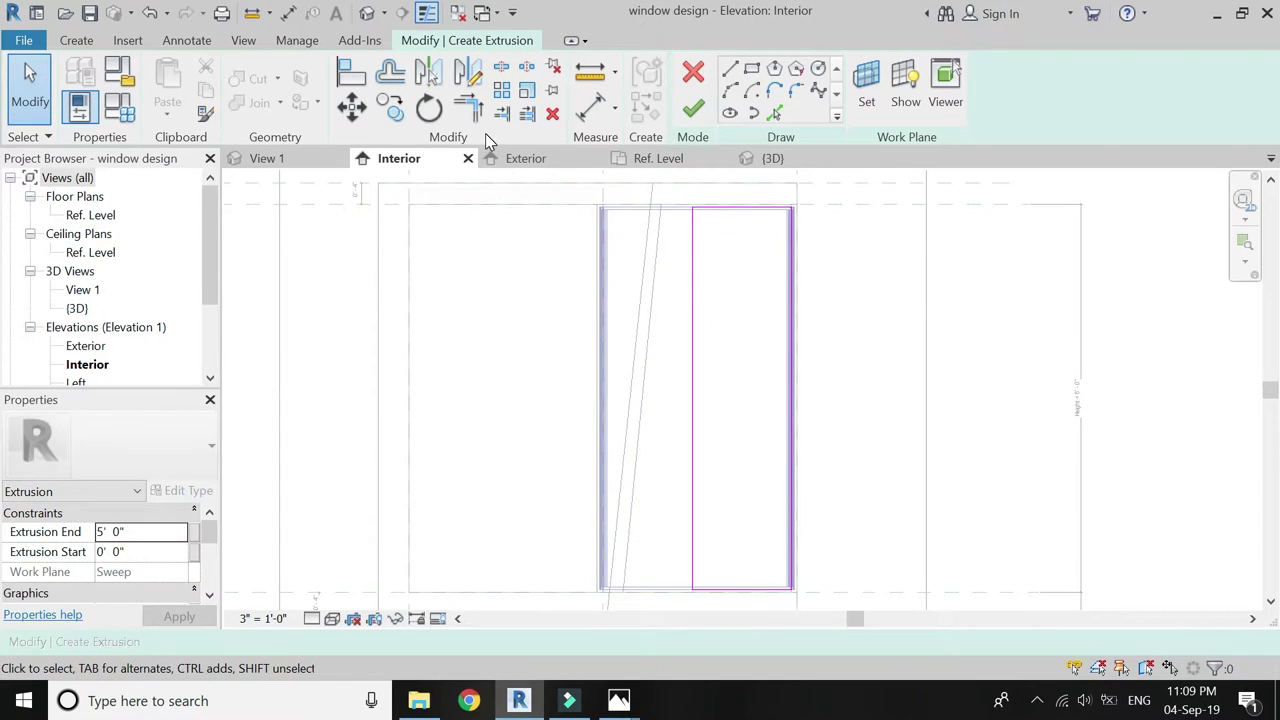
Offset all four rectangle lines 0' 2" inward
click(390, 72)
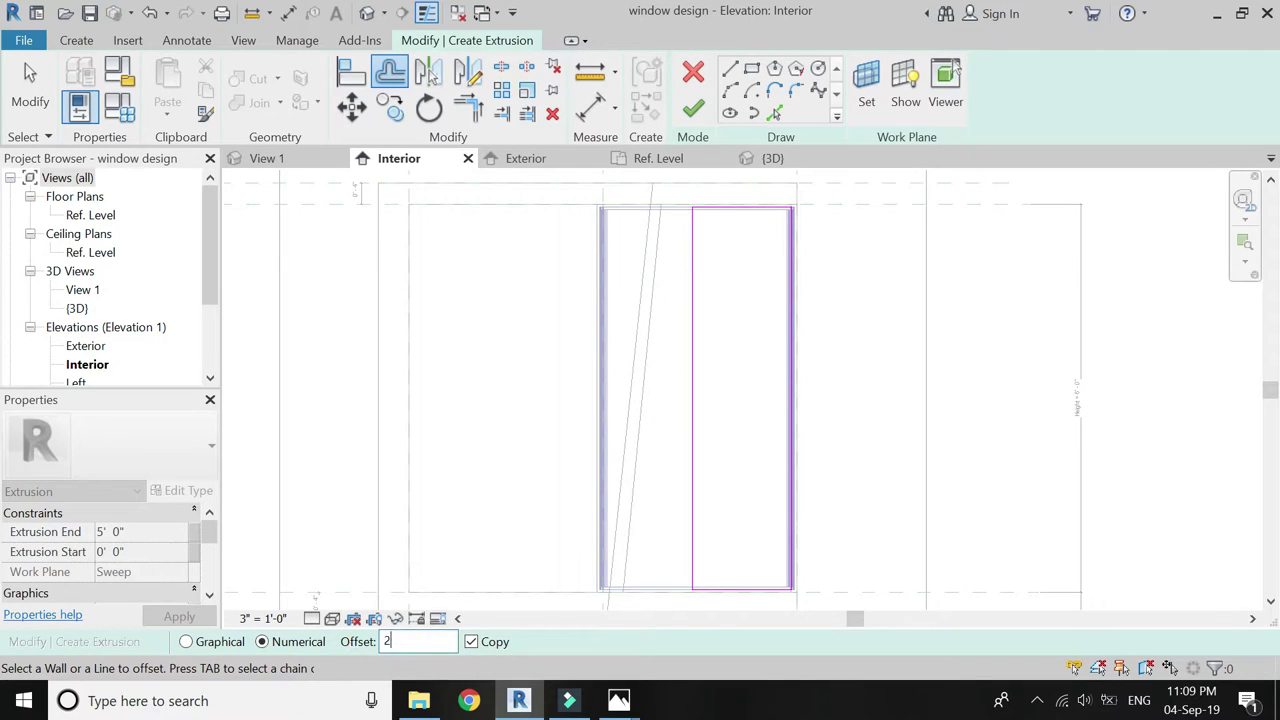
click(735, 218)
click(697, 277)
click(789, 300)
click(746, 586)
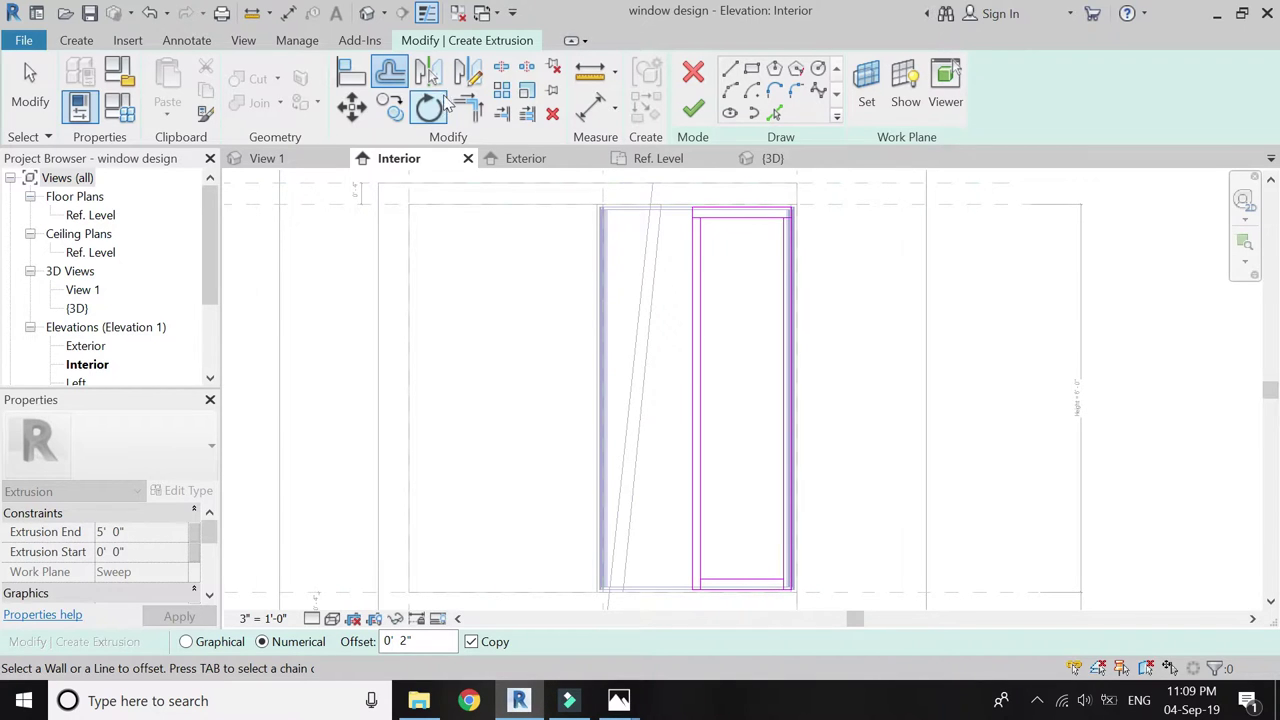
Trim/Extend the inner lines to close their corners into a 2-inch frame outline
click(462, 114)
click(720, 217)
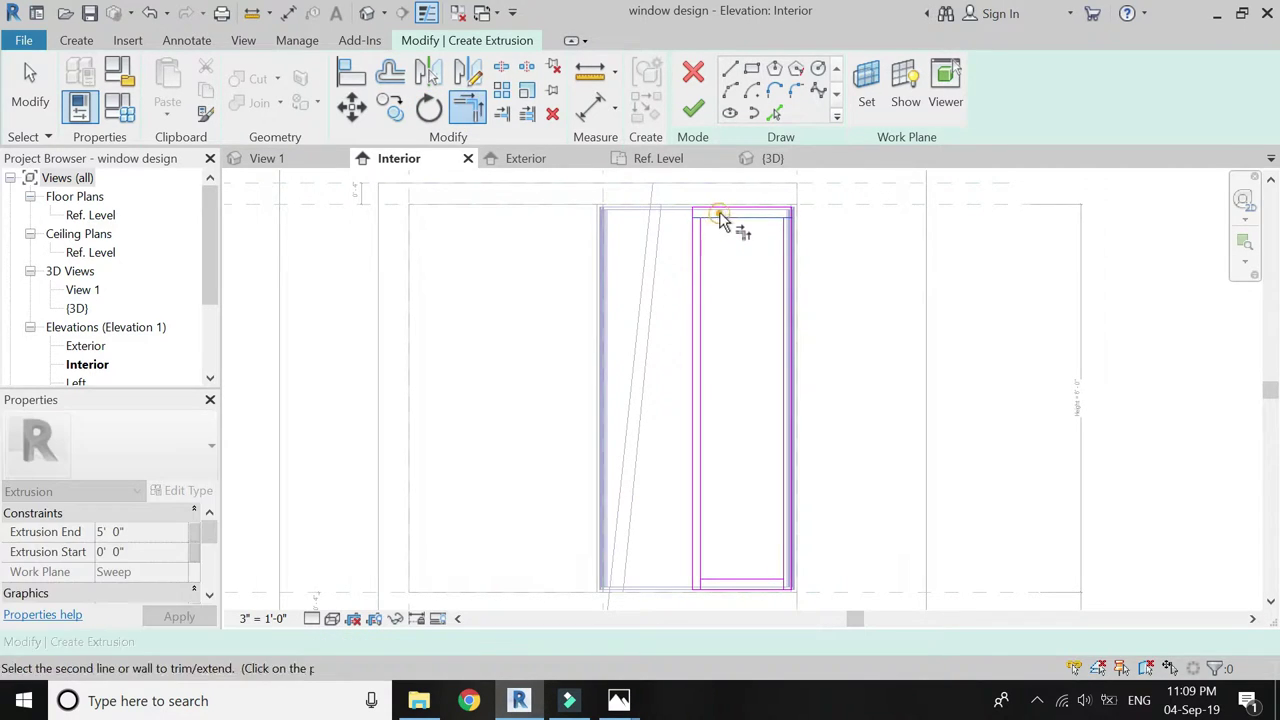
click(700, 246)
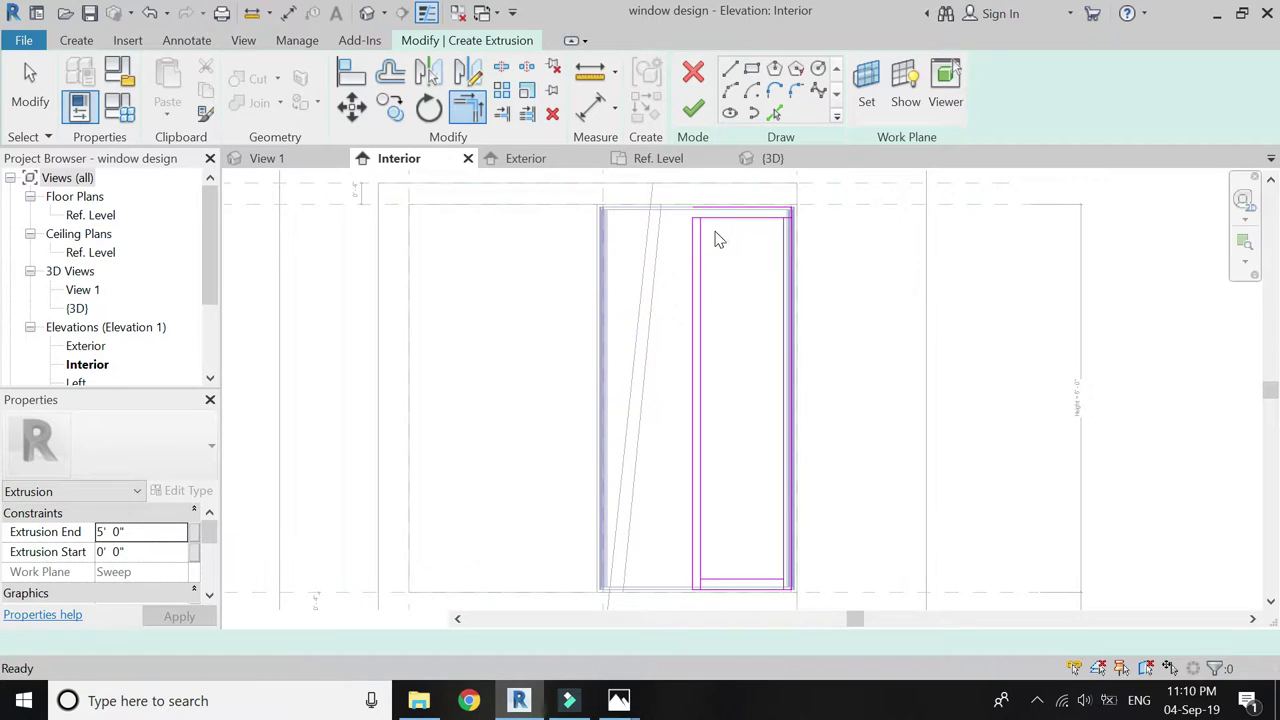
click(752, 220)
click(778, 245)
scroll(763, 580, up, 3)
click(797, 587)
click(614, 589)
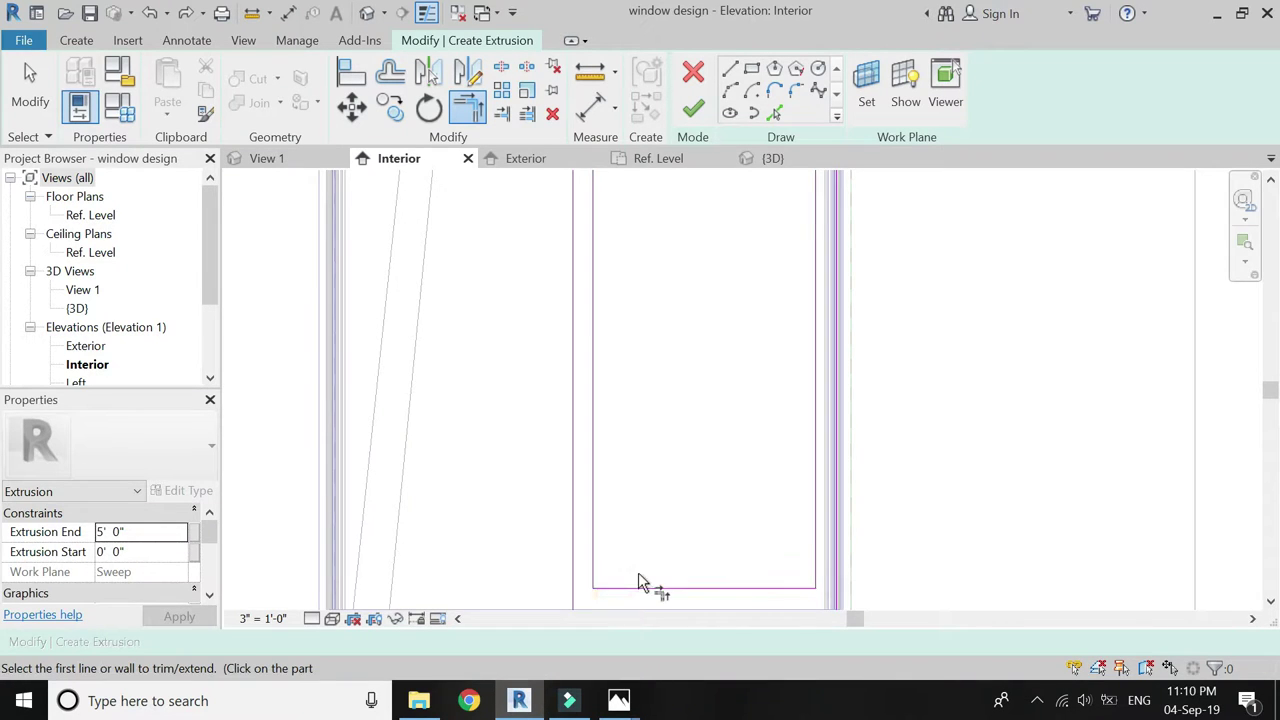
scroll(640, 572, down, 3)
key(Escape)
click(143, 533)
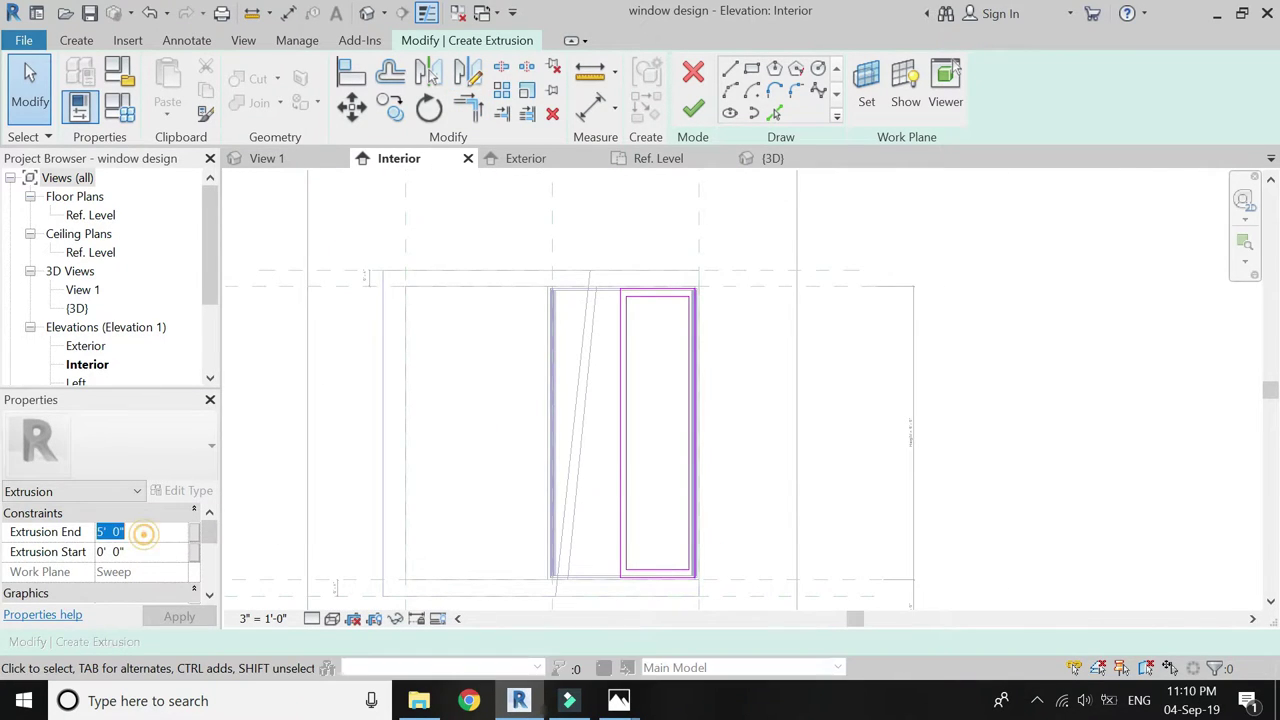
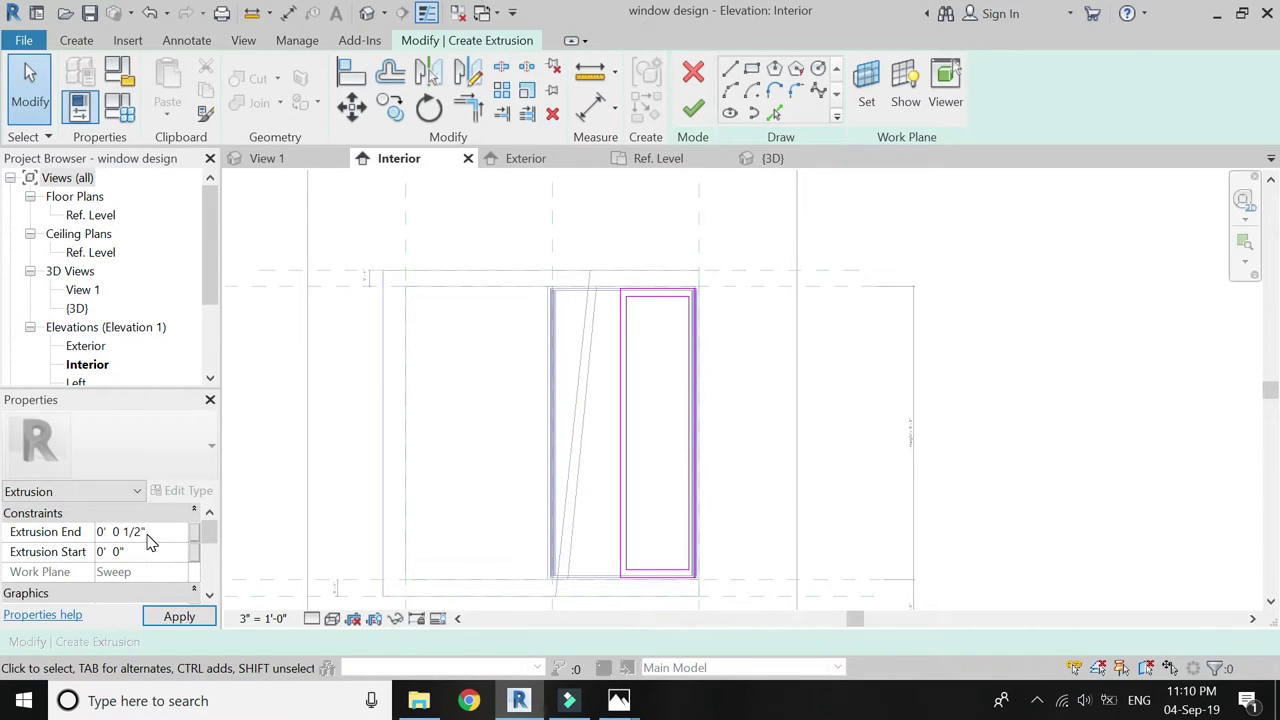
Finish the thin extrusion and inspect it in the Ref. Level floor plan
click(693, 112)
click(590, 210)
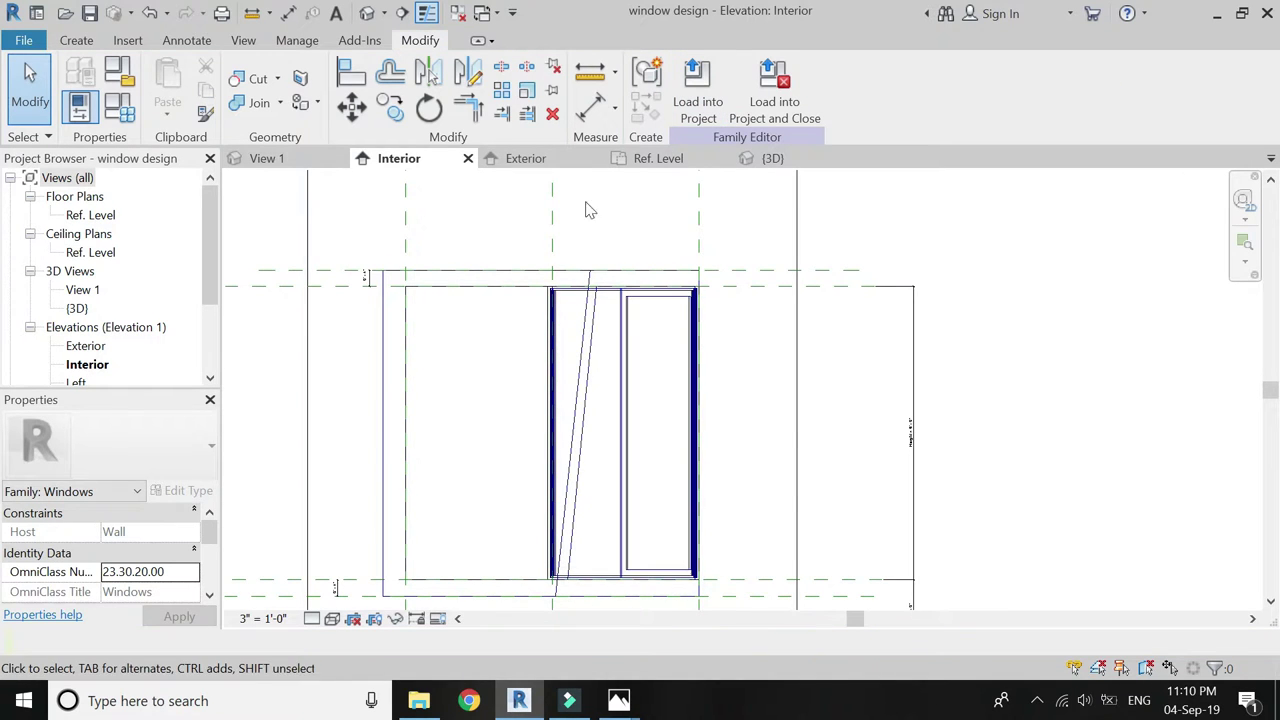
click(660, 160)
scroll(600, 420, down, 3)
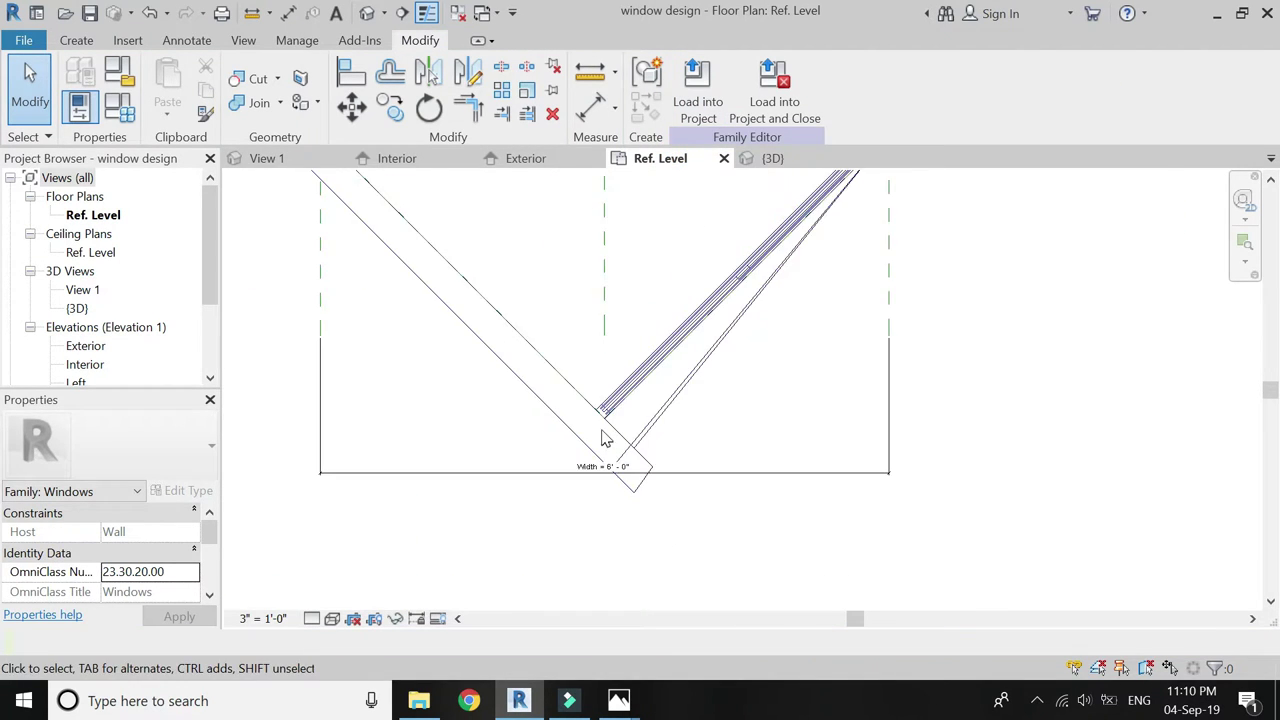
scroll(785, 265, up, 5)
scroll(780, 265, up, 4)
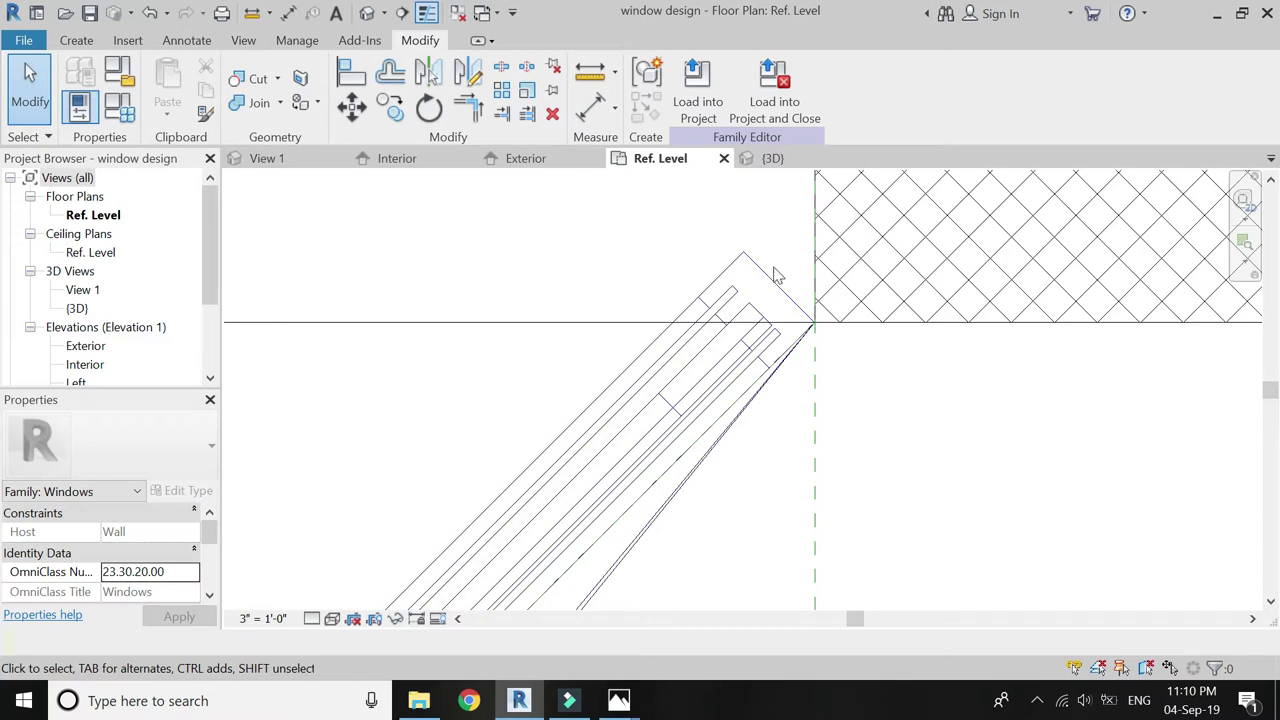
click(677, 341)
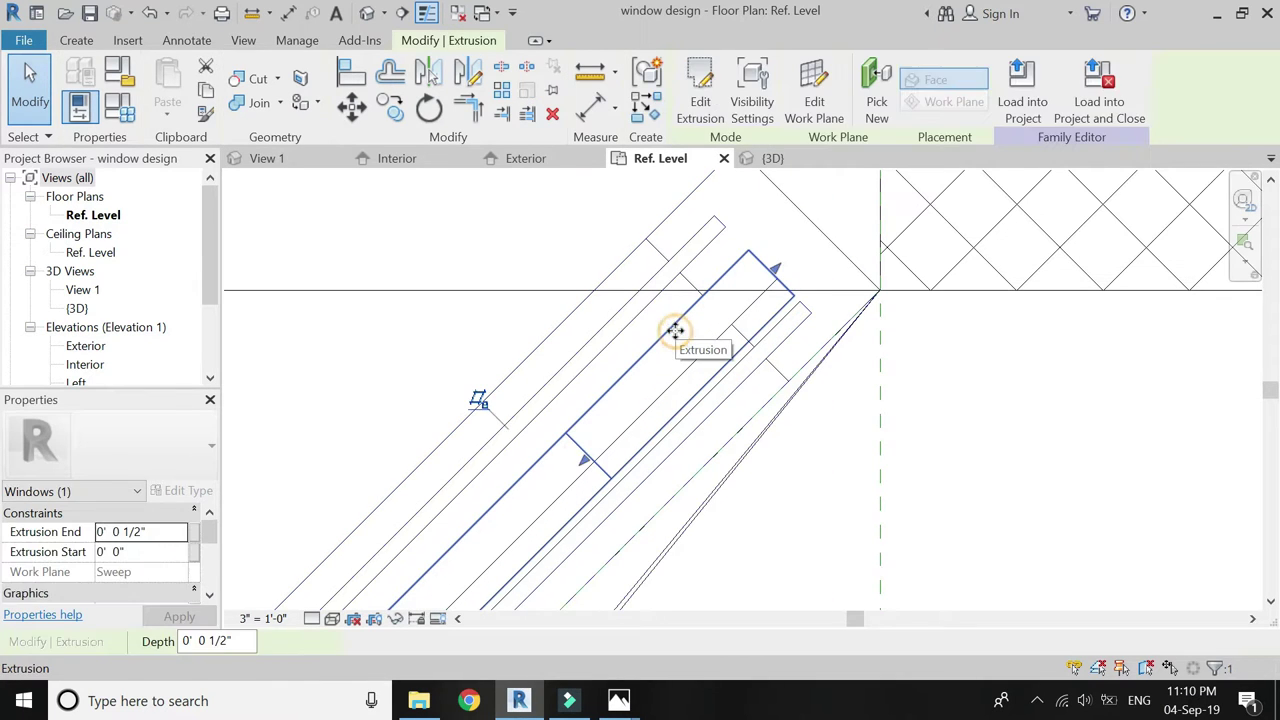
key(Escape)
scroll(677, 335, up, 2)
Draw a helper model line from the extrusion corner to the frame edge
click(77, 40)
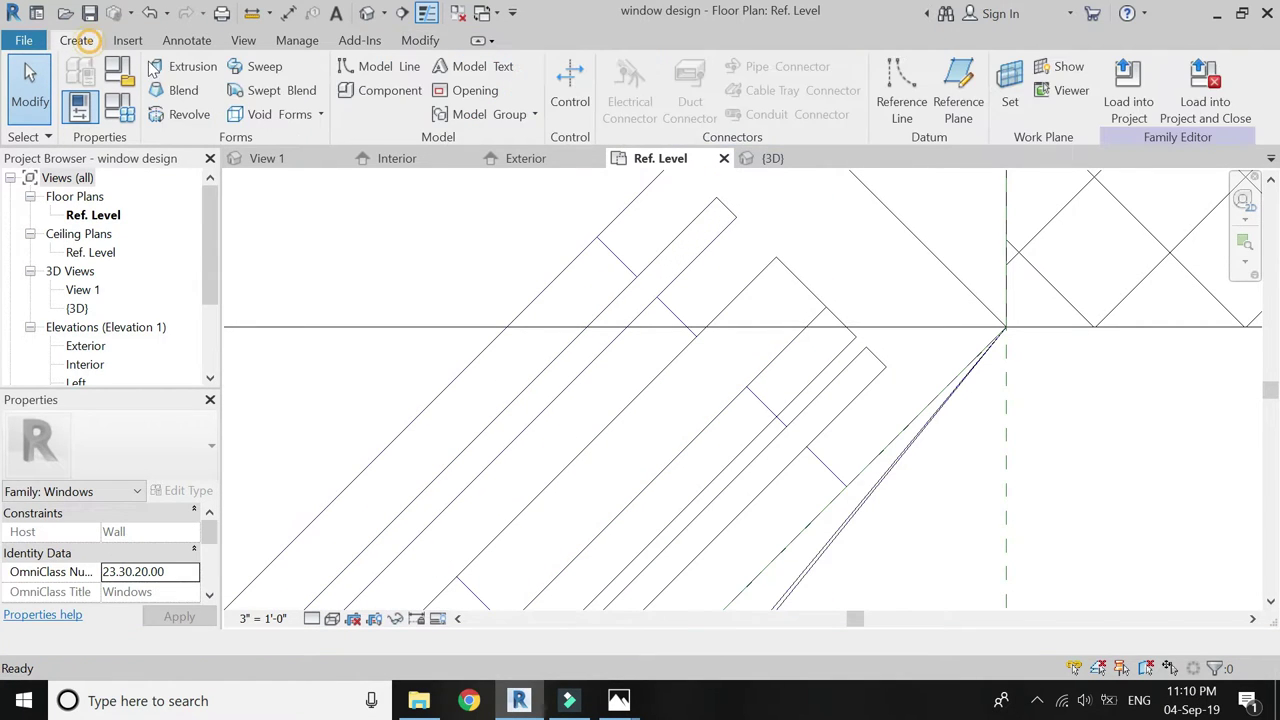
click(739, 216)
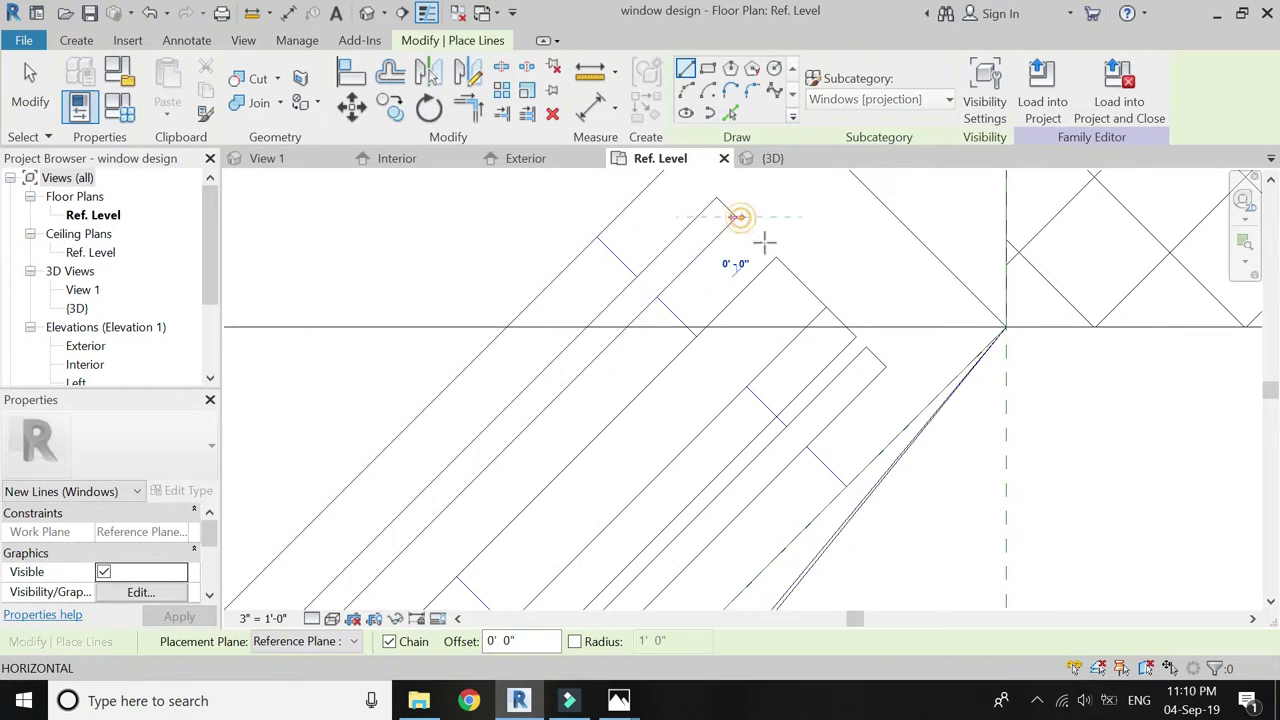
click(774, 262)
key(Escape)
Move the extrusion with MV onto the helper line's midpoint
click(614, 225)
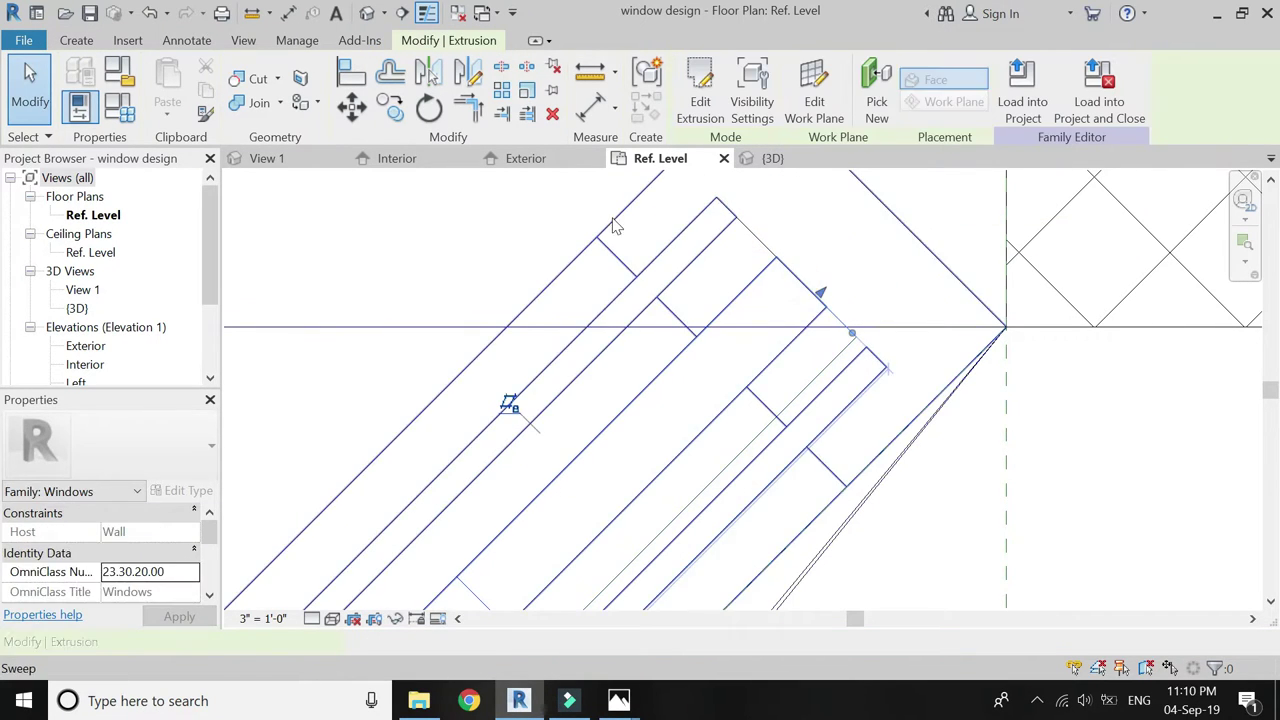
key(m)
key(v)
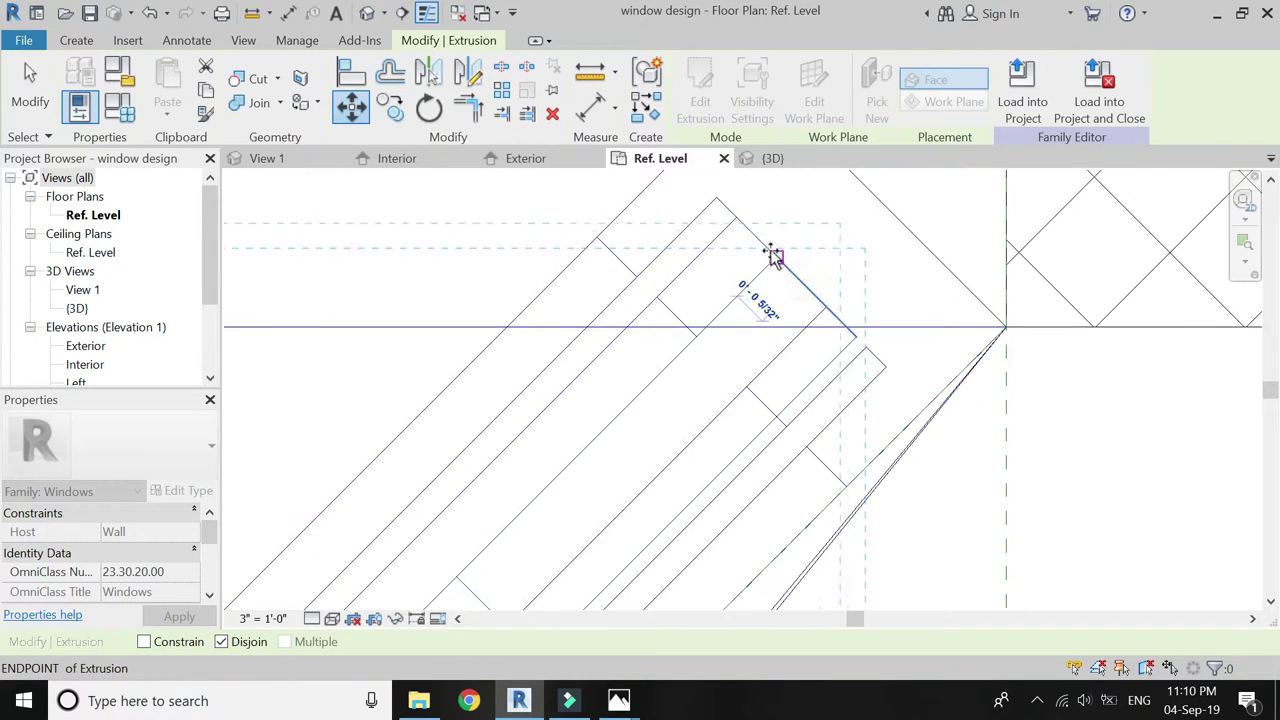
click(756, 237)
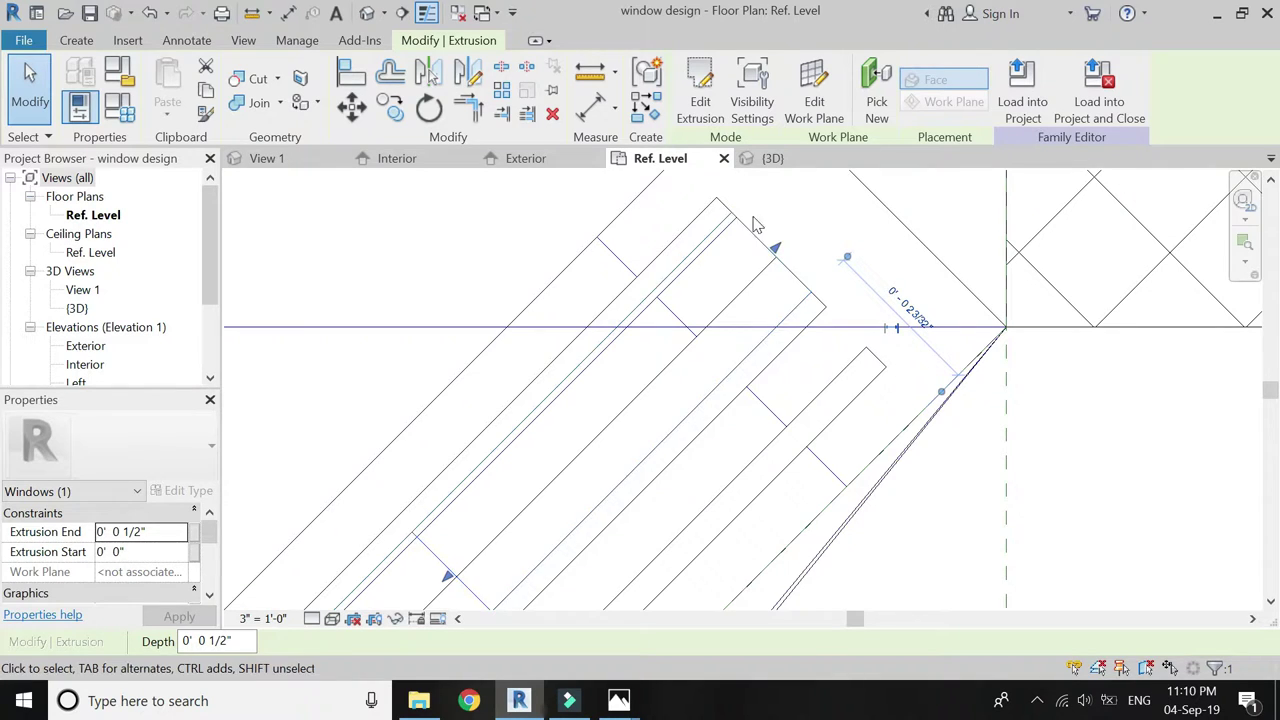
scroll(750, 220, up, 3)
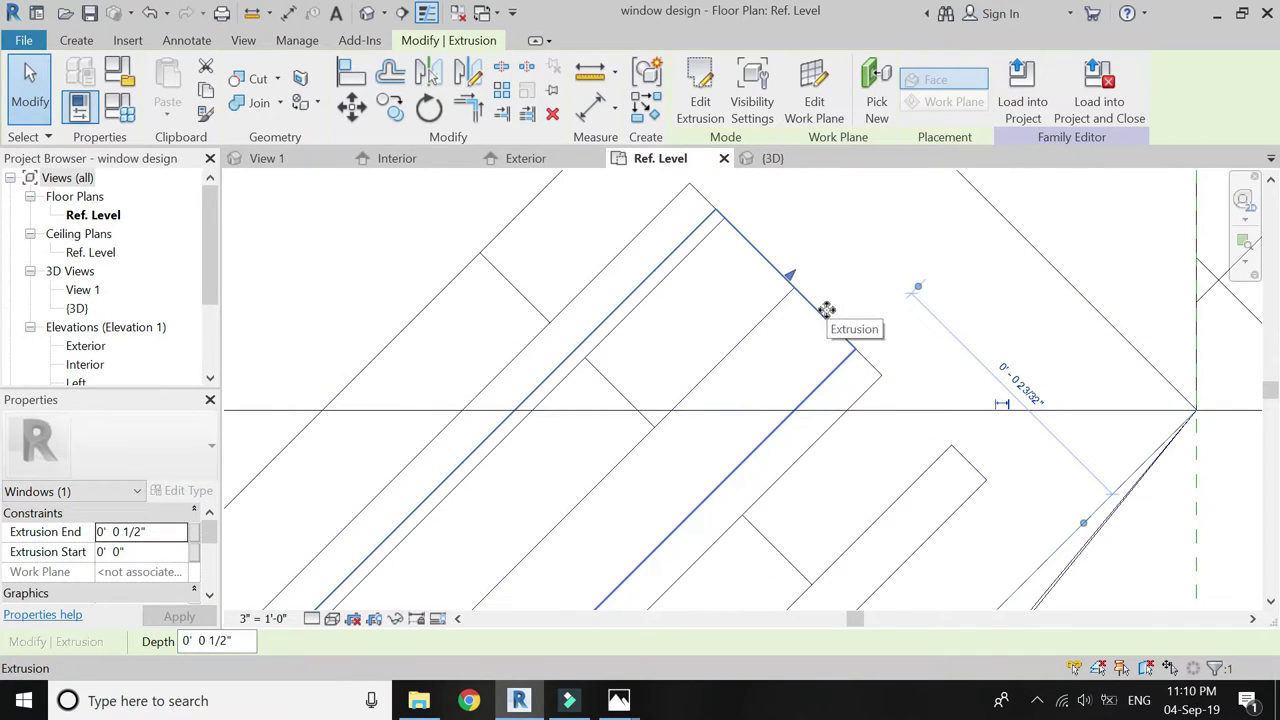
click(358, 110)
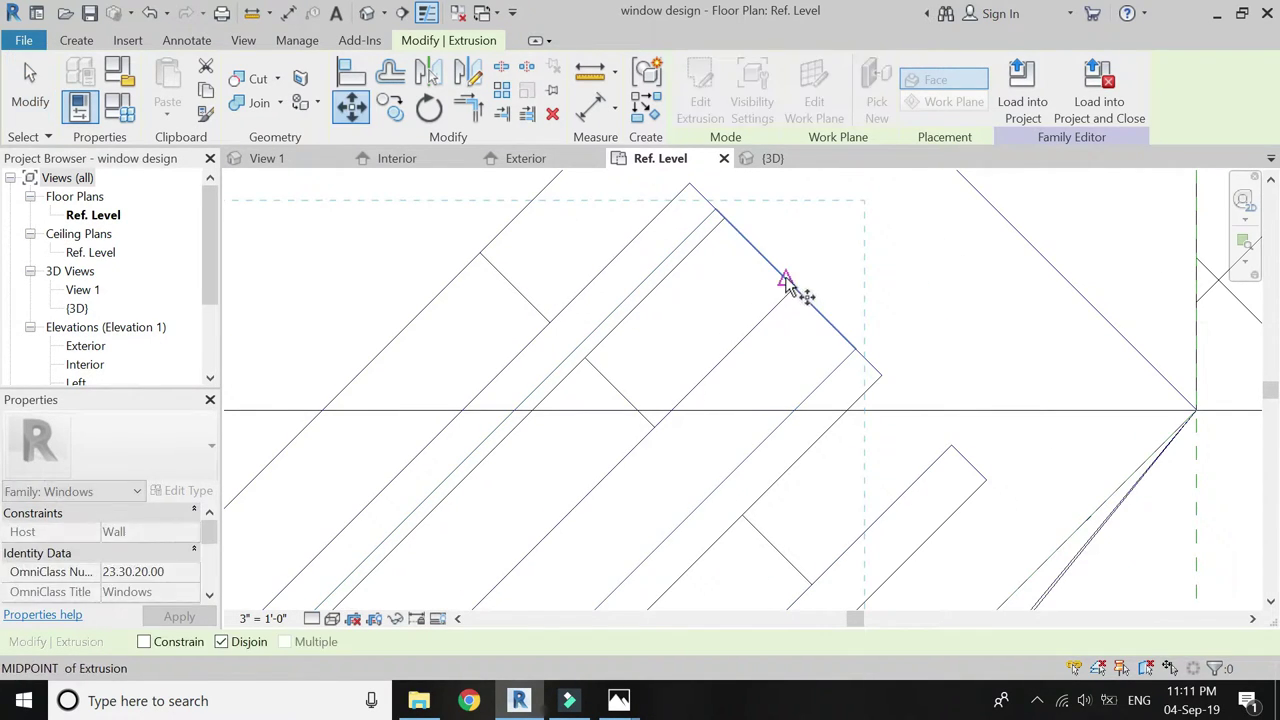
key(Escape)
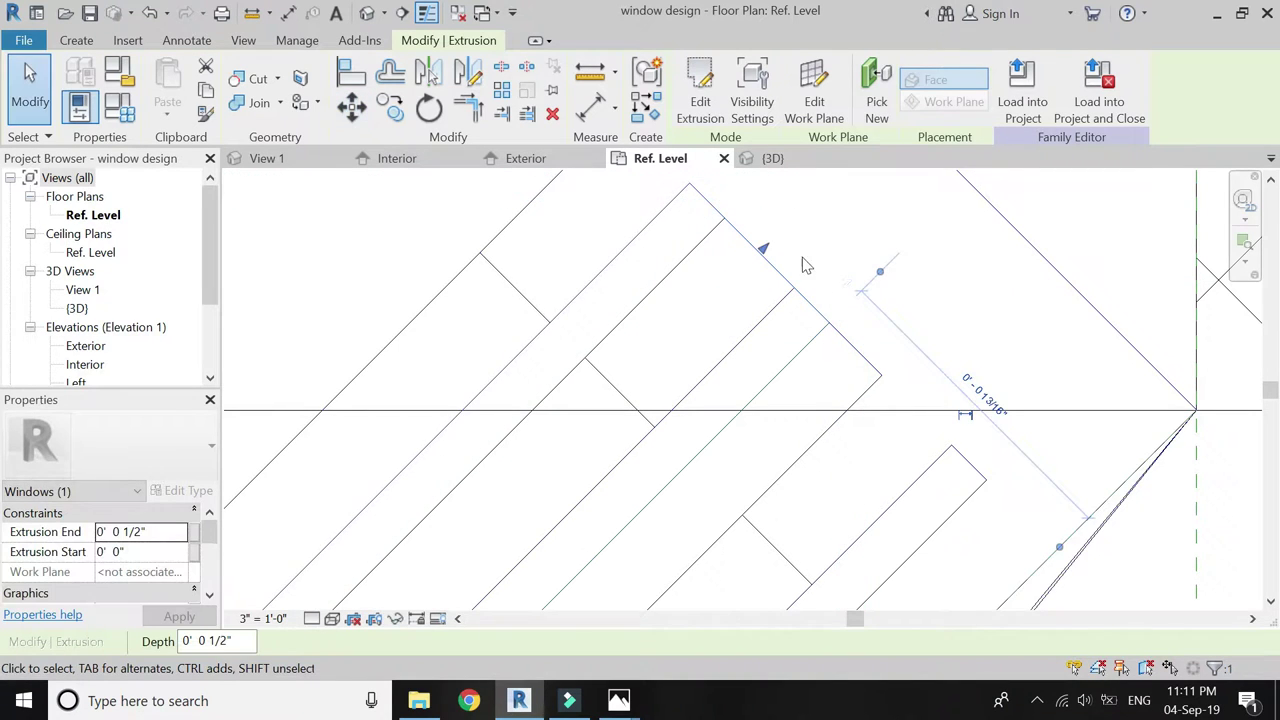
scroll(800, 275, down, 2)
key(Escape)
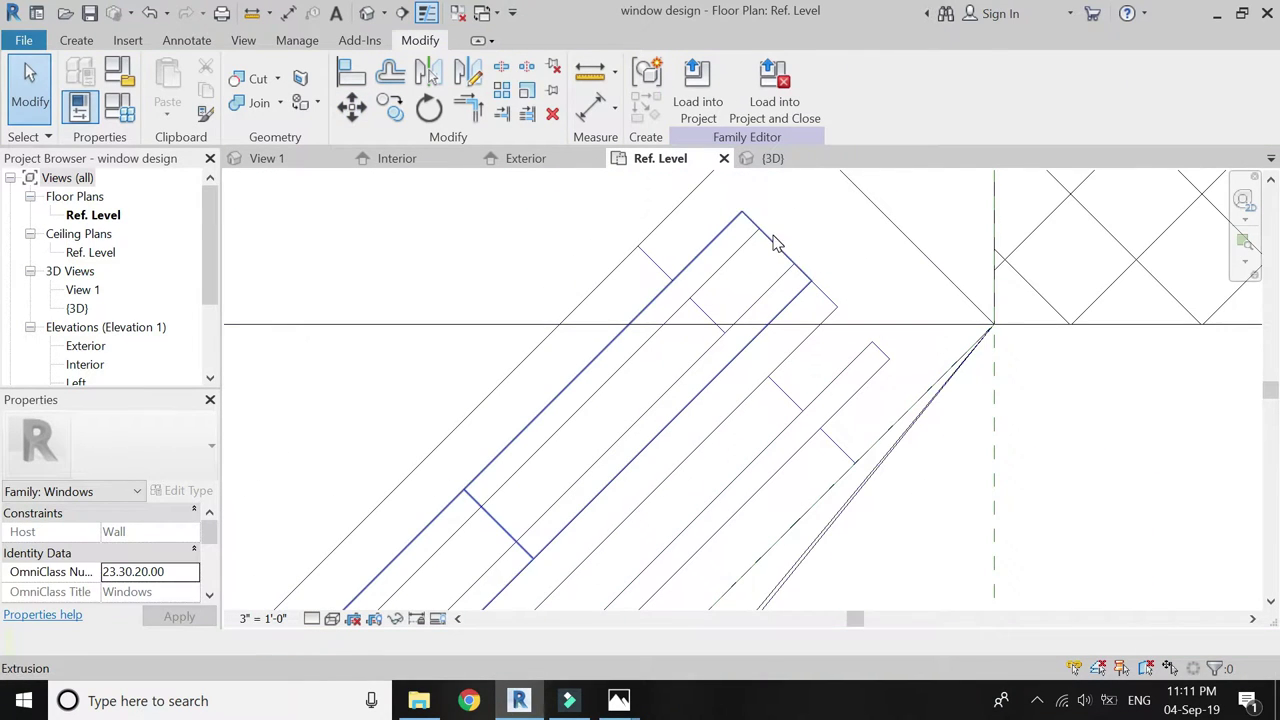
Check the extrusion's new position, then switch to the 3D view of the window
click(779, 249)
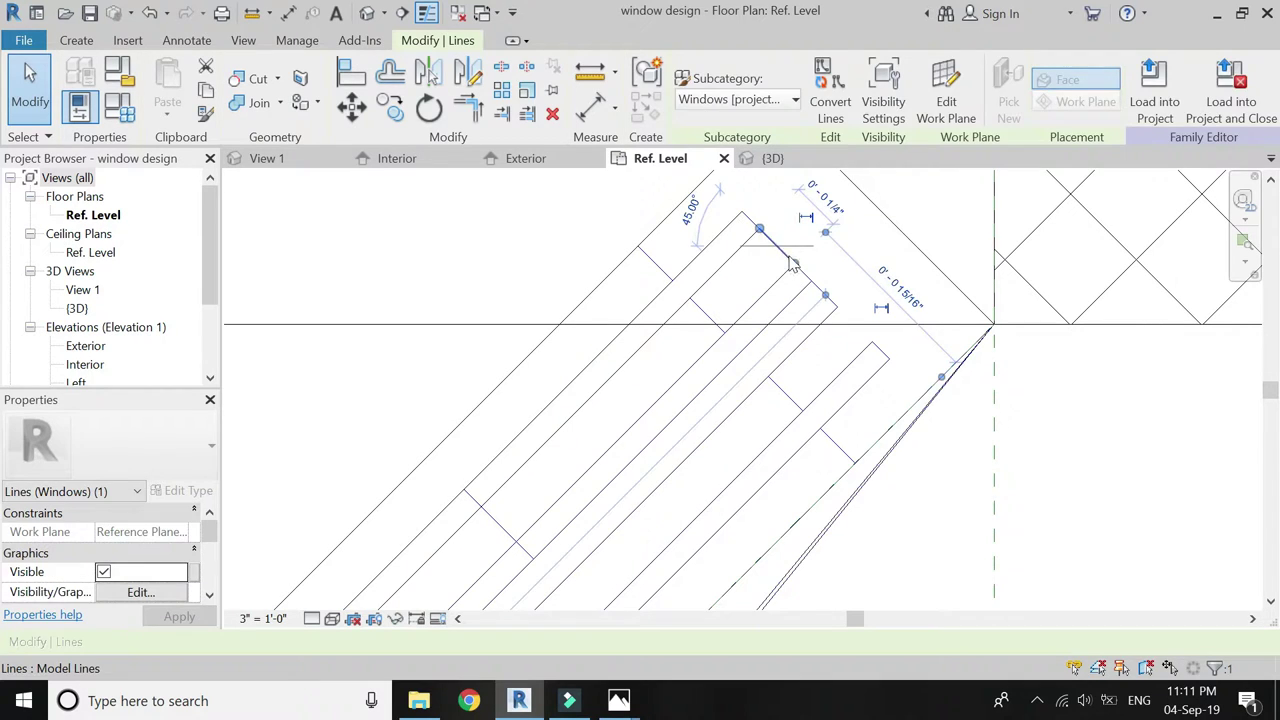
key(Escape)
scroll(809, 214, down, 3)
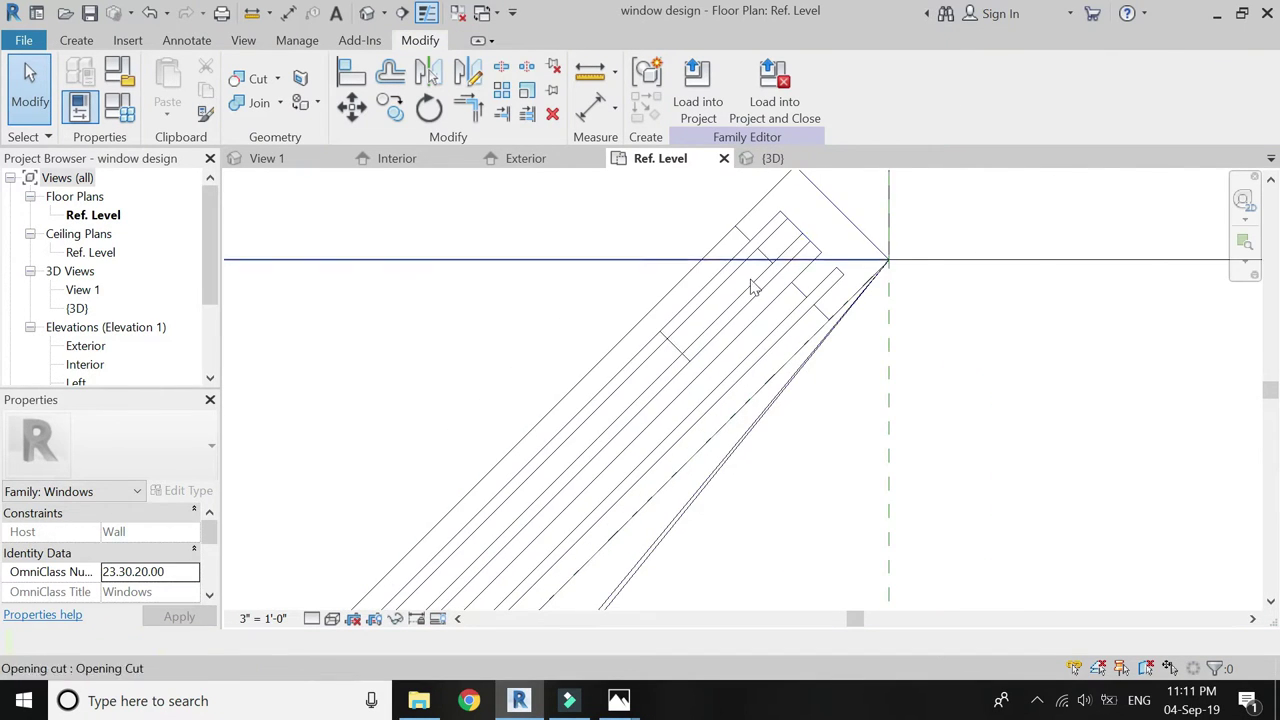
scroll(704, 322, up, 1)
click(680, 378)
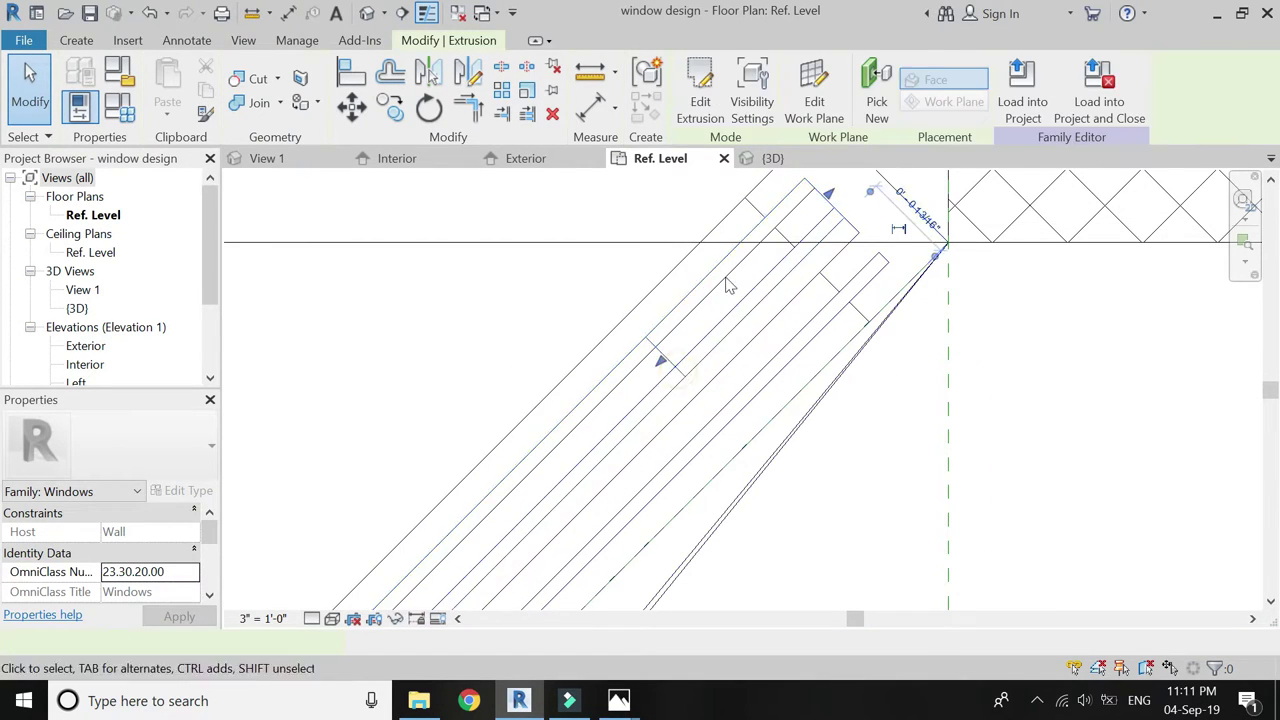
scroll(737, 223, down, 4)
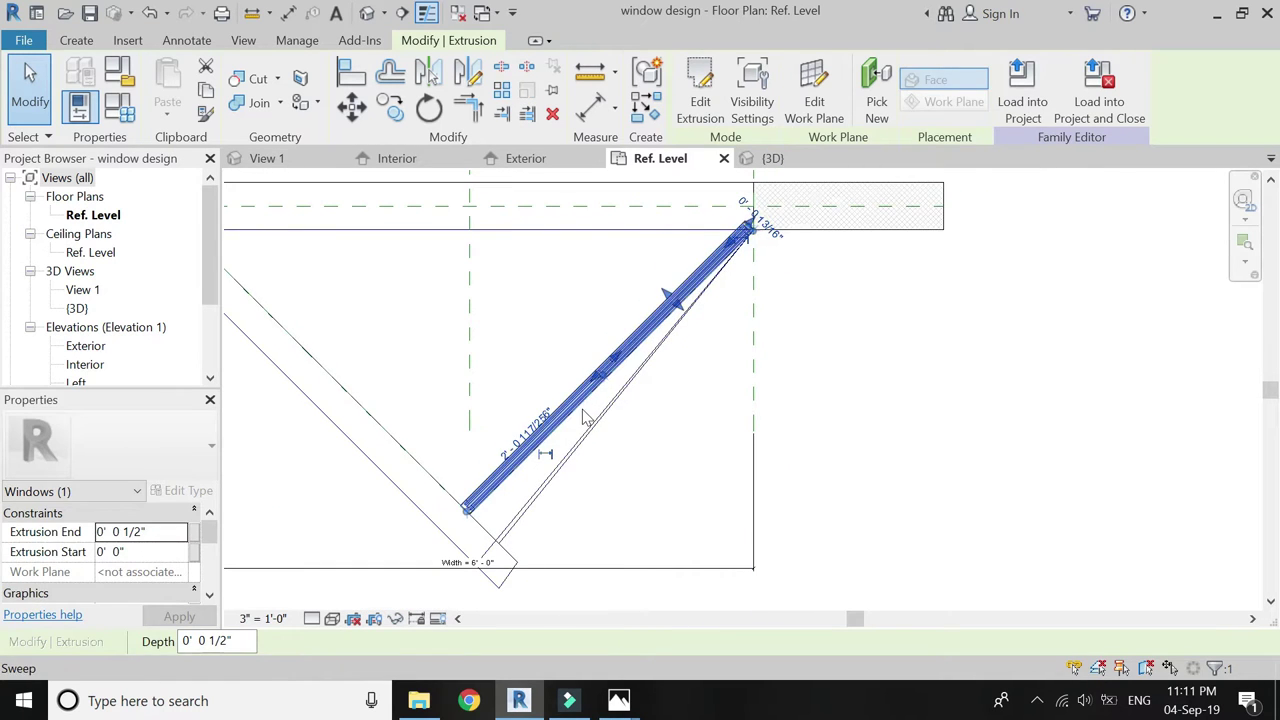
key(Escape)
scroll(546, 428, up, 3)
scroll(580, 415, down, 3)
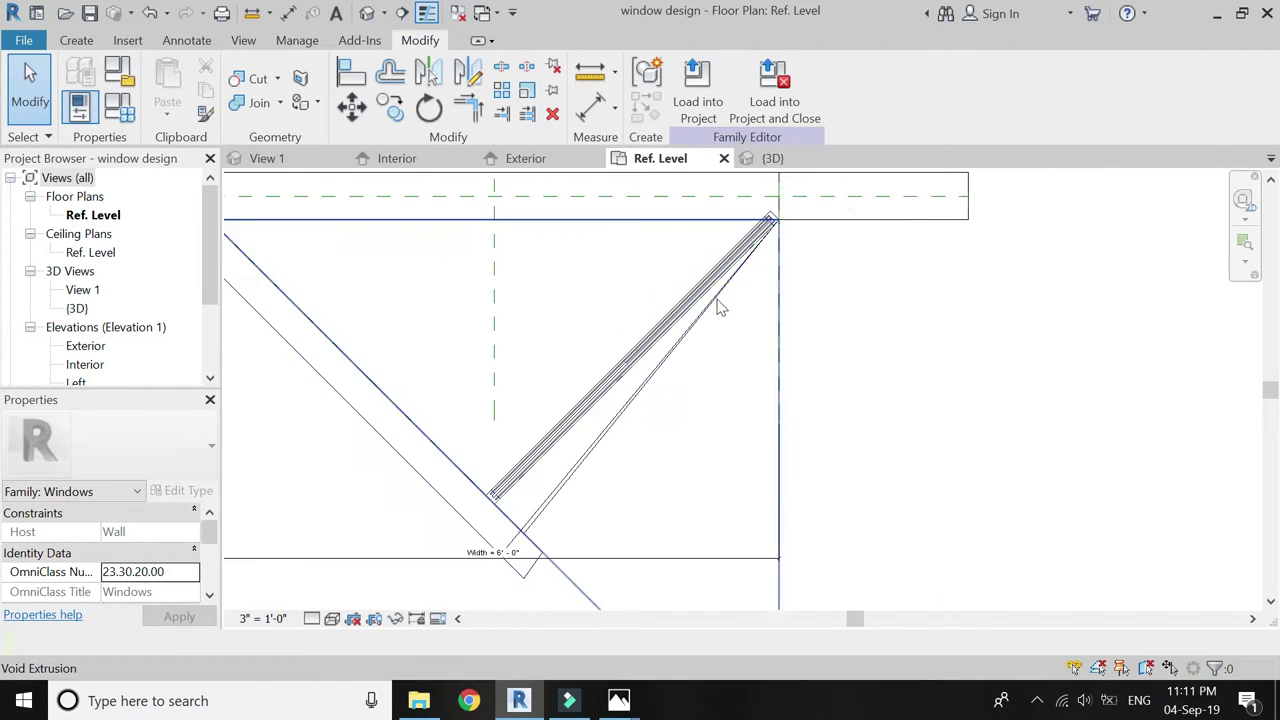
key(ctrl+Tab)
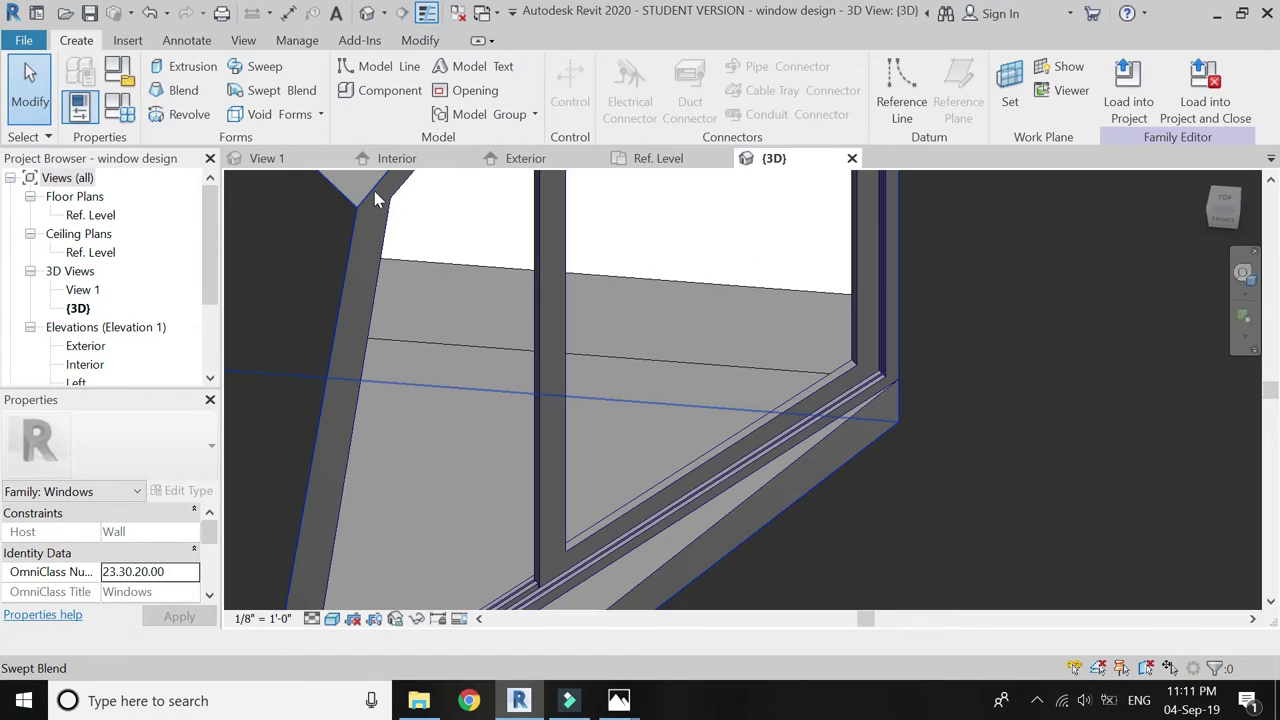
Start a new extrusion with the sill face as its work plane
click(183, 68)
click(866, 86)
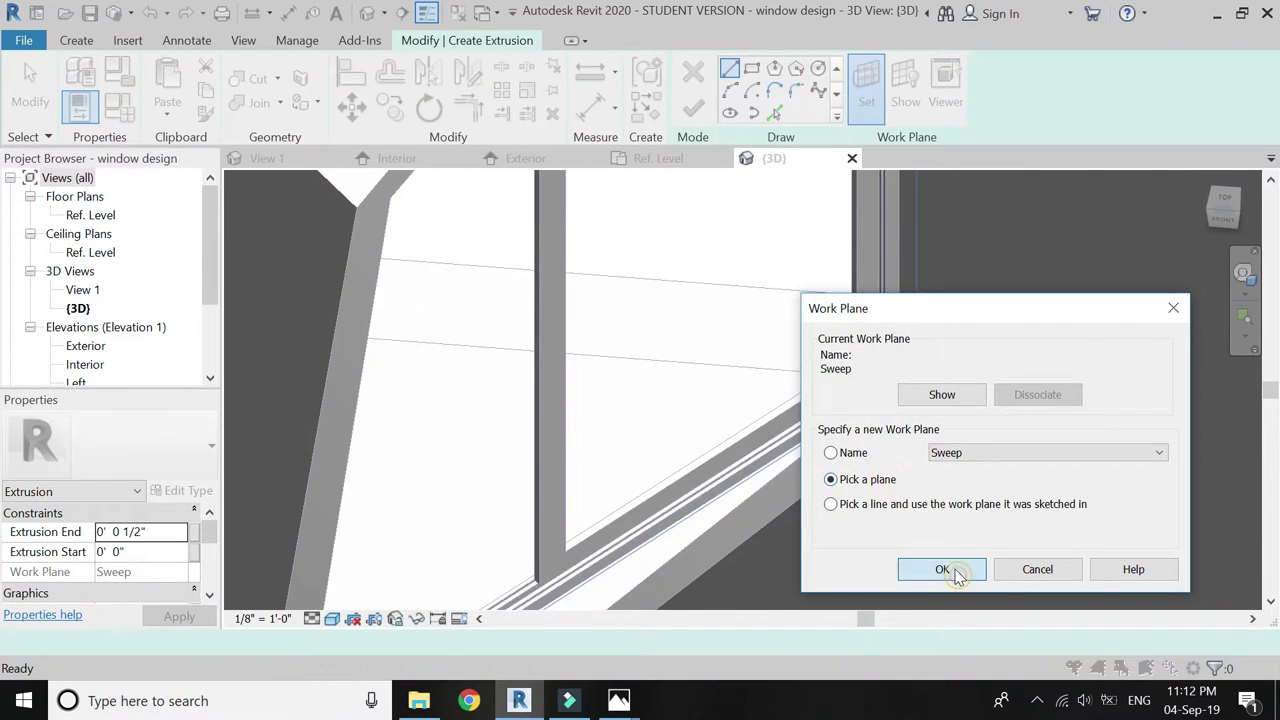
click(955, 573)
scroll(809, 363, up, 4)
click(800, 366)
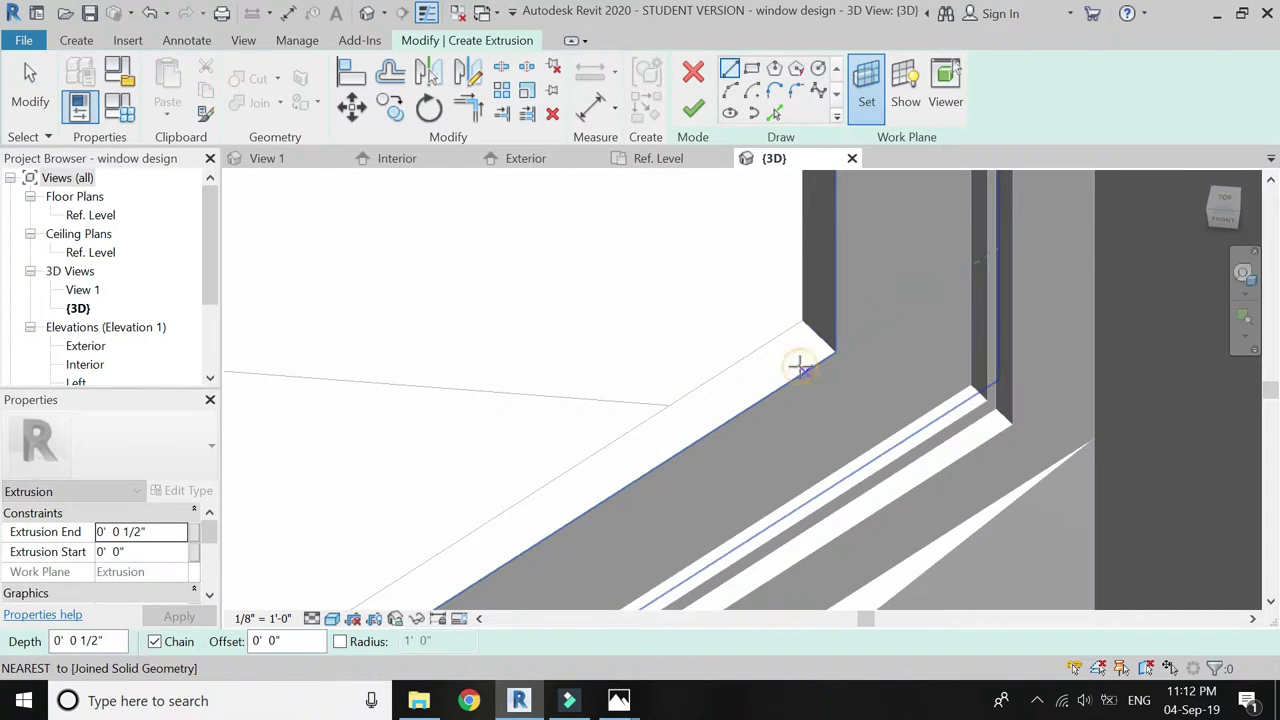
In the Ref. Level plan, sketch a diagonal line between opposite edge midpoints
click(663, 168)
scroll(866, 270, up, 5)
scroll(866, 270, down, 3)
scroll(864, 272, up, 4)
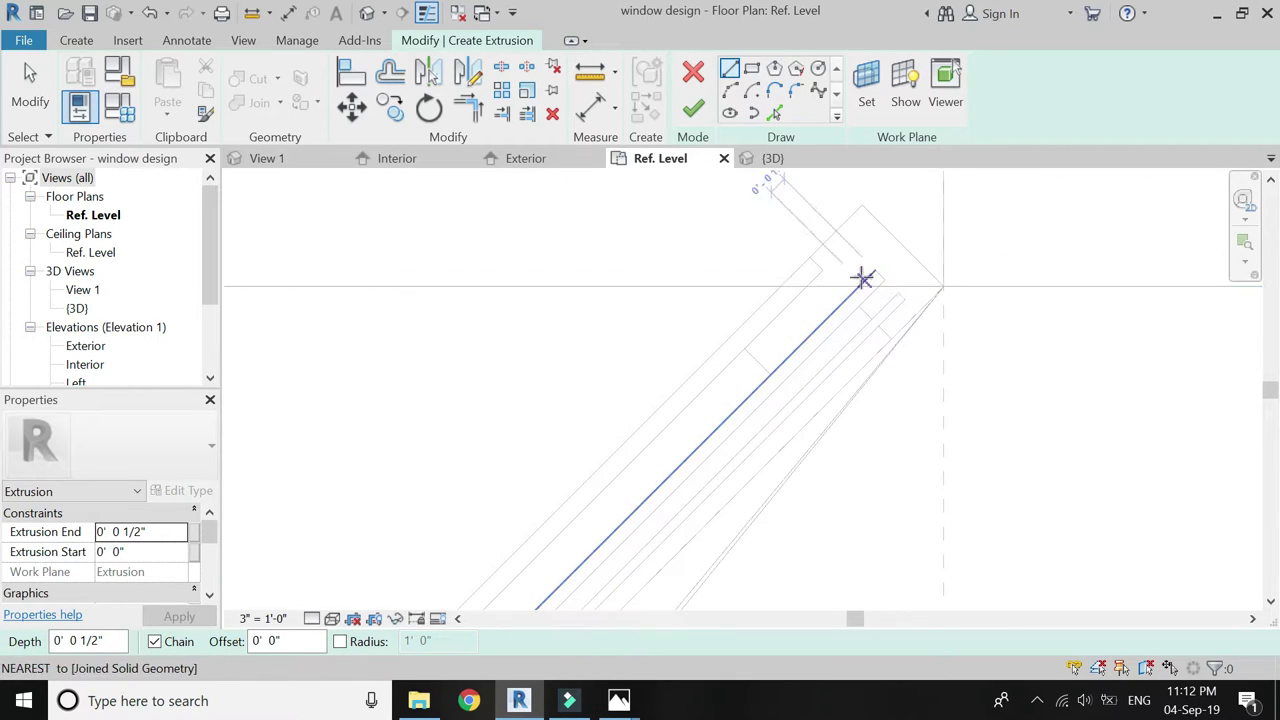
scroll(760, 366, up, 2)
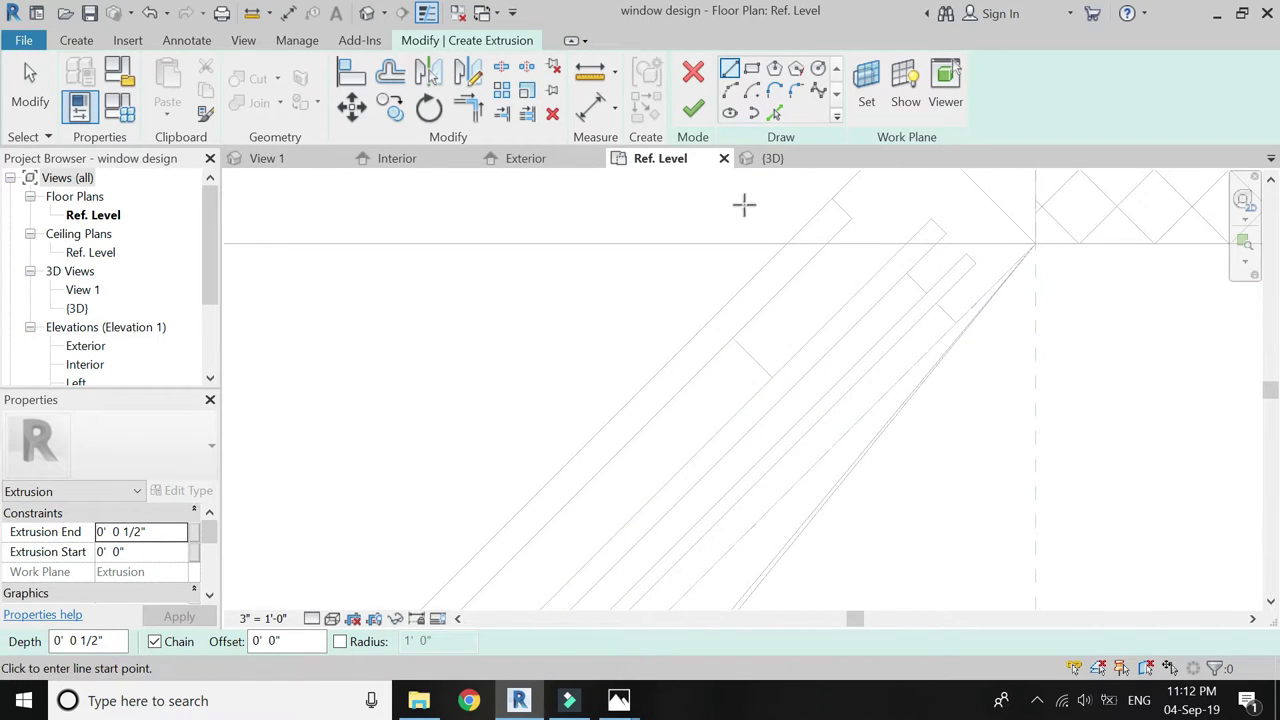
click(752, 357)
scroll(909, 209, down, 4)
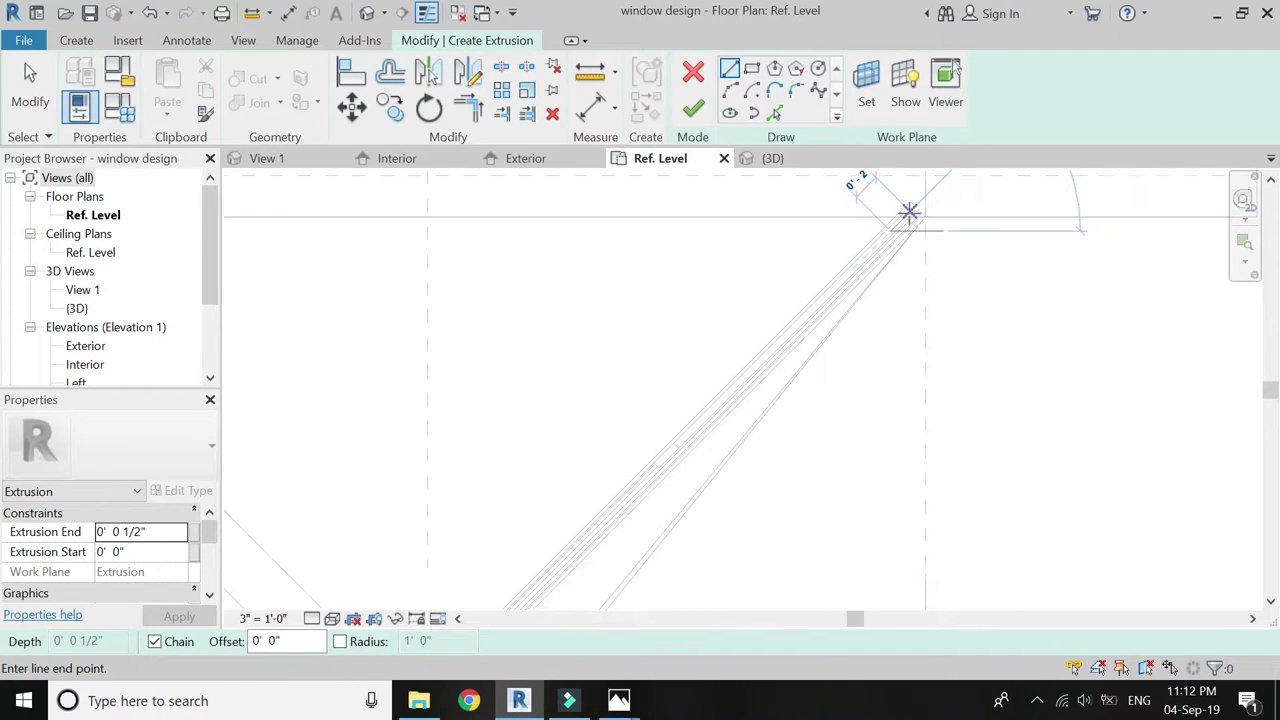
scroll(677, 463, up, 4)
click(683, 397)
key(Escape)
key(Escape)
Offset the diagonal sketch line and delete the unwanted extra copy
click(396, 80)
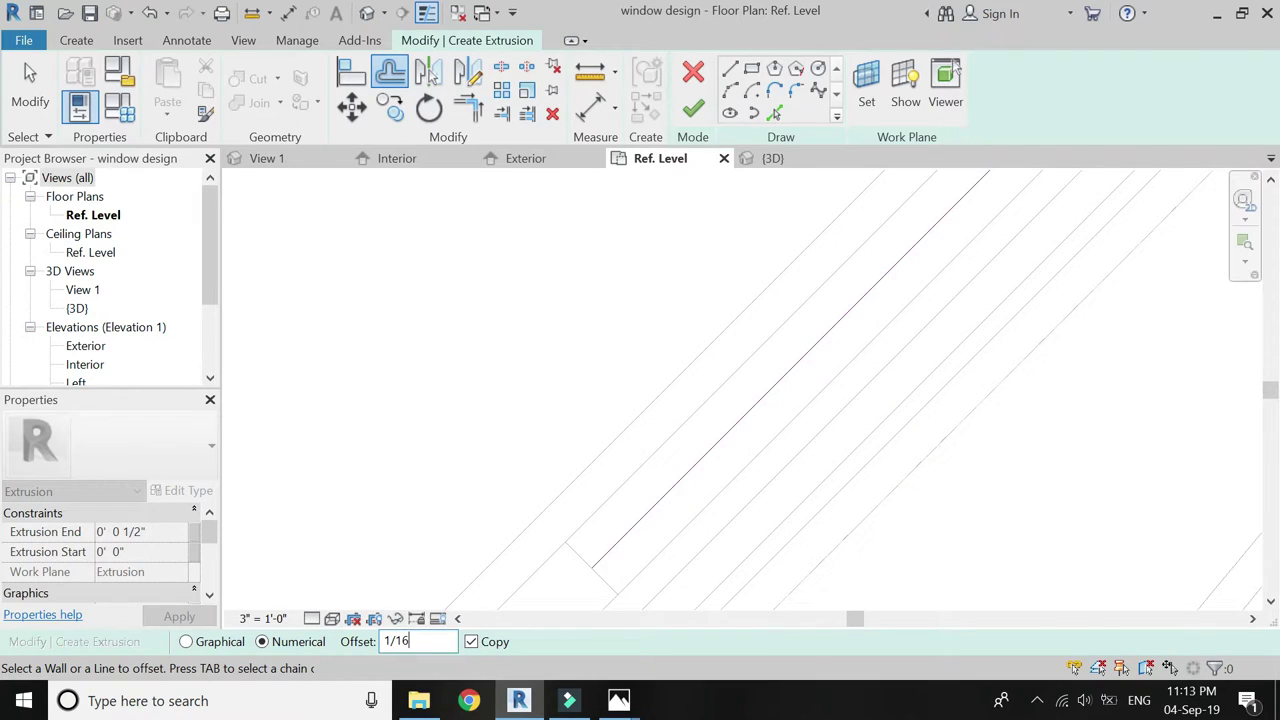
click(618, 548)
click(610, 542)
key(Escape)
click(617, 537)
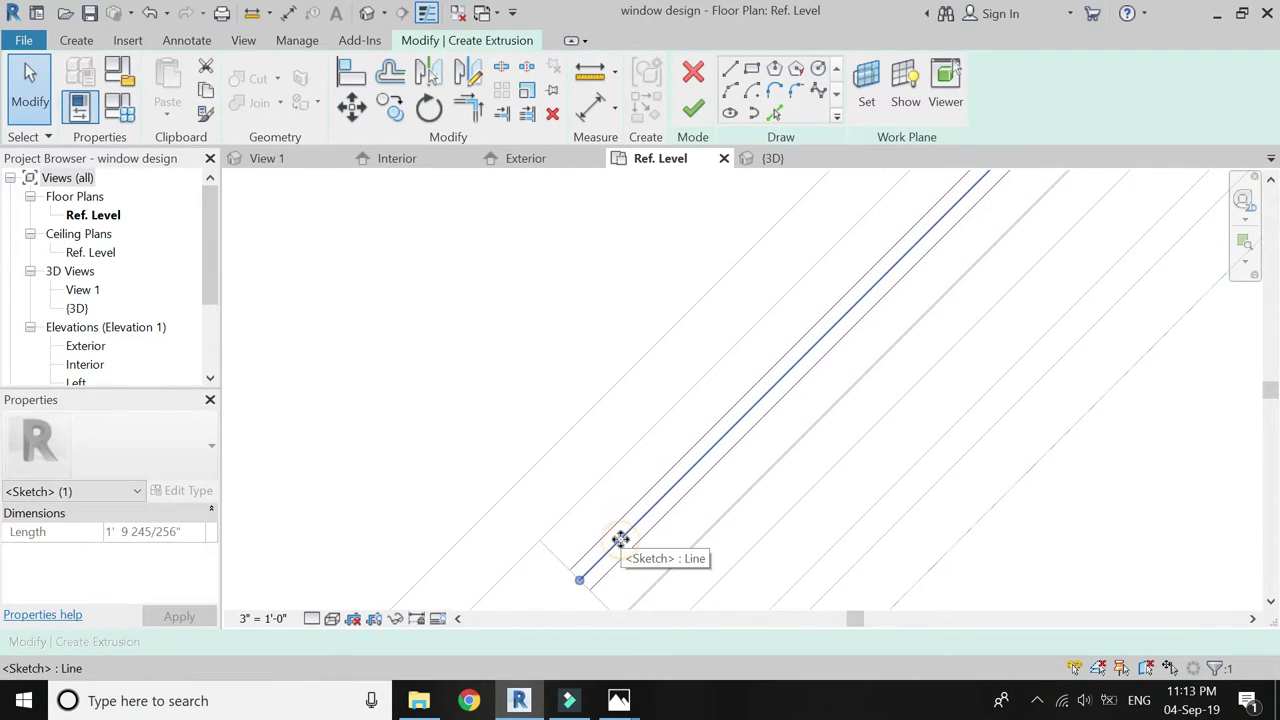
key(Delete)
Draw the remaining lines to close the thin pane profile loop
click(729, 68)
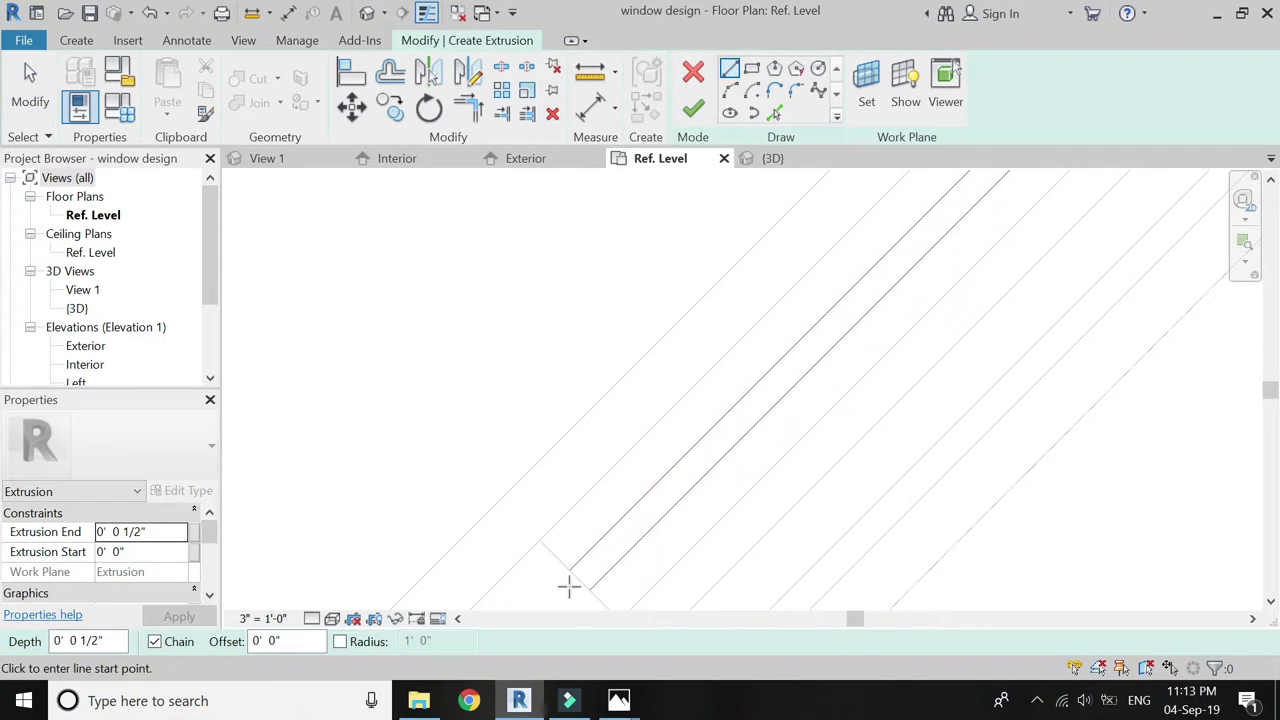
click(588, 588)
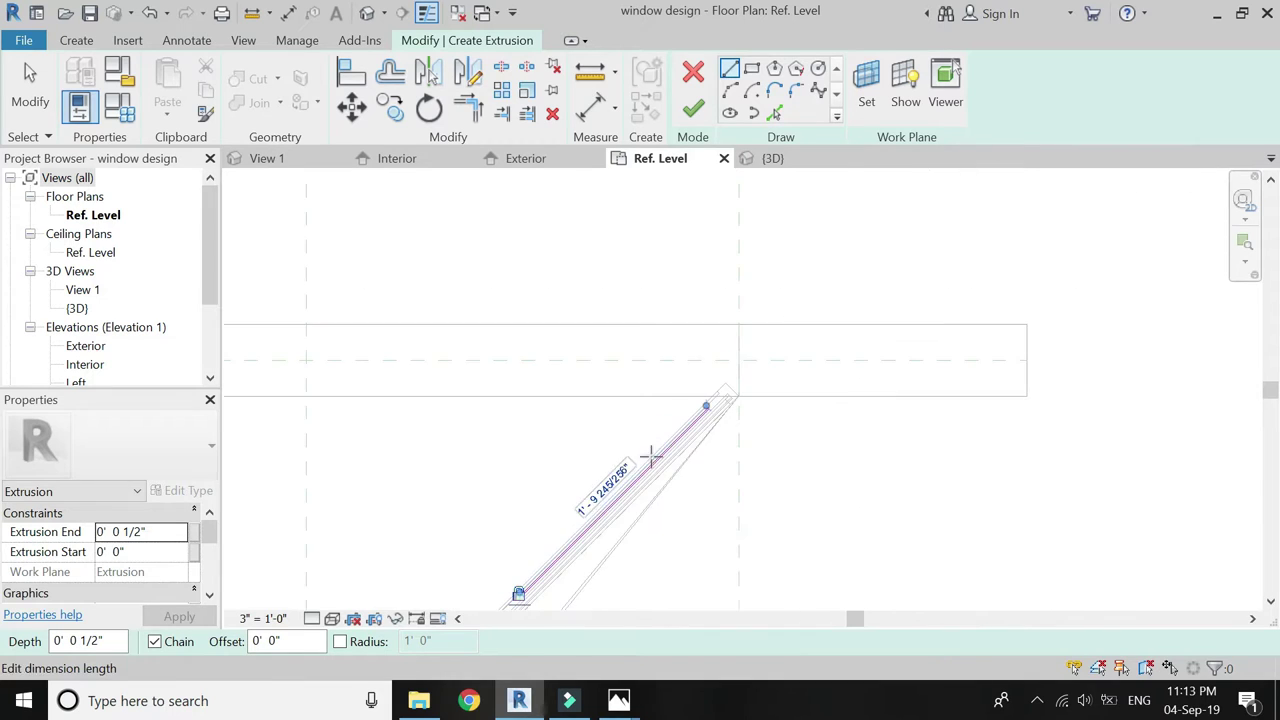
scroll(740, 378, up, 5)
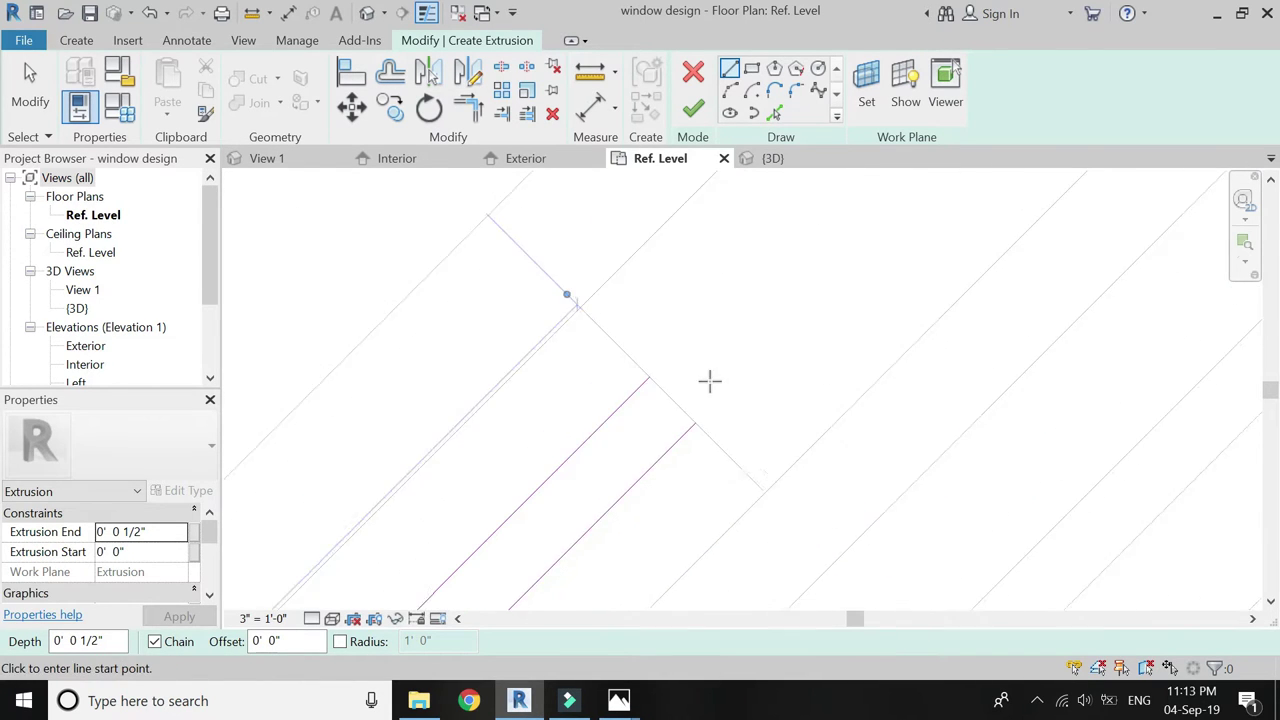
click(630, 378)
click(688, 437)
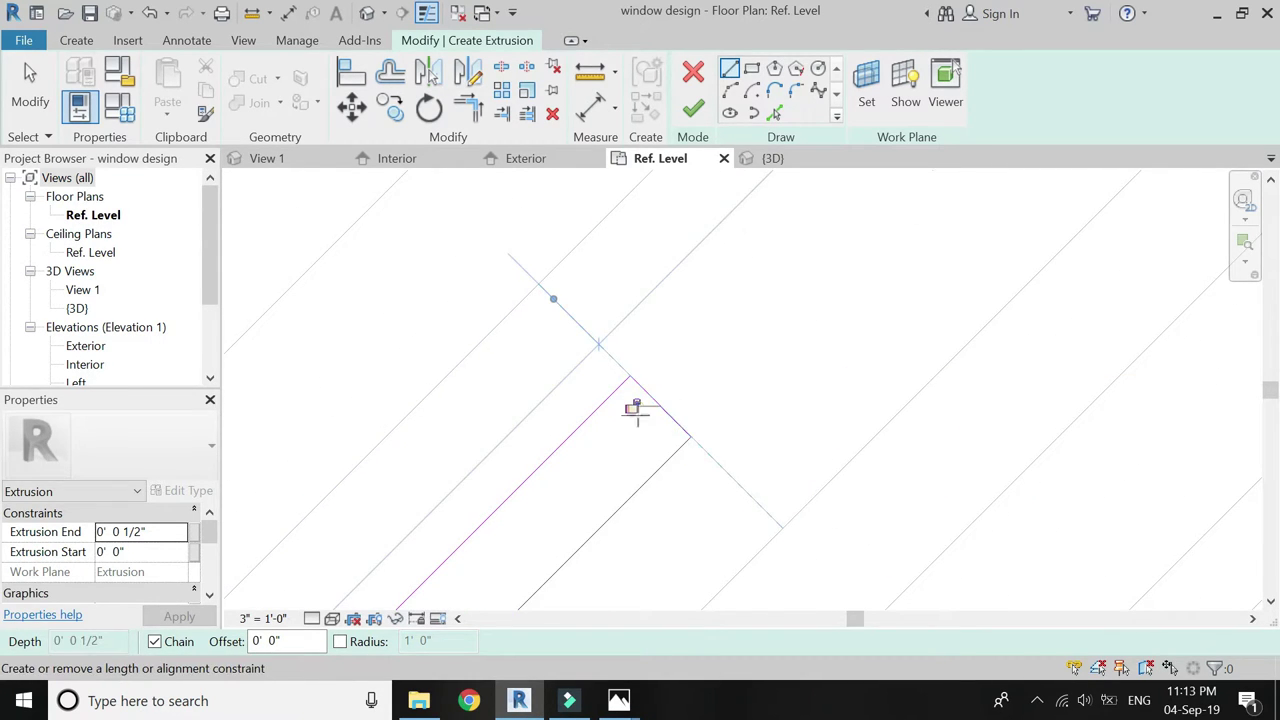
middle_drag(694, 400, 727, 360)
Set Extrusion End to 4' 0" and finish the extrusion
scroll(727, 360, down, 2)
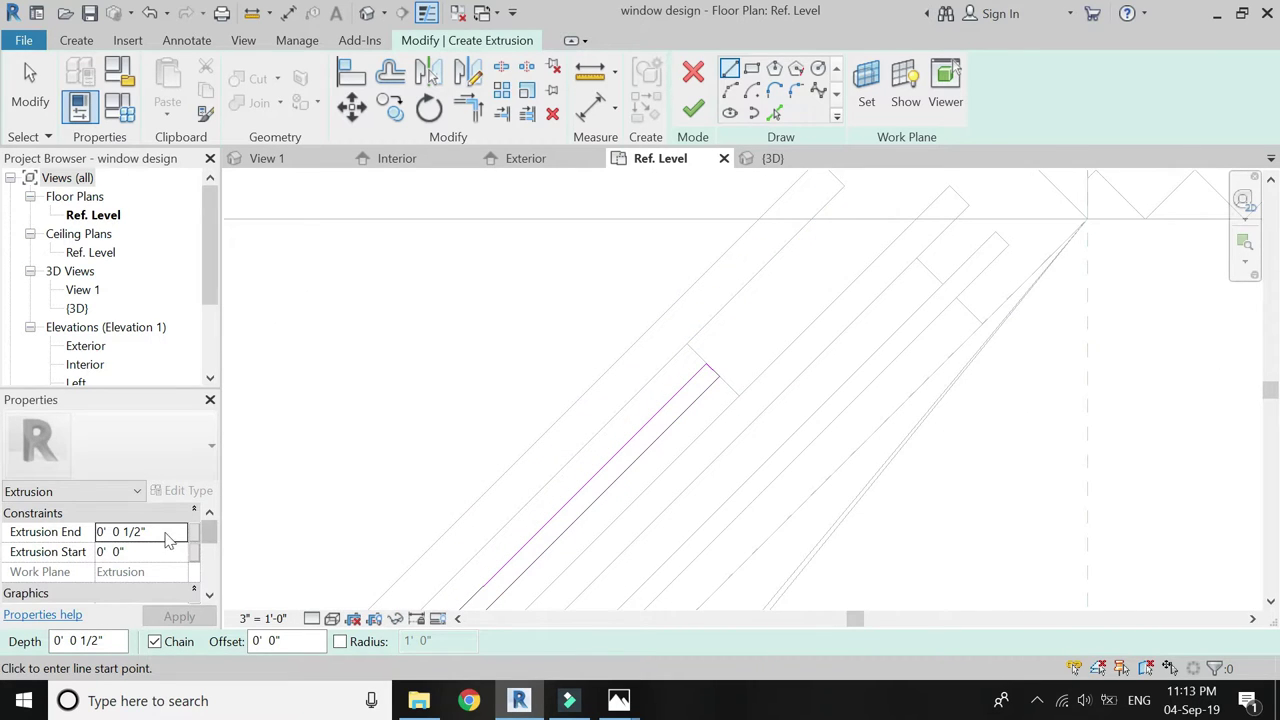
click(164, 531)
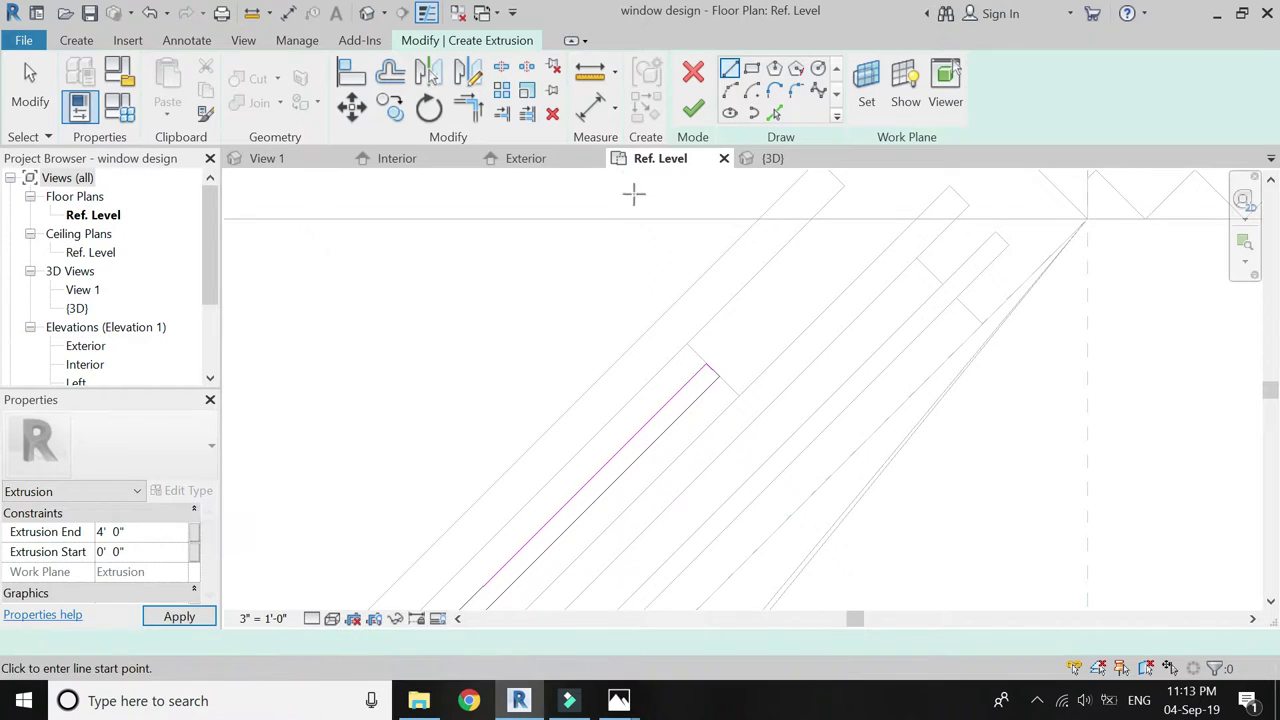
click(692, 108)
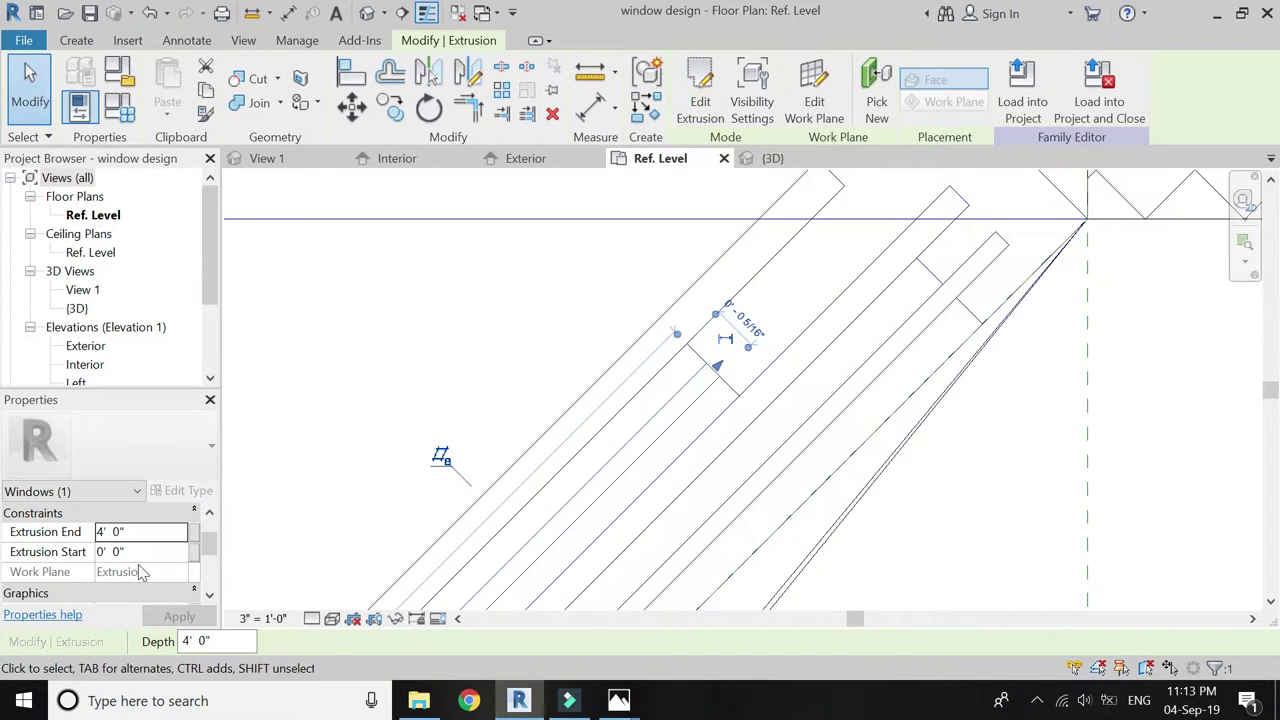
Search 'glass' in the Material Browser and assign Glass, Clear Glazing, Low E to the extrusion
scroll(139, 570, down, 3)
click(181, 513)
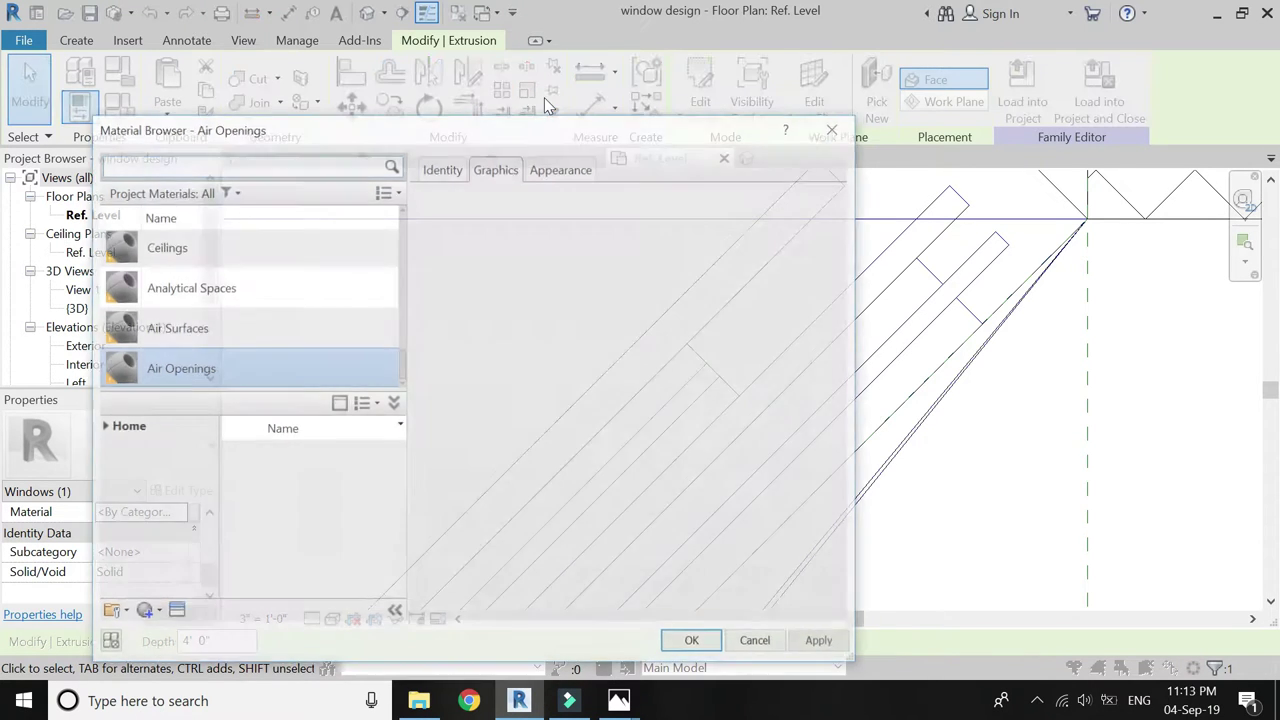
click(321, 167)
text(glass)
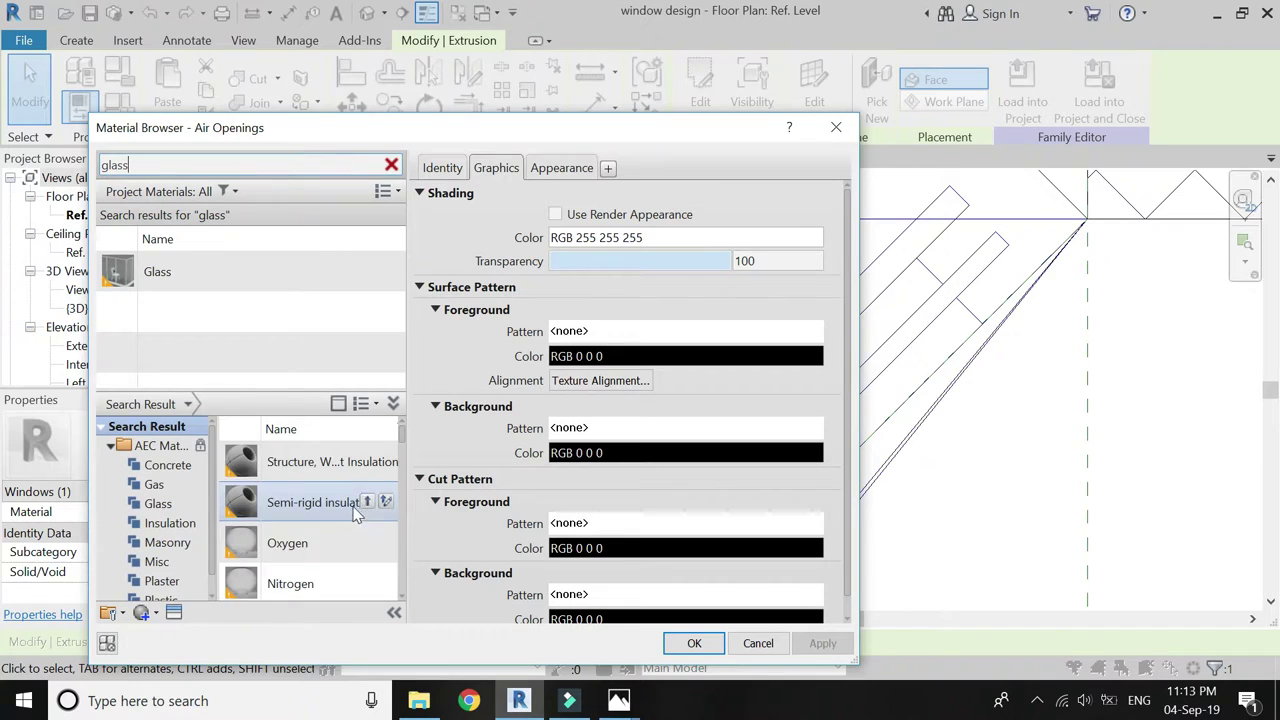
scroll(350, 520, down, 2)
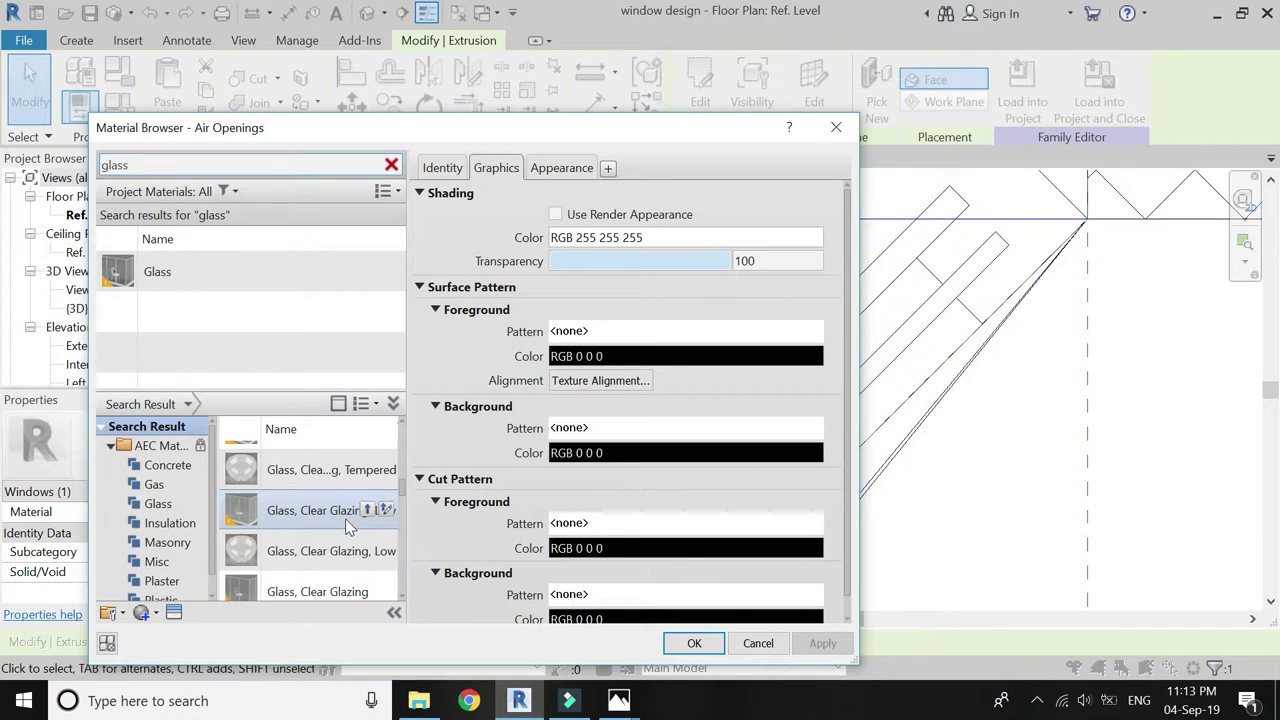
click(358, 513)
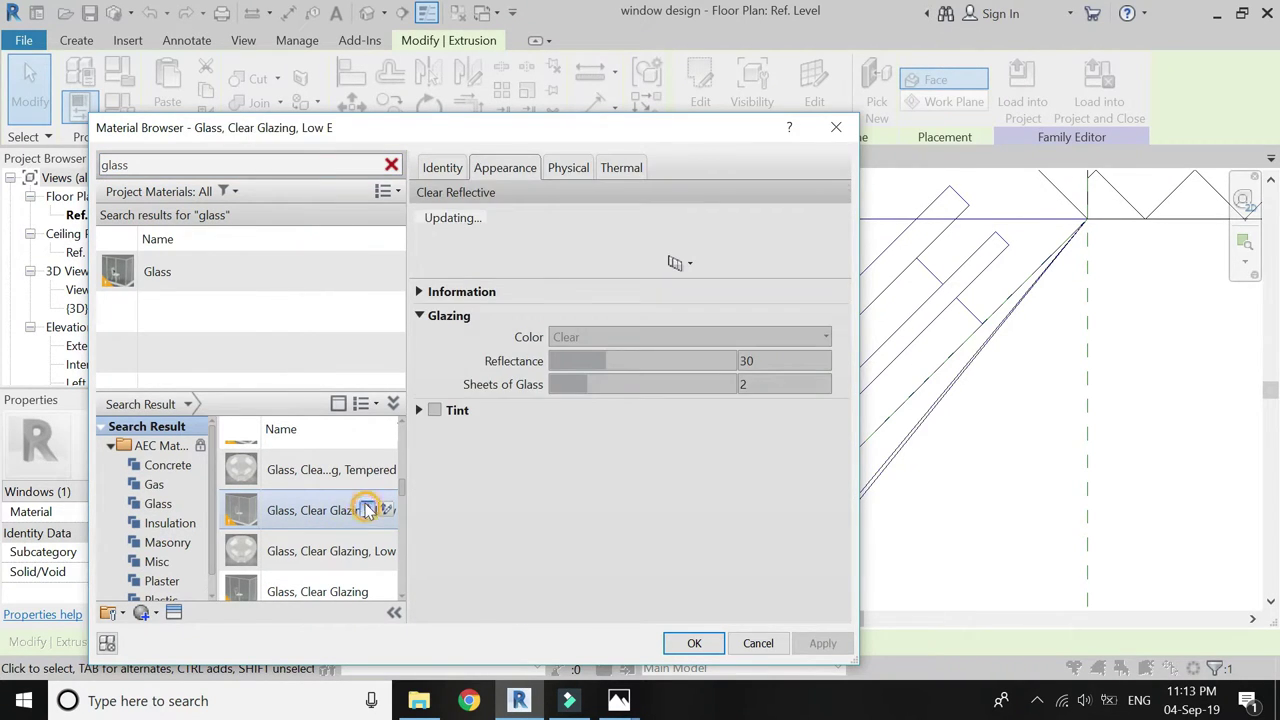
click(367, 510)
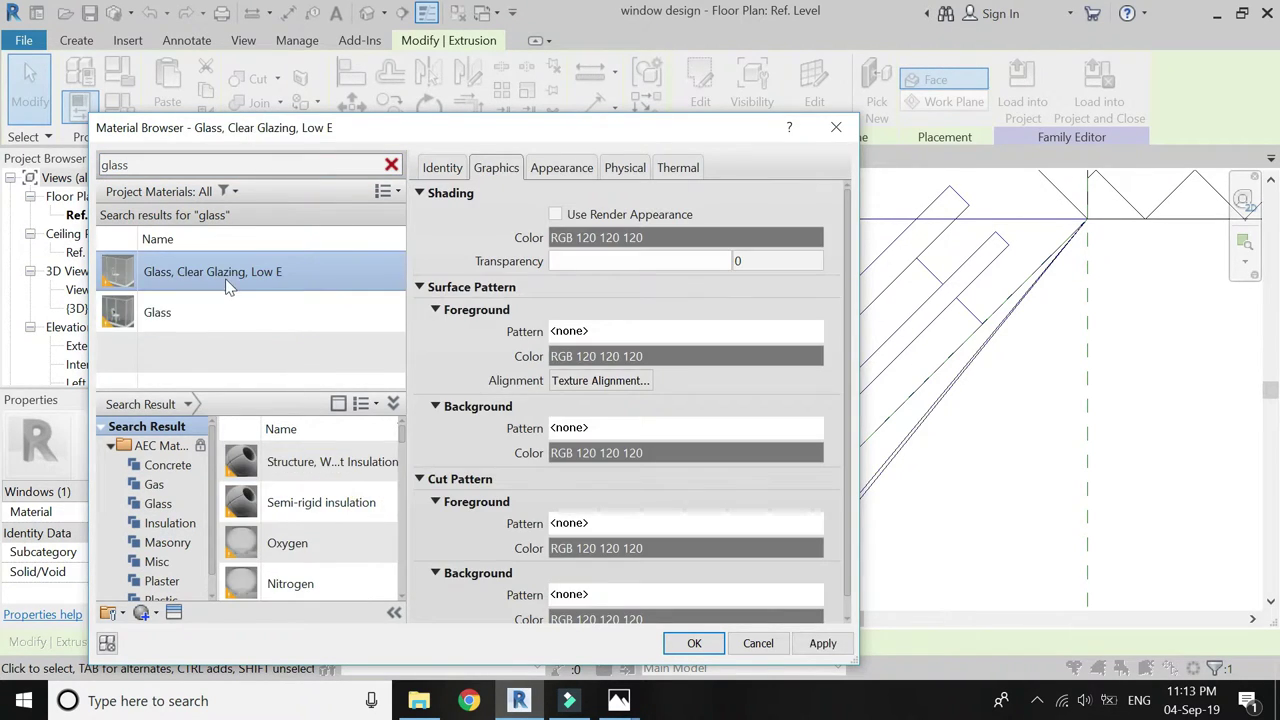
click(679, 643)
click(724, 351)
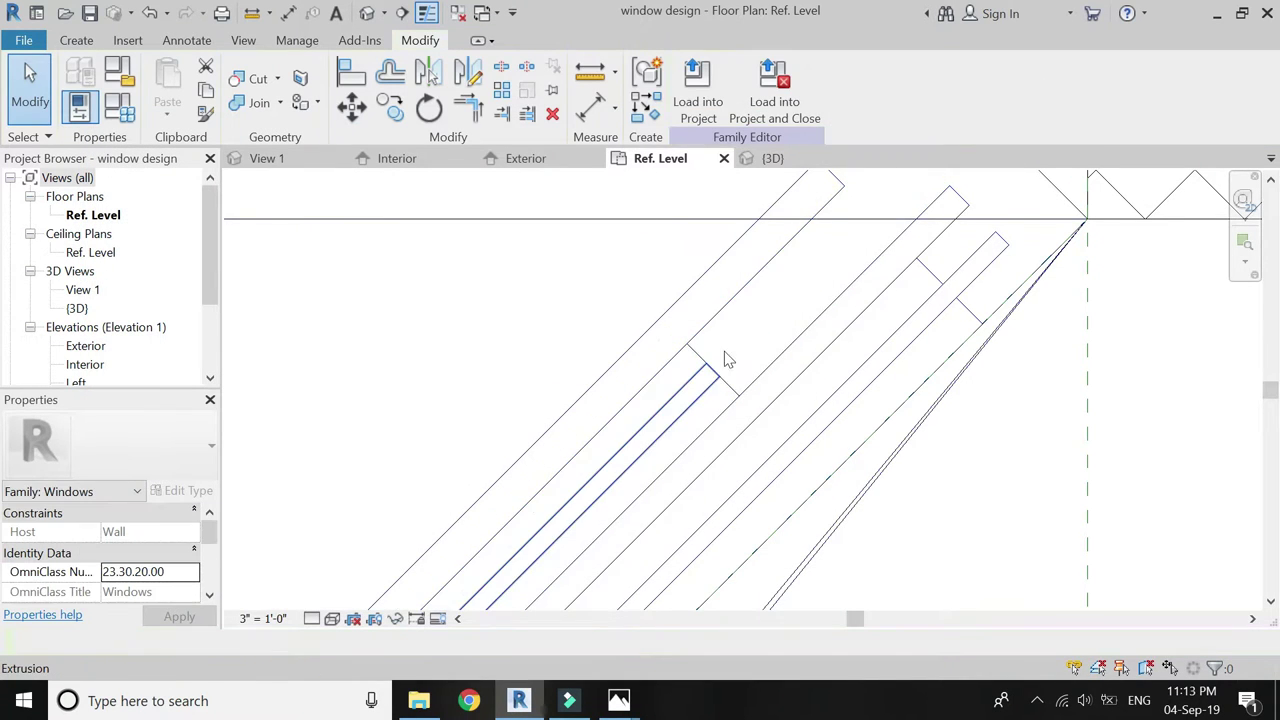
Set the 3D view's visual style to Realistic
click(765, 160)
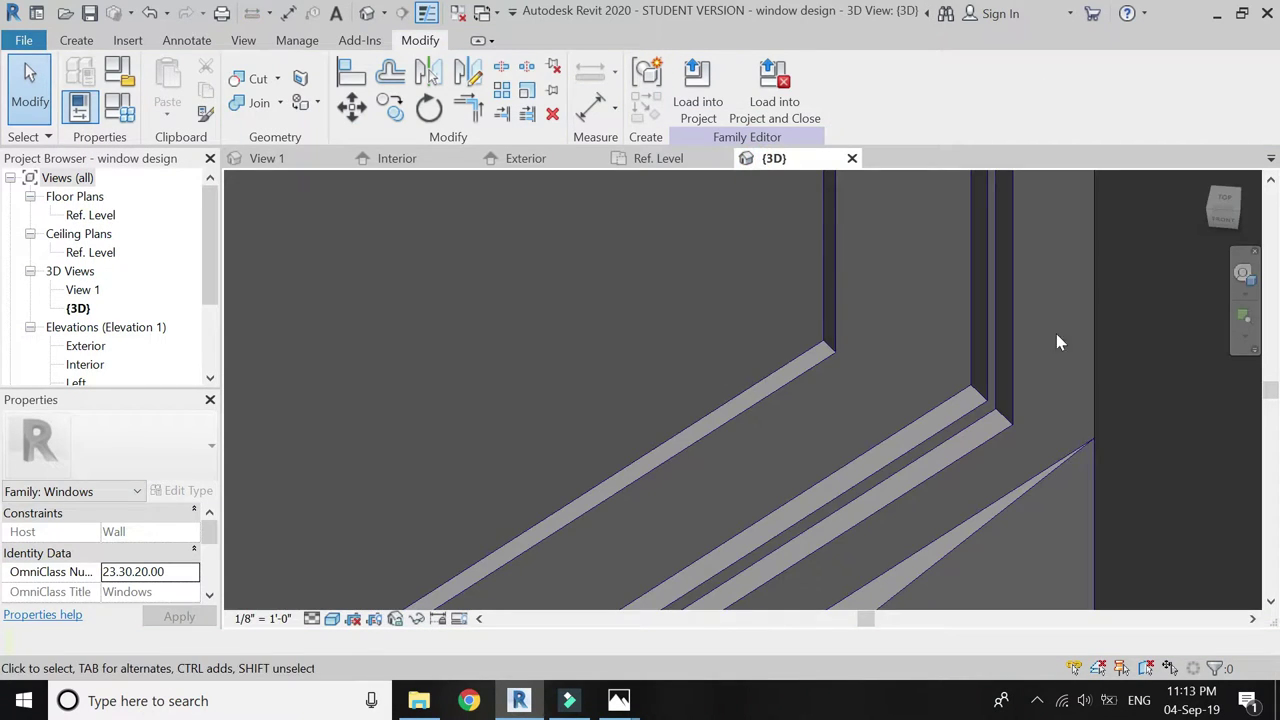
click(332, 618)
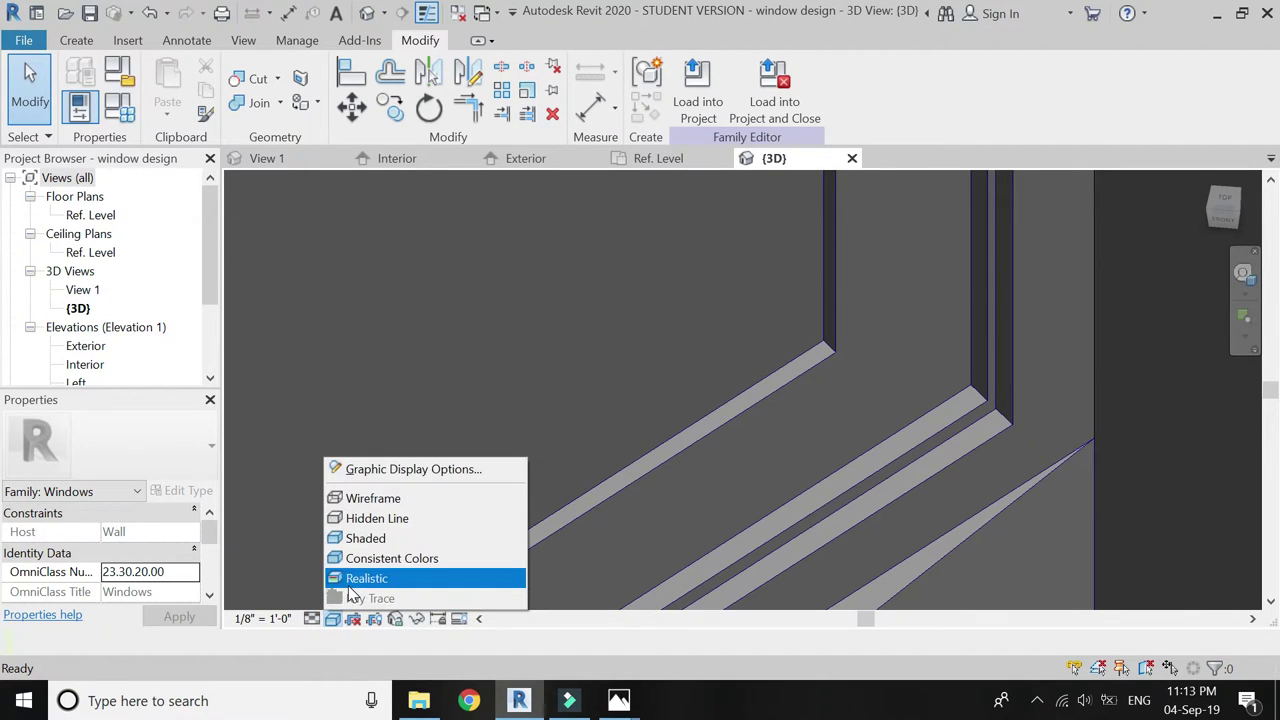
click(348, 575)
scroll(641, 493, down, 6)
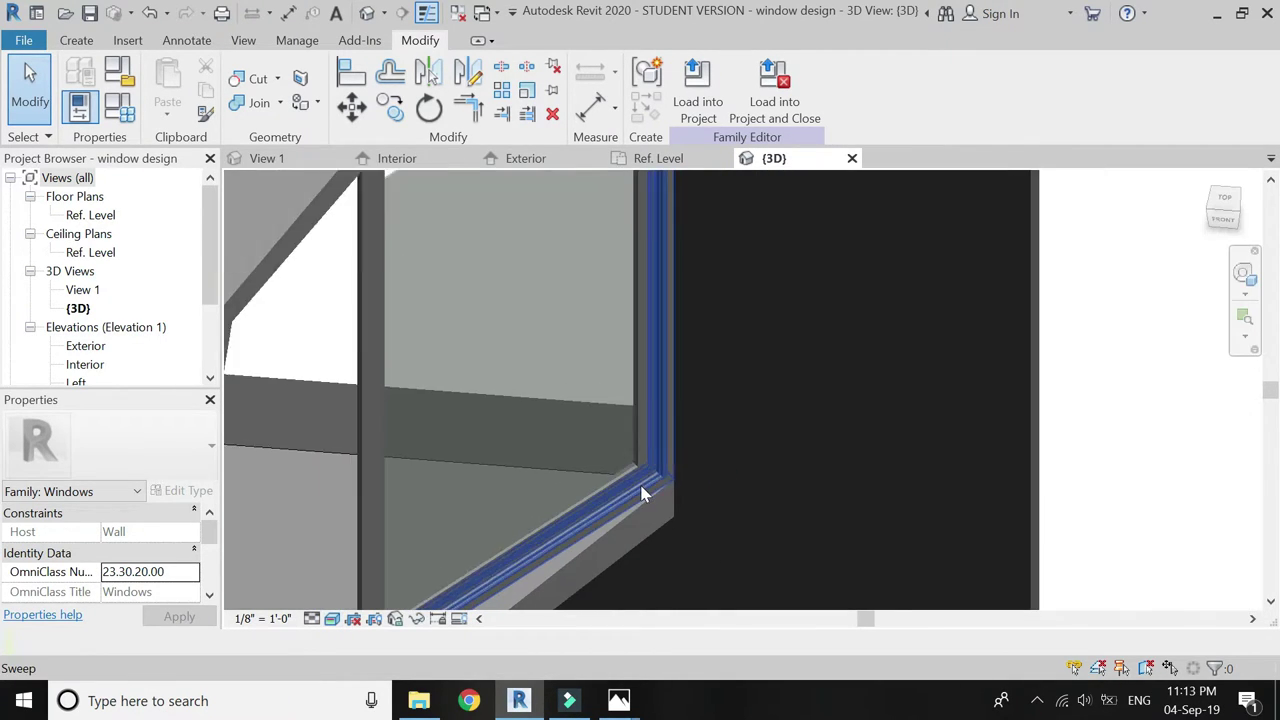
scroll(600, 330, up, 5)
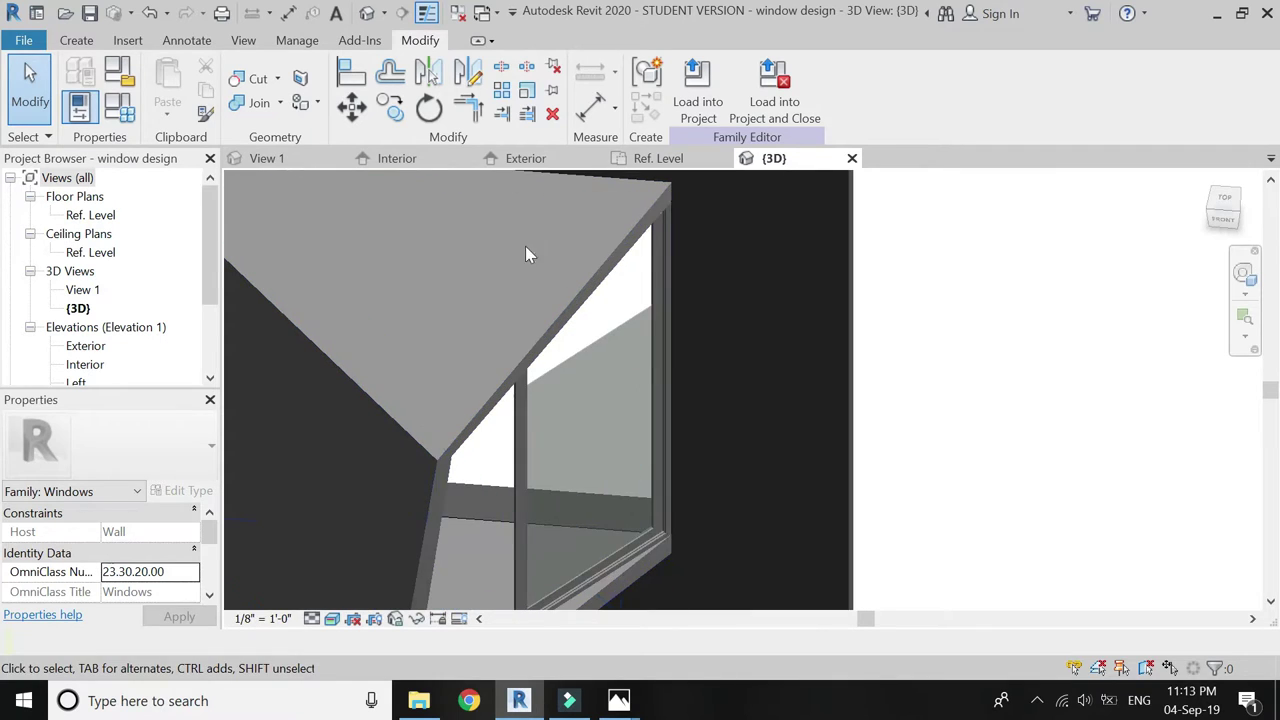
In the Interior elevation, stretch the glass extrusion up to the window head at 5' 7"
click(430, 160)
scroll(660, 340, up, 5)
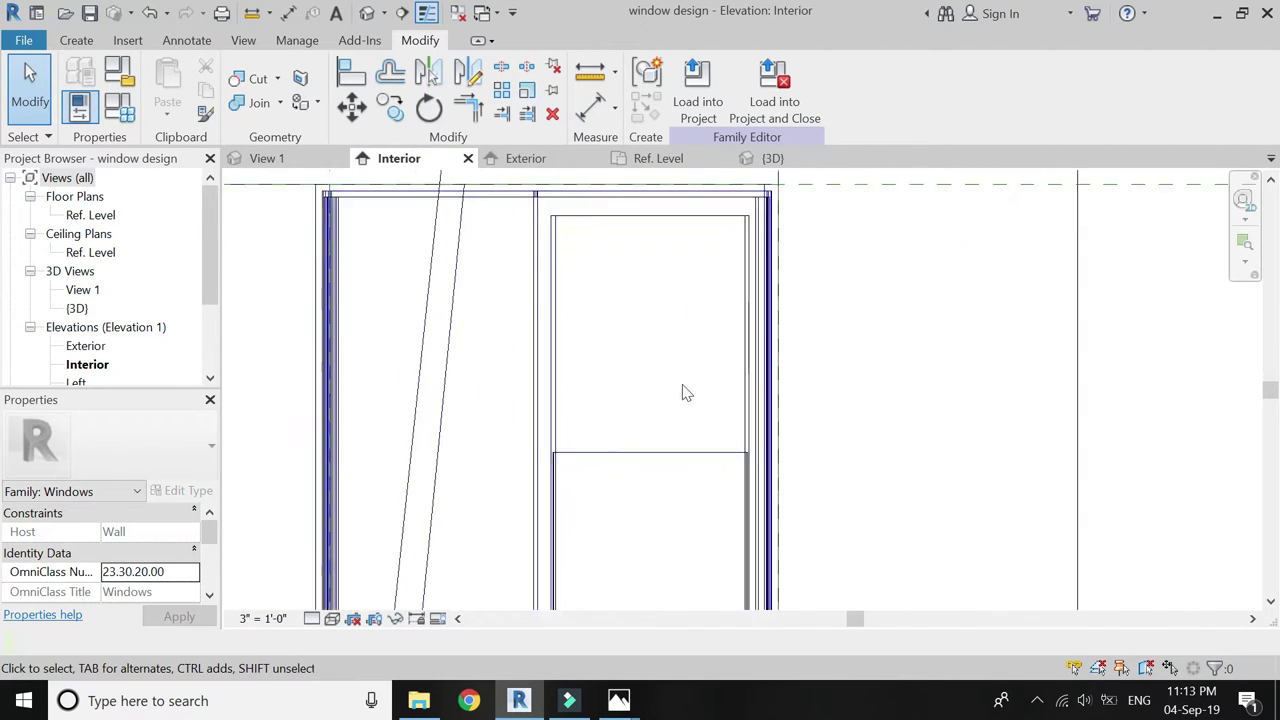
click(617, 489)
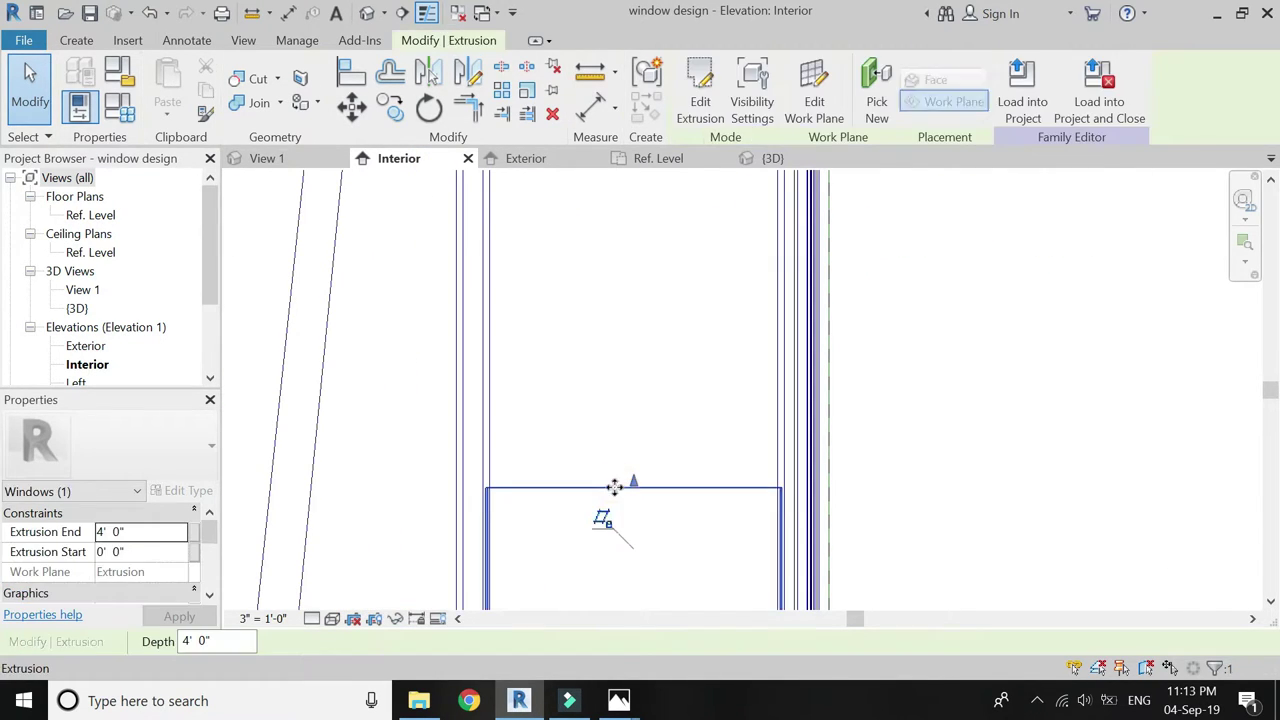
scroll(613, 495, down, 3)
drag(627, 540, 640, 309)
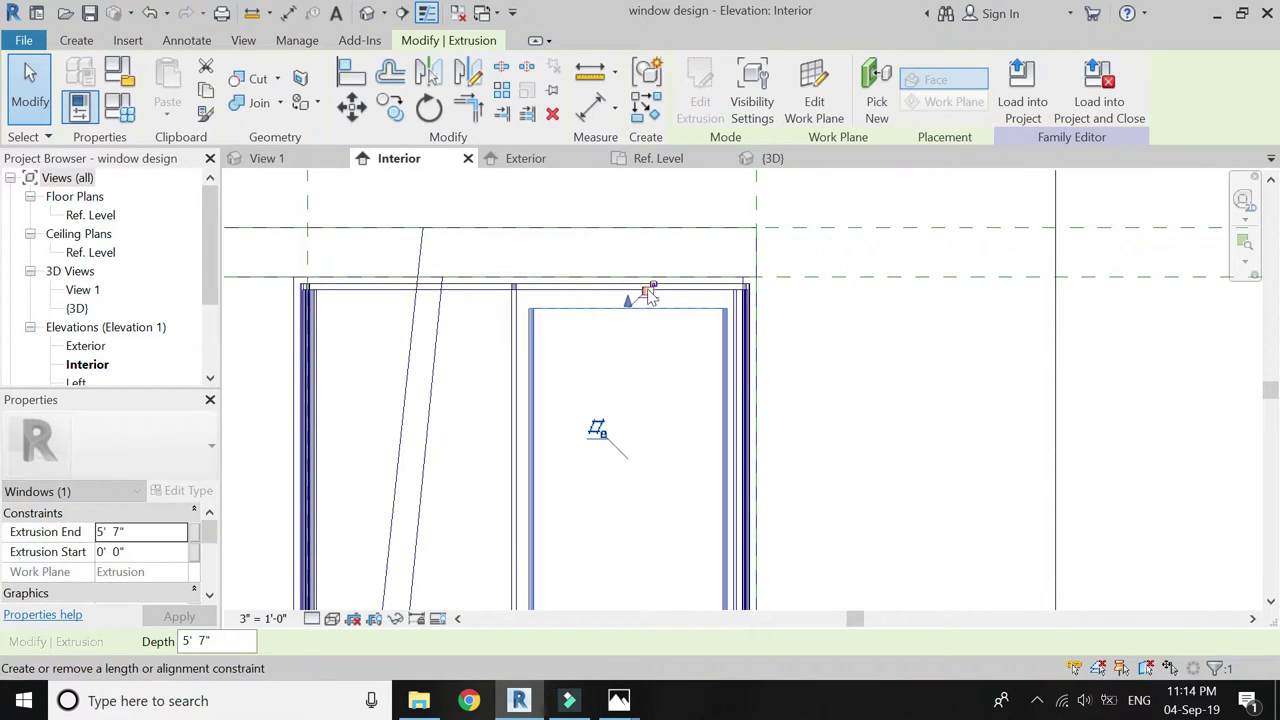
click(626, 250)
scroll(622, 280, down, 5)
scroll(617, 303, up, 3)
mouse_move(571, 318)
mouse_down()
mouse_move(622, 370)
mouse_move(574, 368)
mouse_up()
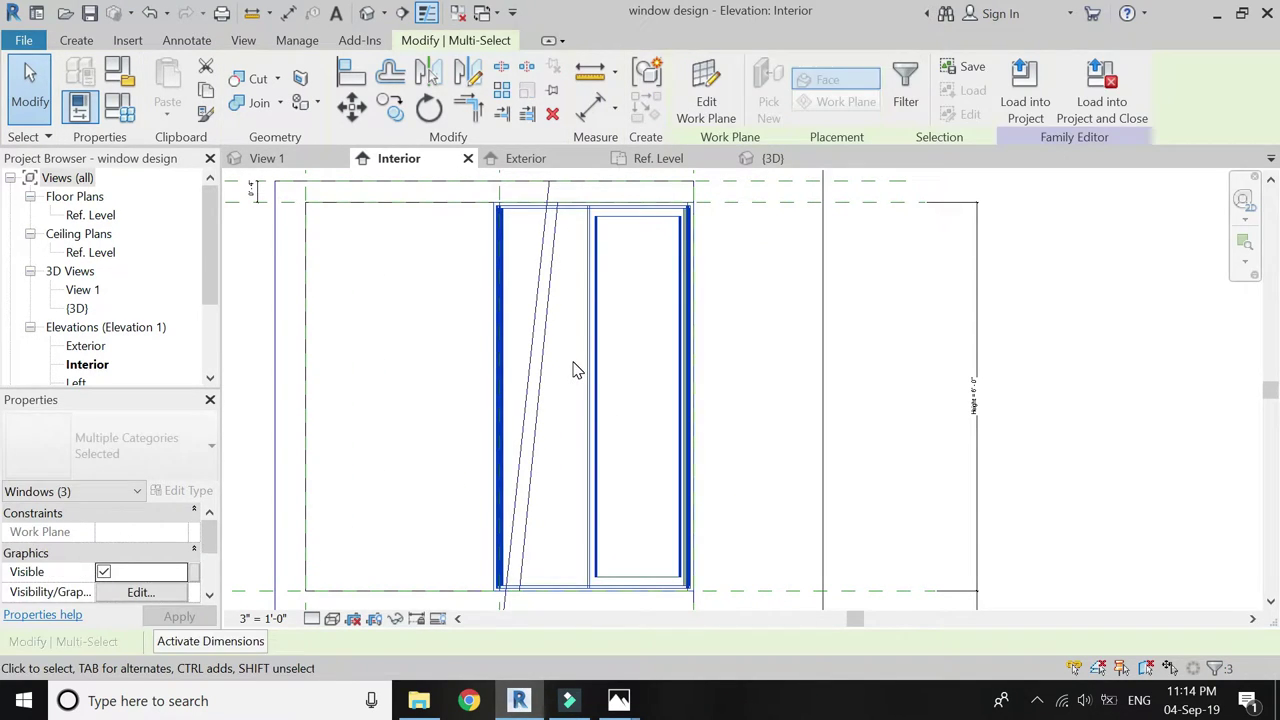
click(500, 190)
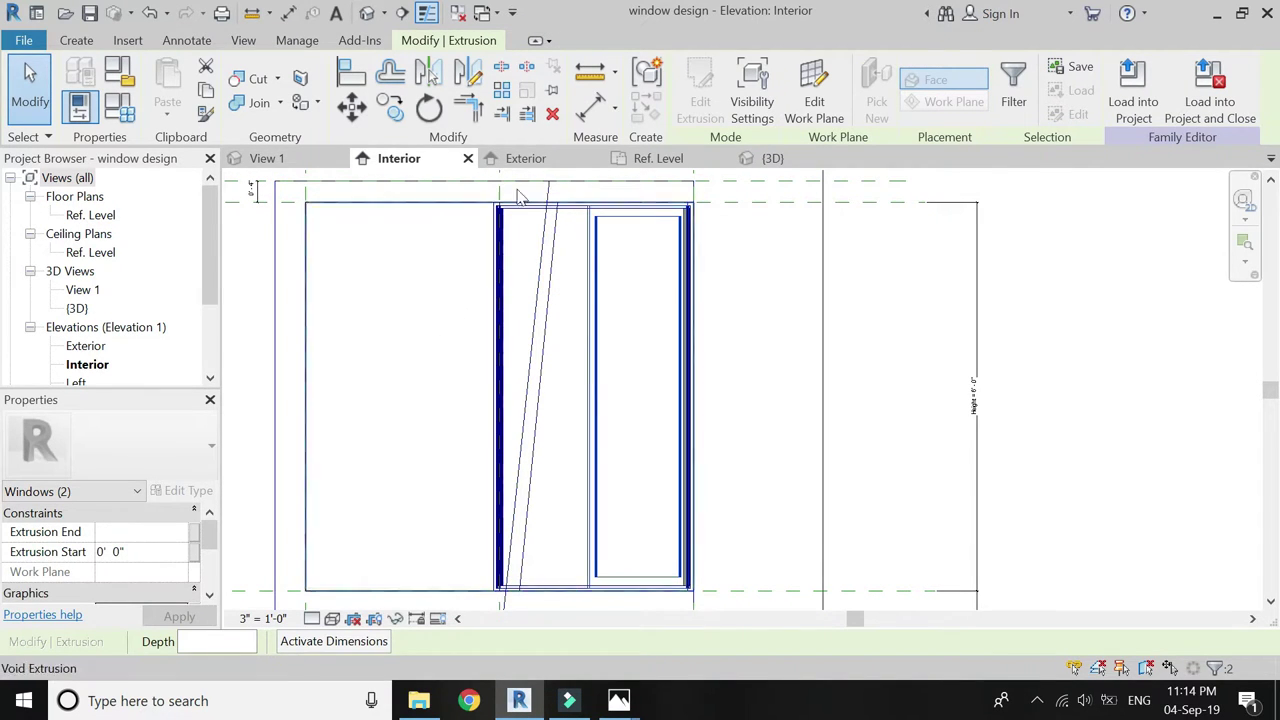
In the Ref. Level plan, copy the glass pane from its corner to the second opening
click(652, 158)
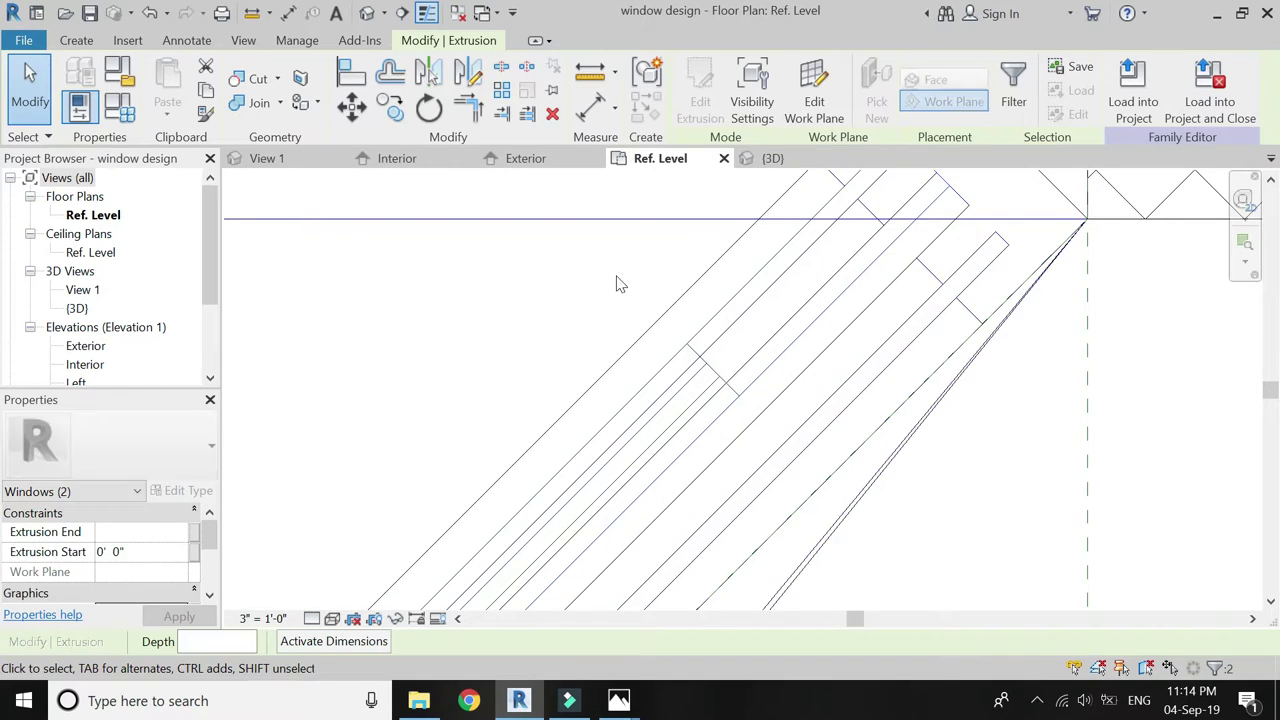
scroll(711, 343, down, 5)
scroll(766, 297, up, 2)
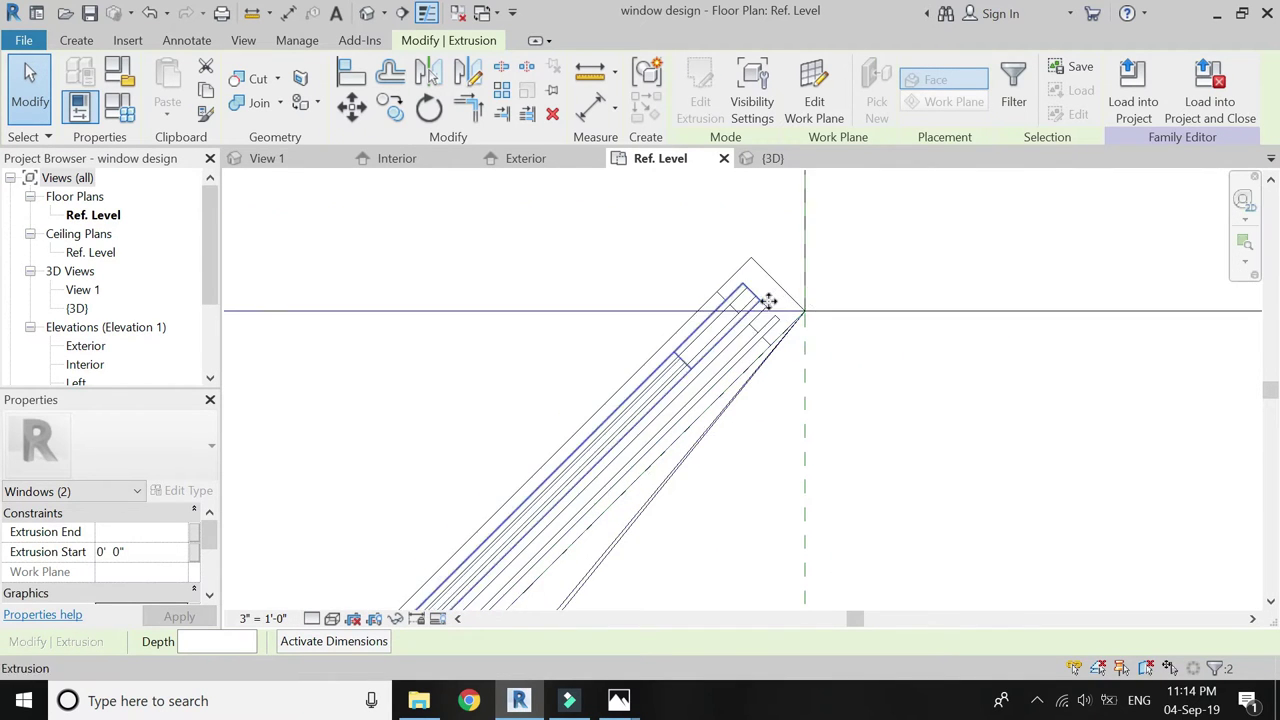
click(389, 107)
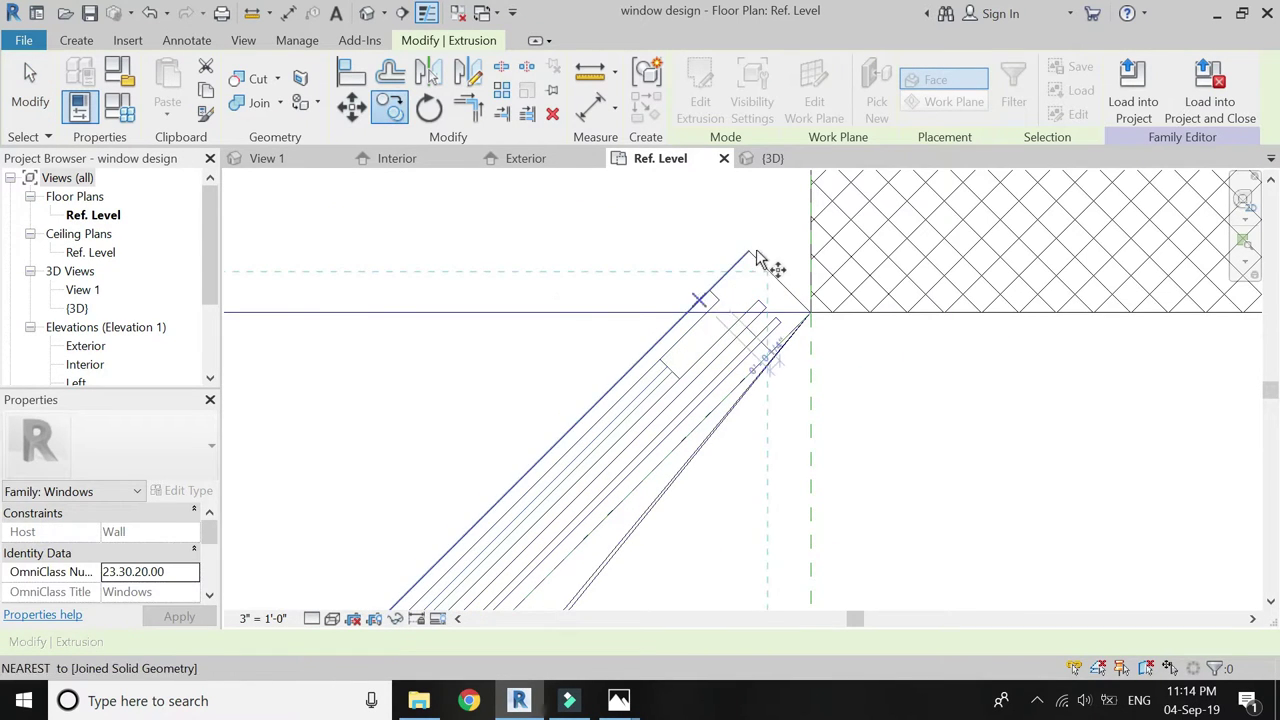
scroll(770, 250, down, 4)
scroll(660, 390, up, 5)
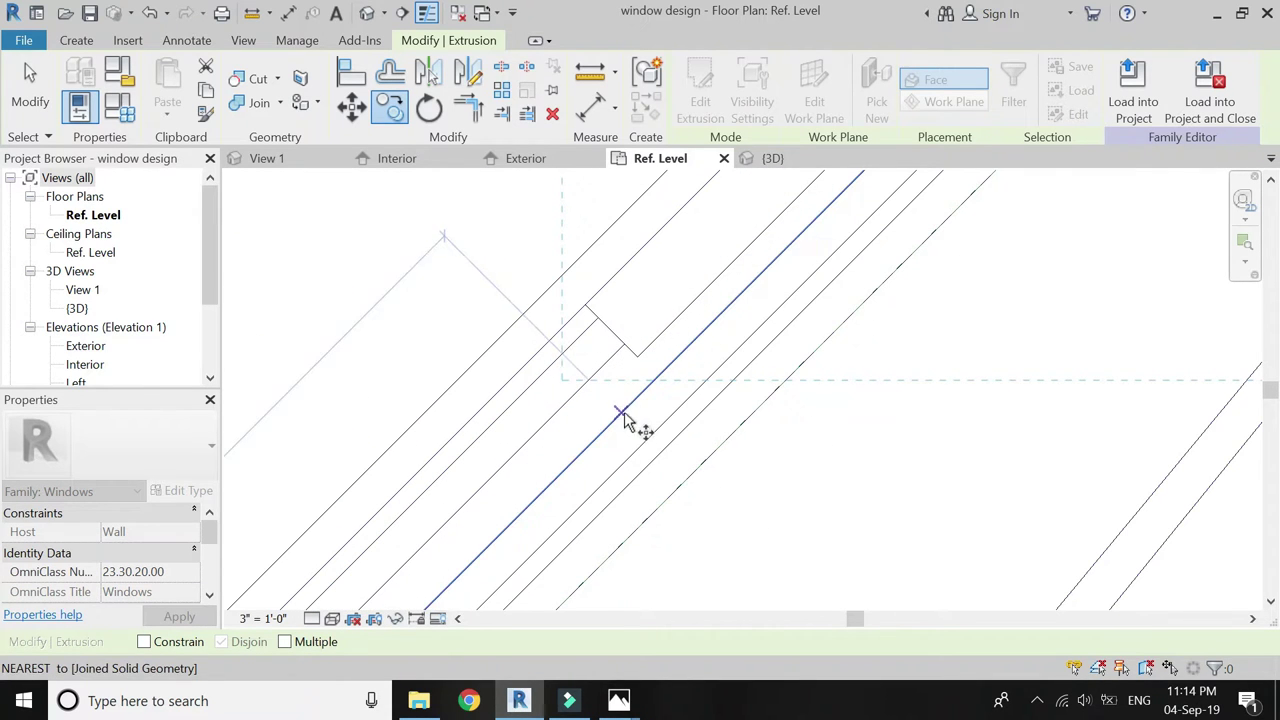
click(612, 333)
scroll(712, 254, down, 3)
scroll(561, 424, up, 6)
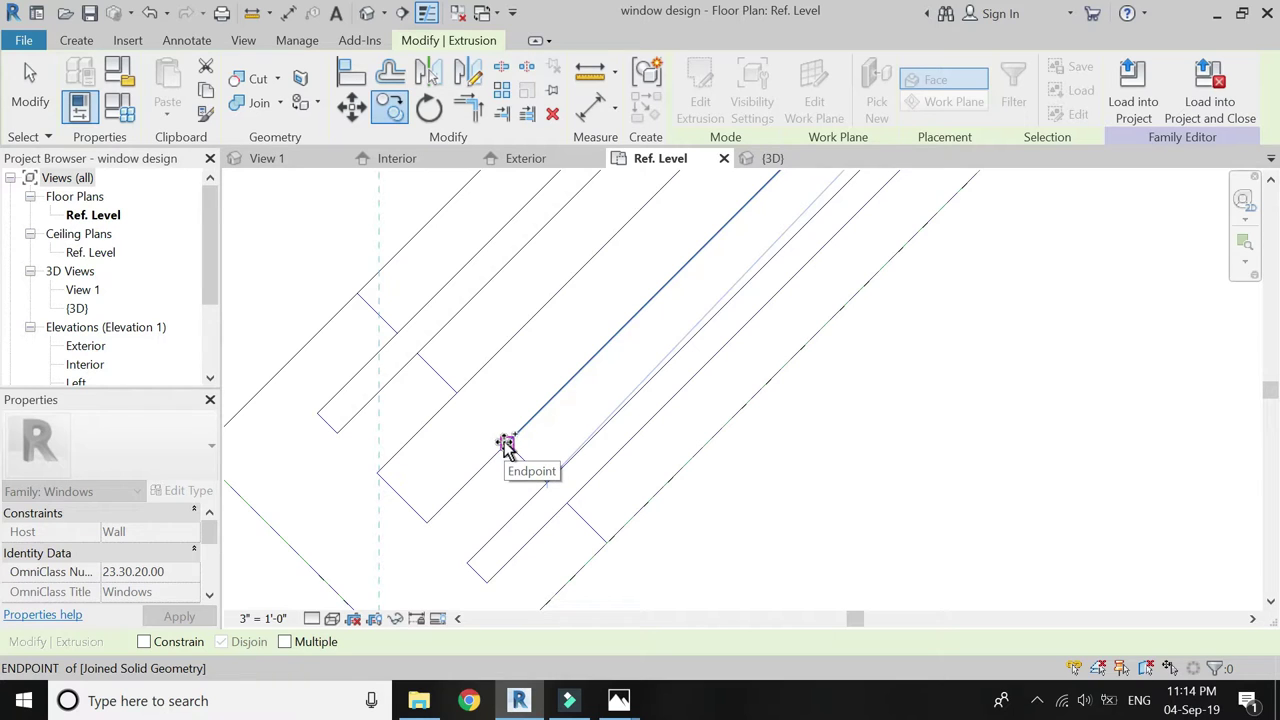
click(504, 442)
scroll(468, 505, down, 2)
scroll(457, 509, up, 2)
scroll(635, 345, up, 2)
scroll(635, 345, up, 3)
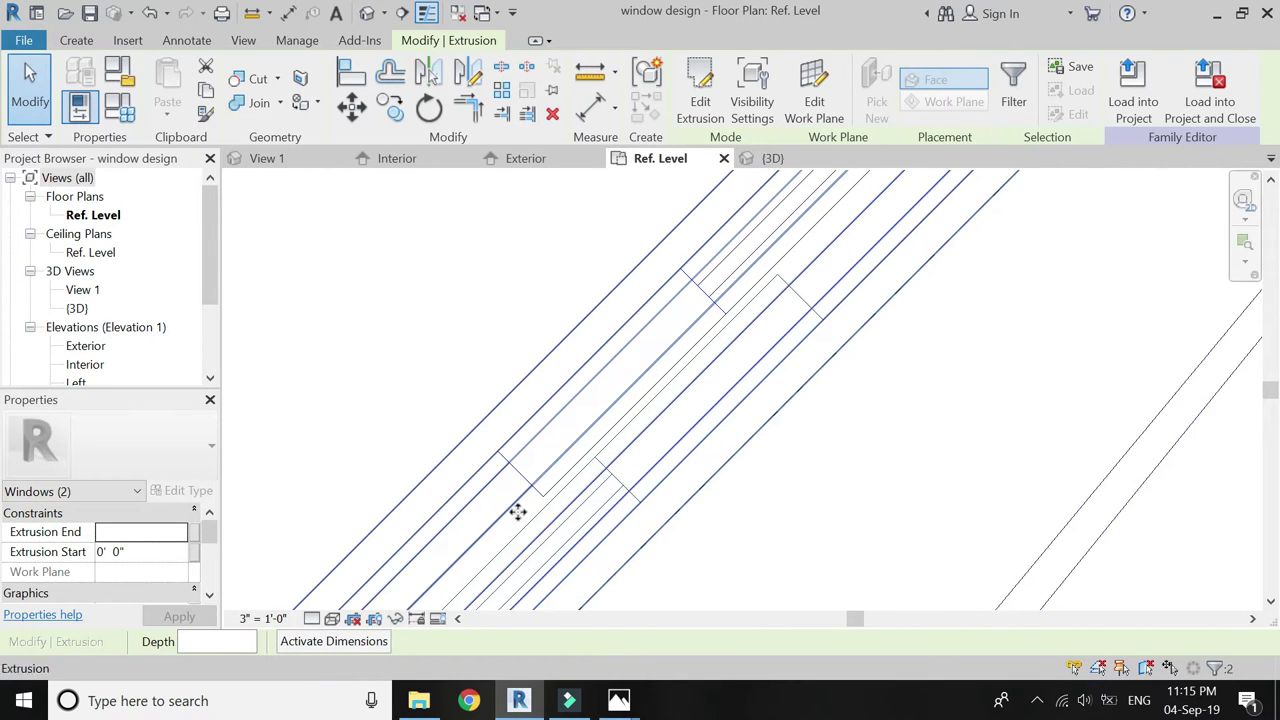
click(355, 383)
scroll(555, 327, down, 5)
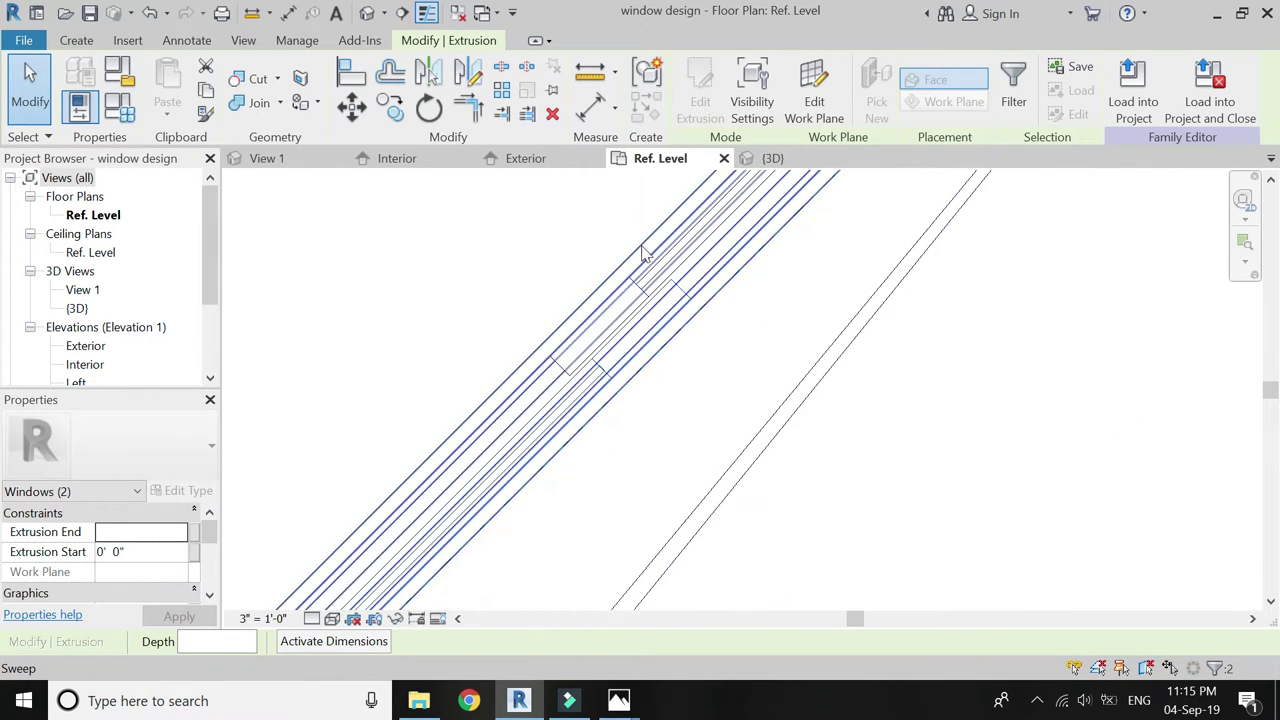
key(Escape)
Center and orbit the 3D view with the SteeringWheel to frame the bay window
click(790, 158)
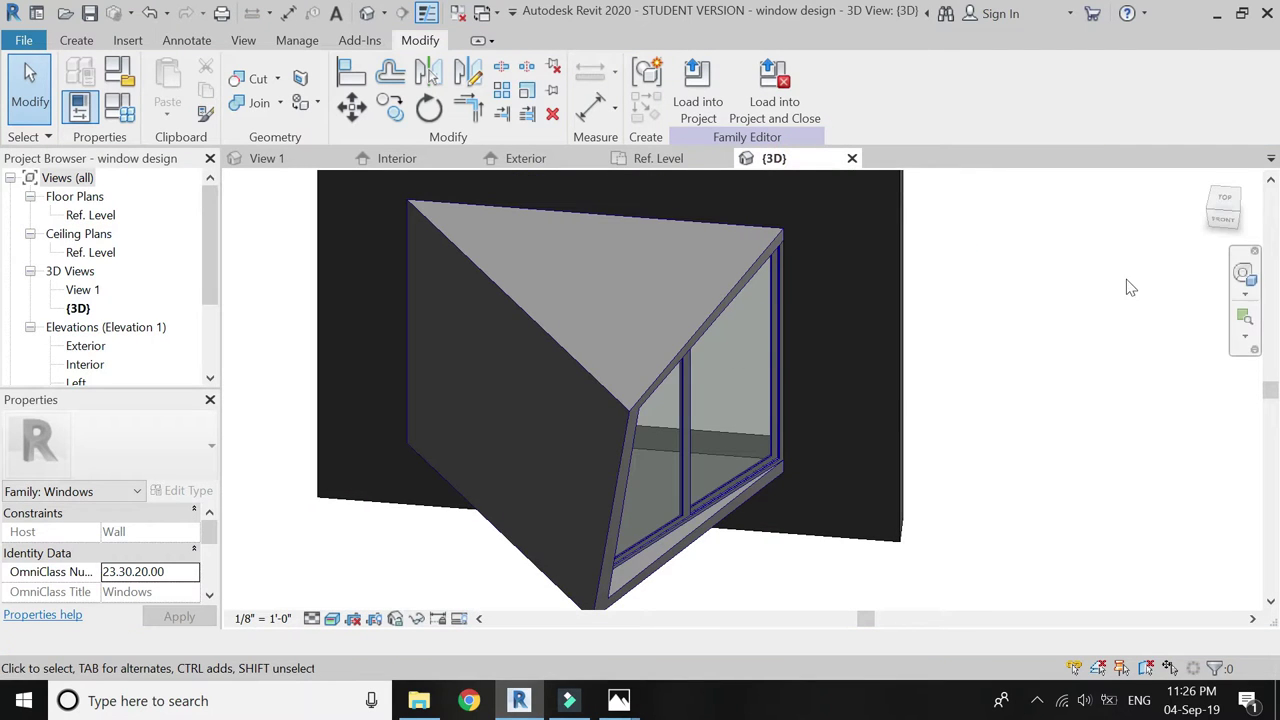
click(1243, 273)
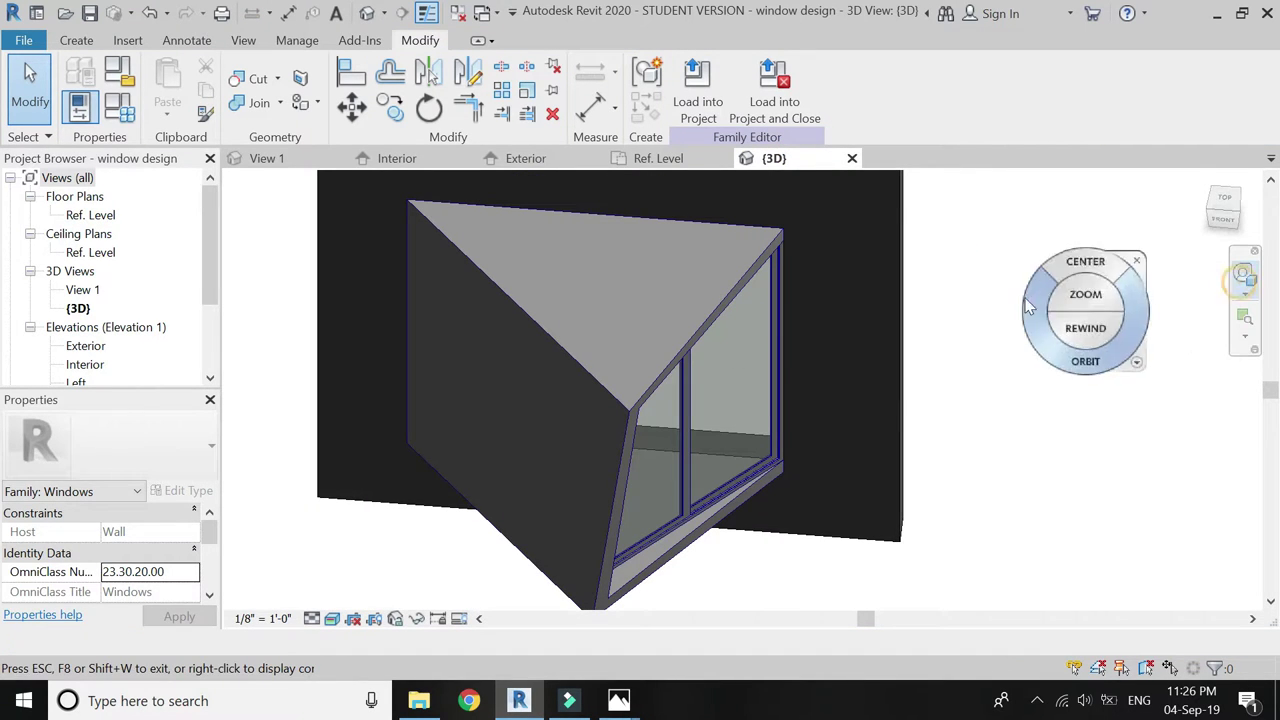
click(626, 413)
drag(626, 413, 729, 443)
drag(641, 514, 632, 374)
key(Escape)
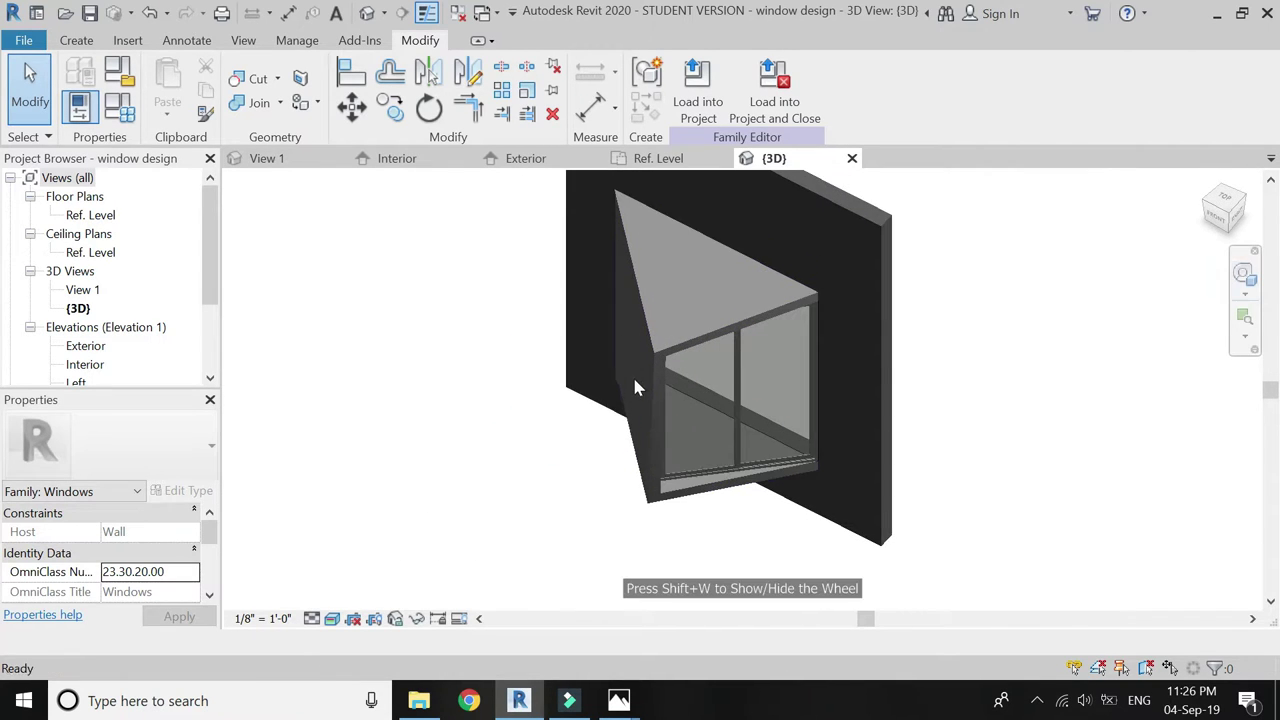
Open Family Types and enter 8' 0" for side distance top
shift+middle_drag(622, 500, 590, 370)
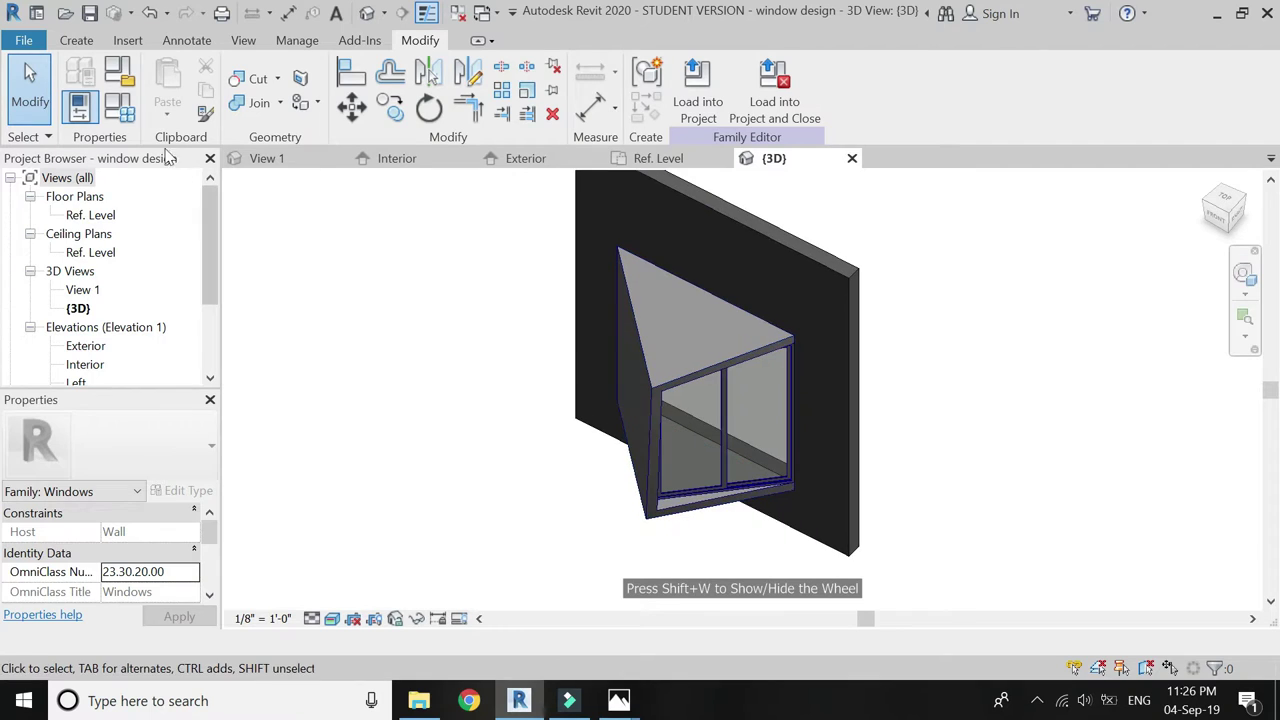
click(119, 108)
click(244, 379)
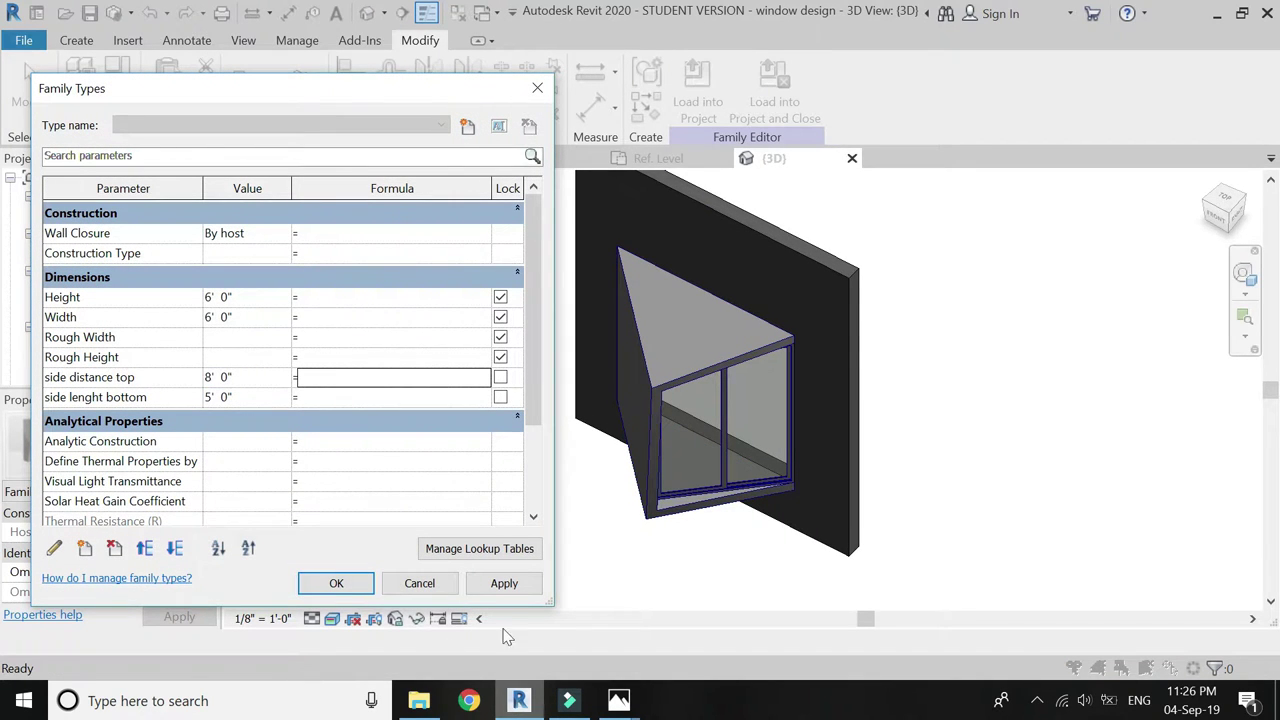
Apply the change and make side distance top an instance parameter
click(495, 584)
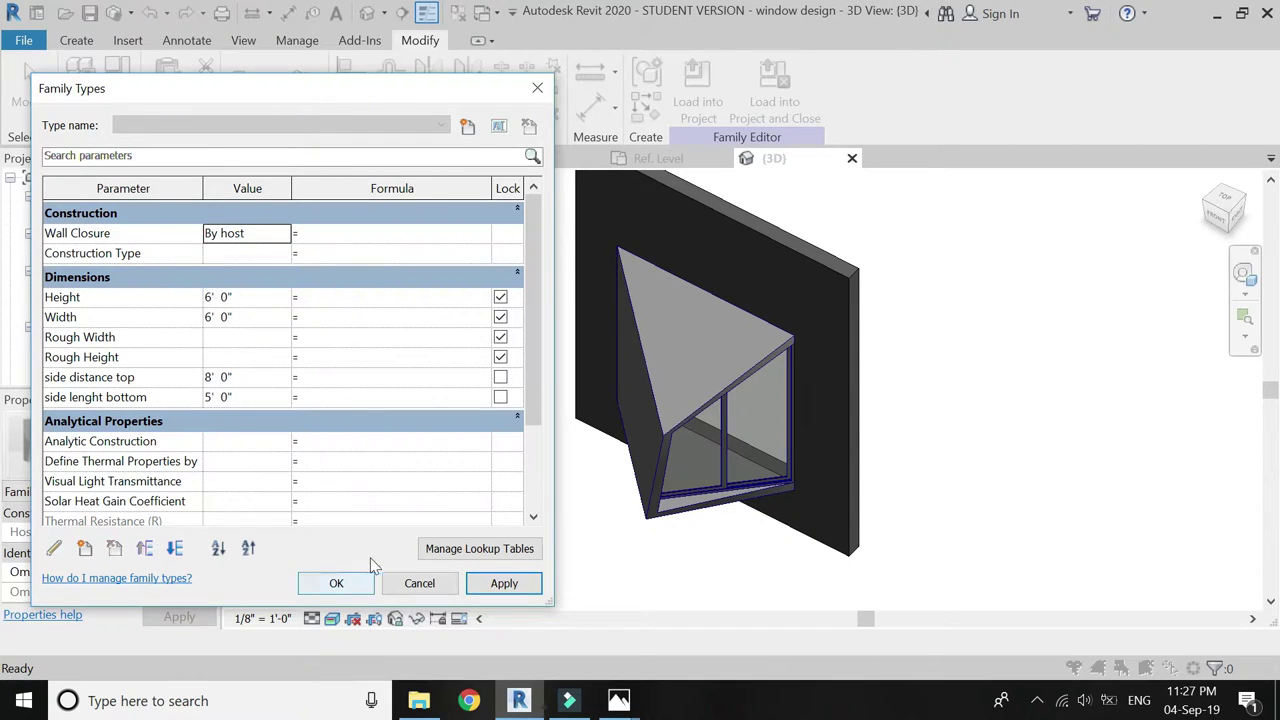
click(172, 381)
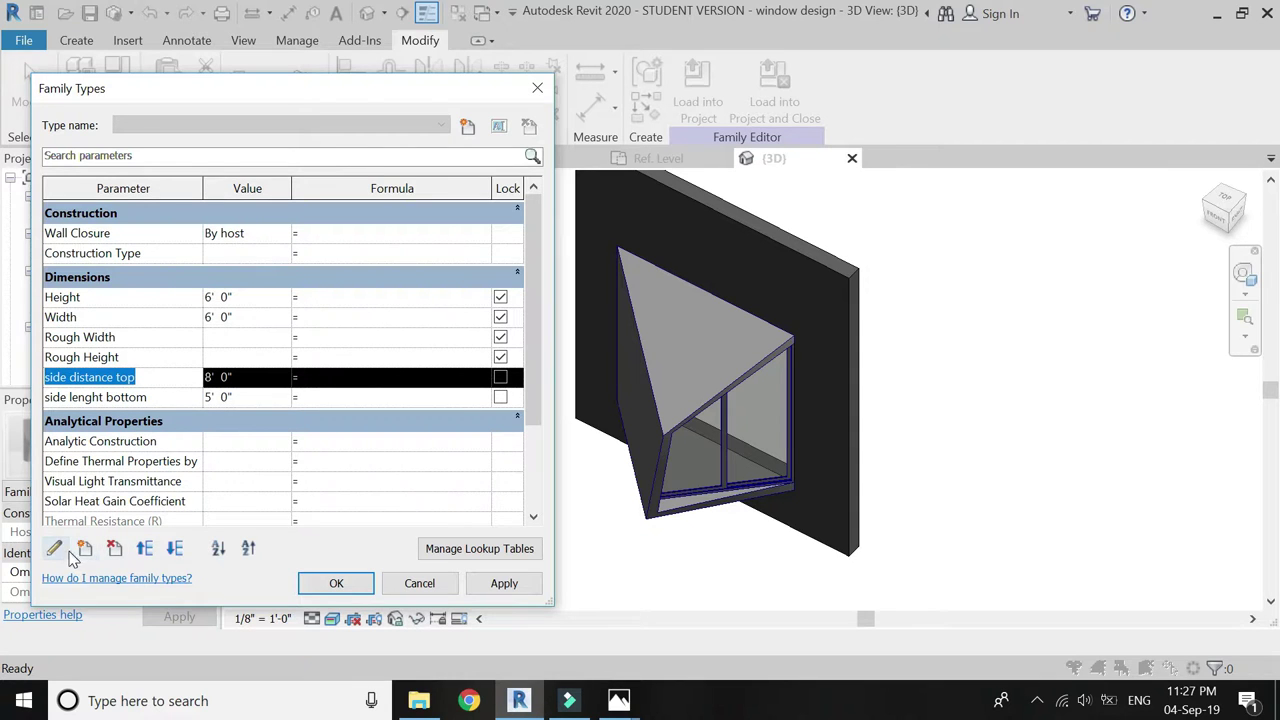
click(60, 550)
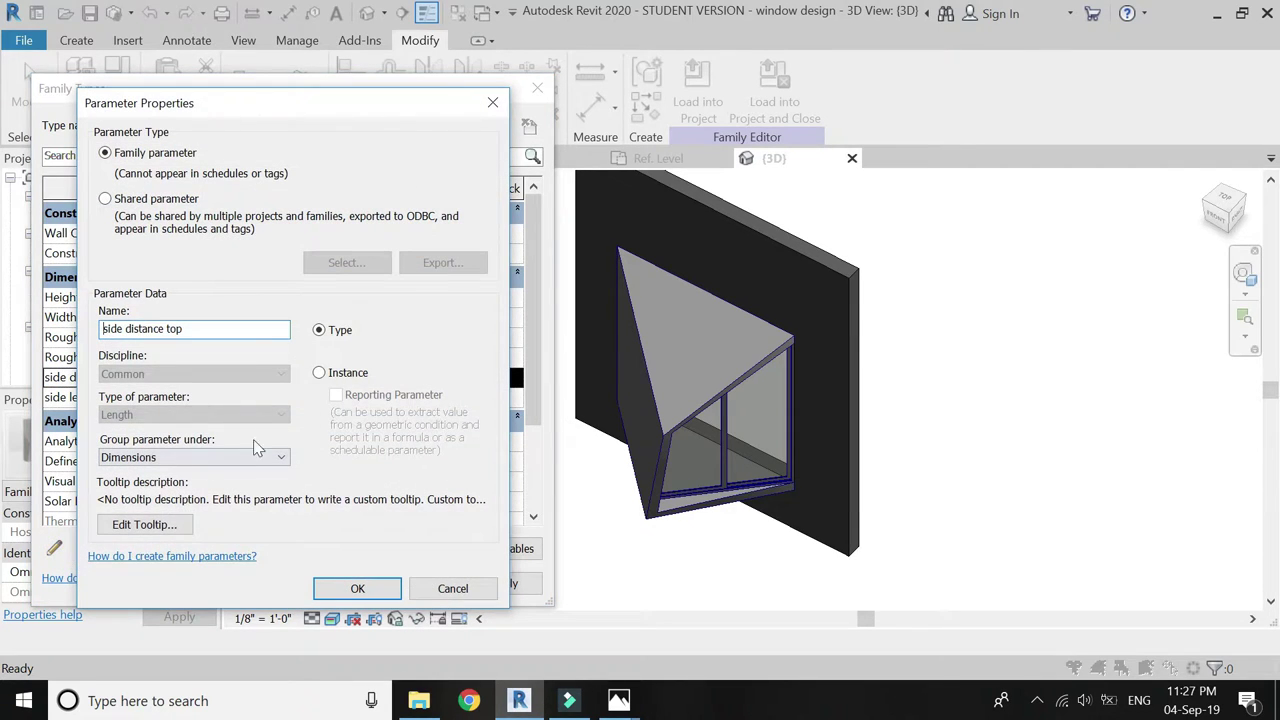
click(319, 374)
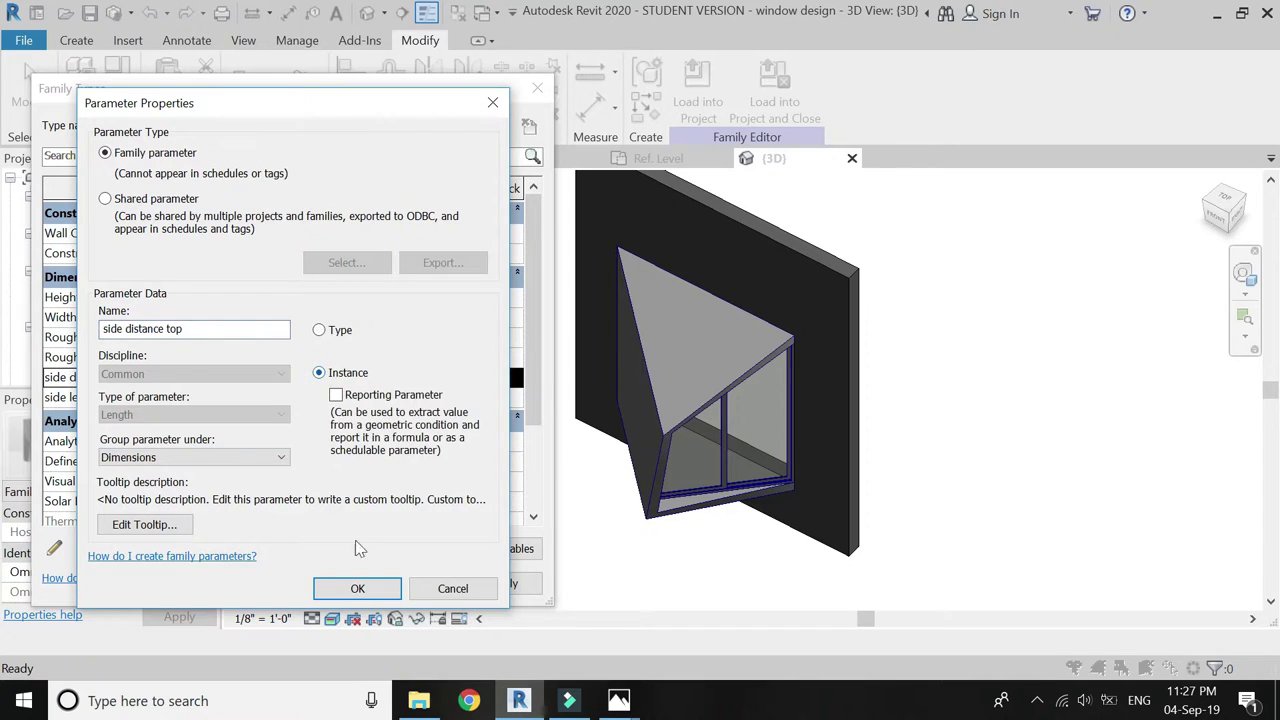
click(357, 590)
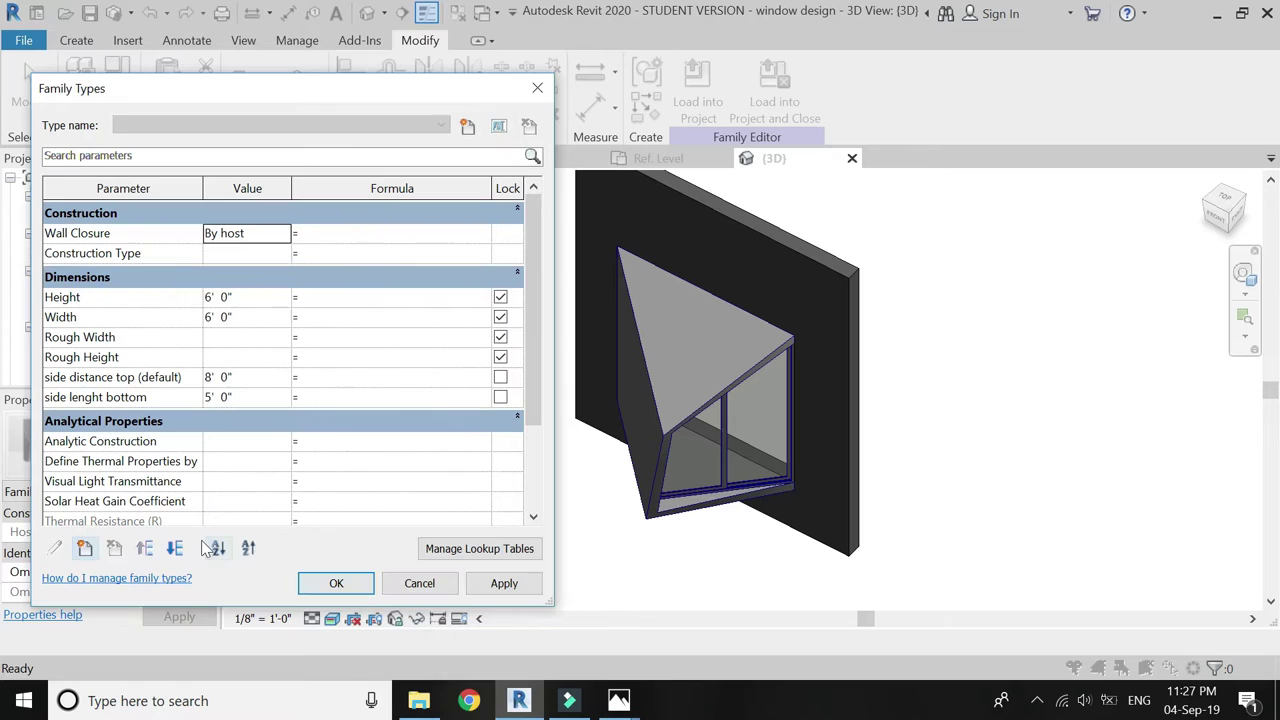
Make side lenght bottom an instance parameter and close Family Types
click(95, 397)
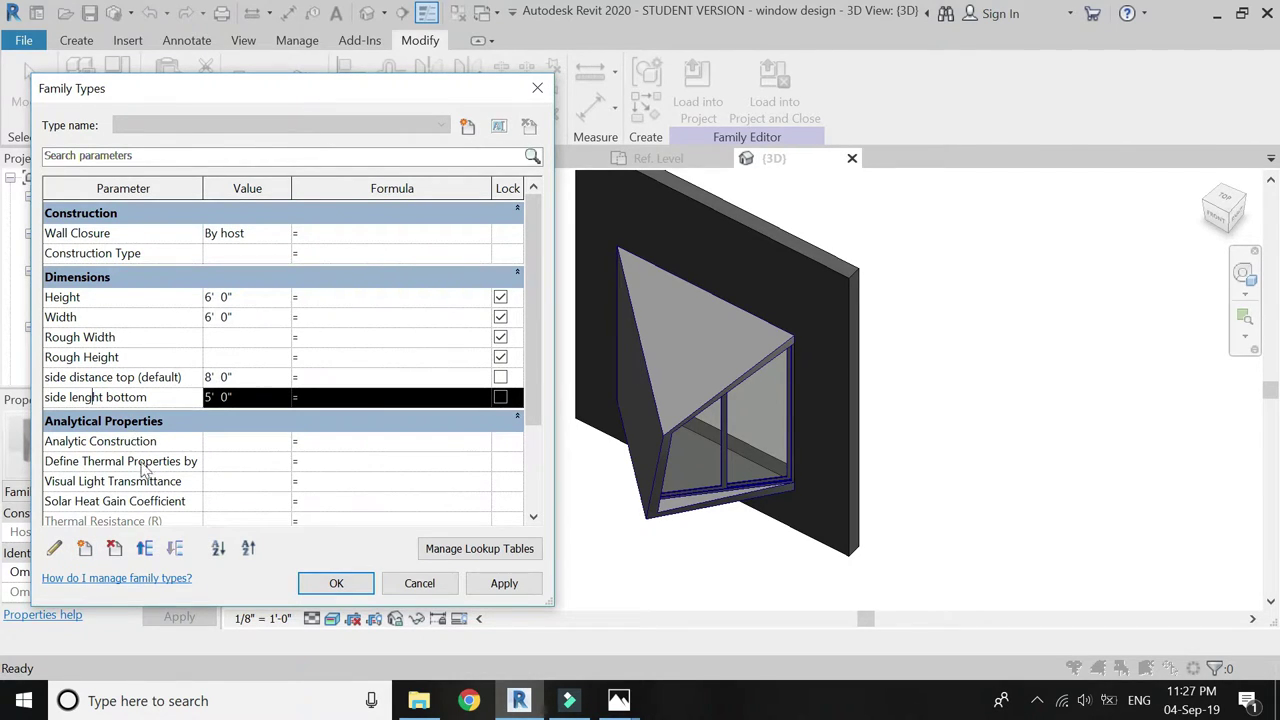
click(54, 548)
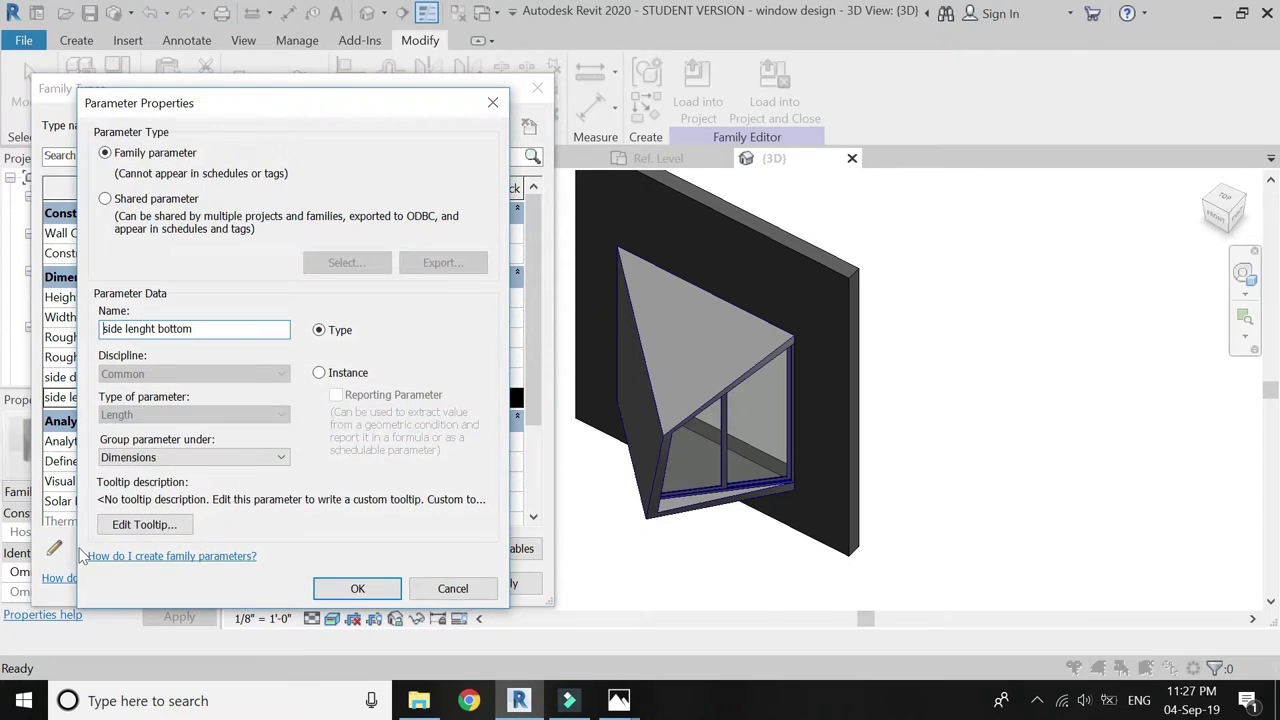
click(318, 373)
click(357, 588)
click(340, 586)
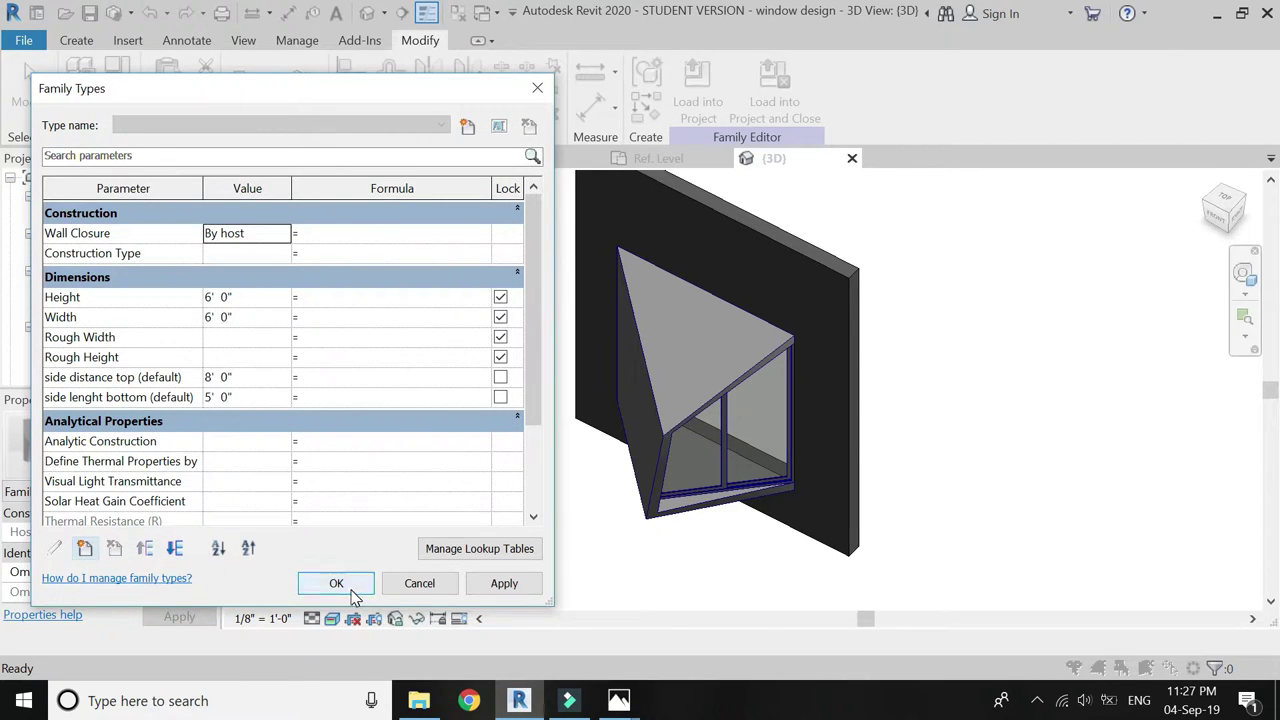
click(350, 590)
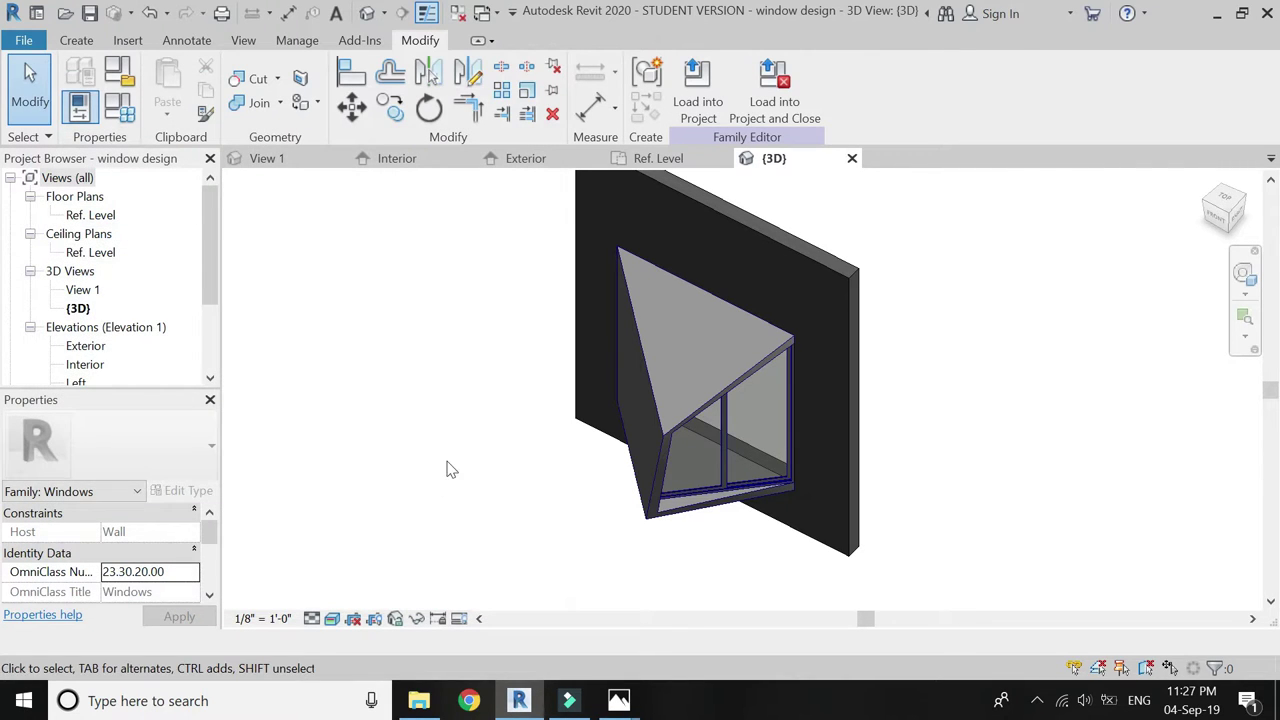
Save the window design family and start a new project from the Architectural Template
click(90, 14)
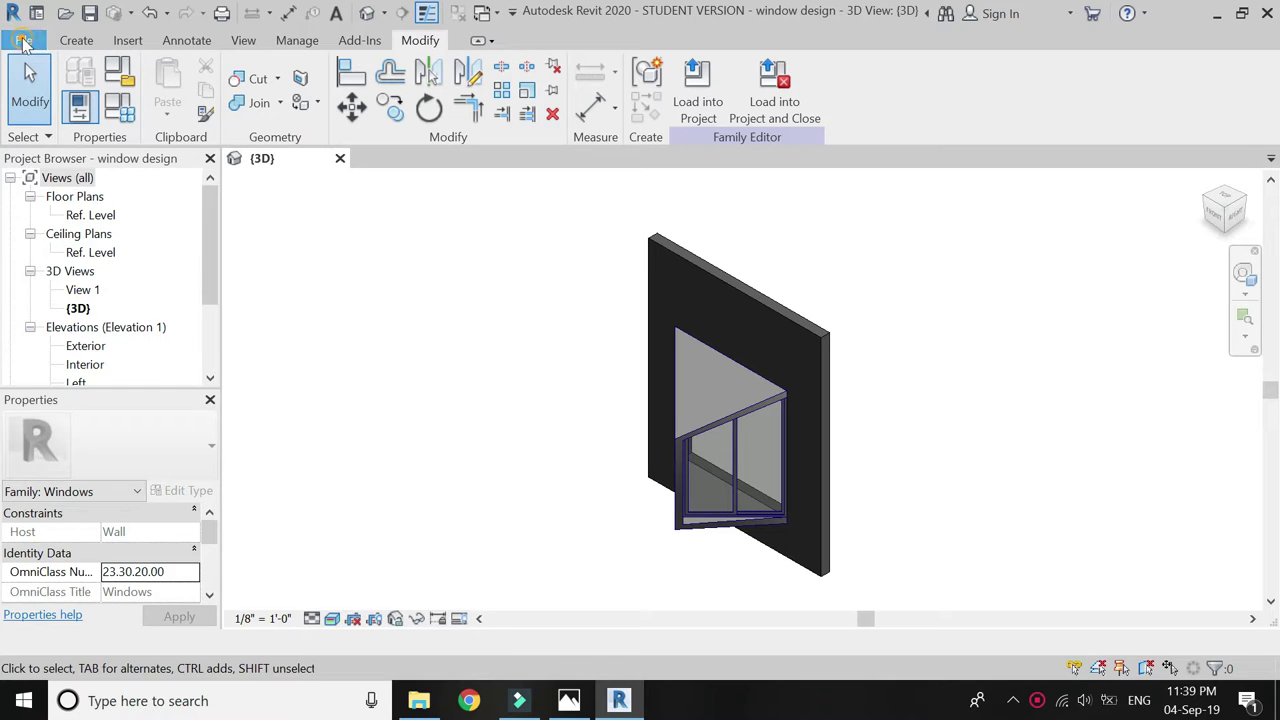
click(24, 41)
mouse_move(70, 125)
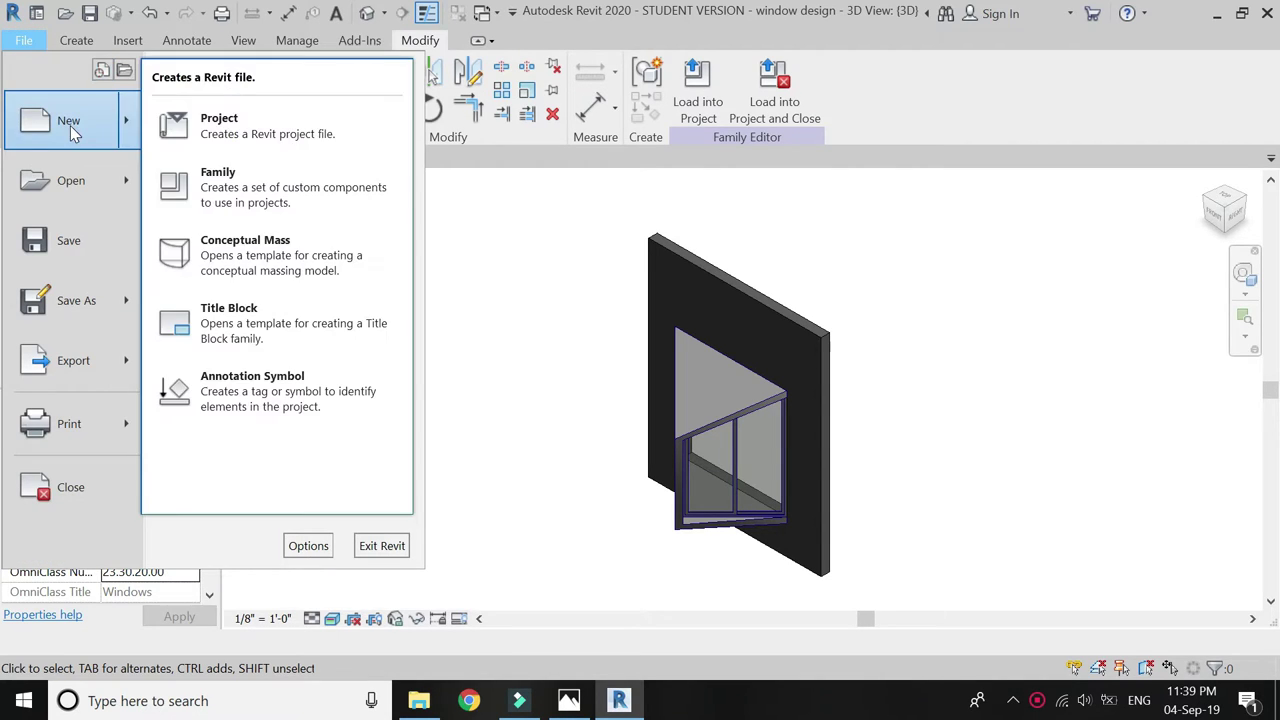
click(189, 109)
click(472, 305)
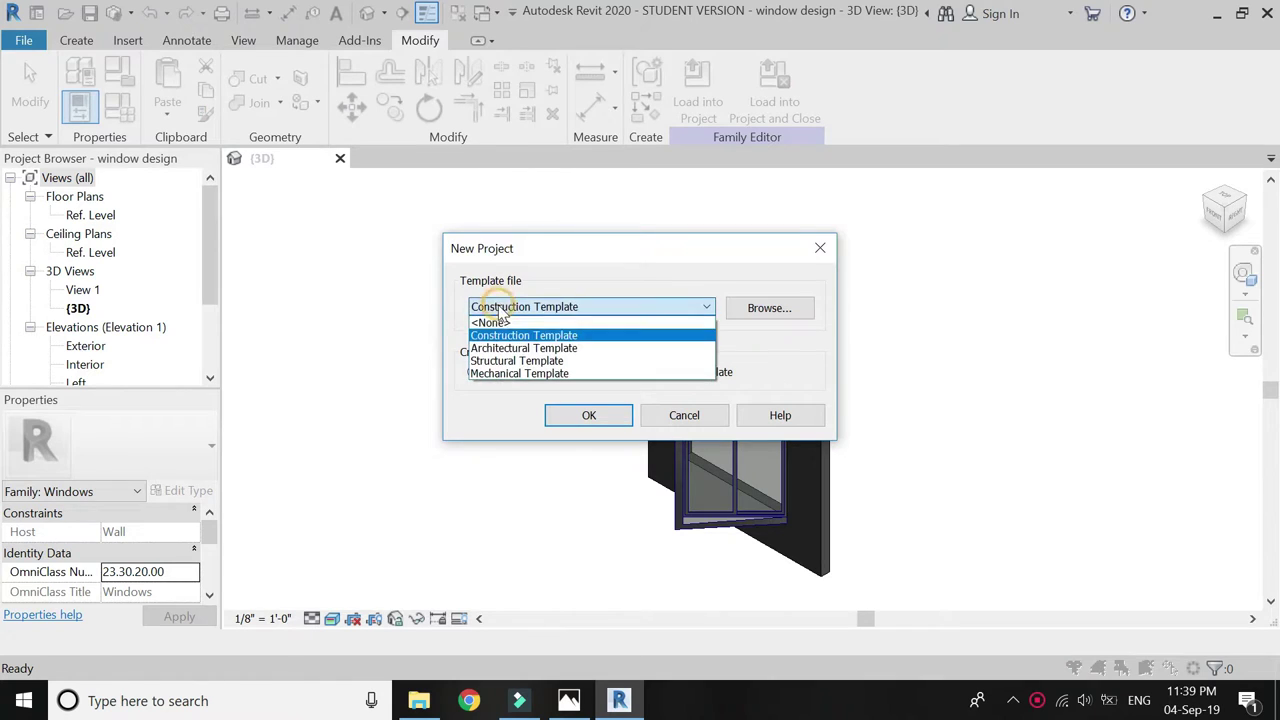
click(515, 352)
click(585, 416)
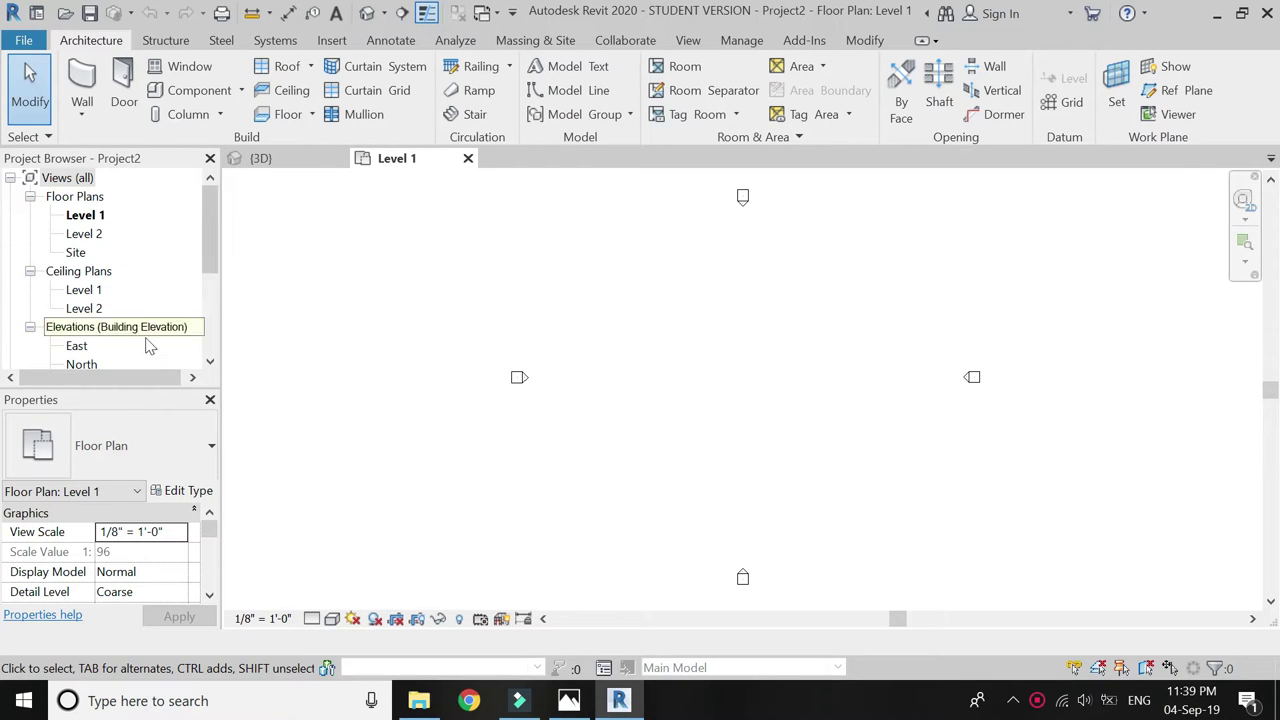
In the North elevation, draw two new levels, Level 3 and Level 4, above Level 2
scroll(92, 344, down, 1)
double_click(82, 345)
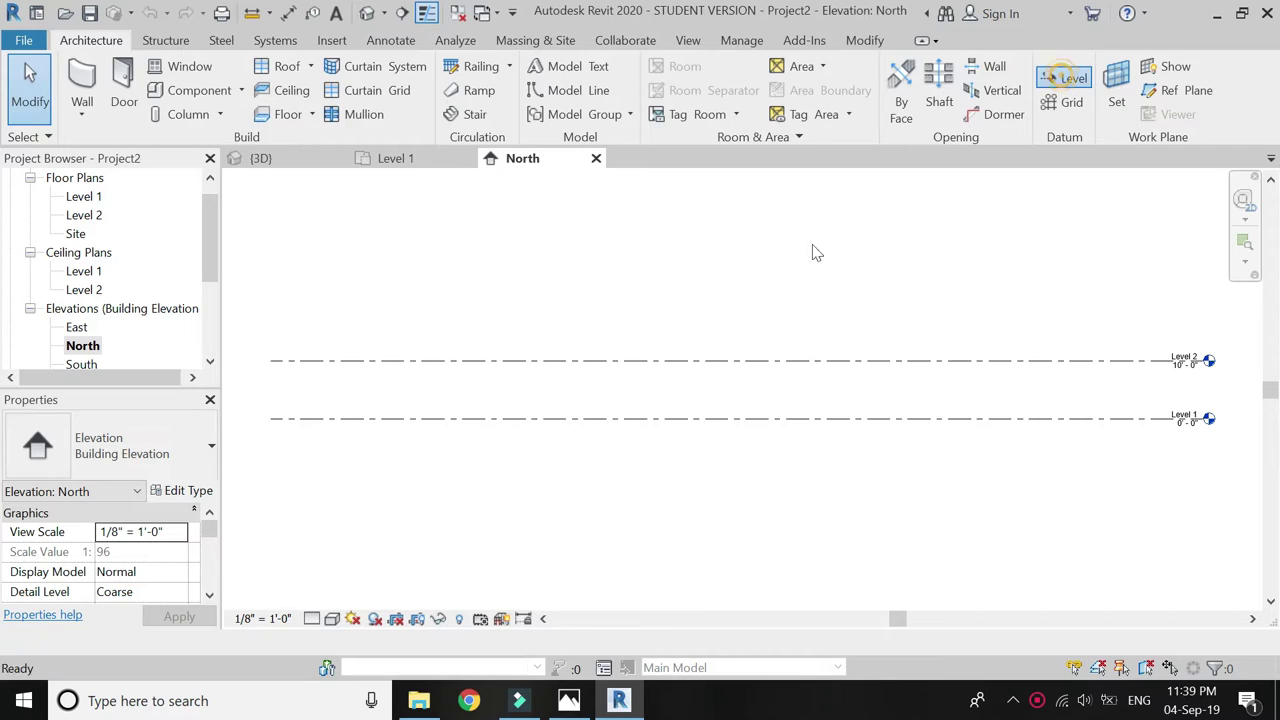
key(l)
key(l)
scroll(480, 506, down, 2)
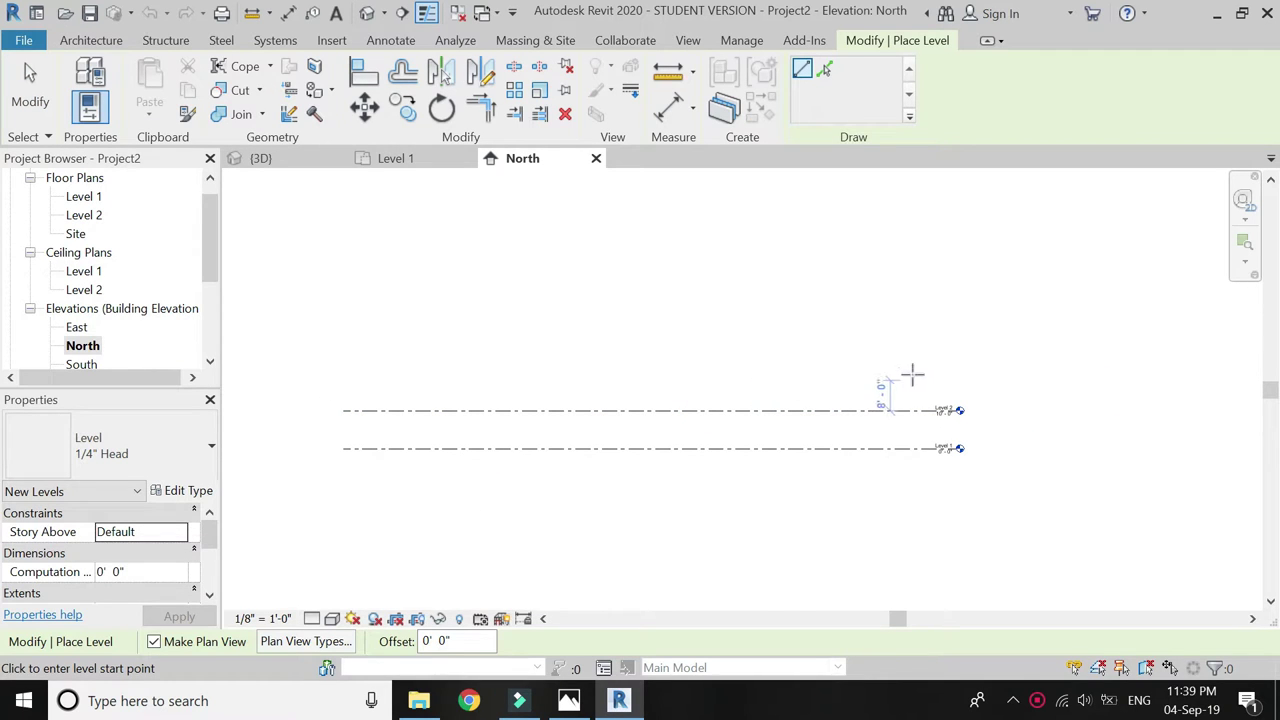
click(354, 368)
click(968, 365)
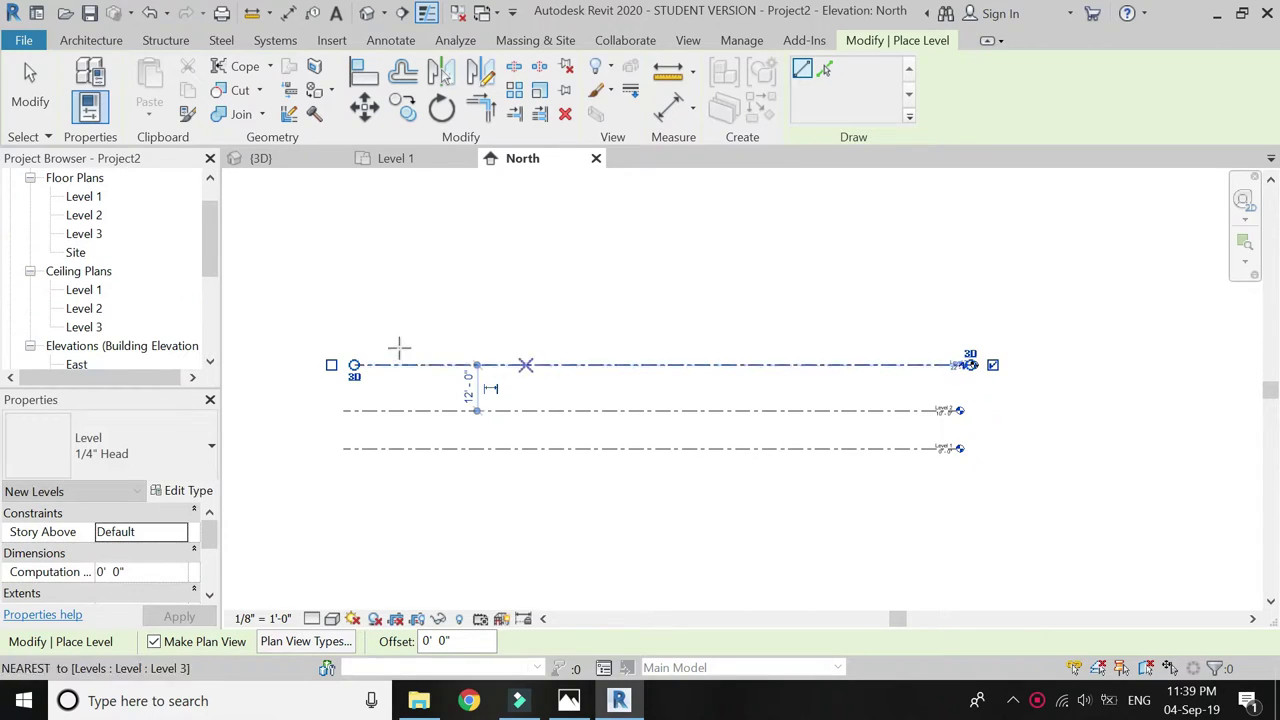
click(339, 305)
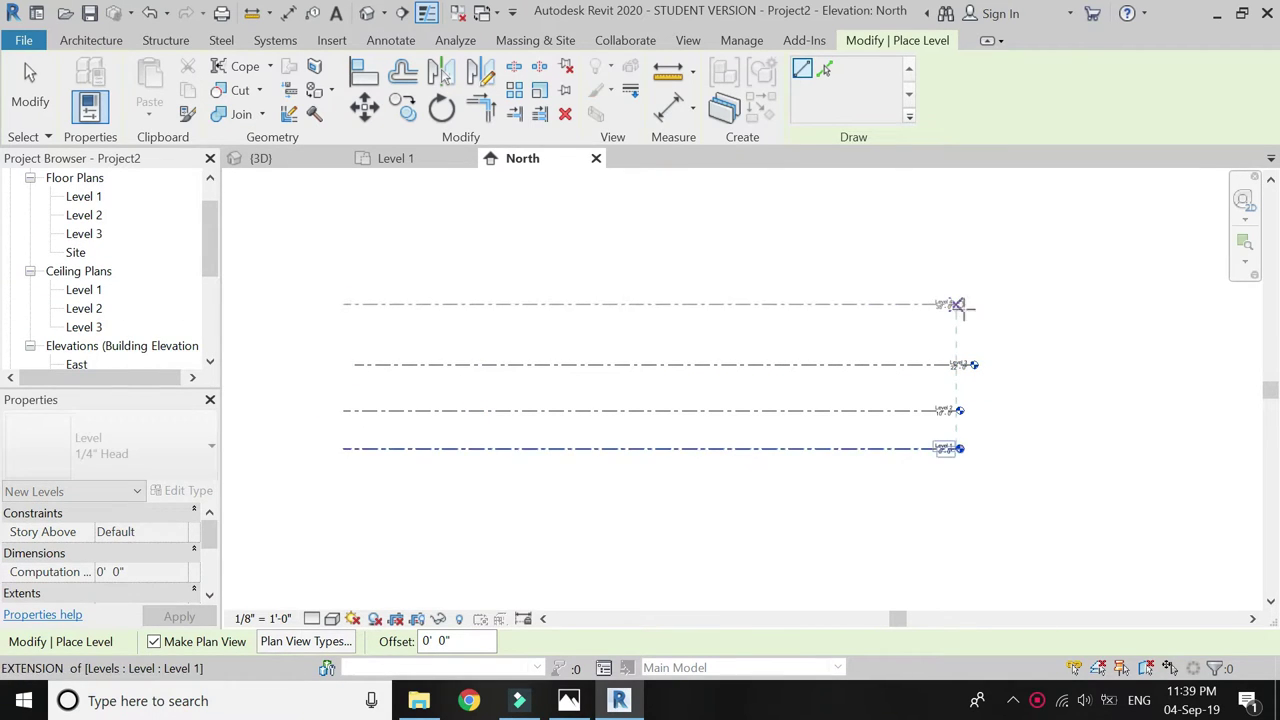
click(957, 305)
key(Escape)
key(Escape)
Set Level 3 and Level 4 each 10' above the level below
scroll(931, 360, up, 3)
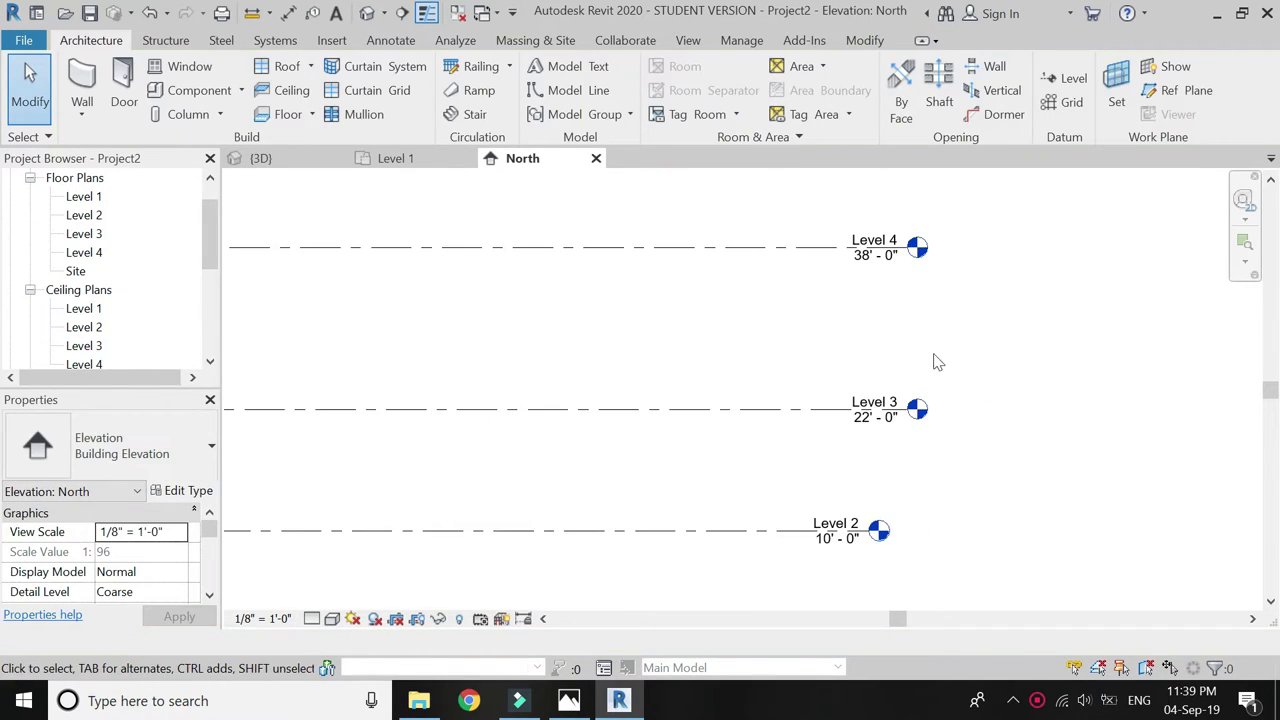
click(779, 410)
scroll(918, 365, down, 3)
scroll(395, 402, up, 3)
click(477, 424)
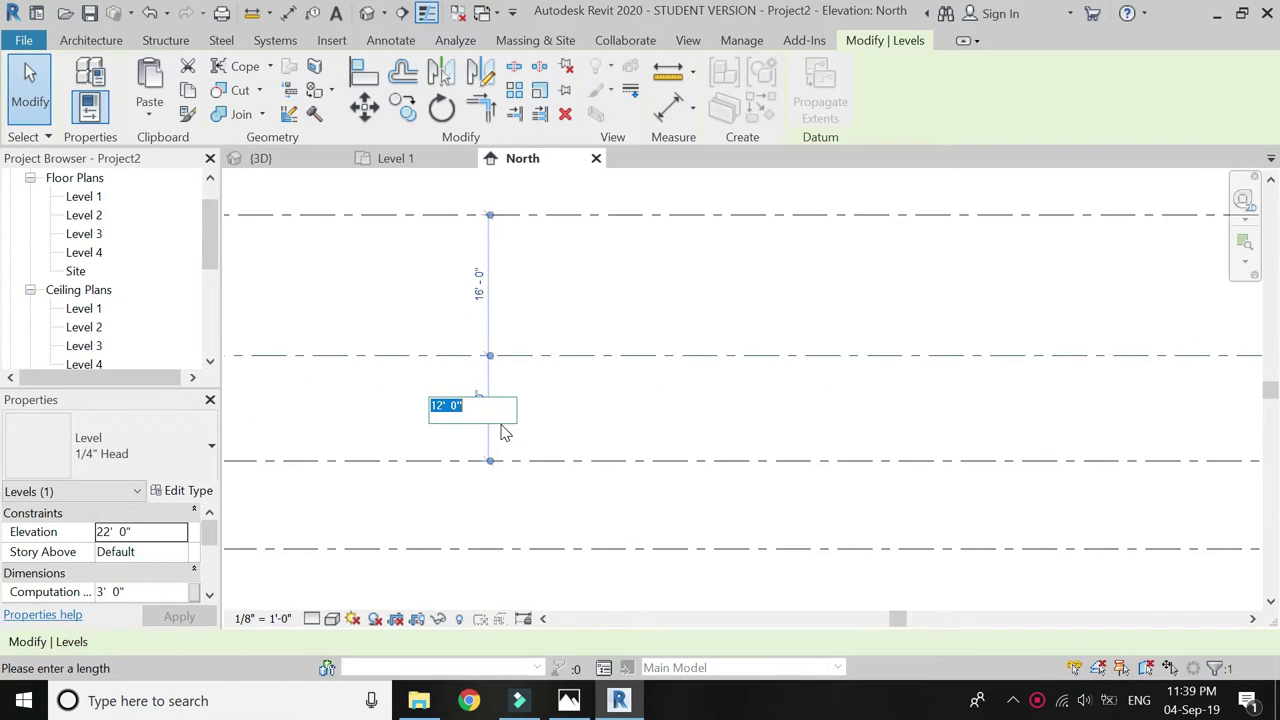
text(10)
key(Return)
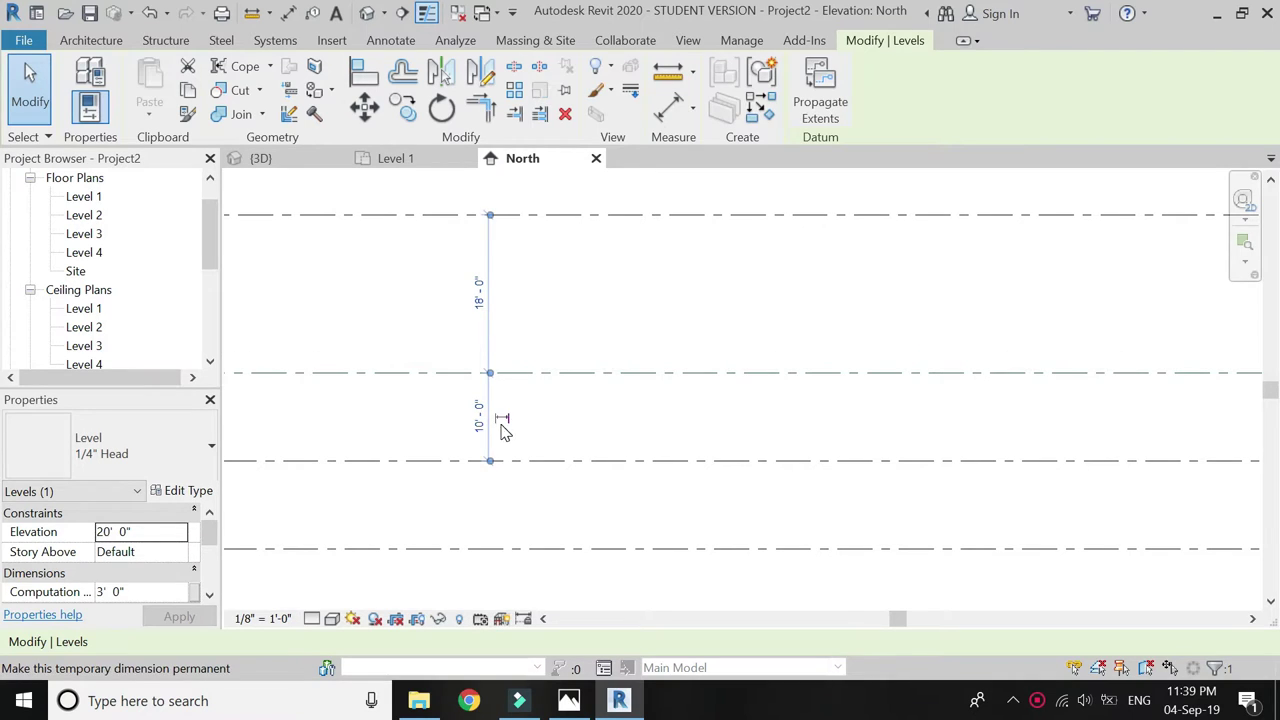
click(494, 318)
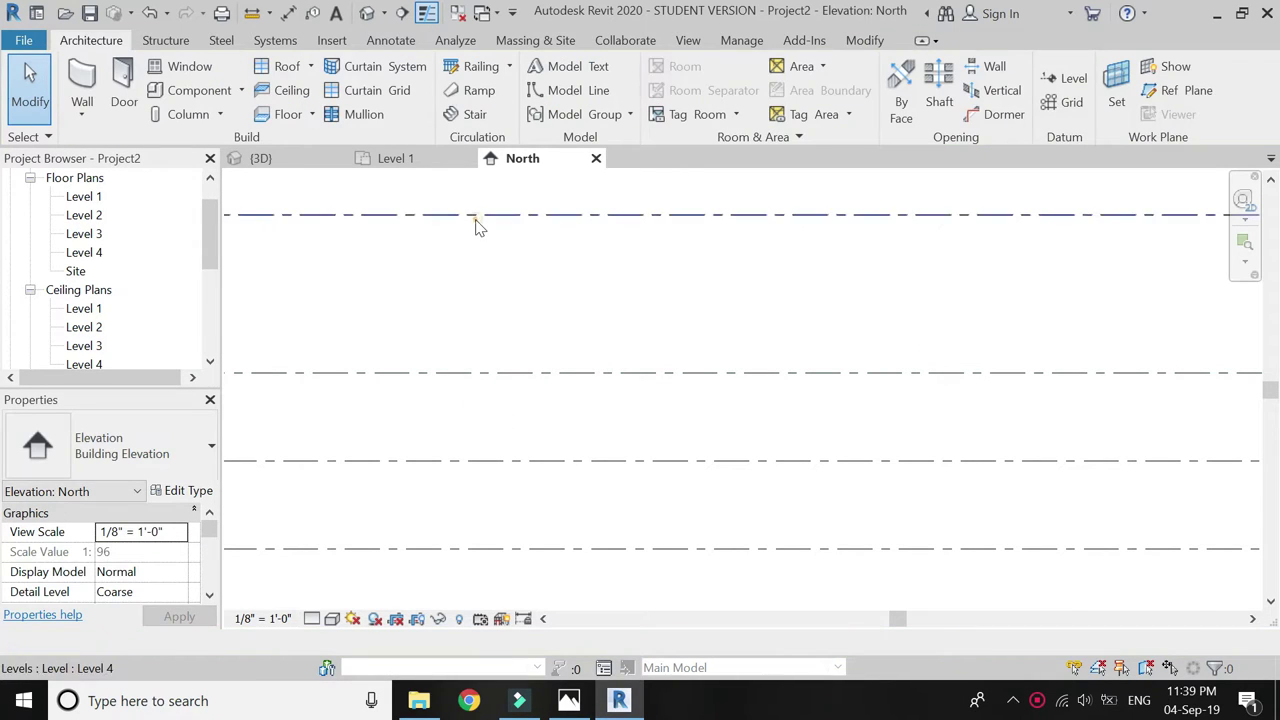
click(477, 216)
click(460, 285)
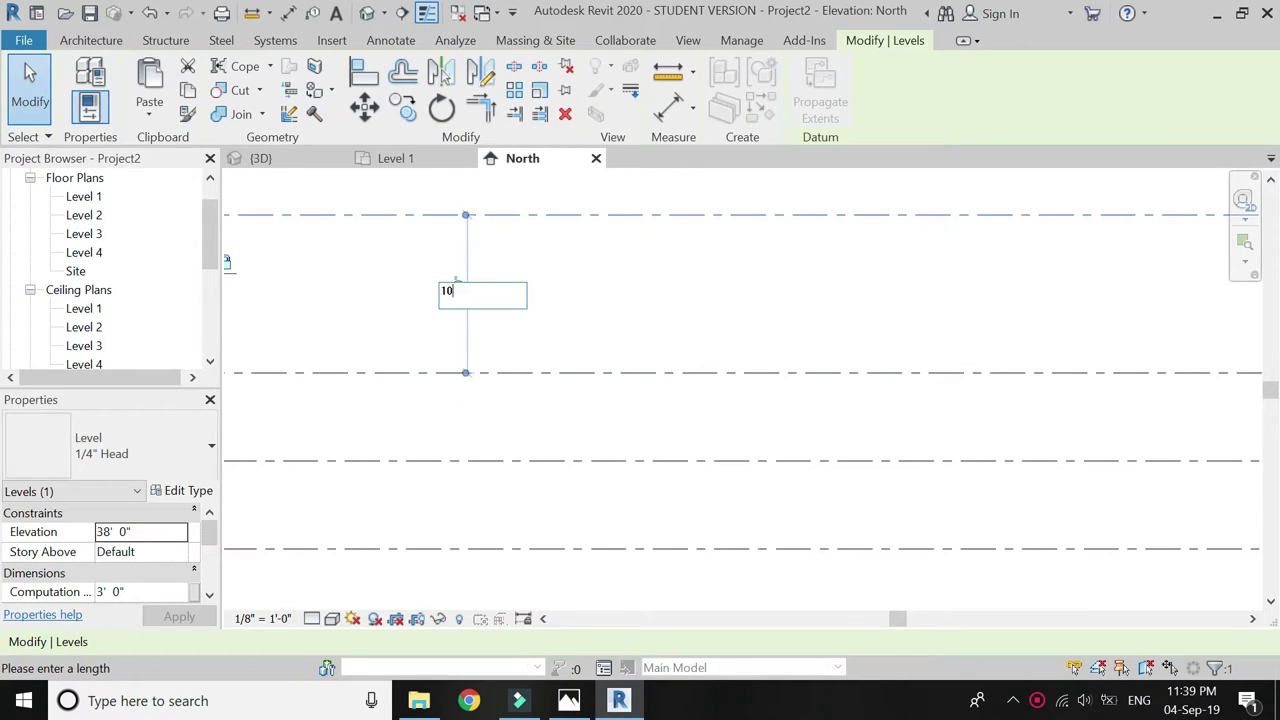
text(10')
key(Return)
click(517, 306)
scroll(517, 306, down, 4)
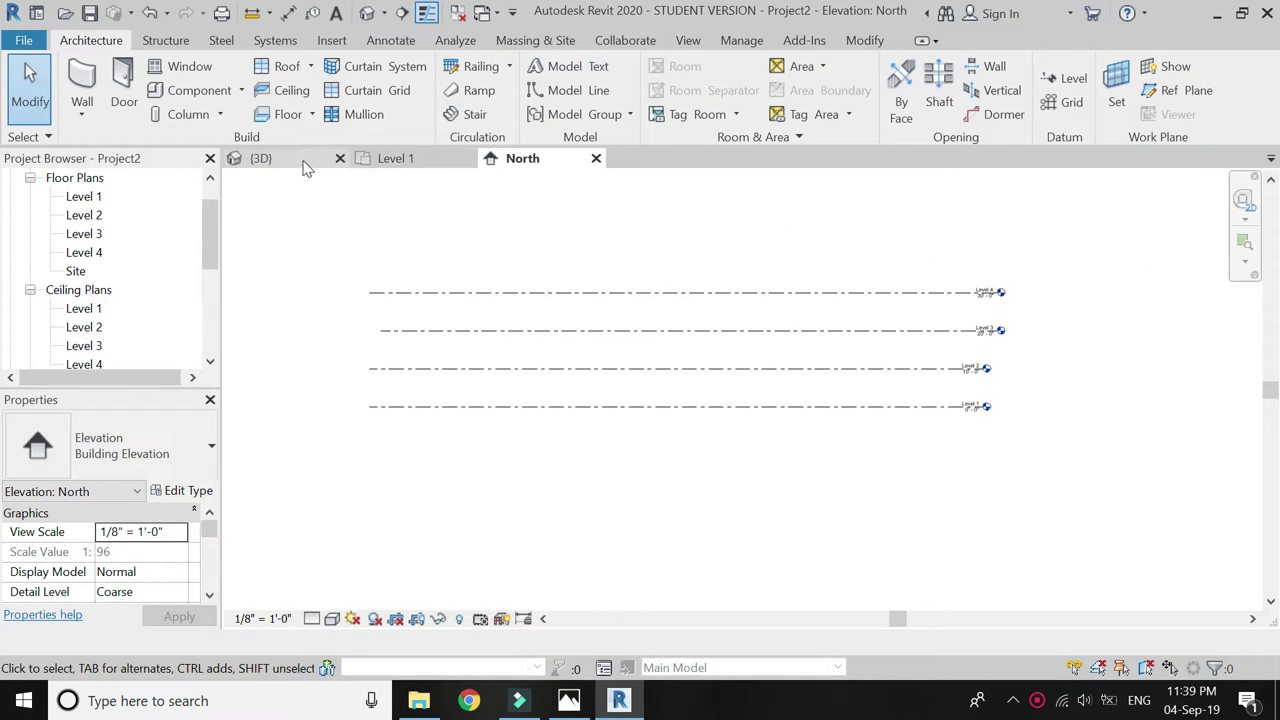
Draw a 148' wall on the Level 1 plan rising to Level 4, then return to the family's {3D} view
click(382, 162)
click(82, 88)
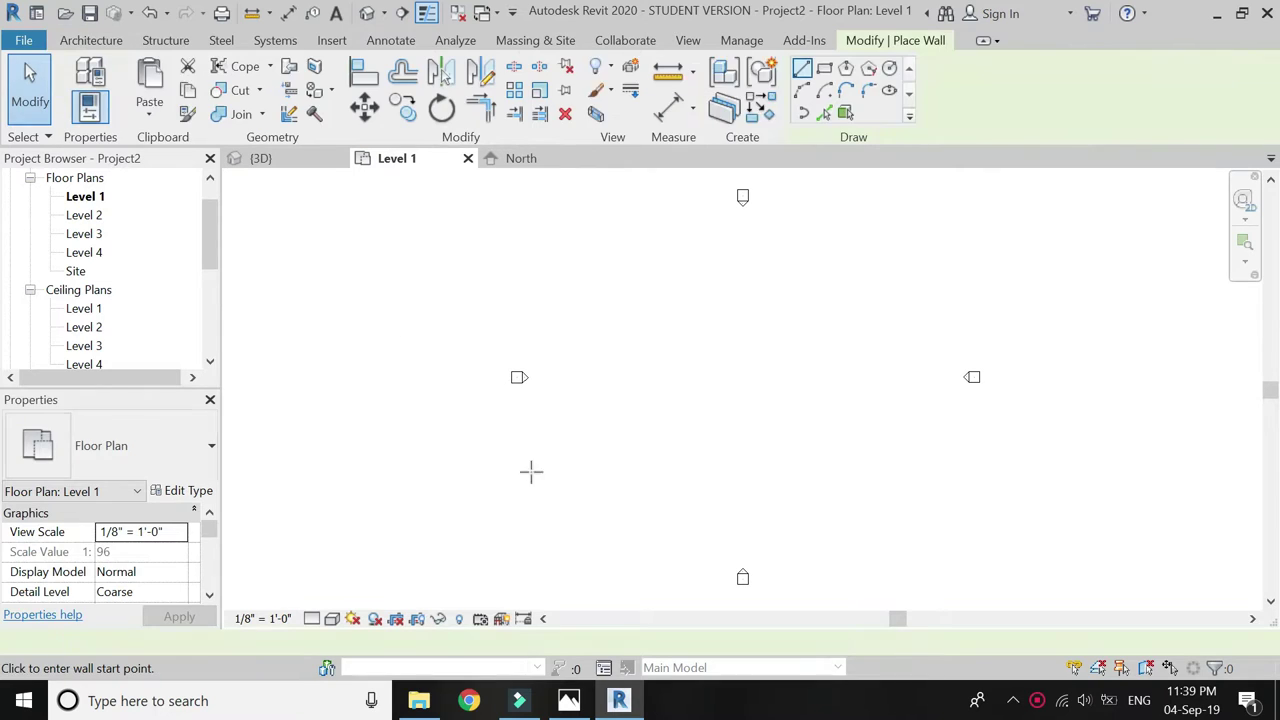
click(260, 641)
click(257, 604)
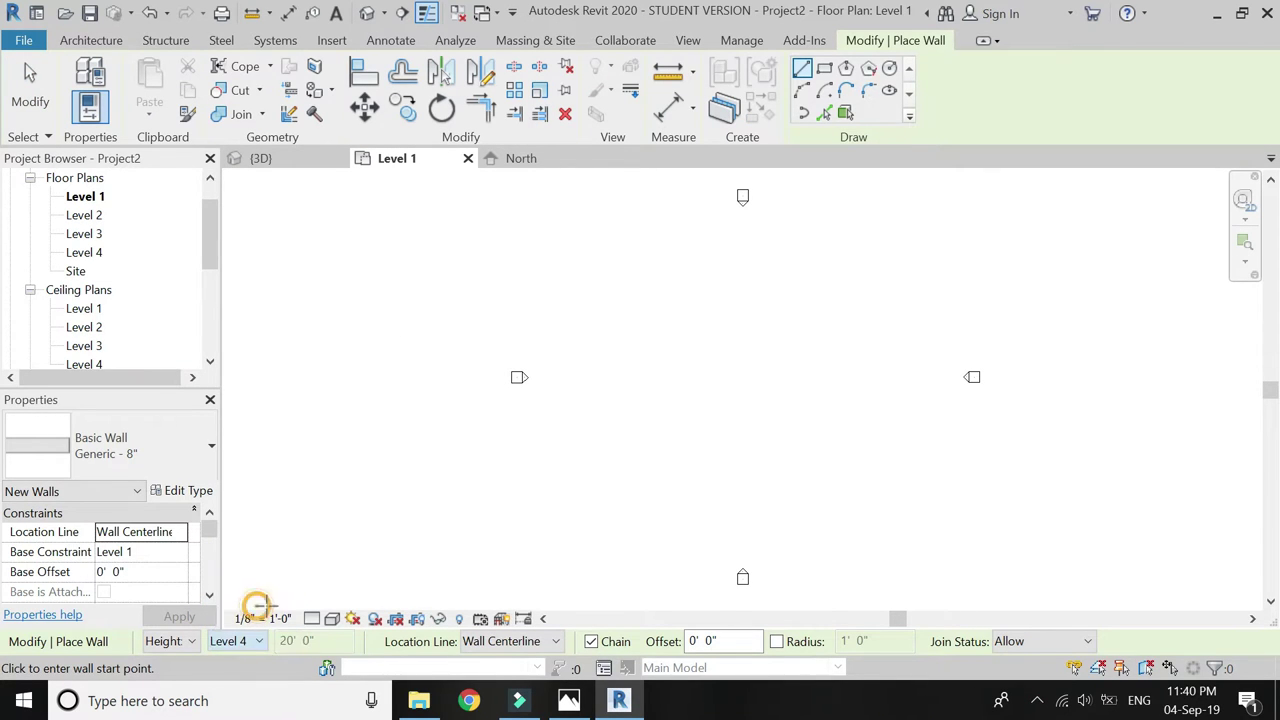
click(551, 488)
click(955, 487)
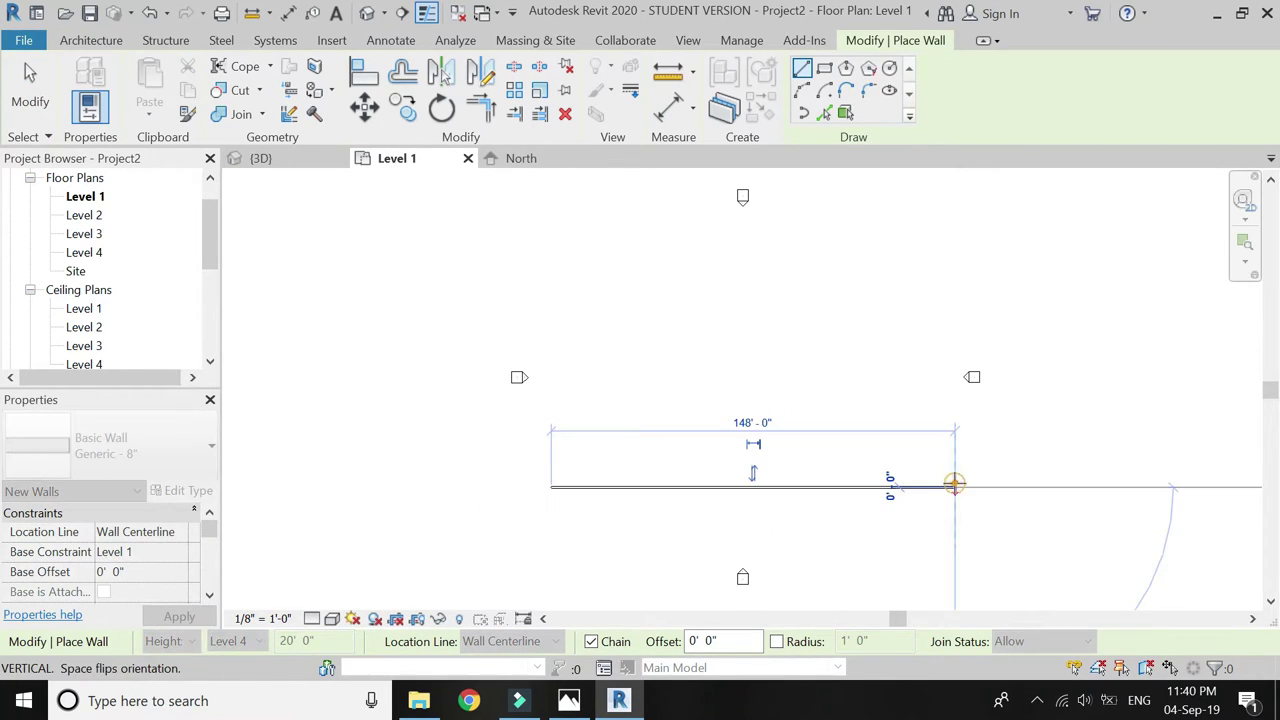
key(Escape)
key(Escape)
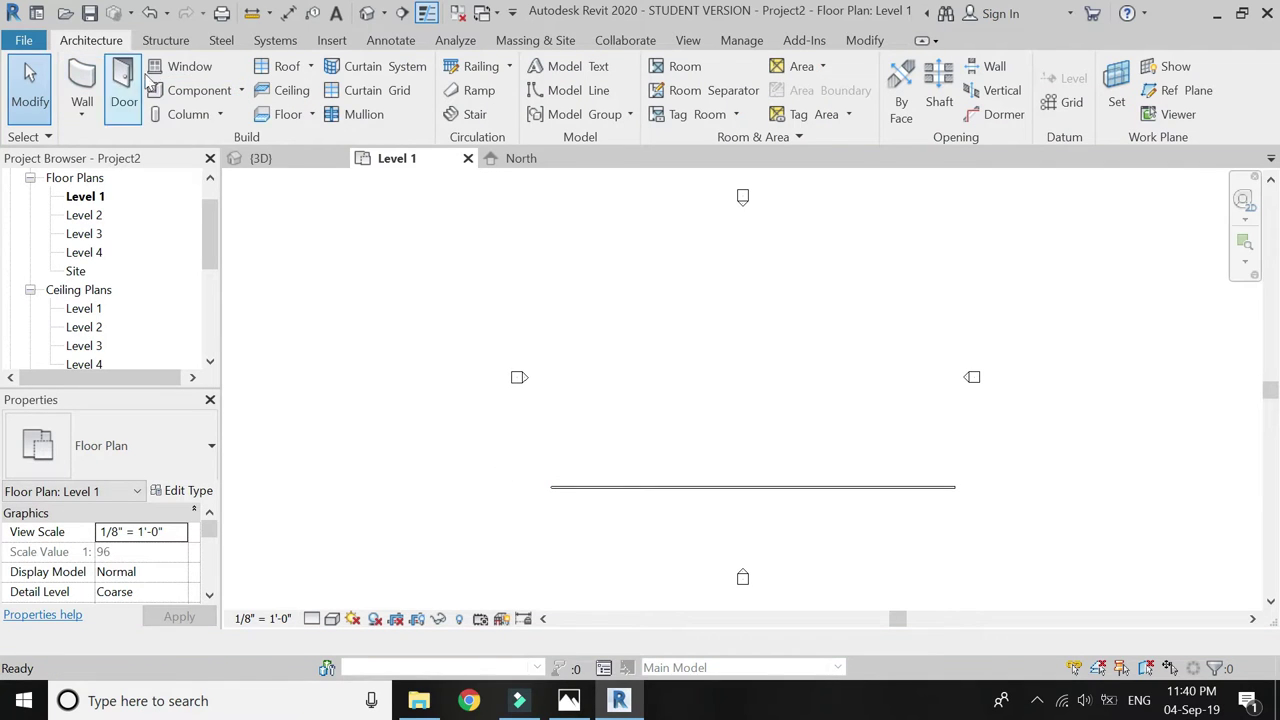
click(277, 162)
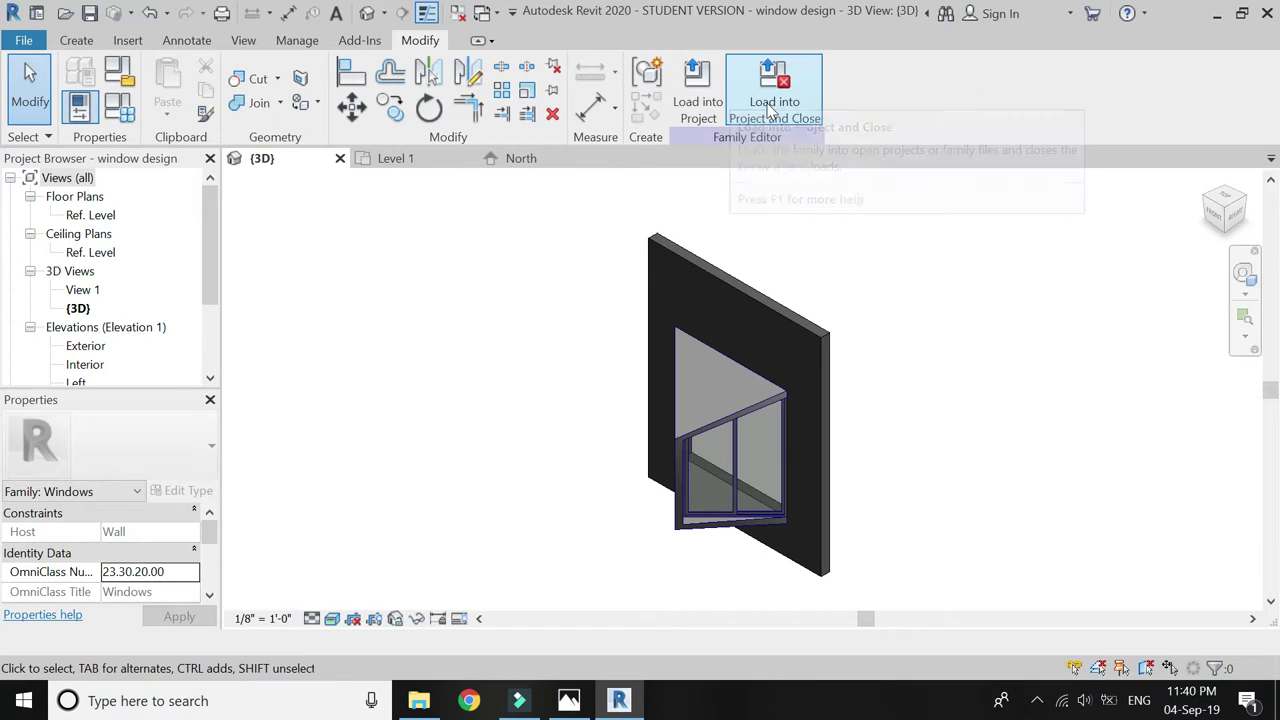
Load the window family into the project and place the first four bay windows about 12' apart
click(768, 103)
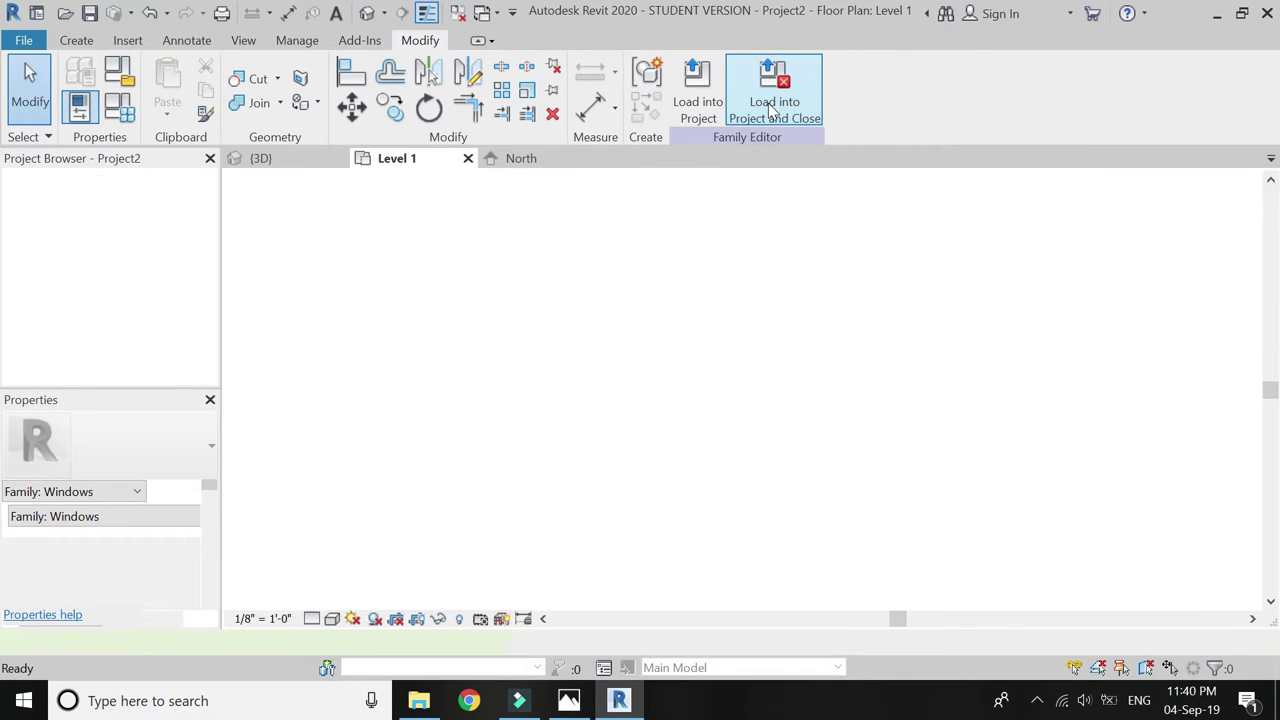
scroll(580, 500, up, 4)
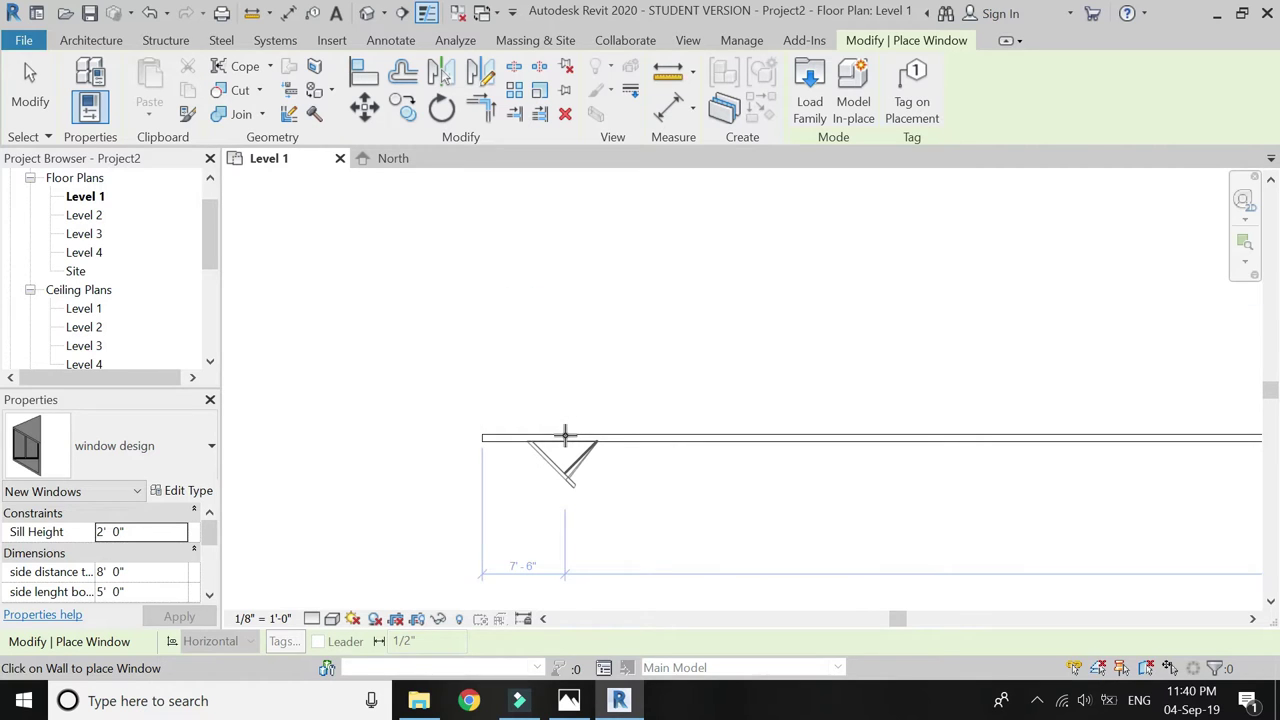
click(565, 435)
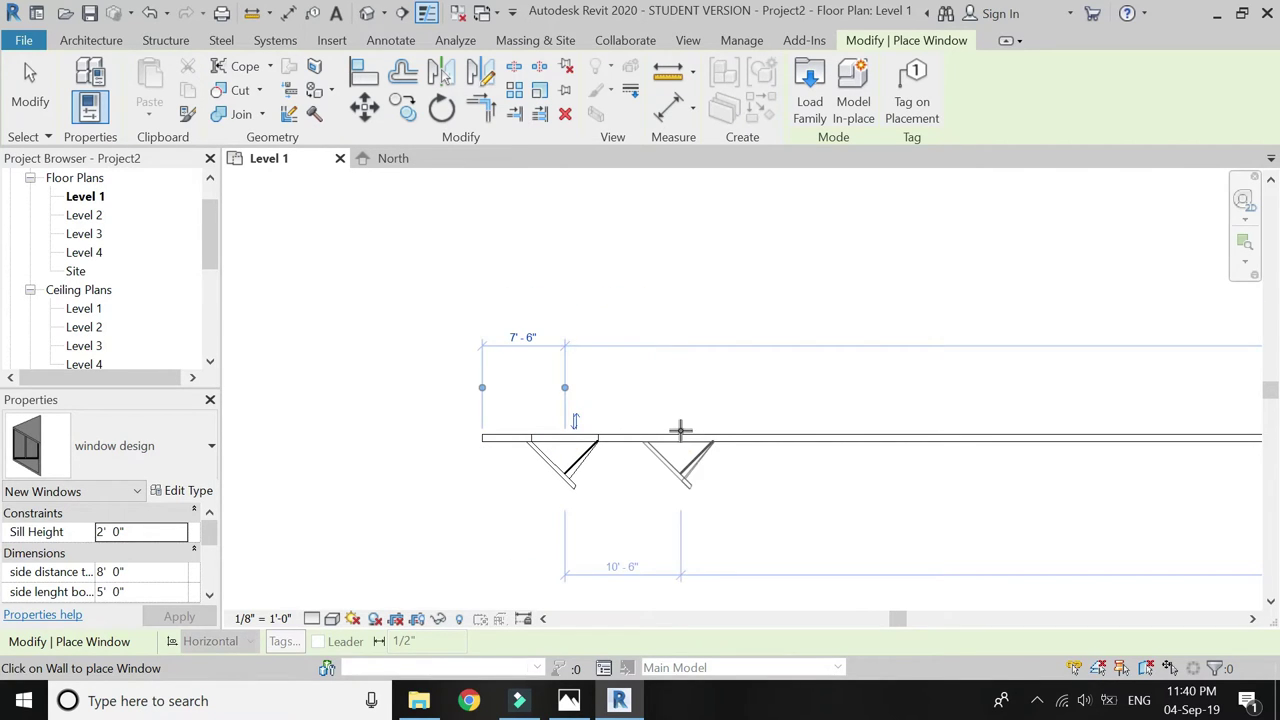
click(697, 436)
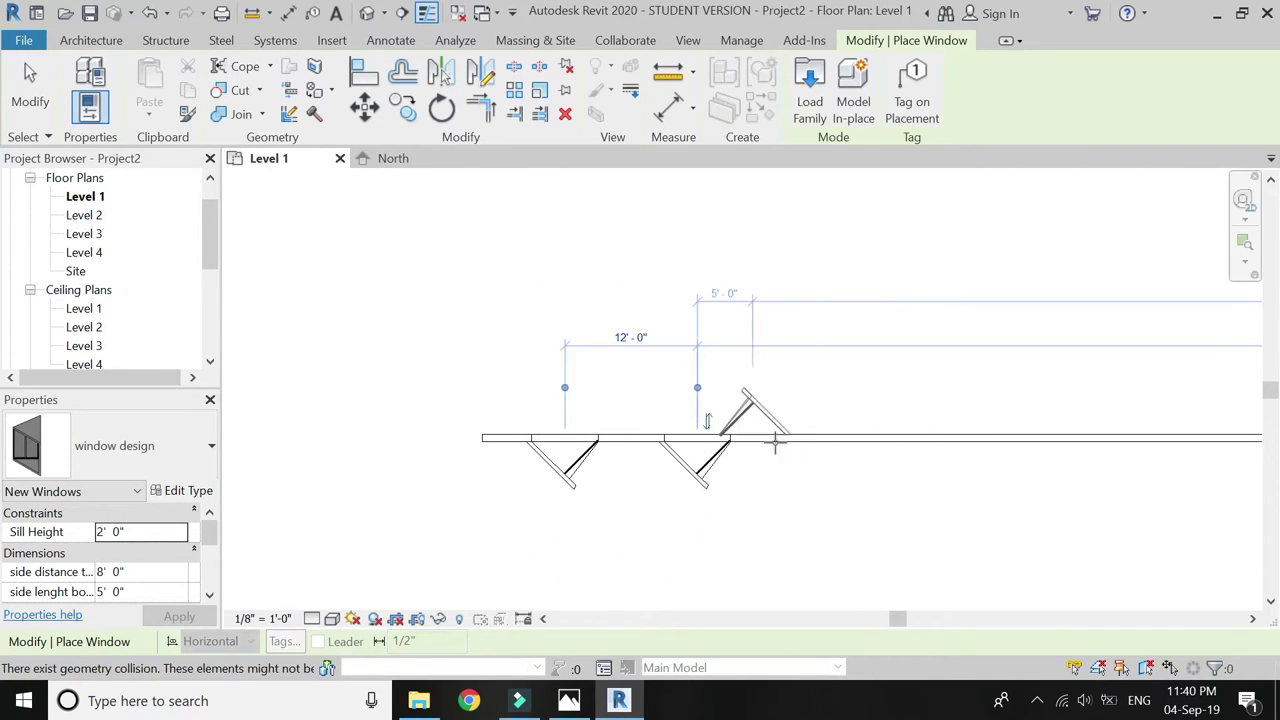
click(829, 435)
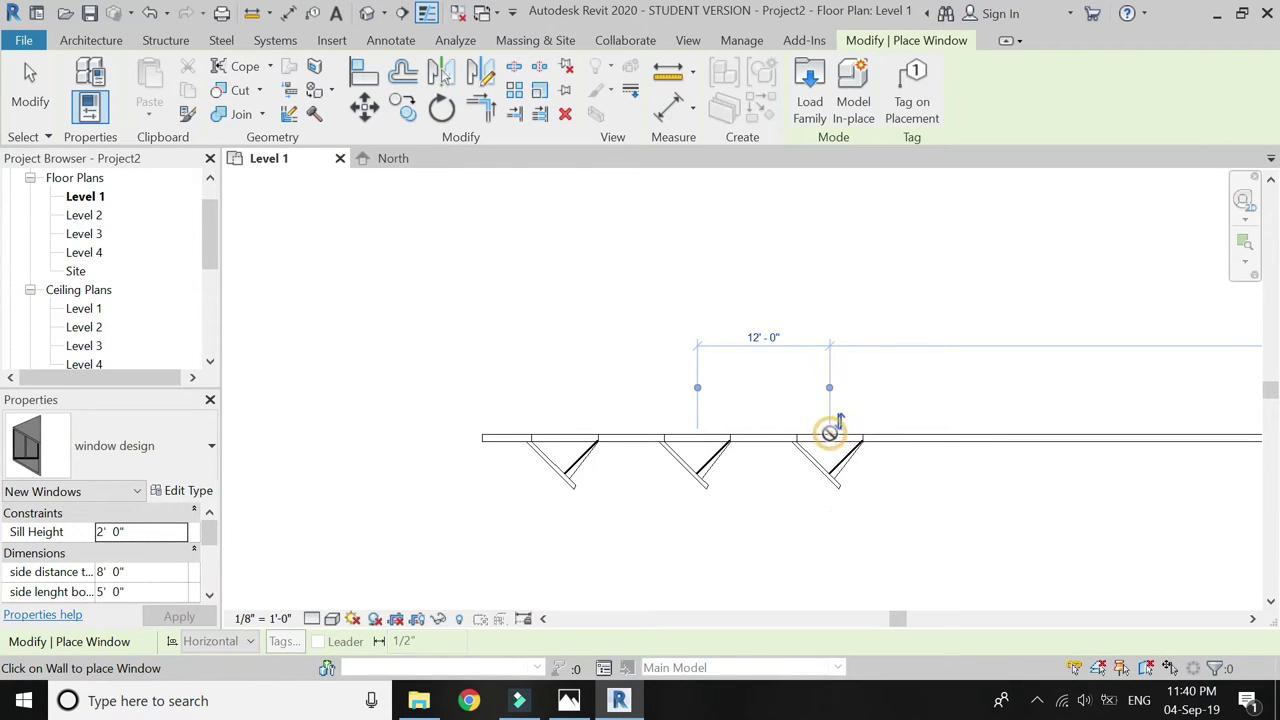
click(963, 432)
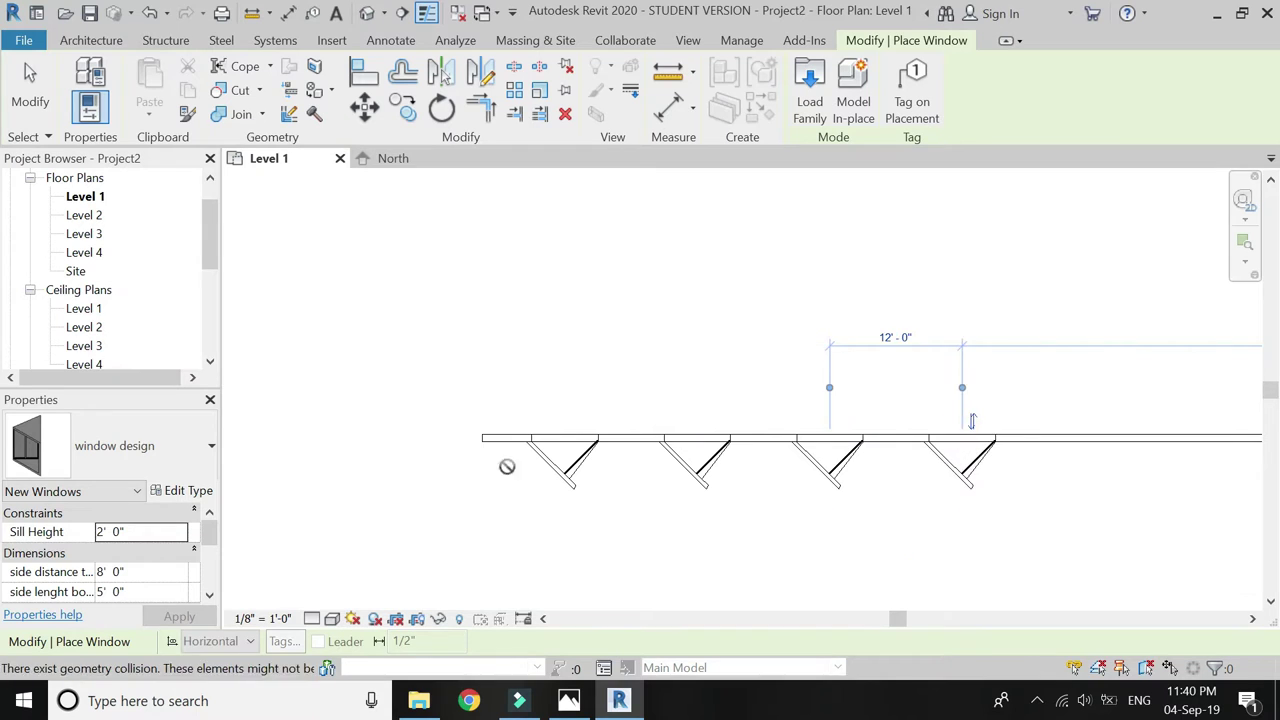
scroll(423, 443, down, 3)
scroll(743, 444, up, 1)
scroll(743, 444, up, 2)
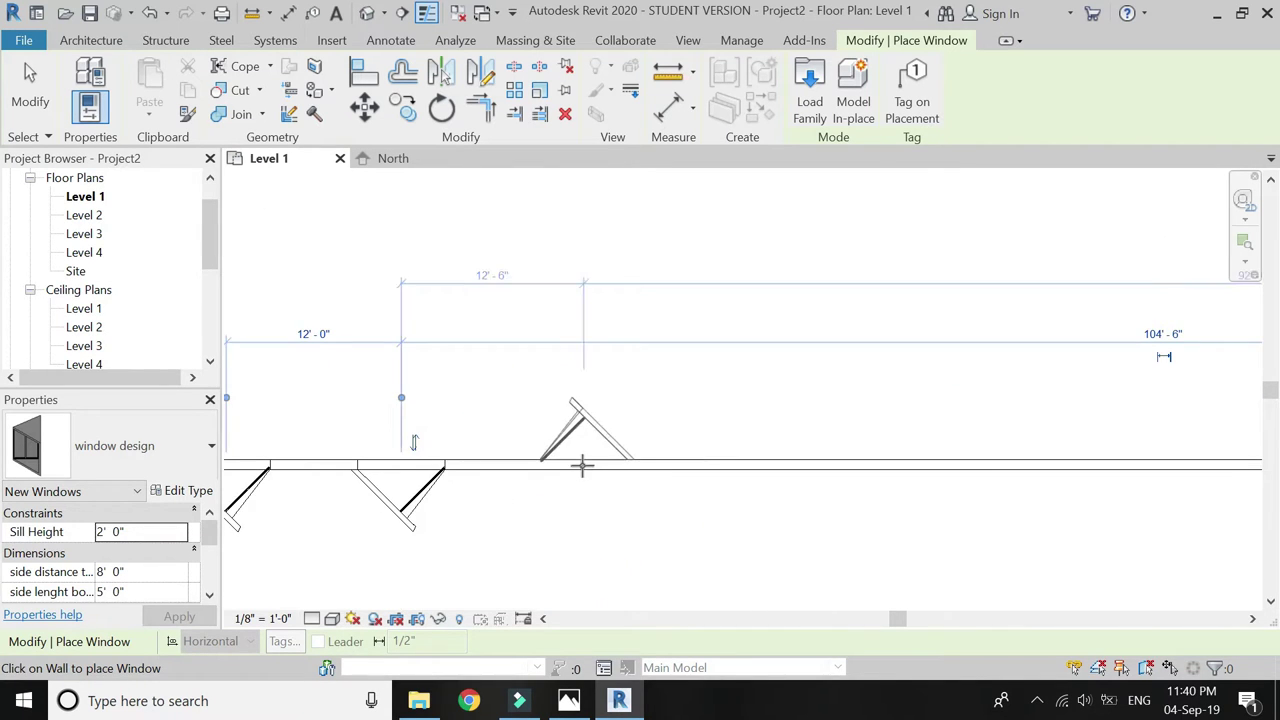
scroll(586, 457, down, 1)
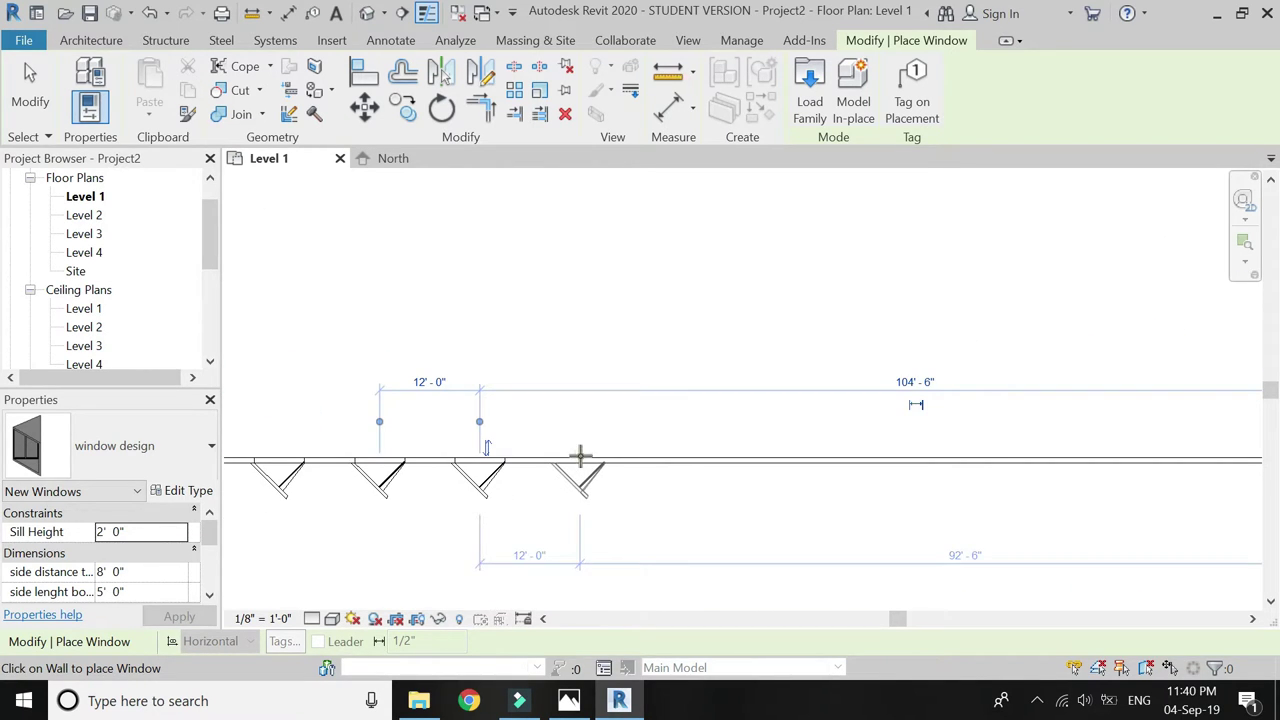
Place the remaining five bay windows along the wall at about 12' spacing
click(580, 457)
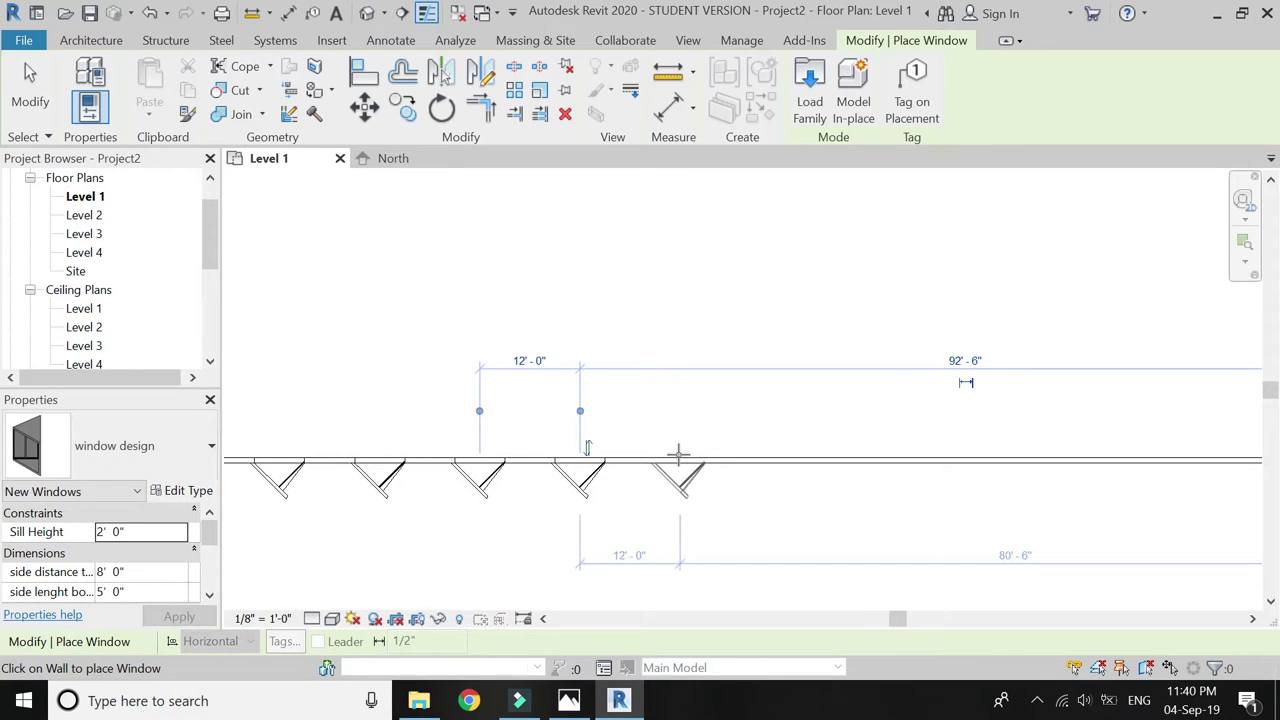
click(679, 456)
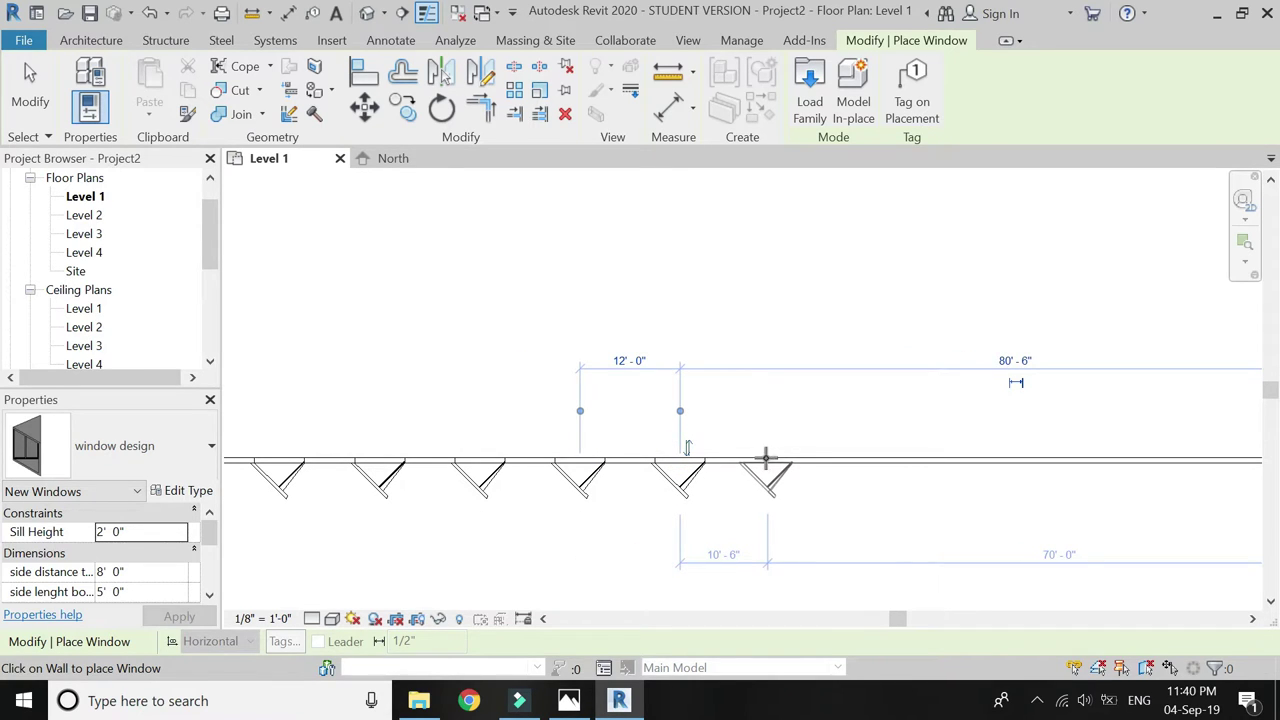
click(775, 458)
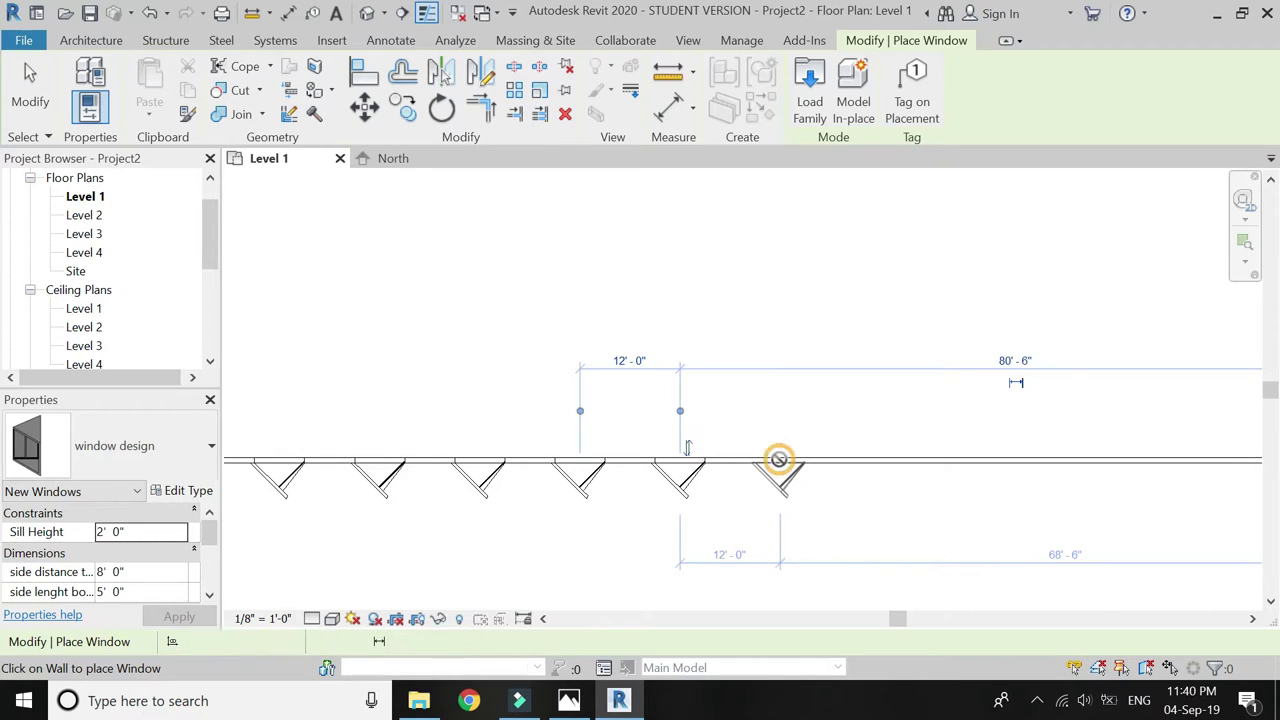
scroll(778, 459, down, 1)
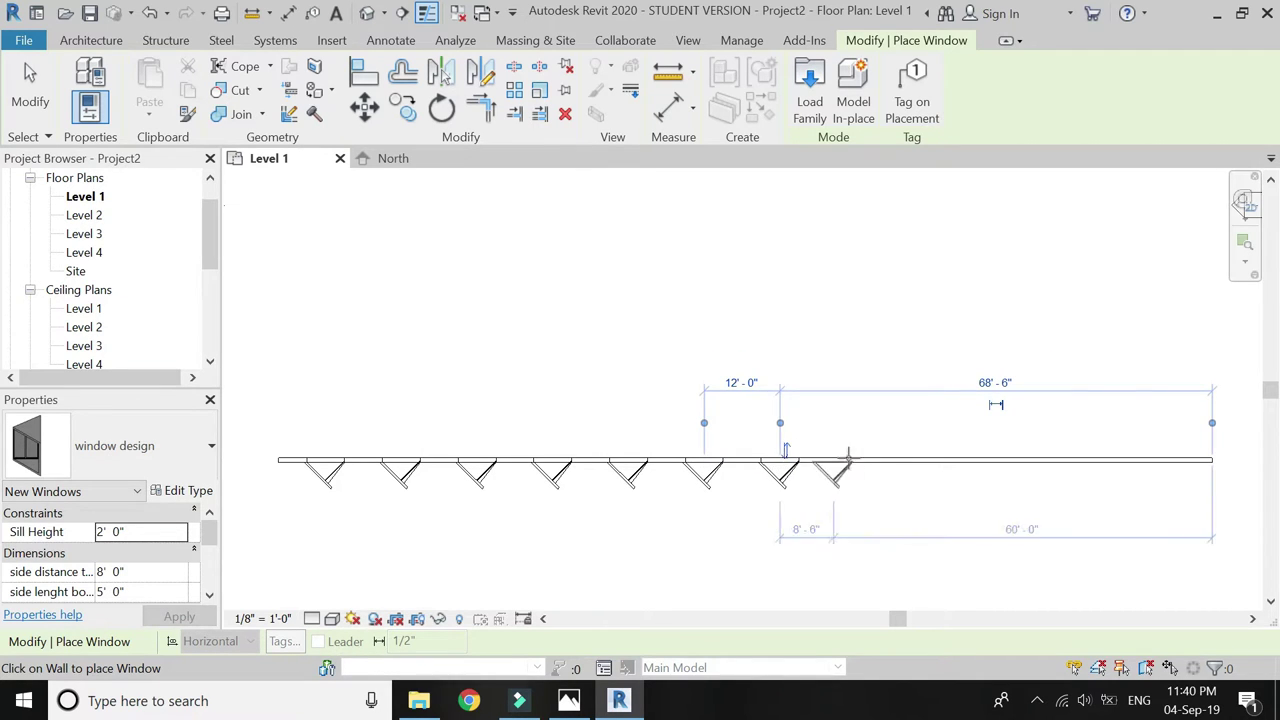
scroll(865, 460, up, 2)
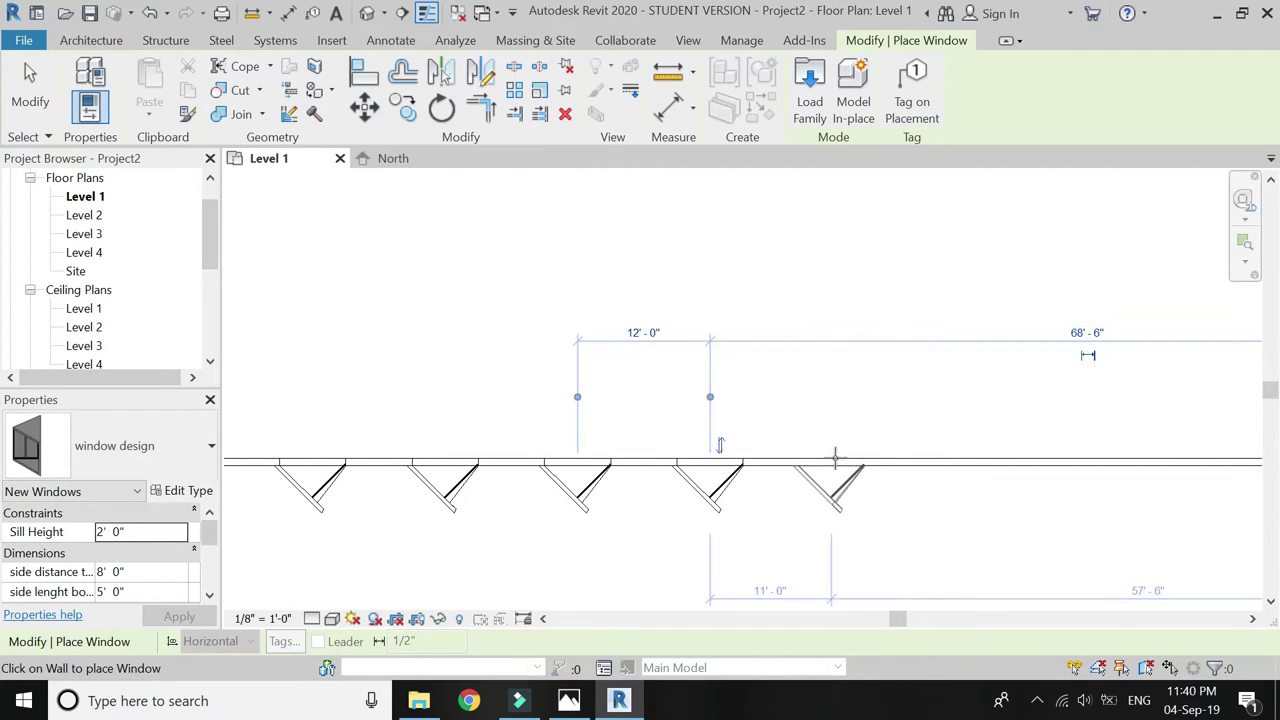
click(843, 458)
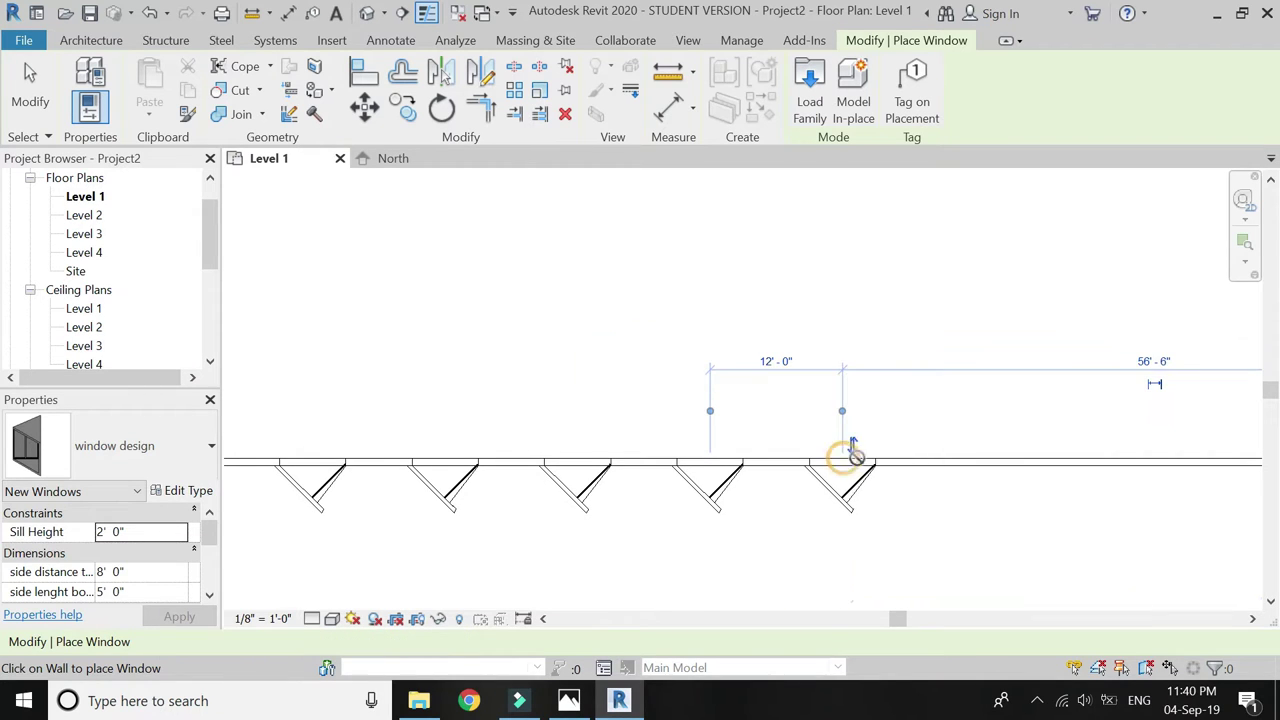
click(968, 458)
scroll(971, 412, down, 3)
key(Escape)
key(Escape)
scroll(686, 376, up, 2)
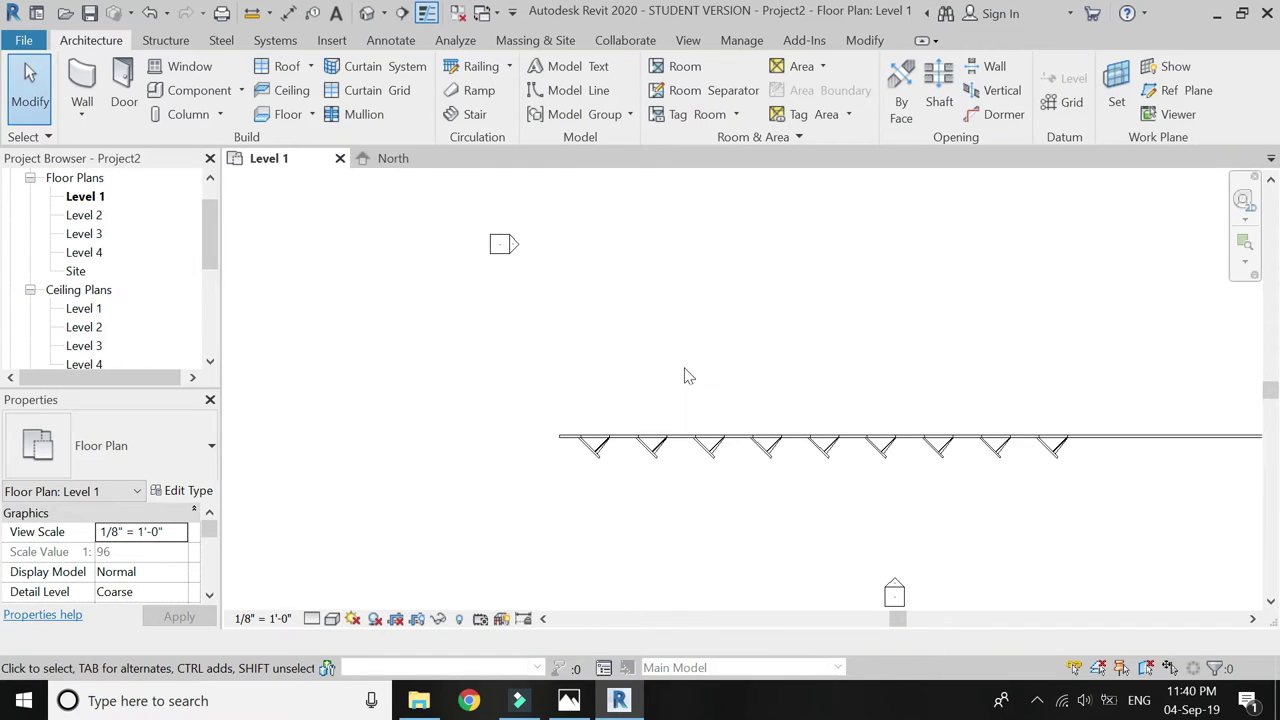
Open the default 3D view and look at the model from the top
click(367, 13)
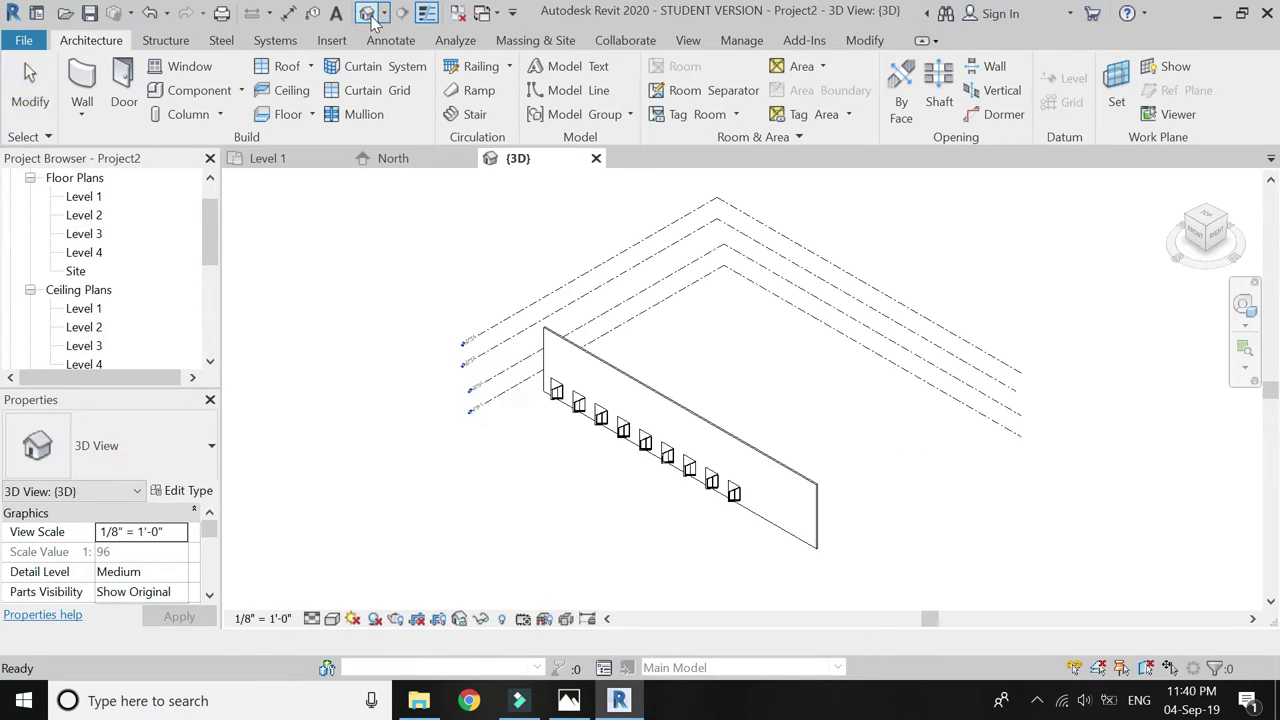
scroll(533, 437, up, 5)
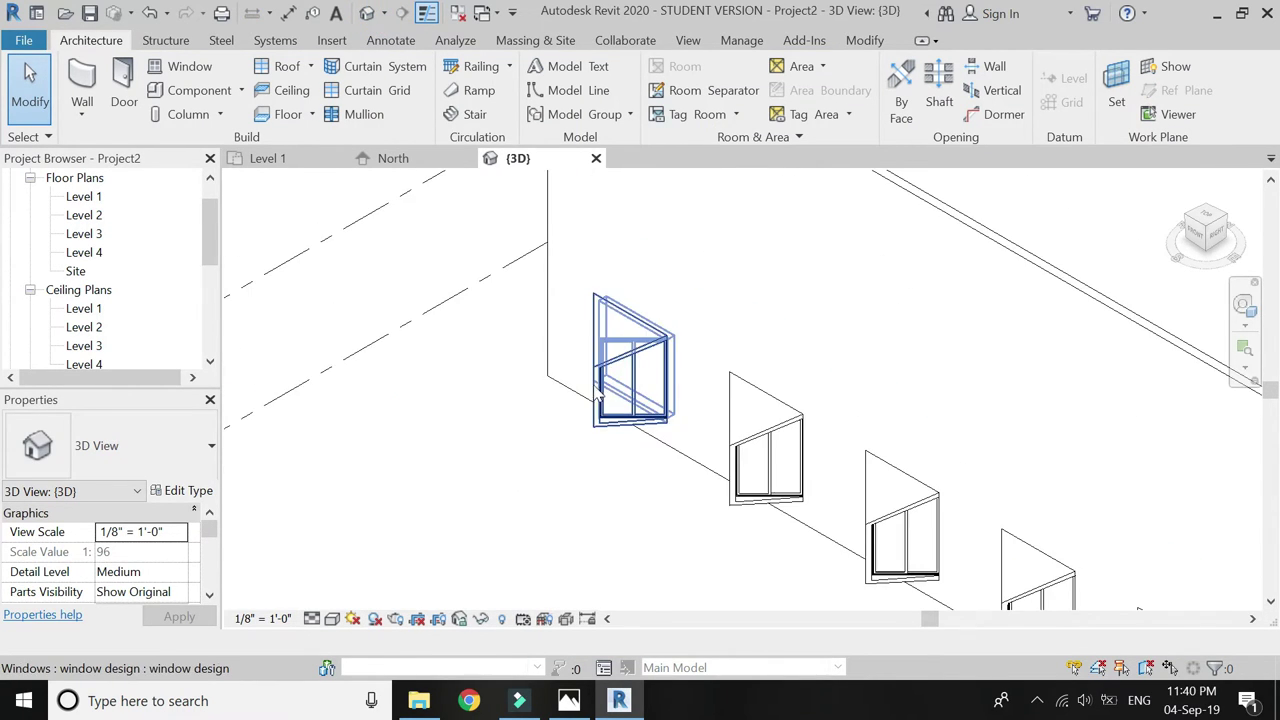
click(1203, 226)
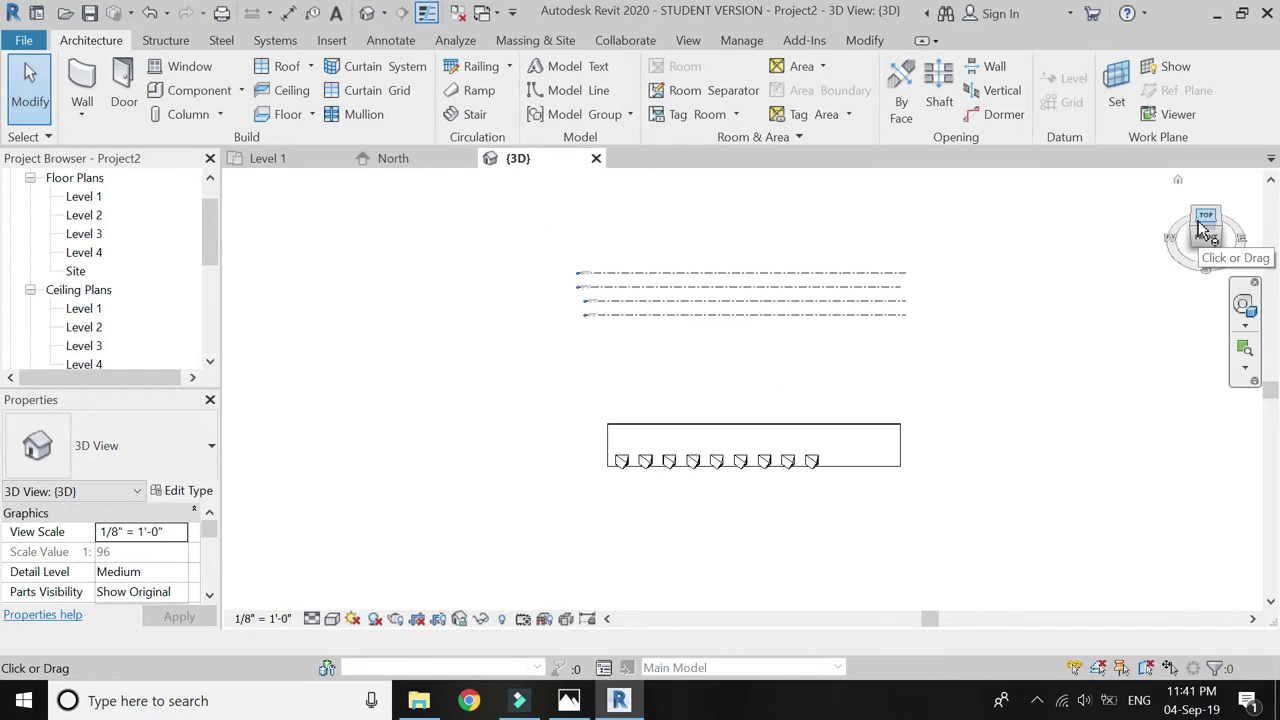
scroll(620, 490, up, 4)
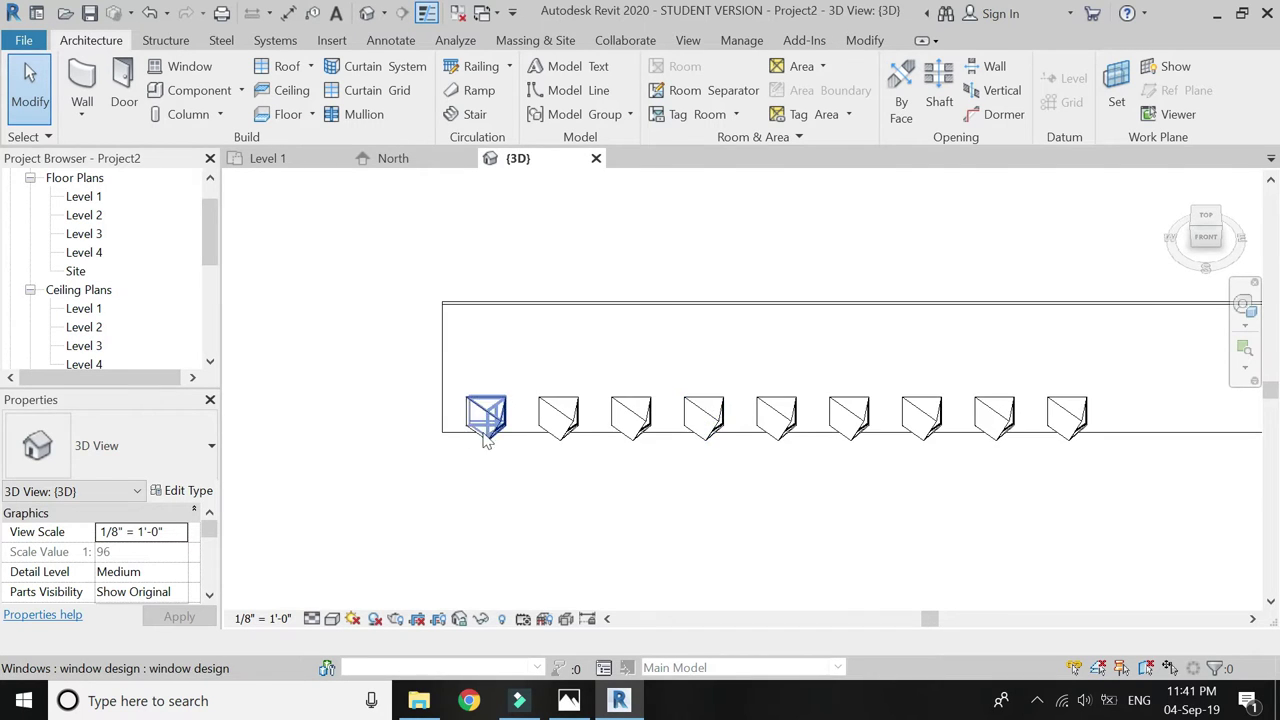
scroll(486, 417, down, 3)
Select the facade wall, then cancel the accidentally started room separation line
click(966, 396)
scroll(976, 408, up, 2)
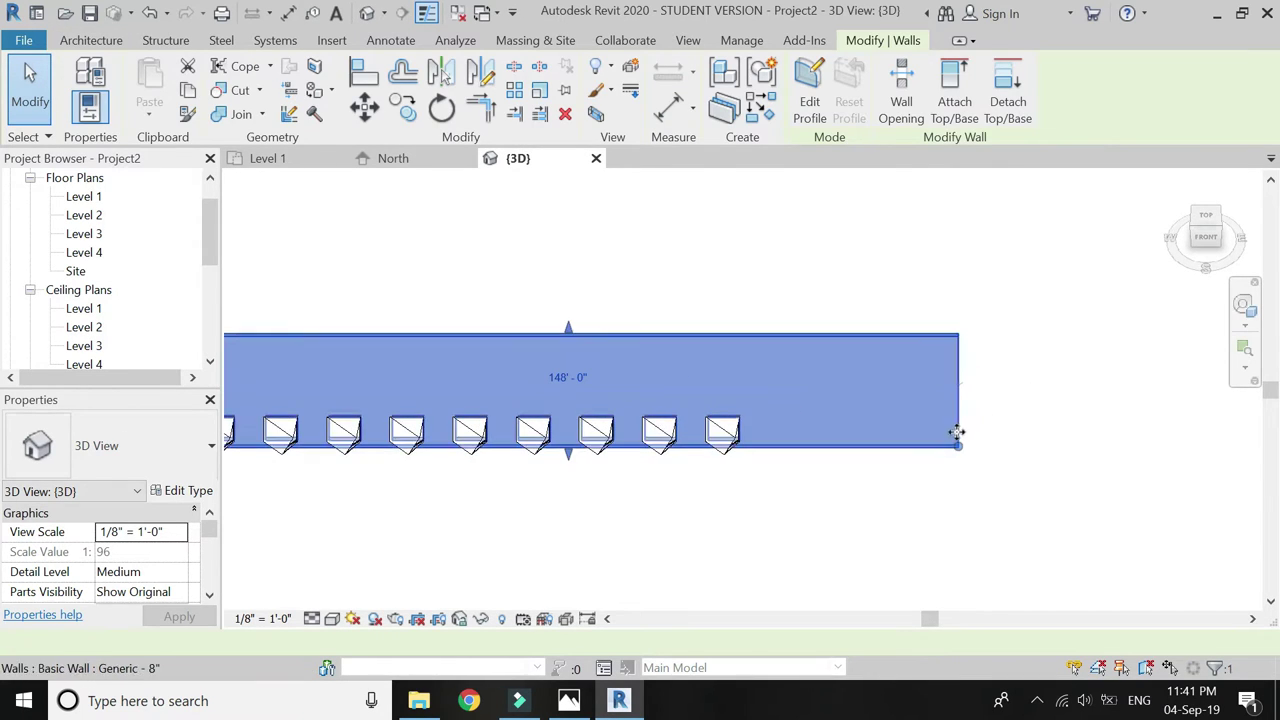
key(r)
key(s)
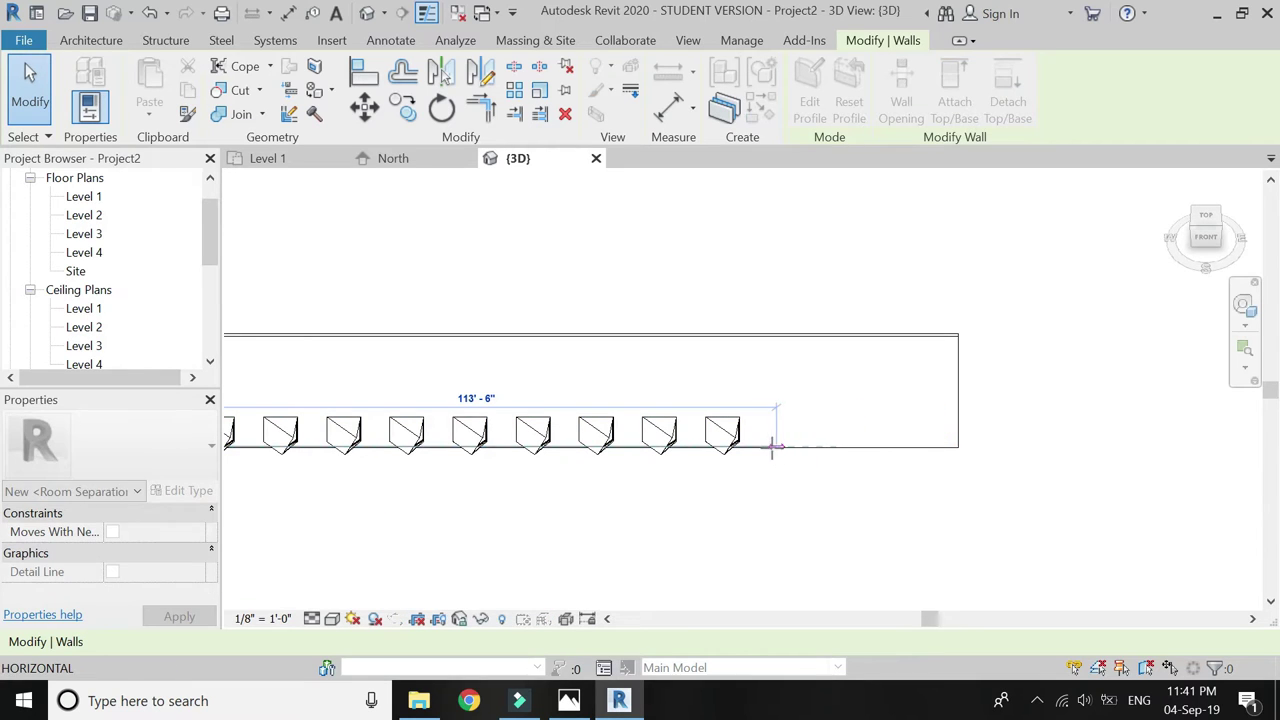
key(Escape)
key(Escape)
Zoom in and select the rightmost bay window
scroll(1000, 423, down, 2)
scroll(971, 449, up, 2)
scroll(875, 417, up, 2)
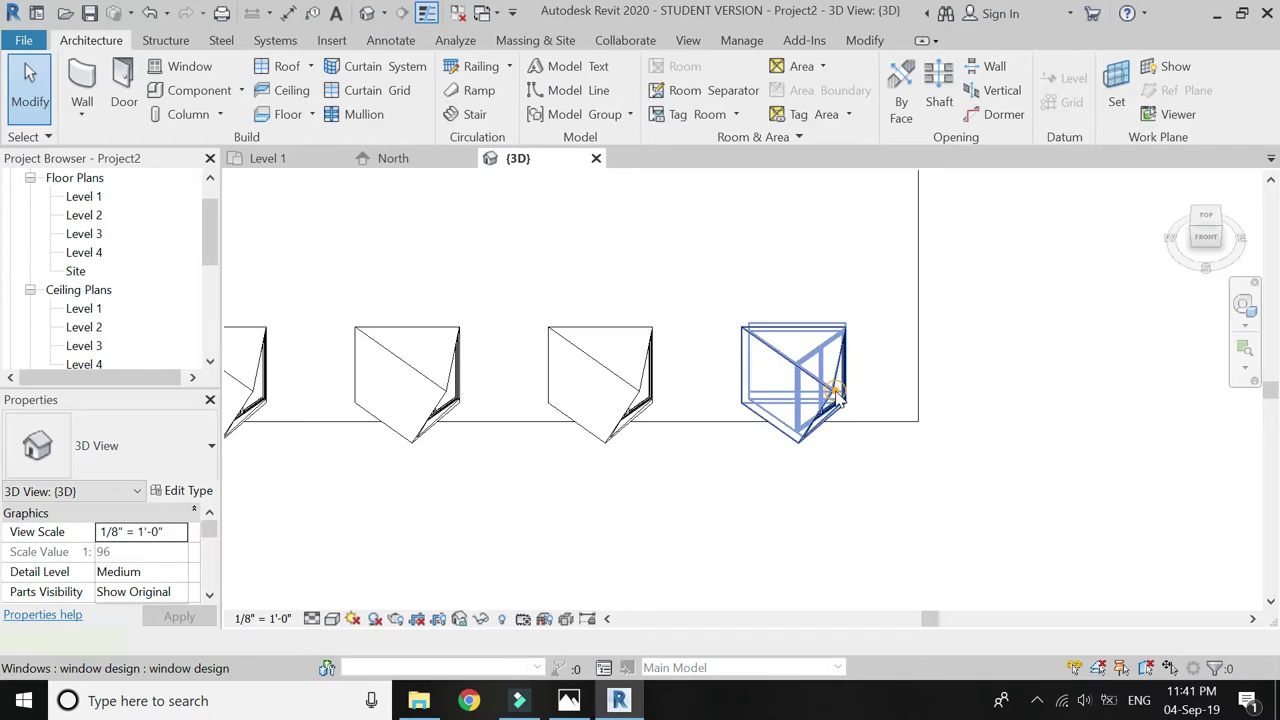
click(823, 378)
scroll(165, 575, down, 4)
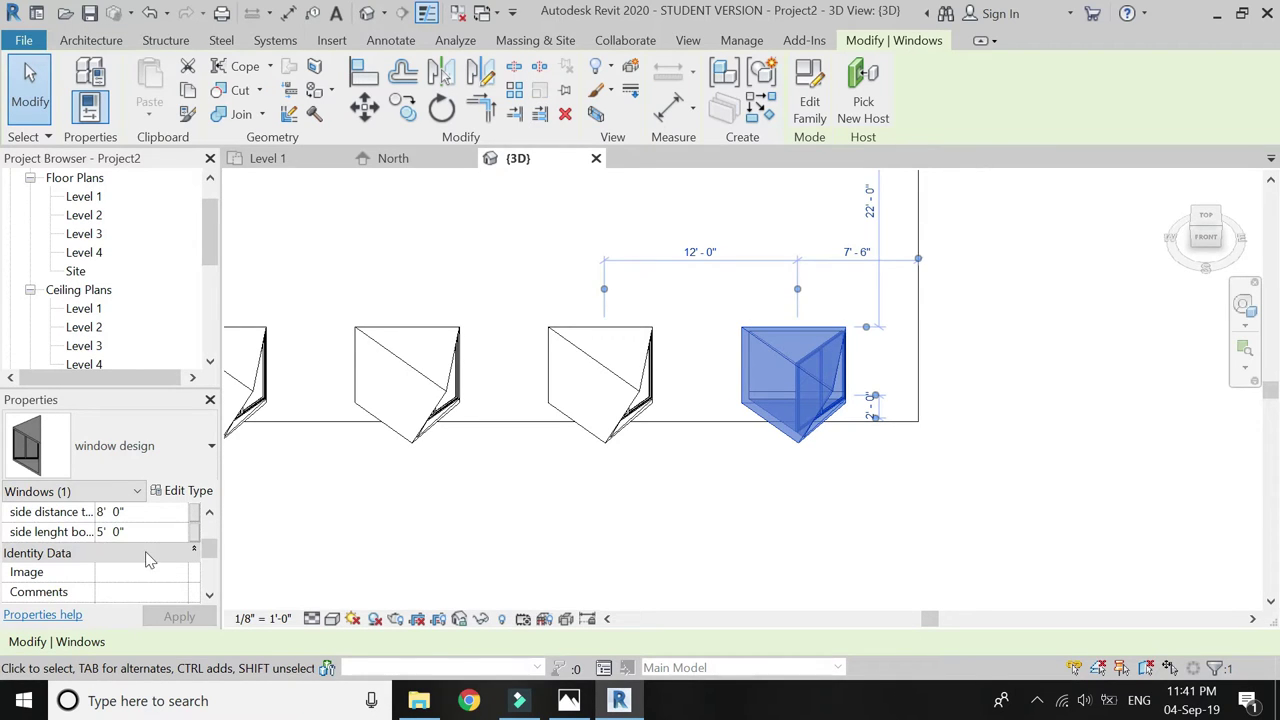
Give the first selected bay window a 6' 0" side length in Properties and apply it
click(141, 532)
click(141, 537)
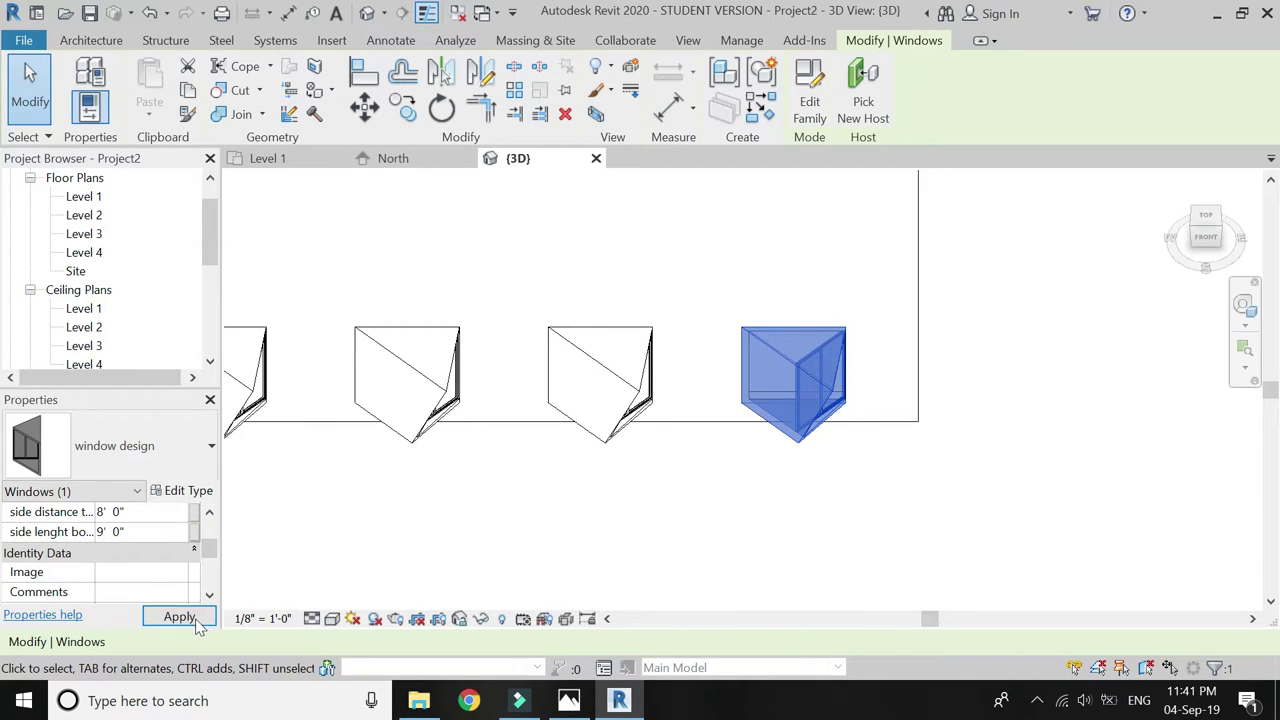
click(180, 617)
scroll(147, 563, down, 2)
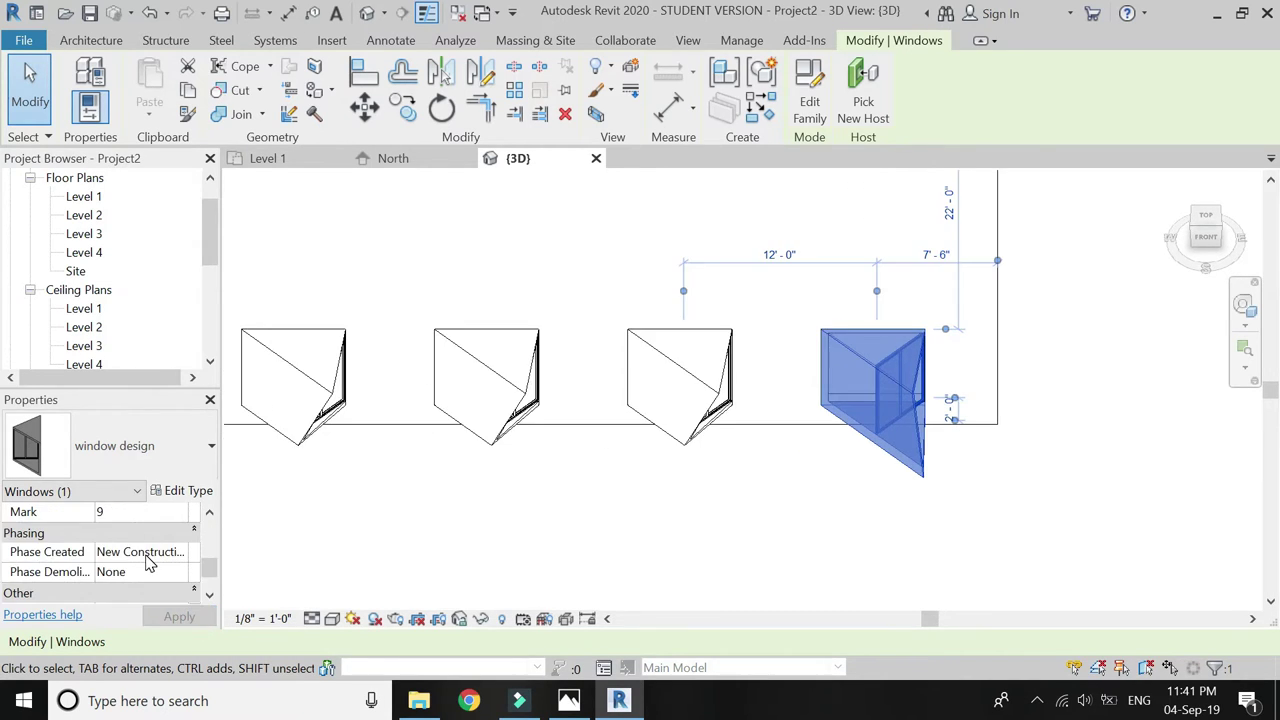
scroll(147, 563, up, 1)
scroll(145, 556, up, 3)
scroll(145, 556, down, 2)
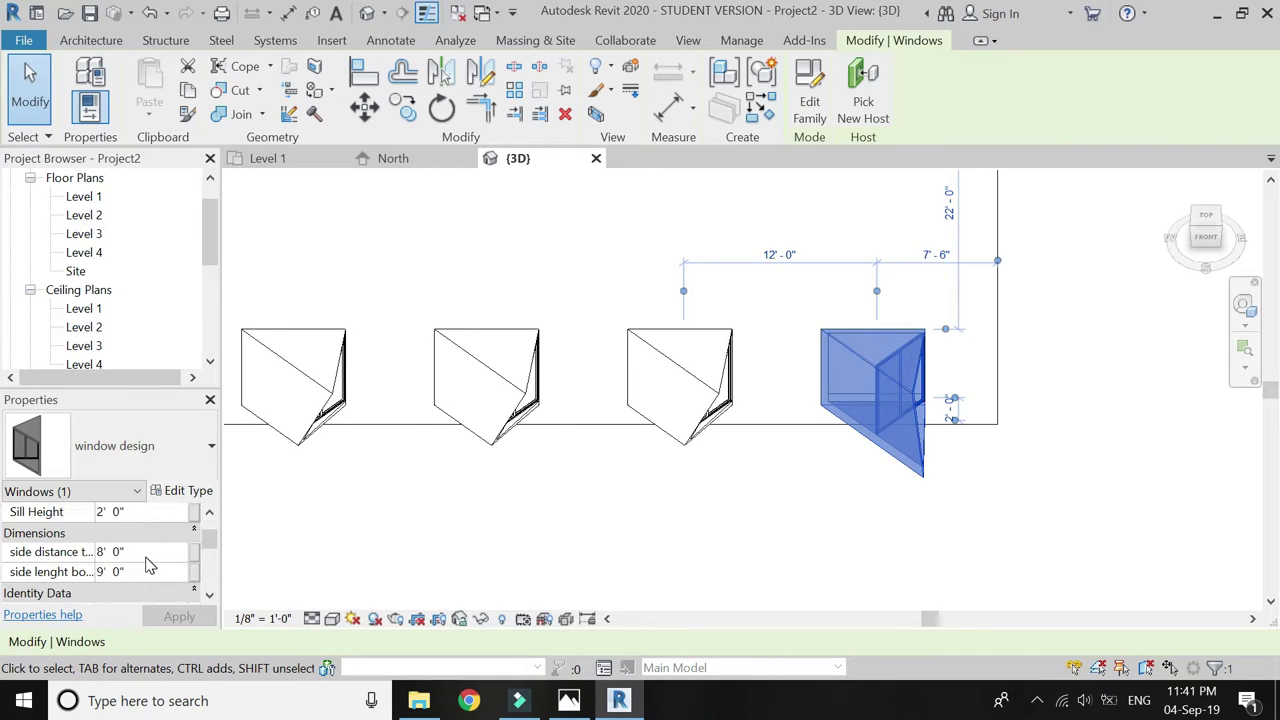
click(143, 551)
text(6')
click(170, 617)
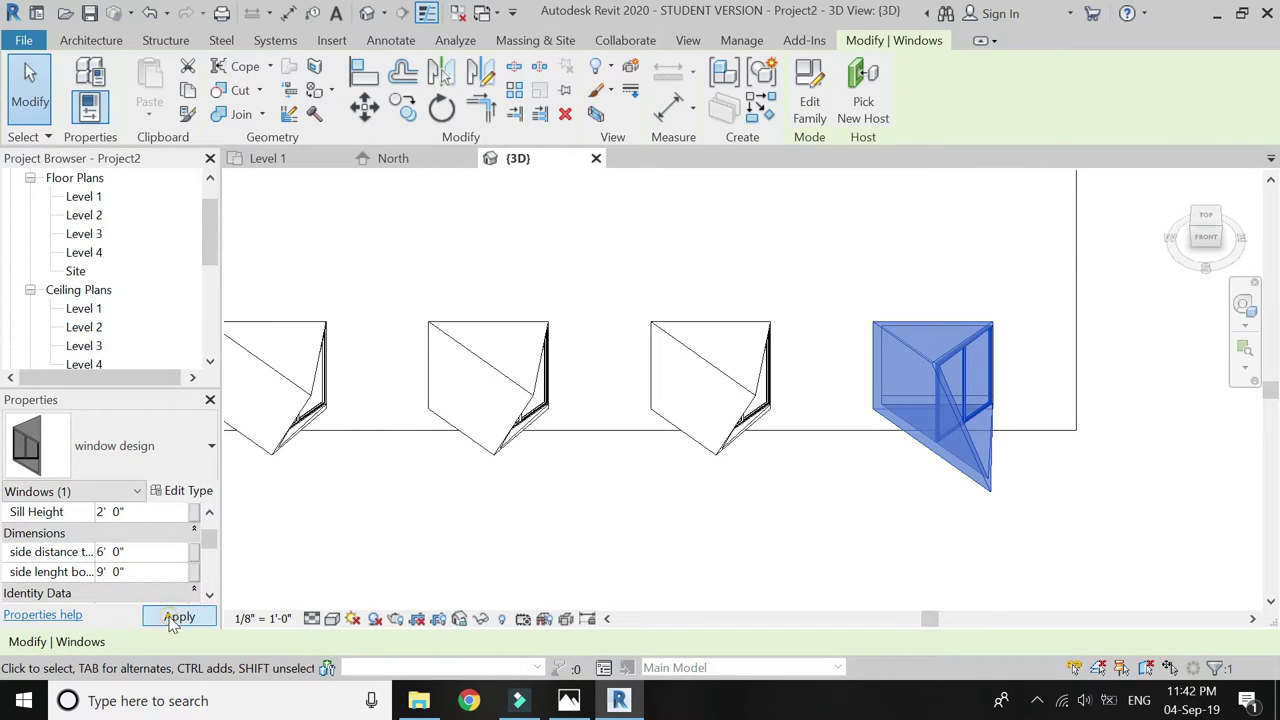
click(550, 575)
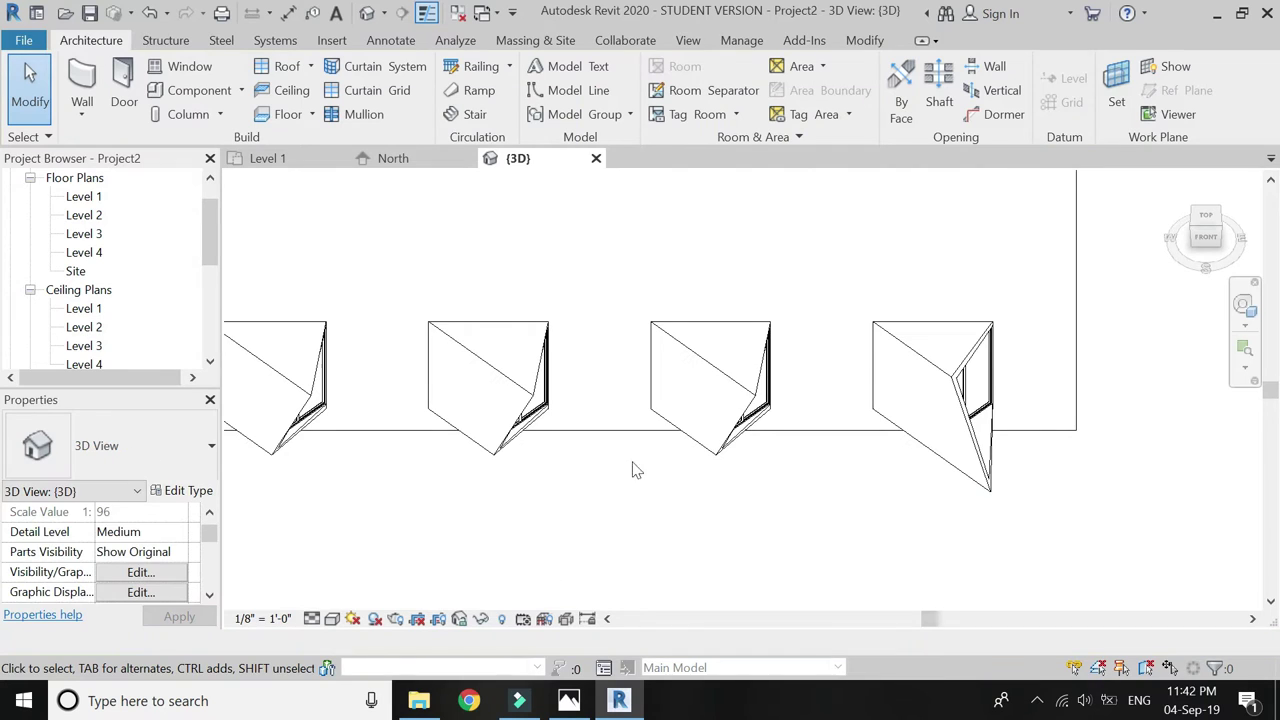
Set another bay window's side length to 6' and apply it
click(698, 373)
click(147, 572)
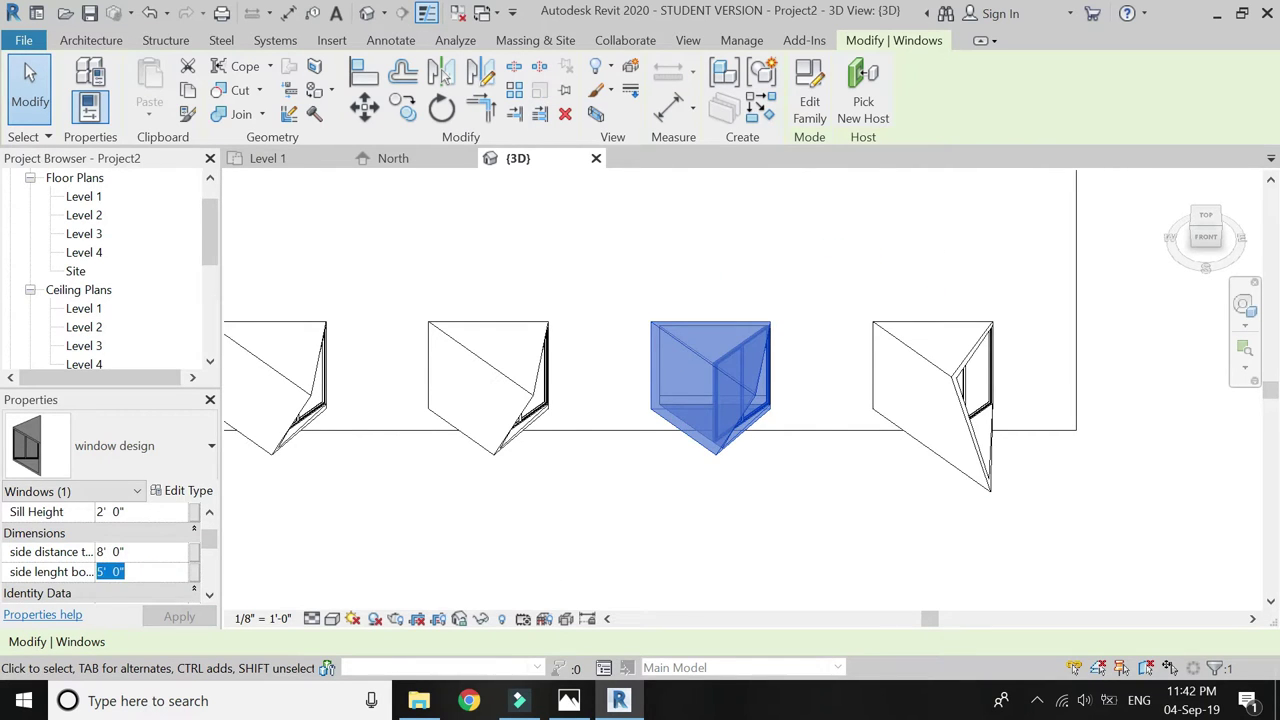
text(6)
click(172, 617)
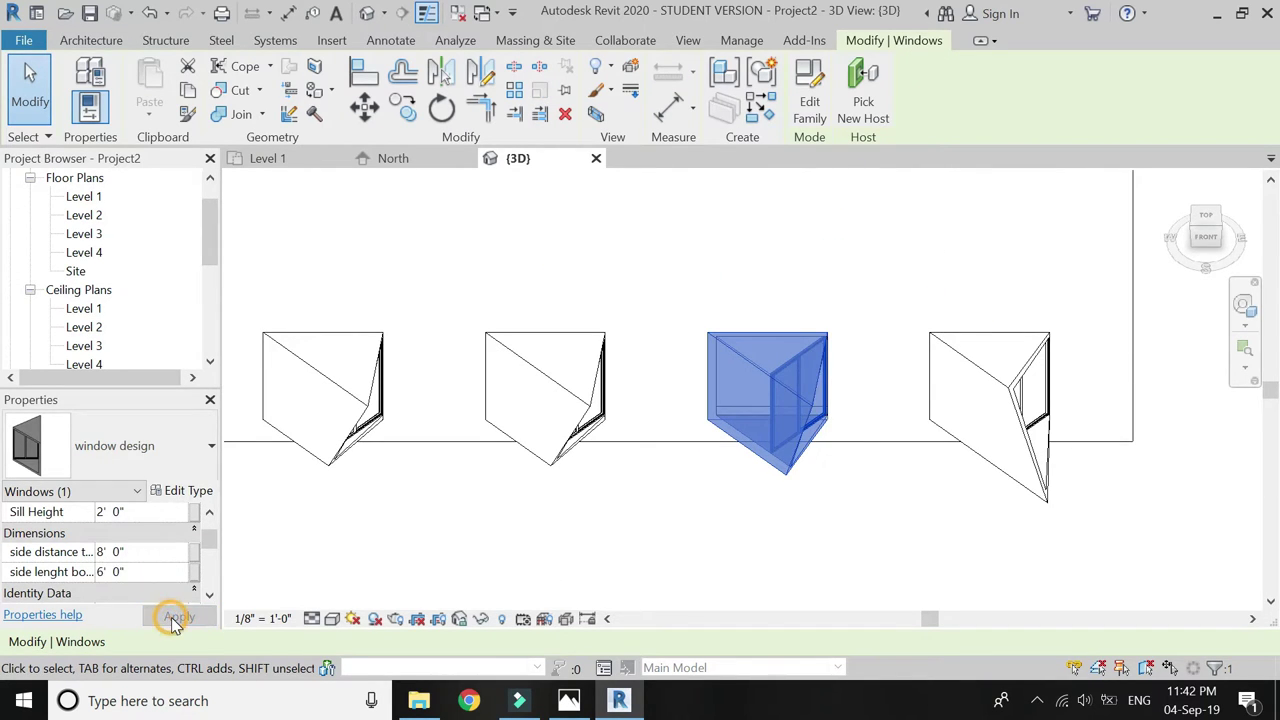
click(457, 537)
Give the next window to the left a 6' 0" side length
click(592, 400)
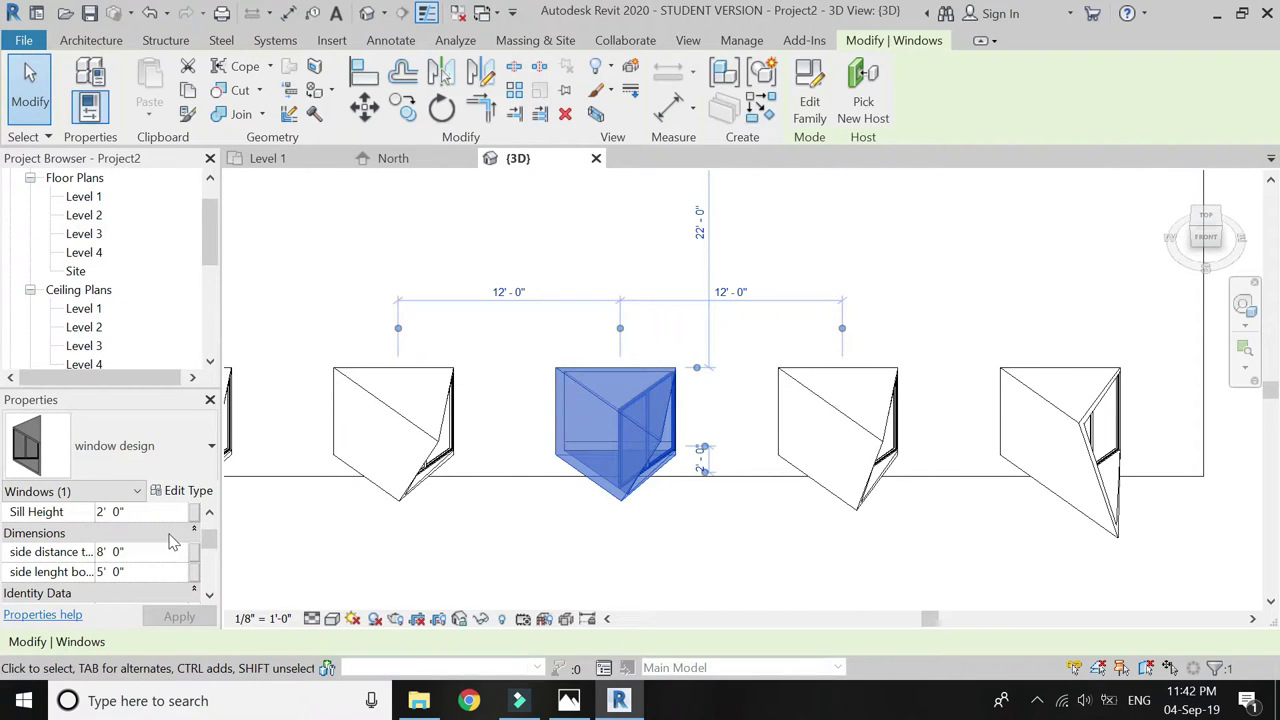
click(143, 552)
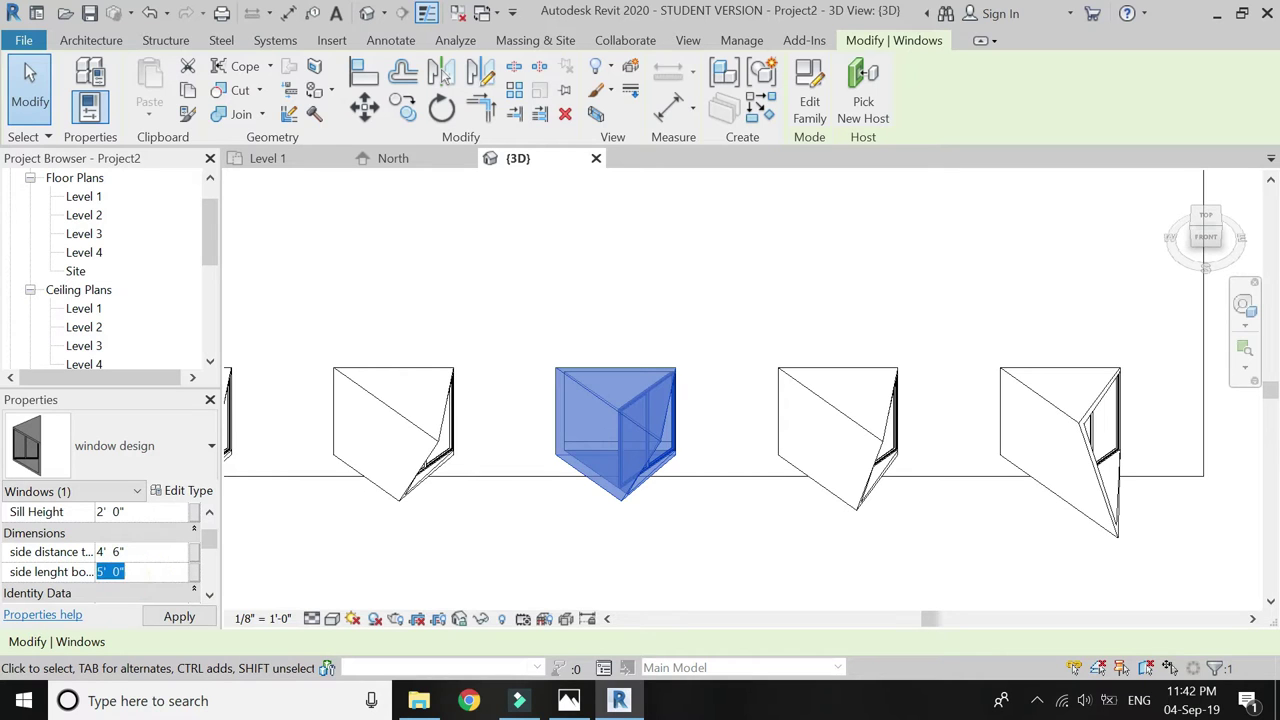
text(6)
click(177, 616)
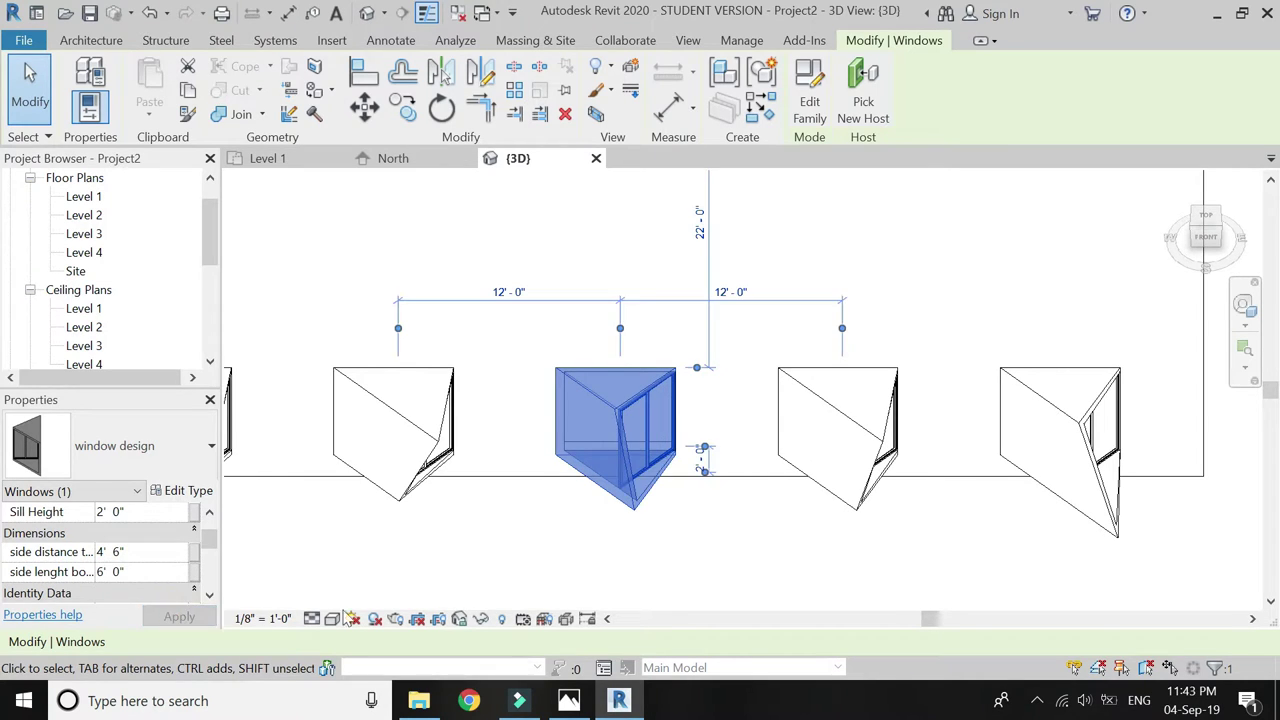
click(957, 443)
scroll(744, 435, down, 3)
Give the centre bay window a 7' side length and 5' side distance
scroll(645, 440, up, 3)
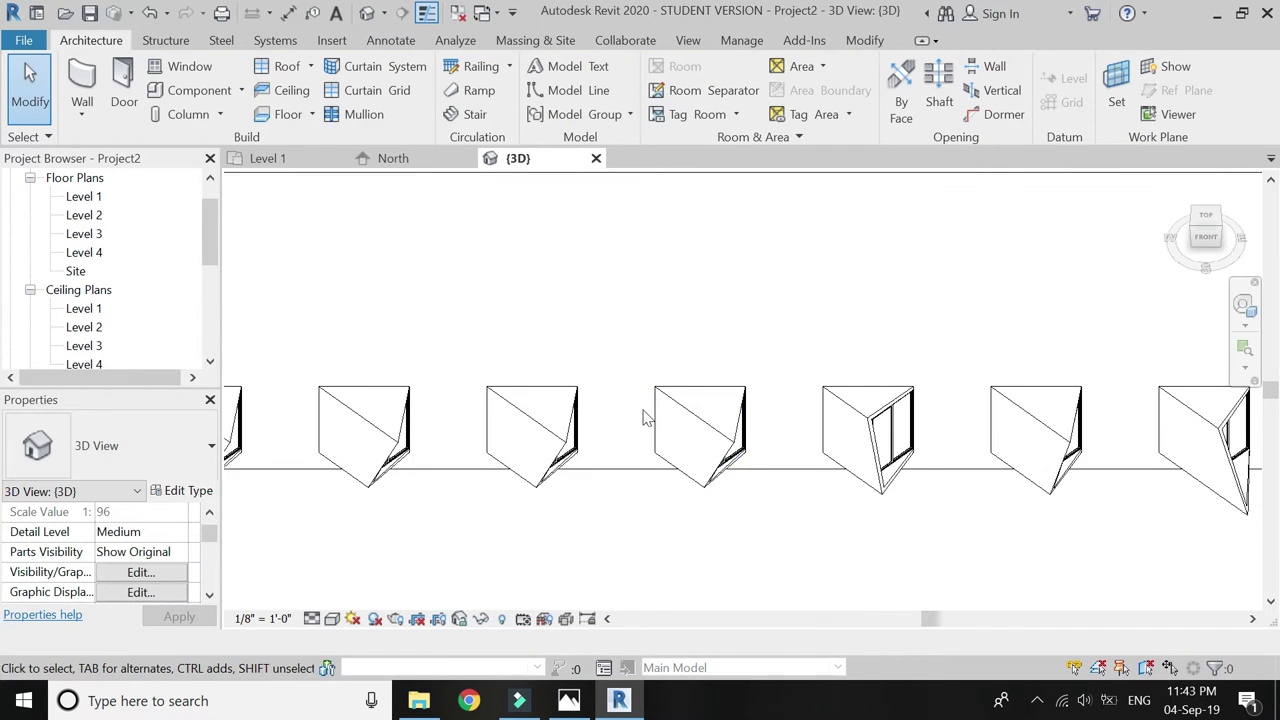
click(670, 440)
click(132, 571)
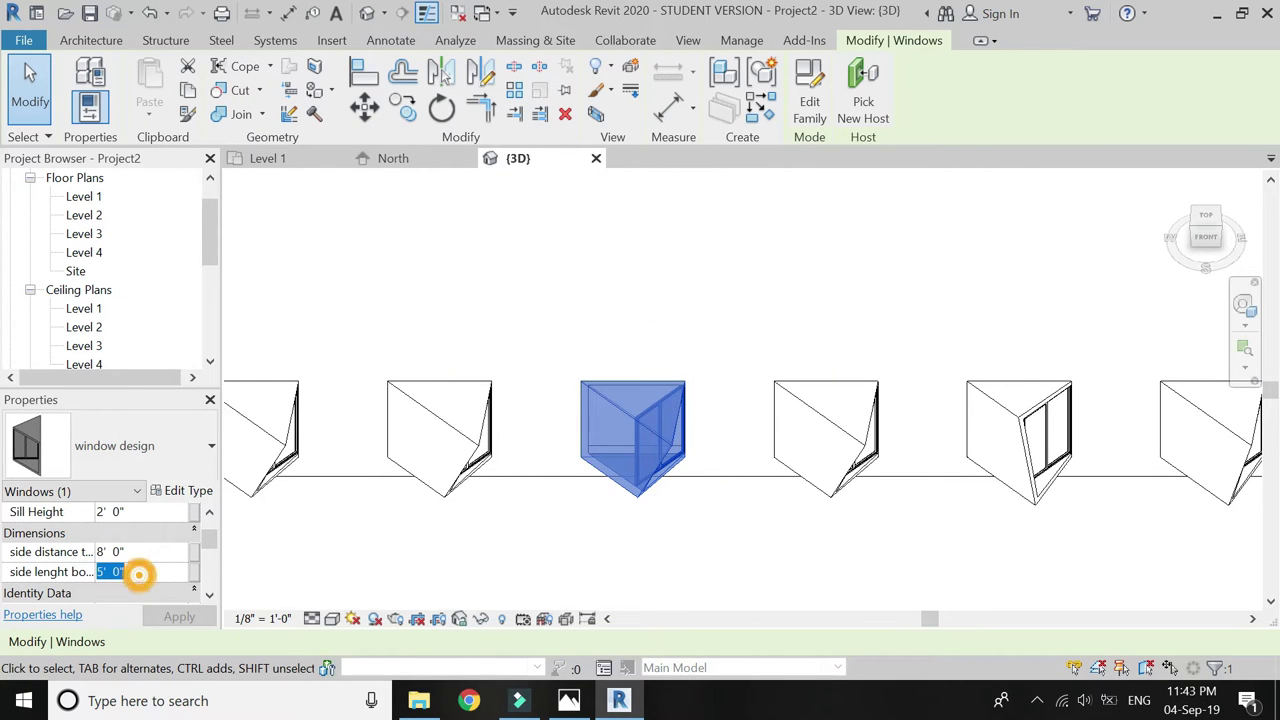
text(7)
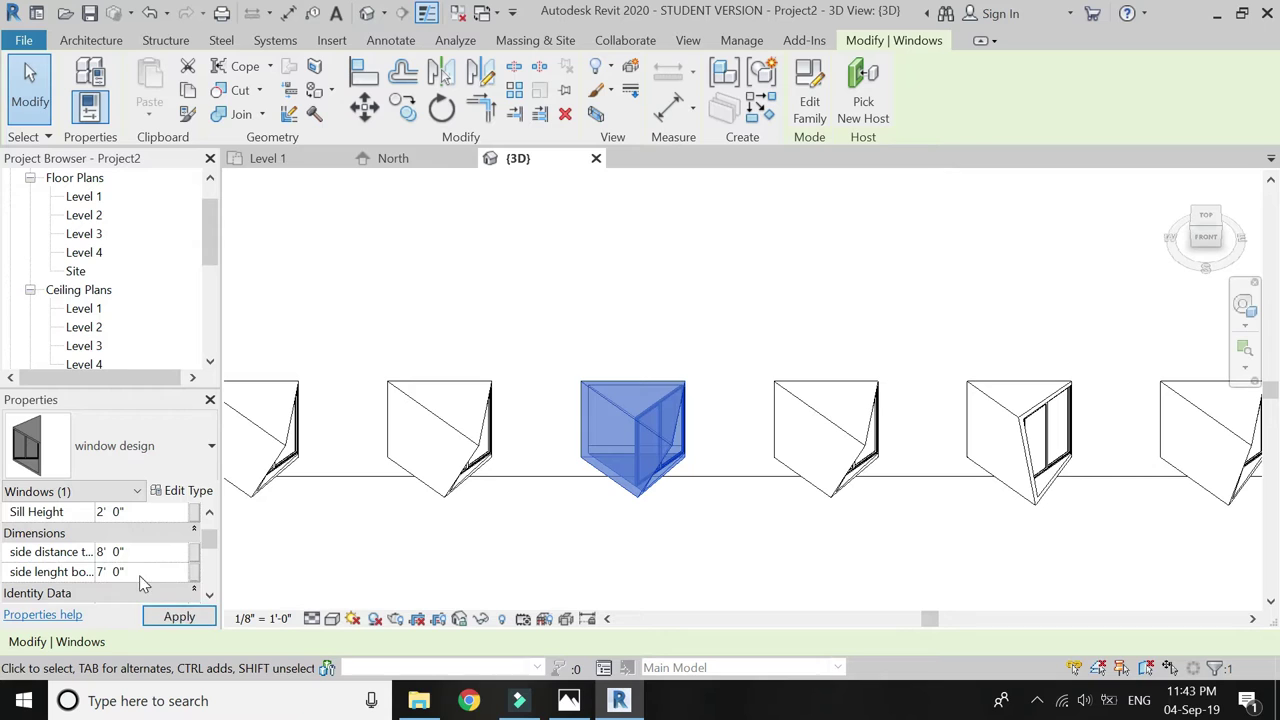
click(183, 620)
click(134, 551)
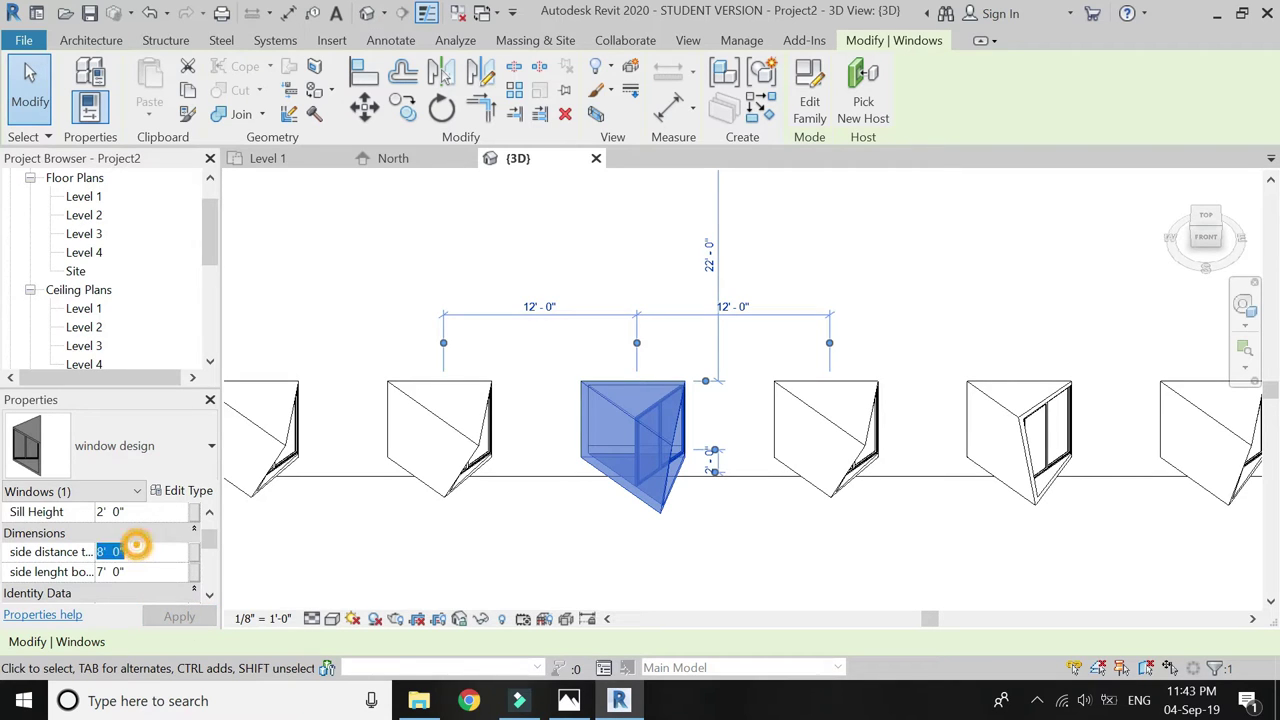
text(5')
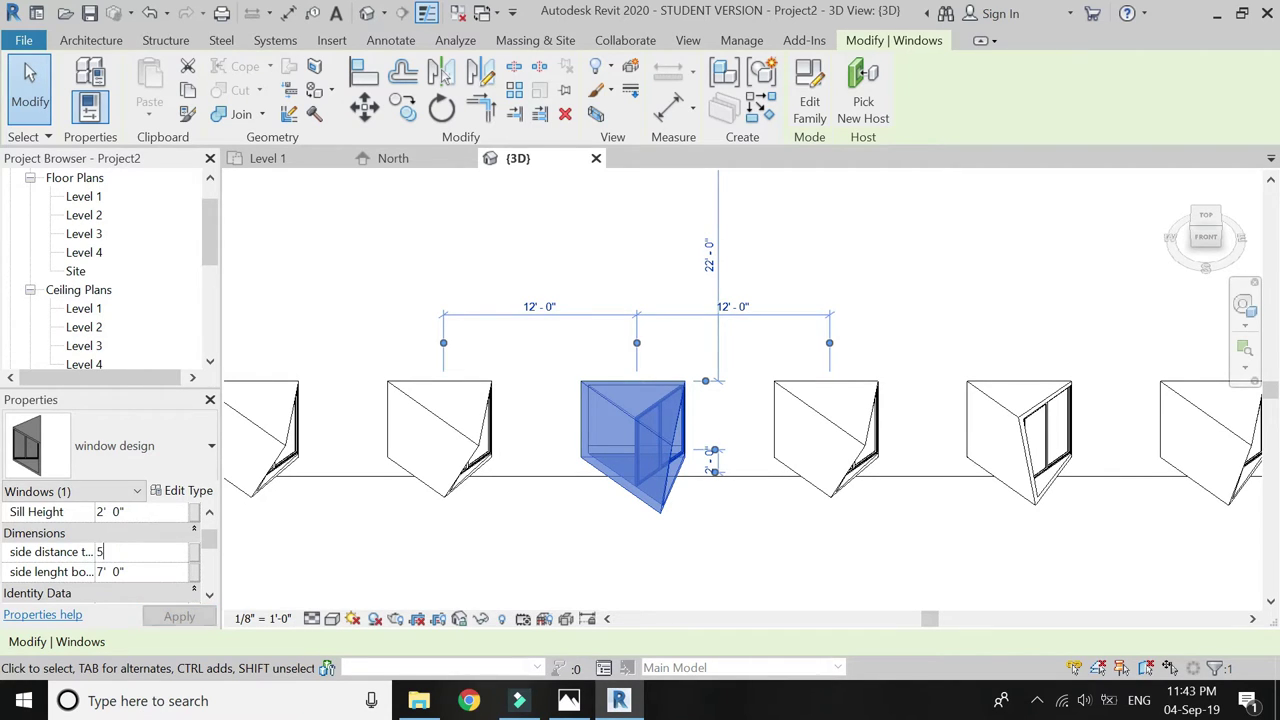
click(180, 617)
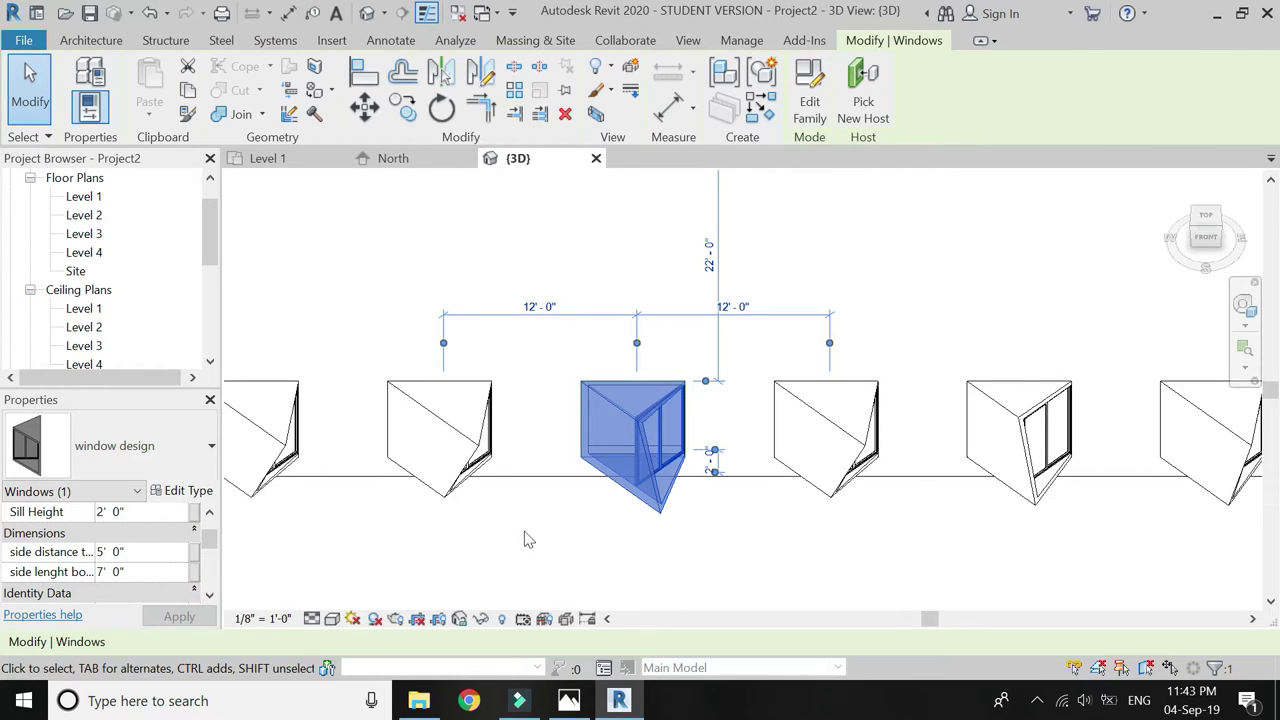
key(Escape)
Set the fourth bay window's side distance to 7'
scroll(834, 457, down, 3)
scroll(815, 455, down, 2)
scroll(595, 460, up, 3)
click(708, 462)
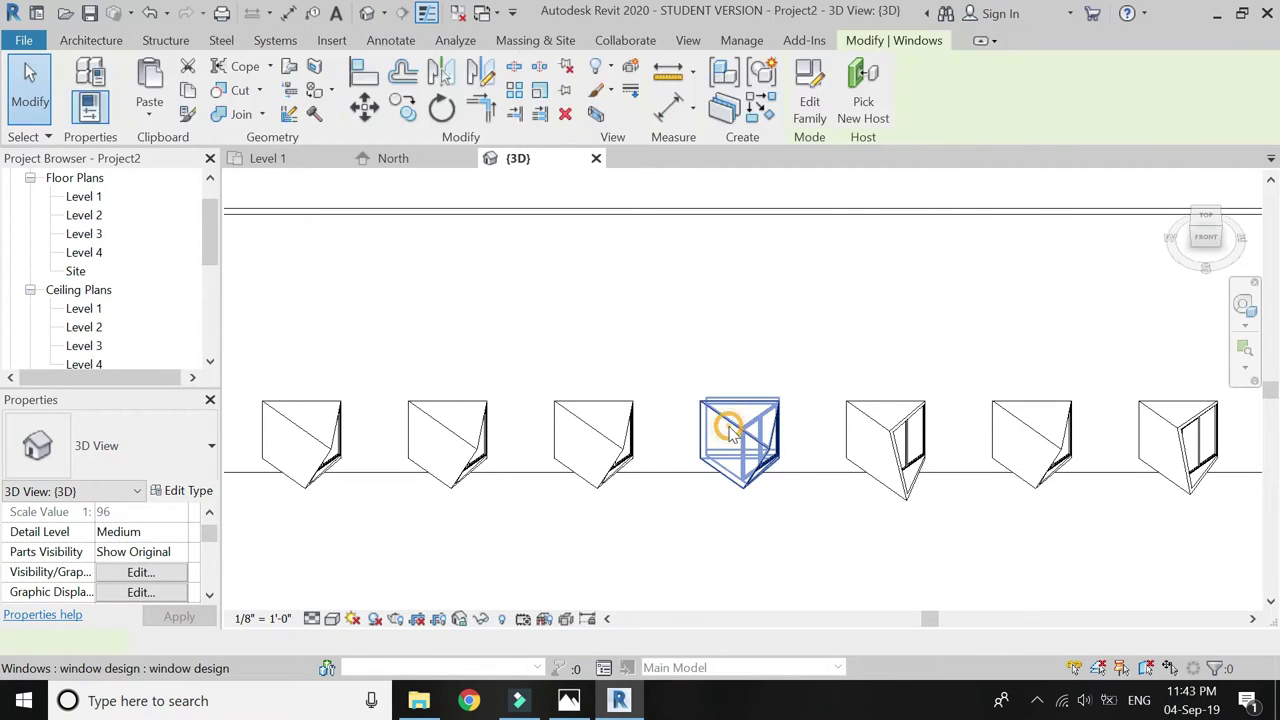
click(112, 551)
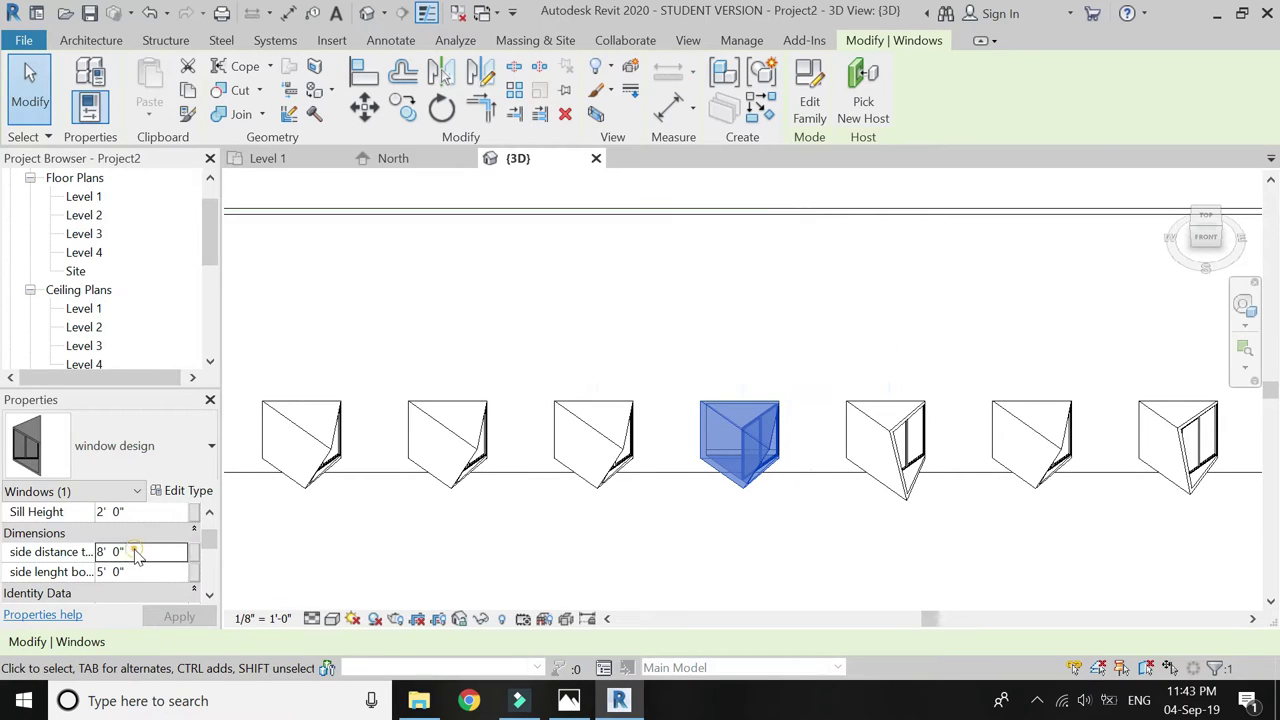
text(7)
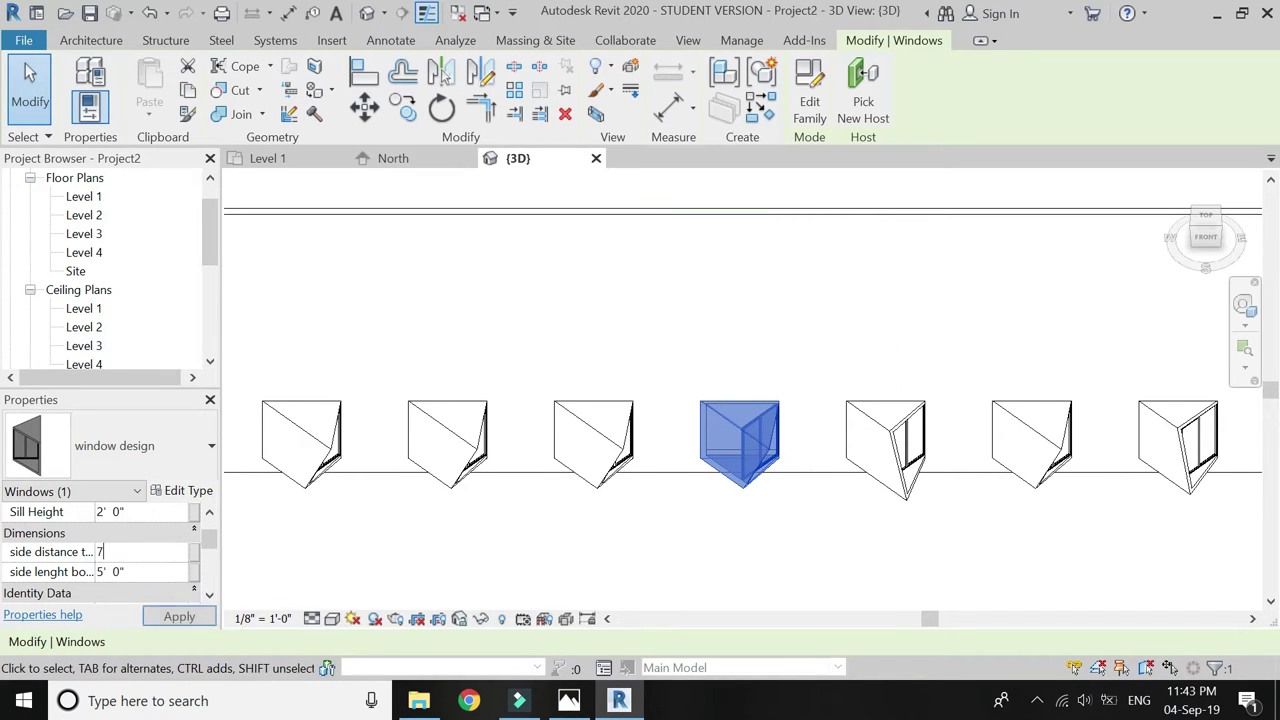
click(180, 616)
click(785, 500)
Select another bay window and set its side length to 5' 6"
scroll(534, 491, down, 3)
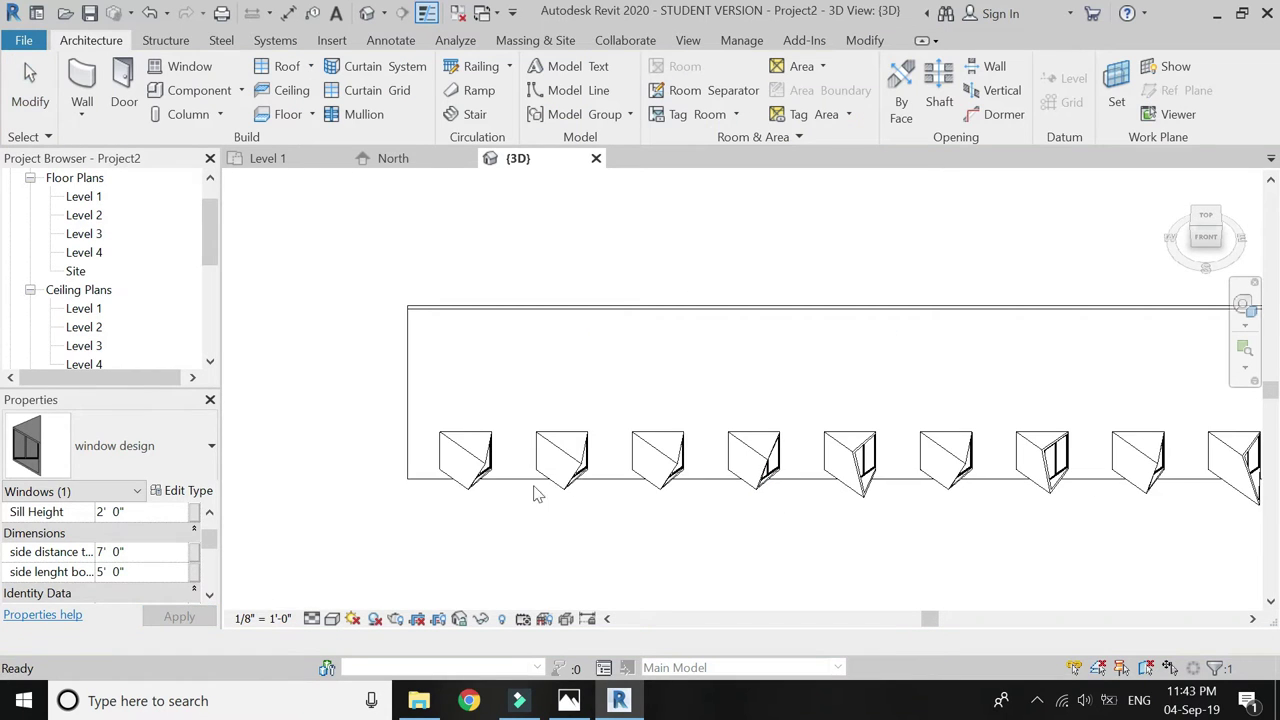
scroll(560, 440, up, 3)
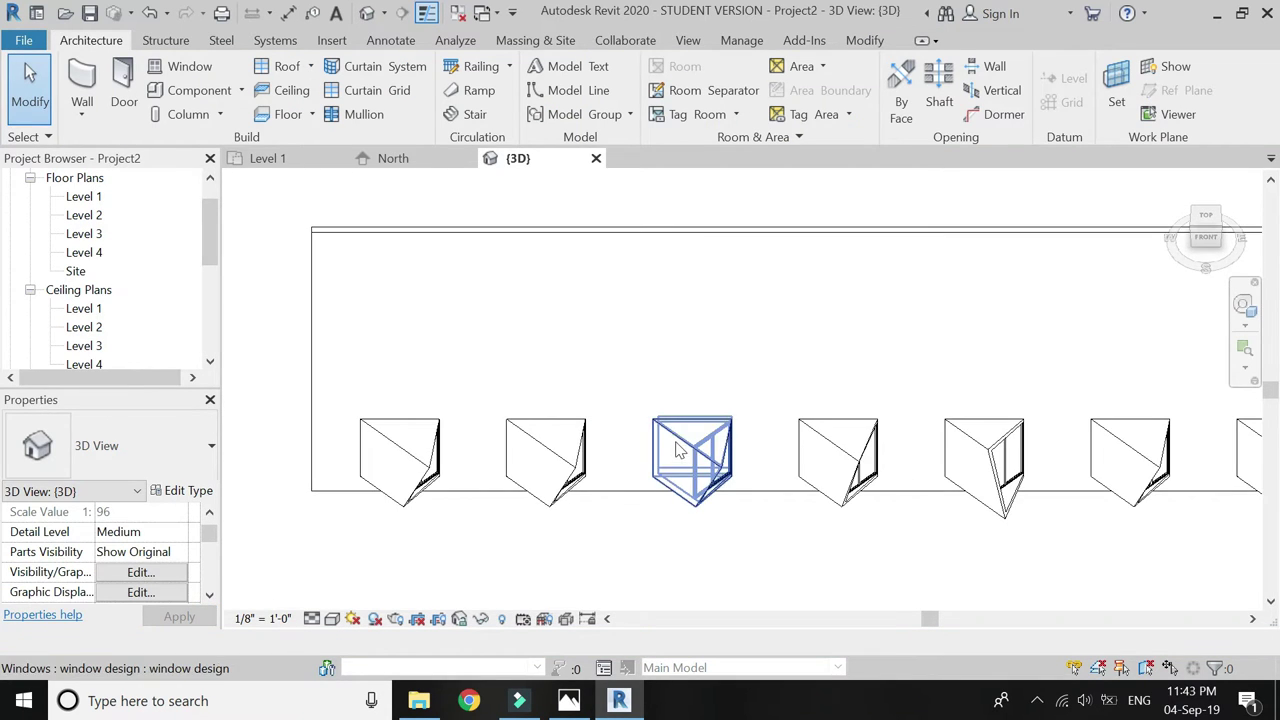
click(656, 480)
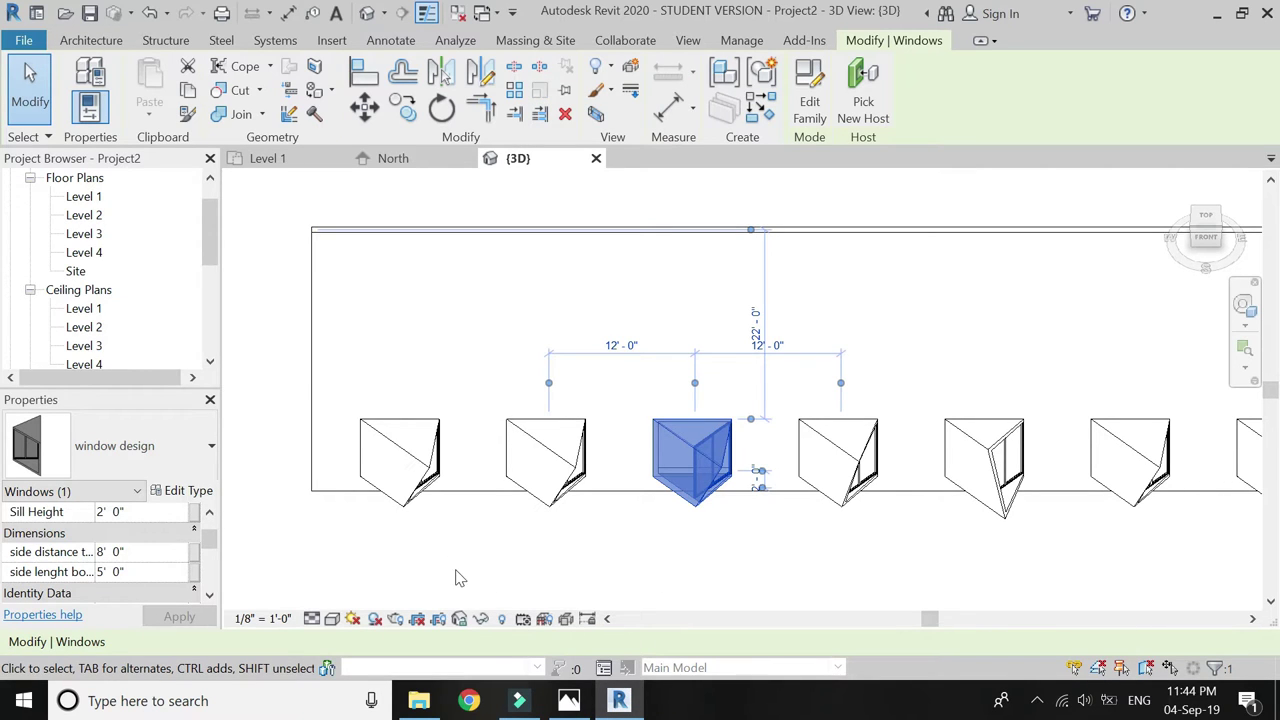
double_click(125, 571)
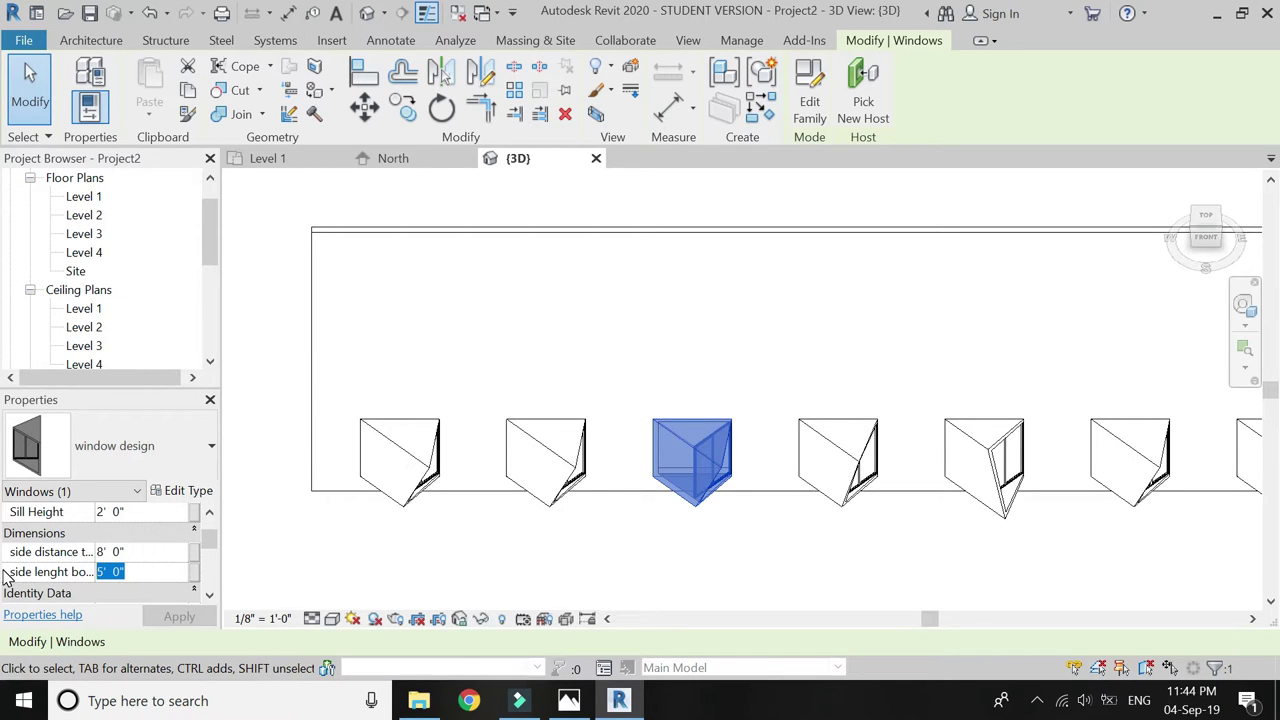
text(5)
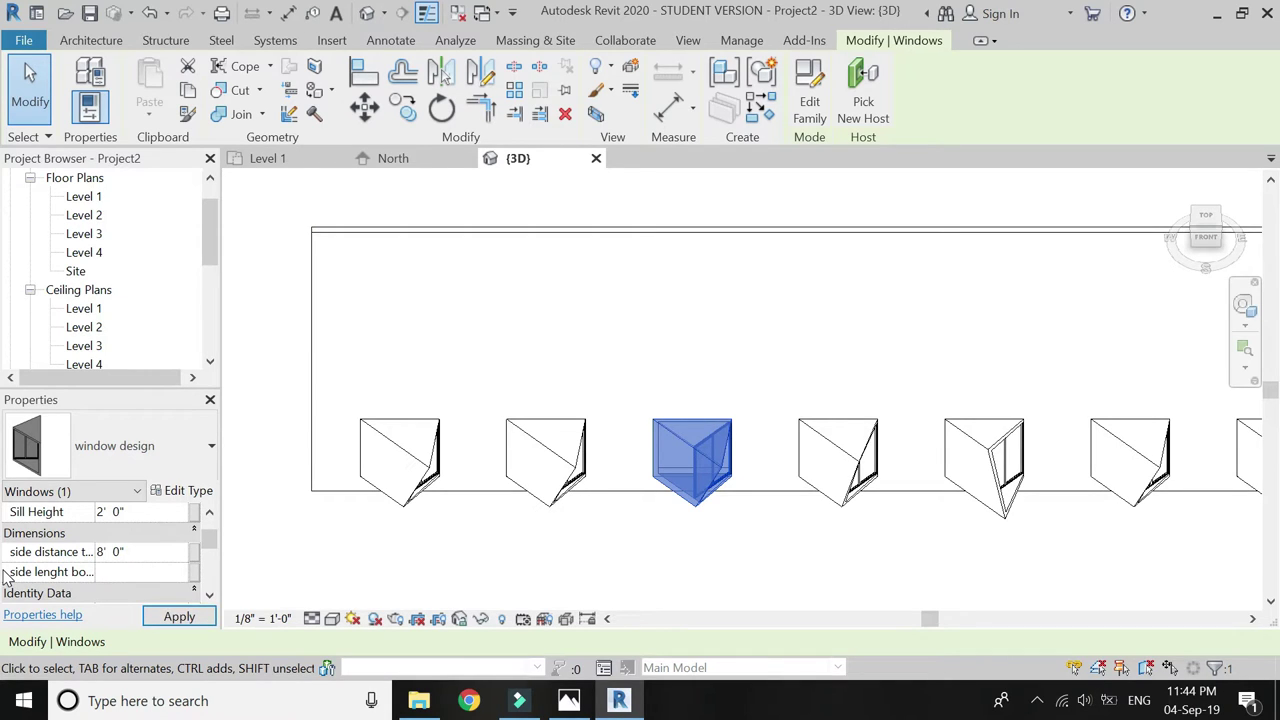
text(' 6)
key(Return)
Cancel the accidental Wall tool and apply a 4' 6" side distance to the same window
double_click(130, 551)
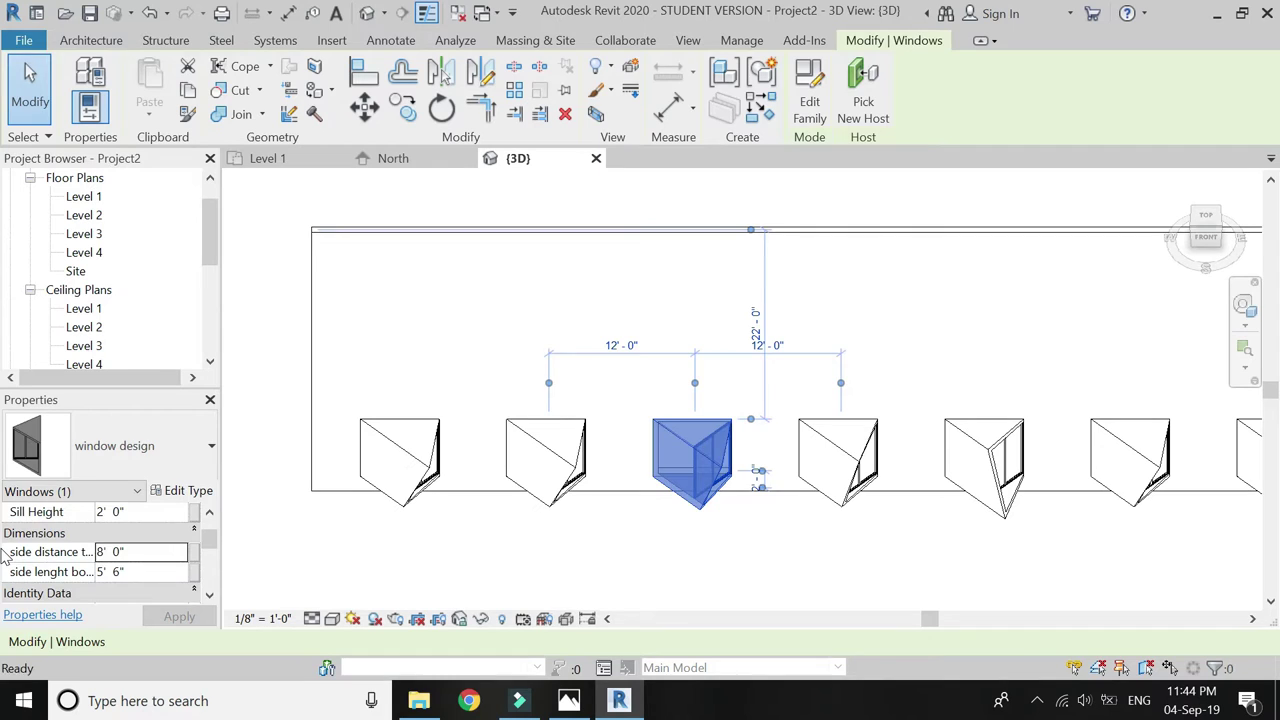
key(w)
key(a)
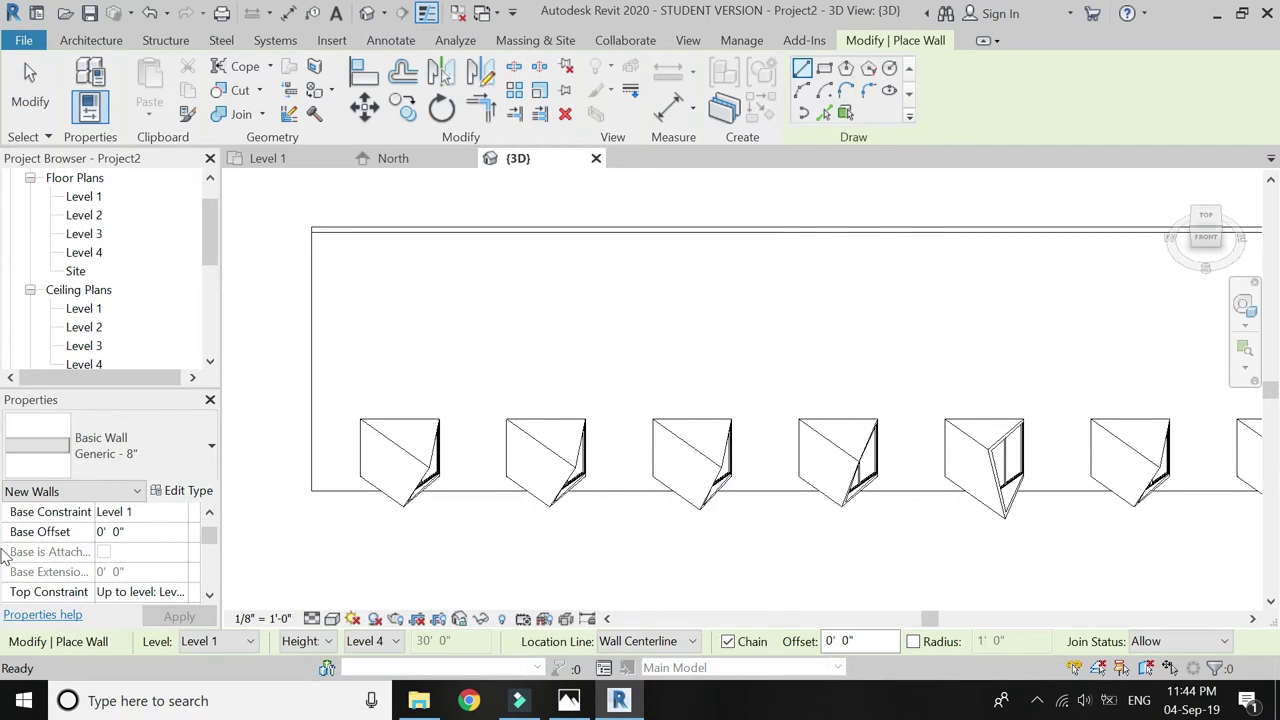
key(Escape)
click(693, 445)
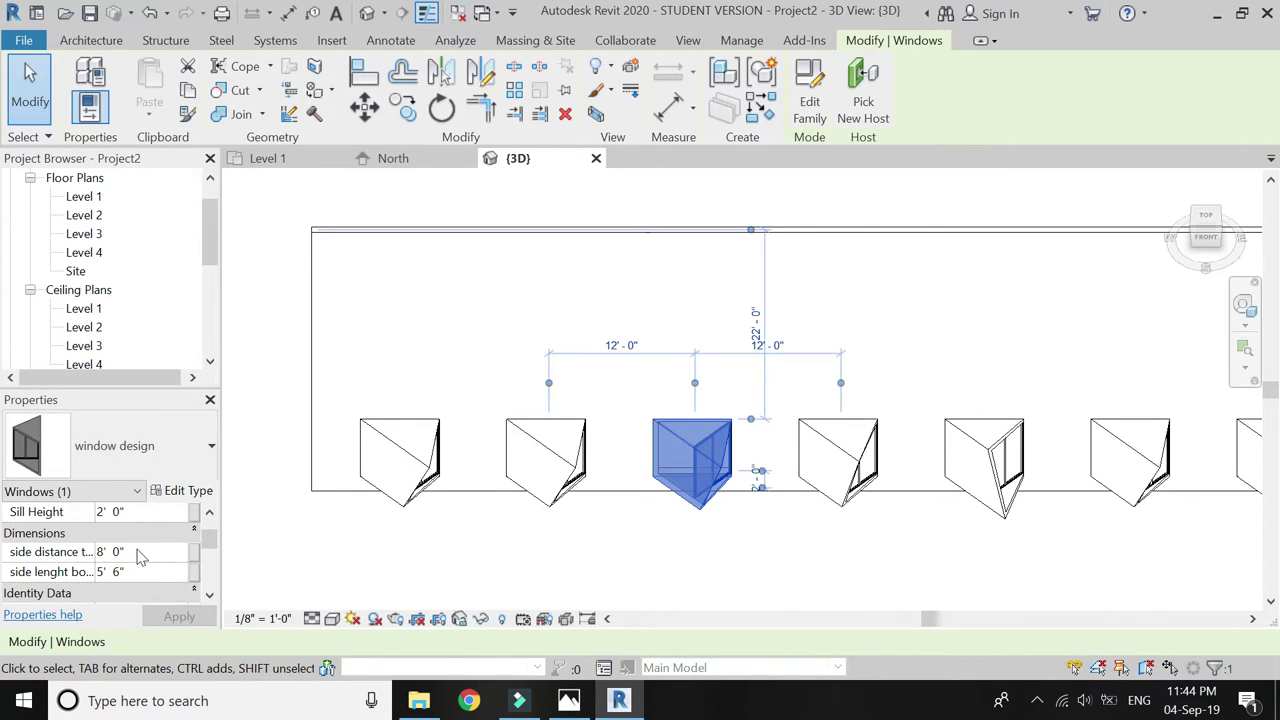
click(140, 557)
text(4')
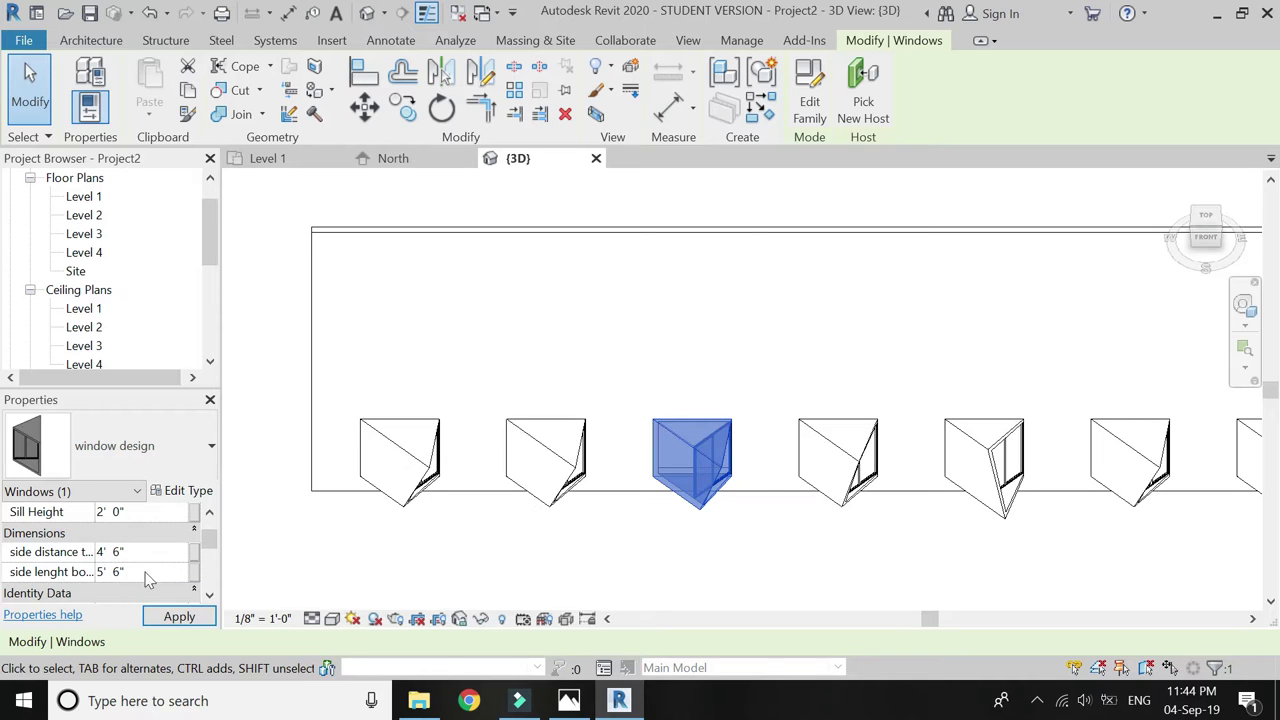
click(179, 616)
key(Escape)
Resize the next bay window to a 5' side distance and 6' side length
scroll(656, 471, up, 2)
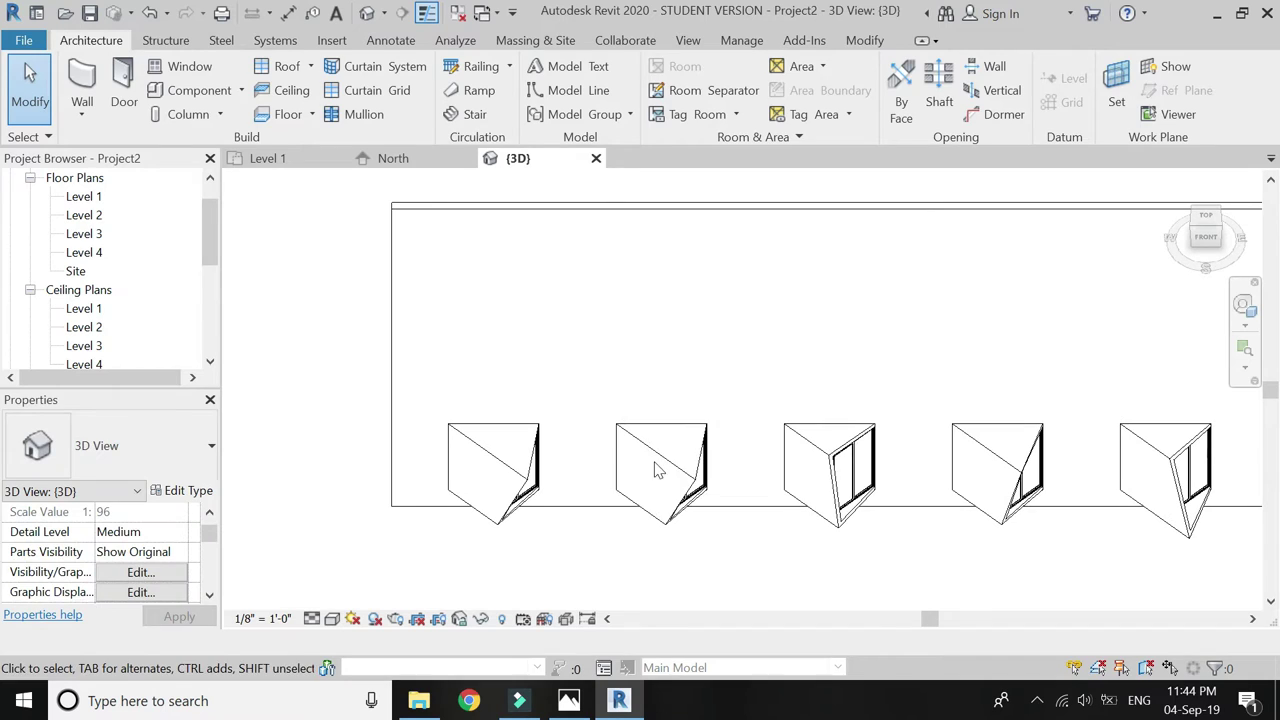
click(657, 468)
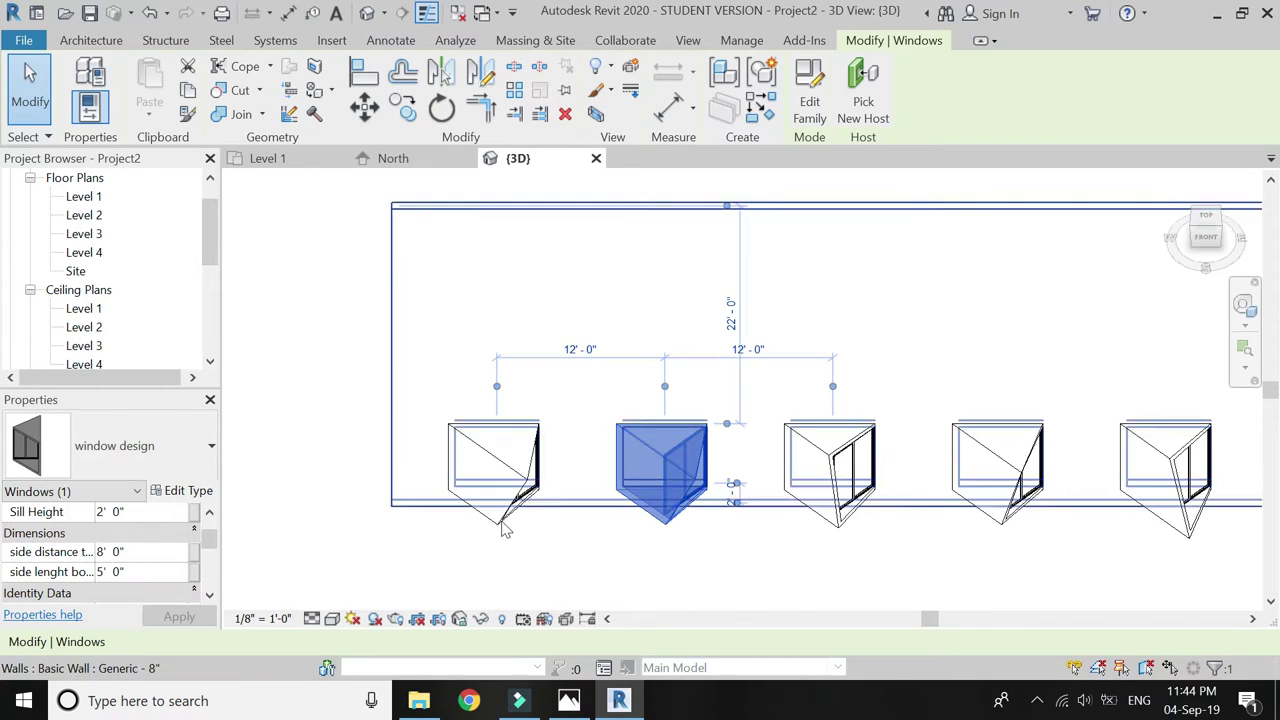
click(128, 553)
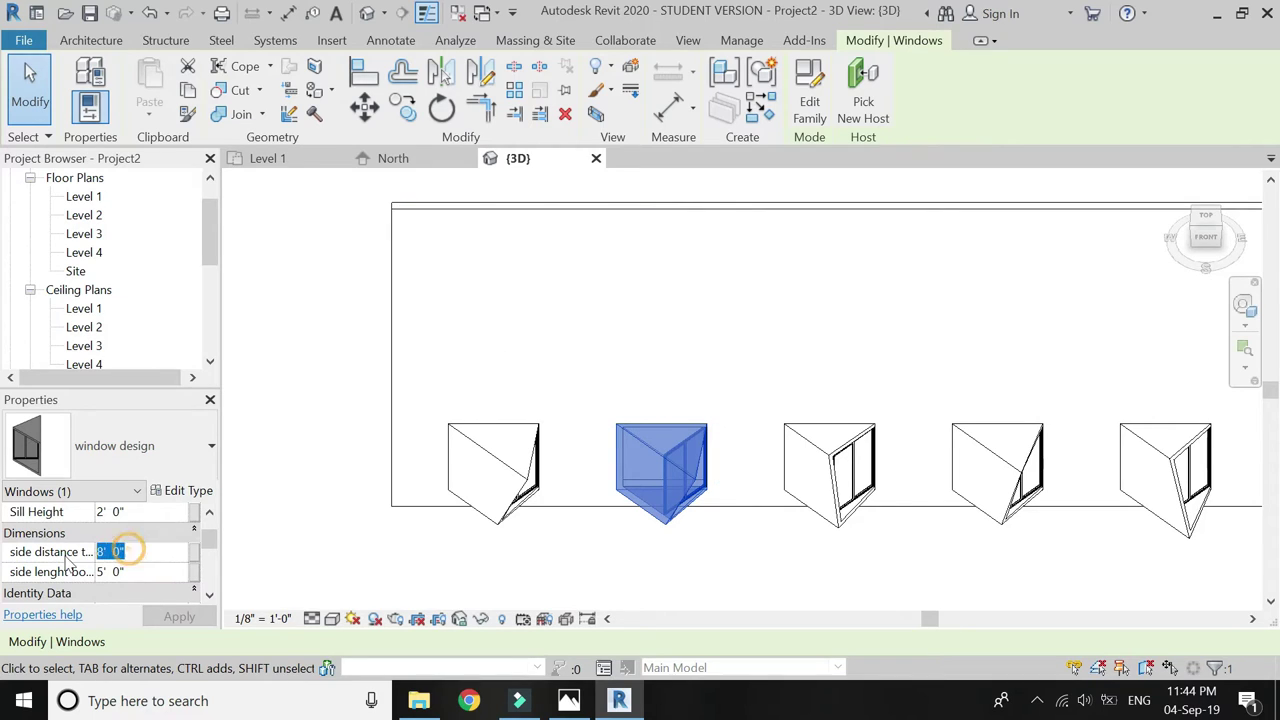
text(5')
click(134, 571)
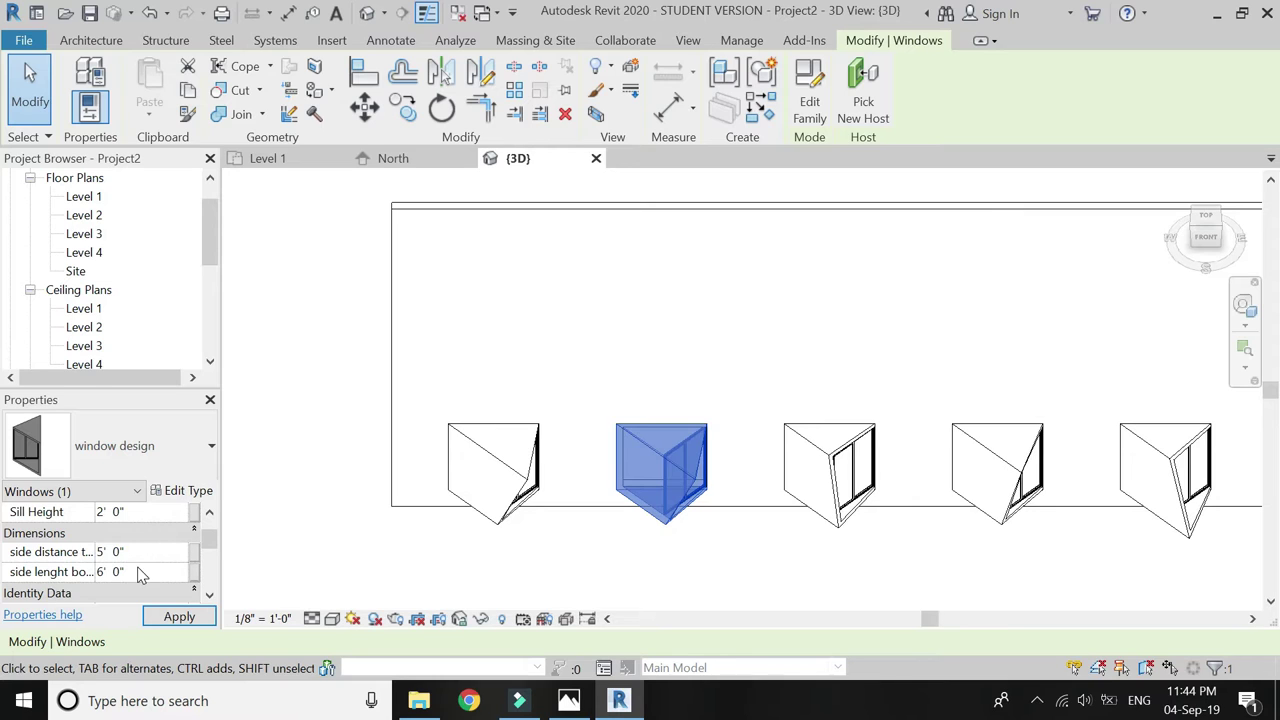
click(170, 617)
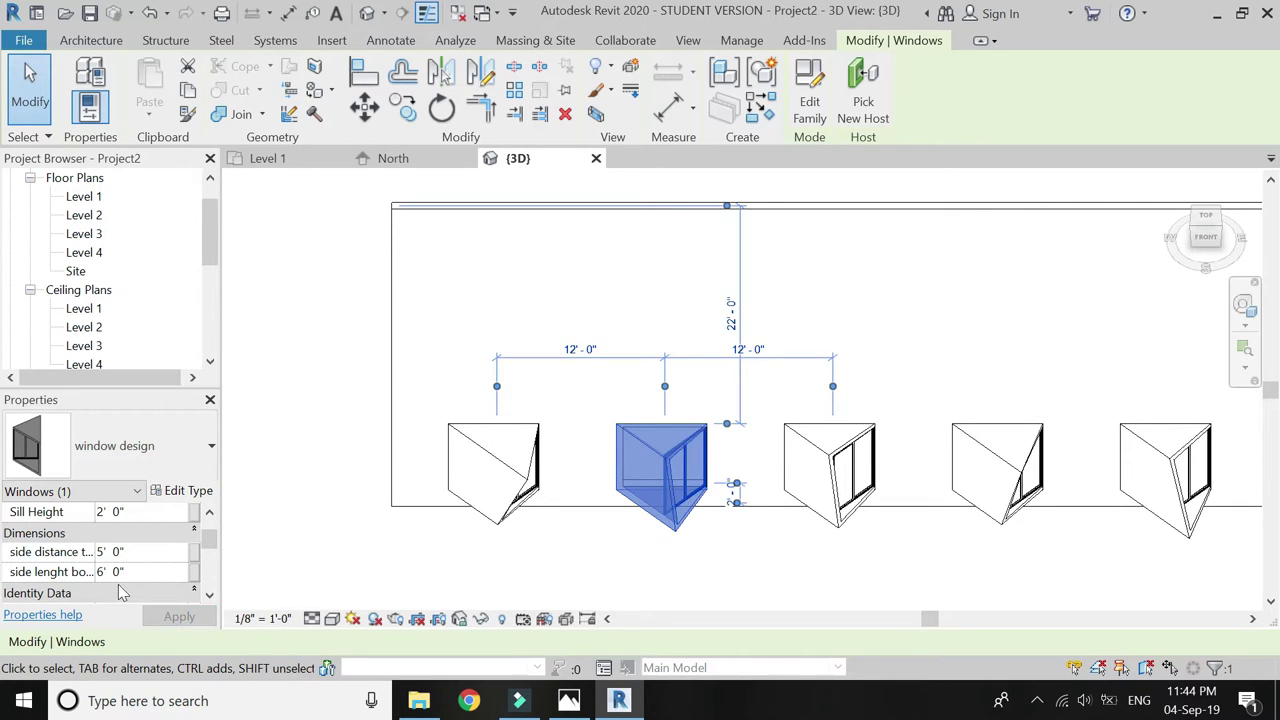
Re-edit that window to a 6' side distance and 5' side length
click(129, 551)
click(130, 551)
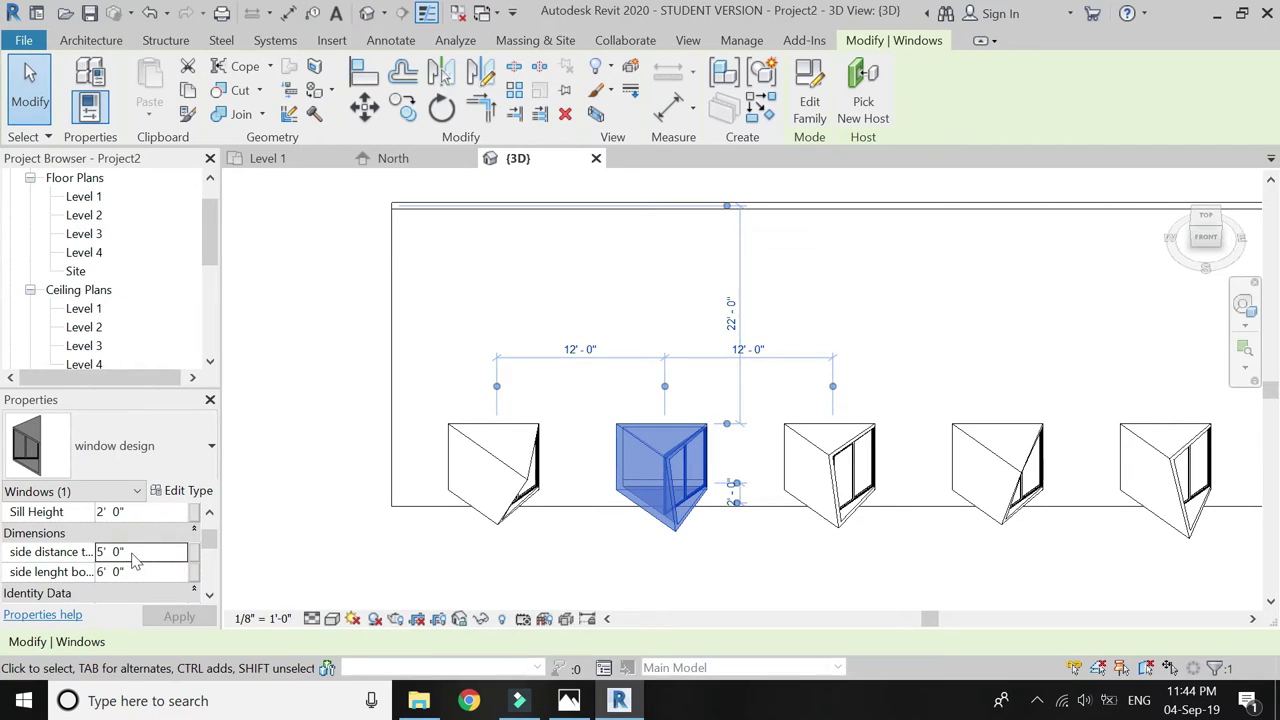
double_click(126, 550)
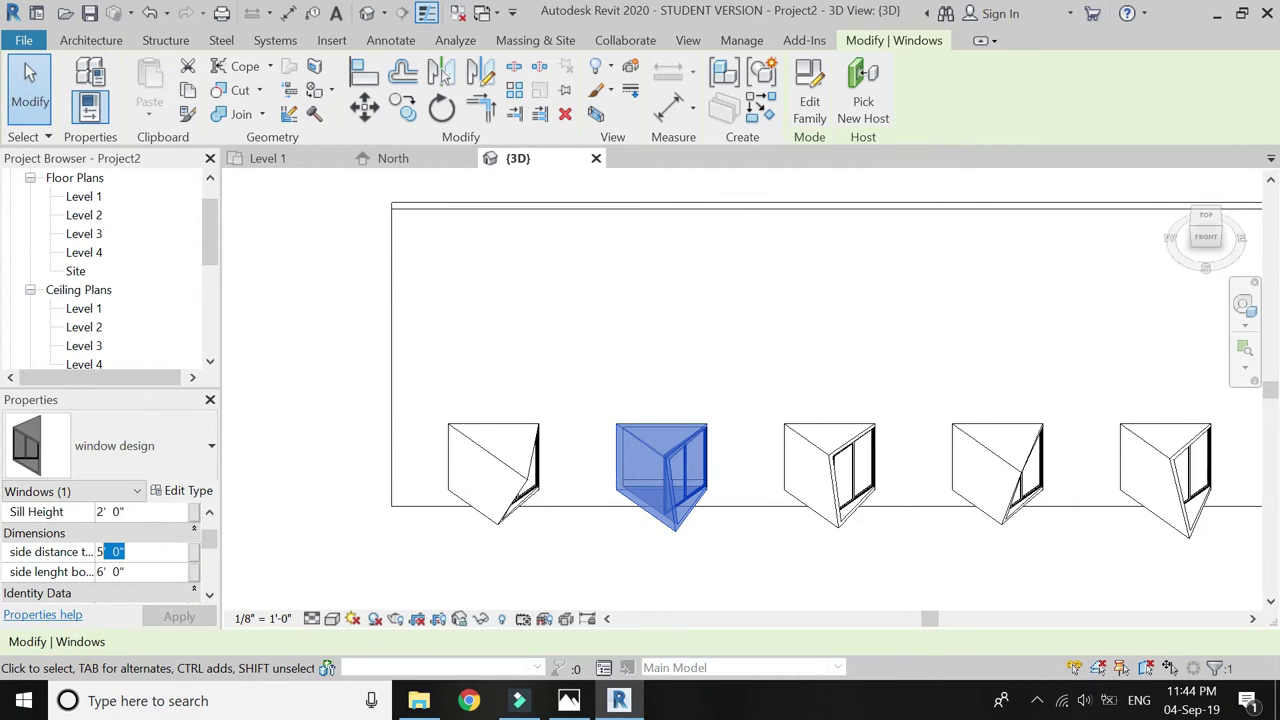
key(BackSpace)
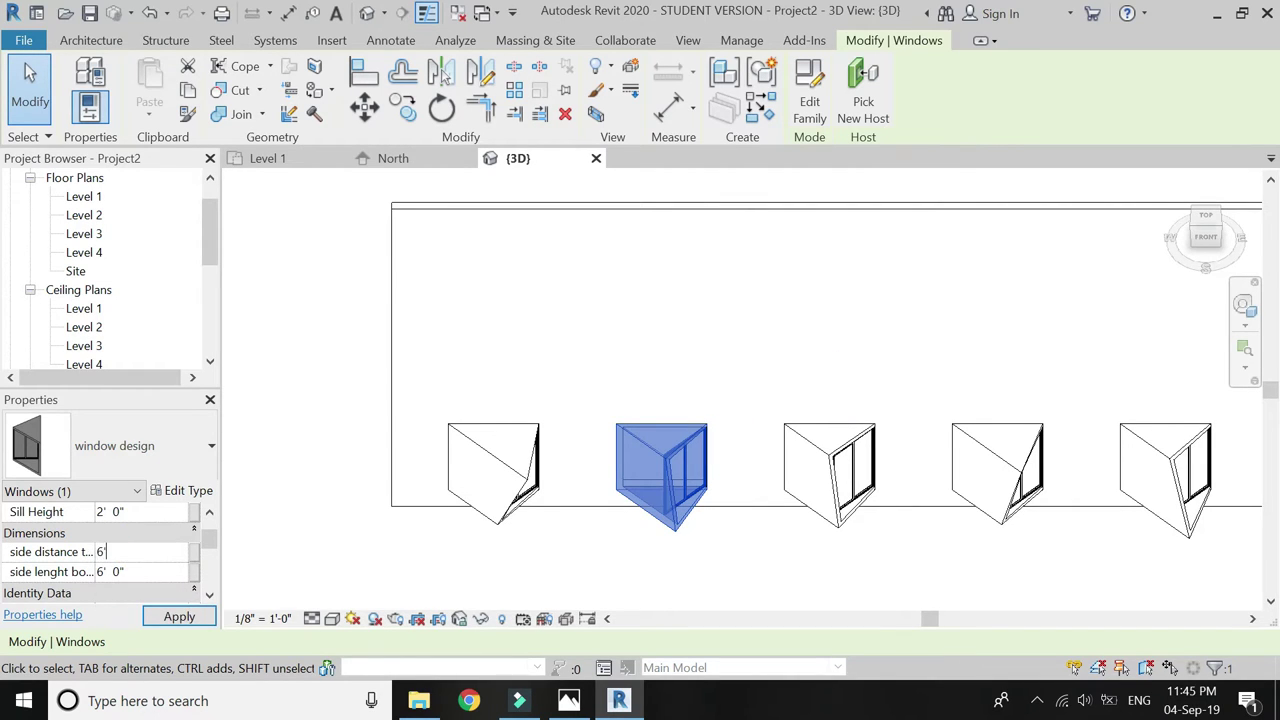
click(139, 575)
text(5)
click(168, 616)
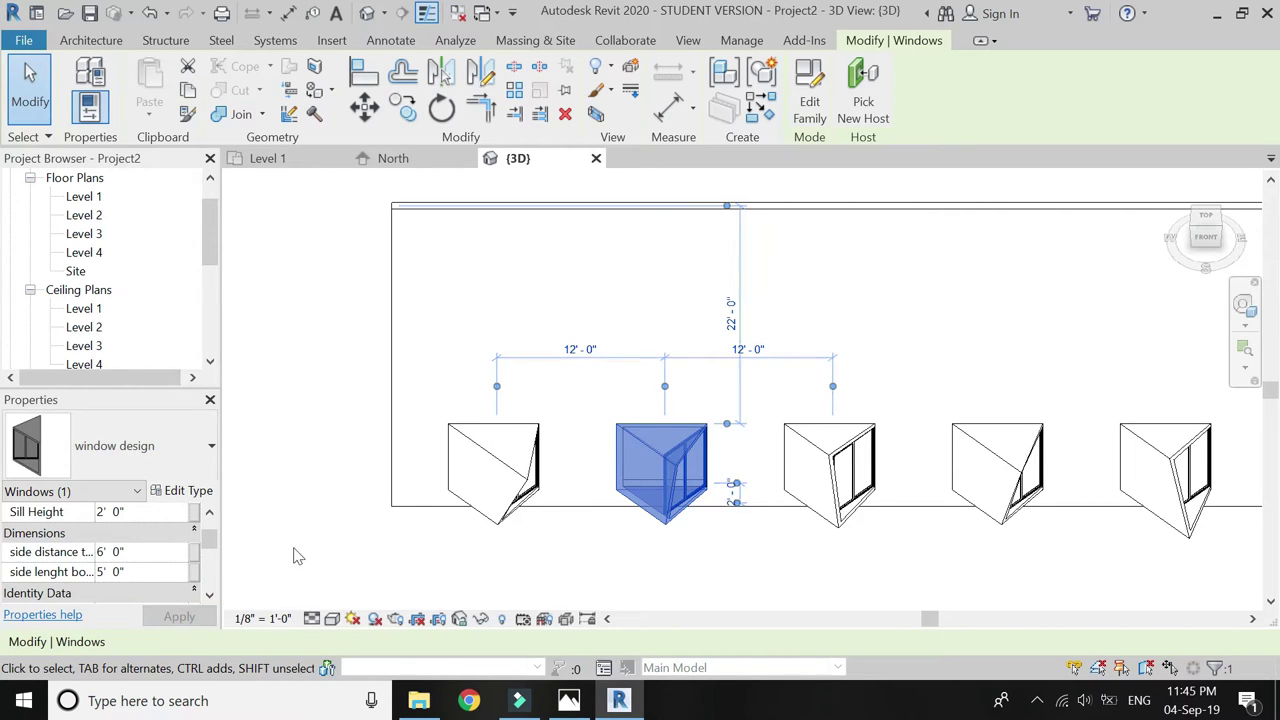
key(Escape)
Give the first bay window a 5' side distance and 7' side length, then return to the facade project
click(472, 452)
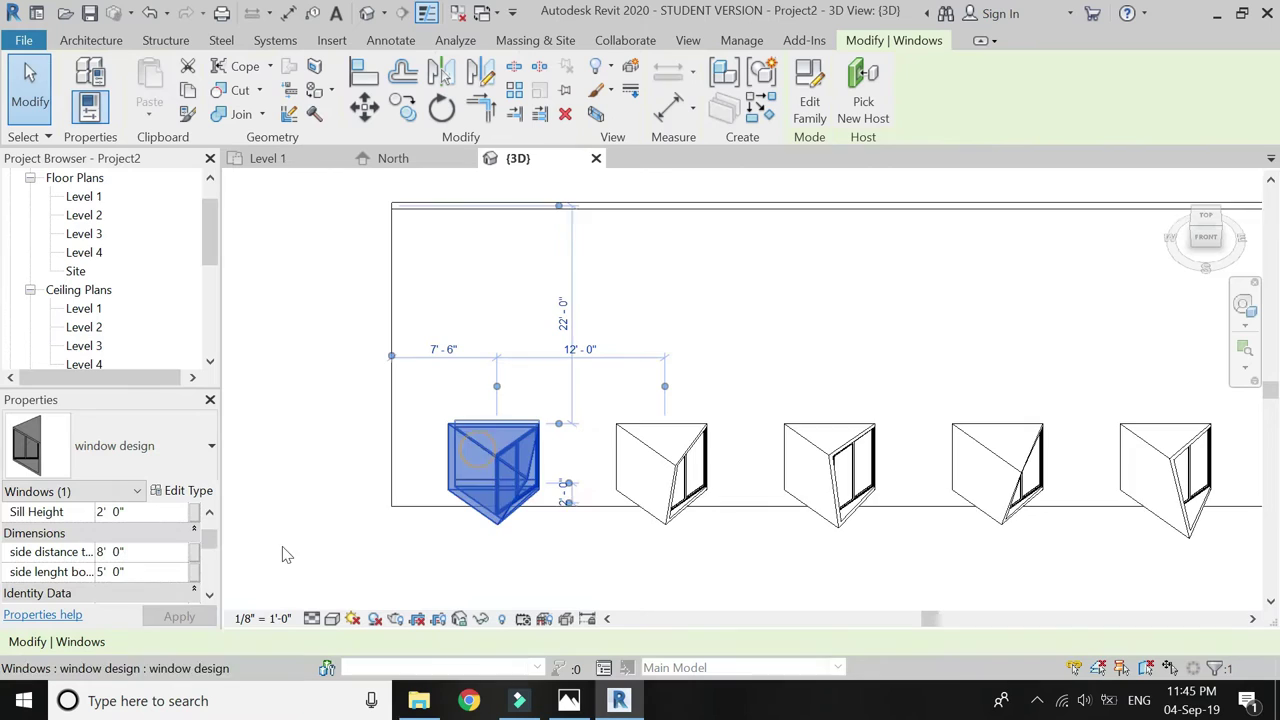
click(137, 552)
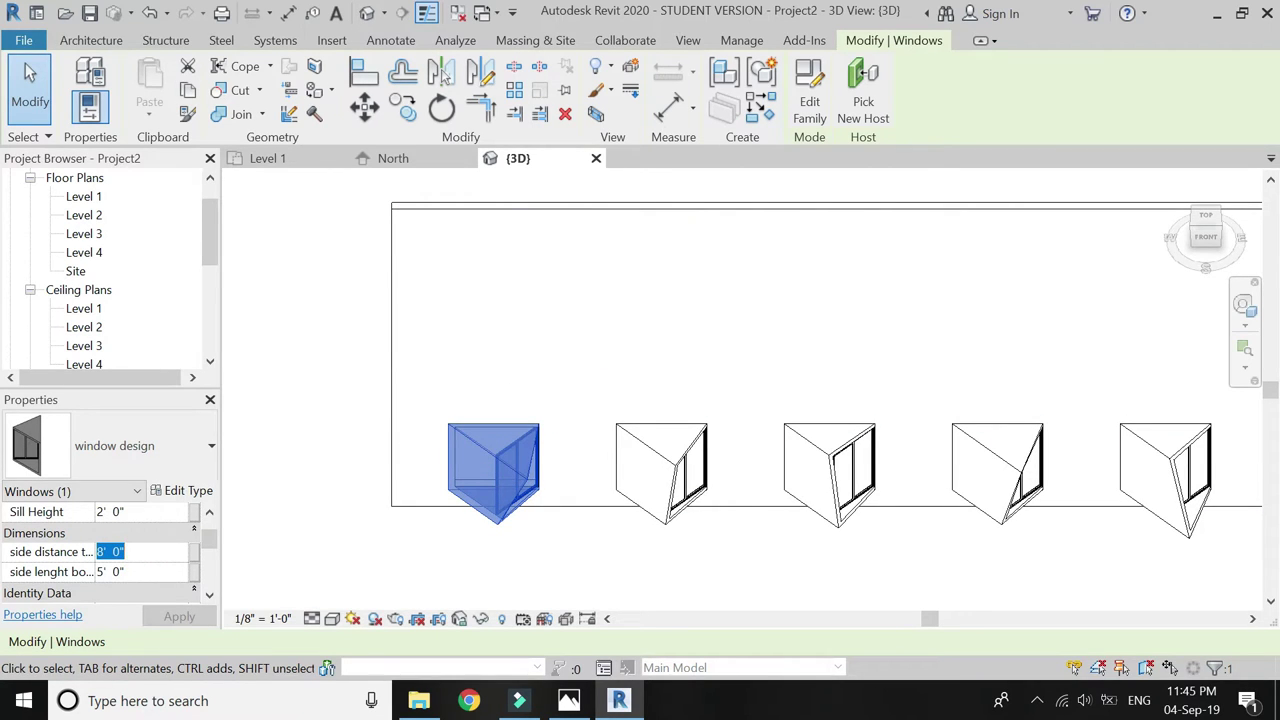
text(5')
click(148, 571)
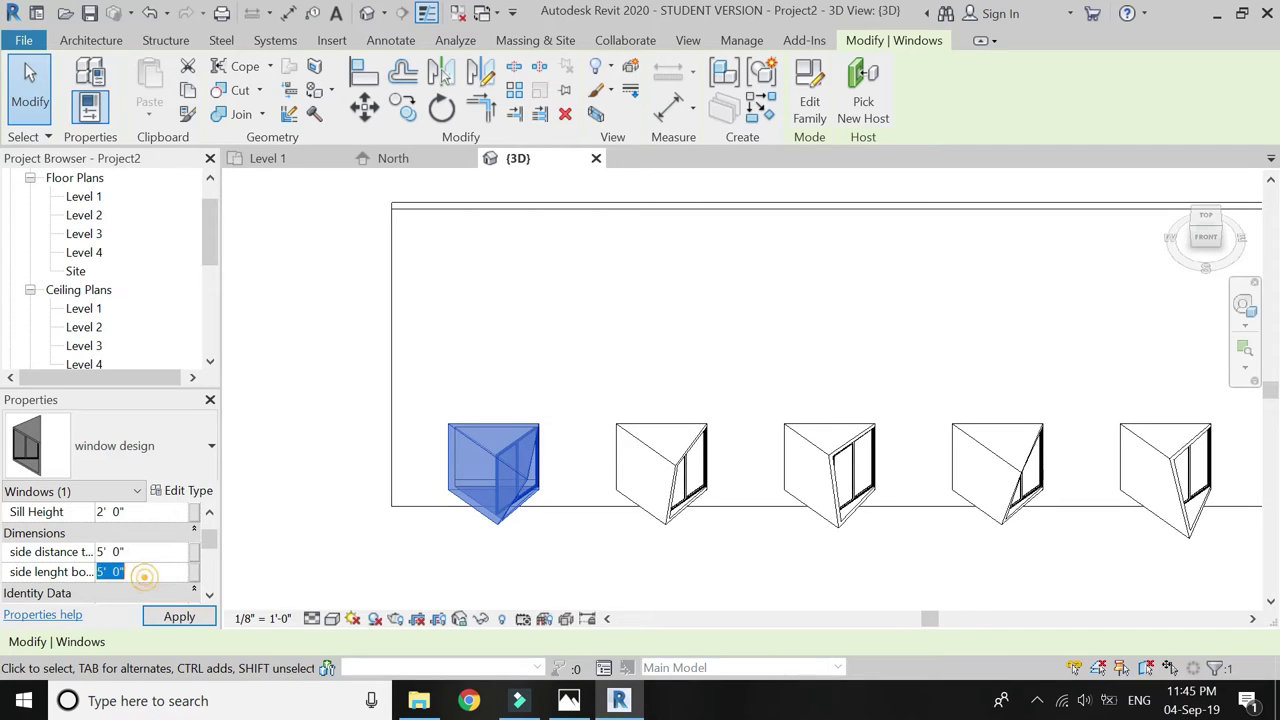
text(7)
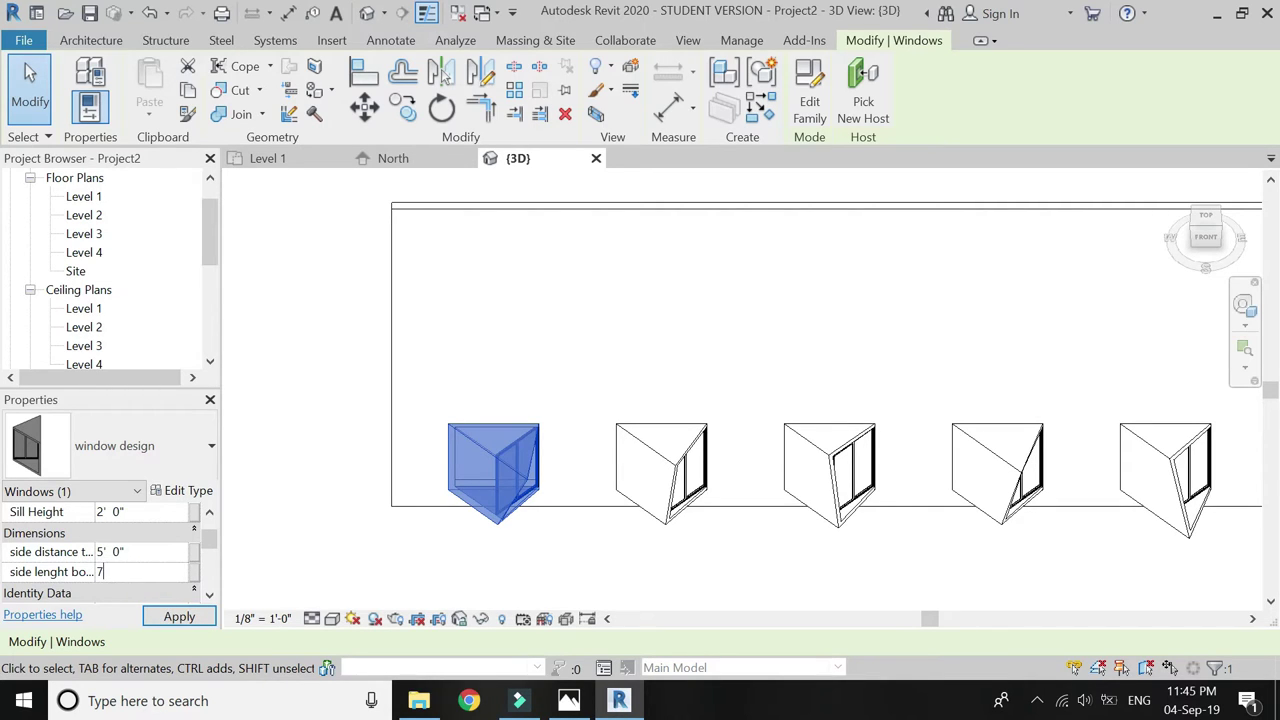
text(')
click(177, 616)
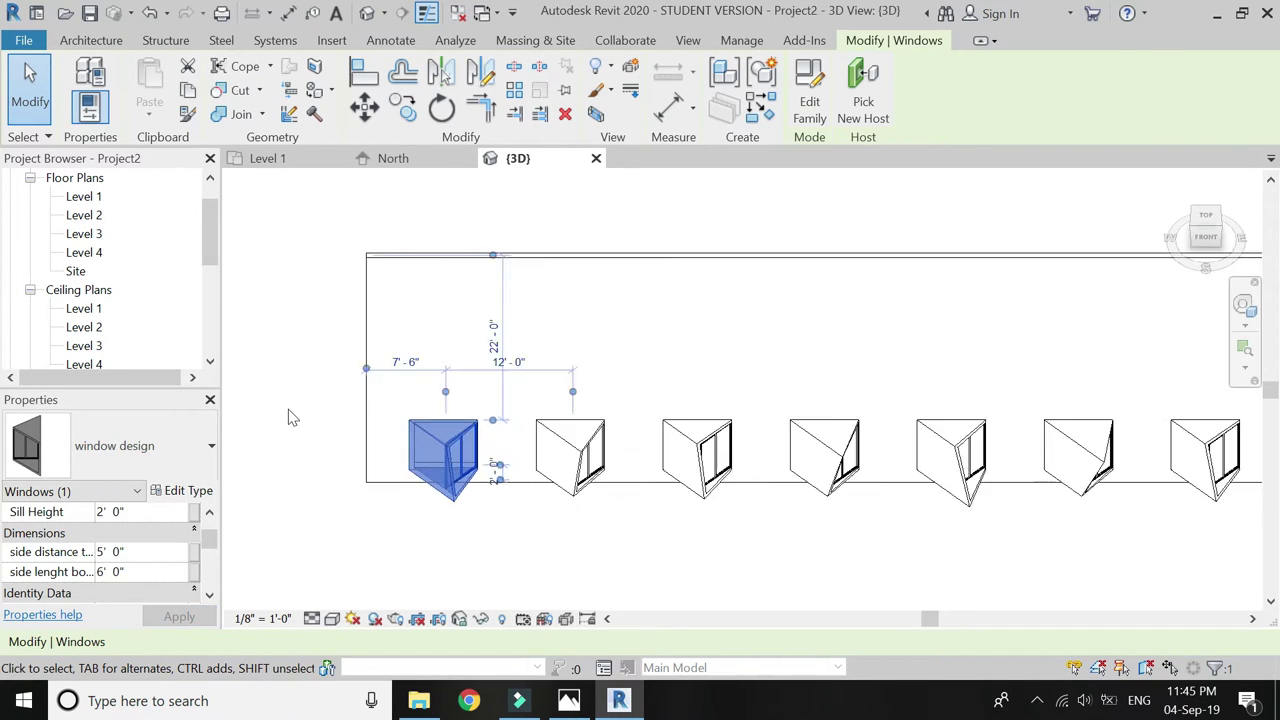
key(ctrl+Tab)
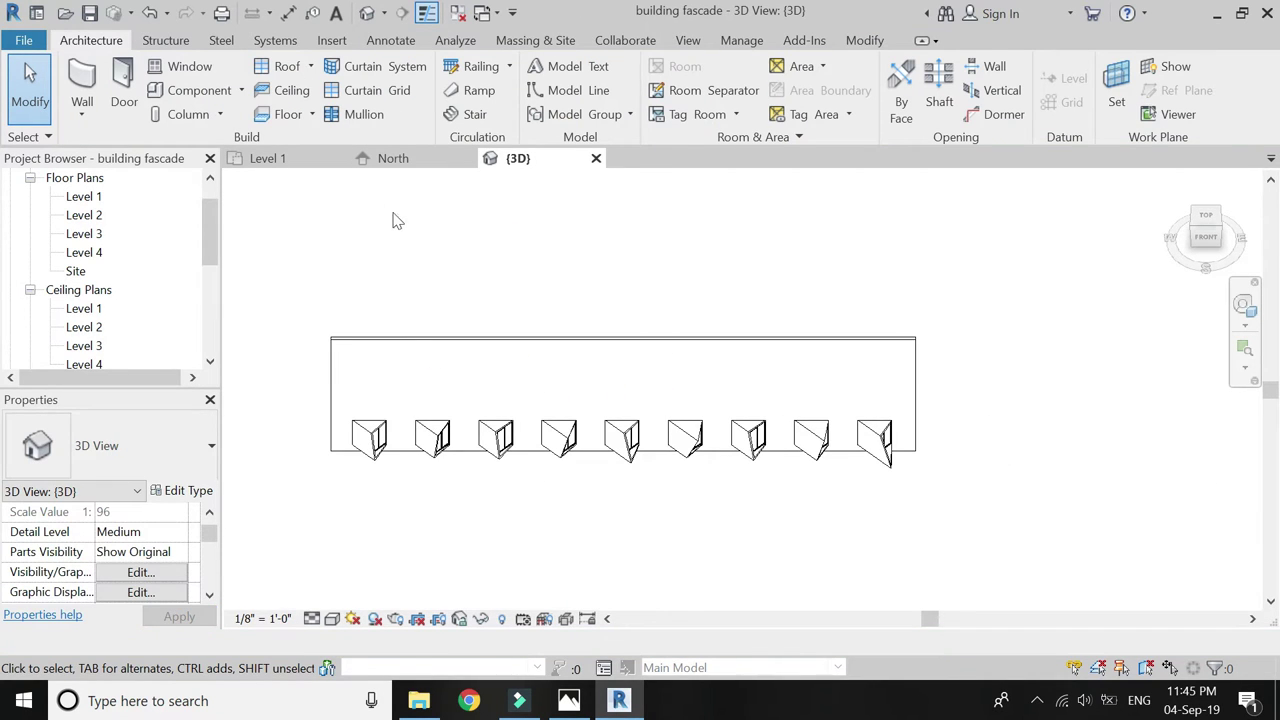
Open the Level 2 floor plan
click(299, 163)
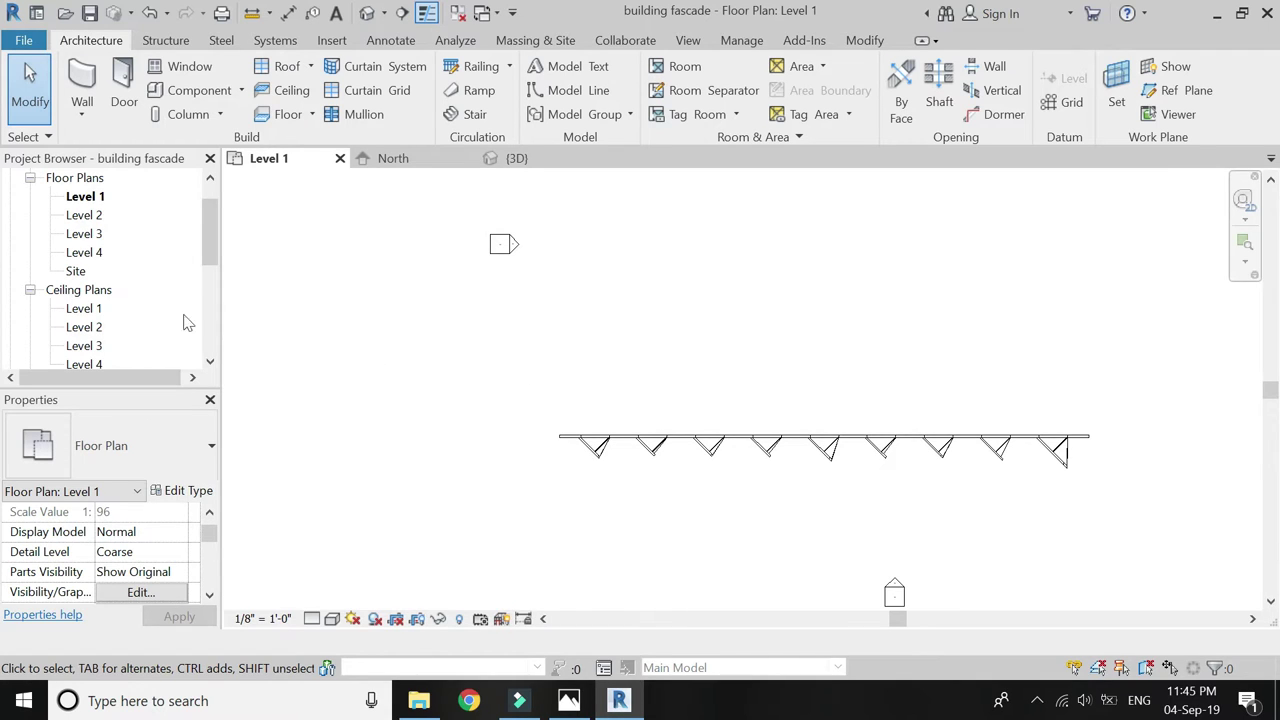
double_click(86, 216)
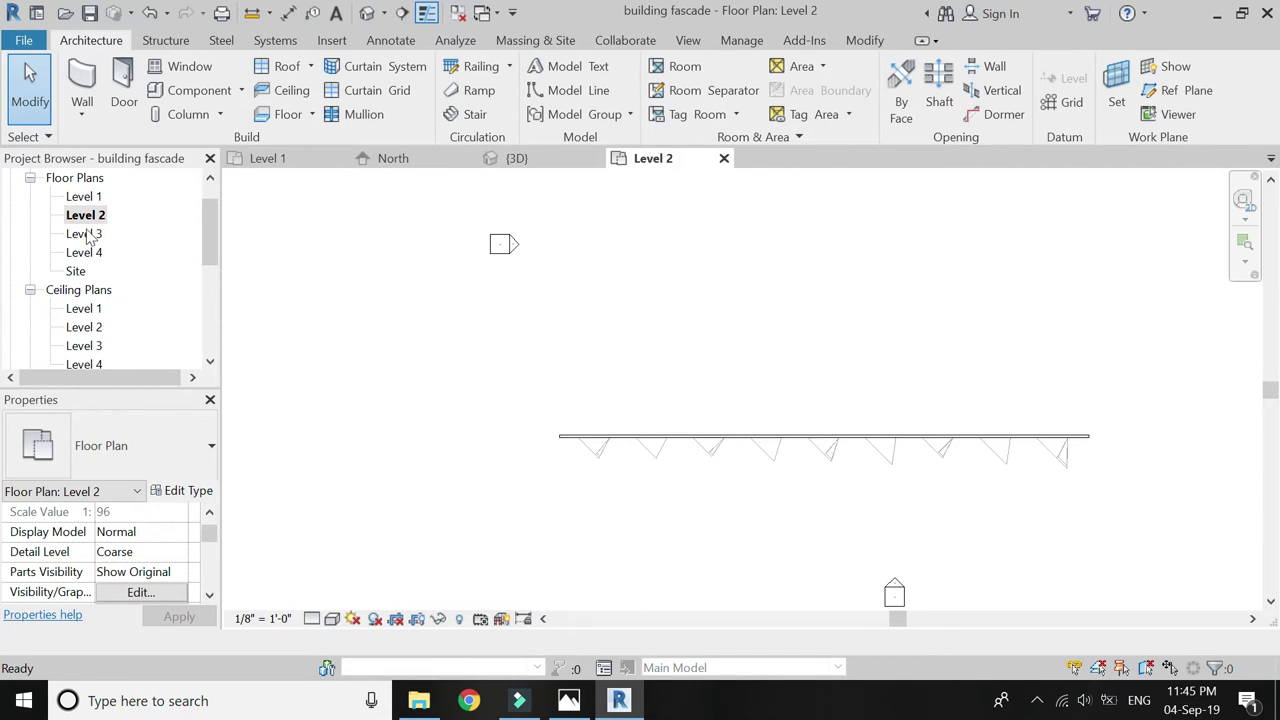
scroll(684, 436, up, 2)
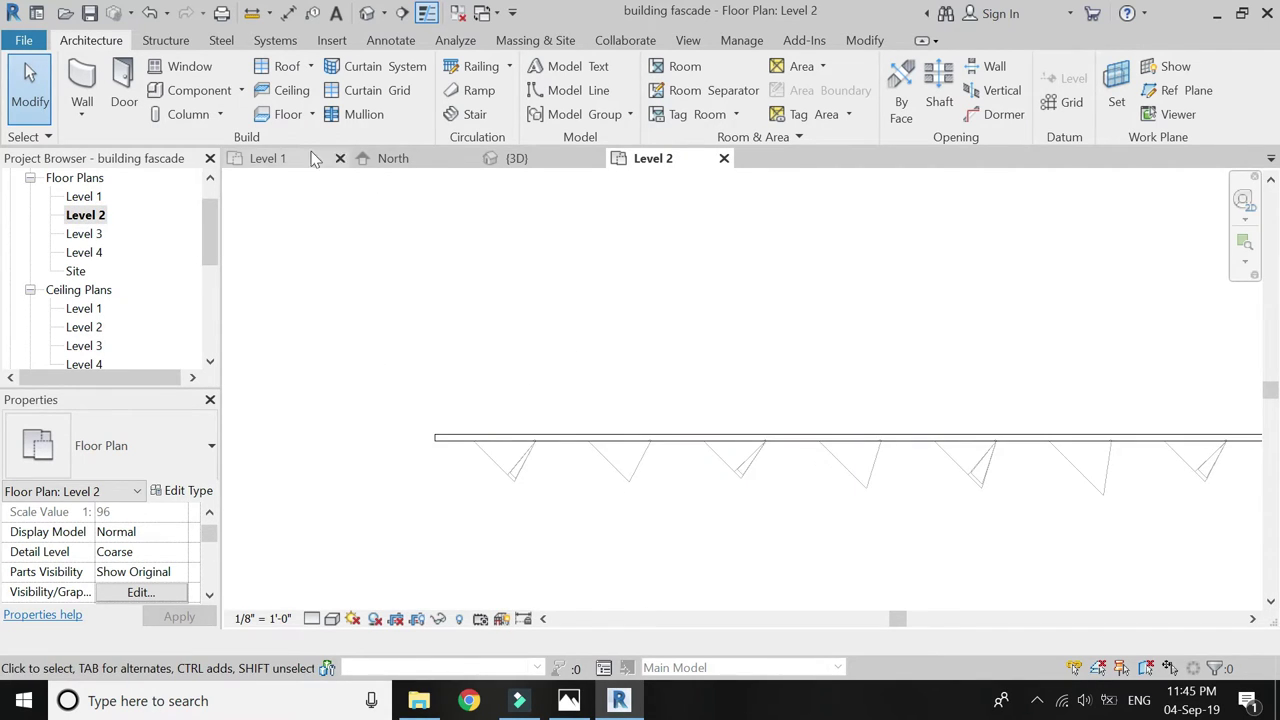
Place window design bay windows along the Level 2 wall at 12' intervals from the left
click(200, 68)
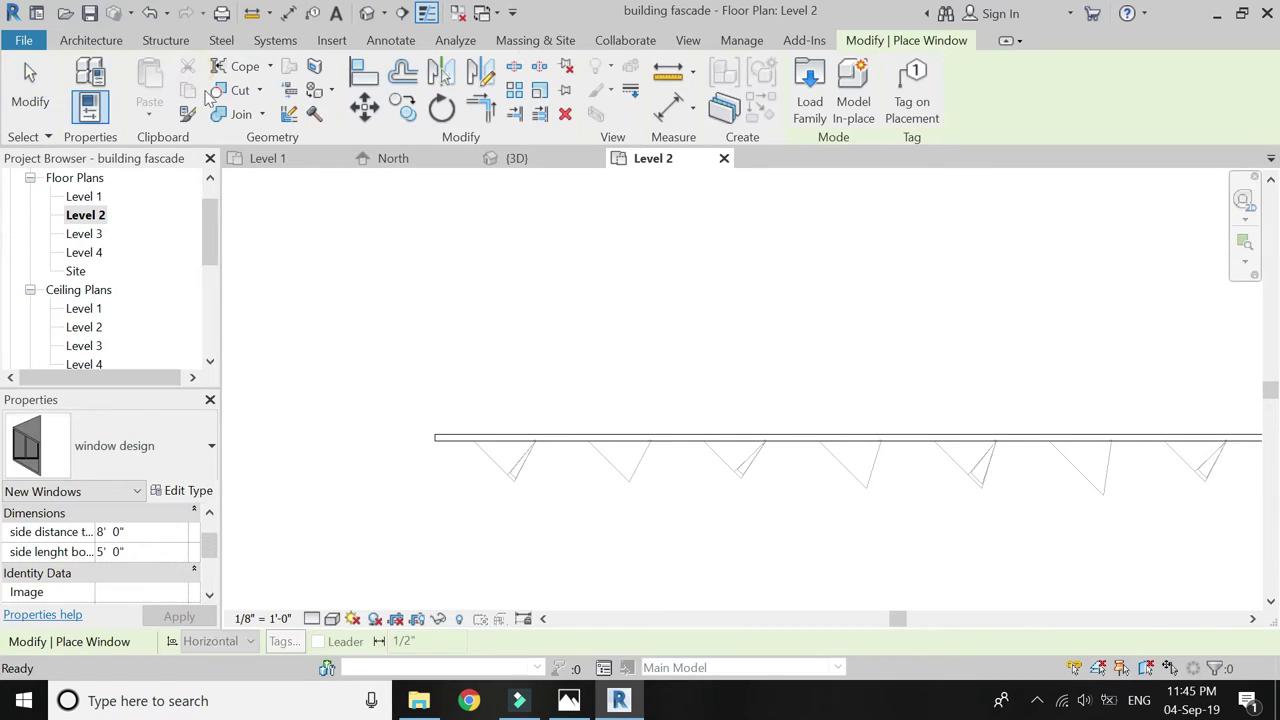
scroll(503, 432, up, 2)
click(508, 434)
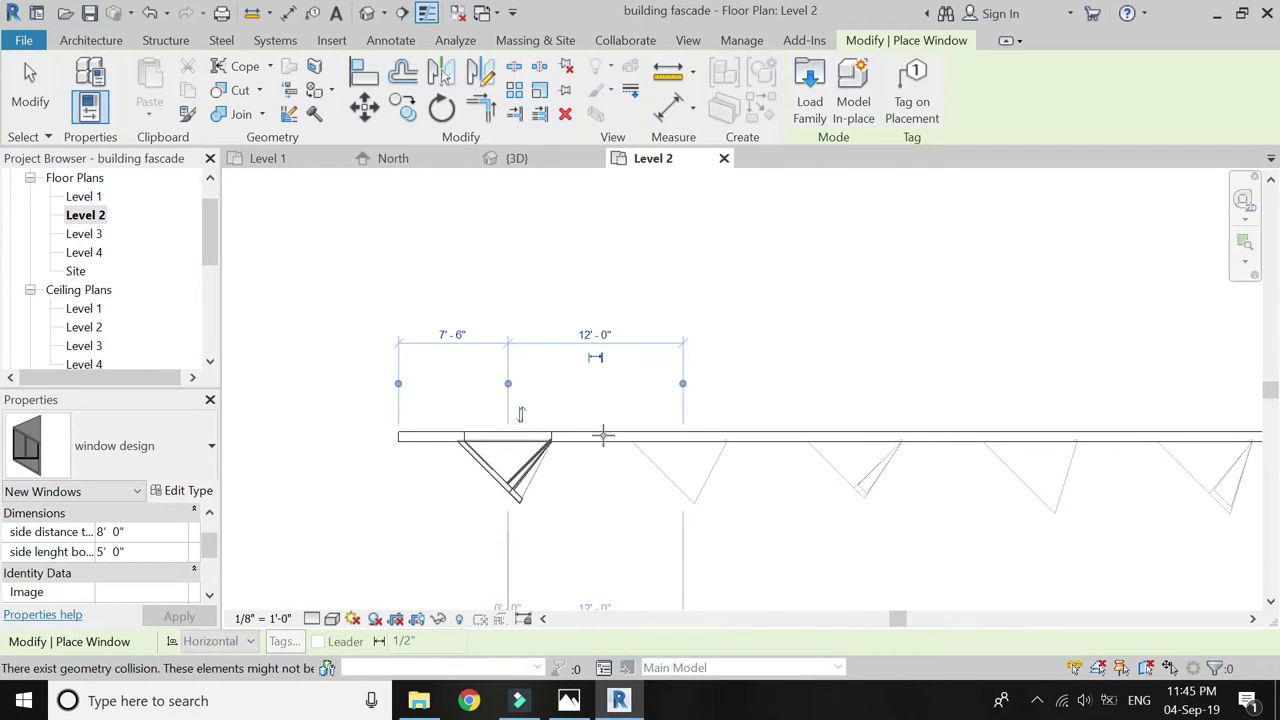
click(688, 432)
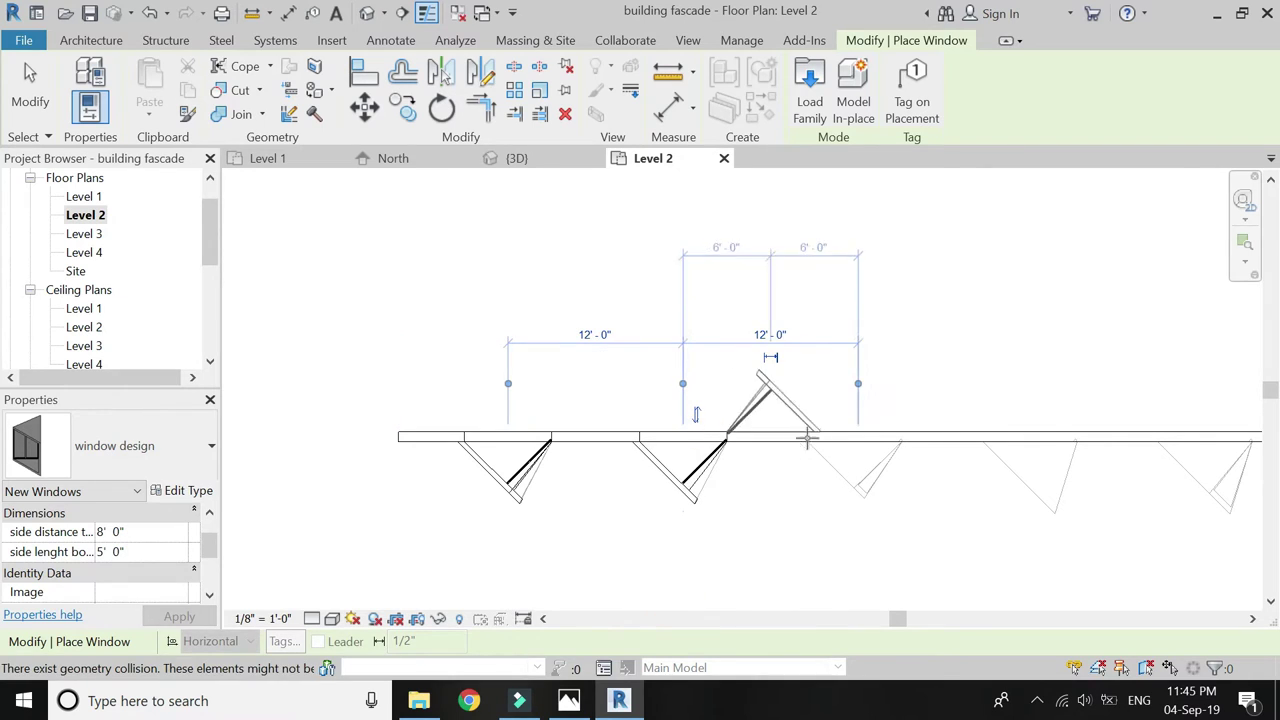
click(849, 434)
scroll(405, 424, down, 2)
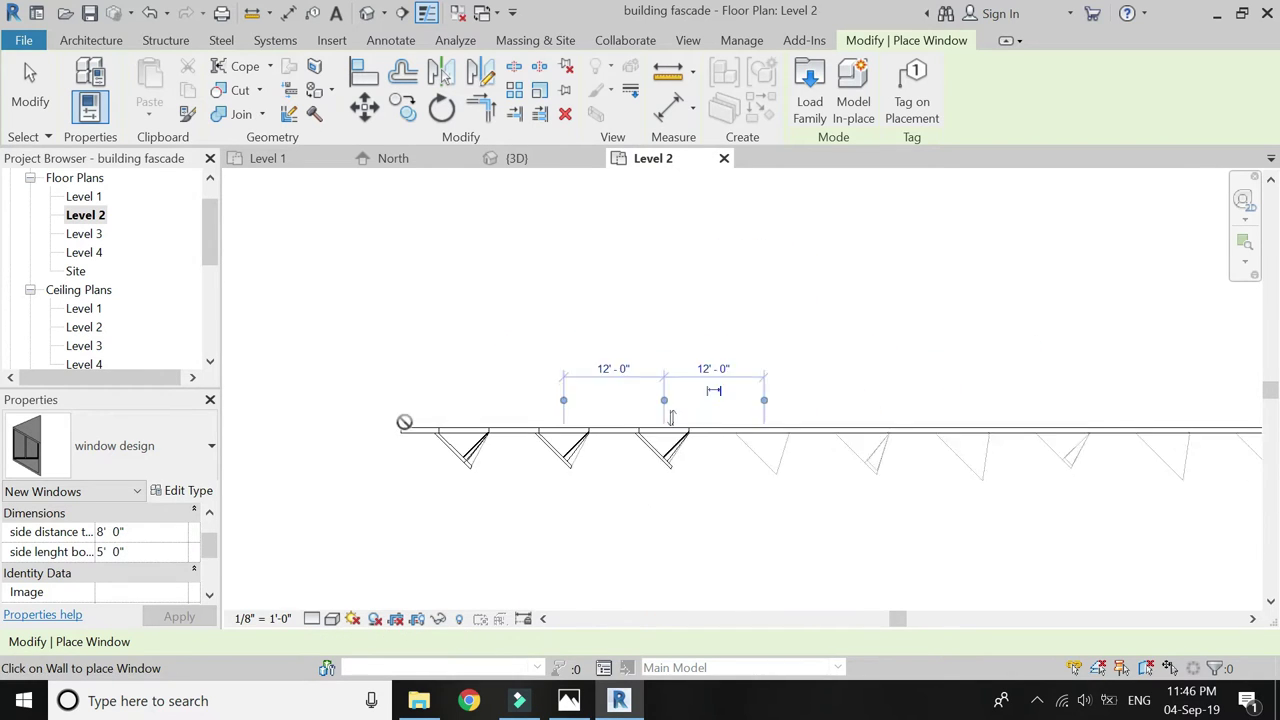
scroll(788, 435, up, 2)
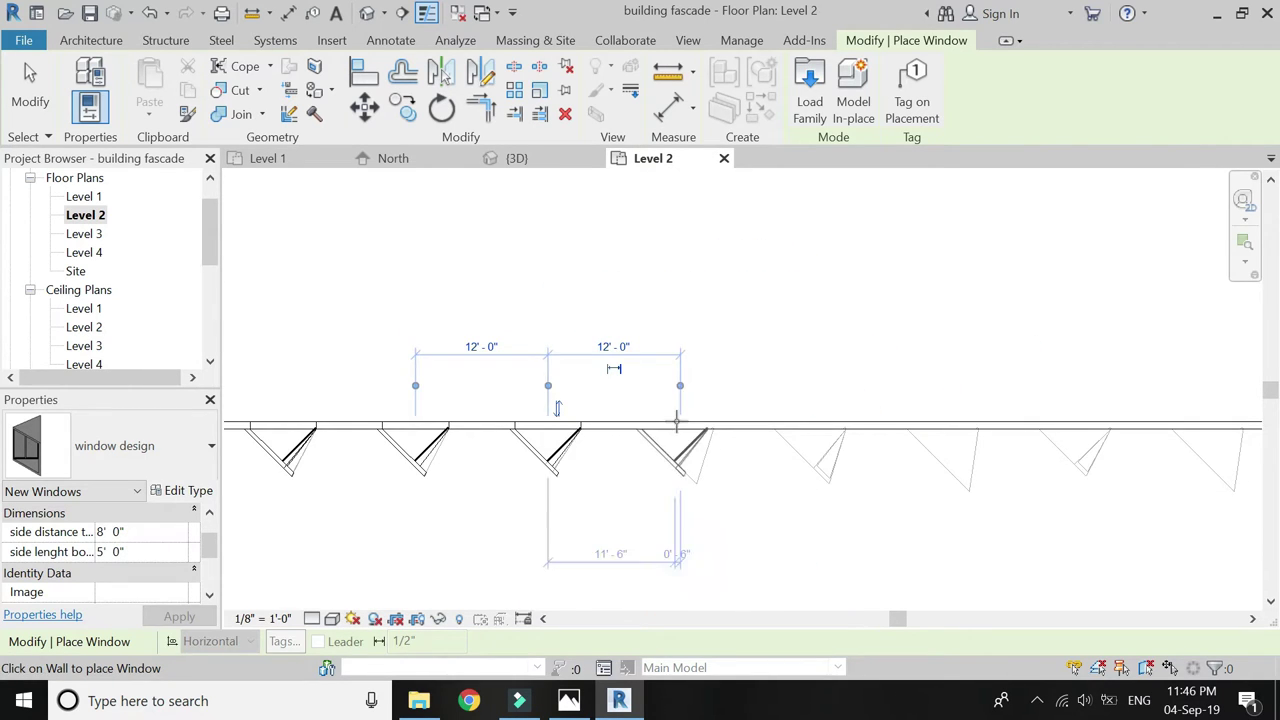
click(683, 422)
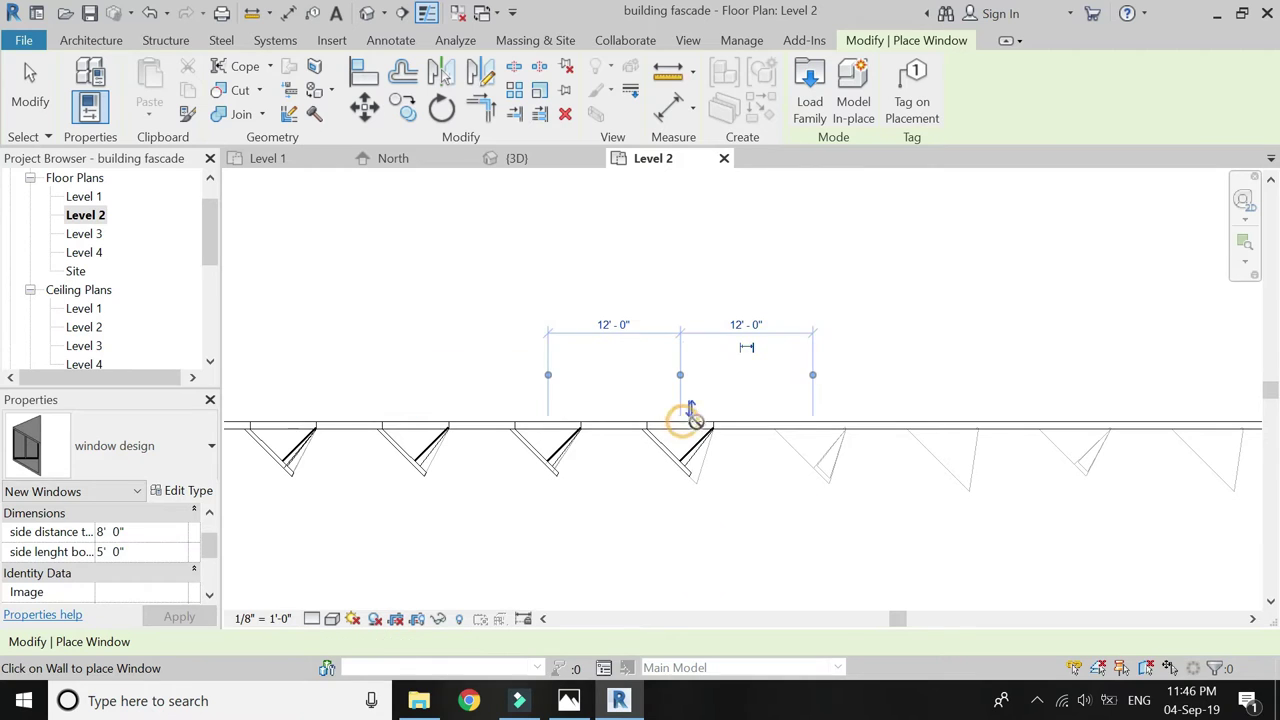
click(813, 420)
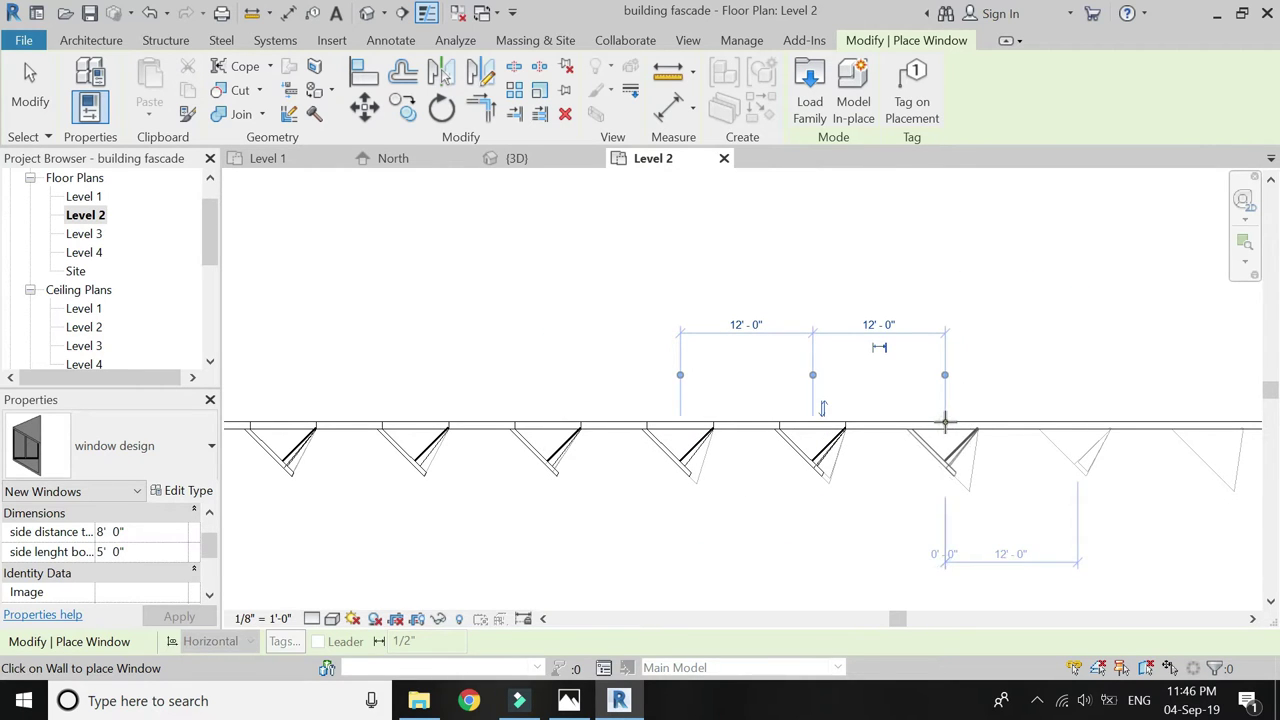
Place the remaining windows toward the wall's right end and return to the 3D view
scroll(557, 466, down, 3)
scroll(557, 466, up, 3)
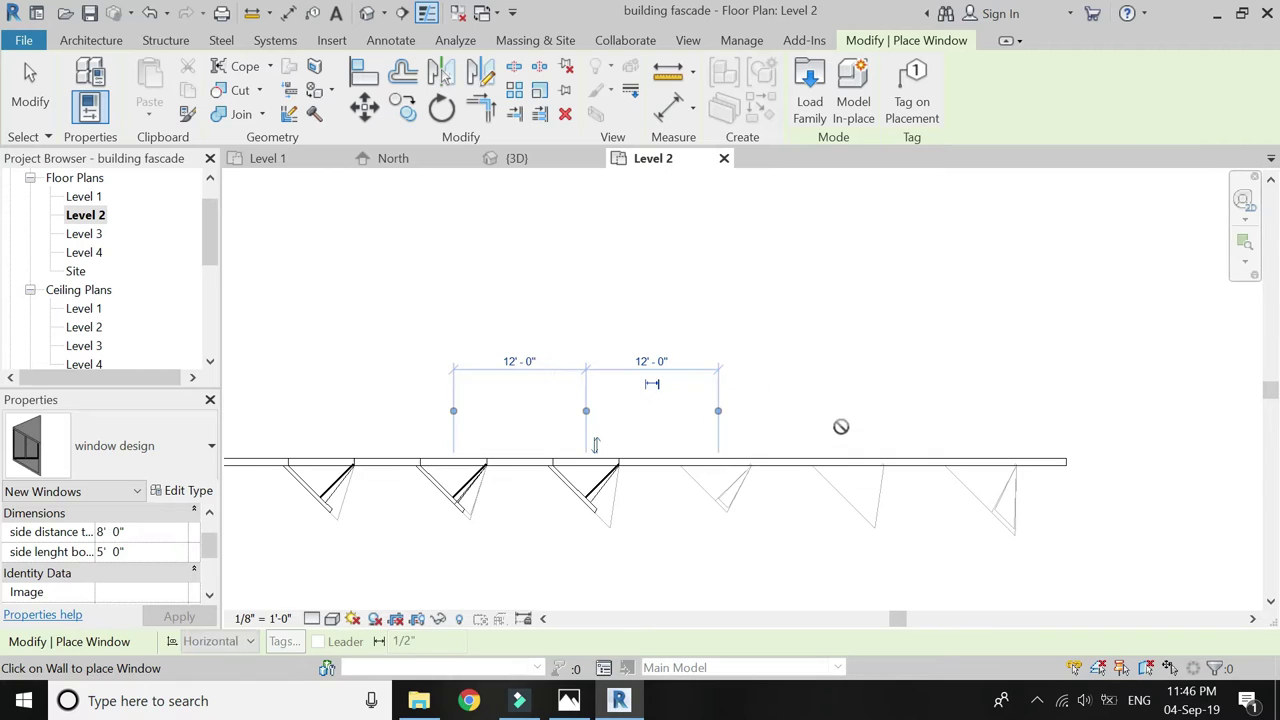
click(716, 456)
click(848, 456)
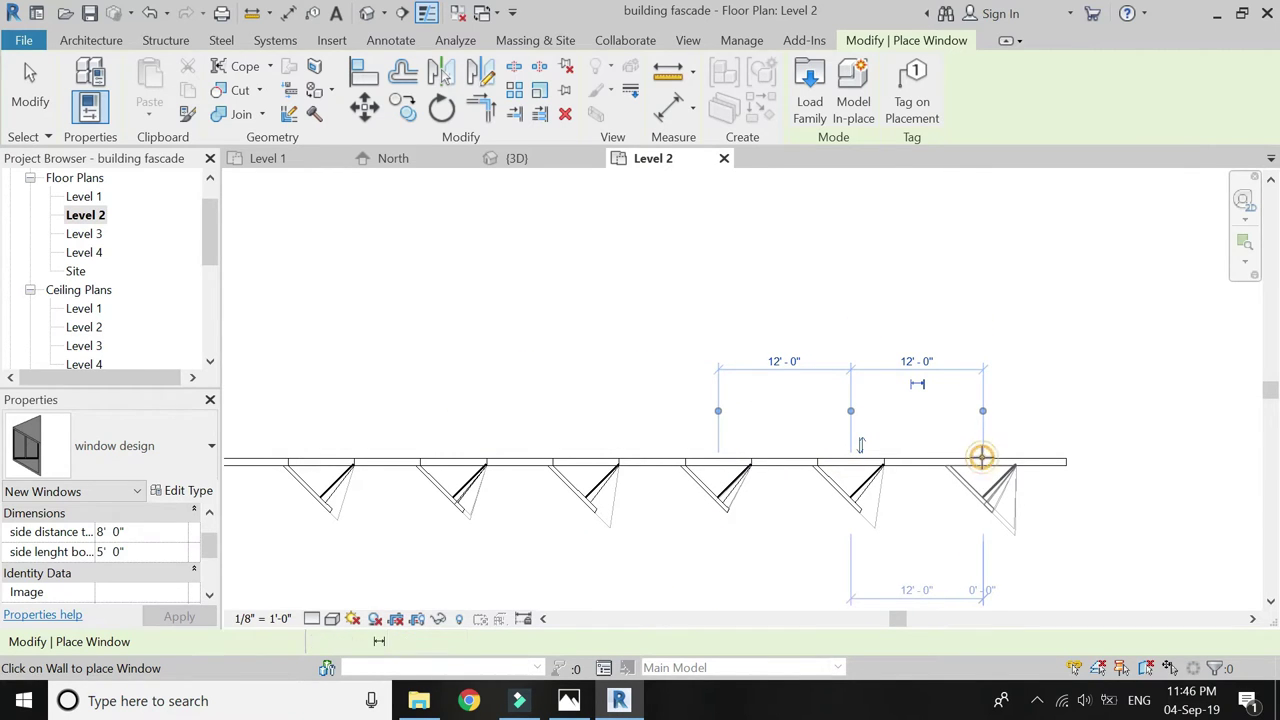
click(981, 456)
scroll(981, 456, down, 3)
click(517, 158)
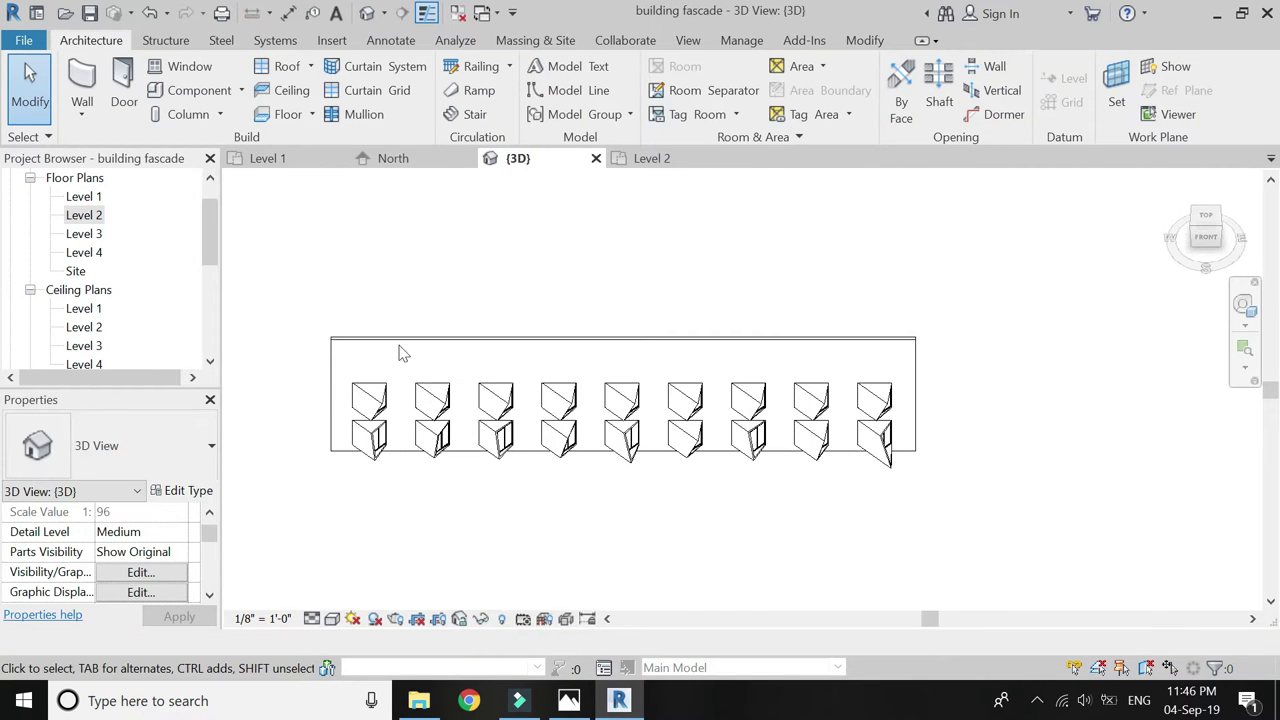
Give the leftmost upper-row window a 6' side distance
scroll(288, 380, up, 5)
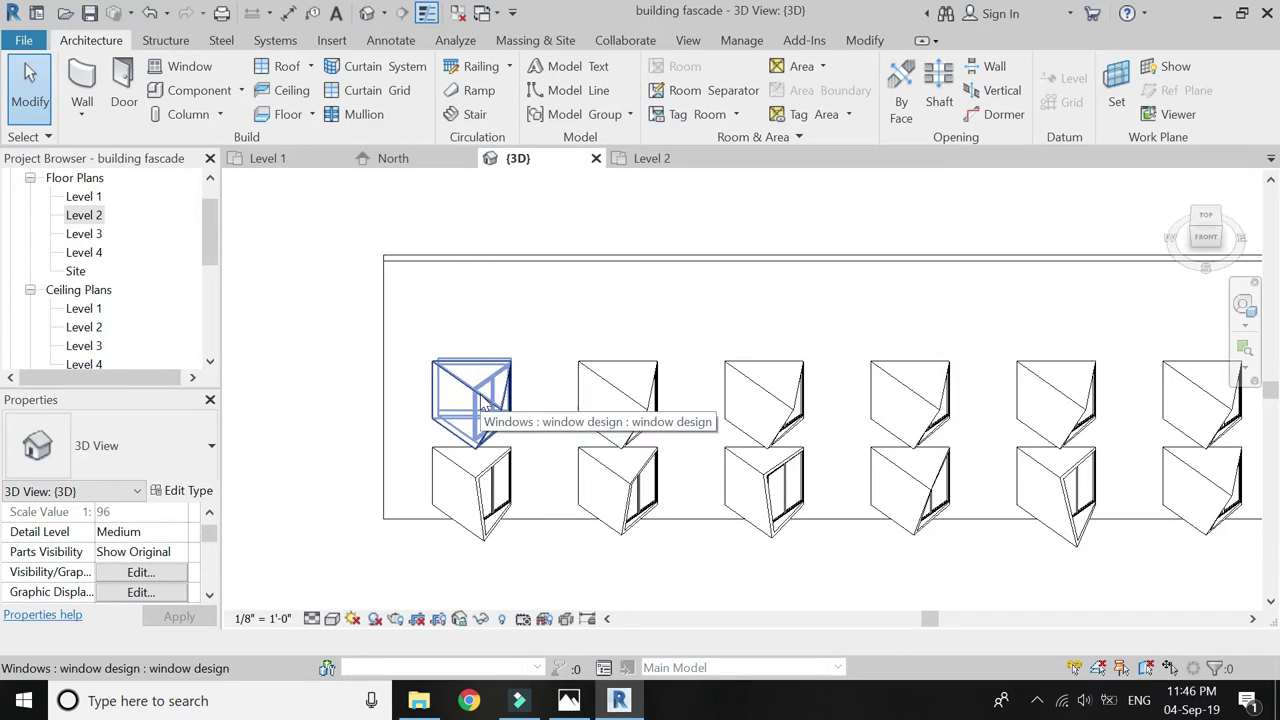
click(485, 400)
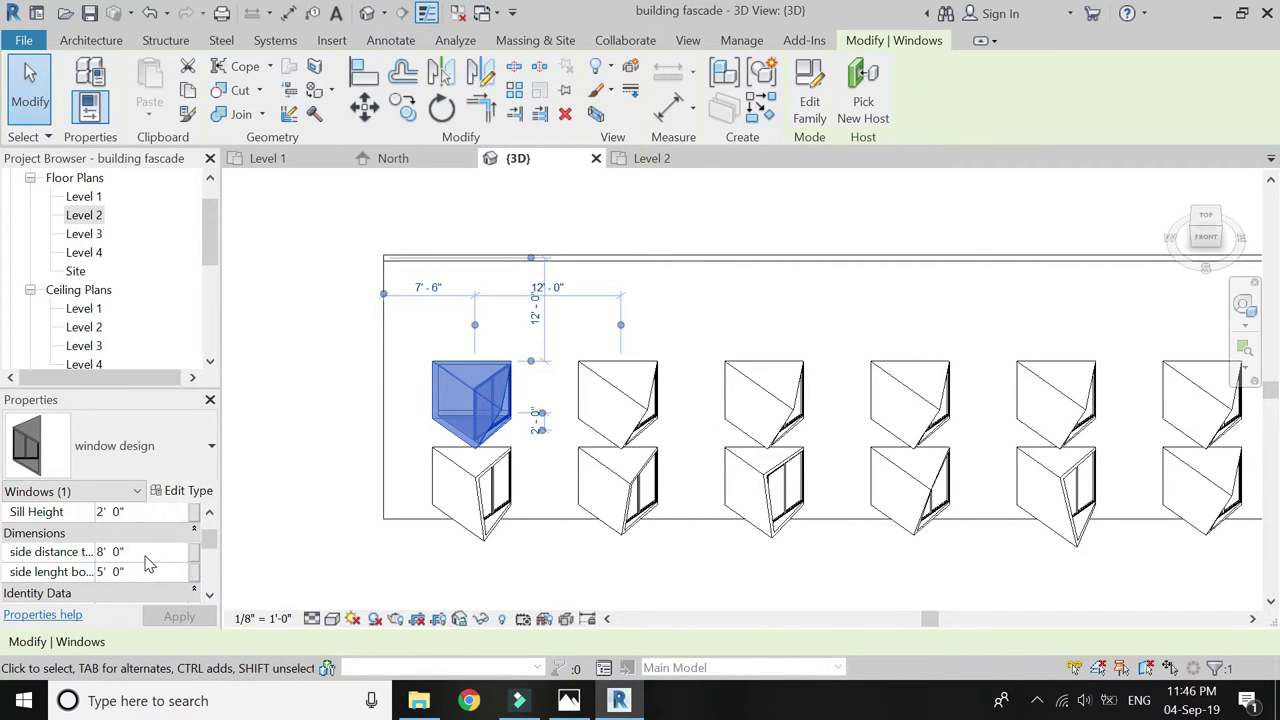
click(134, 551)
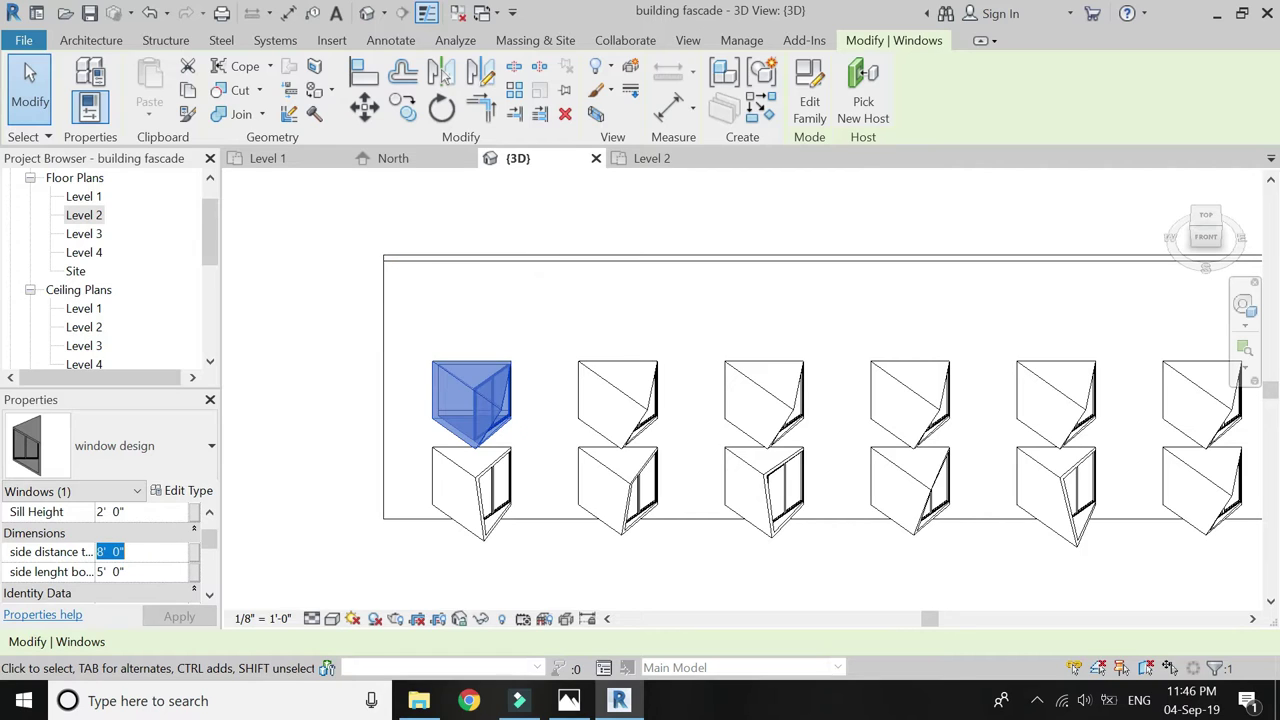
text(6)
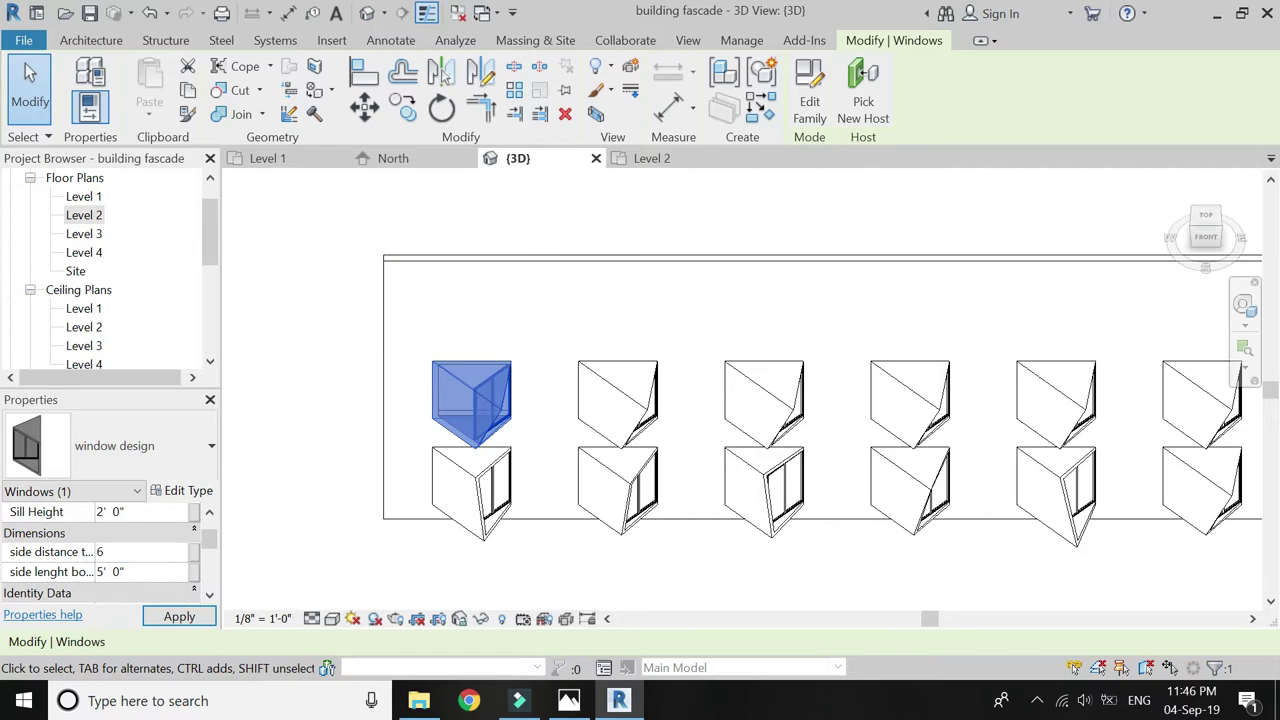
click(147, 575)
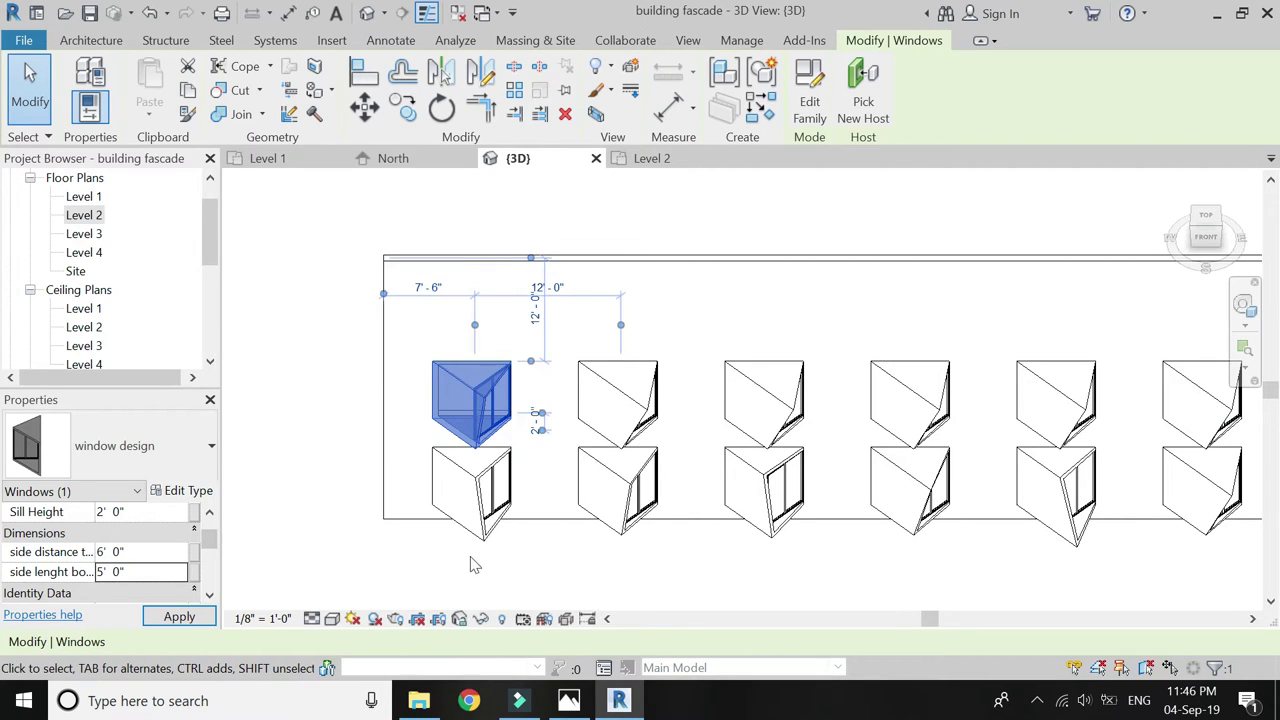
click(571, 543)
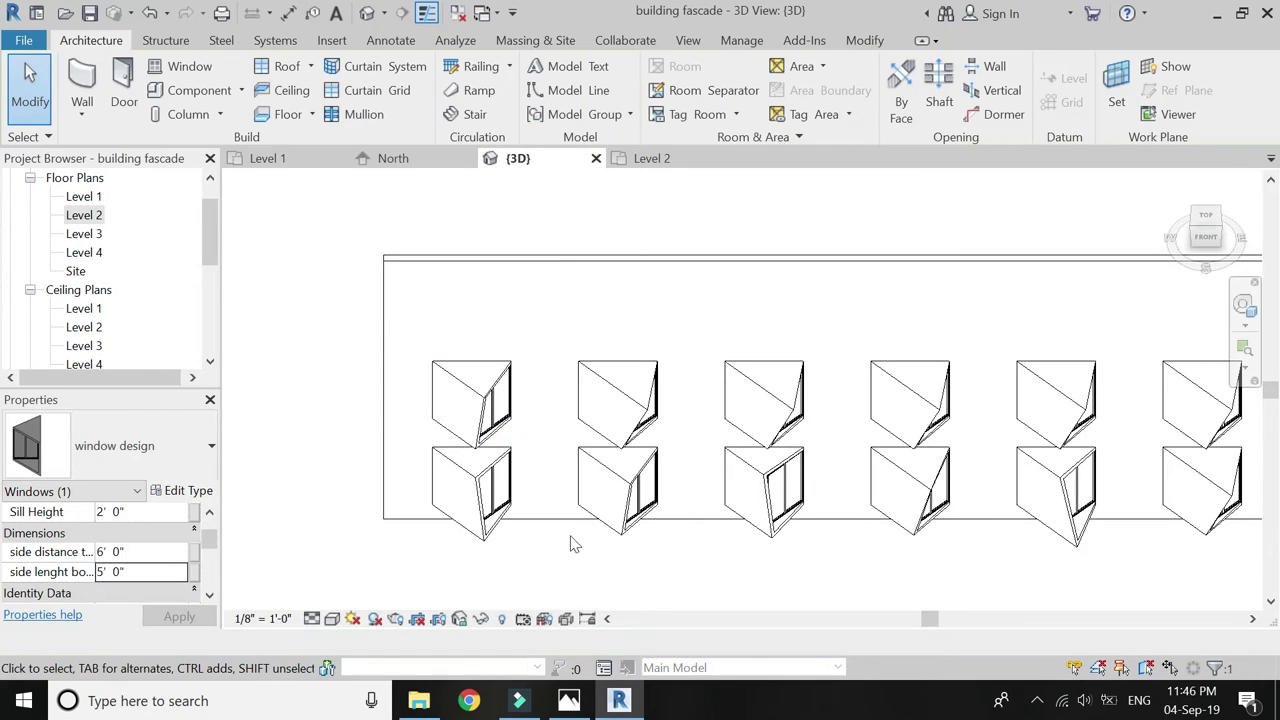
Resize the second upper-row window to a 5' side distance and 6' side length
click(626, 396)
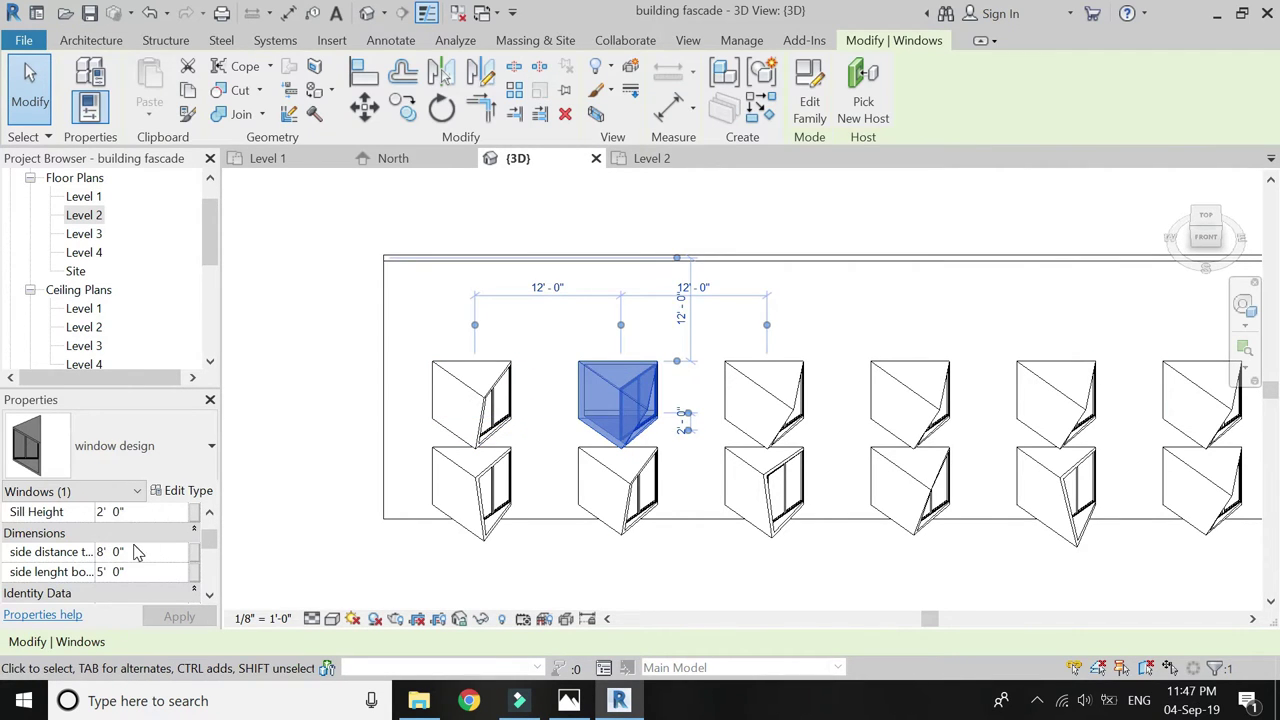
click(137, 553)
text(5)
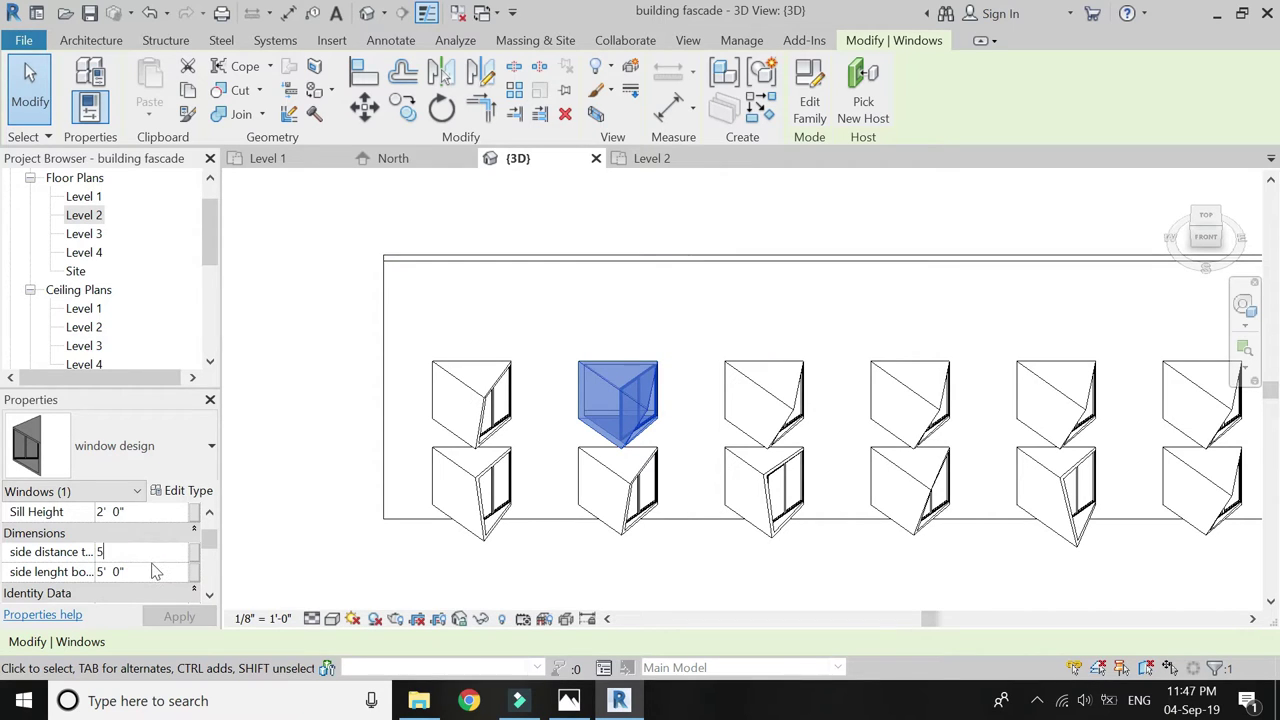
click(155, 571)
text(6)
click(172, 614)
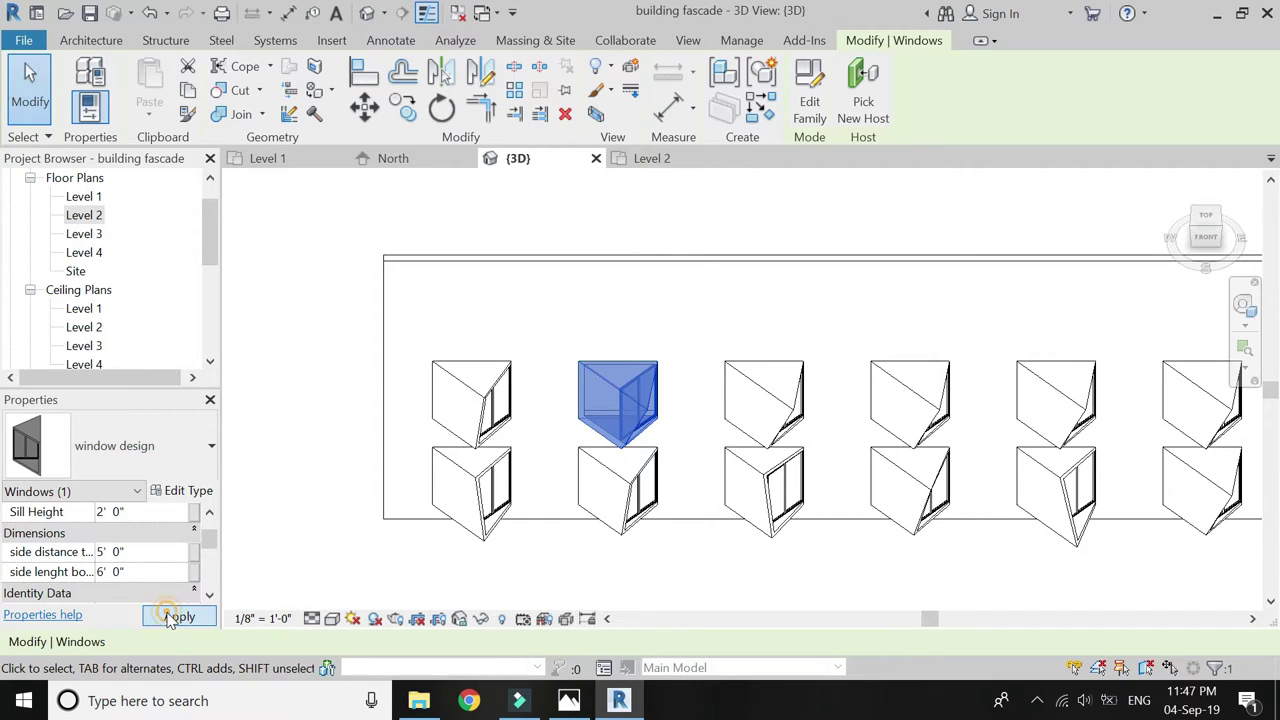
click(514, 557)
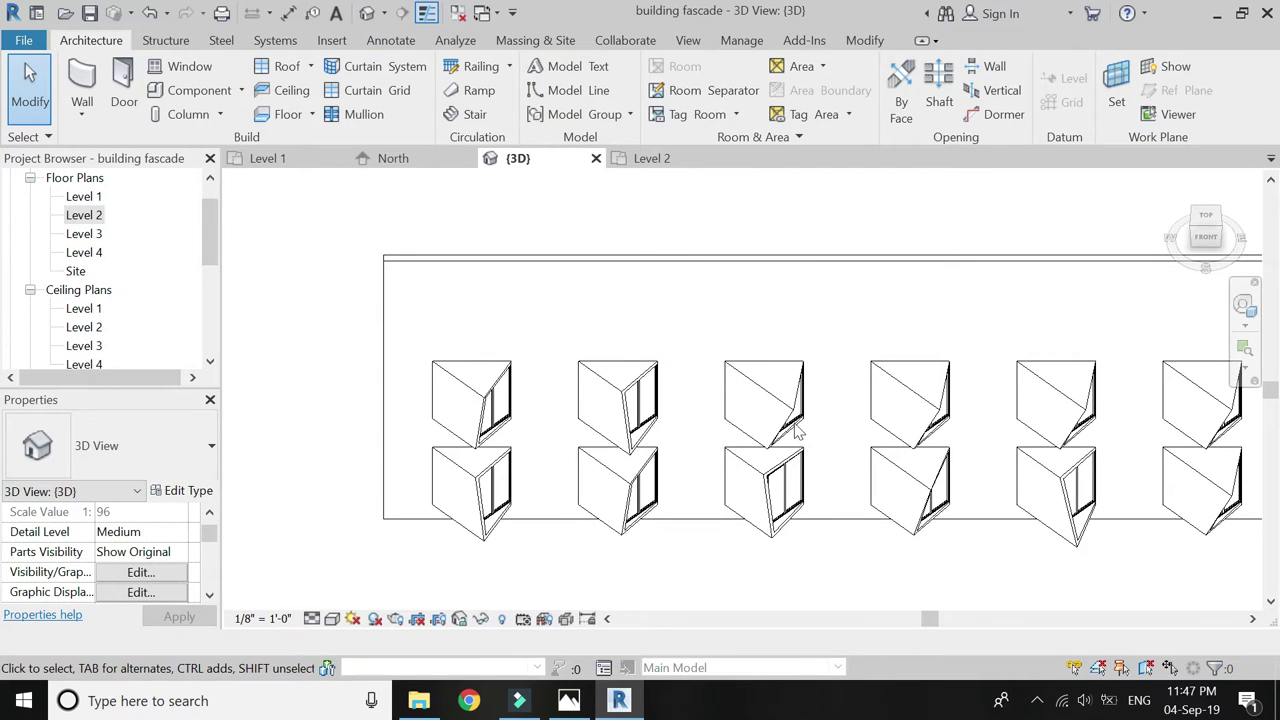
click(763, 398)
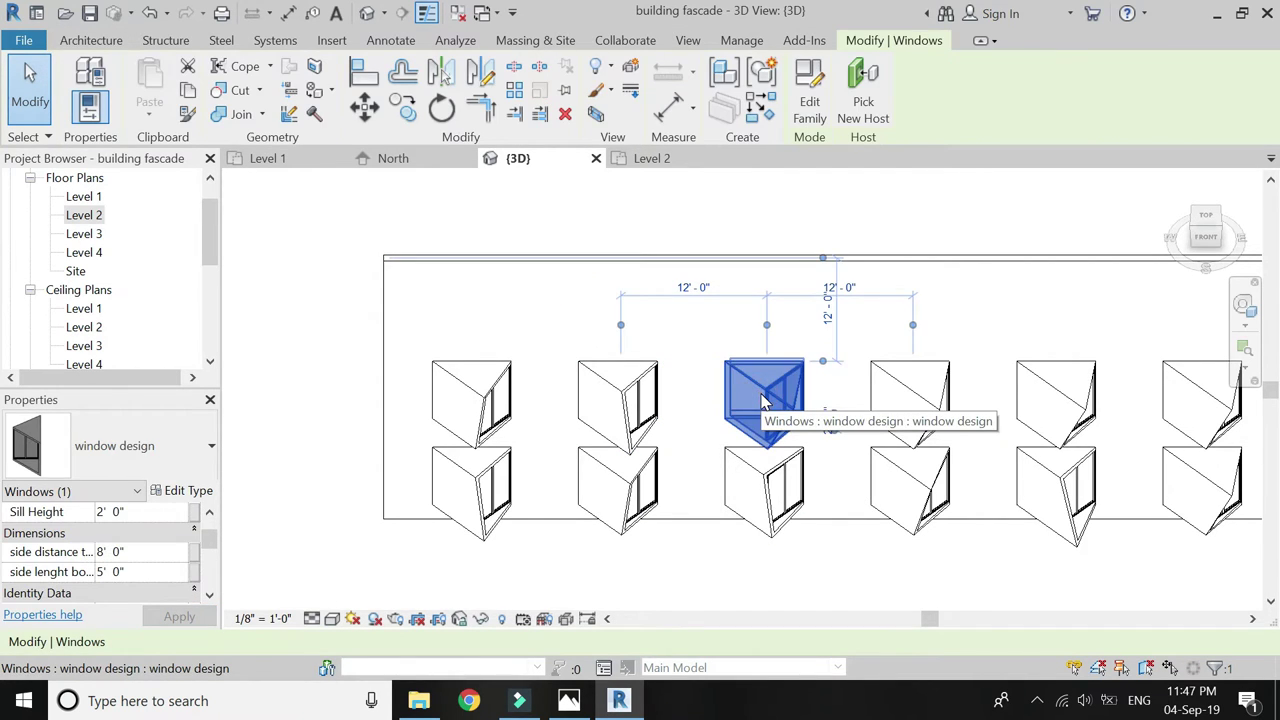
Resize the third upper-row window to a 5' side distance and 4' side length
click(125, 551)
text(5'6)
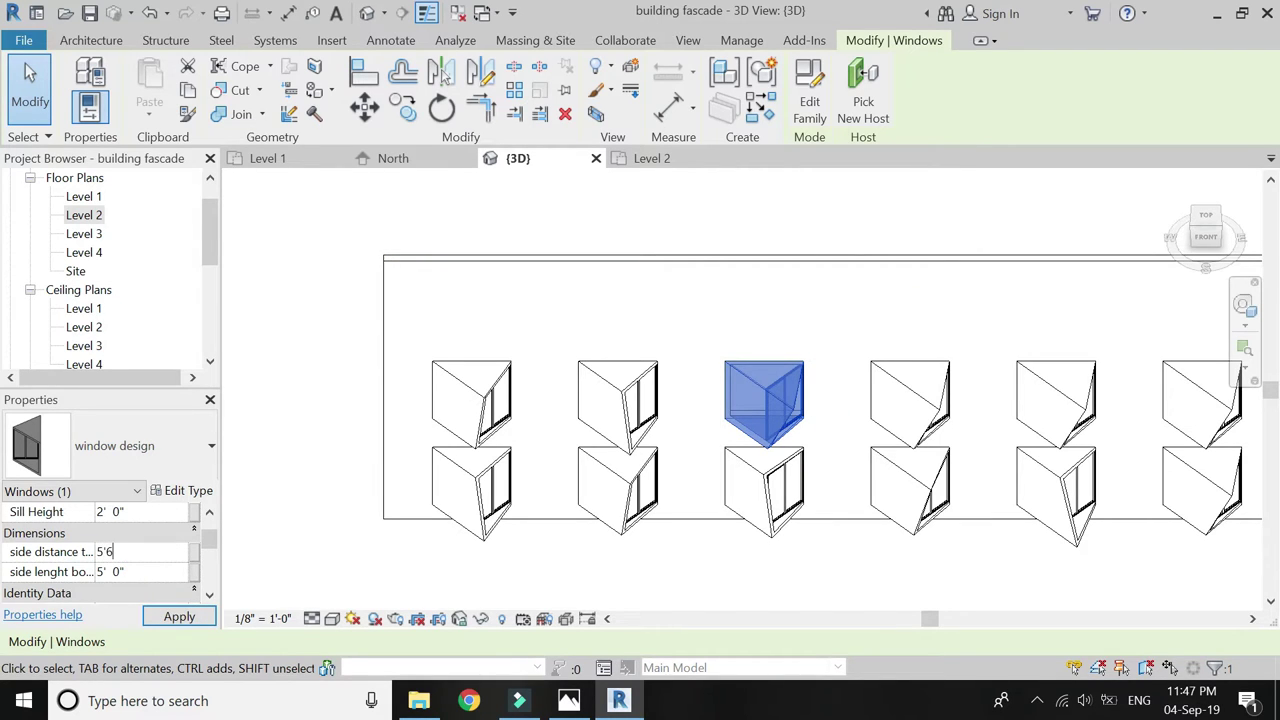
key(Tab)
text(4)
click(179, 616)
key(Escape)
Resize the next upper-row window to a 5' side distance and 7' side length
click(903, 393)
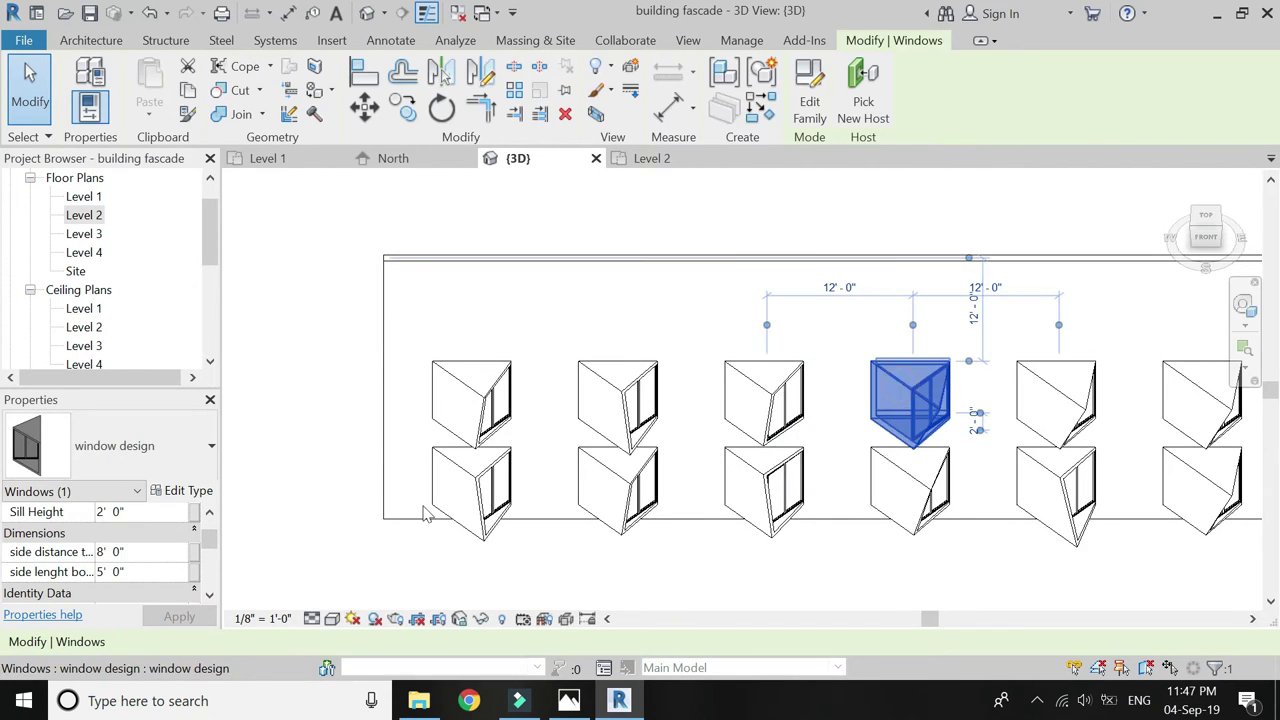
click(143, 551)
text(5)
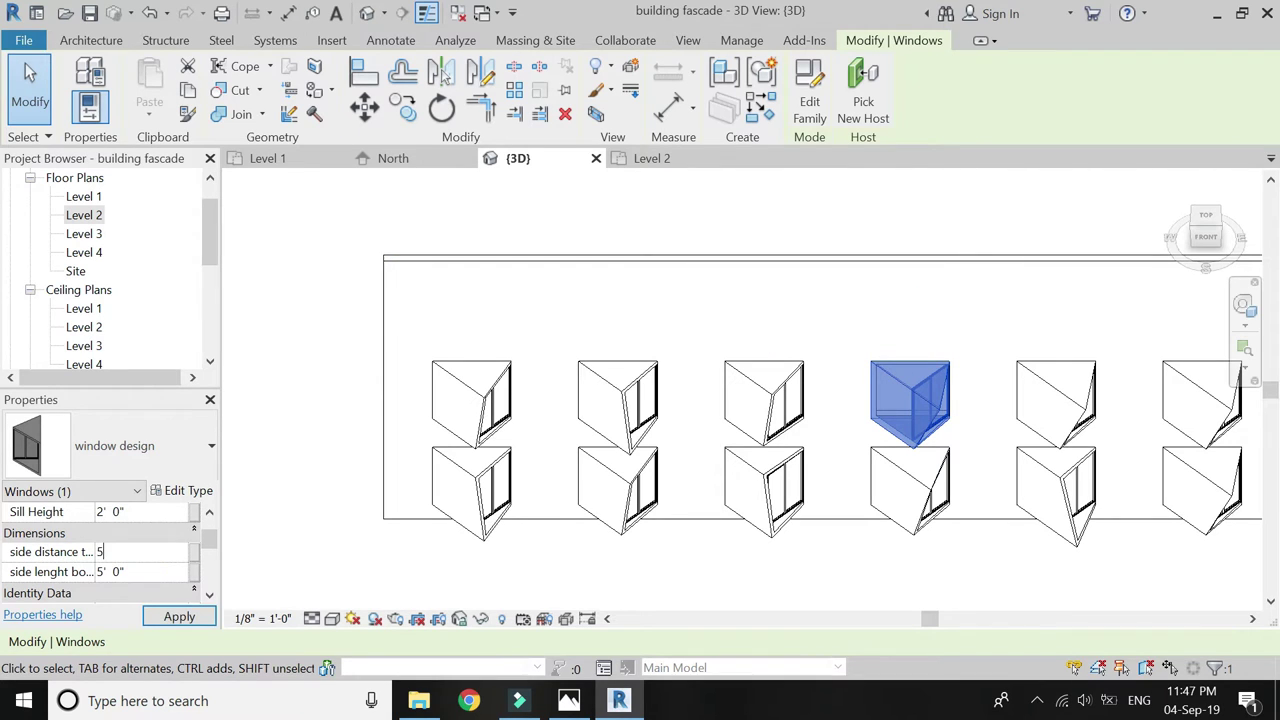
click(152, 571)
text(7)
click(179, 616)
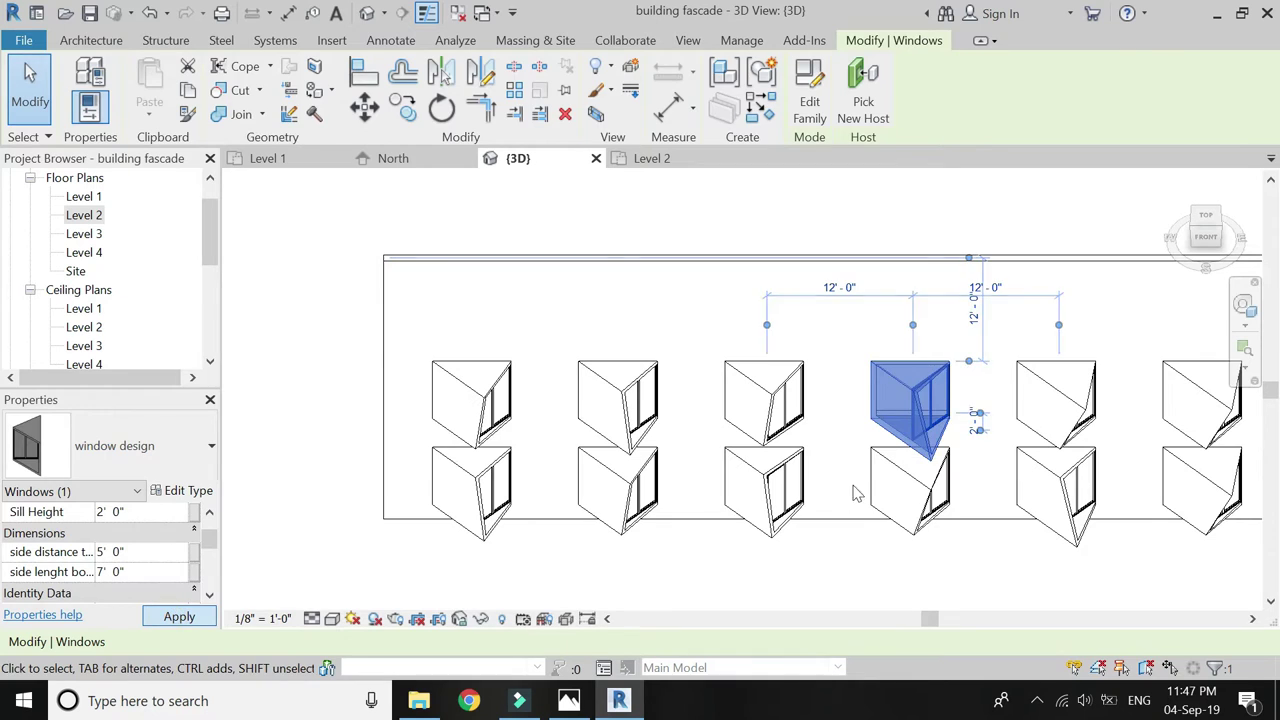
key(Escape)
Set another upper-row window's side distance to 7'
click(731, 414)
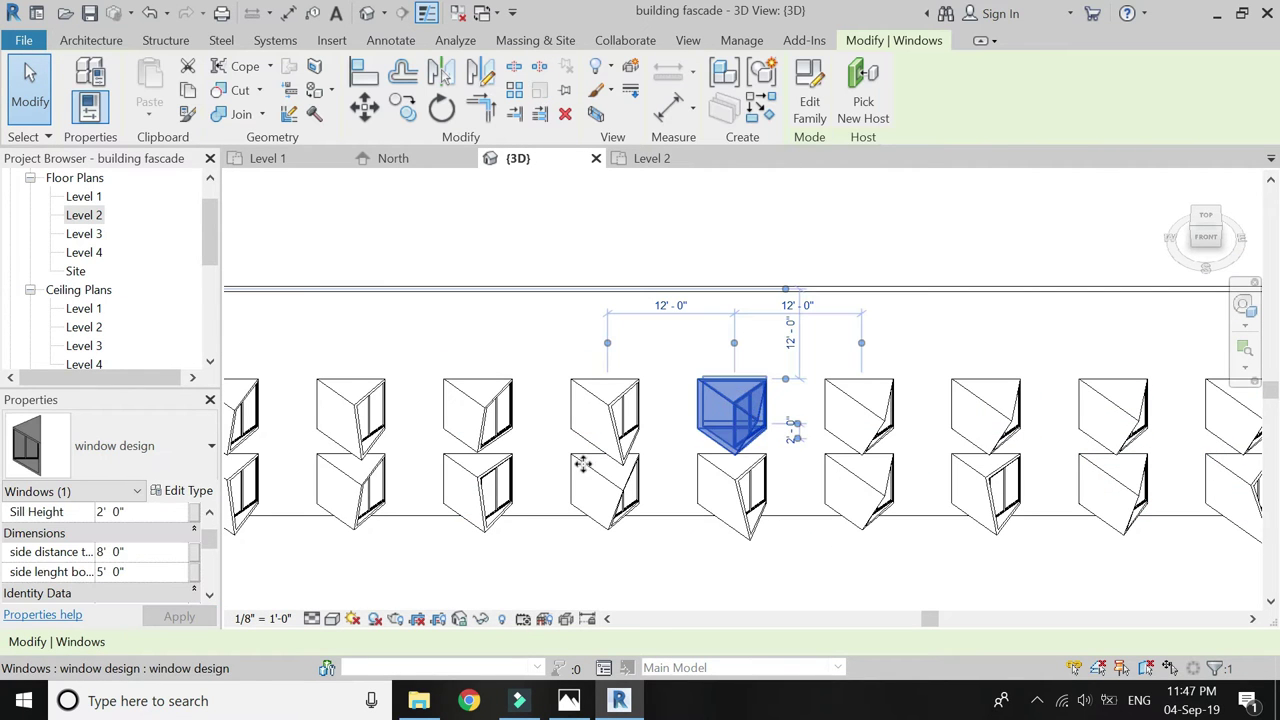
click(131, 552)
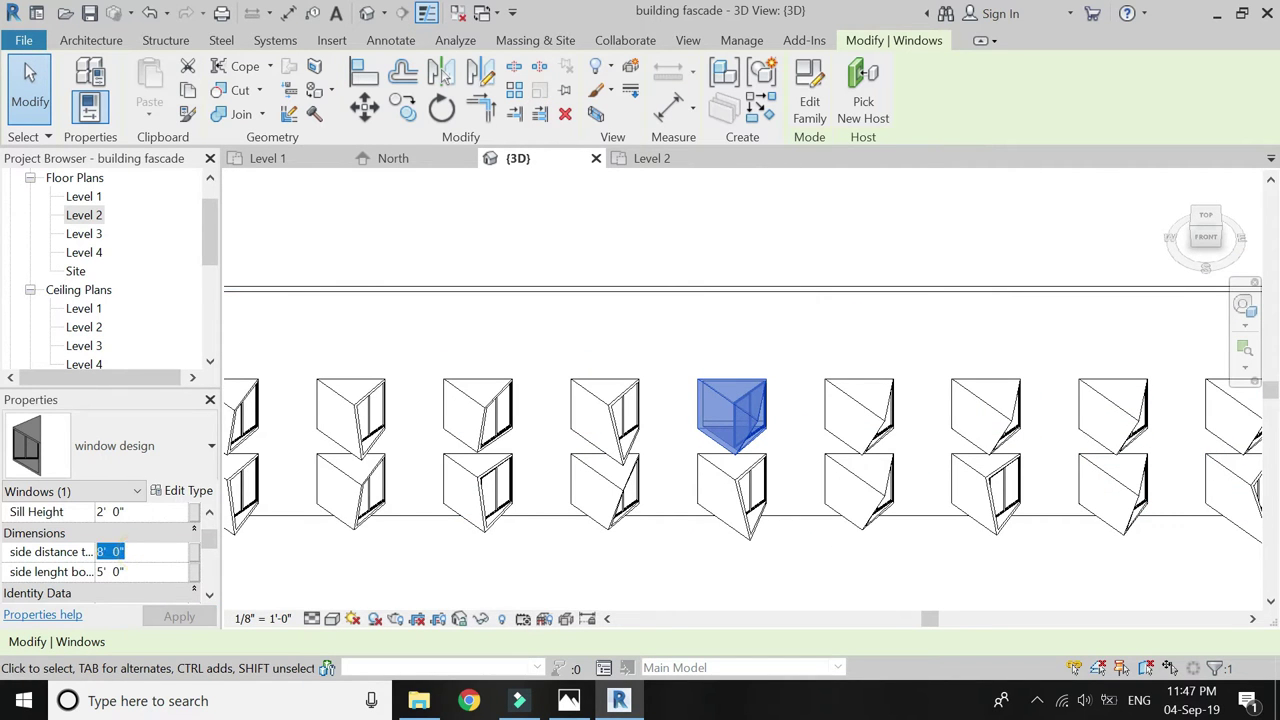
text(7)
click(136, 571)
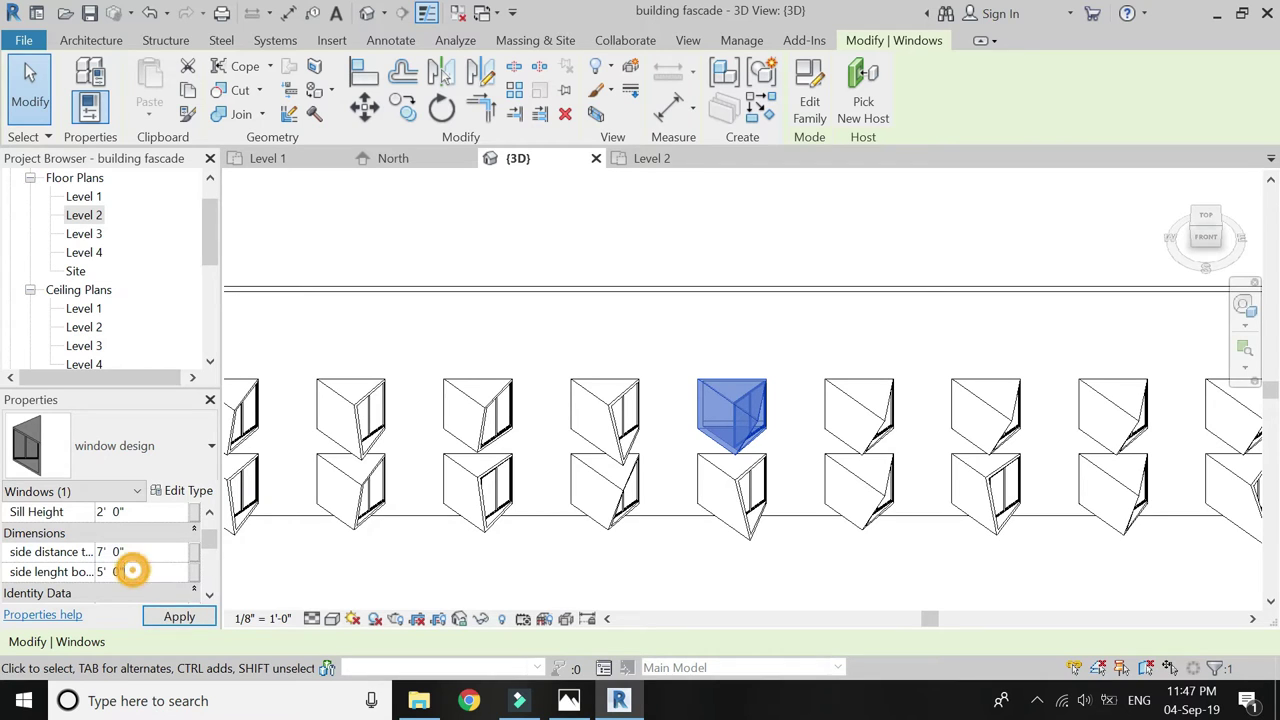
click(179, 616)
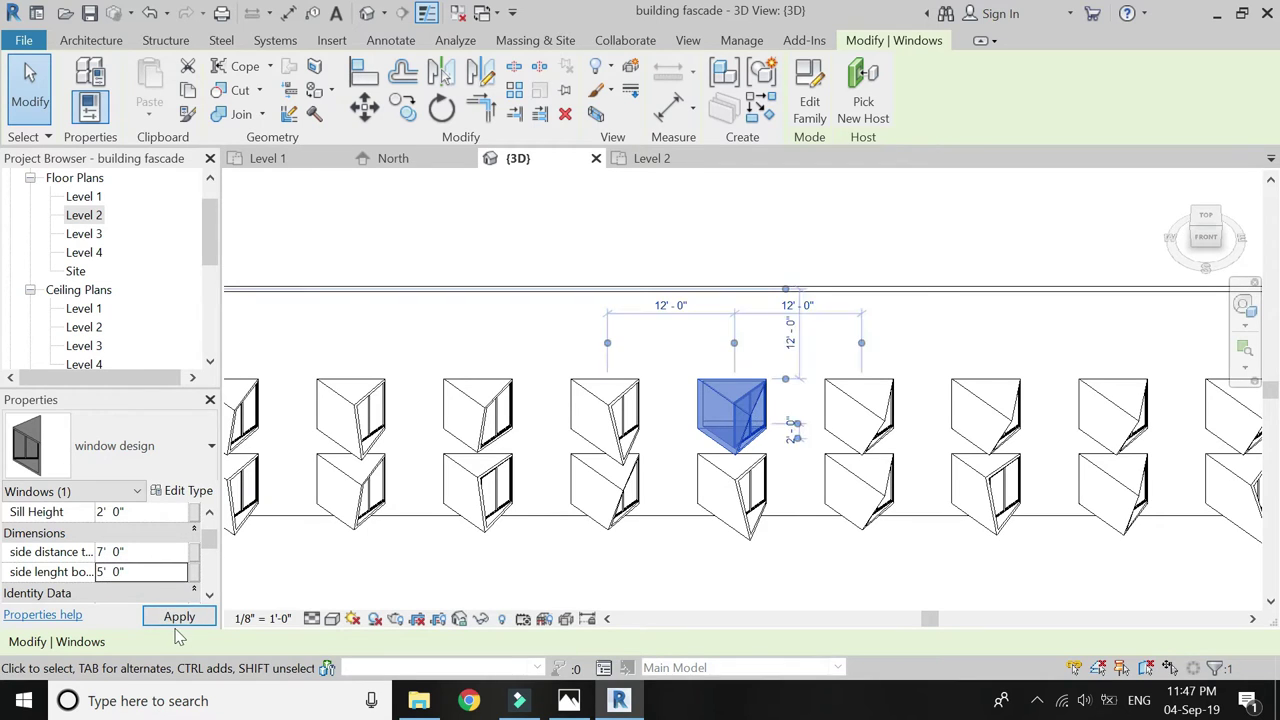
Change that window to a 5' side distance and 8' side length
click(117, 551)
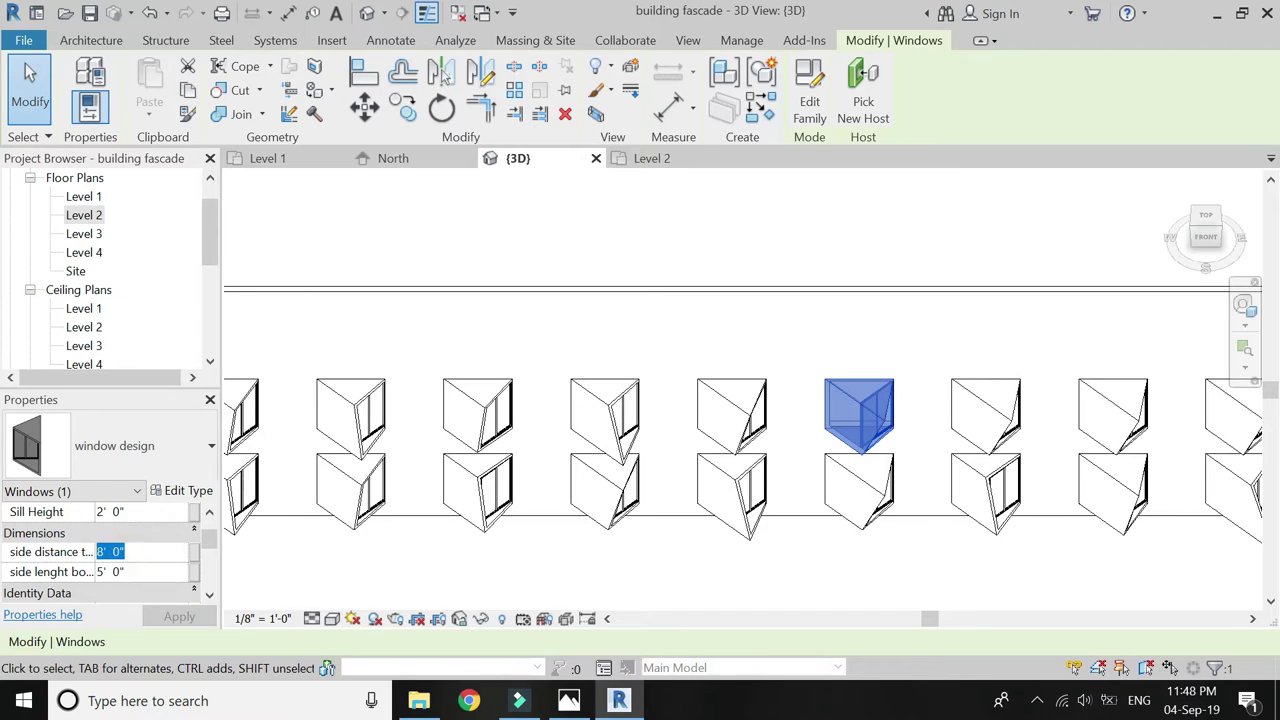
text(5')
click(131, 572)
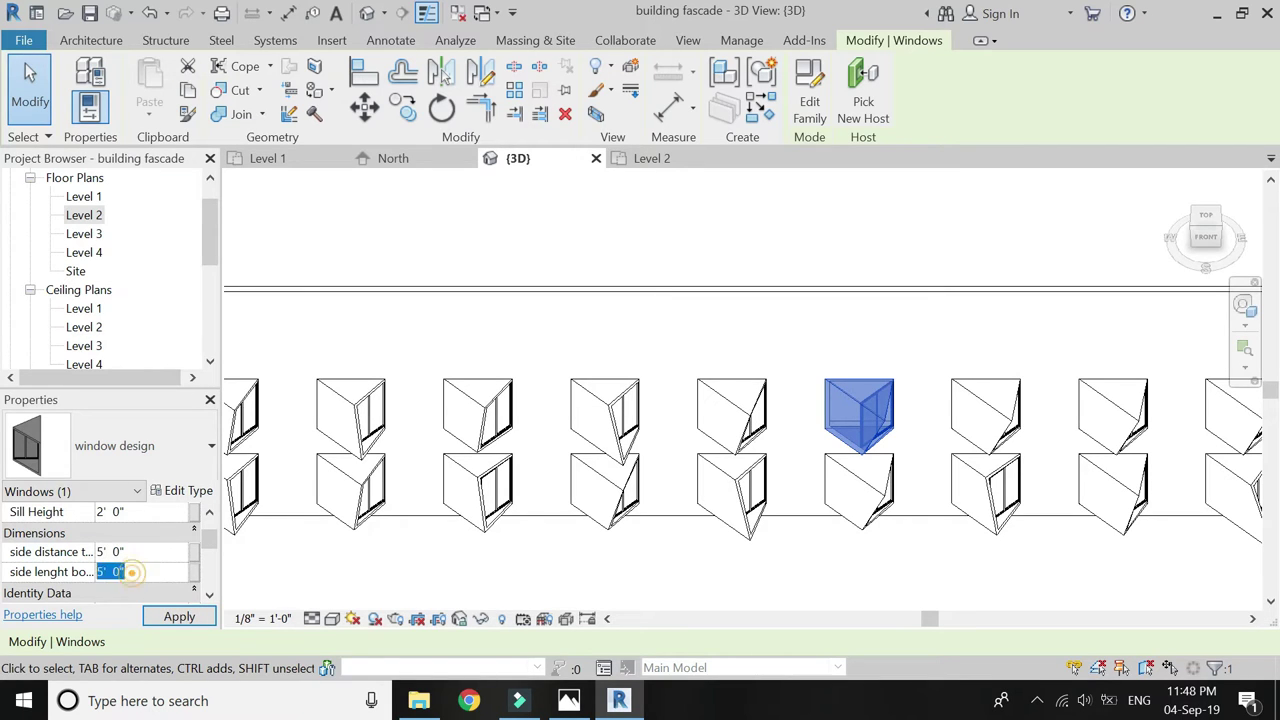
text(8)
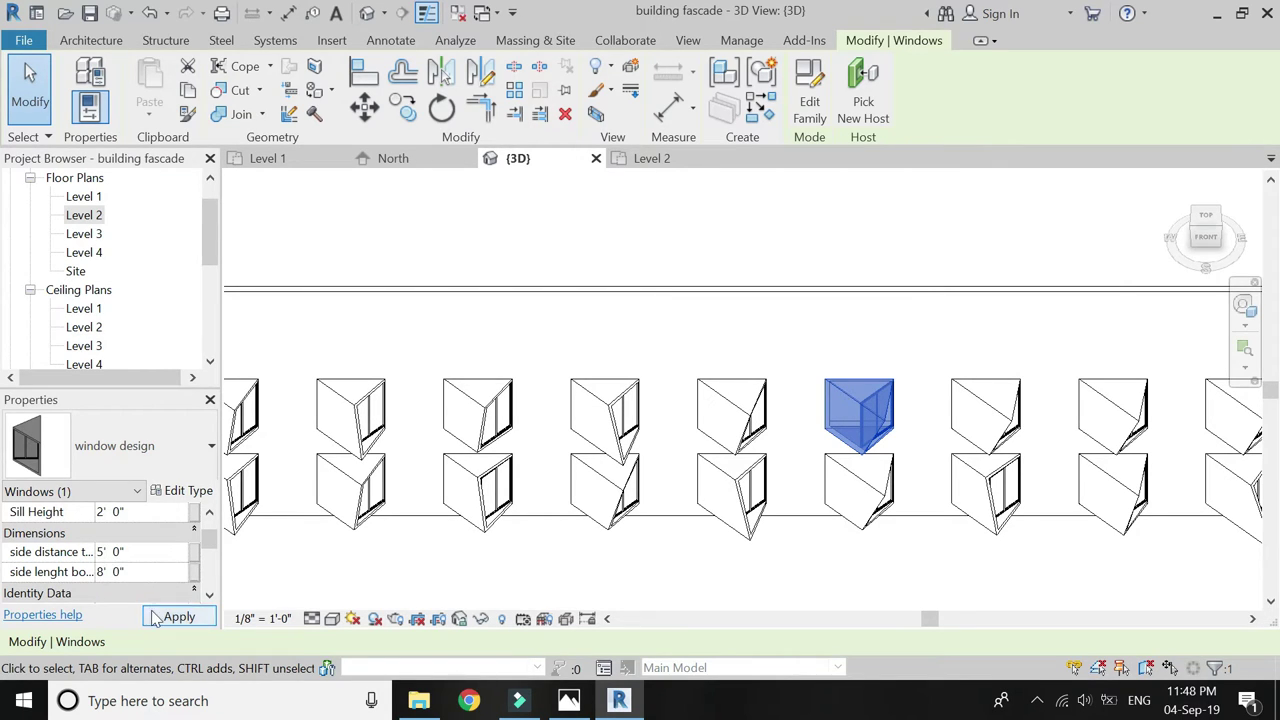
click(179, 616)
key(Escape)
Give another upper-row window a 6' side distance
scroll(300, 450, down, 2)
scroll(700, 430, up, 4)
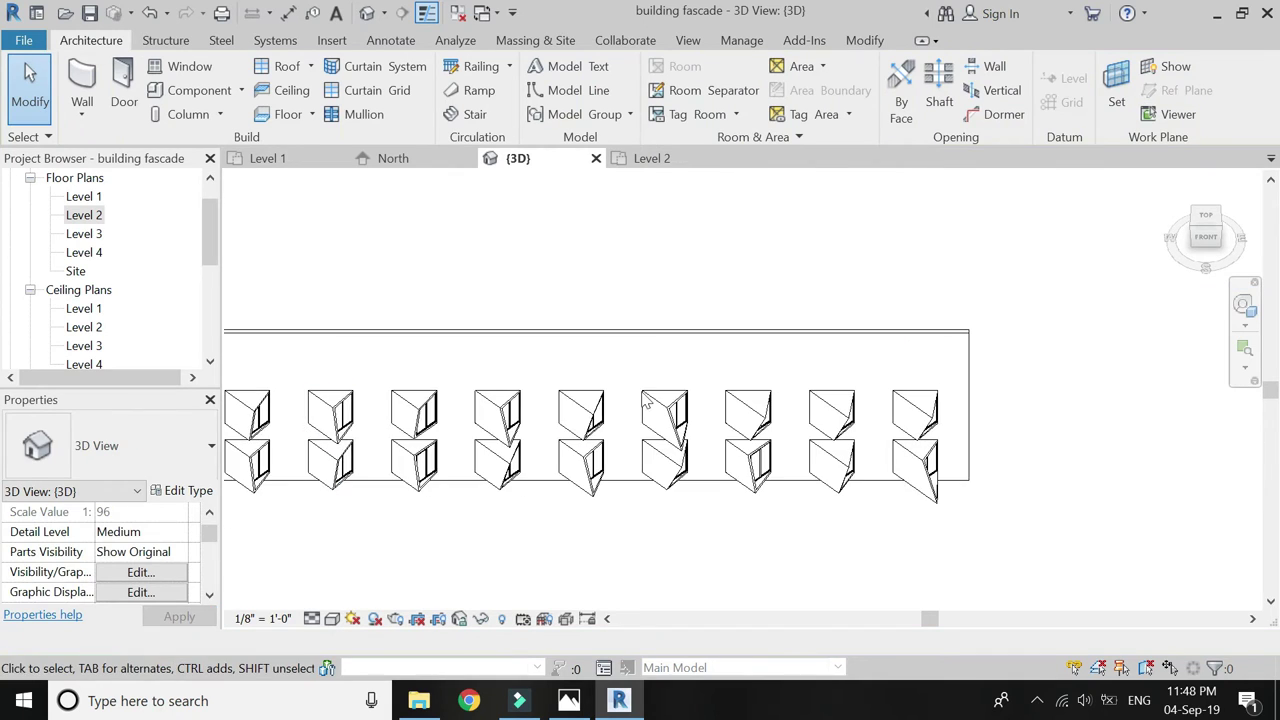
click(770, 432)
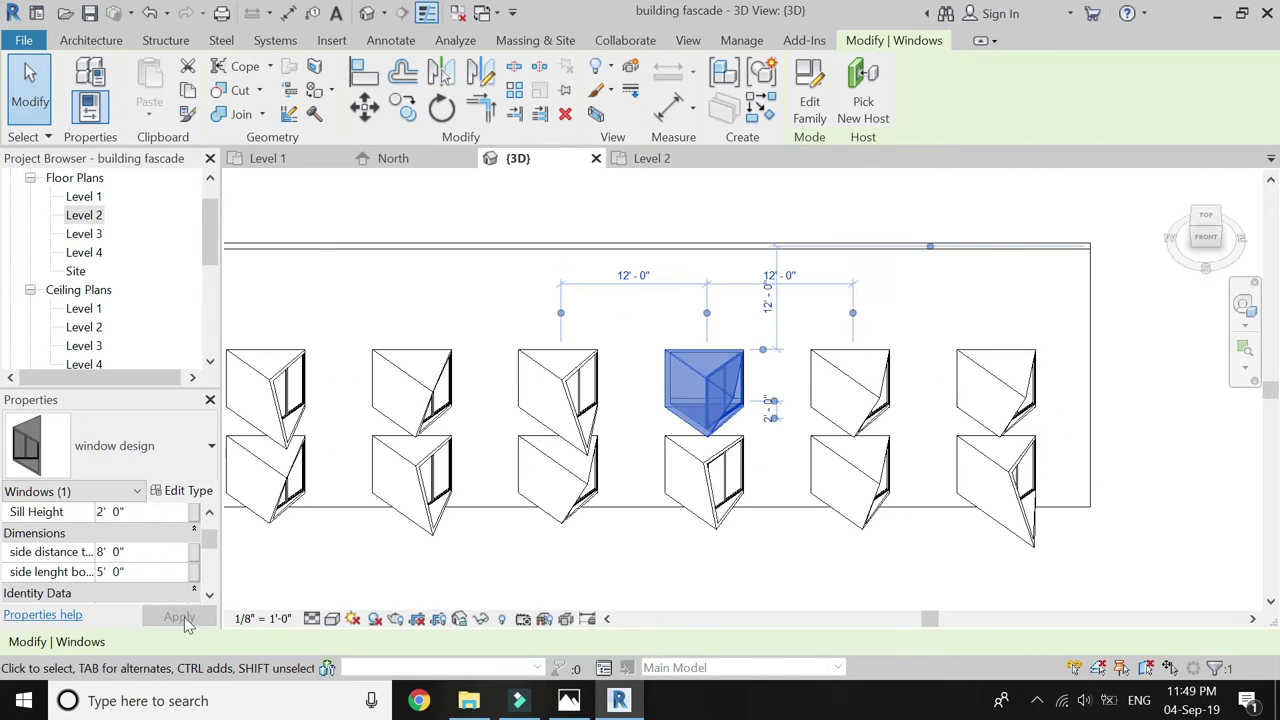
click(140, 553)
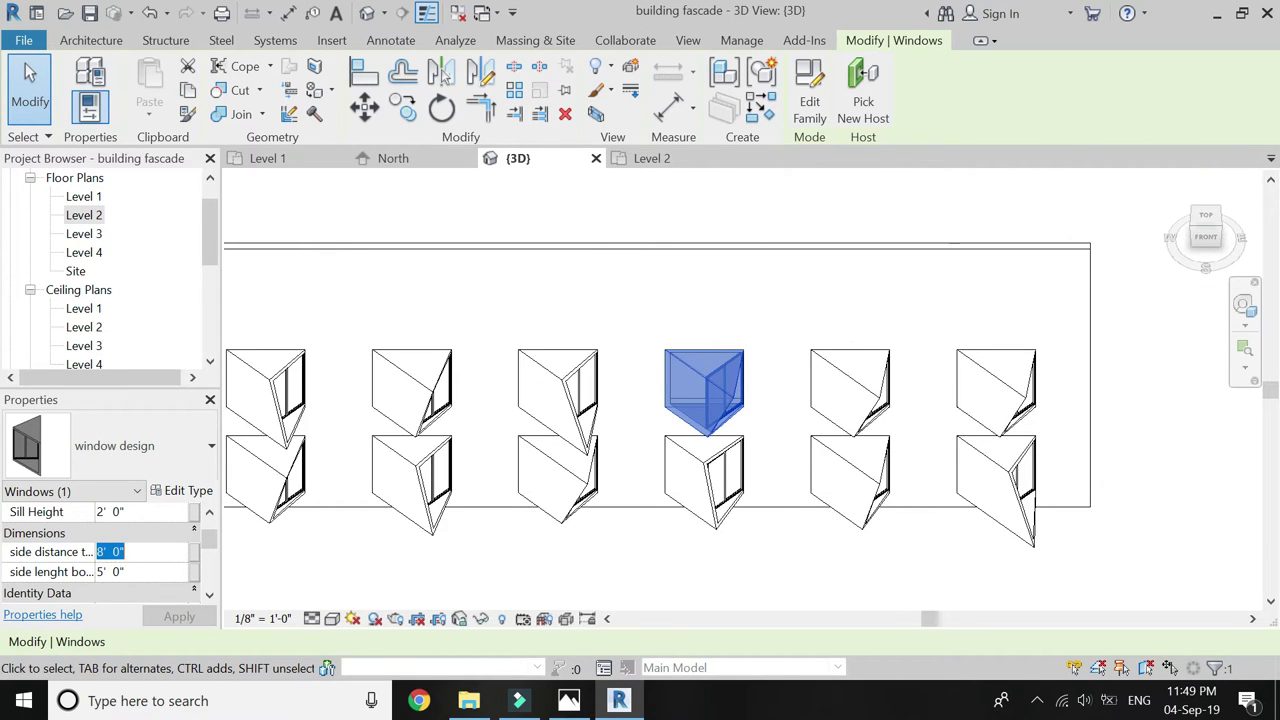
text(6)
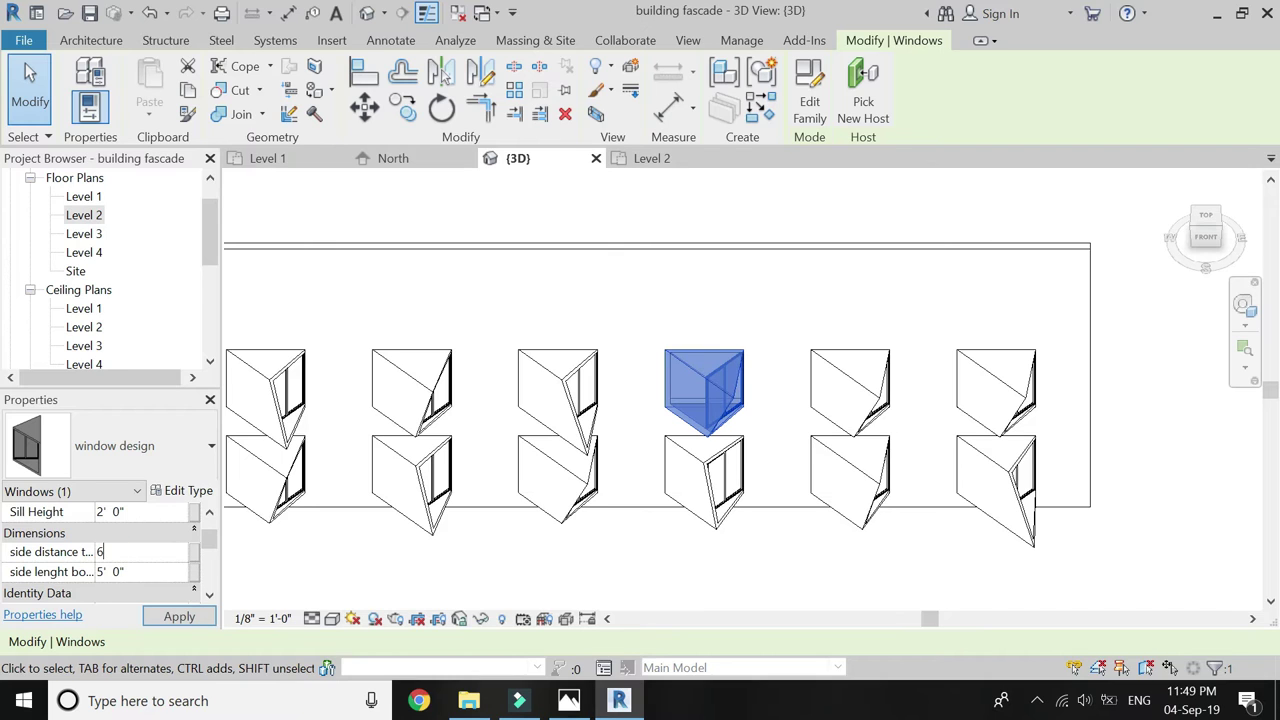
click(133, 571)
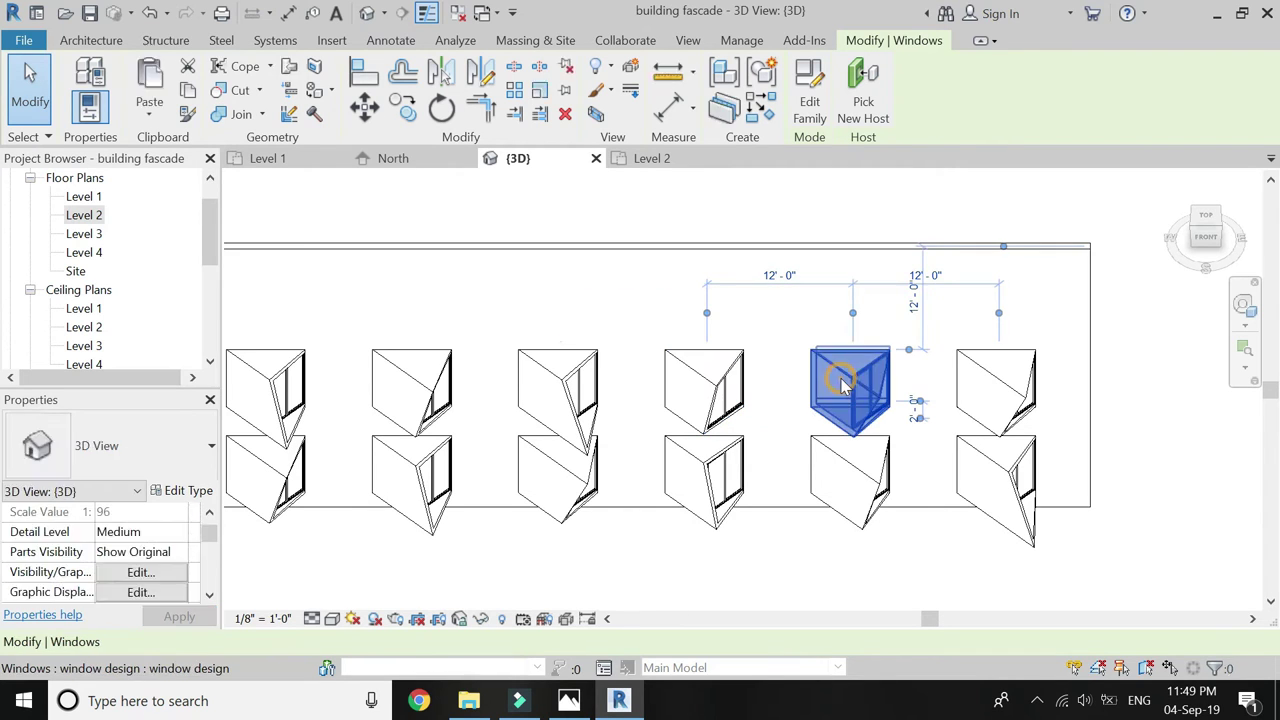
click(144, 555)
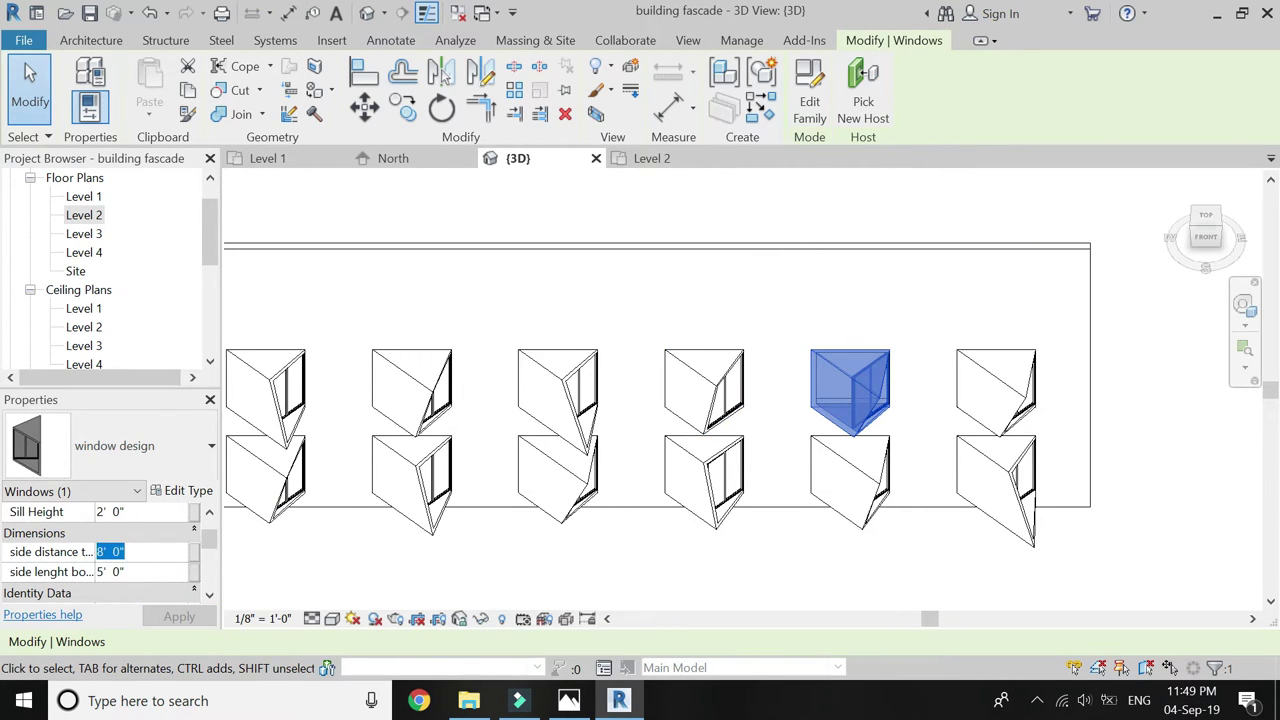
text(6)
click(144, 573)
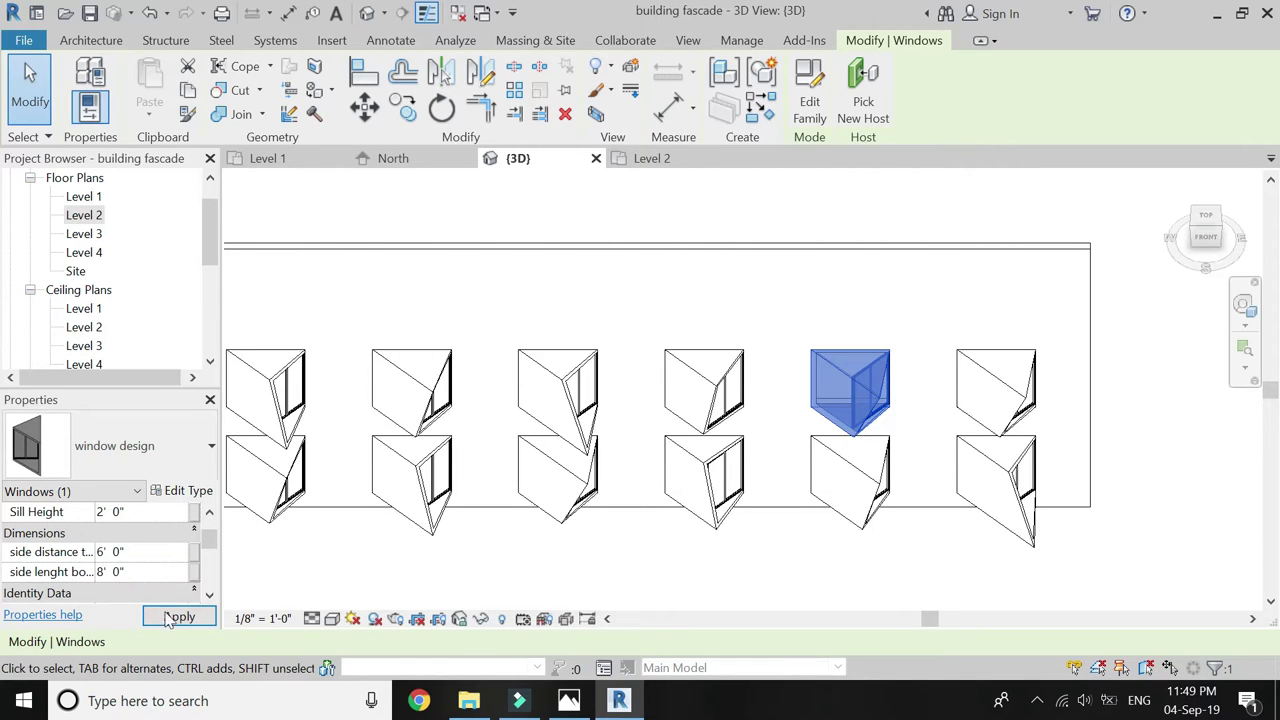
click(168, 617)
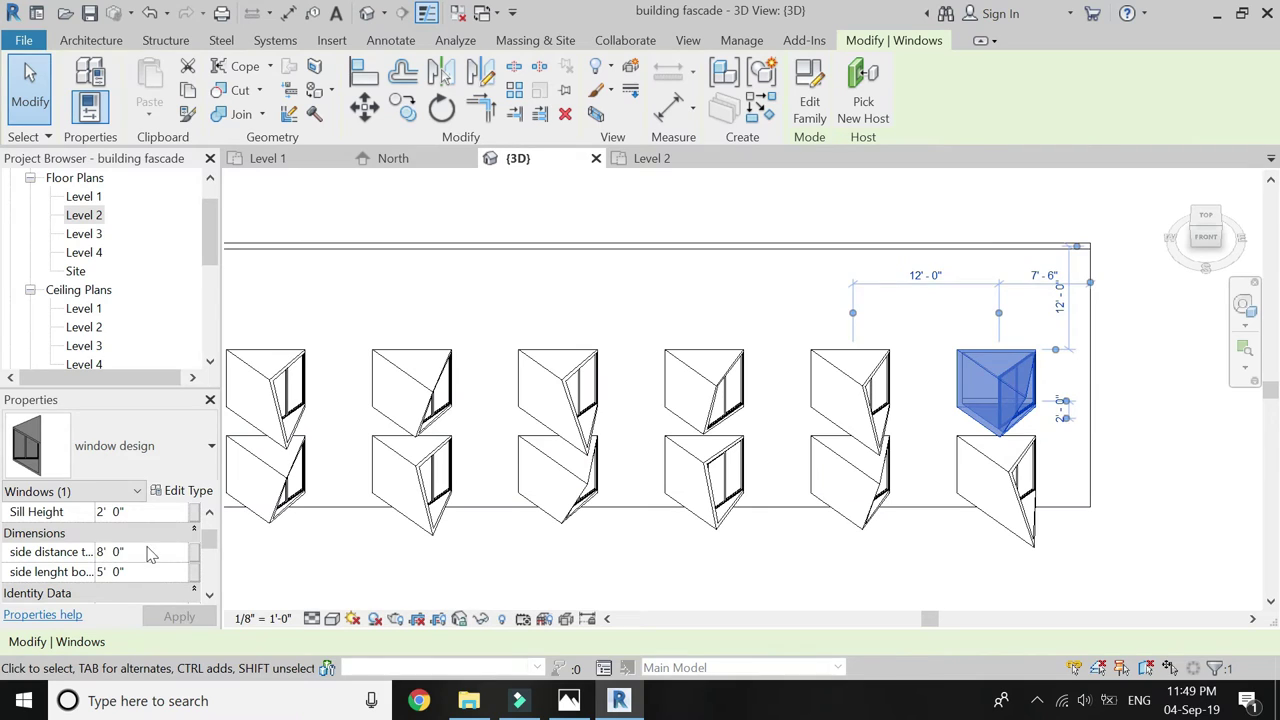
Resize the rightmost upper window to a 9' side distance and 6' side length
click(146, 550)
text(9')
click(150, 573)
click(177, 615)
click(886, 343)
scroll(912, 327, down, 1)
scroll(912, 327, down, 2)
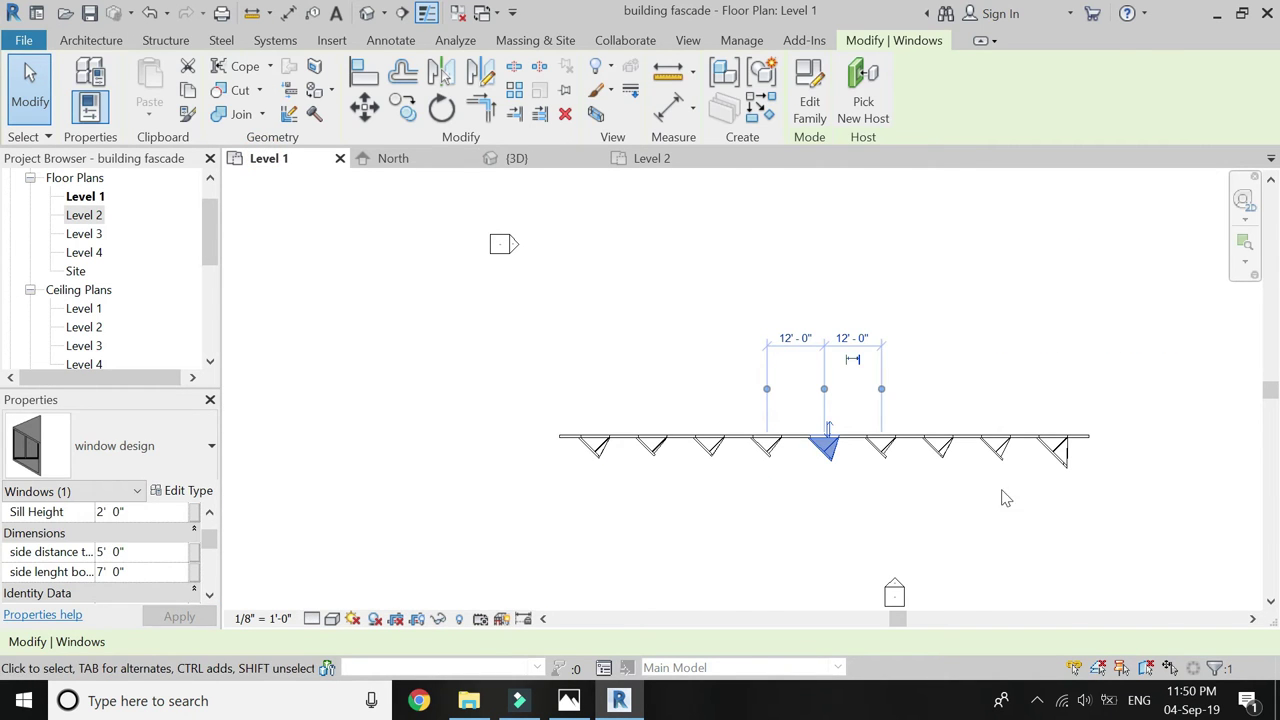
Open the Level 3 floor plan with Level 1 as its underlay base level
drag(1110, 516, 568, 446)
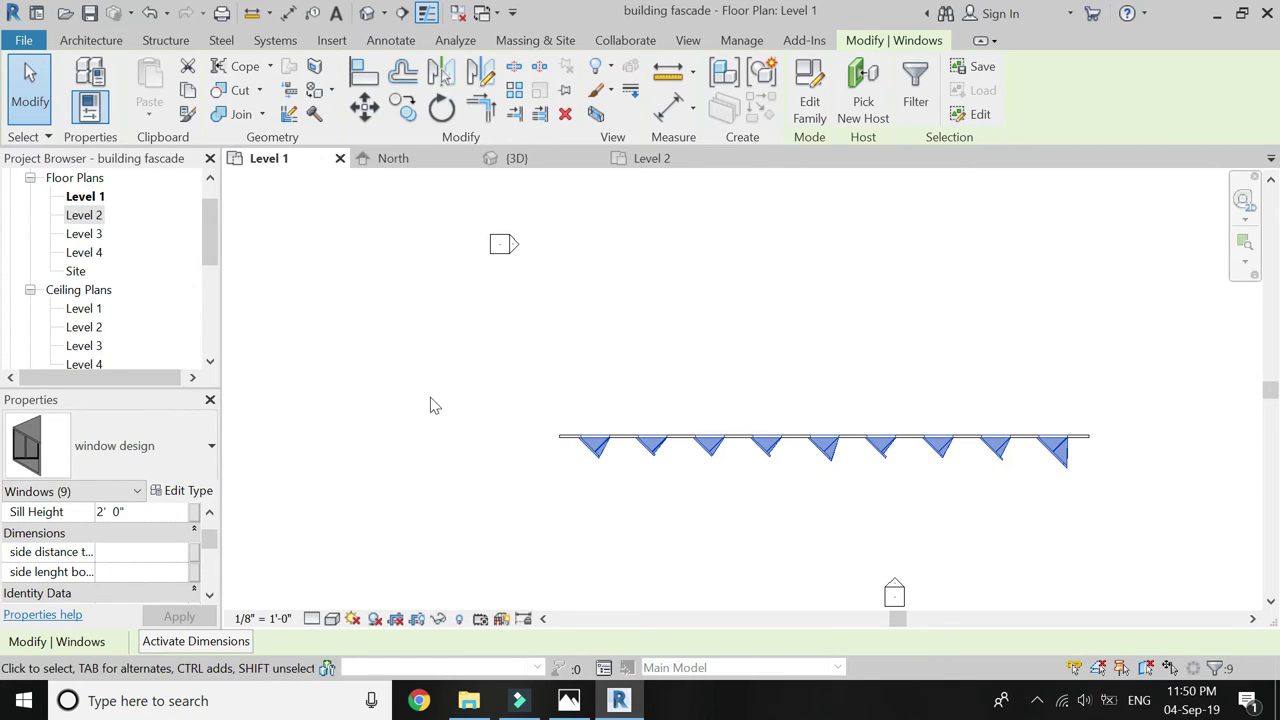
double_click(85, 234)
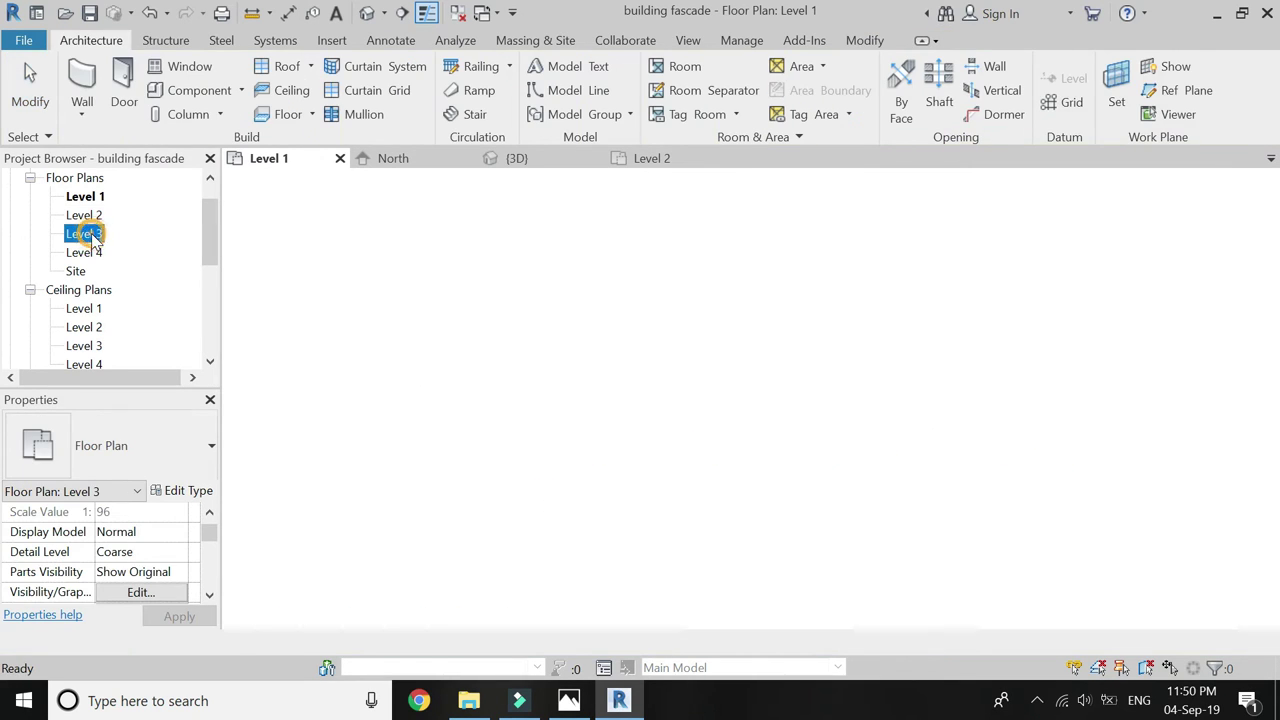
click(167, 533)
click(180, 533)
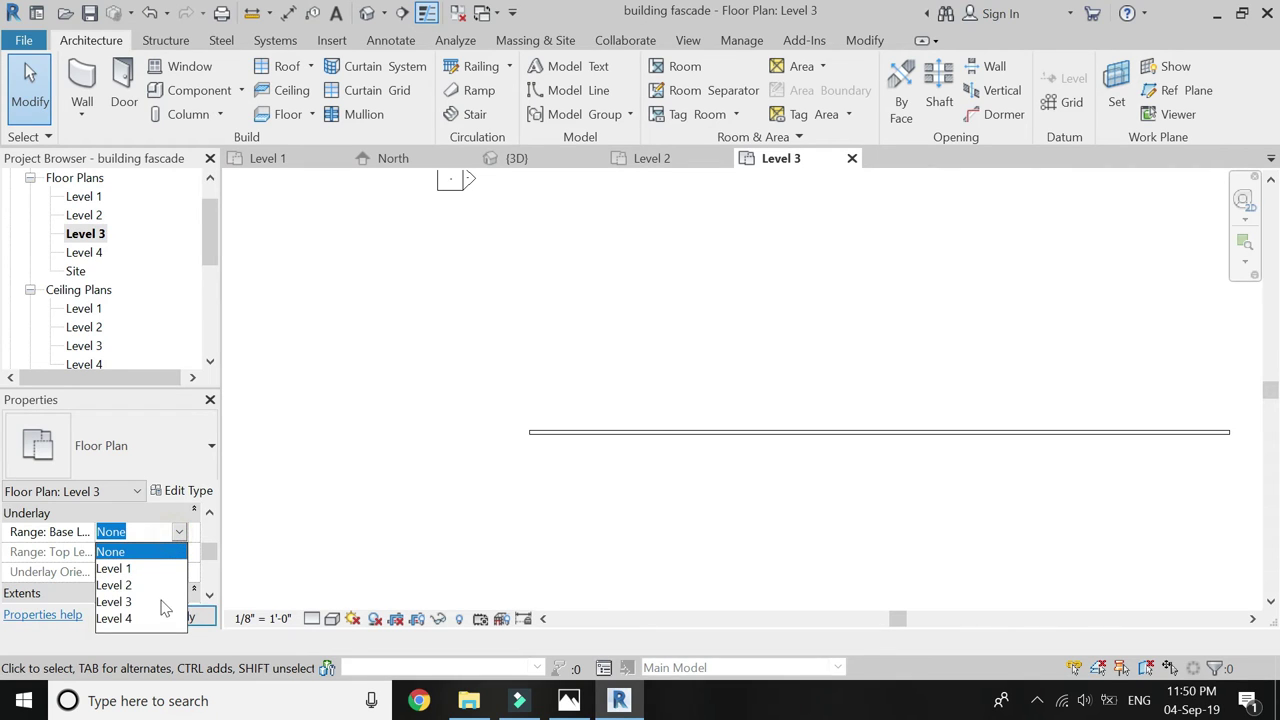
click(148, 569)
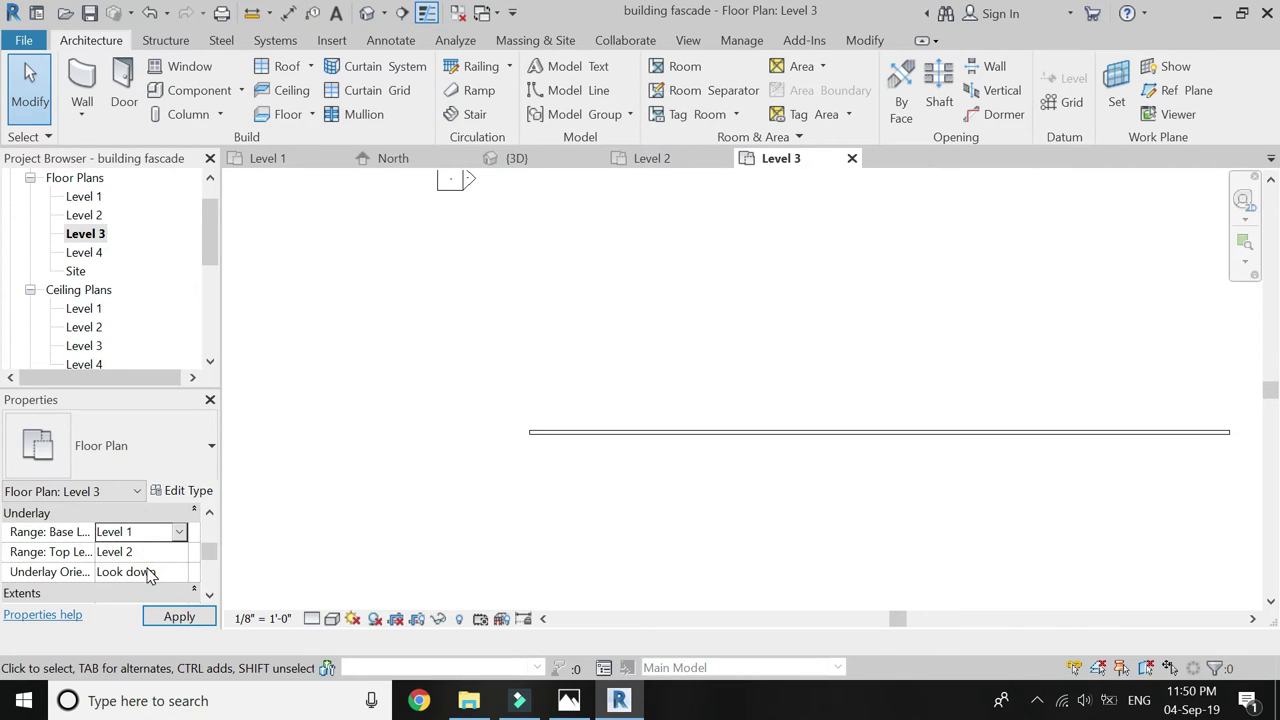
click(180, 615)
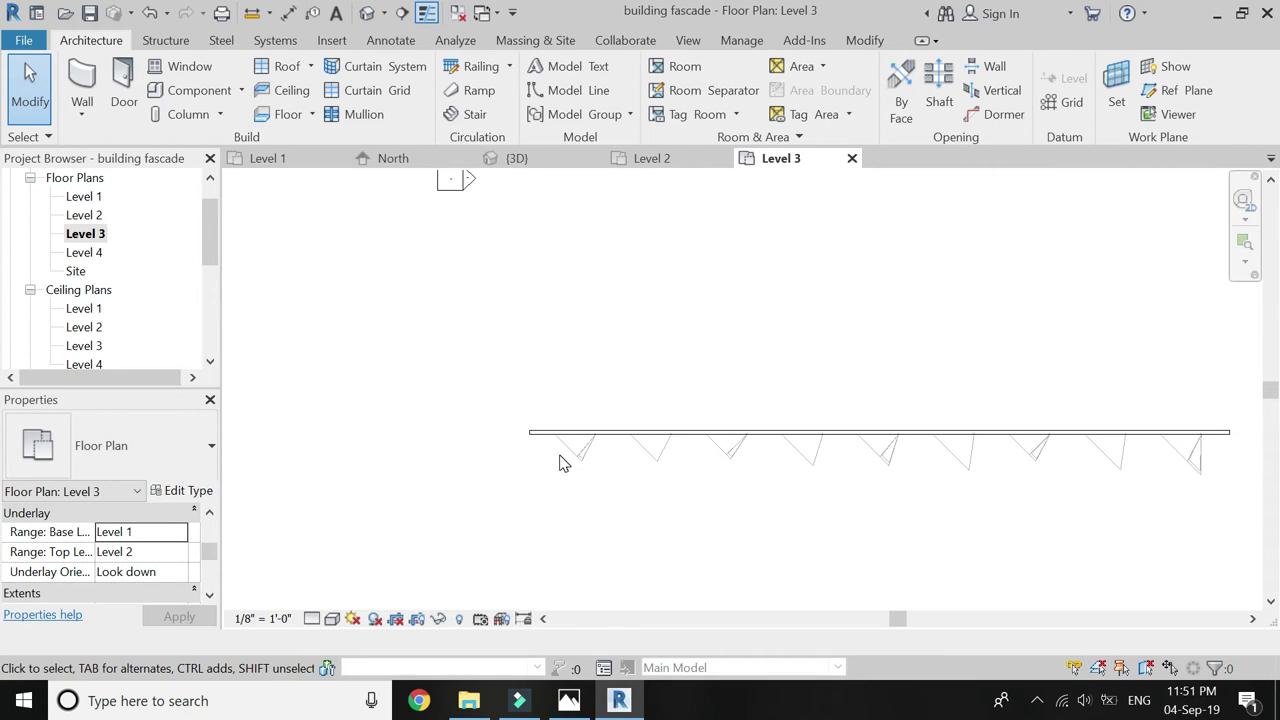
Place a row of window design bay windows along the Level 3 wall
key(c)
key(m)
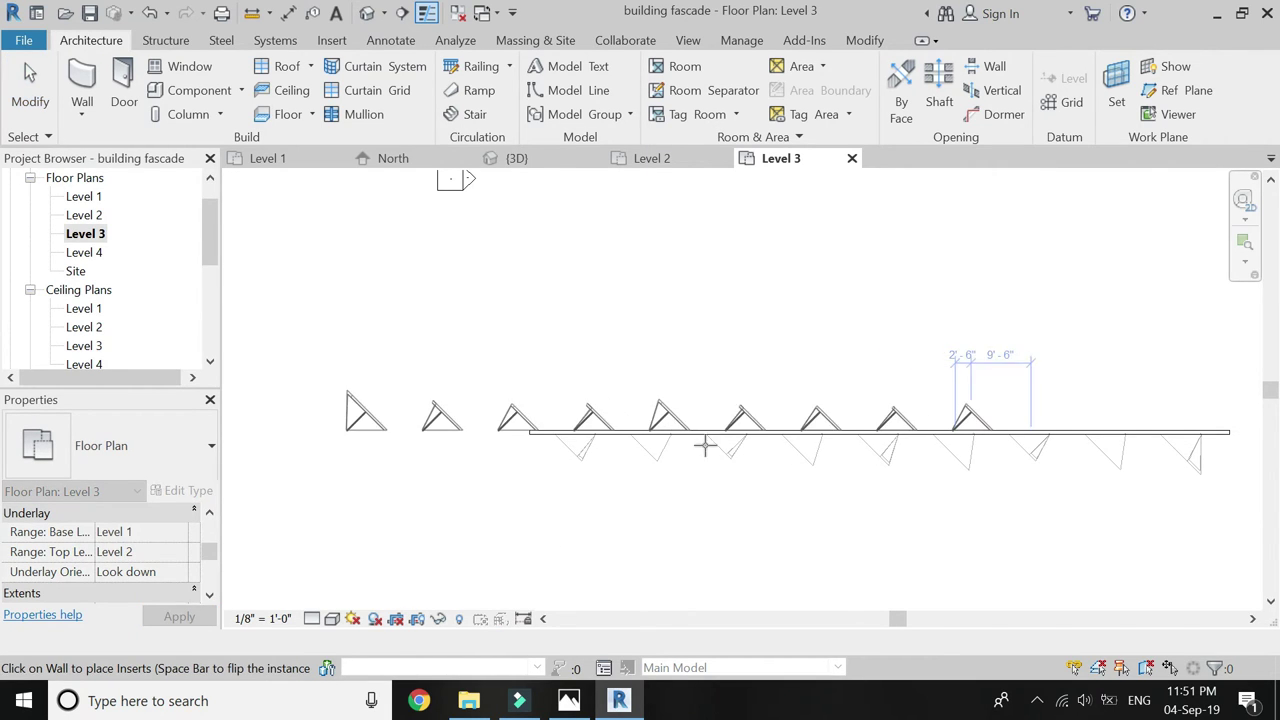
scroll(776, 451, down, 2)
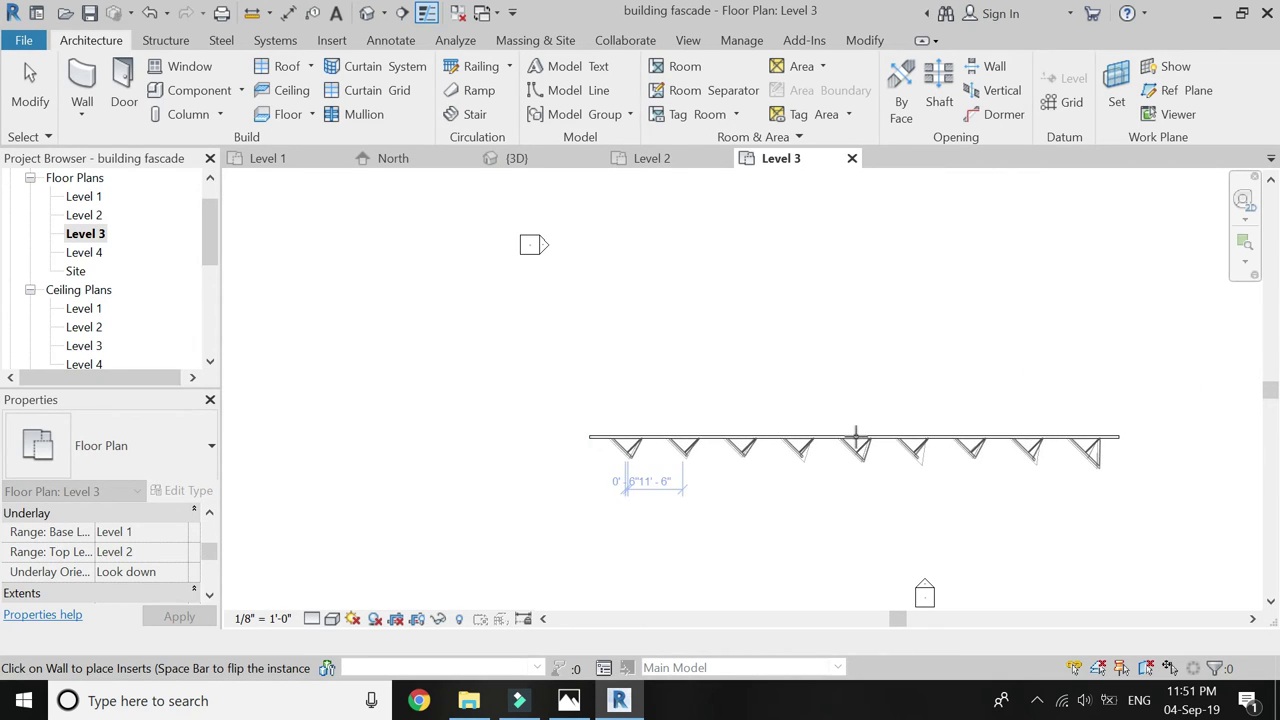
scroll(856, 435, up, 7)
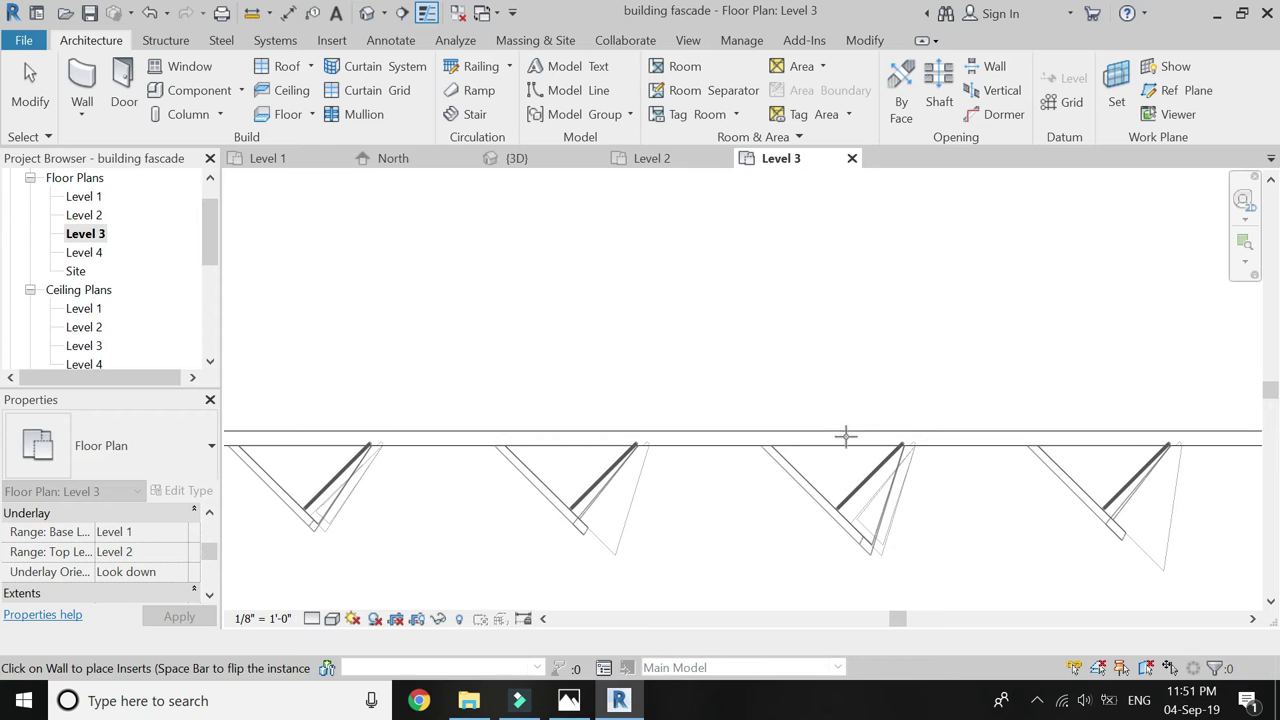
click(848, 437)
key(Escape)
scroll(770, 425, down, 3)
scroll(770, 425, down, 4)
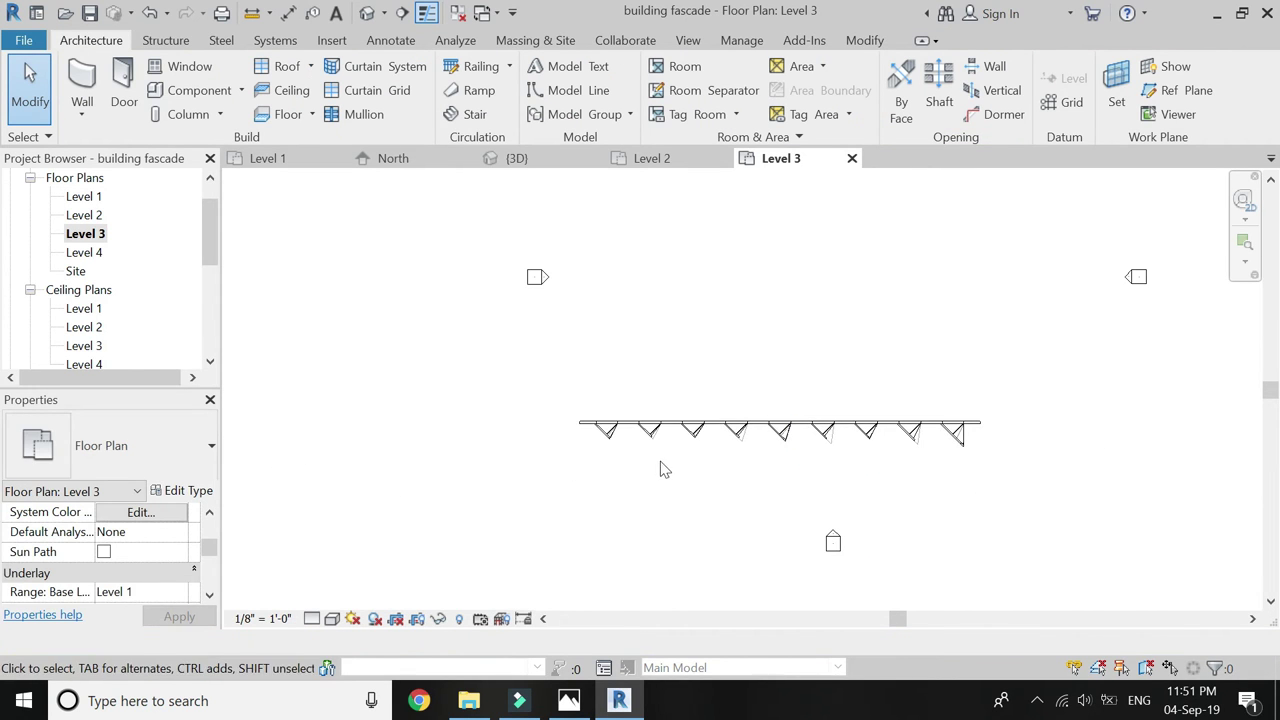
scroll(610, 463, up, 2)
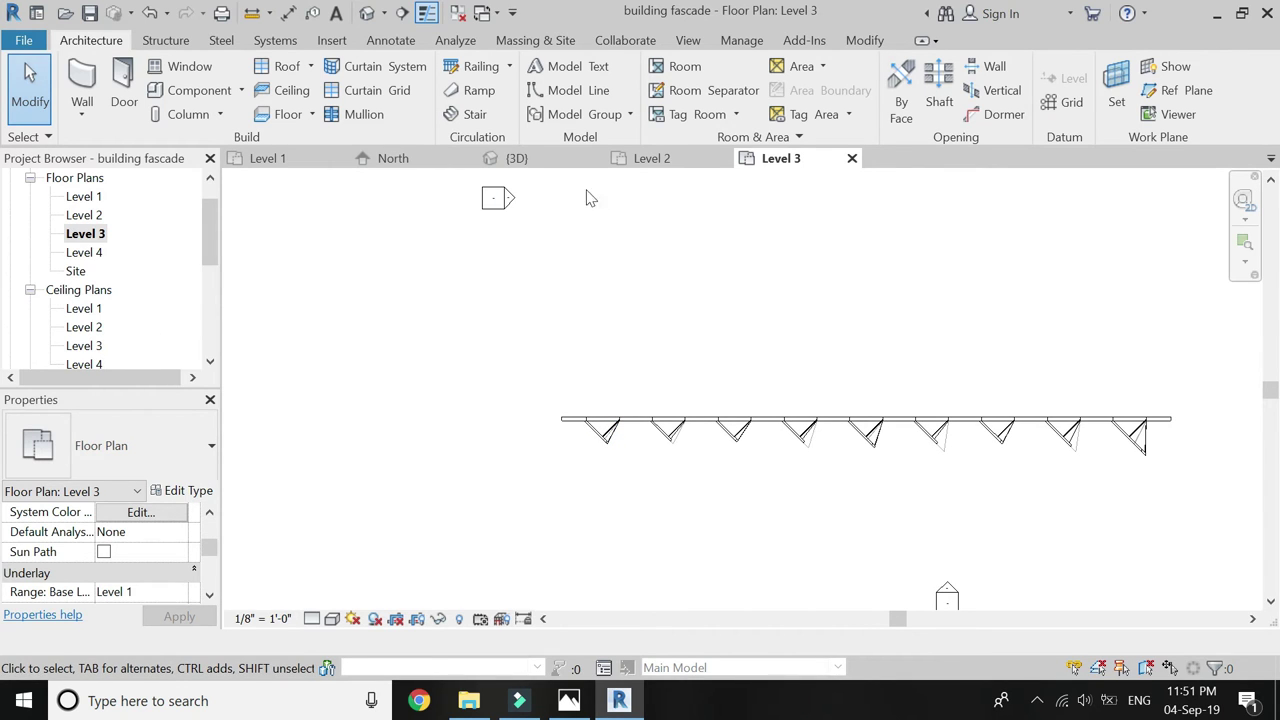
In the North elevation, draw Level 5 10' above Level 4
click(420, 162)
scroll(766, 271, up, 1)
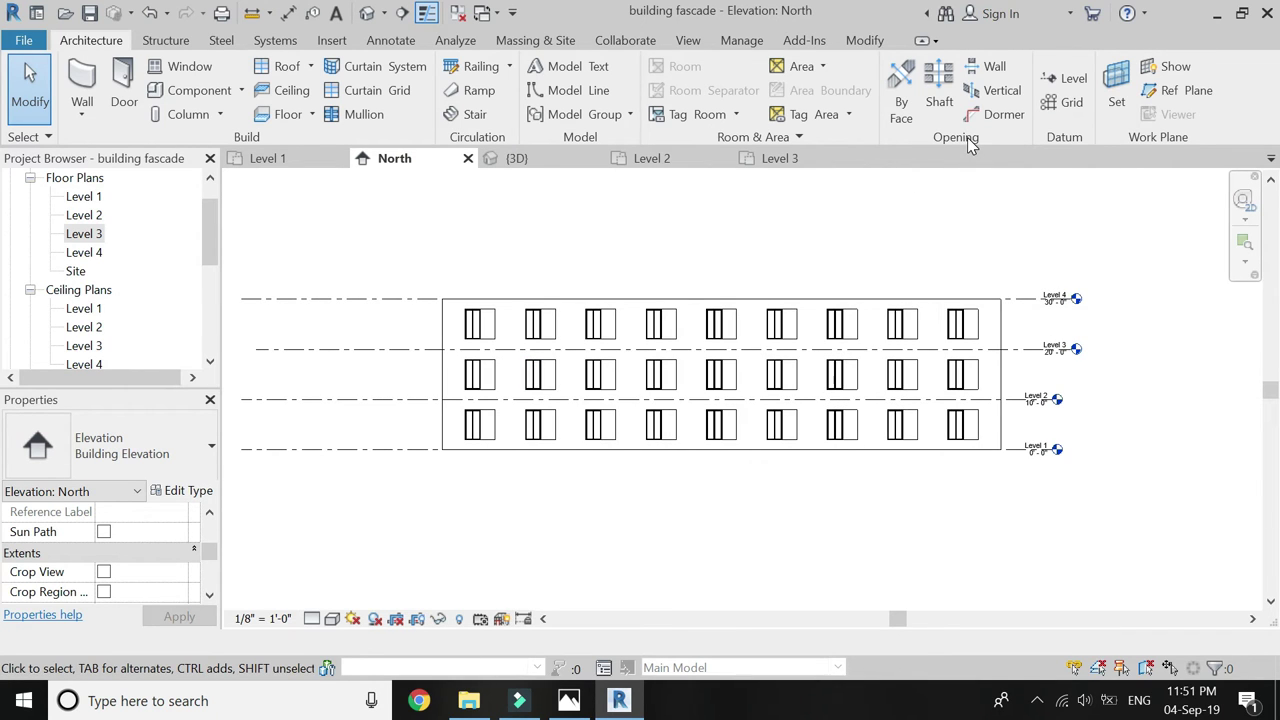
click(1065, 79)
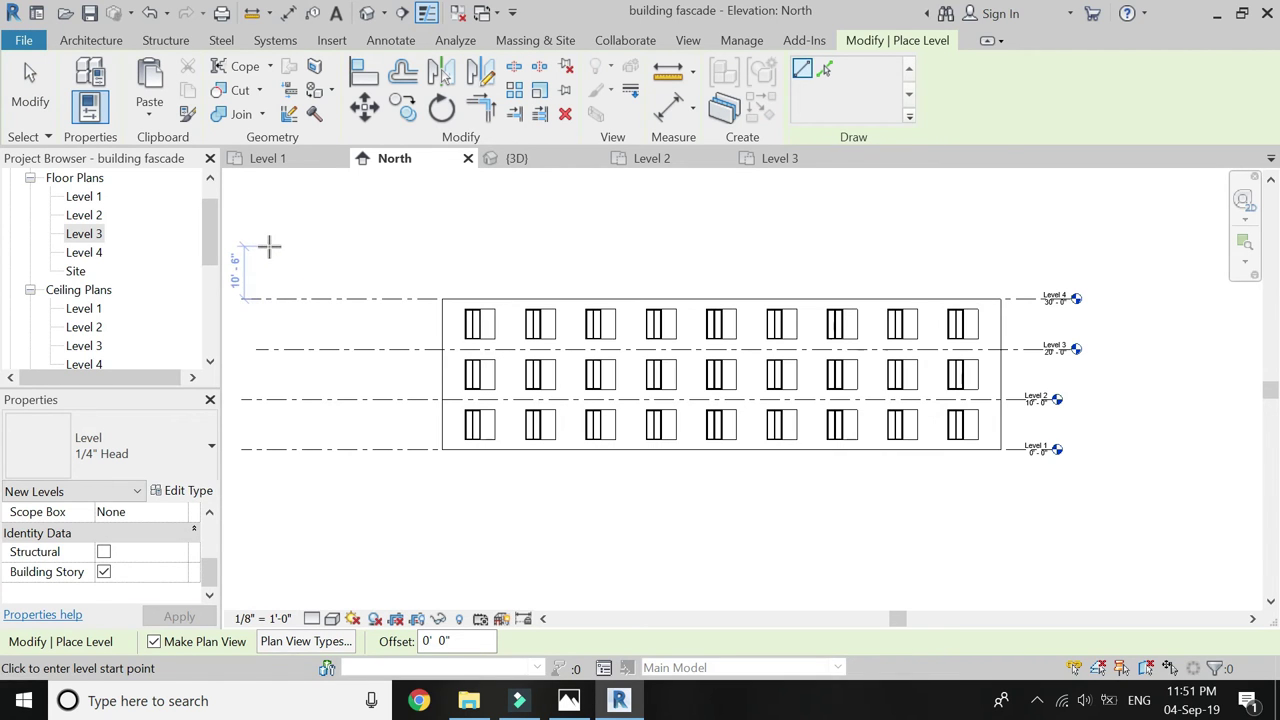
click(270, 245)
click(1022, 246)
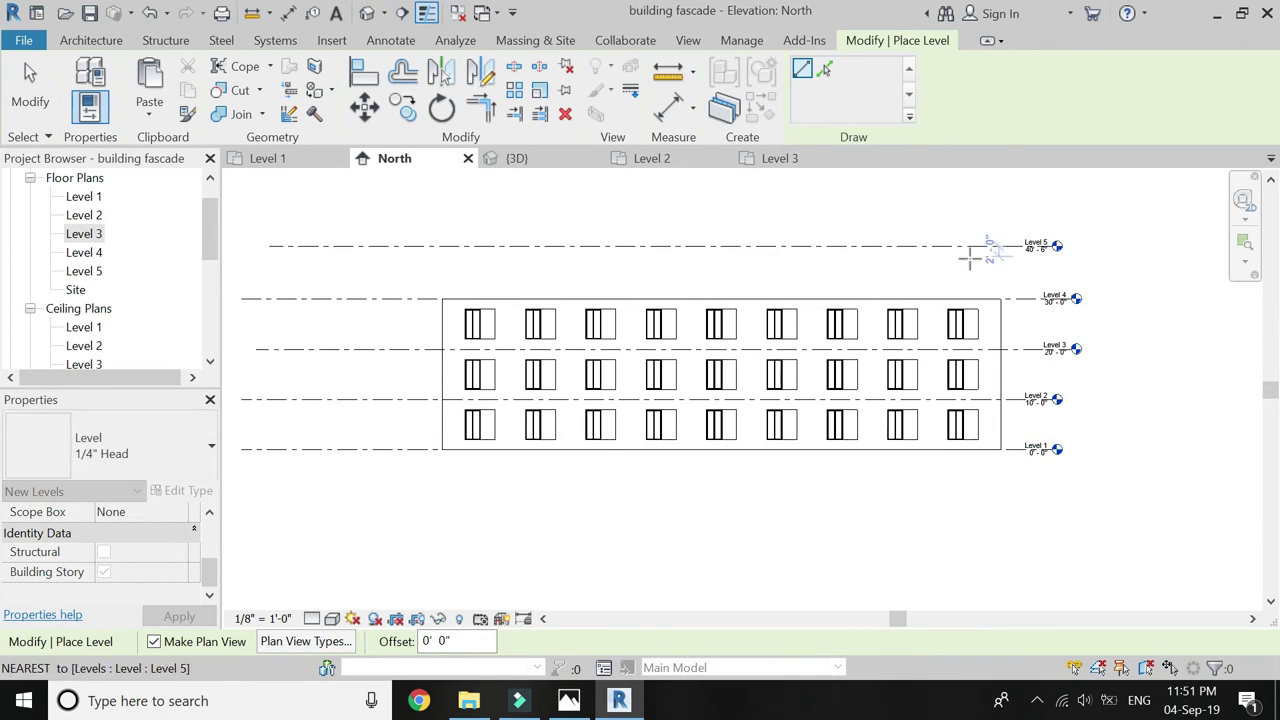
key(Escape)
key(Escape)
click(417, 246)
click(415, 270)
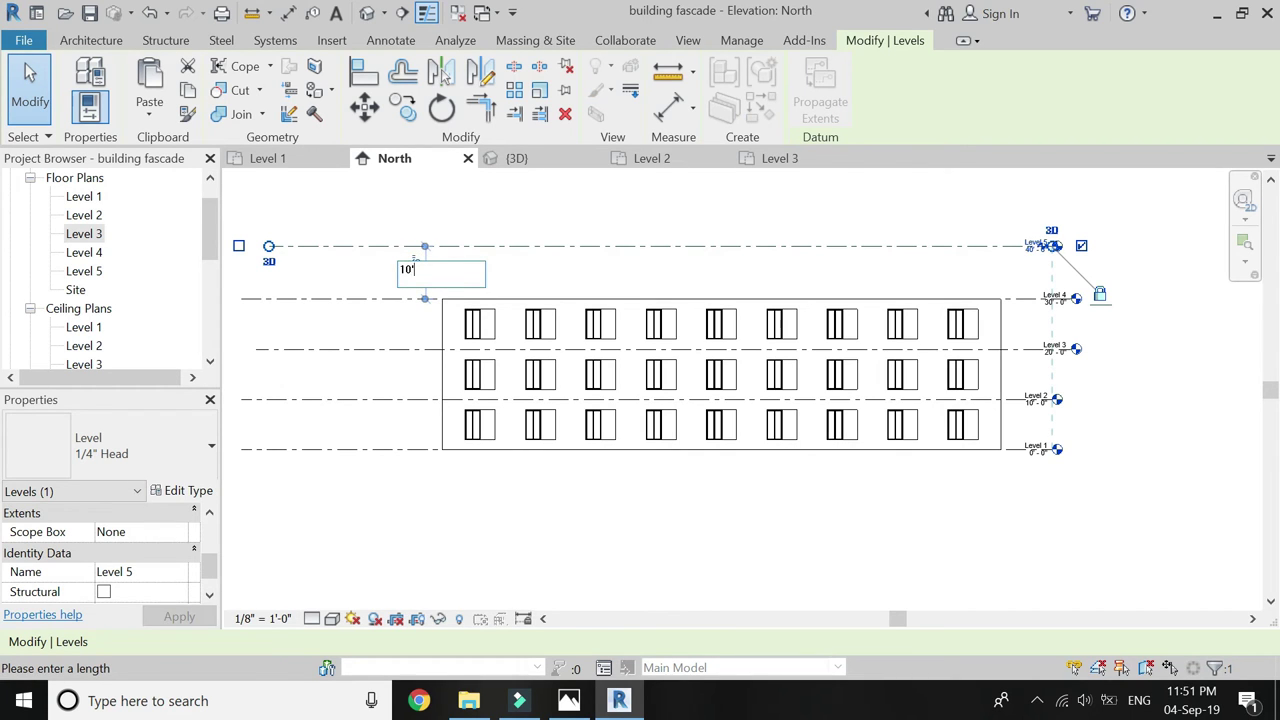
text(10')
key(Return)
key(Escape)
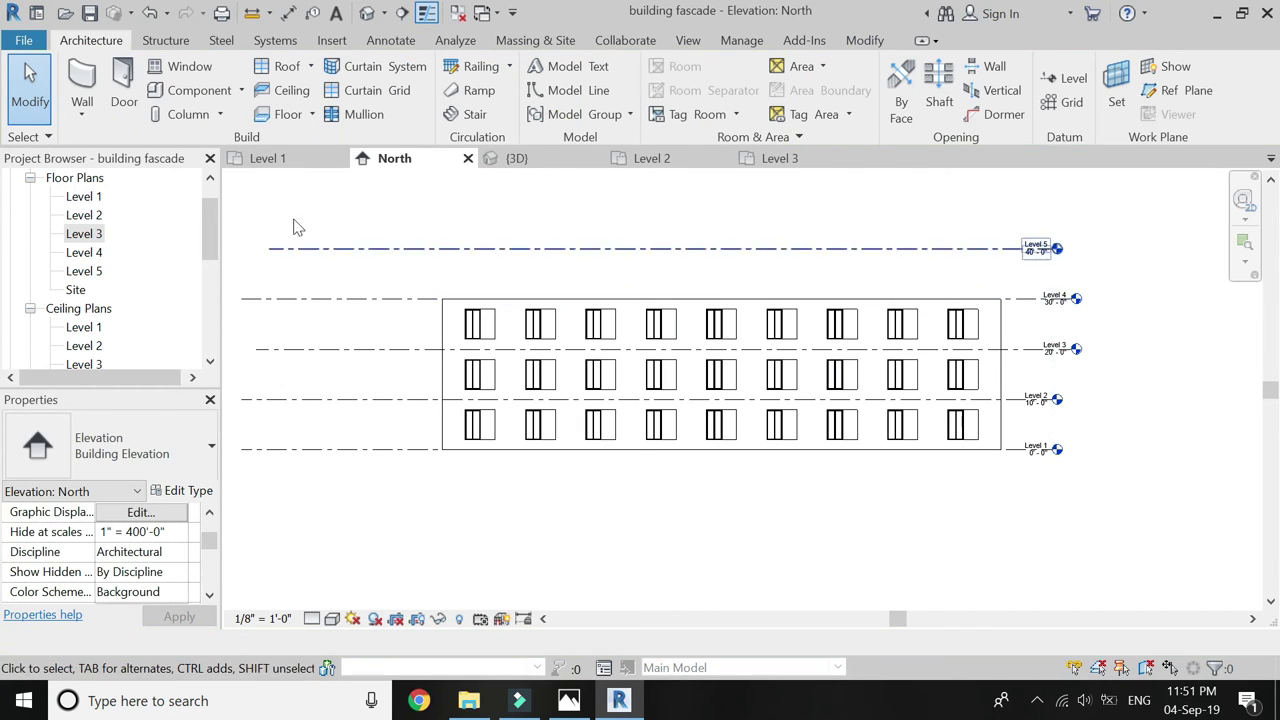
Set the facade wall's Top Constraint to Up to level: Level 5
click(284, 162)
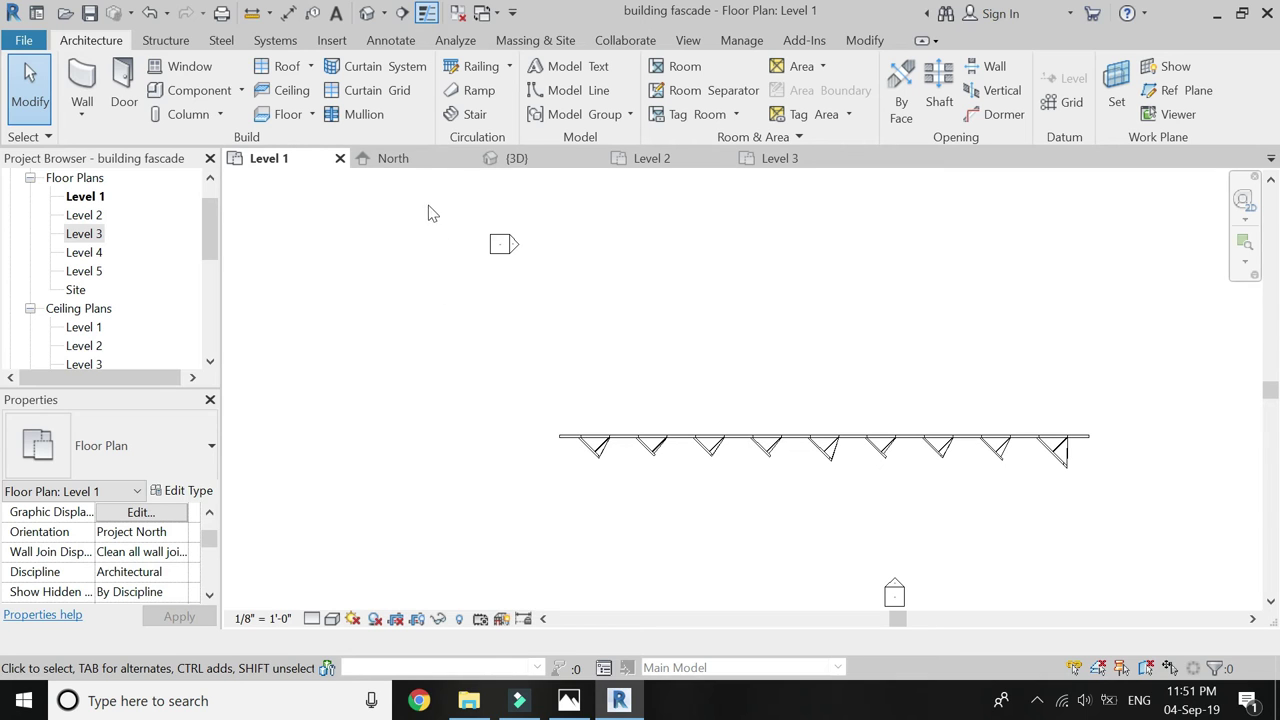
click(561, 437)
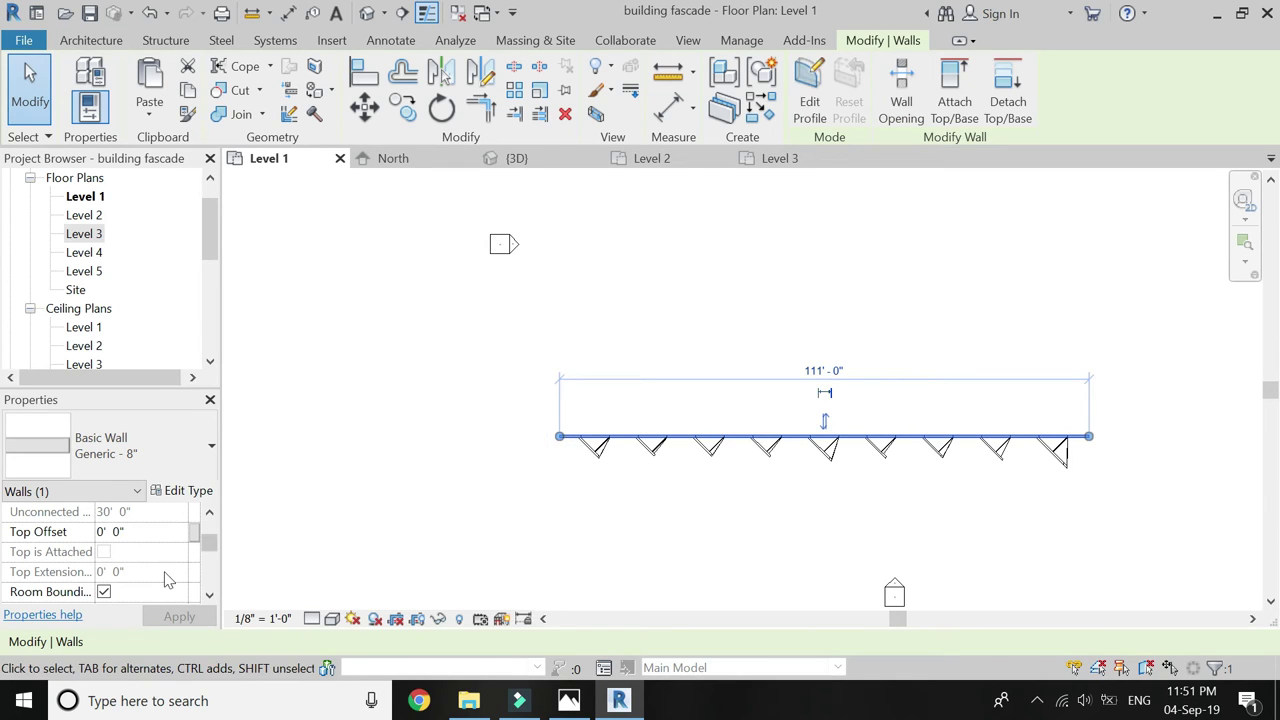
scroll(180, 533, up, 1)
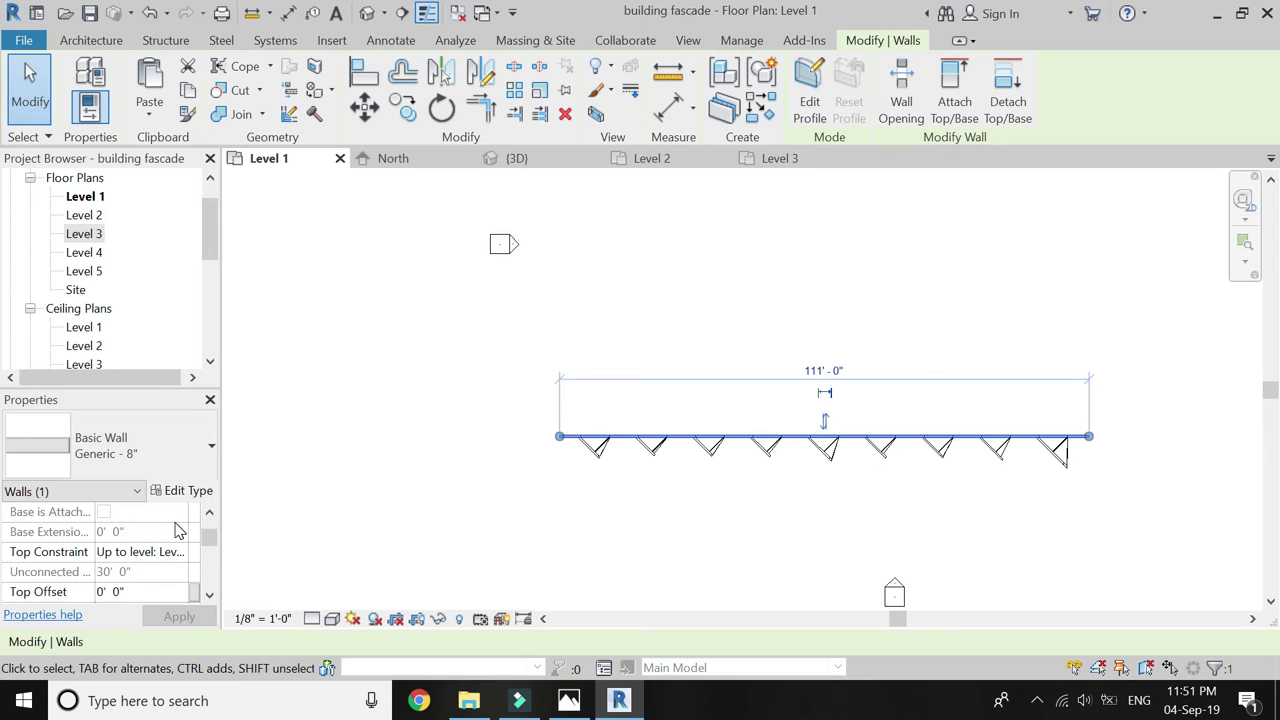
click(190, 551)
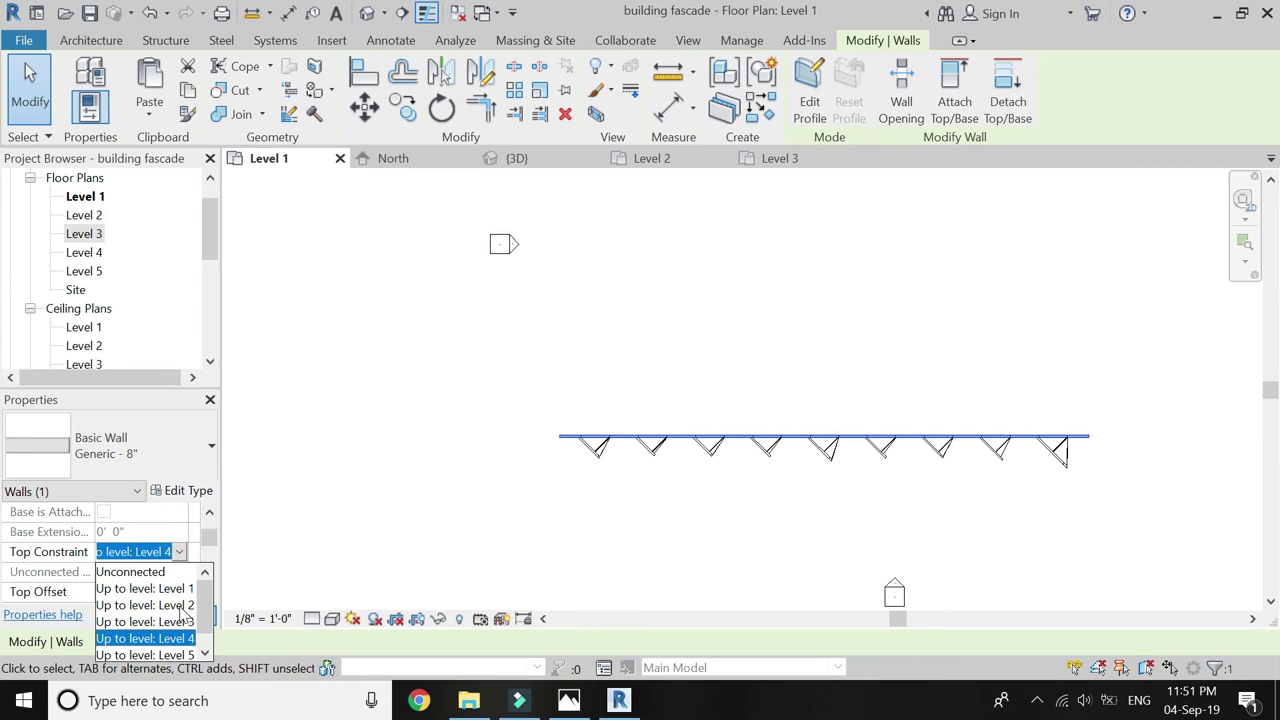
click(186, 655)
click(179, 617)
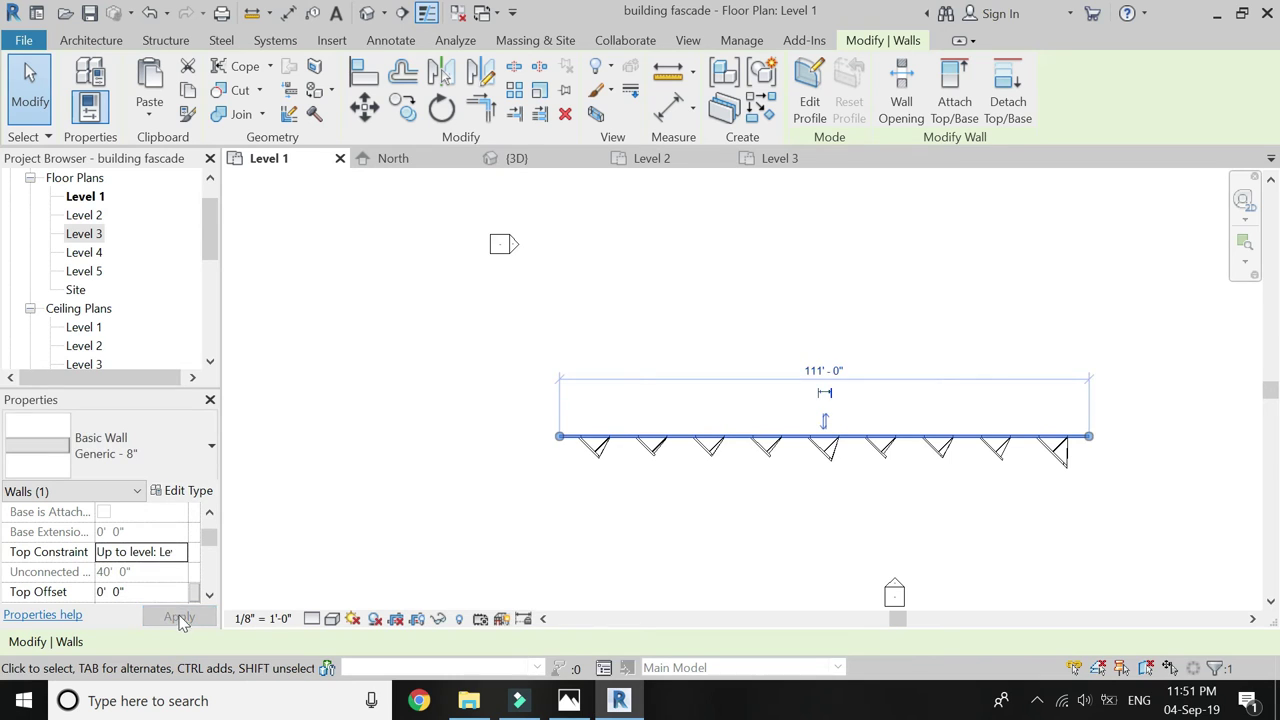
click(455, 244)
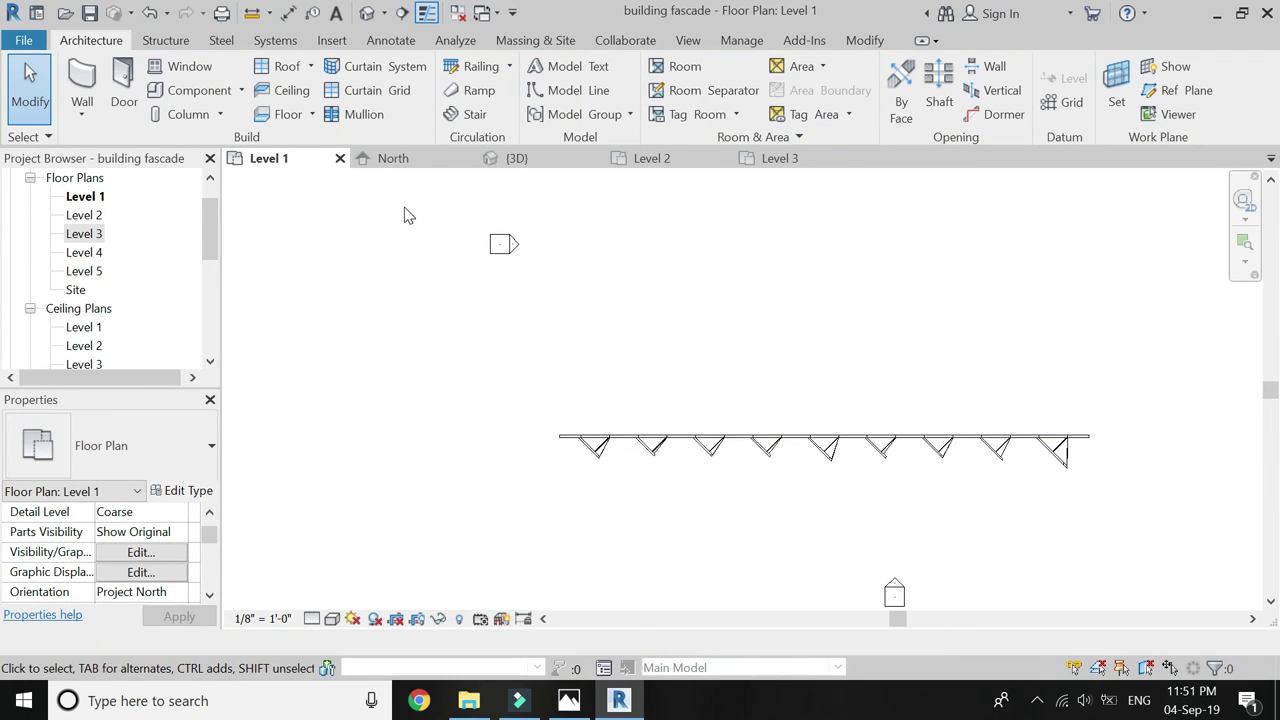
click(651, 160)
Select the row of nine bay windows on Level 2, then go to the Level 4 floor plan
scroll(494, 369, down, 2)
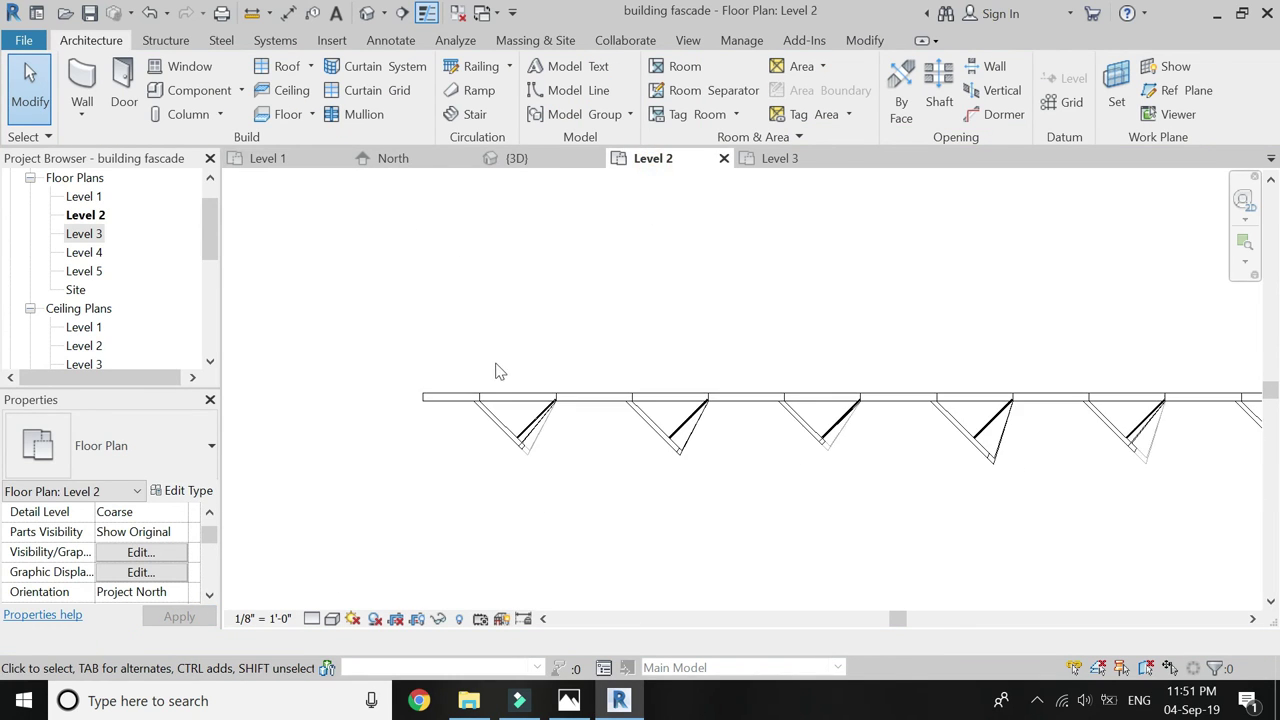
scroll(700, 460, down, 3)
drag(976, 487, 422, 415)
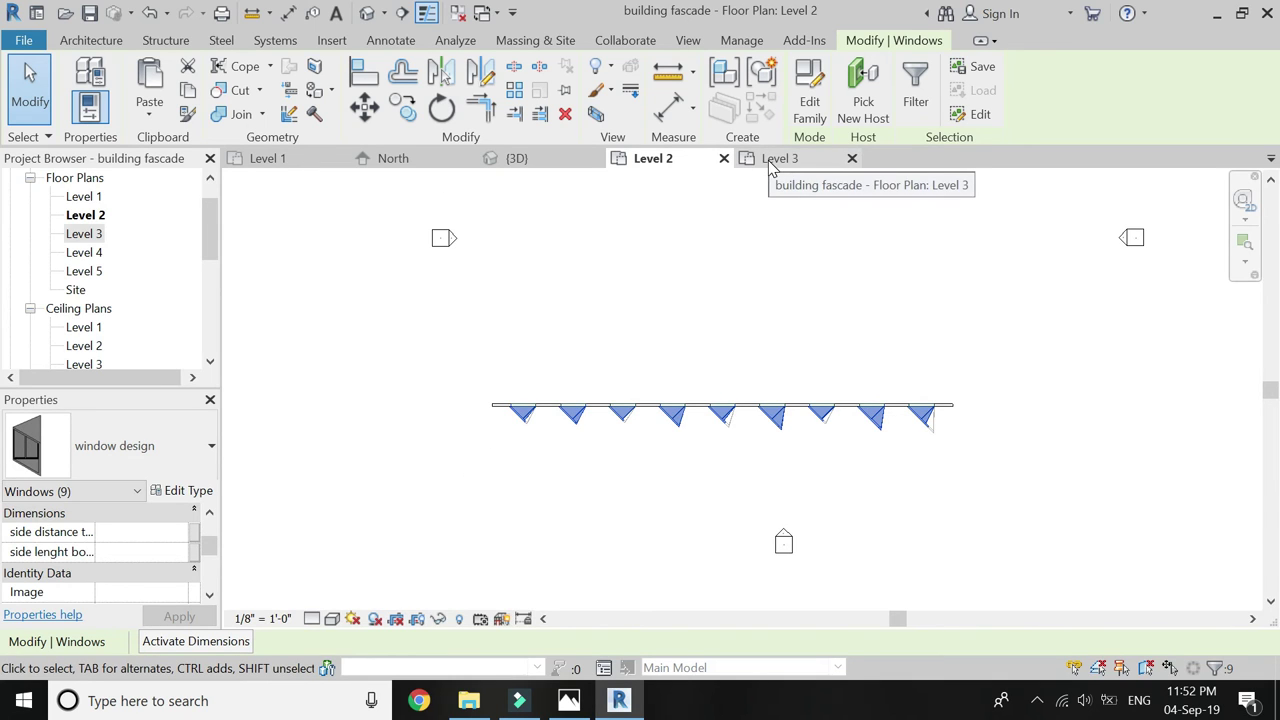
double_click(82, 256)
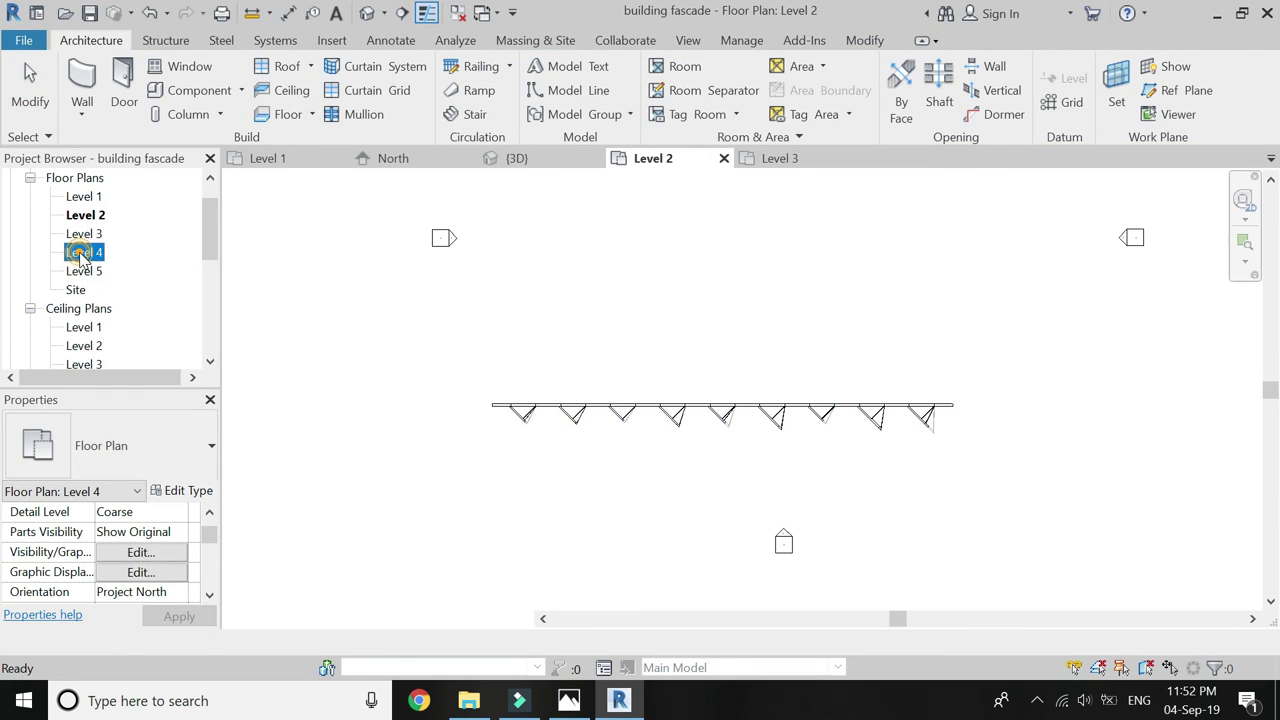
Set the Level 4 plan's Underlay Base Level to Level 2
scroll(566, 403, up, 2)
scroll(158, 554, down, 3)
scroll(158, 554, down, 2)
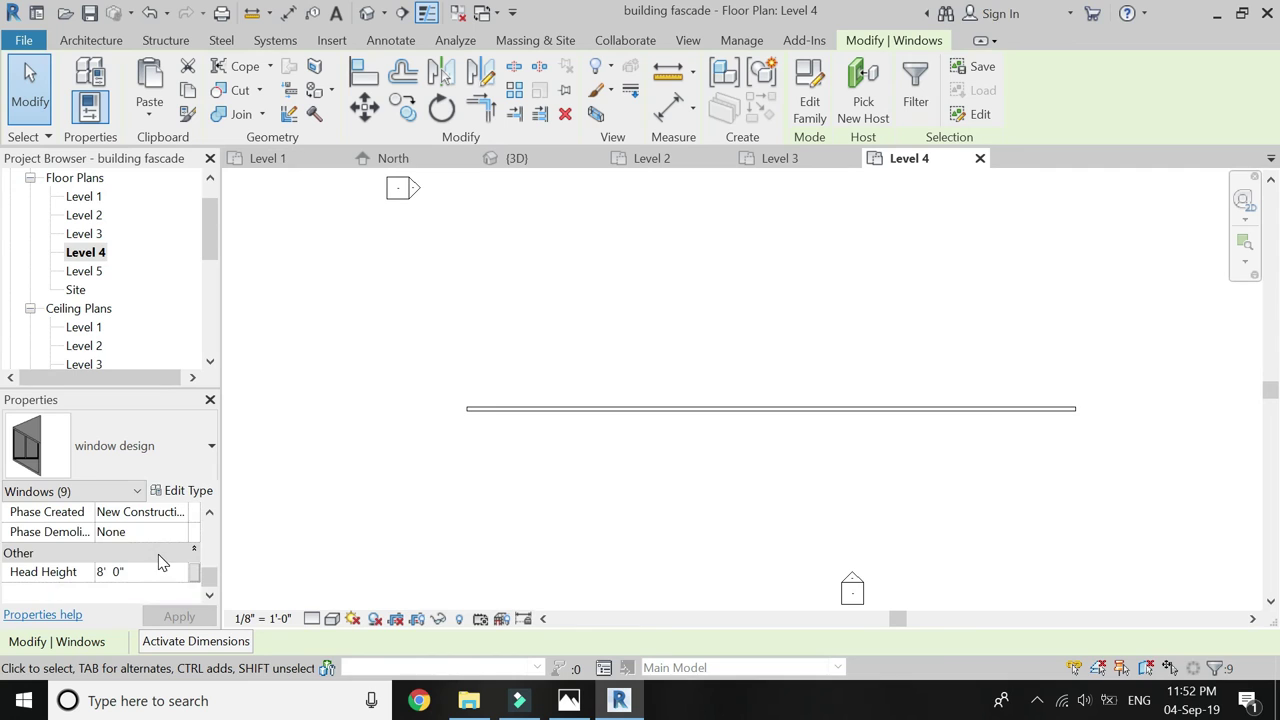
scroll(160, 562, up, 3)
click(140, 495)
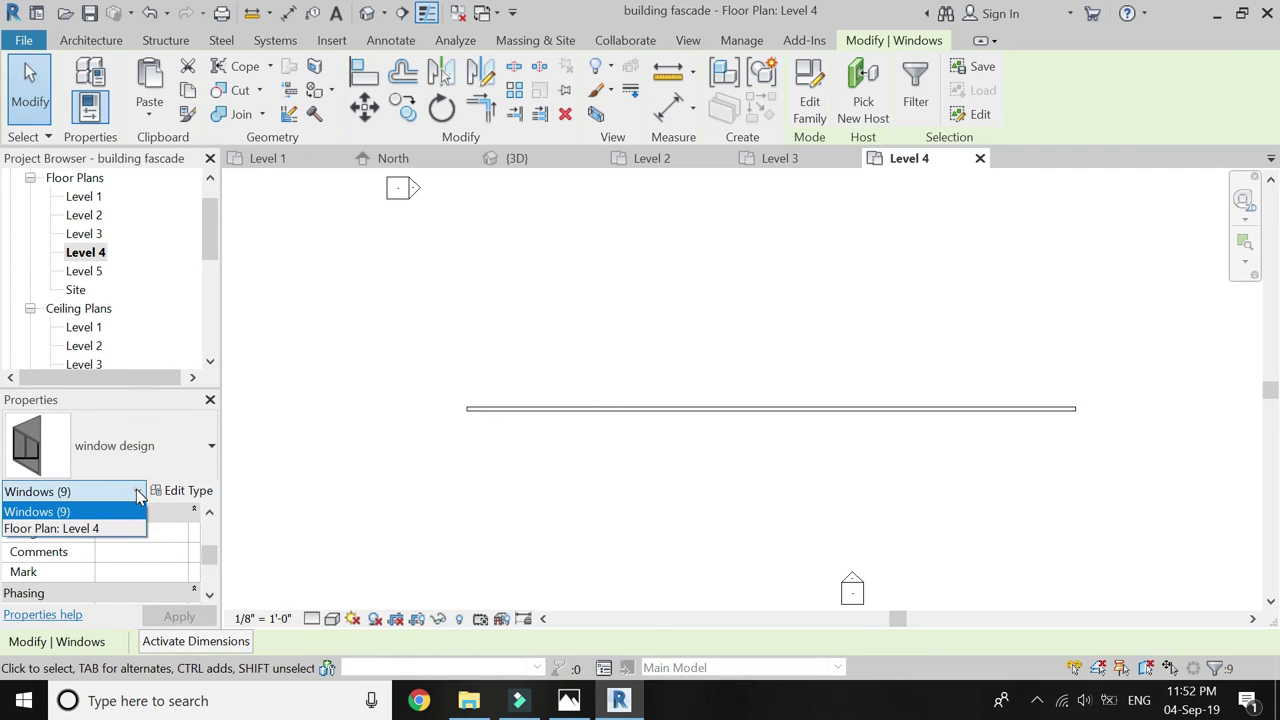
click(123, 528)
scroll(160, 553, down, 4)
scroll(160, 553, up, 1)
click(158, 551)
click(178, 551)
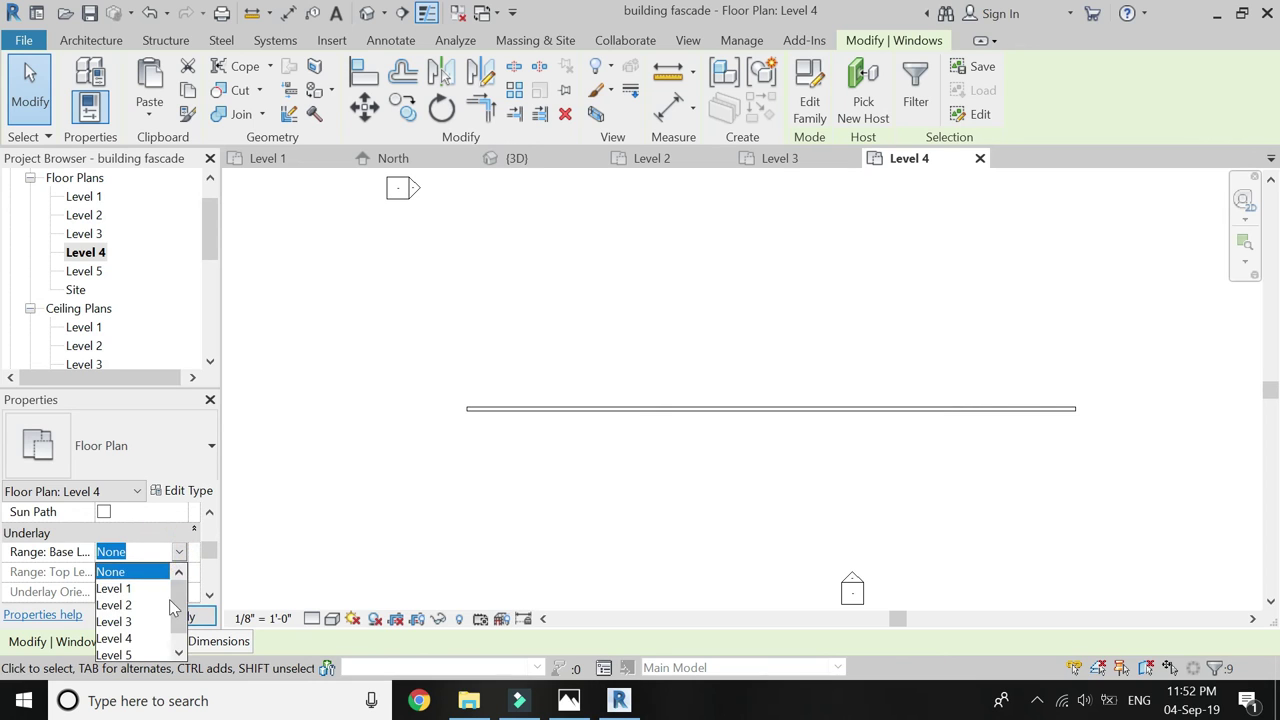
scroll(152, 645, down, 1)
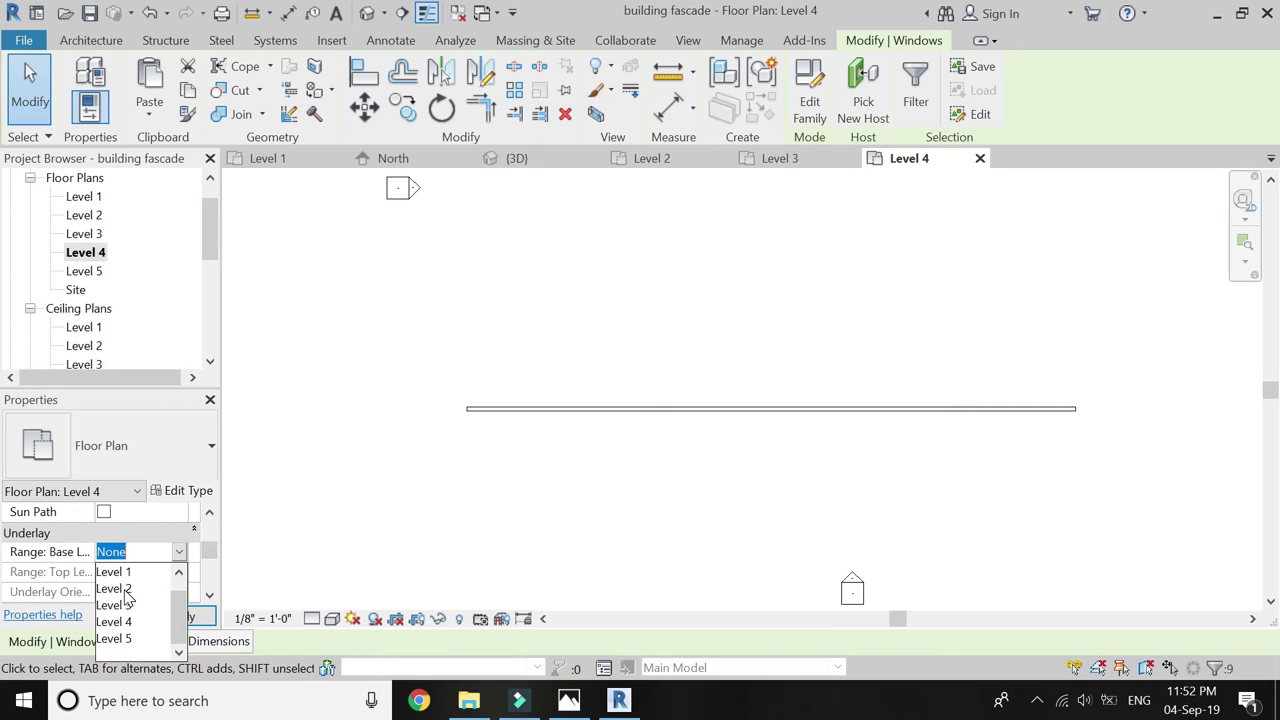
click(114, 589)
click(170, 617)
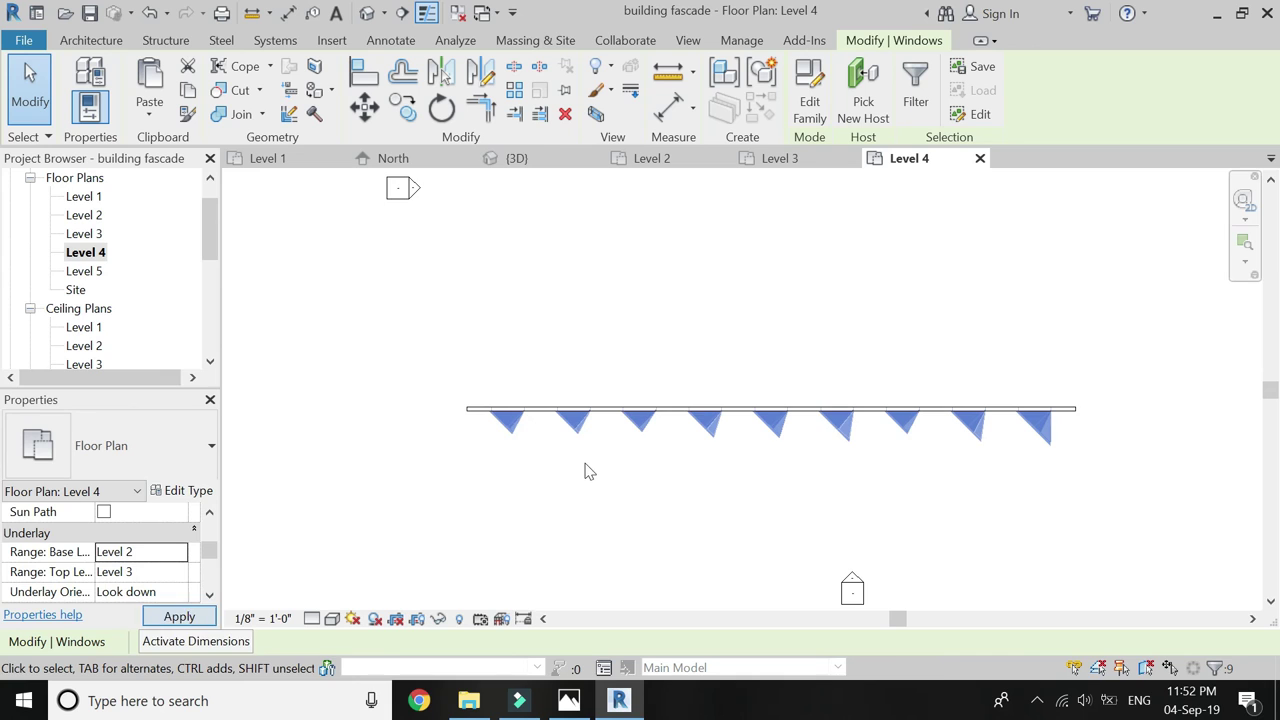
scroll(589, 441, up, 1)
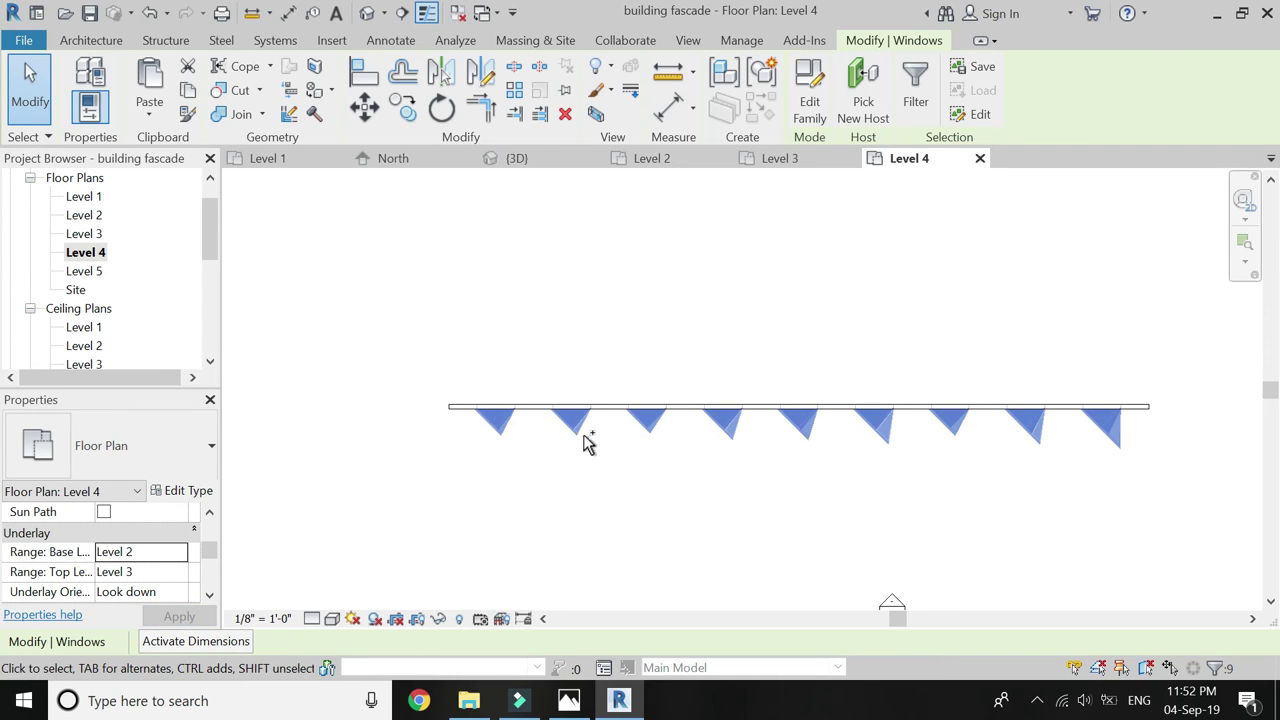
Paste the bay windows onto the Level 4 facade wall
key(ctrl+v)
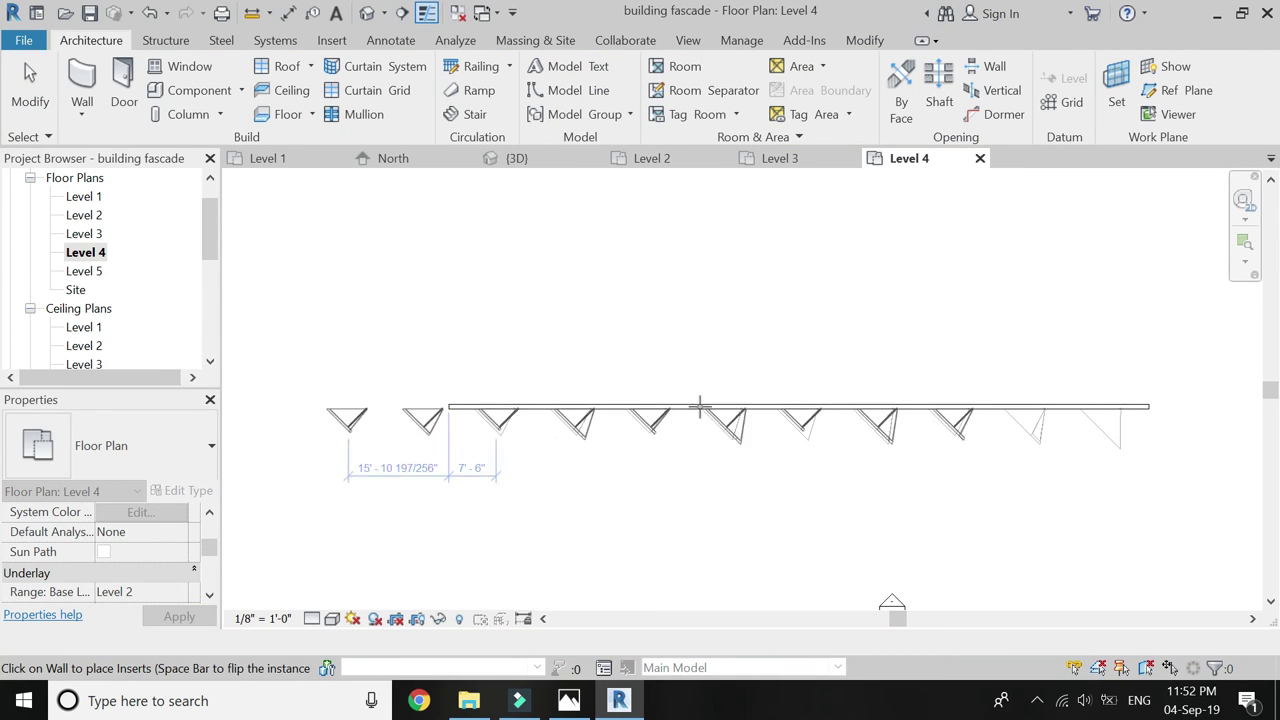
scroll(800, 409, up, 6)
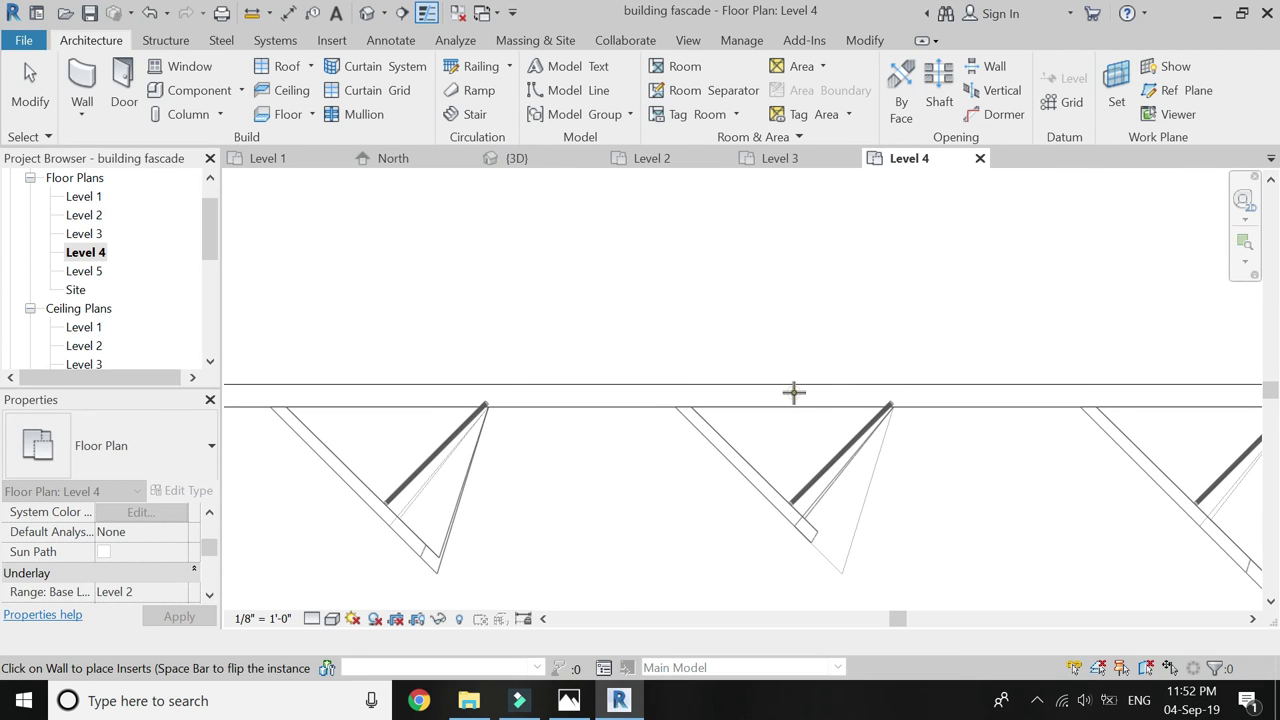
click(794, 392)
key(Escape)
scroll(670, 380, down, 5)
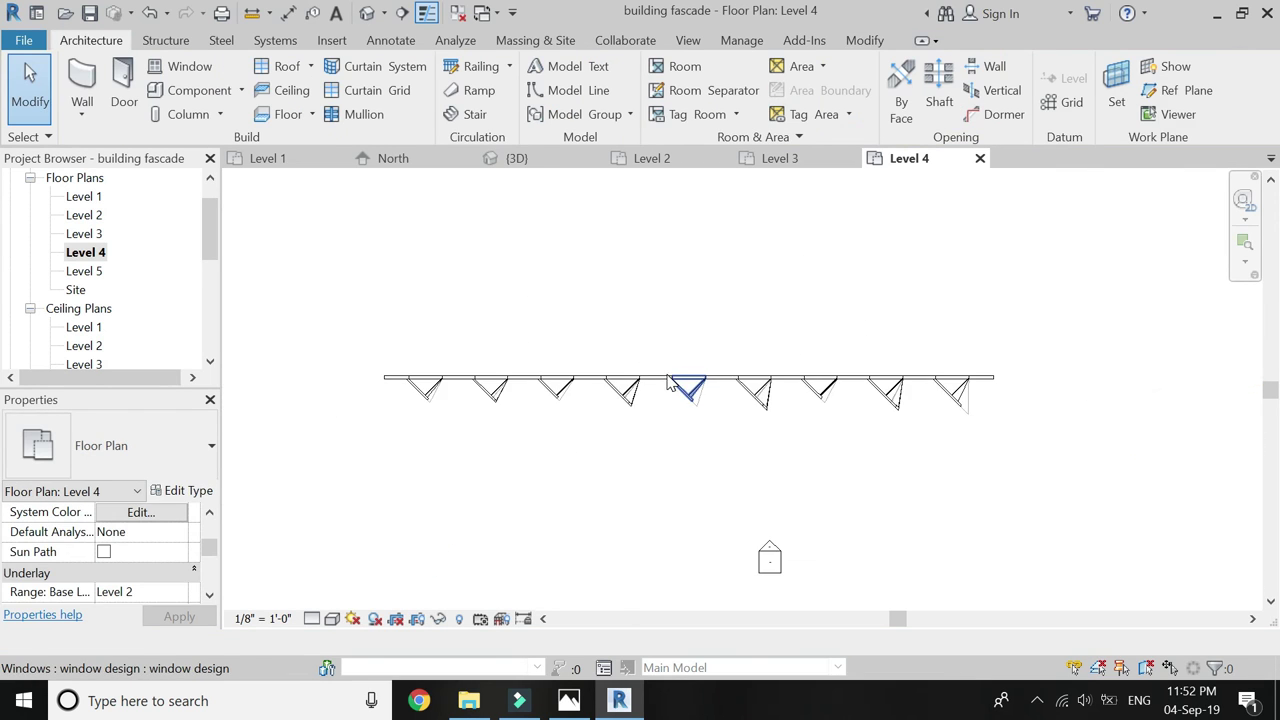
Frame the facade in the {3D} view and set the visual style to Consistent Colors
click(548, 161)
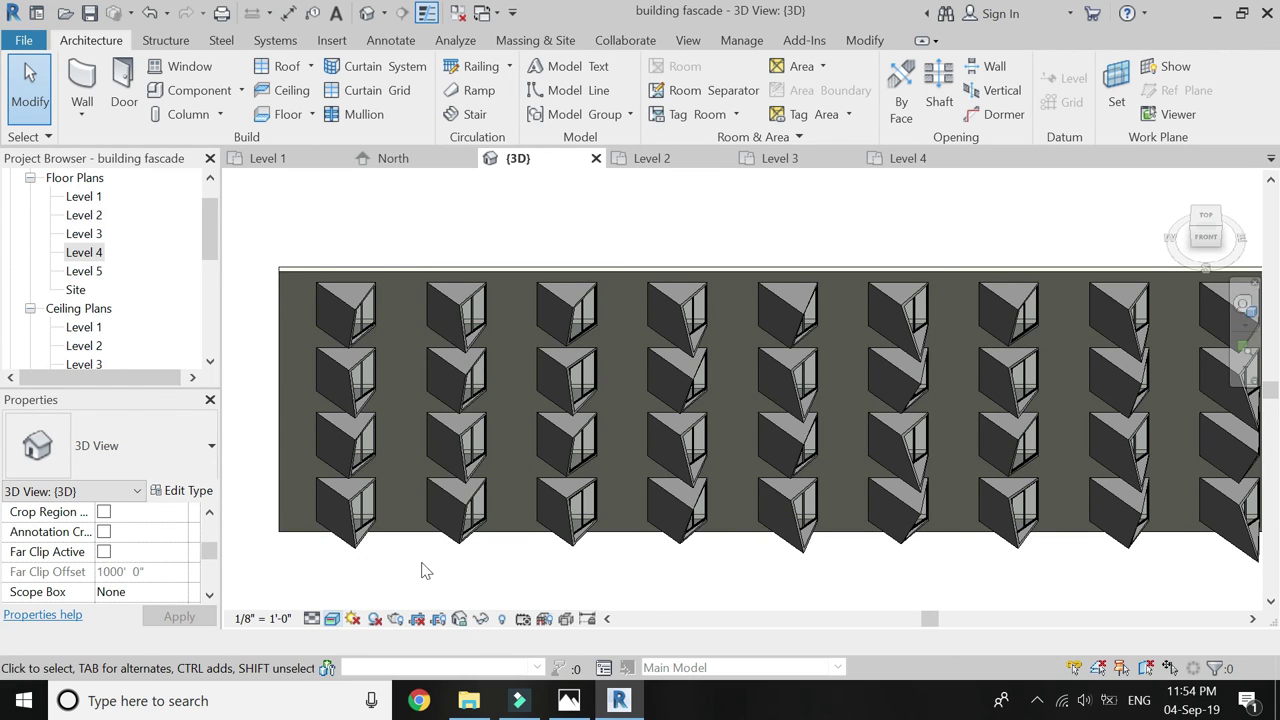
click(1243, 305)
drag(930, 330, 743, 390)
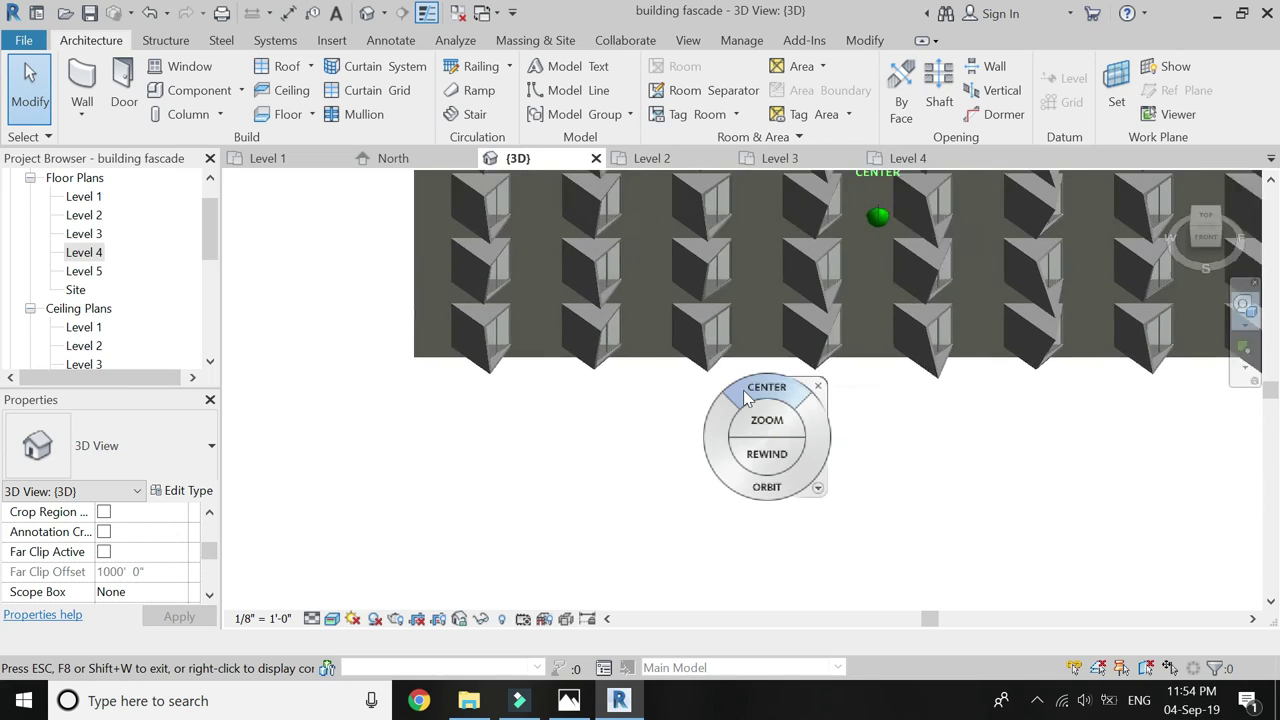
drag(767, 487, 690, 525)
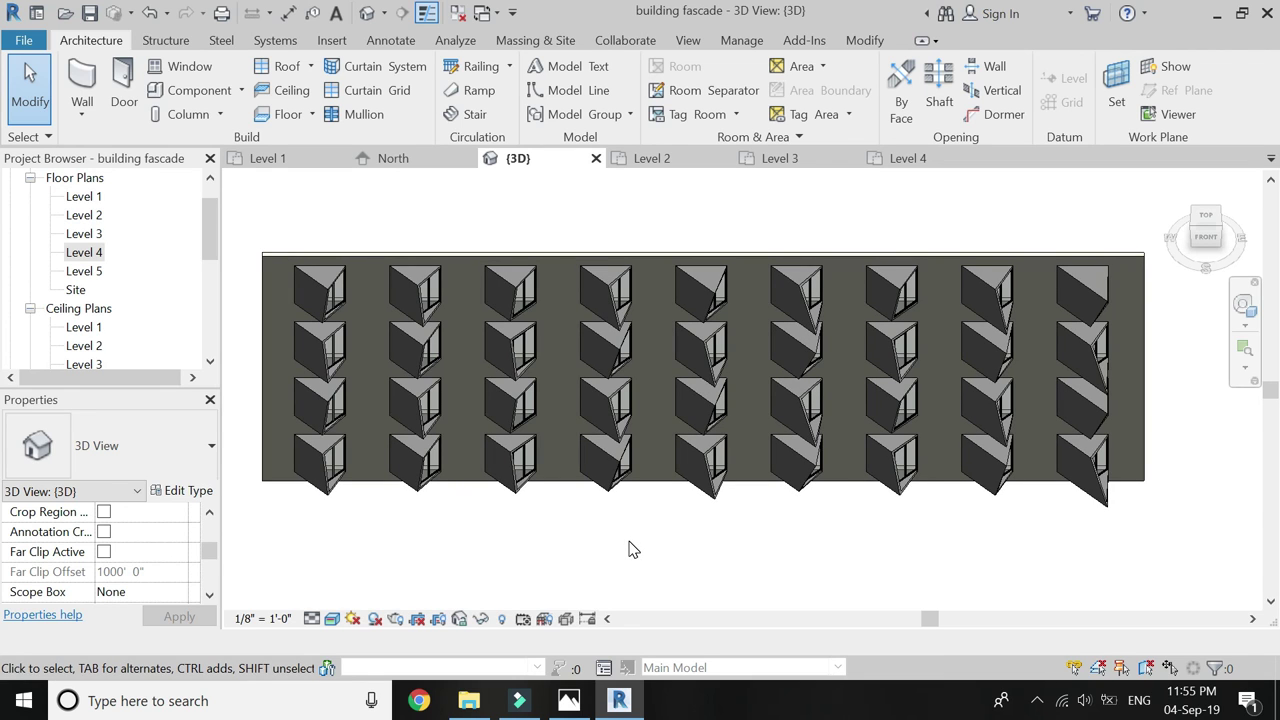
click(332, 618)
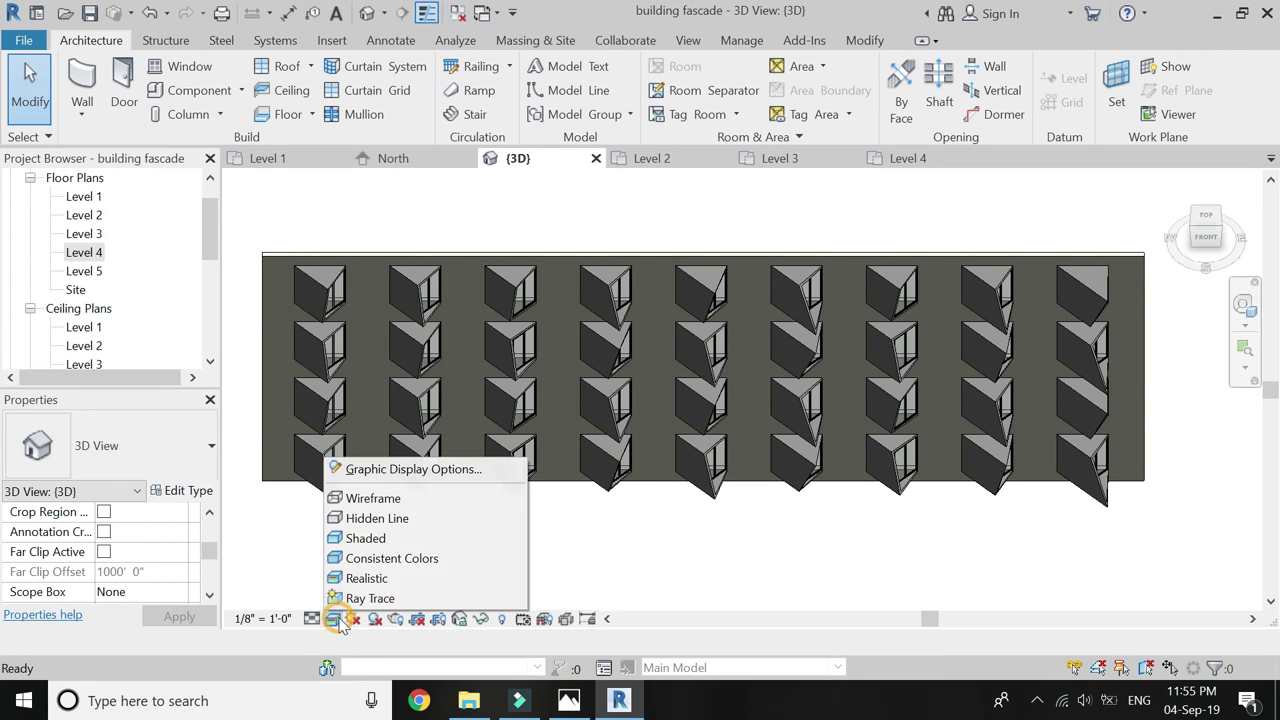
click(361, 558)
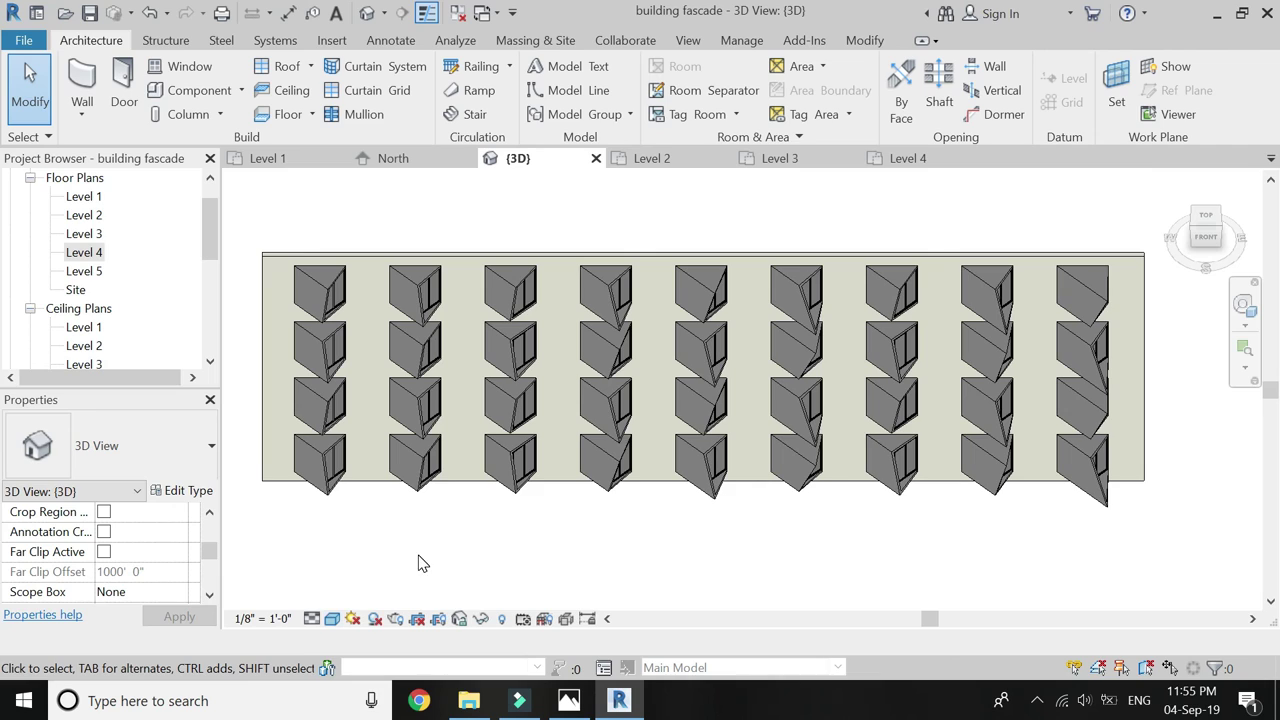